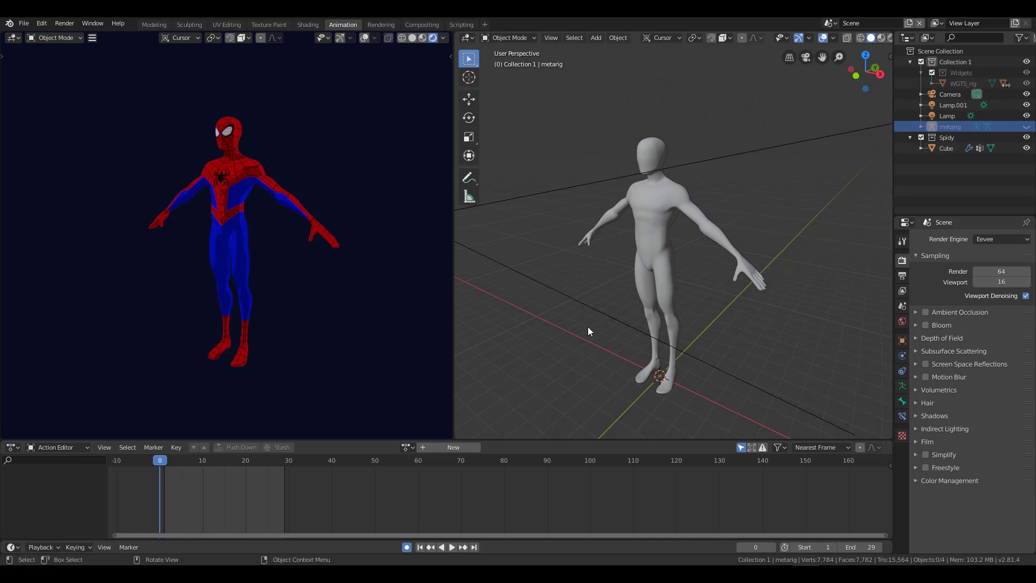
# Open the Preferences window from the file menu and move it to the left.
pyautogui.moveTo(619, 347); pyautogui.dragTo(649, 354, button='middle')
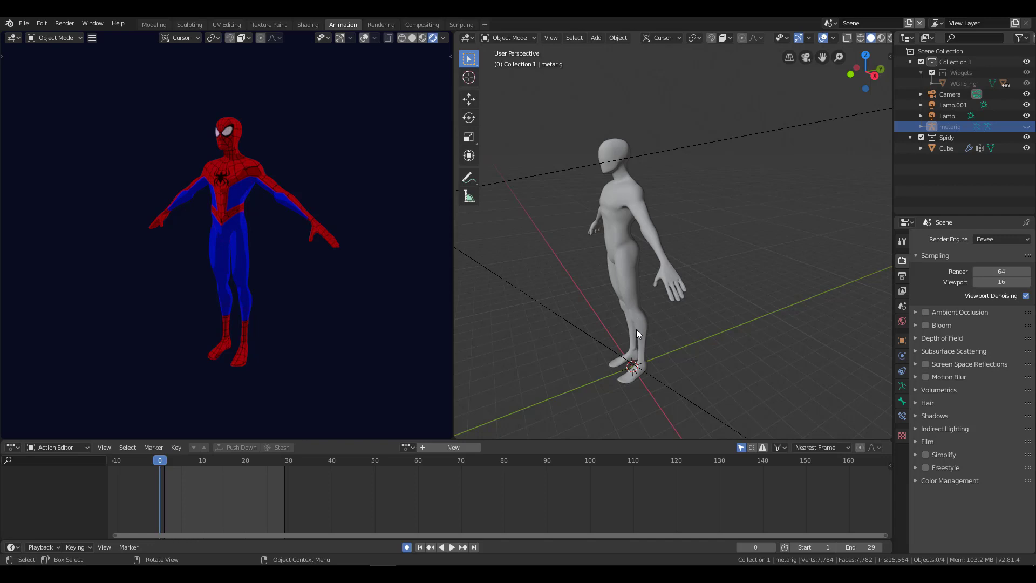
pyautogui.moveTo(652, 332)
pyautogui.mouseDown(button='middle')
pyautogui.moveTo(663, 331)
pyautogui.moveTo(640, 316)
pyautogui.mouseUp(button='middle')
pyautogui.scroll(3, 677, 285)
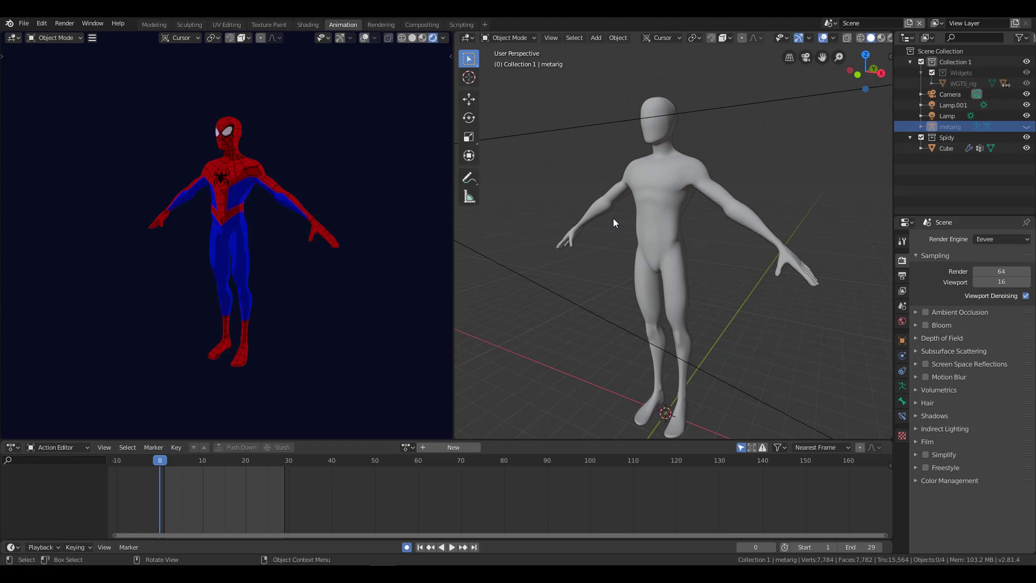
pyautogui.press('F4')
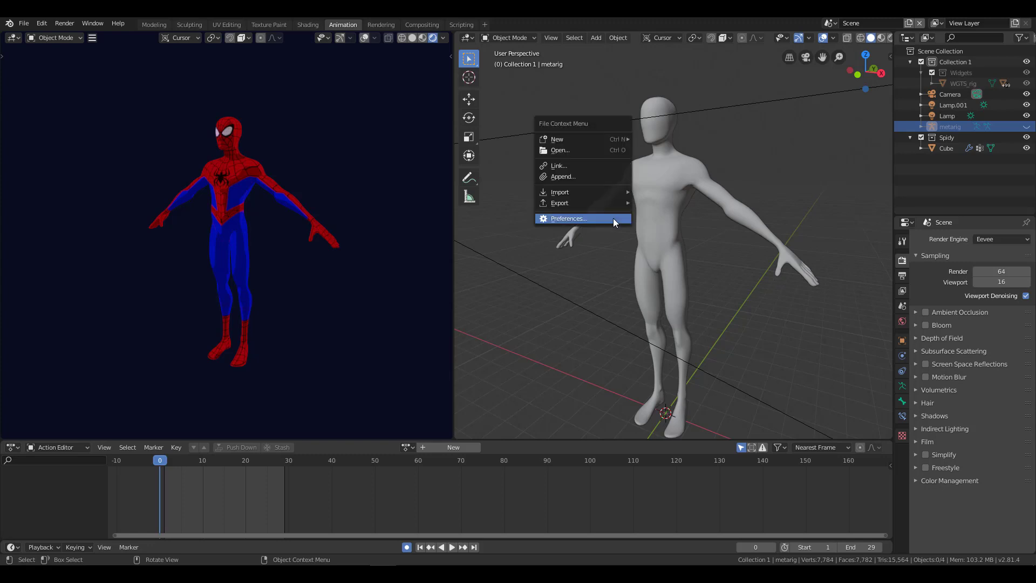
pyautogui.click(606, 219)
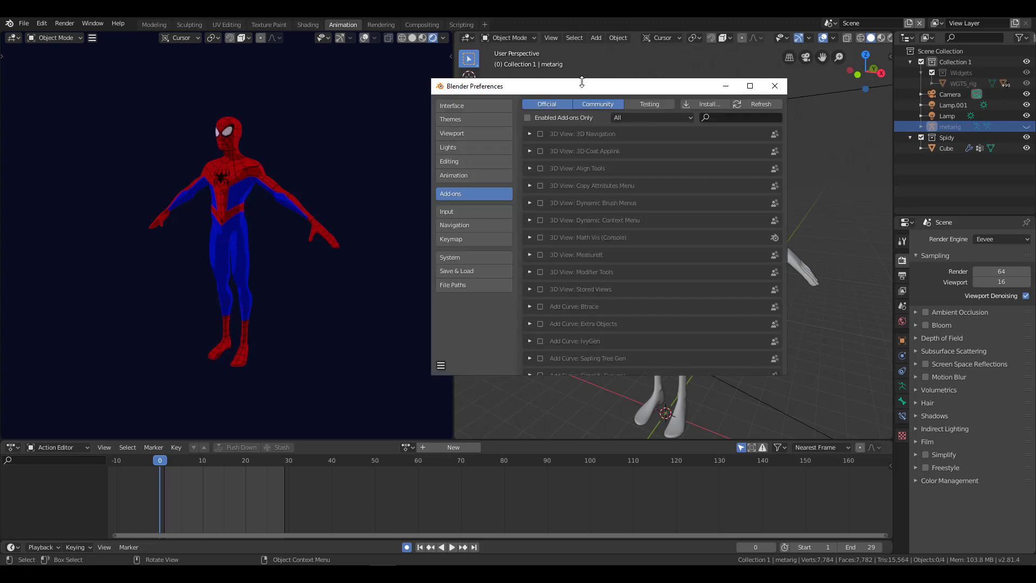
pyautogui.moveTo(658, 89); pyautogui.dragTo(596, 88)
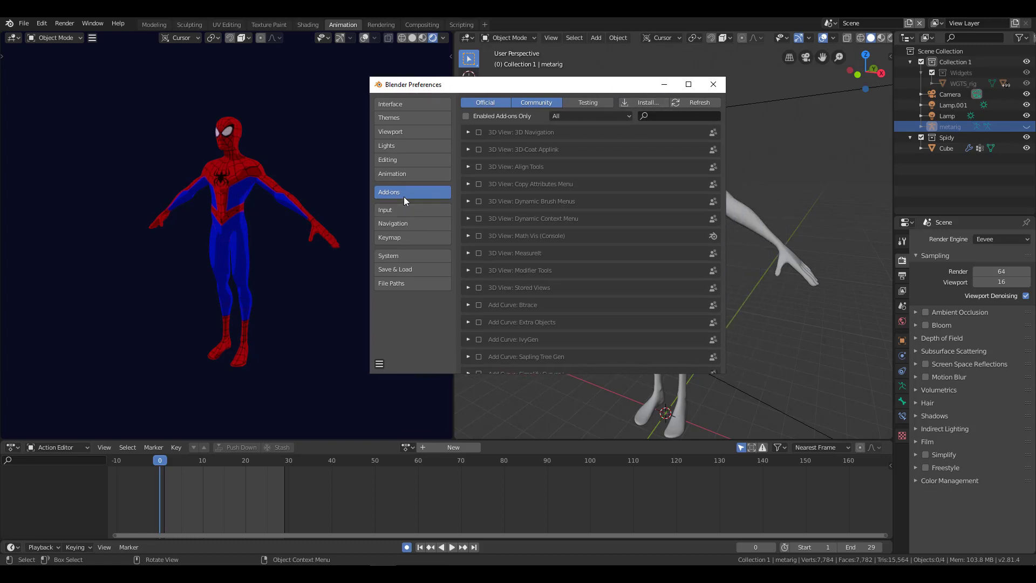
# Search the add-ons for 'F2' and enable Mesh: F2.
pyautogui.click(653, 117)
pyautogui.click(723, 159)
pyautogui.moveTo(722, 135)
pyautogui.mouseDown()
pyautogui.moveTo(726, 380)
pyautogui.moveTo(733, 144)
pyautogui.mouseUp()
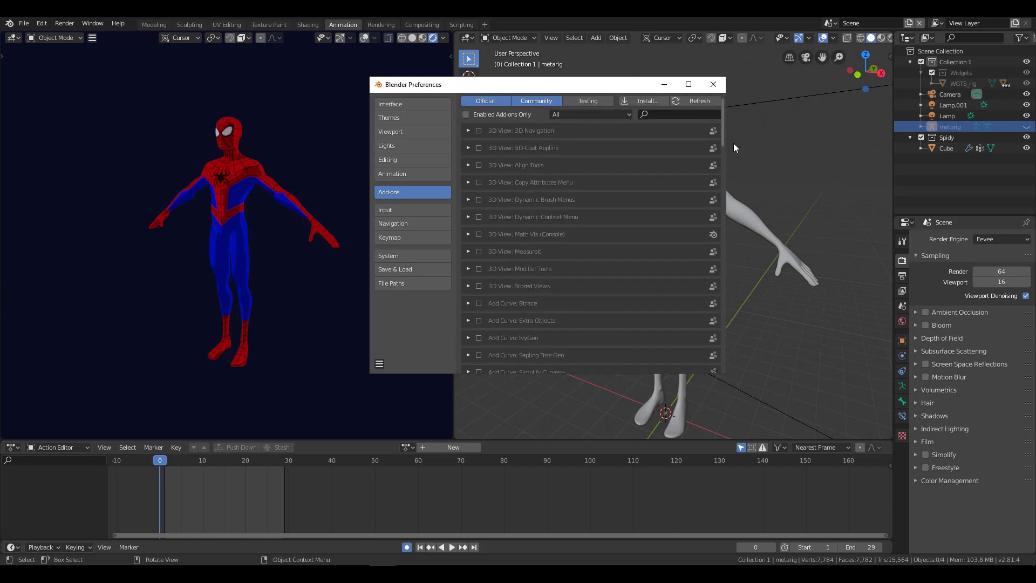
pyautogui.click(673, 115)
pyautogui.write('F')
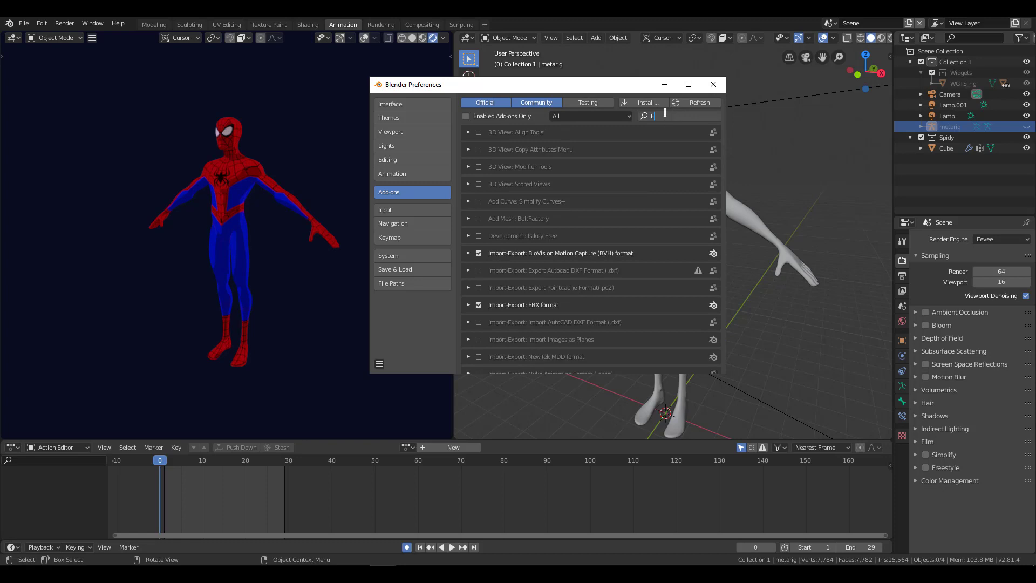
pyautogui.write('2')
pyautogui.press('Return')
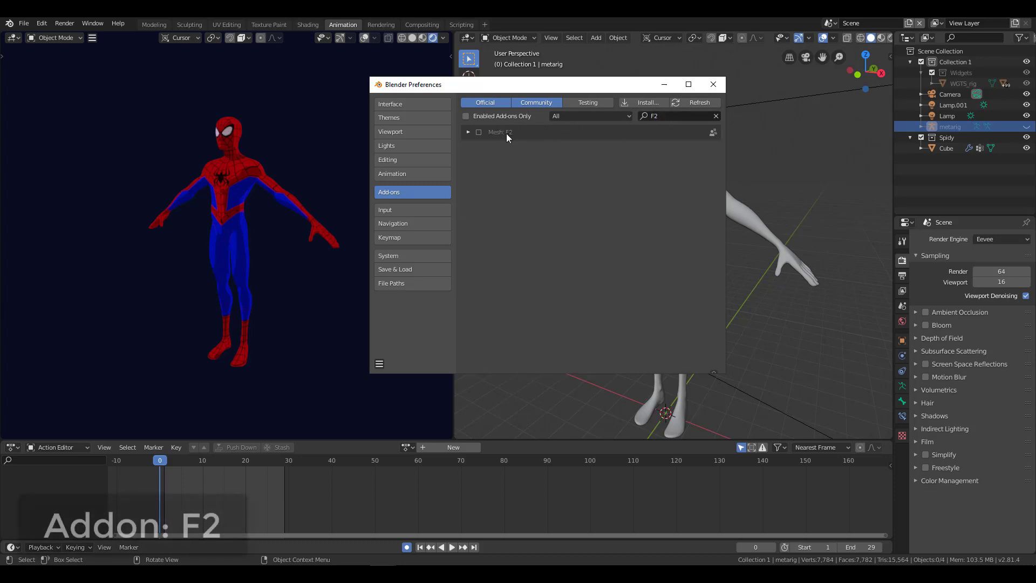
pyautogui.click(479, 132)
# Close Preferences and widen the 3D viewport, shrinking the Spider-Man reference panel.
pyautogui.click(713, 84)
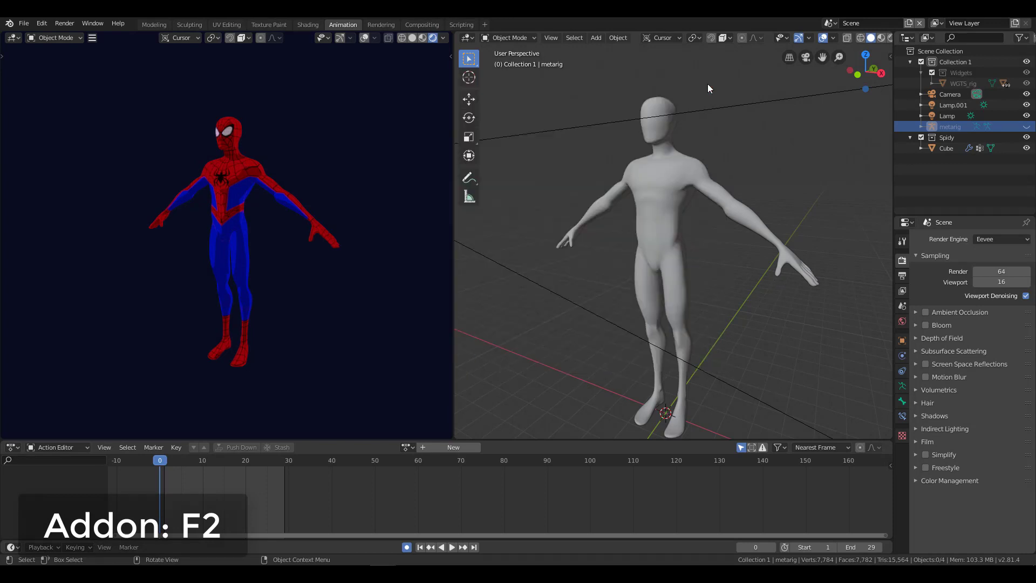
pyautogui.keyDown('shift'); pyautogui.moveTo(748, 216); pyautogui.dragTo(678, 220, button='middle'); pyautogui.keyUp('shift')
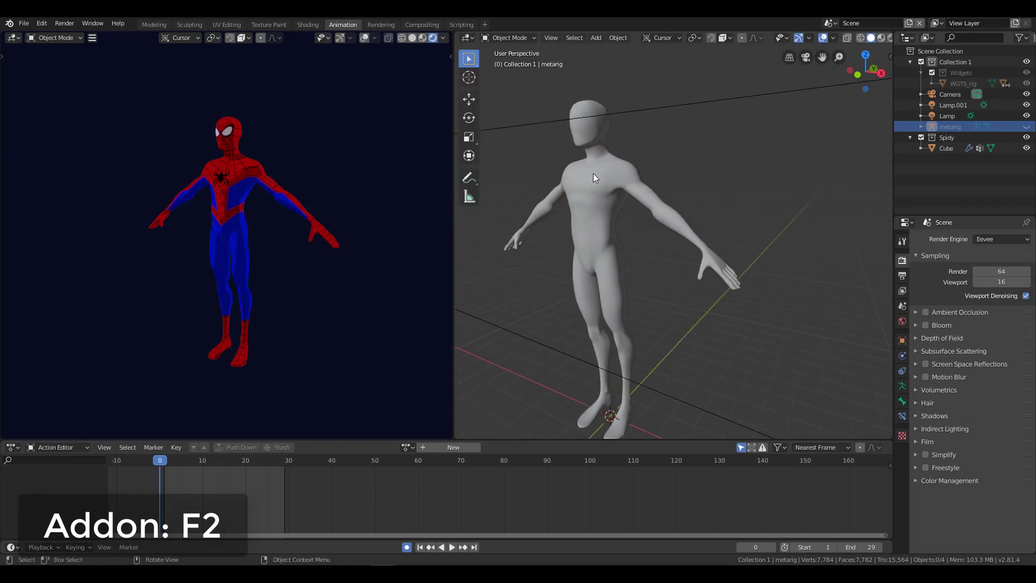
pyautogui.keyDown('shift'); pyautogui.moveTo(594, 173); pyautogui.dragTo(648, 217, button='middle'); pyautogui.keyUp('shift')
pyautogui.keyDown('shift'); pyautogui.moveTo(678, 275); pyautogui.dragTo(542, 271, button='middle'); pyautogui.keyUp('shift')
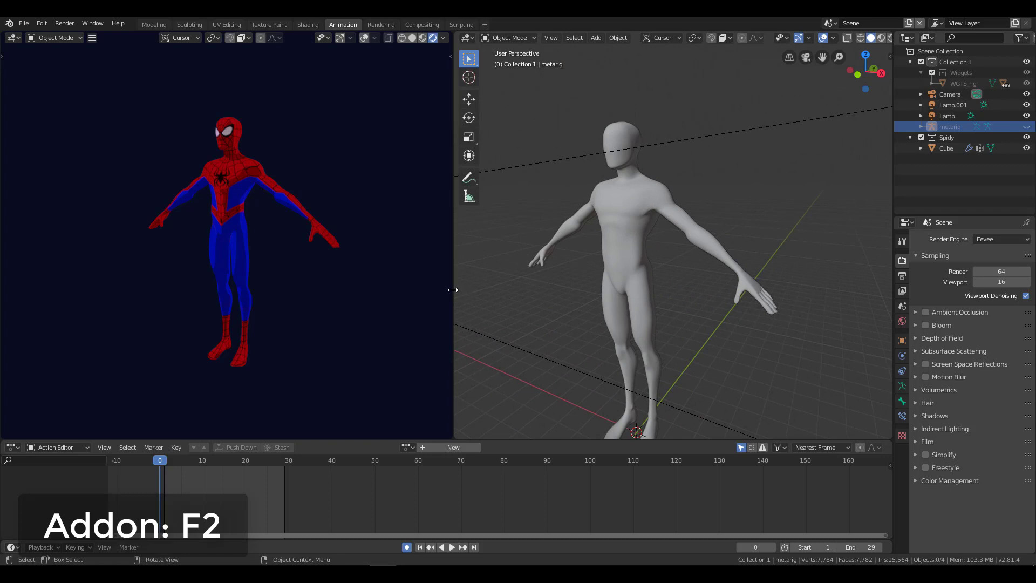
pyautogui.moveTo(452, 289); pyautogui.dragTo(190, 288)
# Zoom in on the mannequin and orbit between side and frontal views.
pyautogui.moveTo(504, 286)
pyautogui.mouseDown(button='middle')
pyautogui.moveTo(494, 292)
pyautogui.moveTo(526, 293)
pyautogui.moveTo(480, 248)
pyautogui.mouseUp(button='middle')
pyautogui.scroll(2, 141, 174)
pyautogui.scroll(2, 132, 205)
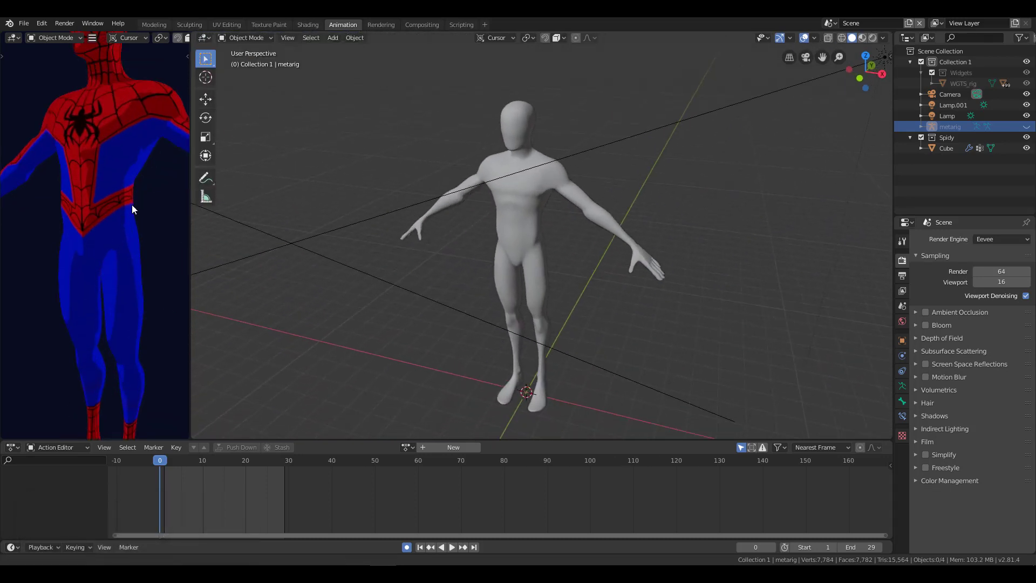
pyautogui.scroll(2, 132, 205)
pyautogui.scroll(2, 131, 177)
pyautogui.scroll(1, 123, 211)
pyautogui.scroll(2, 125, 218)
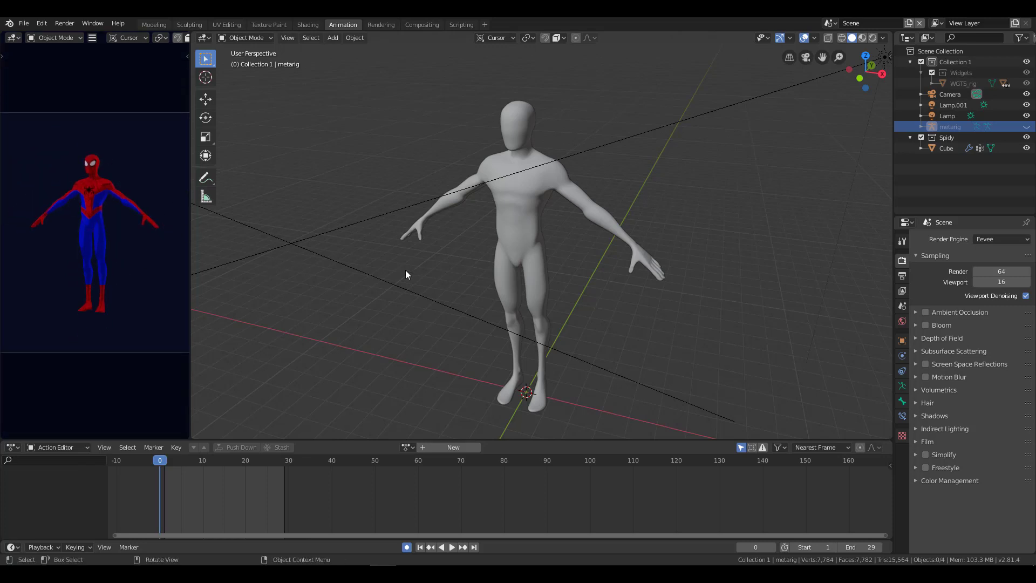
pyautogui.moveTo(406, 270); pyautogui.dragTo(613, 262, button='middle')
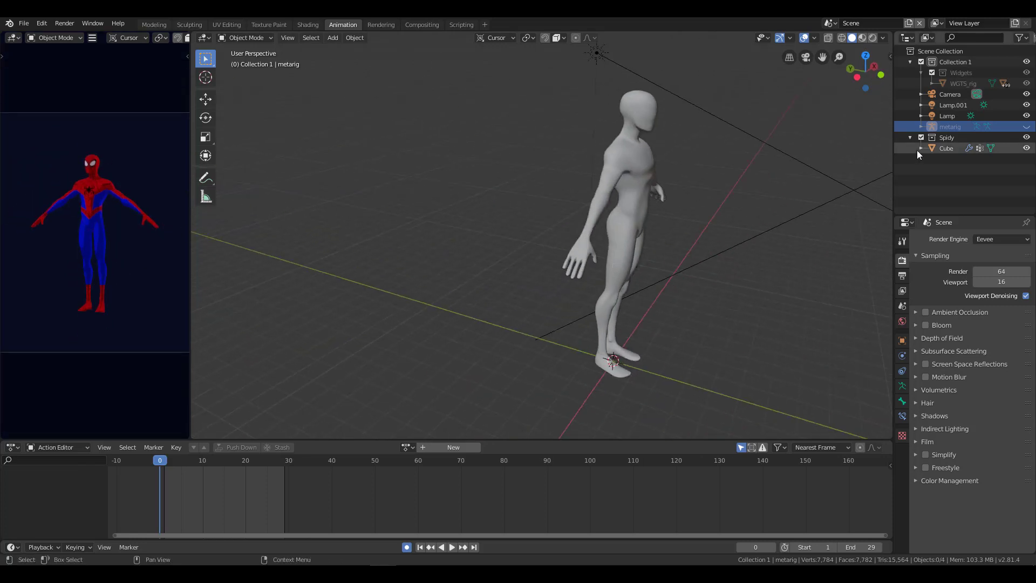
pyautogui.scroll(2, 721, 226)
pyautogui.moveTo(721, 226)
pyautogui.mouseDown(button='middle')
pyautogui.moveTo(546, 263)
pyautogui.moveTo(620, 217)
pyautogui.moveTo(598, 202)
pyautogui.moveTo(597, 244)
pyautogui.moveTo(470, 215)
pyautogui.moveTo(534, 289)
pyautogui.mouseUp(button='middle')
# In Cube's Edit Mode, box-select and delete a band of faces across the upper back.
pyautogui.click(642, 200)
pyautogui.press('Tab')
pyautogui.hotkey('alt', 'a')
pyautogui.scroll(2, 539, 280)
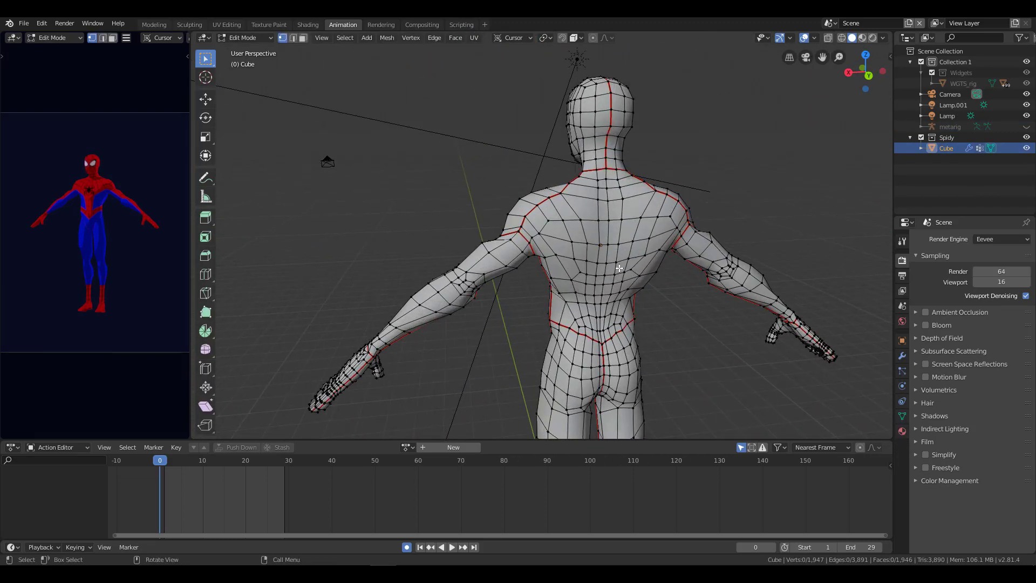
pyautogui.scroll(2, 553, 270)
pyautogui.scroll(1, 564, 259)
pyautogui.scroll(1, 573, 247)
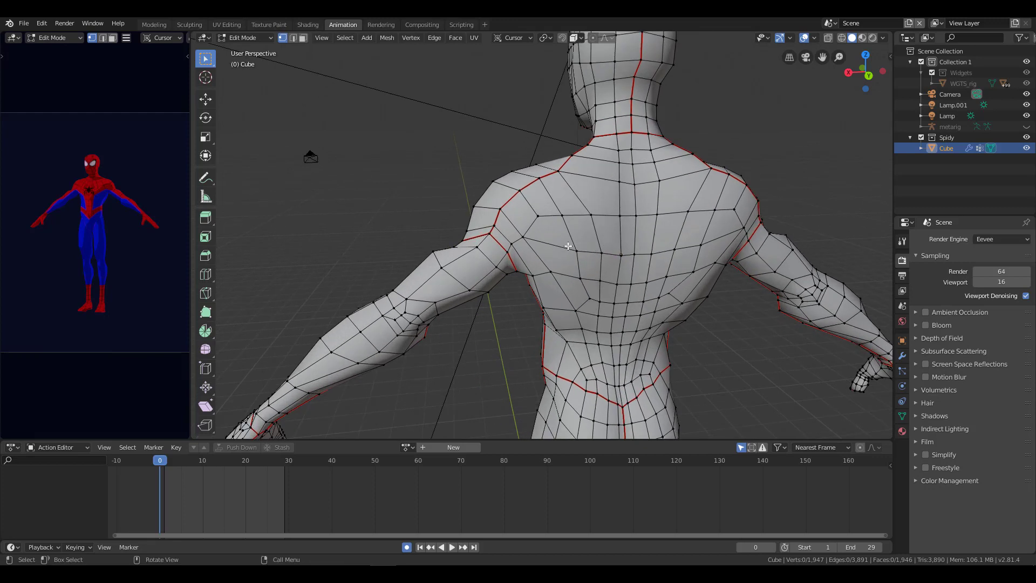
pyautogui.press('3')
pyautogui.click(561, 229)
pyautogui.moveTo(561, 229); pyautogui.dragTo(604, 229, button='middle')
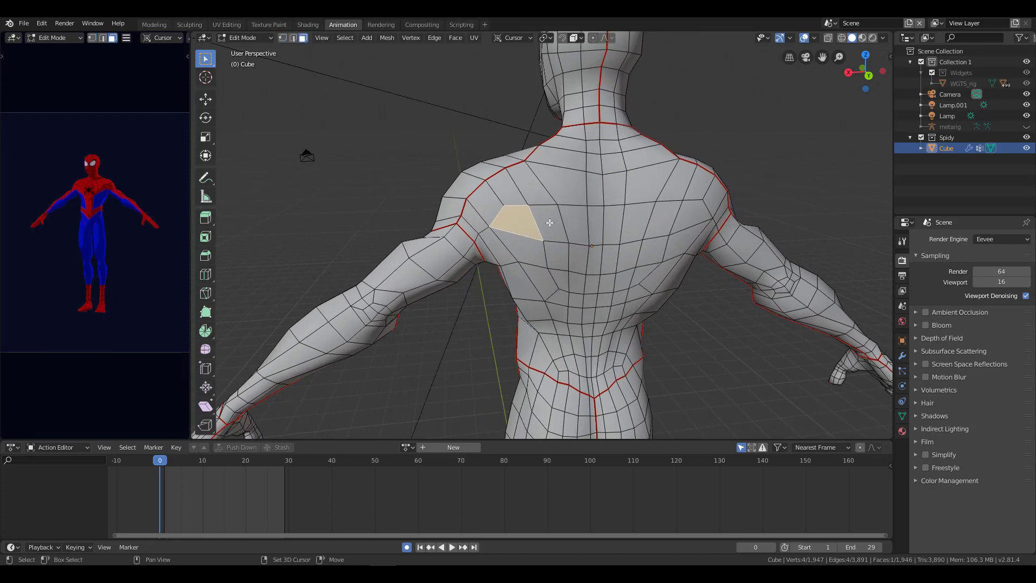
pyautogui.press('b')
pyautogui.moveTo(538, 219); pyautogui.dragTo(675, 232)
pyautogui.press('x')
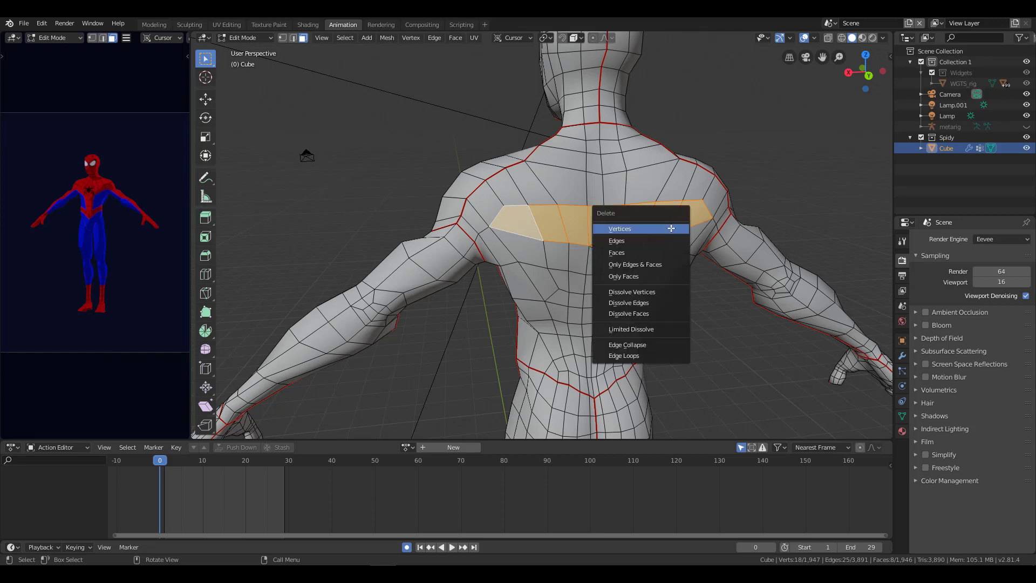
pyautogui.click(662, 259)
# Fill the back hole with new faces from its rim edges in edge select mode.
pyautogui.moveTo(661, 259)
pyautogui.mouseDown(button='middle')
pyautogui.moveTo(435, 243)
pyautogui.moveTo(462, 247)
pyautogui.moveTo(388, 283)
pyautogui.mouseUp(button='middle')
pyautogui.press('2')
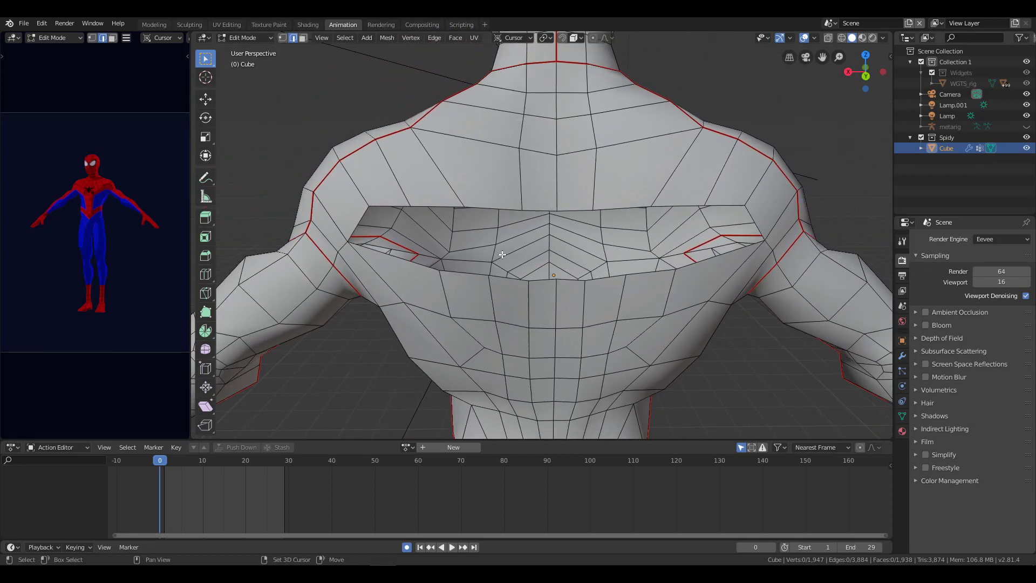
pyautogui.moveTo(509, 266)
pyautogui.mouseDown(button='middle')
pyautogui.moveTo(606, 259)
pyautogui.moveTo(412, 222)
pyautogui.mouseUp(button='middle')
pyautogui.click(445, 218)
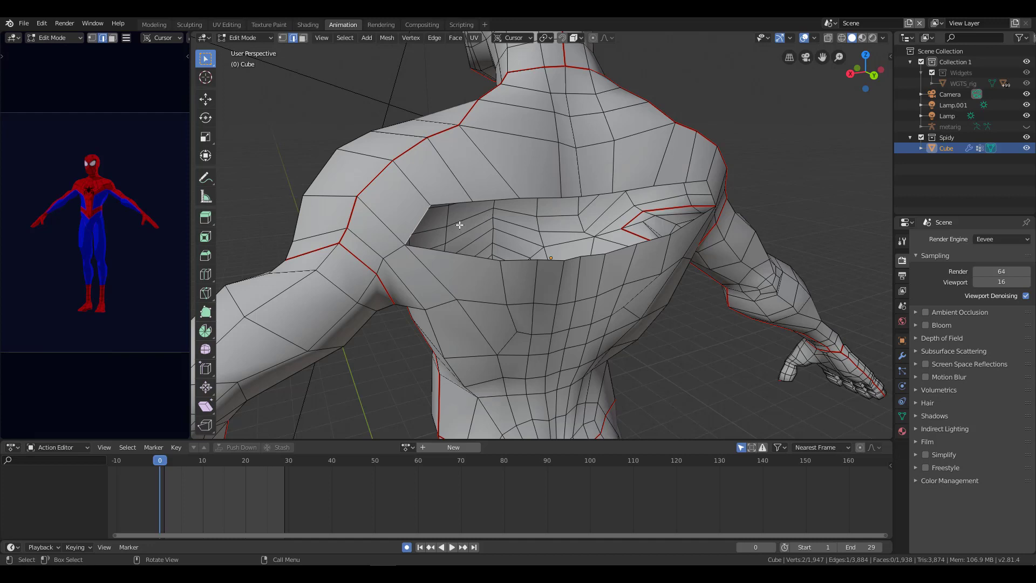
pyautogui.press('f')
pyautogui.press('f')
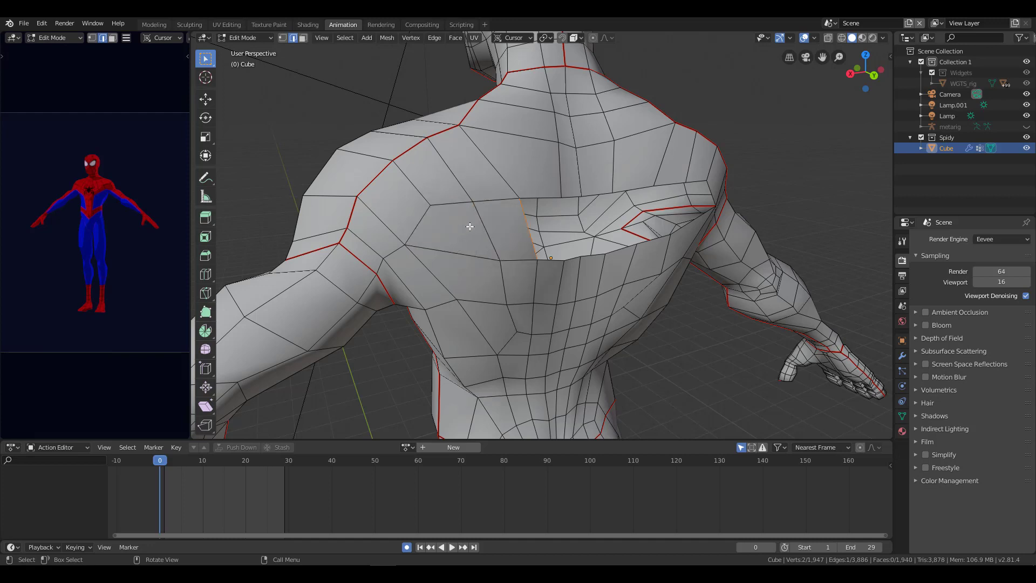
pyautogui.press('f')
pyautogui.press('f')
pyautogui.press('f')
pyautogui.press('f')
pyautogui.press('f')
pyautogui.press('f')
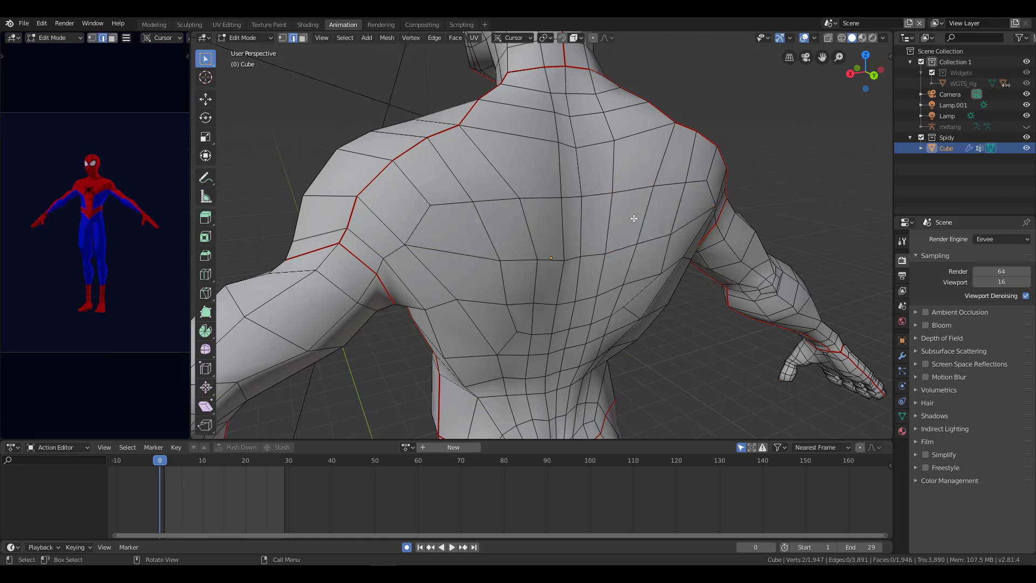
pyautogui.moveTo(630, 220)
pyautogui.mouseDown(button='middle')
pyautogui.moveTo(742, 265)
pyautogui.moveTo(705, 220)
pyautogui.mouseUp(button='middle')
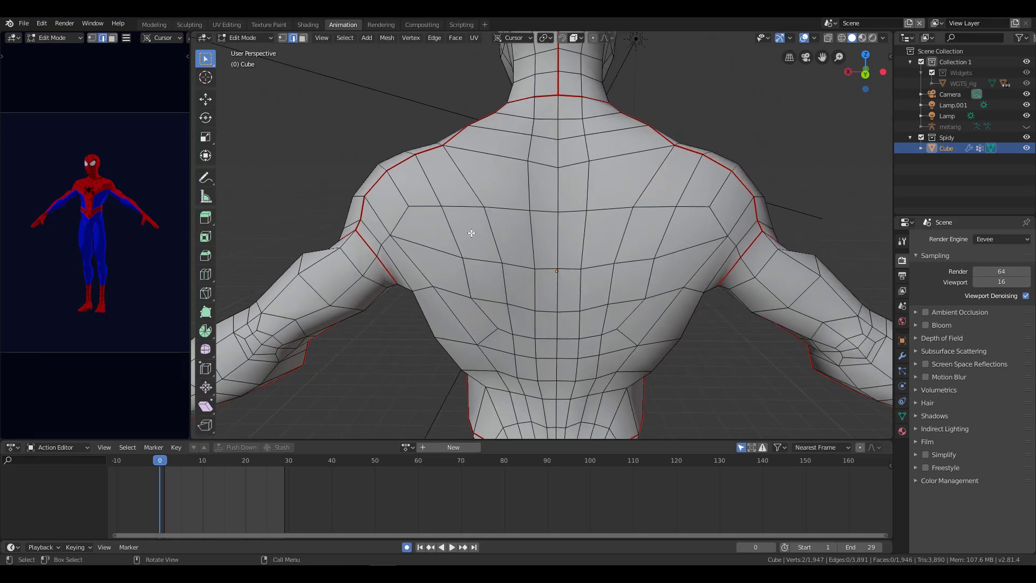
# Undo the earlier fill faces and try deleting a vertex on the hole's edge.
pyautogui.moveTo(472, 233); pyautogui.dragTo(513, 245, button='middle')
pyautogui.scroll(2, 537, 222)
pyautogui.hotkey('ctrl', 'z')
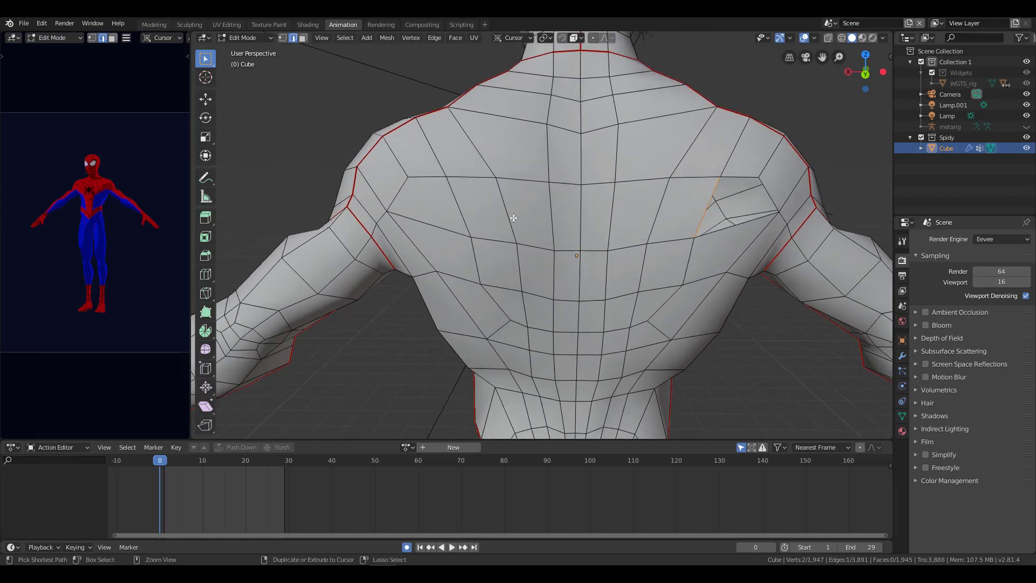
pyautogui.hotkey('ctrl', 'z')
pyautogui.hotkey('ctrl', 'z')
pyautogui.hotkey('ctrl', 'z')
pyautogui.hotkey('ctrl', 'z')
pyautogui.hotkey('ctrl', 'z')
pyautogui.press('1')
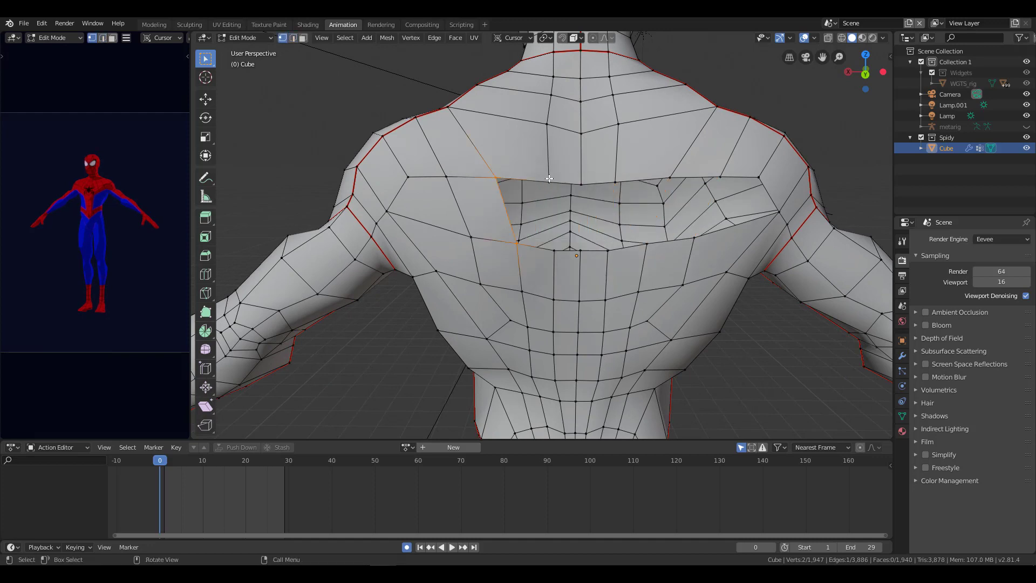
pyautogui.click(549, 178)
pyautogui.press('x')
pyautogui.click(545, 155)
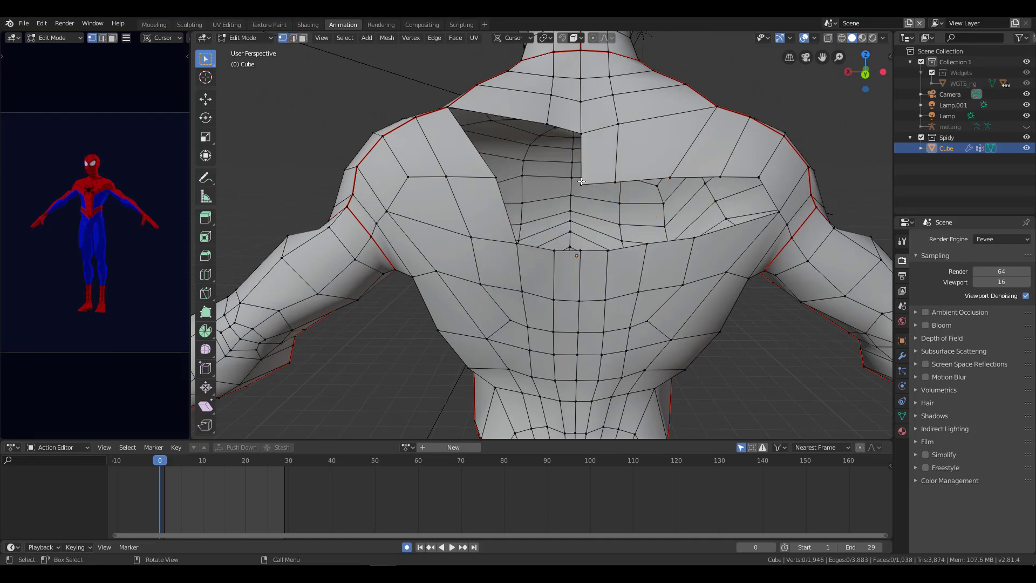
pyautogui.hotkey('ctrl', 'z')
pyautogui.moveTo(583, 176)
pyautogui.mouseDown(button='middle')
pyautogui.moveTo(625, 272)
pyautogui.moveTo(640, 243)
pyautogui.moveTo(627, 202)
pyautogui.mouseUp(button='middle')
# Try extruding the hole's top edge downward into a face, then undo it.
pyautogui.click(599, 183)
pyautogui.keyDown('shift'); pyautogui.click(651, 188); pyautogui.keyUp('shift')
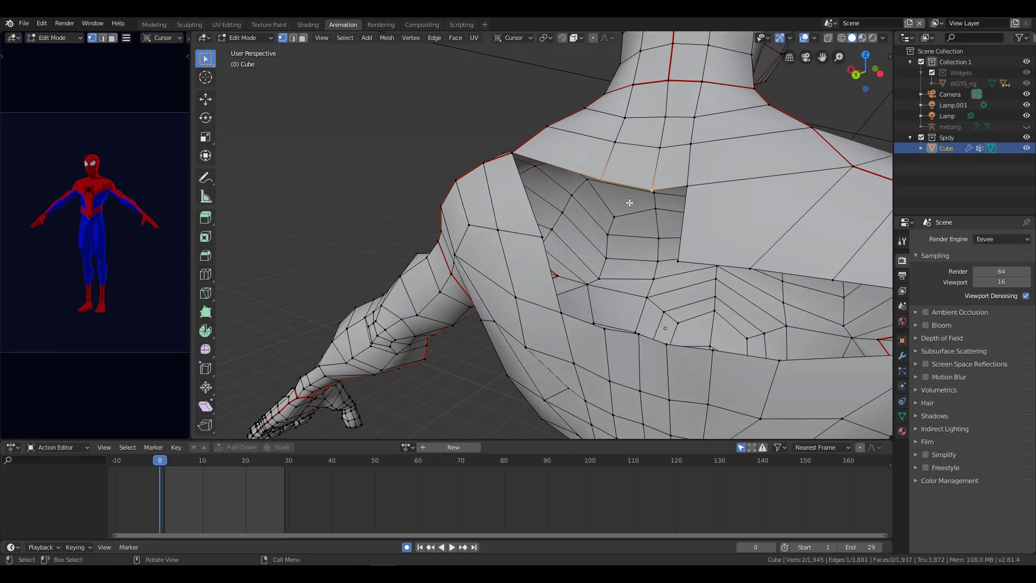
pyautogui.press('e')
pyautogui.click(653, 183)
pyautogui.keyDown('shift'); pyautogui.click(686, 186); pyautogui.keyUp('shift')
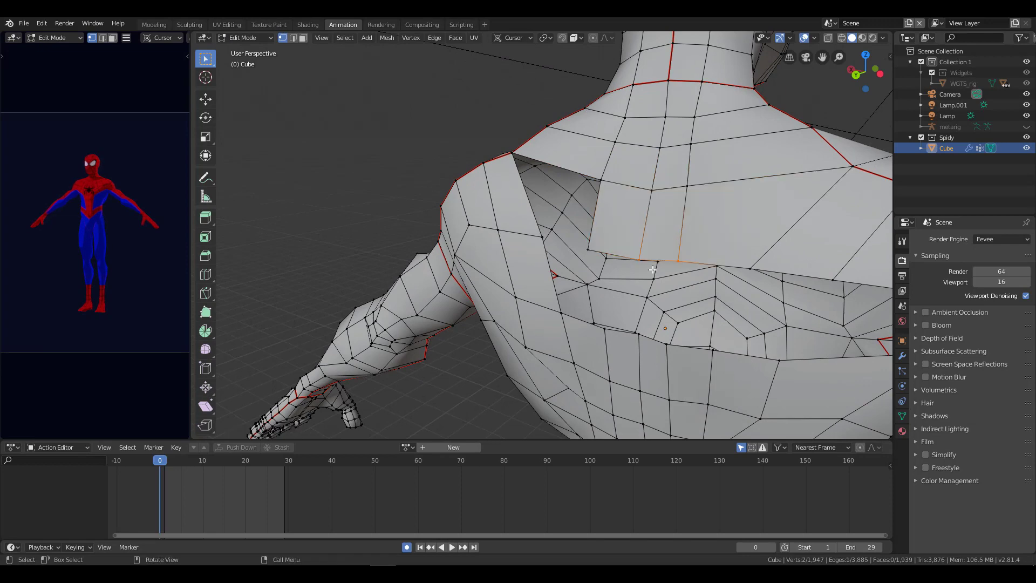
pyautogui.moveTo(564, 214); pyautogui.dragTo(583, 212, button='middle')
pyautogui.hotkey('ctrl', 'z')
pyautogui.hotkey('ctrl', 'z')
pyautogui.hotkey('ctrl', 'z')
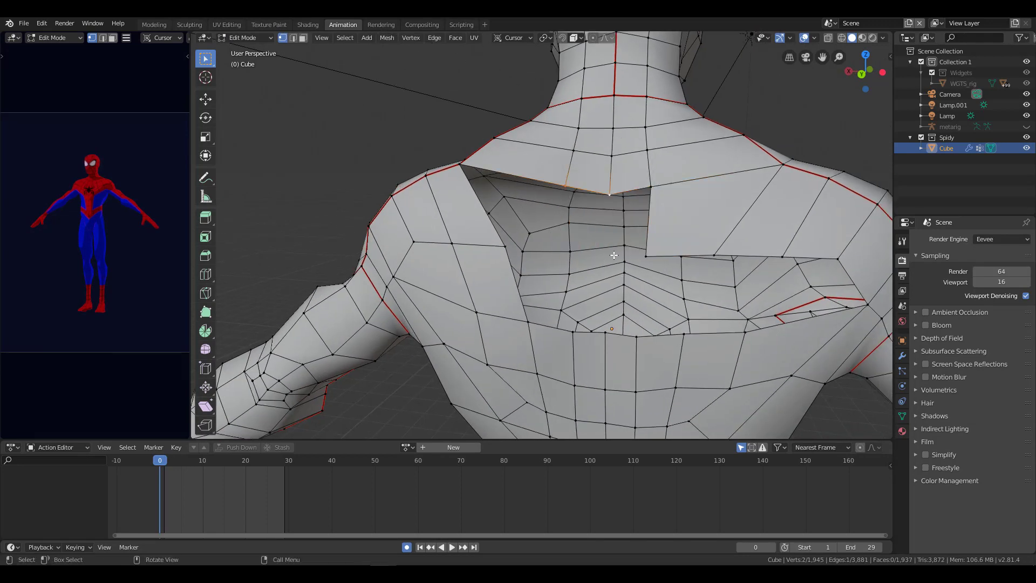
pyautogui.hotkey('ctrl', 'z')
pyautogui.moveTo(614, 256)
pyautogui.mouseDown(button='middle')
pyautogui.moveTo(636, 288)
pyautogui.moveTo(581, 214)
pyautogui.moveTo(566, 277)
pyautogui.moveTo(648, 185)
pyautogui.moveTo(585, 220)
pyautogui.moveTo(592, 232)
pyautogui.mouseUp(button='middle')
pyautogui.scroll(3, 599, 201)
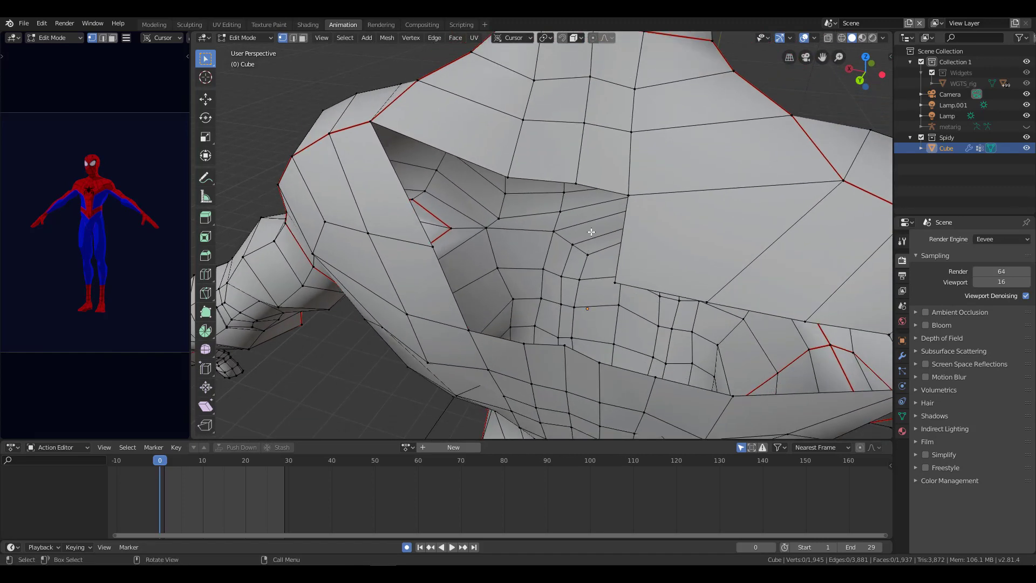
# Grow a new quad face from a vertex on the hole's edge and place it.
pyautogui.click(634, 194)
pyautogui.moveTo(626, 268)
pyautogui.mouseDown(button='middle')
pyautogui.moveTo(635, 233)
pyautogui.moveTo(626, 247)
pyautogui.mouseUp(button='middle')
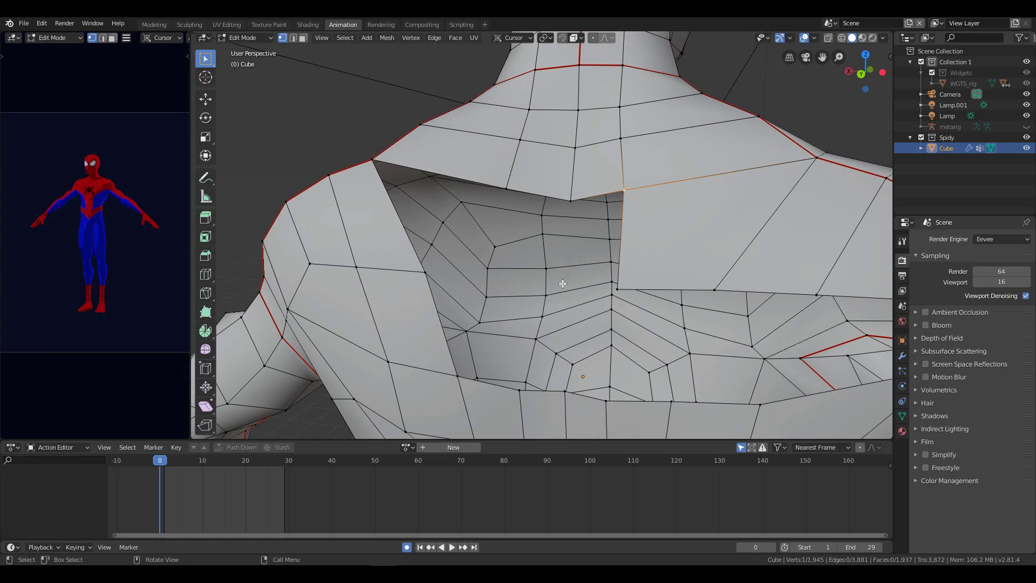
pyautogui.moveTo(571, 284); pyautogui.dragTo(577, 277, button='middle')
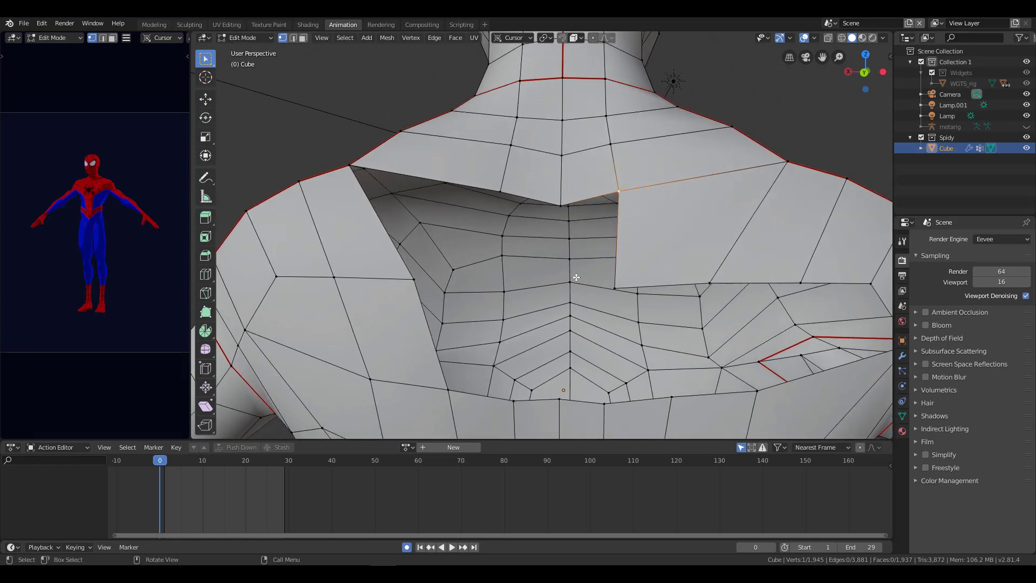
pyautogui.press('f')
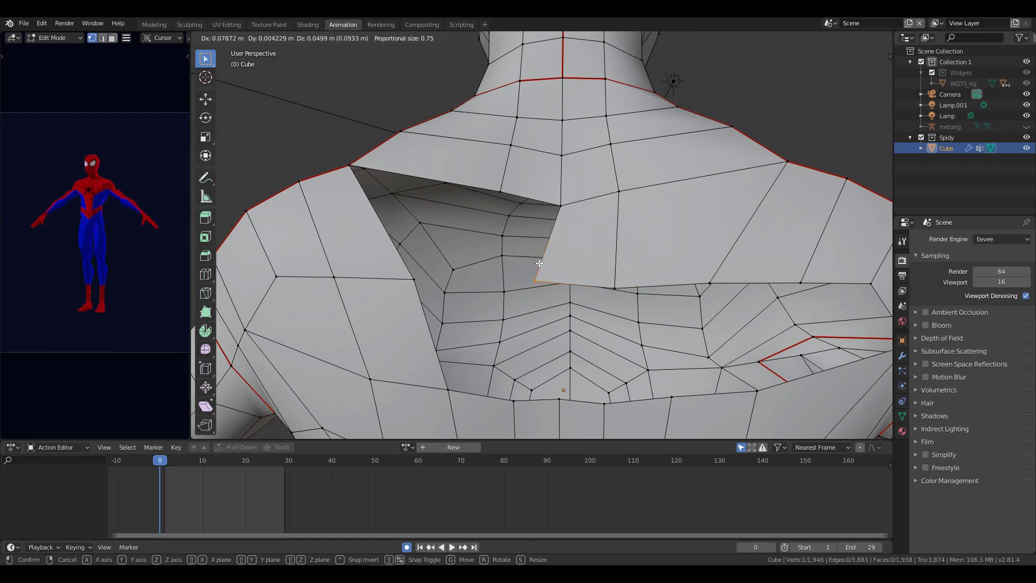
pyautogui.click(581, 273)
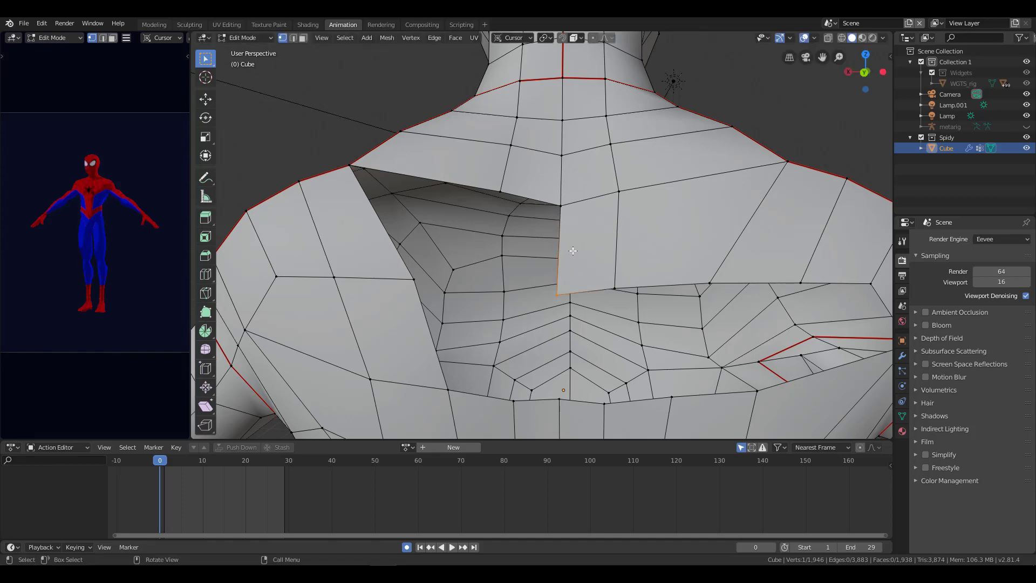
pyautogui.moveTo(572, 253); pyautogui.dragTo(542, 188, button='middle')
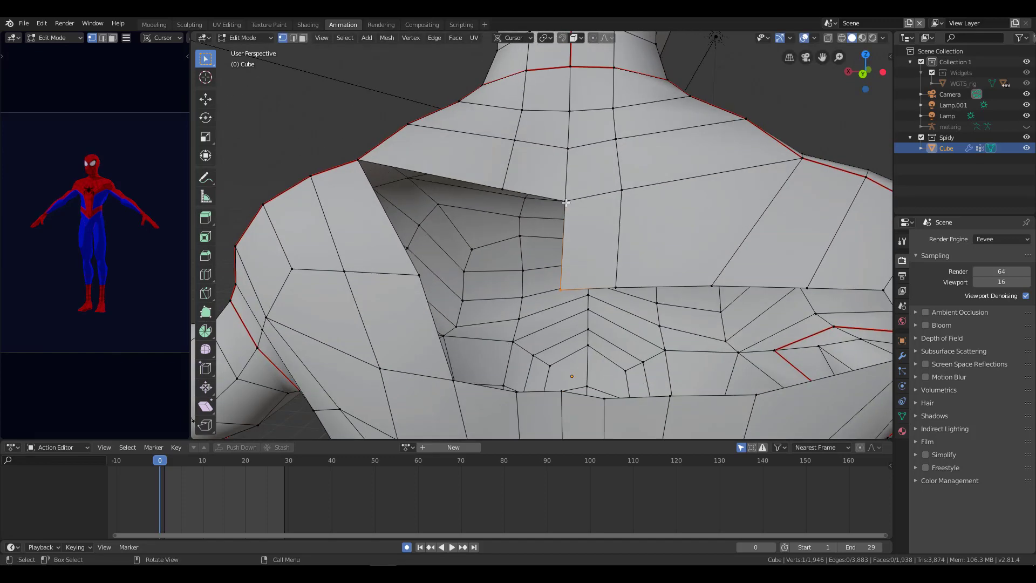
# Fill the rest of the back hole with further quad faces, then deselect all.
pyautogui.click(566, 202)
pyautogui.press('f')
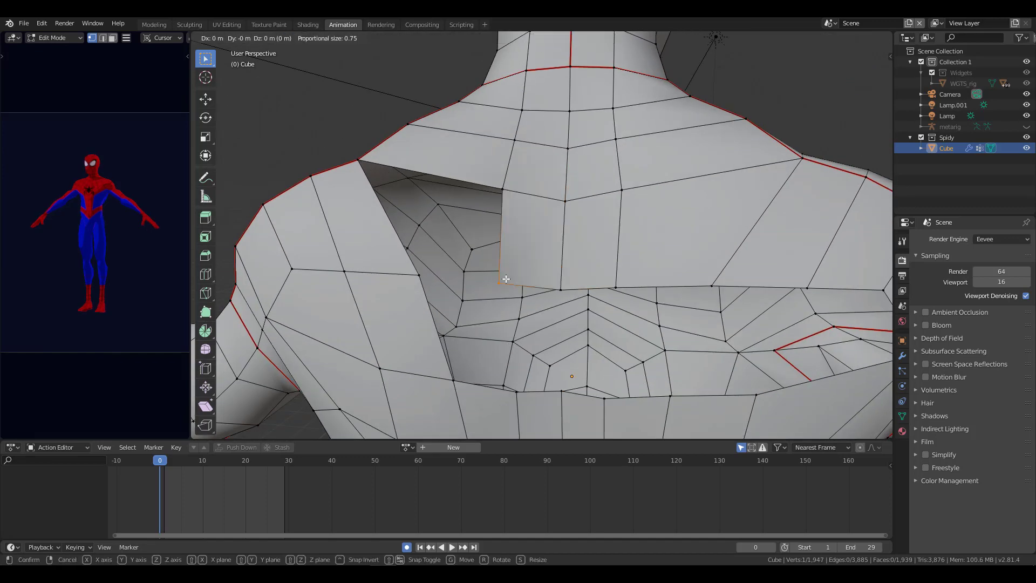
pyautogui.click(520, 274)
pyautogui.moveTo(523, 273); pyautogui.dragTo(548, 227, button='middle')
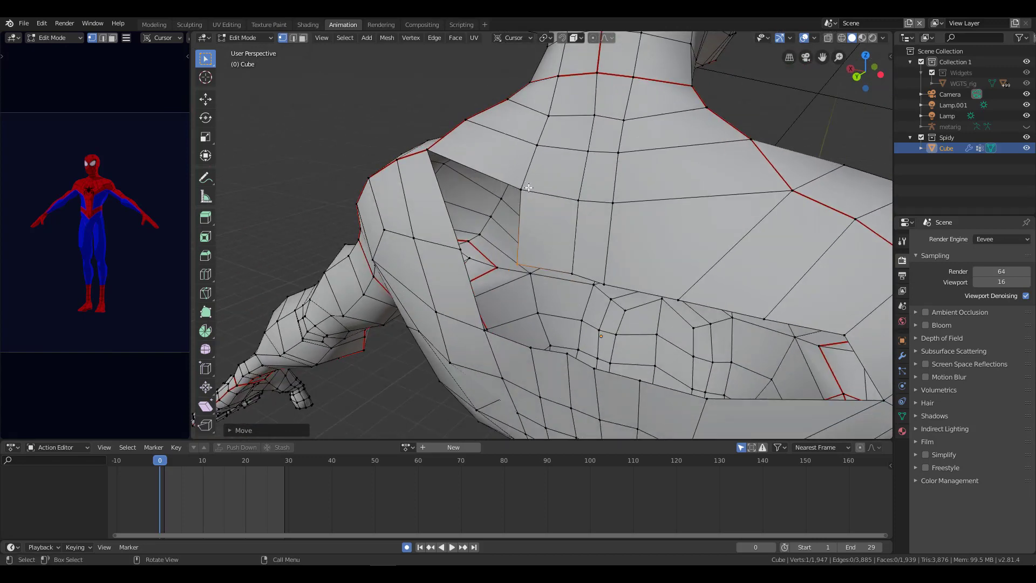
pyautogui.press('f')
pyautogui.moveTo(528, 188)
pyautogui.mouseDown(button='middle')
pyautogui.moveTo(469, 363)
pyautogui.moveTo(599, 328)
pyautogui.moveTo(504, 362)
pyautogui.moveTo(548, 271)
pyautogui.mouseUp(button='middle')
pyautogui.press('f')
pyautogui.press('f')
pyautogui.press('f')
pyautogui.press('f')
pyautogui.press('f')
pyautogui.press('f')
pyautogui.hotkey('alt', 'a')
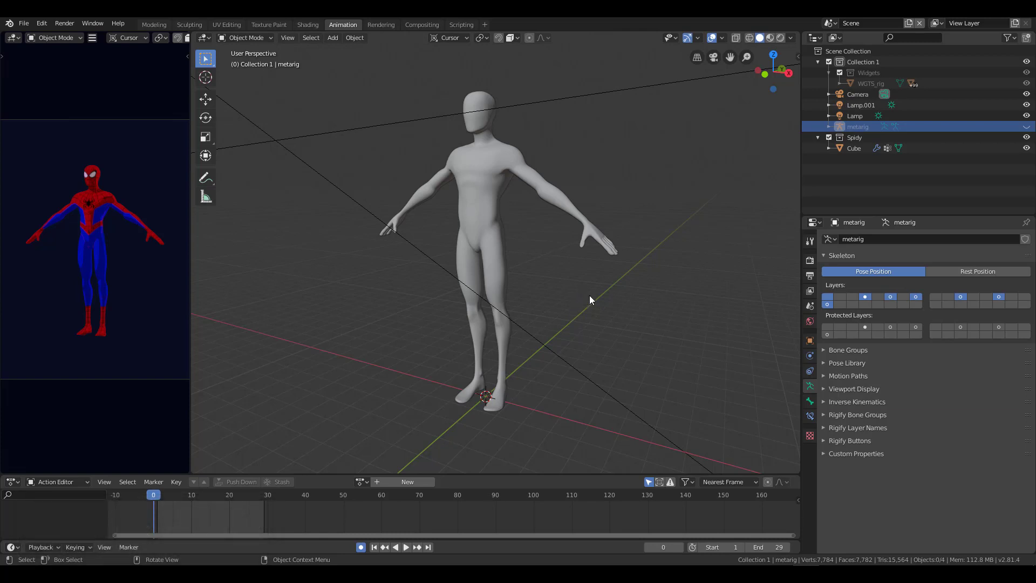
pyautogui.moveTo(588, 296); pyautogui.dragTo(597, 307, button='middle')
pyautogui.press('F4')
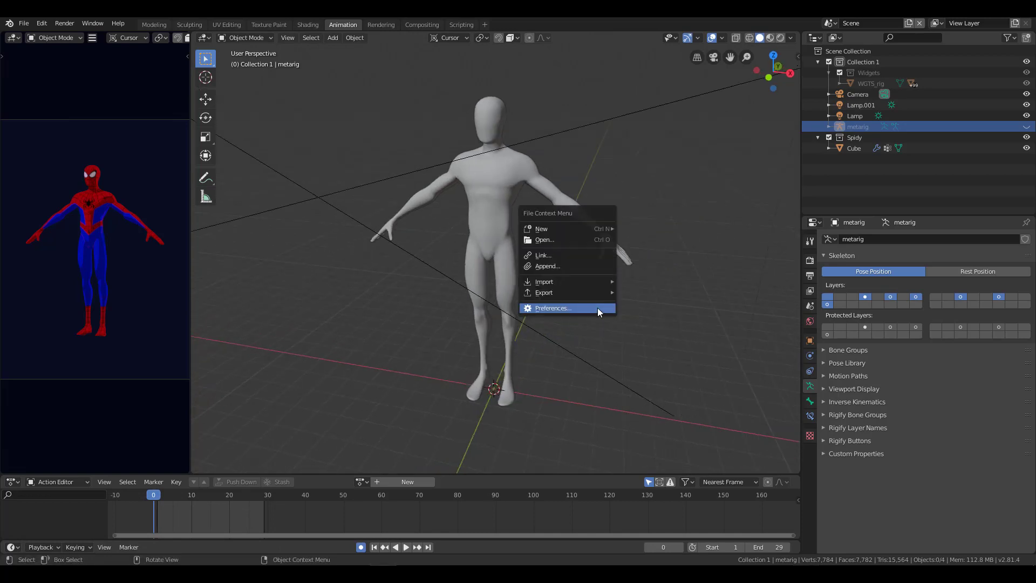
pyautogui.click(597, 307)
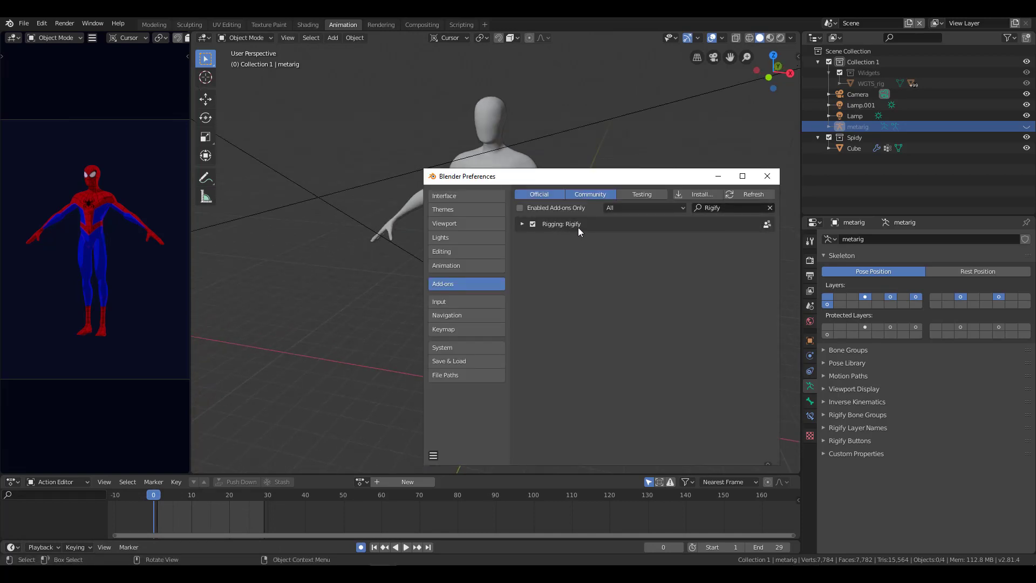
pyautogui.click(731, 211)
pyautogui.write('Rigi')
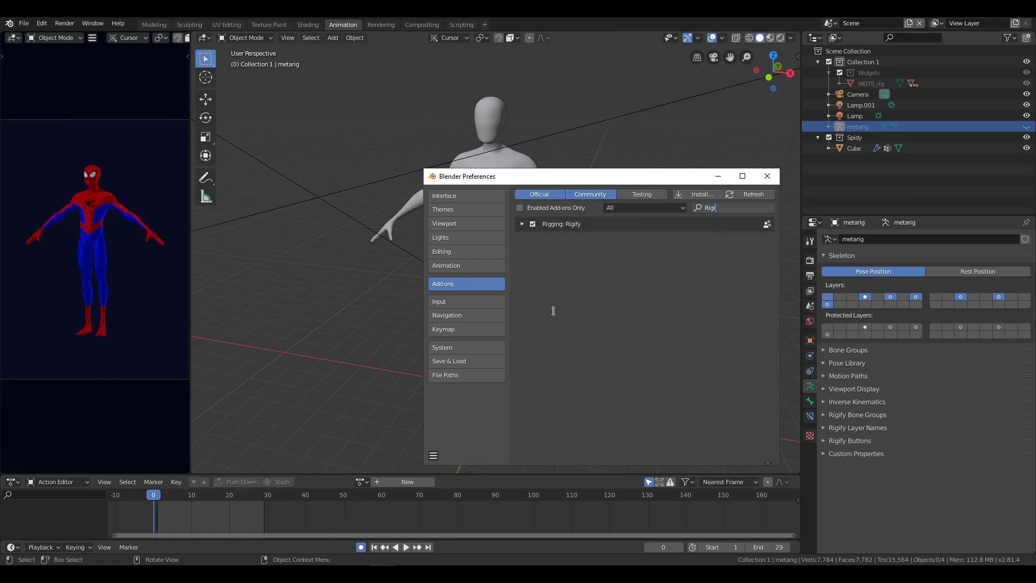
pyautogui.click(767, 176)
pyautogui.moveTo(627, 258)
pyautogui.mouseDown(button='middle')
pyautogui.moveTo(542, 313)
pyautogui.moveTo(537, 352)
pyautogui.moveTo(591, 351)
pyautogui.mouseUp(button='middle')
pyautogui.scroll(2, 581, 355)
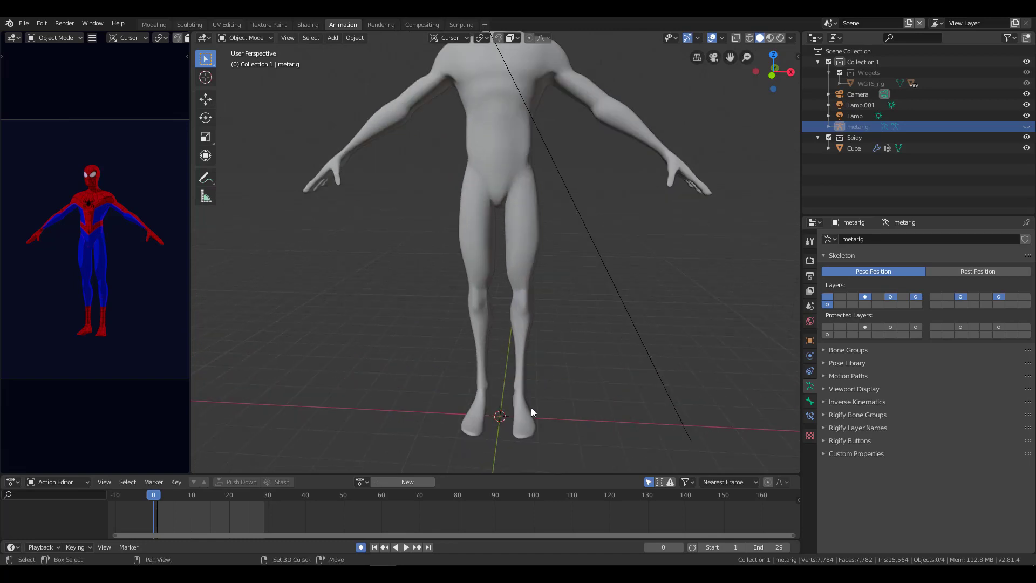
pyautogui.scroll(2, 522, 403)
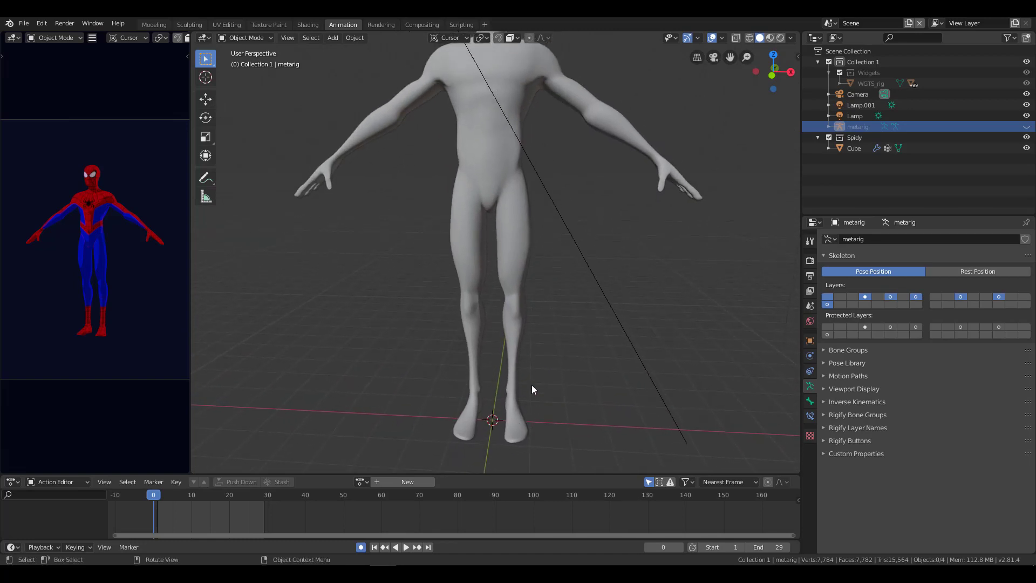
pyautogui.scroll(-2, 532, 384)
# Add a Human meta-rig at the character's feet and isolate it in local view.
pyautogui.hotkey('shift', 'a')
pyautogui.moveTo(488, 377)
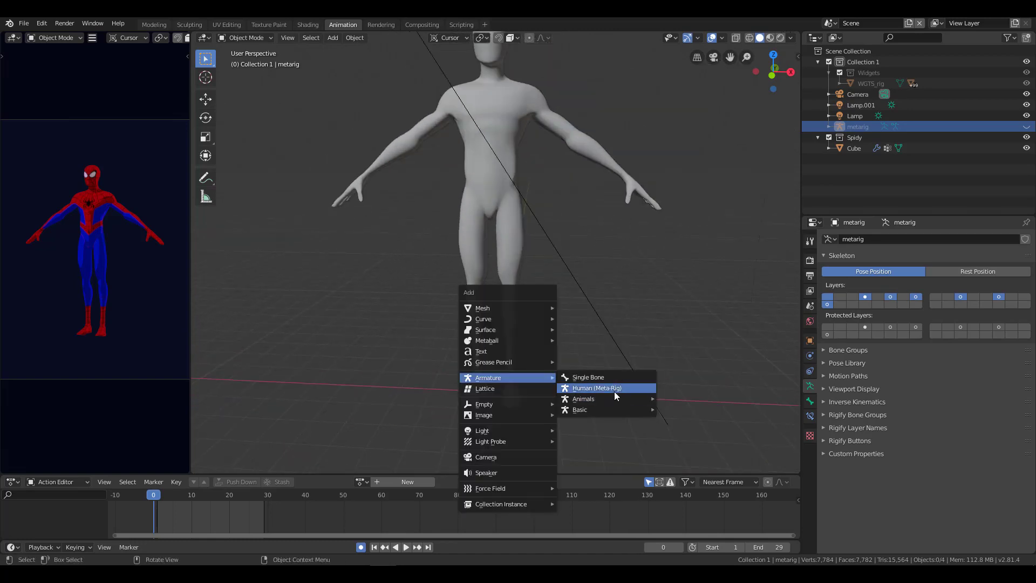
pyautogui.click(615, 391)
pyautogui.hotkey('shift', 'a')
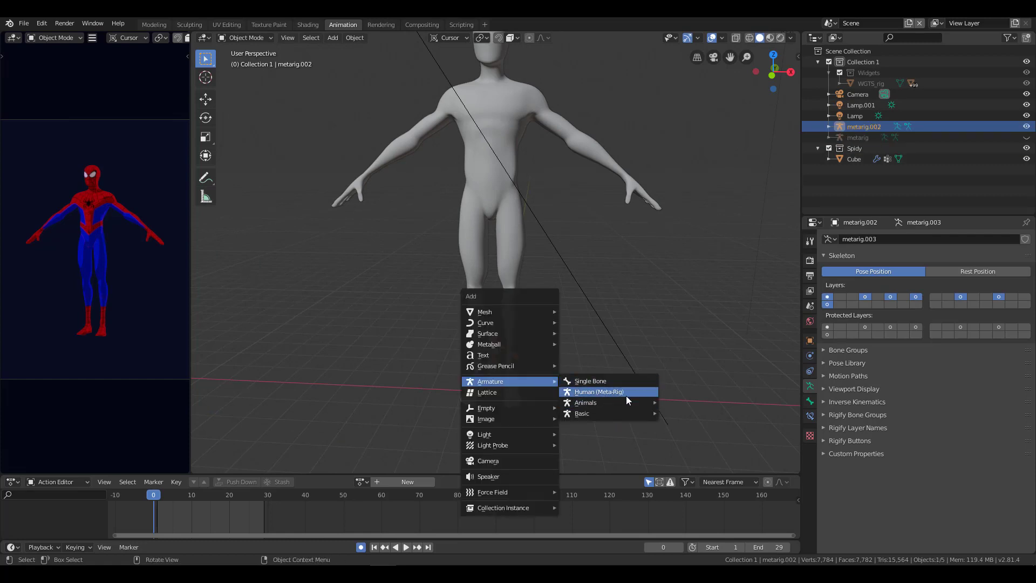
pyautogui.click(626, 396)
pyautogui.scroll(2, 500, 413)
pyautogui.moveTo(501, 414)
pyautogui.keyDown('shift'); pyautogui.mouseDown(button='middle')
pyautogui.moveTo(535, 289)
pyautogui.moveTo(518, 287)
pyautogui.moveTo(529, 286)
pyautogui.mouseUp(button='middle'); pyautogui.keyUp('shift')
pyautogui.scroll(2, 535, 289)
pyautogui.press('KP_Divide')
pyautogui.scroll(3, 504, 293)
# Move the meta-rig's upper_arm.L shoulder joint in Edit Mode, then return to Object Mode.
pyautogui.press('Tab')
pyautogui.scroll(-3, 500, 298)
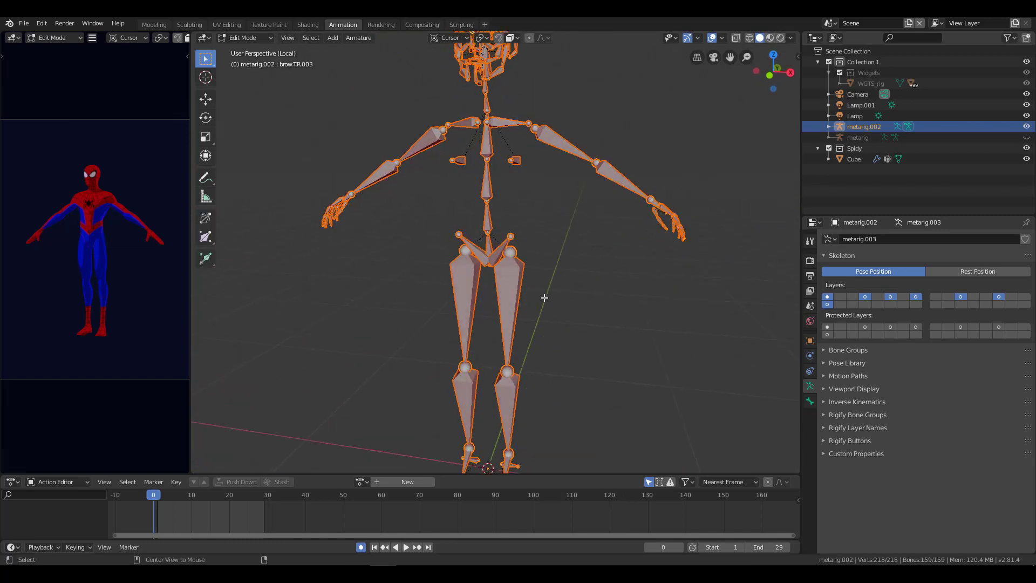
pyautogui.hotkey('alt', 'a')
pyautogui.scroll(3, 529, 354)
pyautogui.scroll(2, 513, 346)
pyautogui.click(537, 323)
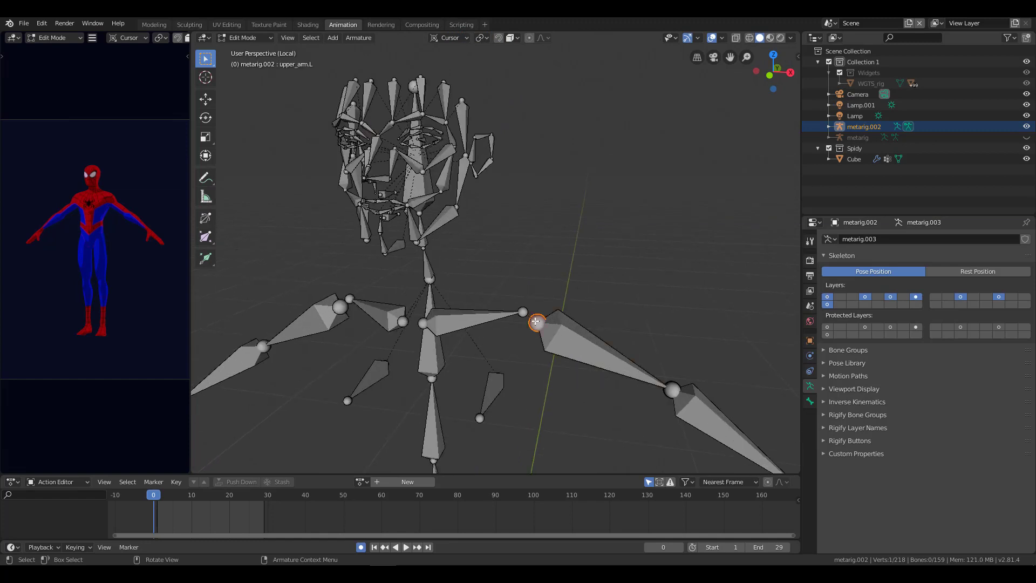
pyautogui.scroll(-2, 570, 341)
pyautogui.moveTo(577, 280)
pyautogui.mouseDown(button='middle')
pyautogui.moveTo(666, 296)
pyautogui.moveTo(534, 275)
pyautogui.mouseUp(button='middle')
pyautogui.press('g')
pyautogui.click(484, 242)
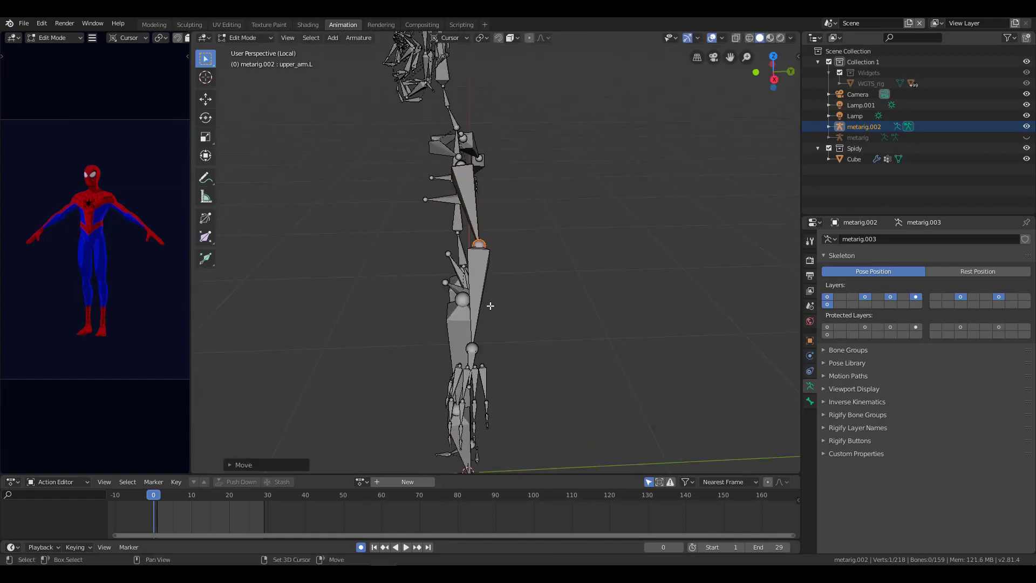
pyautogui.moveTo(484, 242)
pyautogui.mouseDown(button='middle')
pyautogui.moveTo(478, 414)
pyautogui.moveTo(518, 407)
pyautogui.moveTo(594, 351)
pyautogui.moveTo(591, 362)
pyautogui.mouseUp(button='middle')
pyautogui.press('Tab')
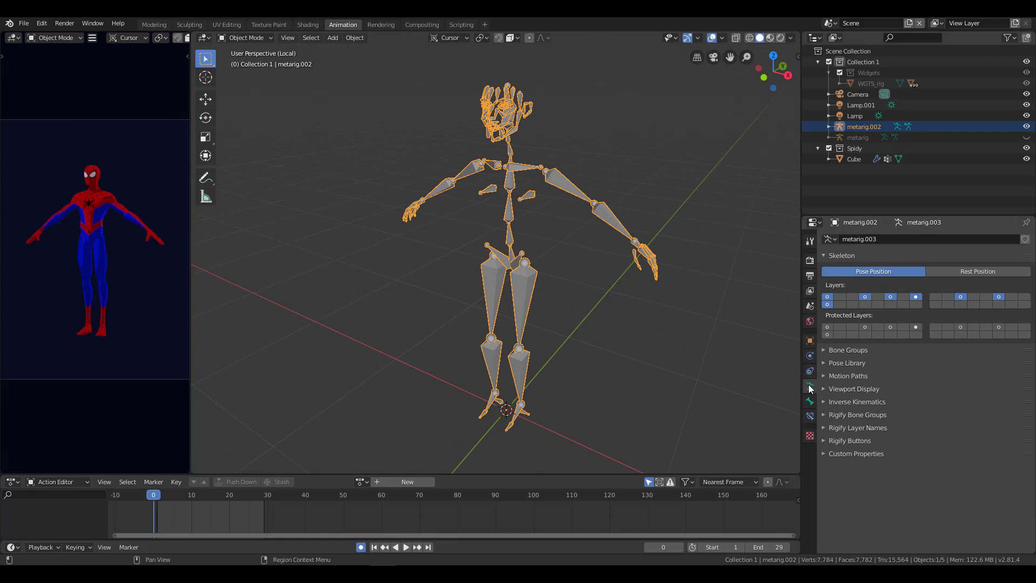
# Expand Rigify Buttons and generate the control rig 'rig' from metarig.002.
pyautogui.click(866, 442)
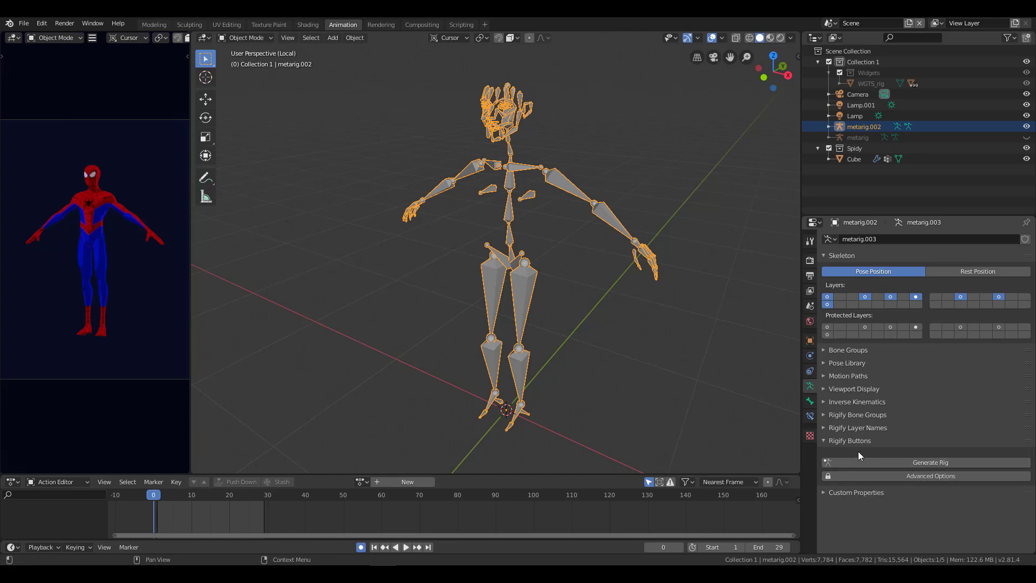
pyautogui.click(890, 462)
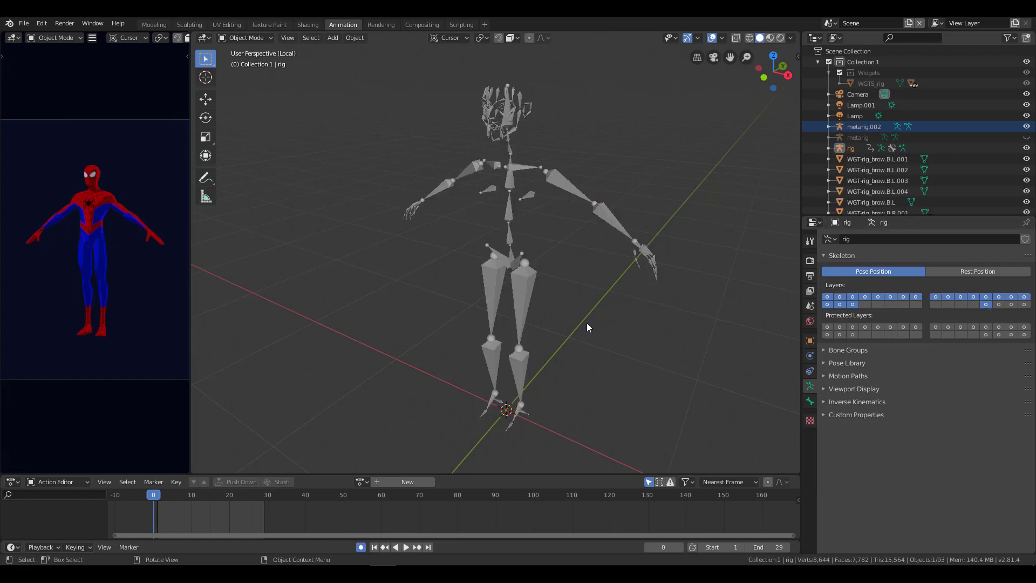
# Isolate the generated rig in local view and select it, toggling Pose Mode.
pyautogui.press('KP_Divide')
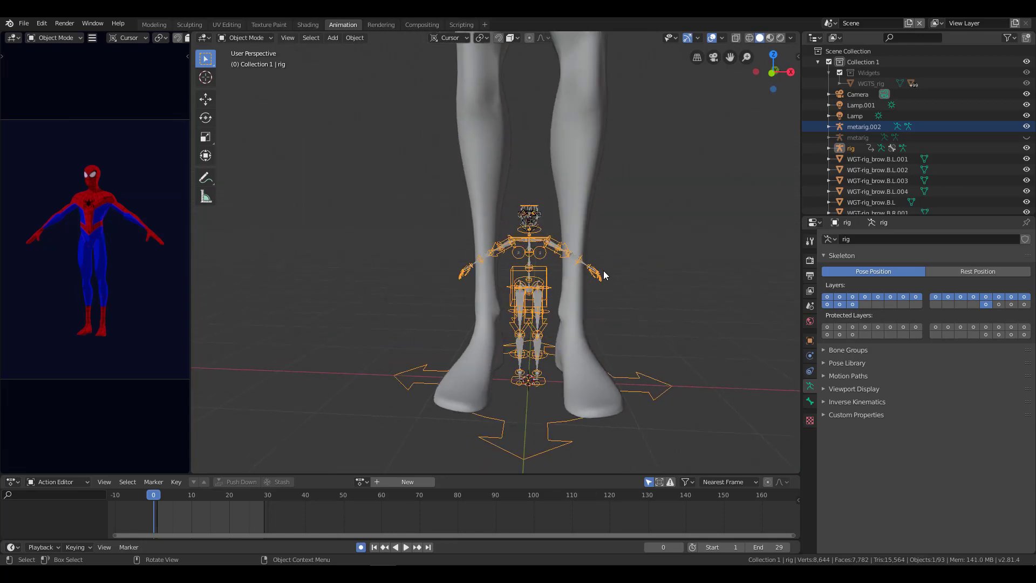
pyautogui.scroll(2, 633, 259)
pyautogui.scroll(2, 636, 260)
pyautogui.scroll(2, 553, 260)
pyautogui.scroll(1, 499, 210)
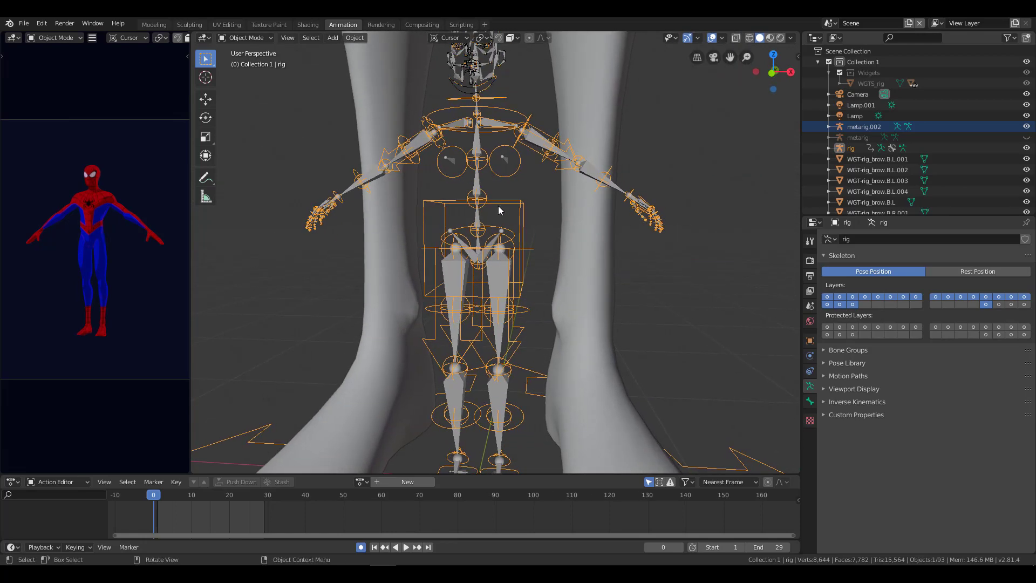
pyautogui.press('KP_Divide')
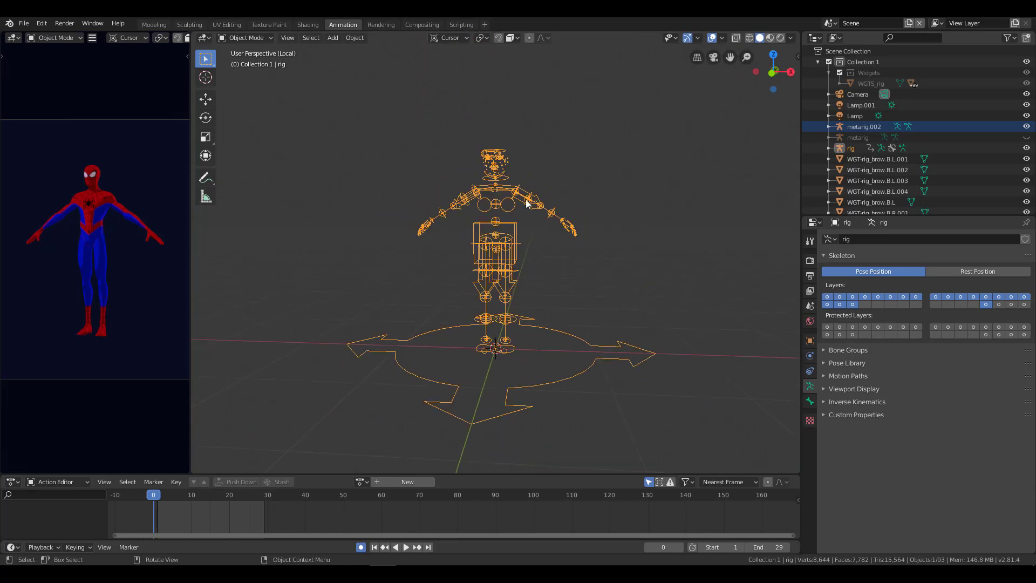
pyautogui.hotkey('ctrl', 'Tab')
pyautogui.moveTo(545, 216); pyautogui.dragTo(520, 231, button='middle')
pyautogui.click(533, 211)
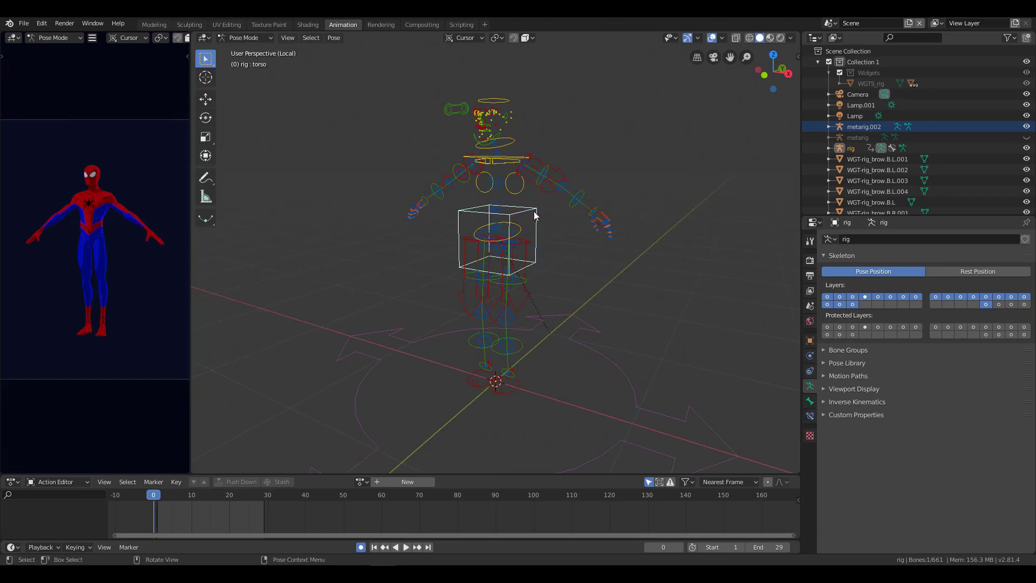
pyautogui.hotkey('ctrl', 'Tab')
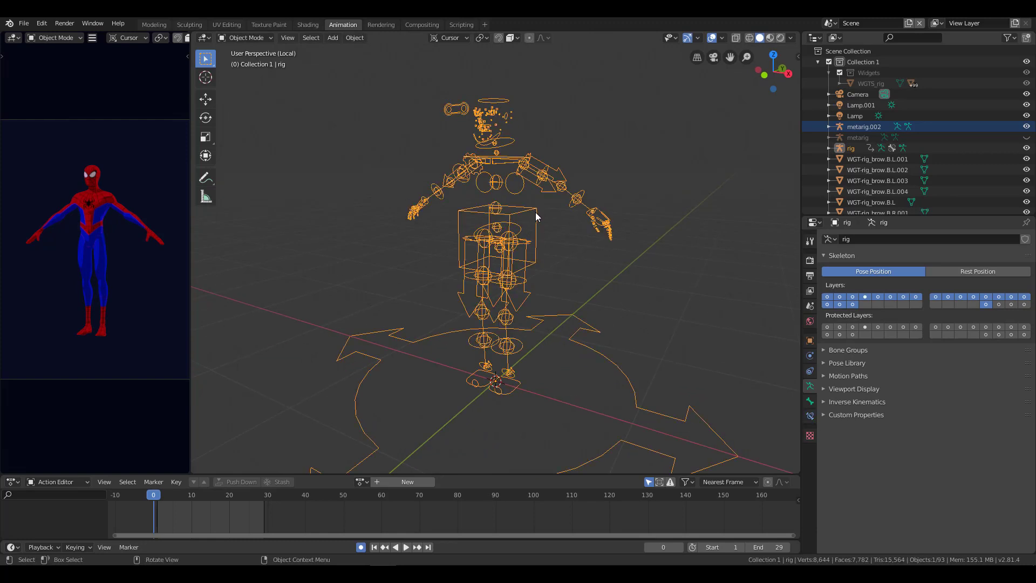
pyautogui.click(542, 251)
pyautogui.click(526, 216)
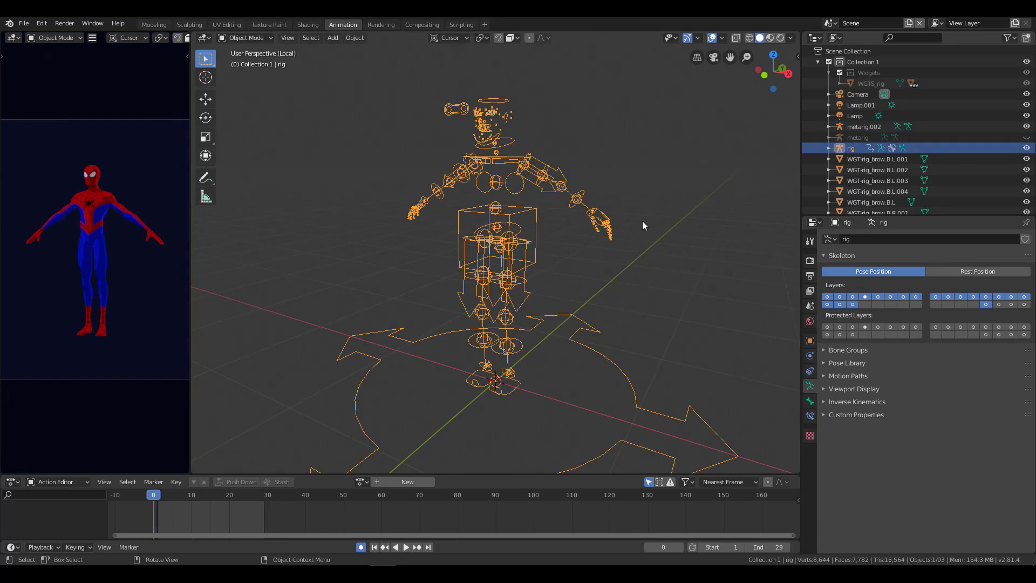
pyautogui.moveTo(532, 244); pyautogui.dragTo(562, 238, button='middle')
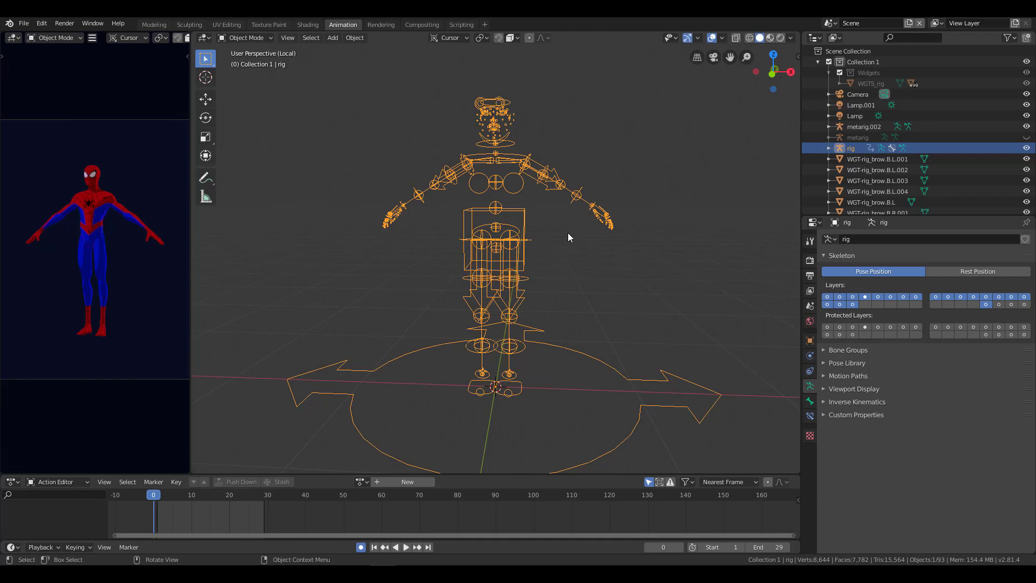
pyautogui.moveTo(575, 215); pyautogui.dragTo(539, 229, button='middle')
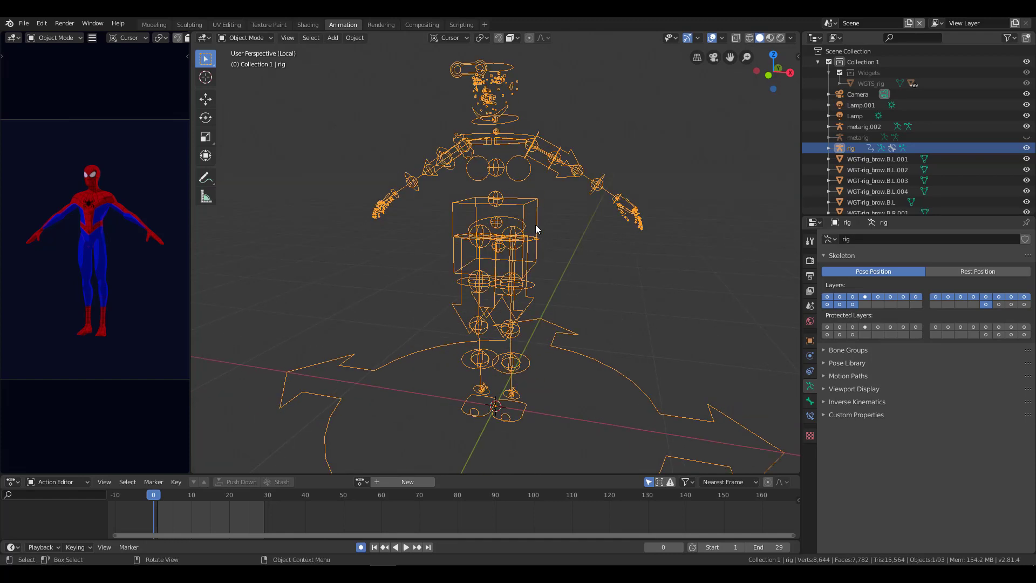
# In Pose Mode, select the hand_ik.L control and move the left hand.
pyautogui.click(559, 213)
pyautogui.click(521, 214)
pyautogui.hotkey('ctrl', 'Tab')
pyautogui.click(602, 183)
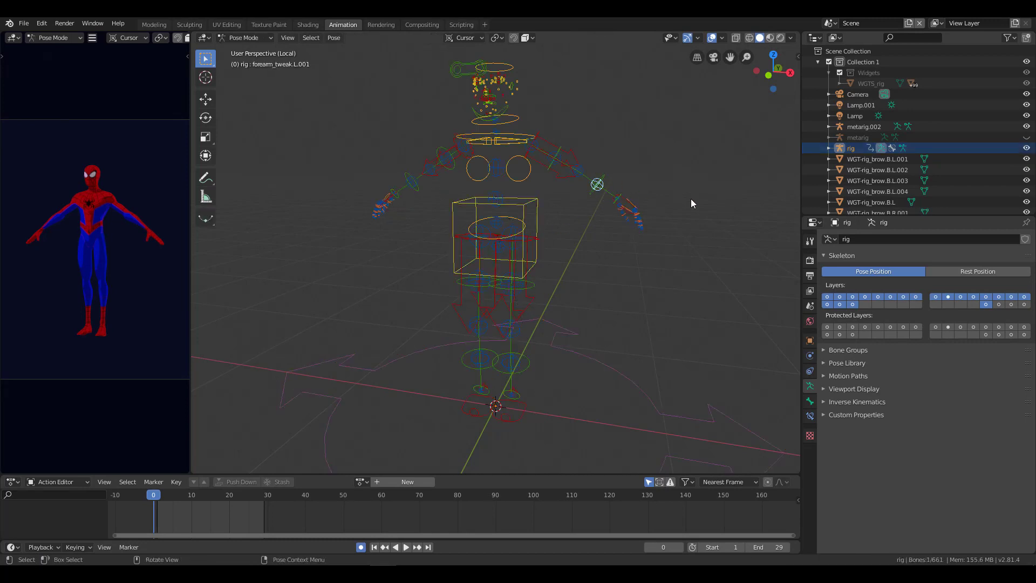
pyautogui.moveTo(693, 202); pyautogui.dragTo(571, 257, button='middle')
pyautogui.click(569, 264)
pyautogui.scroll(2, 588, 263)
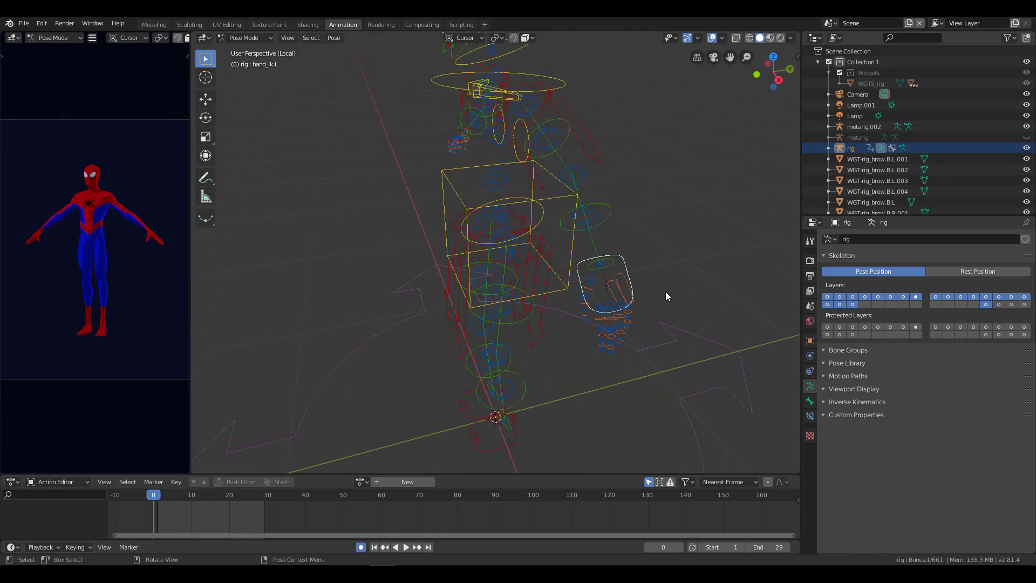
pyautogui.press('g')
pyautogui.click(488, 284)
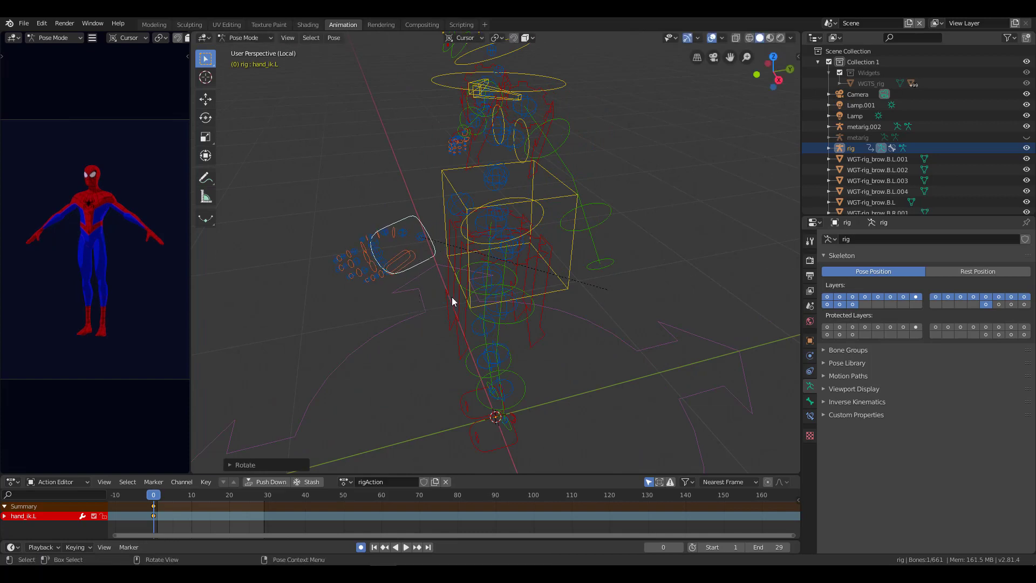
# Review the rig's properties and layers in the N sidebar, then return to Object Mode.
pyautogui.moveTo(451, 296); pyautogui.dragTo(671, 209, button='middle')
pyautogui.press('g')
pyautogui.click(681, 202)
pyautogui.press('n')
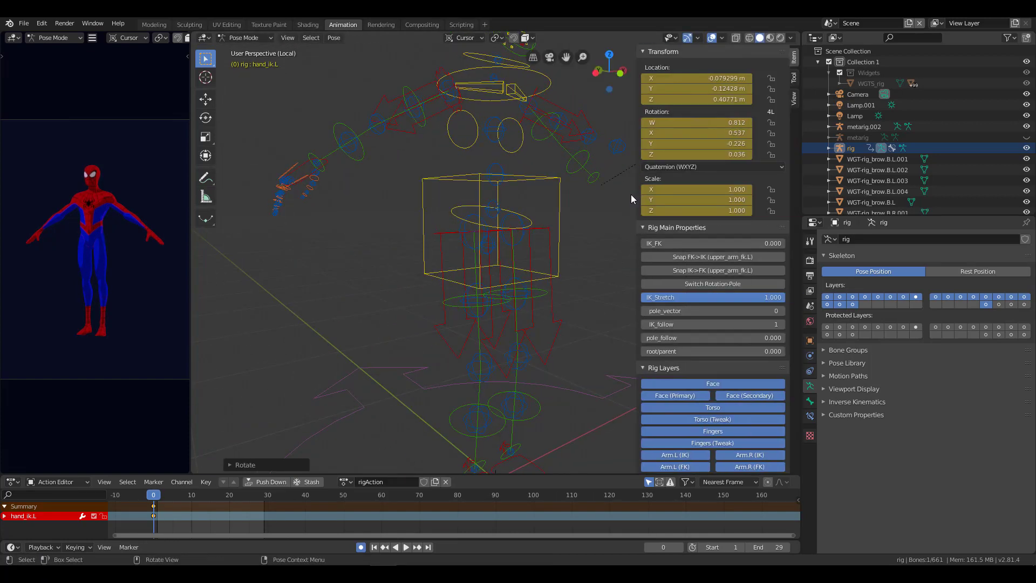
pyautogui.scroll(-5, 734, 324)
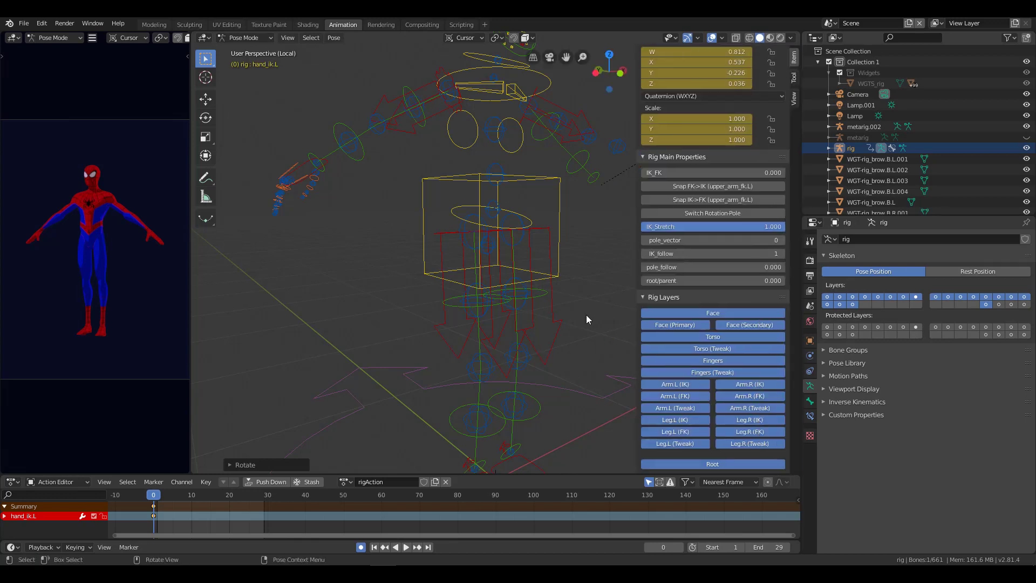
pyautogui.press('n')
pyautogui.moveTo(620, 282); pyautogui.dragTo(577, 289, button='middle')
pyautogui.hotkey('ctrl', 'Tab')
# Delete the generated rig and the extra metarig.002.
pyautogui.scroll(-2, 593, 264)
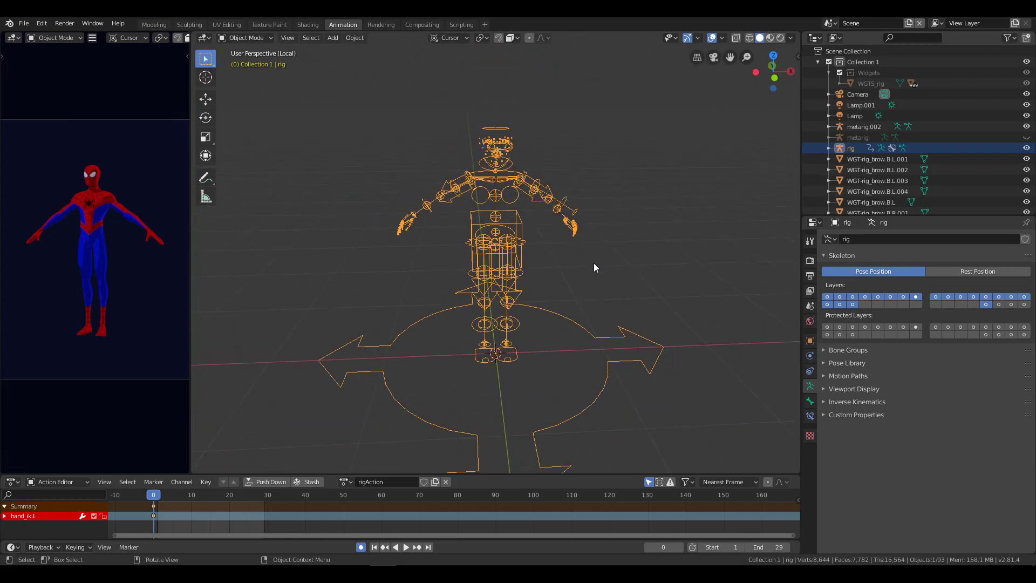
pyautogui.press('x')
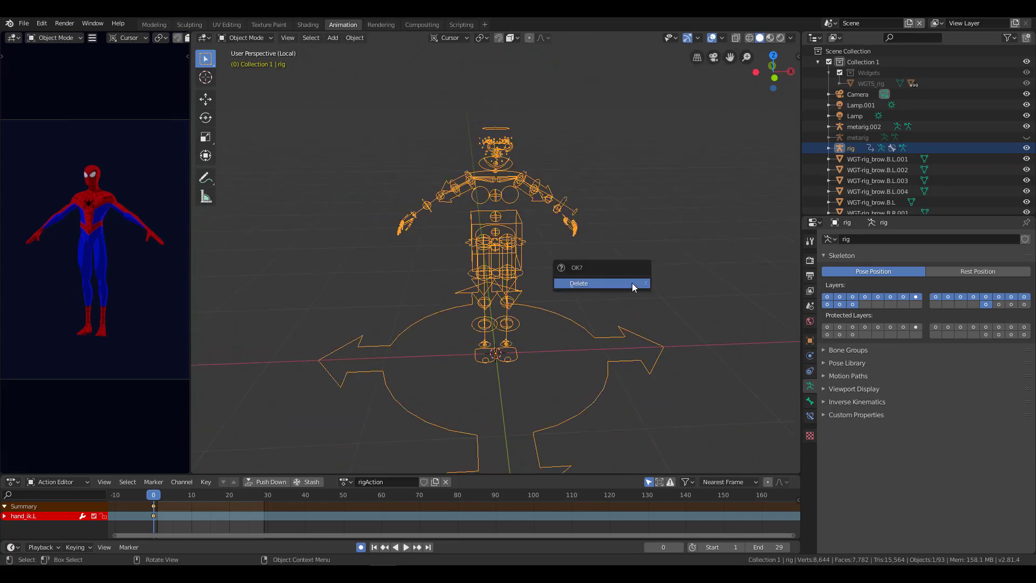
pyautogui.click(632, 283)
pyautogui.click(855, 129)
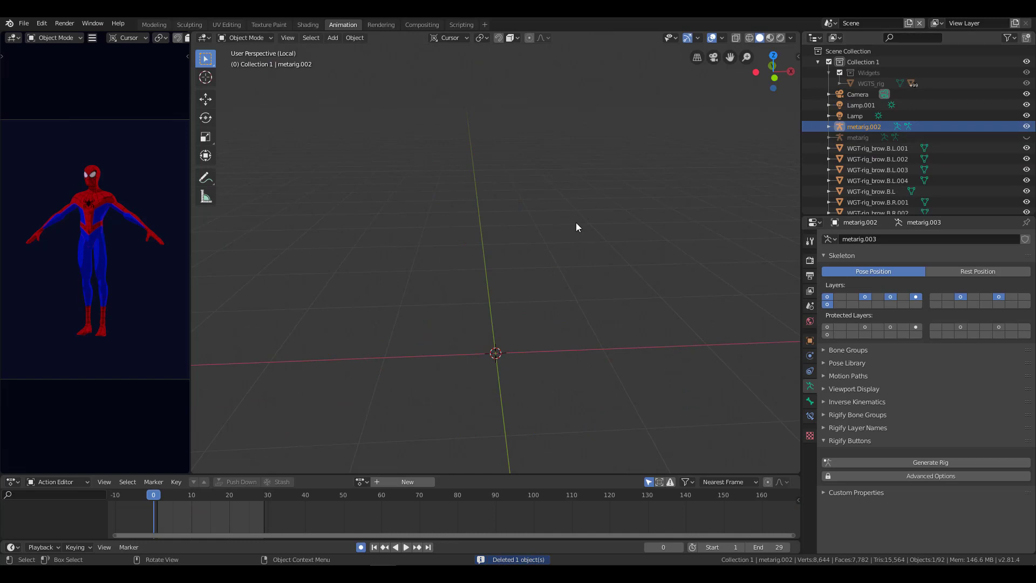
pyautogui.press('KP_Decimal')
pyautogui.press('Delete')
pyautogui.scroll(-2, 582, 178)
pyautogui.keyDown('shift'); pyautogui.moveTo(587, 144); pyautogui.dragTo(562, 309, button='middle'); pyautogui.keyUp('shift')
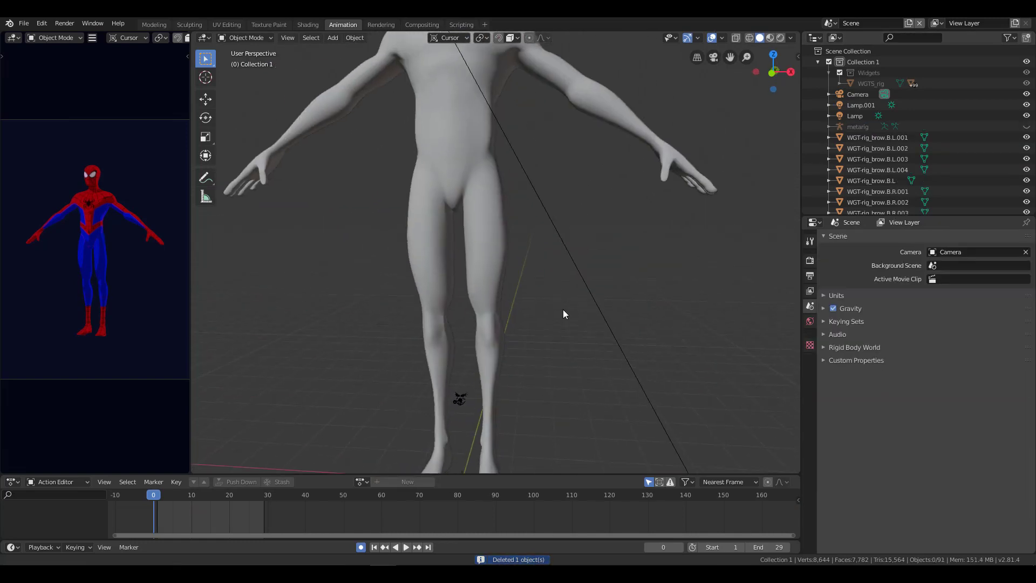
pyautogui.scroll(1, 562, 309)
# Select the original metarig in the outliner and unhide it so its bones show.
pyautogui.click(865, 126)
pyautogui.click(1027, 129)
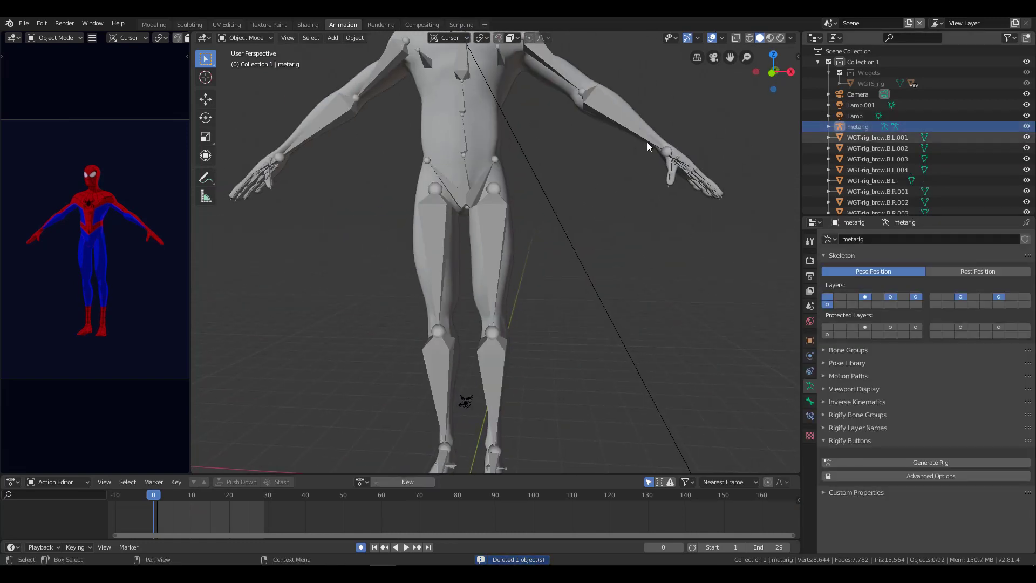
pyautogui.scroll(-3, 545, 203)
pyautogui.moveTo(545, 203); pyautogui.dragTo(526, 217, button='middle')
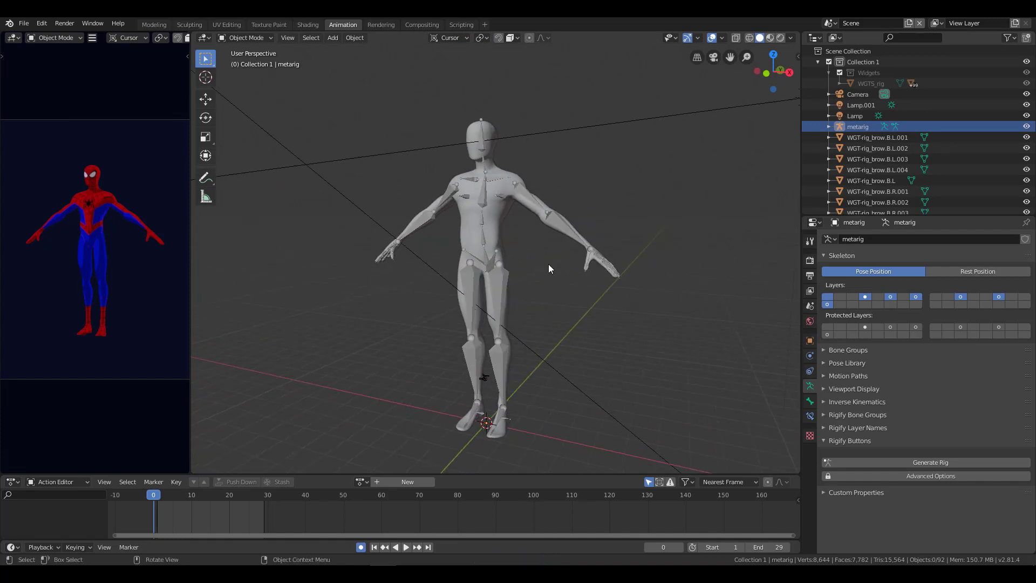
pyautogui.moveTo(548, 264); pyautogui.dragTo(546, 281, button='middle')
pyautogui.scroll(3, 507, 263)
pyautogui.scroll(2, 473, 216)
pyautogui.scroll(-3, 473, 215)
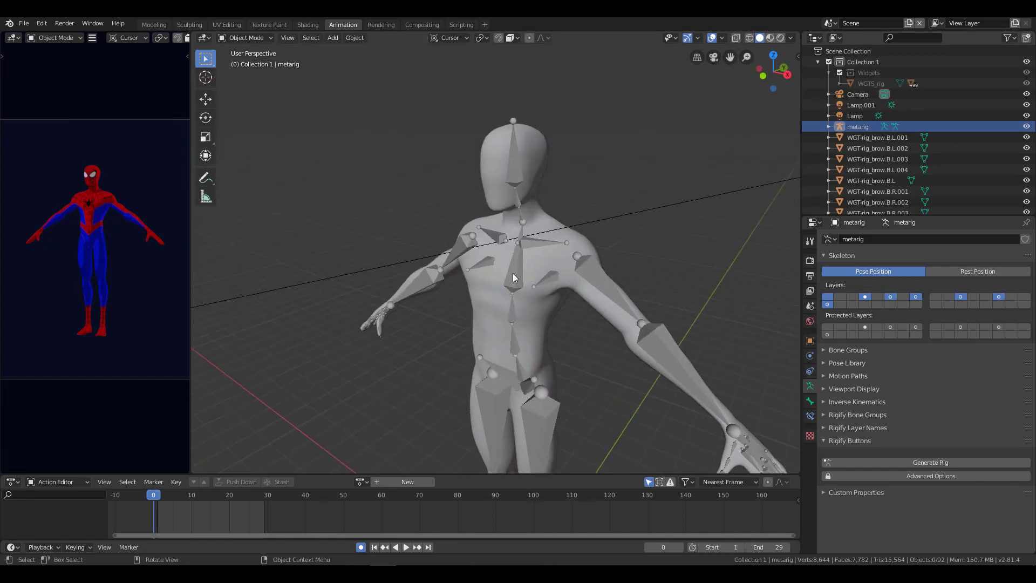
# Inspect the metarig's bones in Edit Mode, then return it to Object Mode.
pyautogui.click(513, 272)
pyautogui.press('Tab')
pyautogui.click(578, 342)
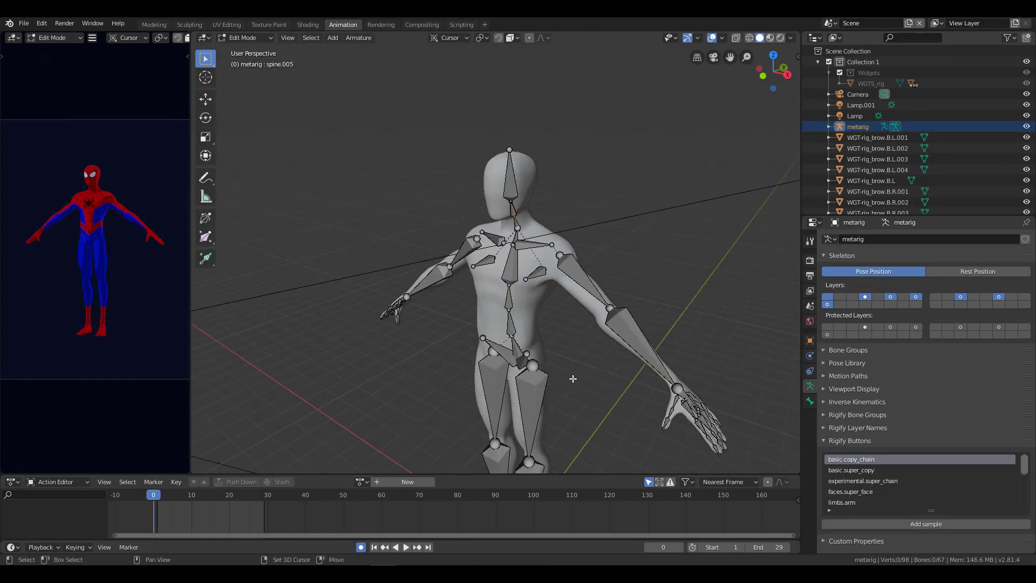
pyautogui.scroll(-3, 567, 302)
pyautogui.scroll(3, 551, 281)
pyautogui.moveTo(551, 282); pyautogui.dragTo(447, 269, button='middle')
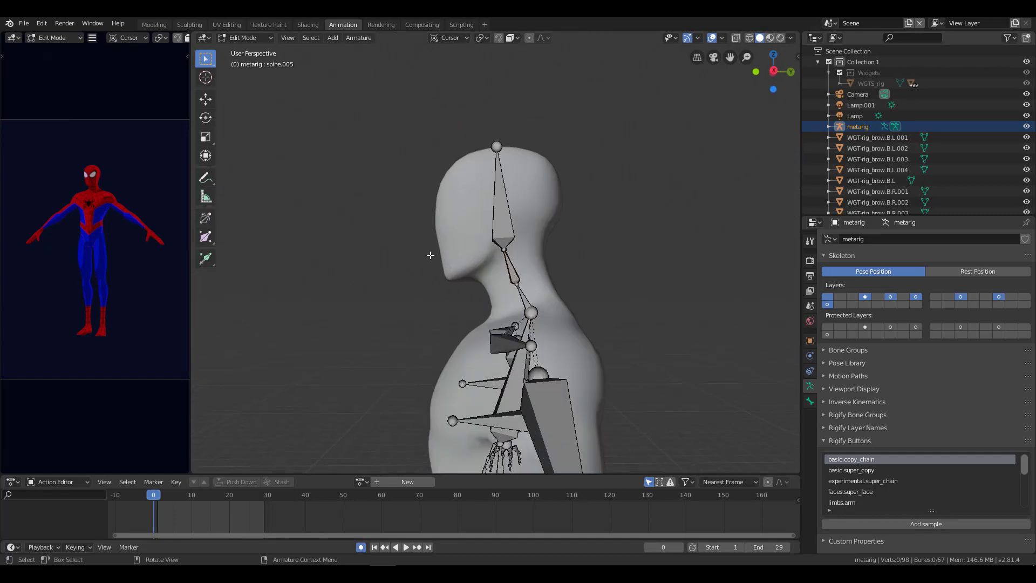
pyautogui.scroll(-2, 430, 254)
pyautogui.moveTo(430, 255); pyautogui.dragTo(594, 272, button='middle')
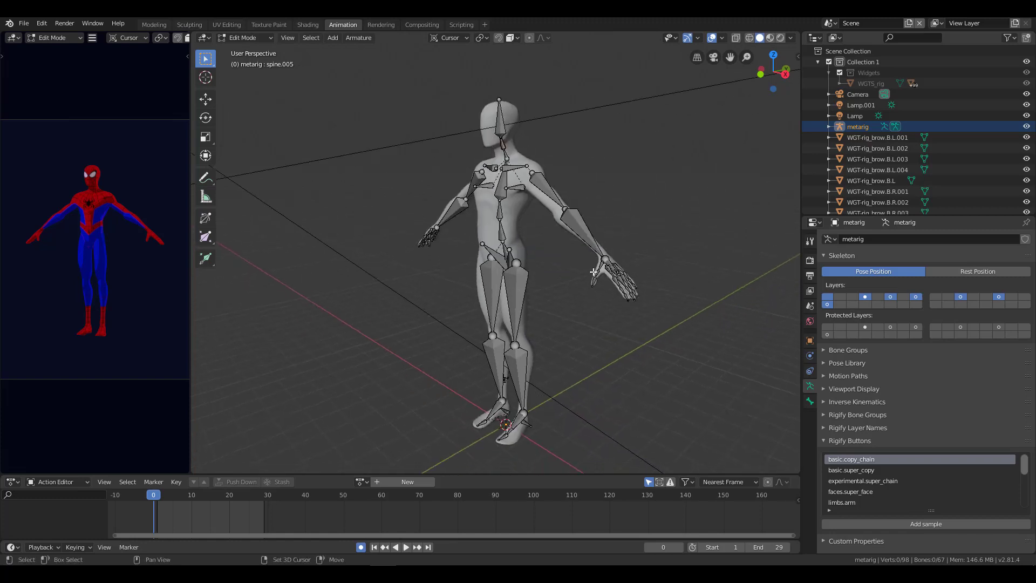
pyautogui.press('Tab')
pyautogui.moveTo(550, 313)
pyautogui.mouseDown(button='middle')
pyautogui.moveTo(598, 337)
pyautogui.moveTo(600, 320)
pyautogui.mouseUp(button='middle')
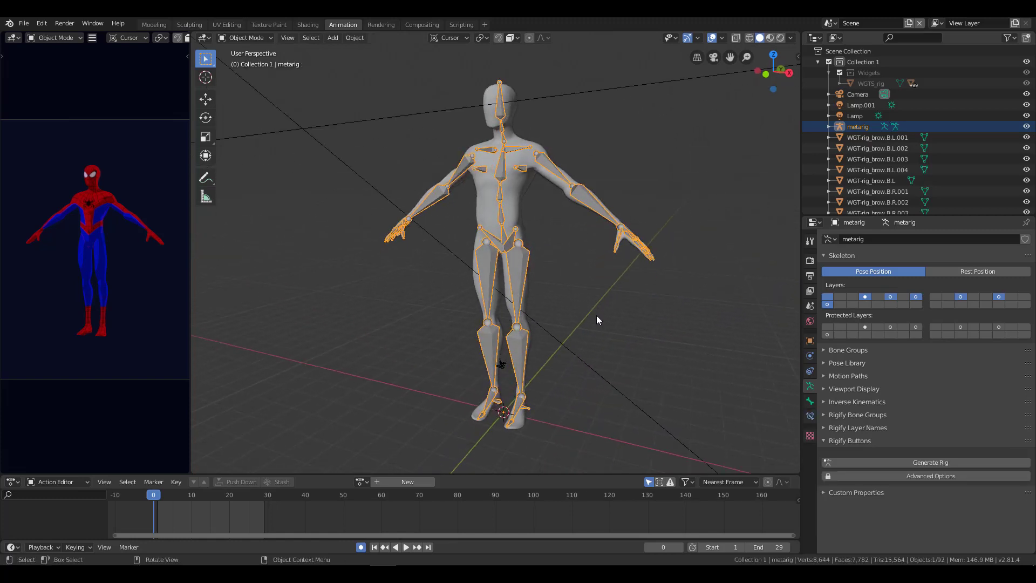
pyautogui.moveTo(595, 311); pyautogui.dragTo(592, 344, button='middle')
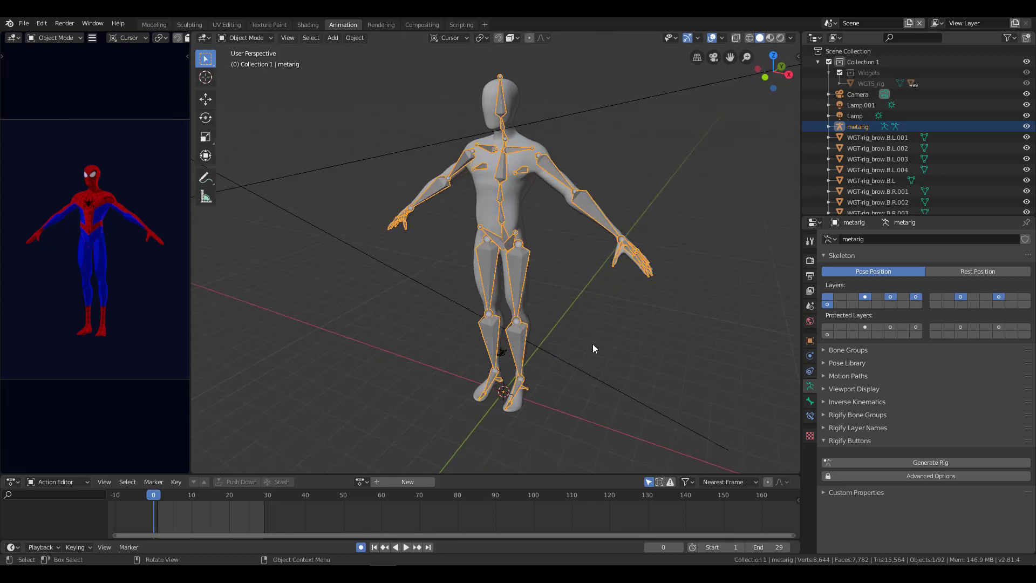
# Generate a new Rigify rig from the metarig via Generate Rig, then reselect the metarig.
pyautogui.click(953, 465)
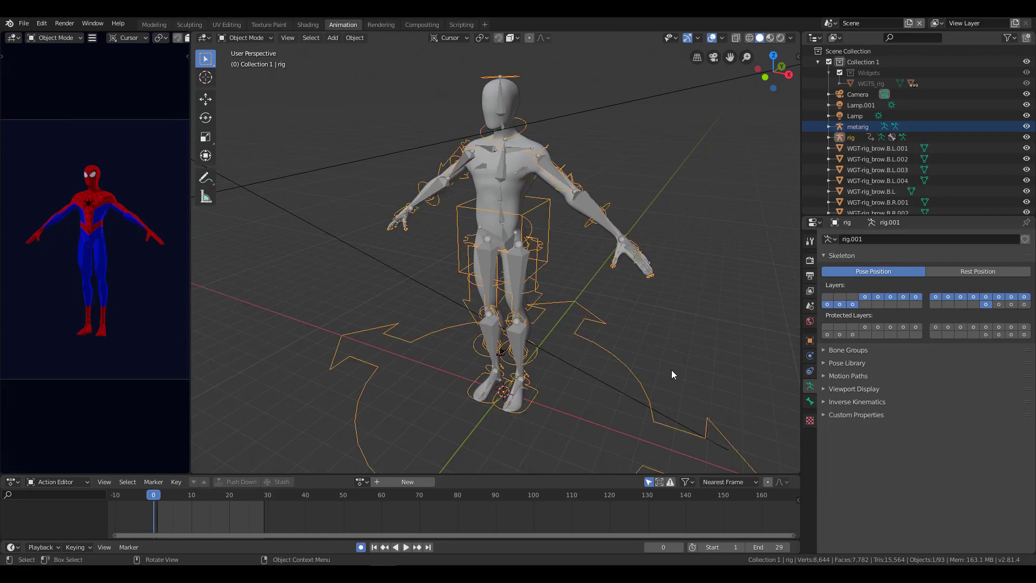
pyautogui.scroll(3, 590, 283)
pyautogui.moveTo(590, 284)
pyautogui.mouseDown(button='middle')
pyautogui.moveTo(581, 216)
pyautogui.moveTo(493, 156)
pyautogui.mouseUp(button='middle')
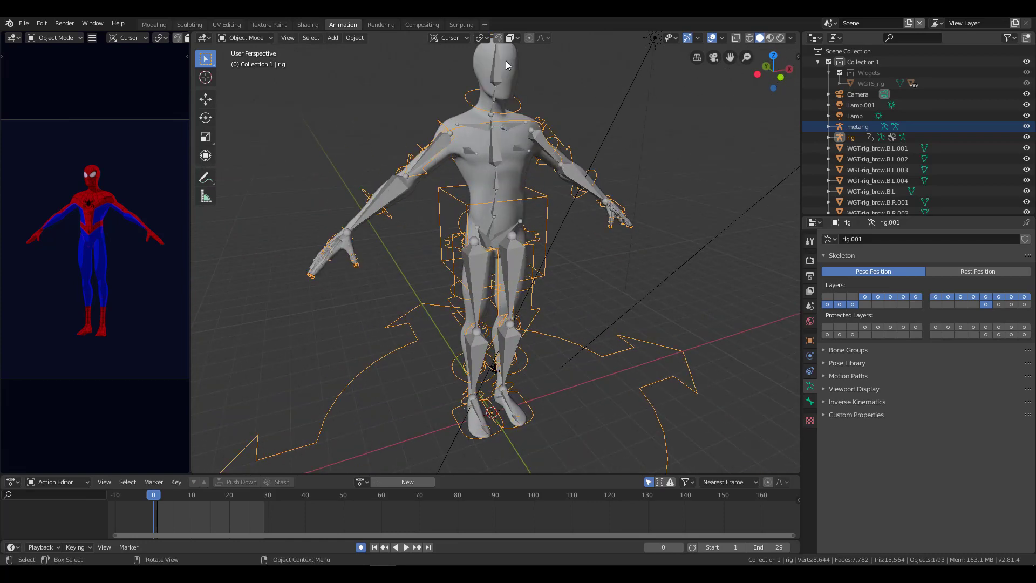
pyautogui.click(493, 156)
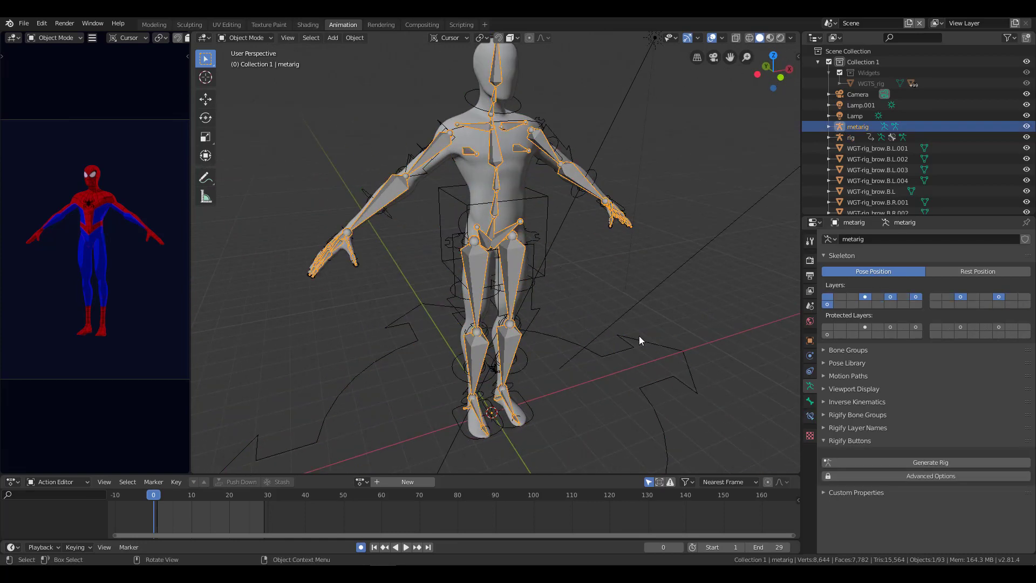
# Test-scale the metarig down to about a quarter, undoing the first attempt.
pyautogui.moveTo(639, 335); pyautogui.dragTo(599, 297, button='middle')
pyautogui.press('n')
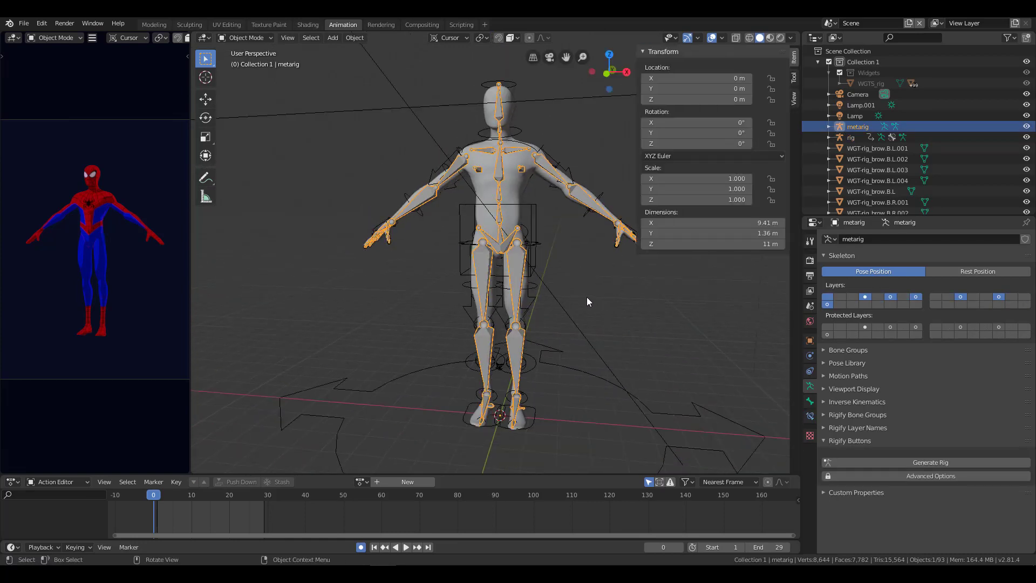
pyautogui.press('n')
pyautogui.moveTo(574, 279)
pyautogui.mouseDown(button='middle')
pyautogui.moveTo(562, 283)
pyautogui.moveTo(611, 249)
pyautogui.mouseUp(button='middle')
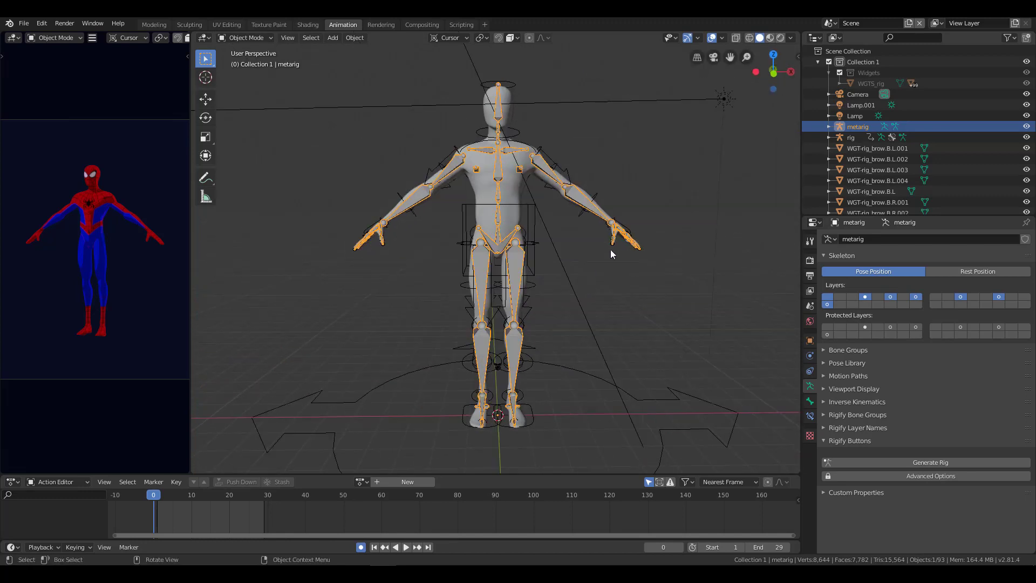
pyautogui.press('s')
pyautogui.click(569, 354)
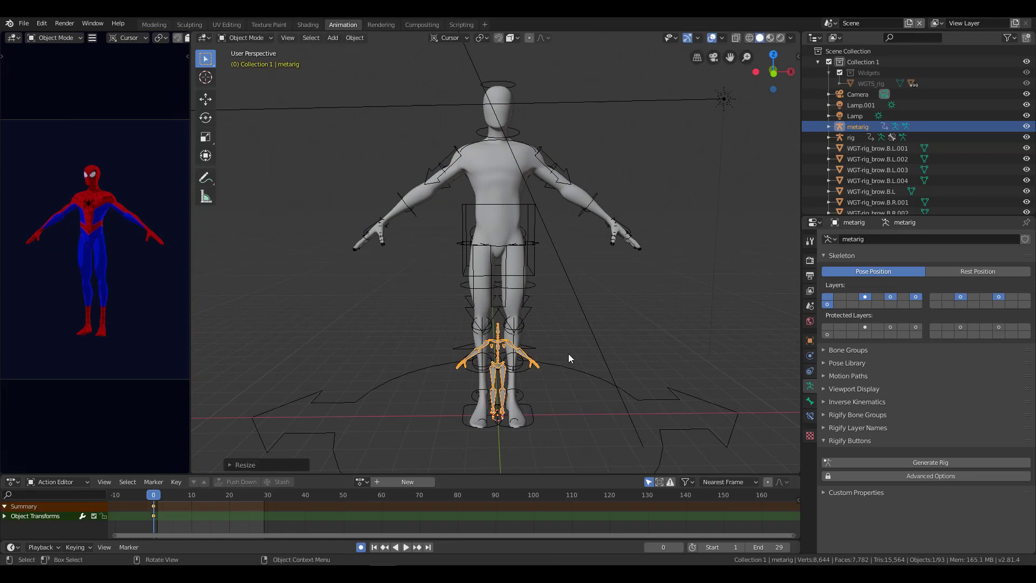
pyautogui.hotkey('ctrl', 'z')
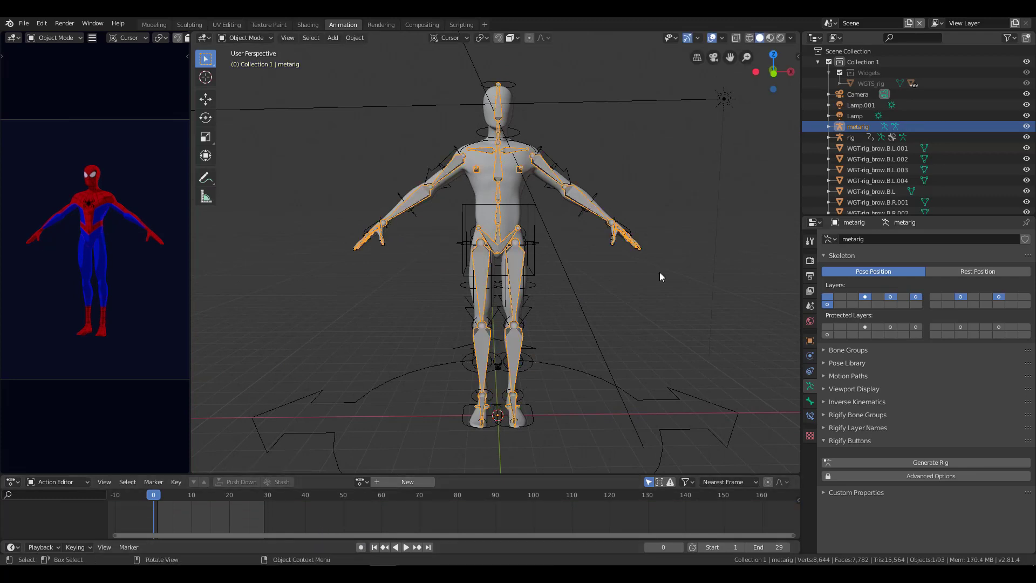
pyautogui.press('s')
pyautogui.click(545, 385)
pyautogui.moveTo(555, 386); pyautogui.dragTo(549, 301, button='middle')
pyautogui.scroll(3, 548, 300)
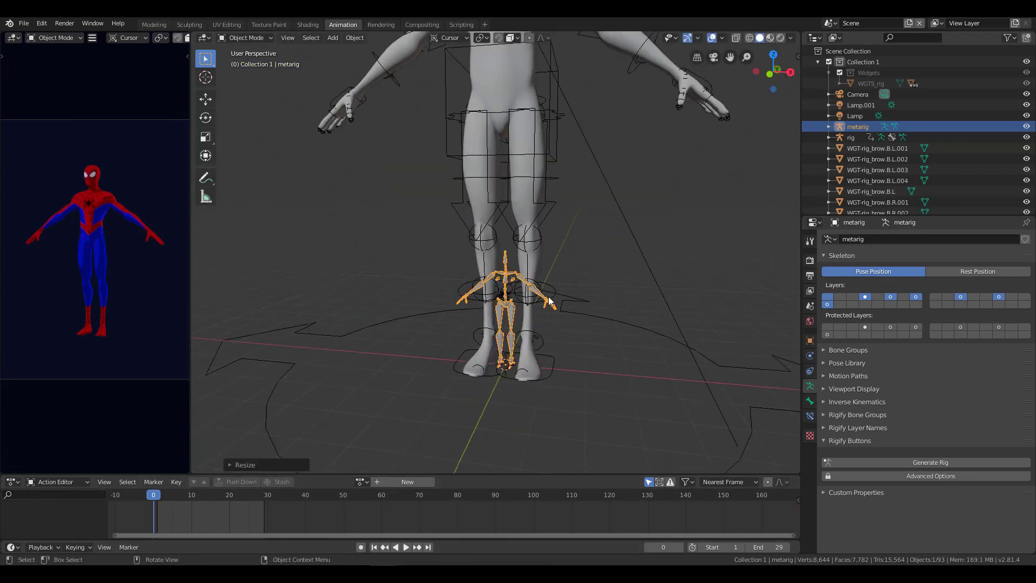
pyautogui.scroll(-1, 552, 296)
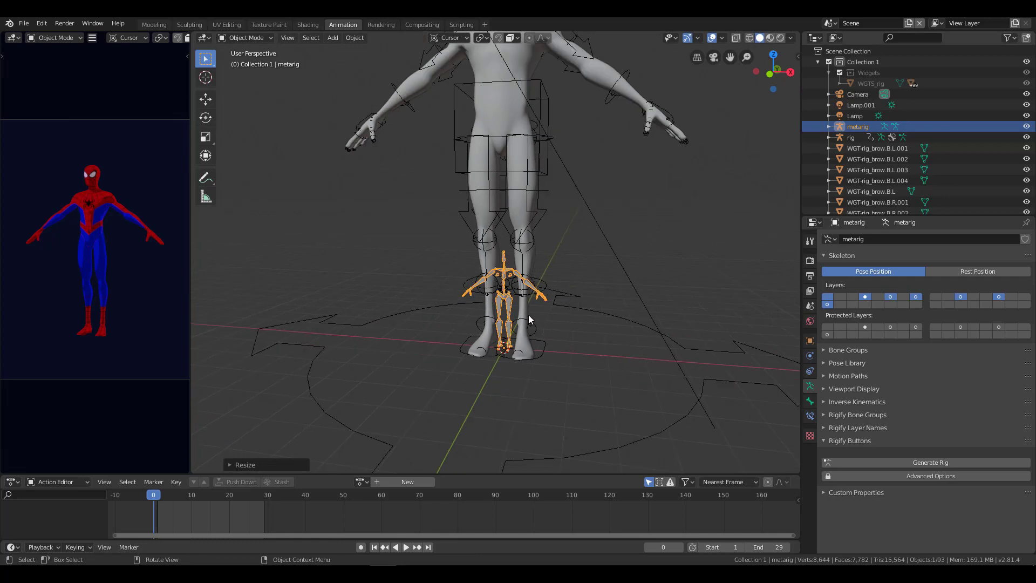
# Undo the shrink and scale the metarig up to fit the Spider-Man body.
pyautogui.press('n')
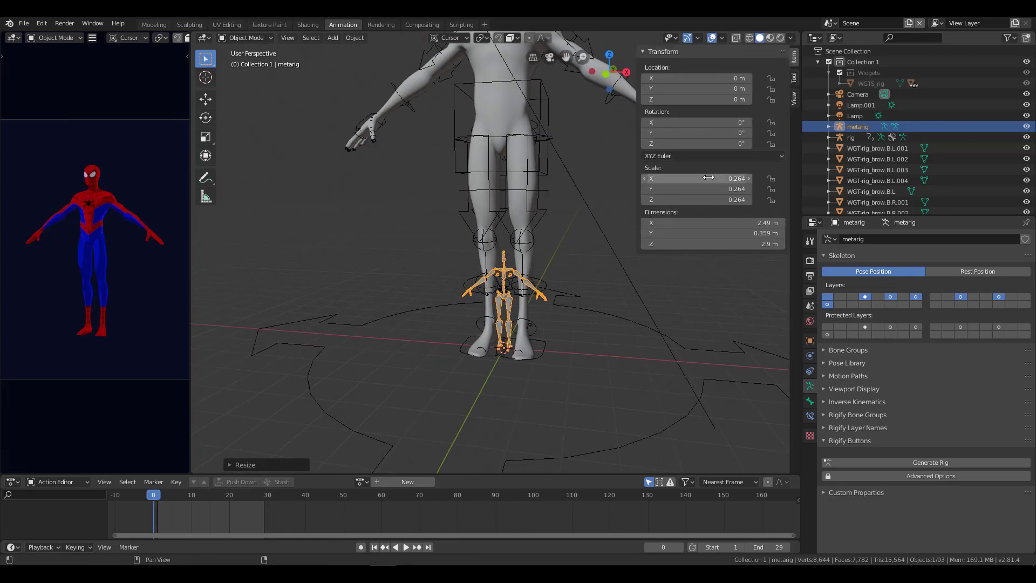
pyautogui.press('n')
pyautogui.press('n')
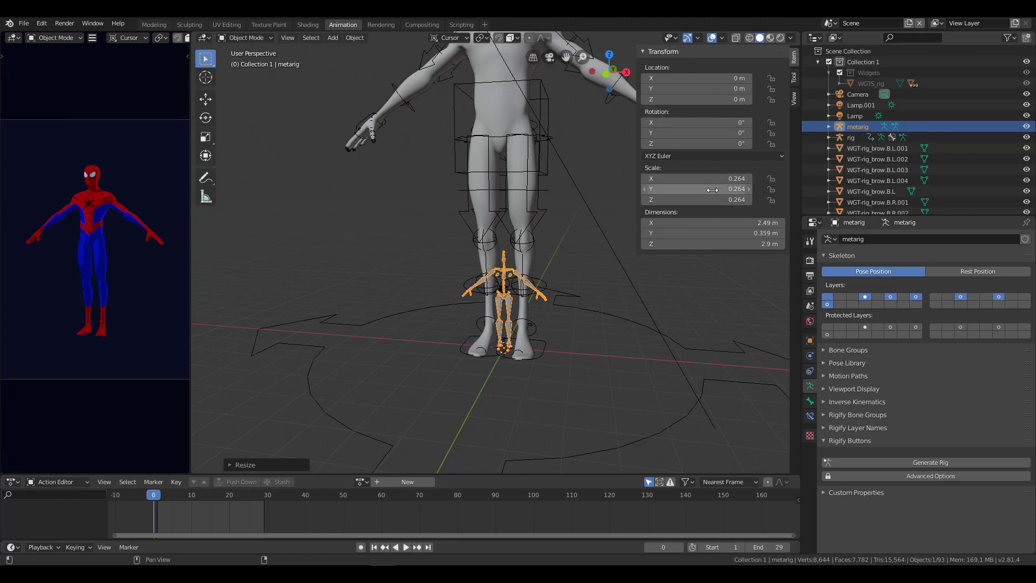
pyautogui.keyDown('shift'); pyautogui.moveTo(540, 241); pyautogui.dragTo(526, 270, button='middle'); pyautogui.keyUp('shift')
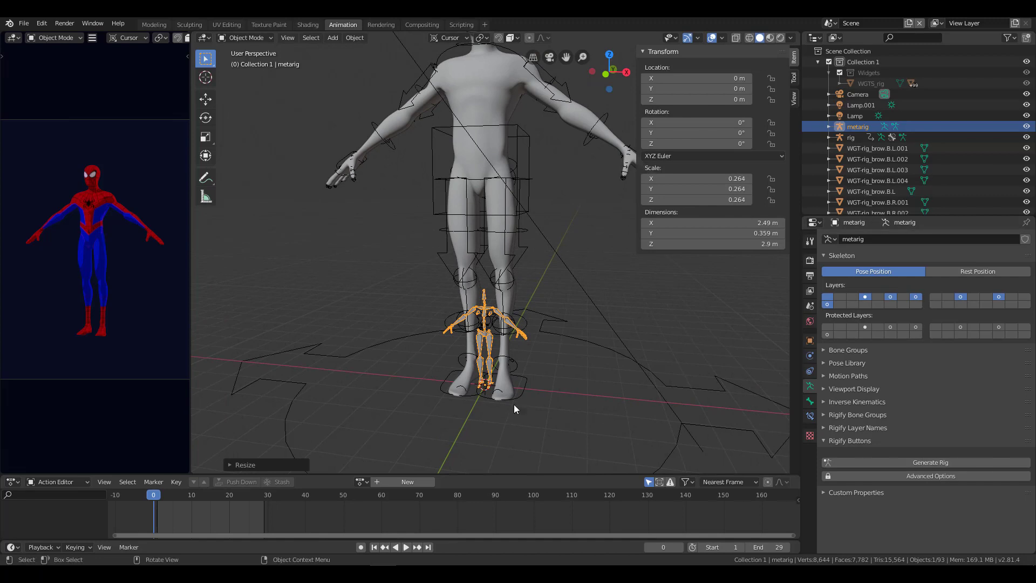
pyautogui.press('n')
pyautogui.hotkey('ctrl', 'z')
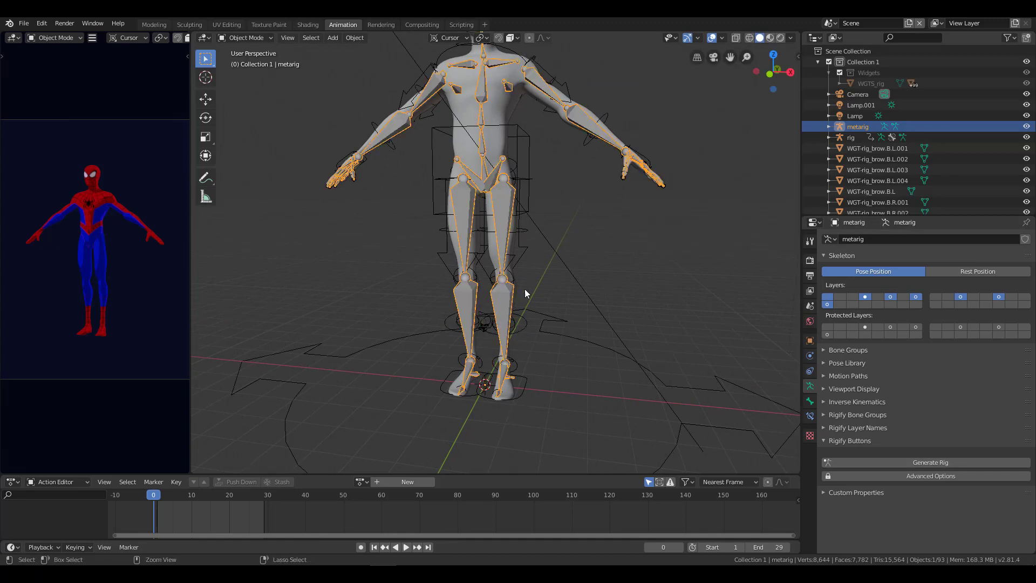
pyautogui.scroll(-2, 524, 289)
pyautogui.keyDown('shift'); pyautogui.moveTo(535, 215); pyautogui.dragTo(529, 275, button='middle'); pyautogui.keyUp('shift')
pyautogui.scroll(1, 529, 274)
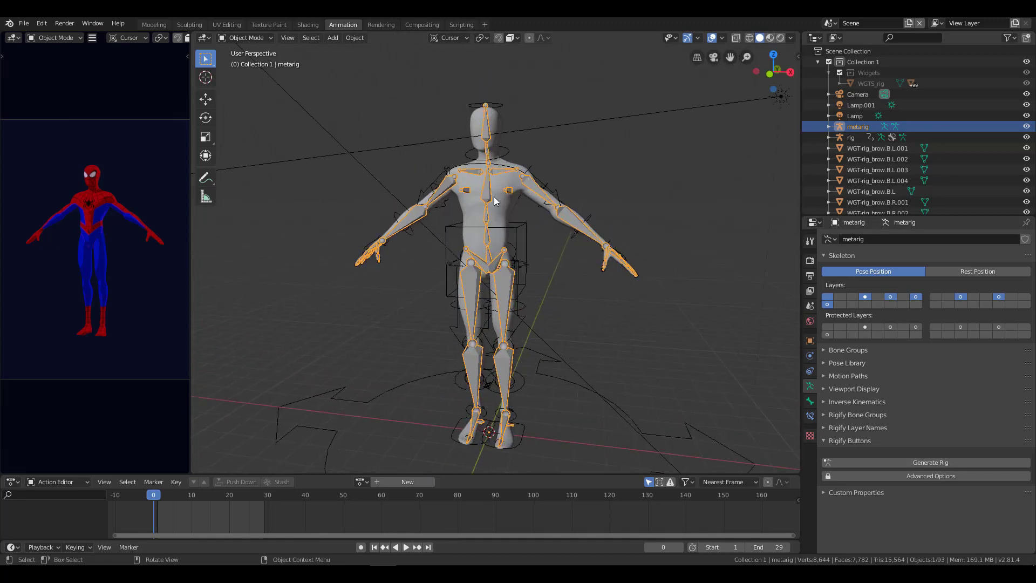
pyautogui.press('s')
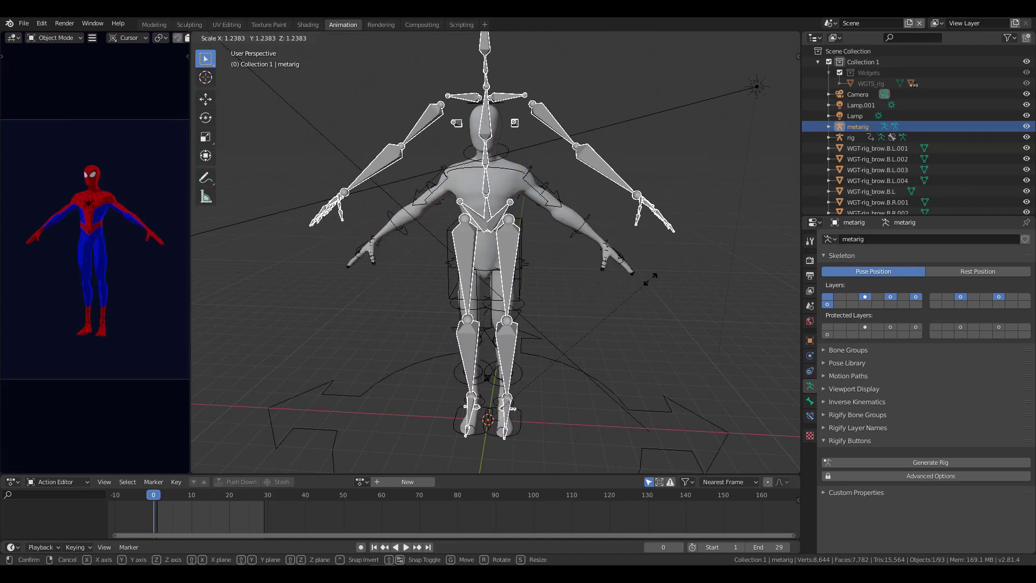
pyautogui.click(600, 316)
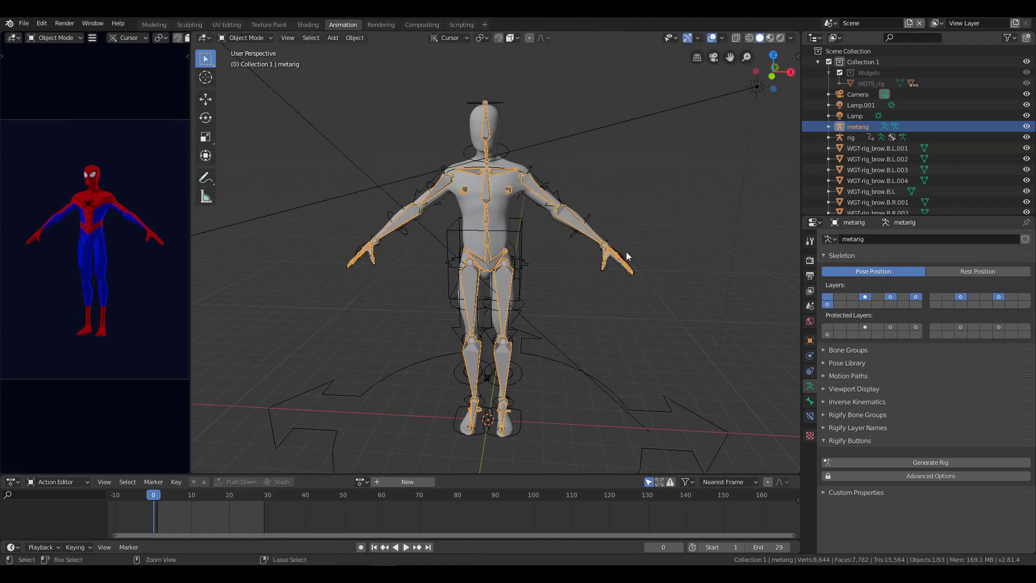
pyautogui.hotkey('ctrl', 'a')
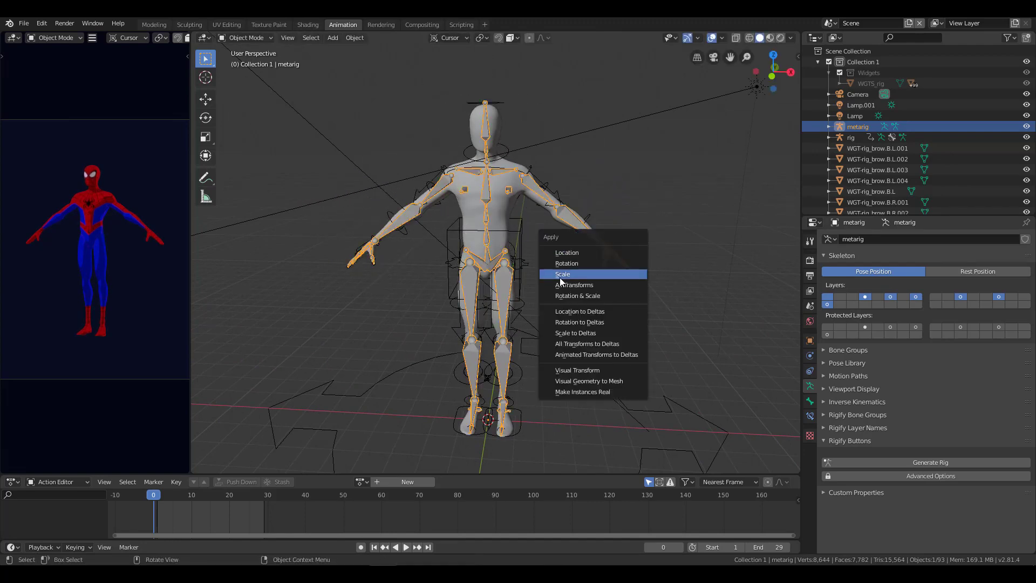
# Apply the metarig's scale, hide the metarig, and select the generated rig.
pyautogui.click(585, 277)
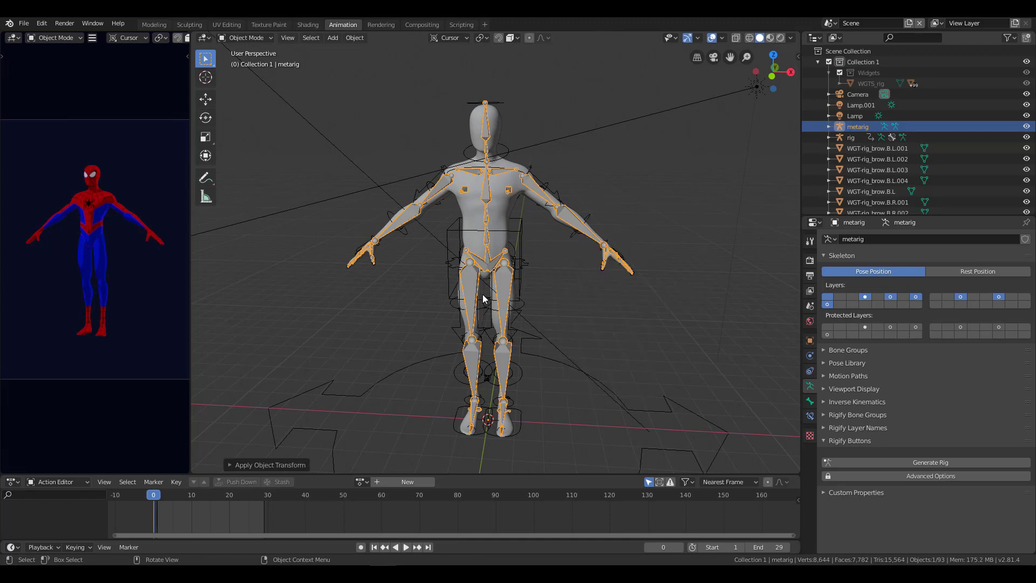
pyautogui.press('h')
pyautogui.click(521, 282)
pyautogui.moveTo(549, 306)
pyautogui.mouseDown(button='middle')
pyautogui.moveTo(374, 312)
pyautogui.moveTo(621, 306)
pyautogui.moveTo(603, 312)
pyautogui.moveTo(616, 248)
pyautogui.mouseUp(button='middle')
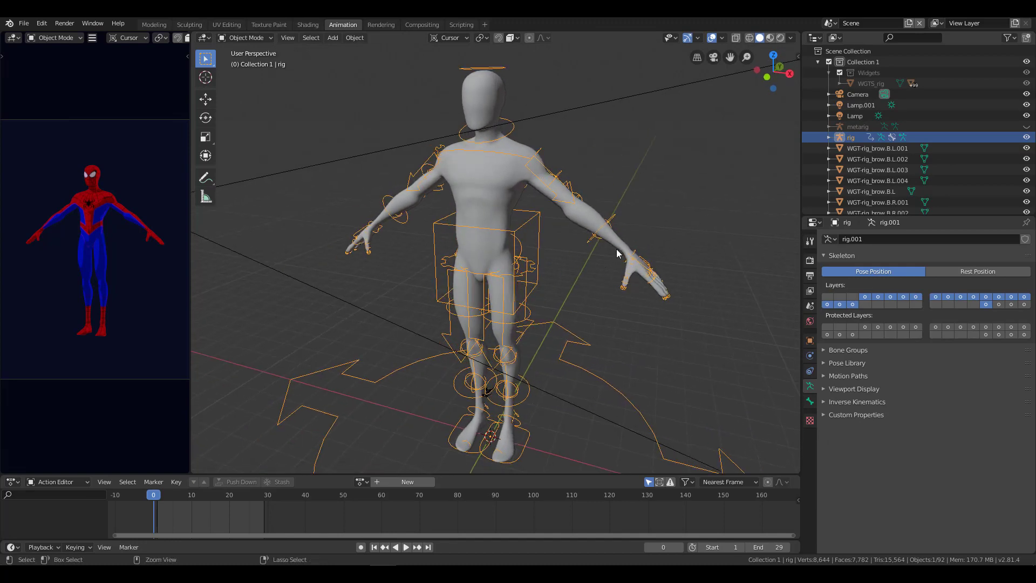
# Test the rig in Pose Mode by moving hand_ik.L and cancelling the move.
pyautogui.hotkey('ctrl', 'Tab')
pyautogui.click(643, 260)
pyautogui.moveTo(744, 283); pyautogui.dragTo(572, 305, button='middle')
pyautogui.click(572, 305)
pyautogui.press('g')
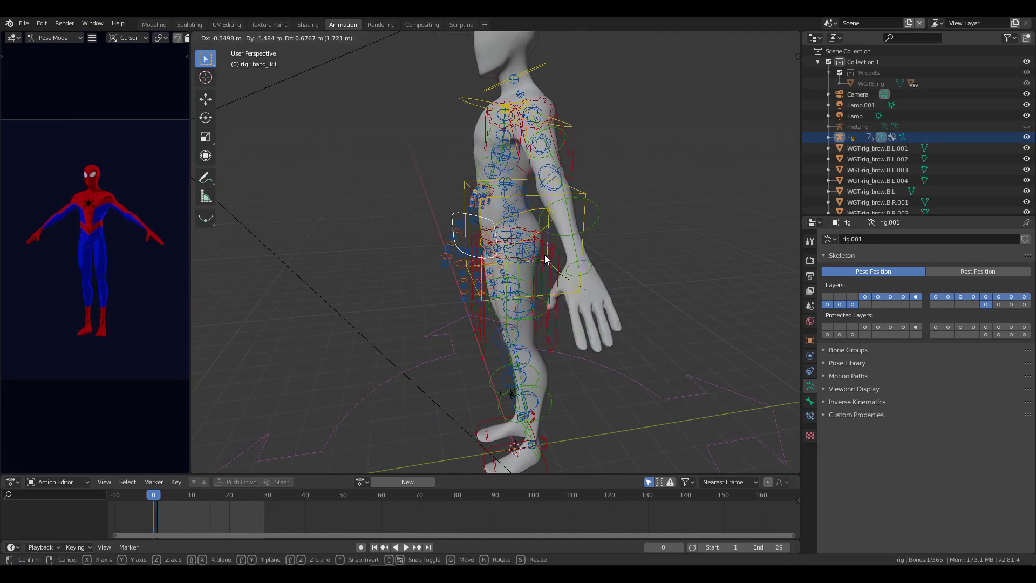
pyautogui.rightClick(543, 257)
pyautogui.moveTo(493, 316)
pyautogui.mouseDown(button='middle')
pyautogui.moveTo(617, 293)
pyautogui.moveTo(570, 242)
pyautogui.moveTo(564, 281)
pyautogui.mouseUp(button='middle')
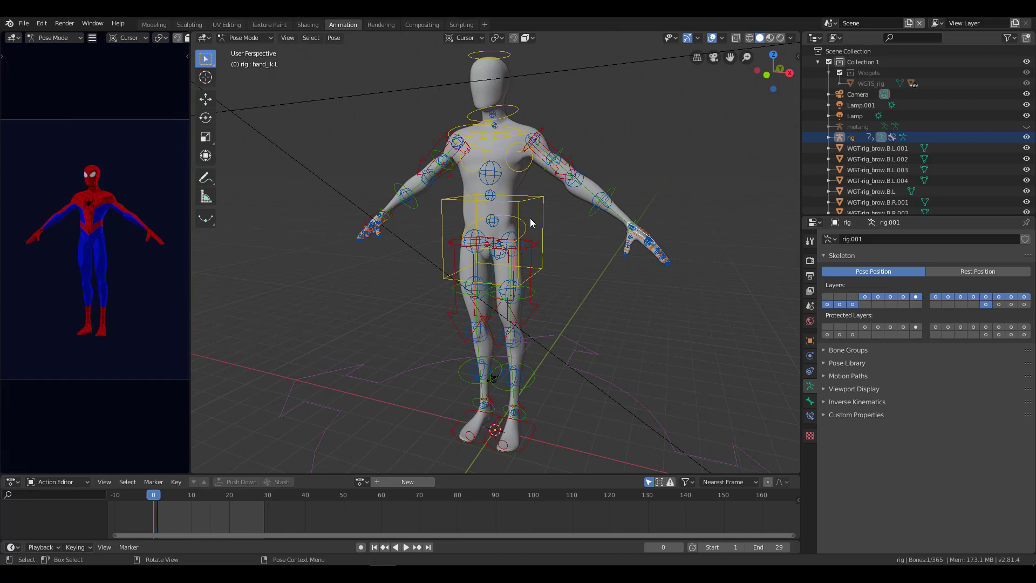
# In Object Mode, select the Cube body mesh and add the rig to the selection.
pyautogui.hotkey('ctrl', 'Tab')
pyautogui.click(488, 205)
pyautogui.moveTo(488, 205); pyautogui.dragTo(519, 108, button='middle')
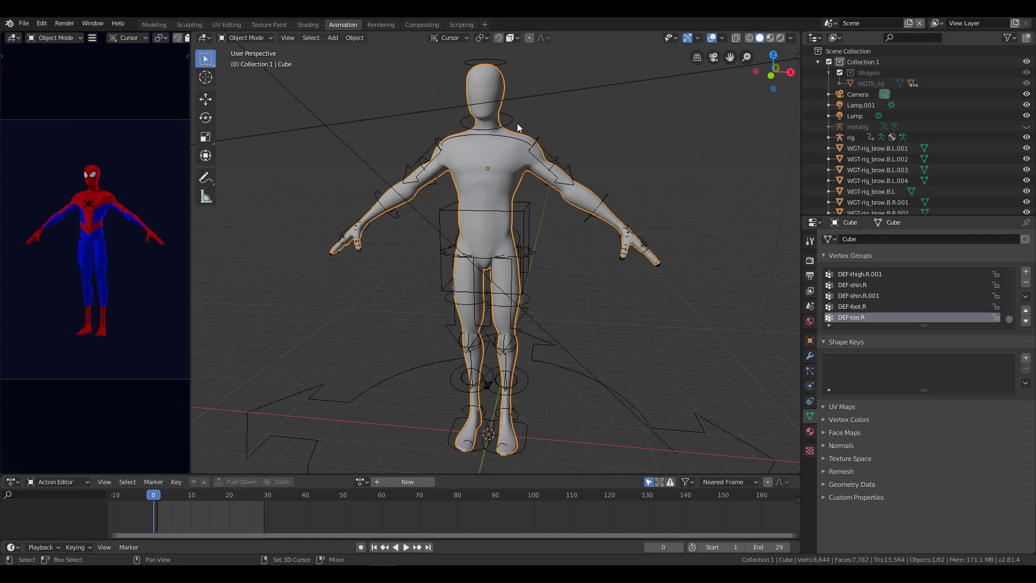
pyautogui.moveTo(518, 127); pyautogui.dragTo(513, 171, button='middle')
pyautogui.click(497, 103)
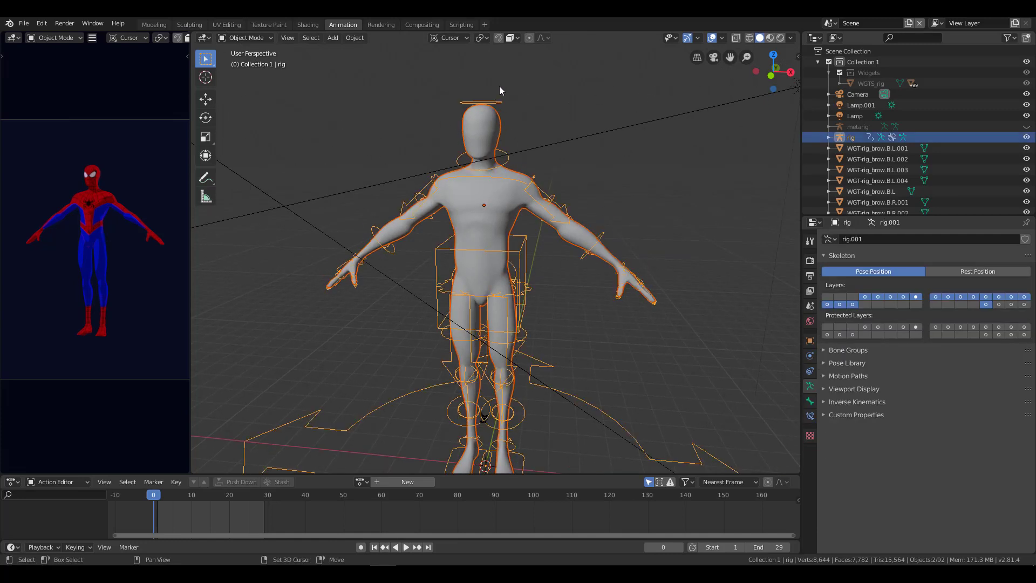
pyautogui.moveTo(500, 85)
pyautogui.mouseDown(button='middle')
pyautogui.moveTo(550, 232)
pyautogui.moveTo(523, 48)
pyautogui.mouseUp(button='middle')
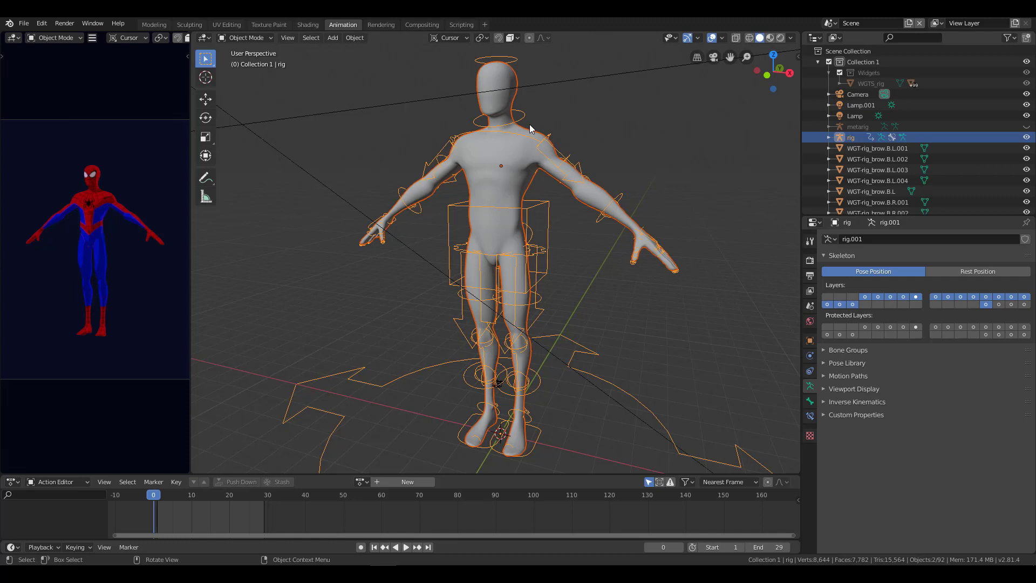
# Parent Cube to rig With Automatic Weights and show Cube's modifier stack.
pyautogui.hotkey('ctrl', 'p')
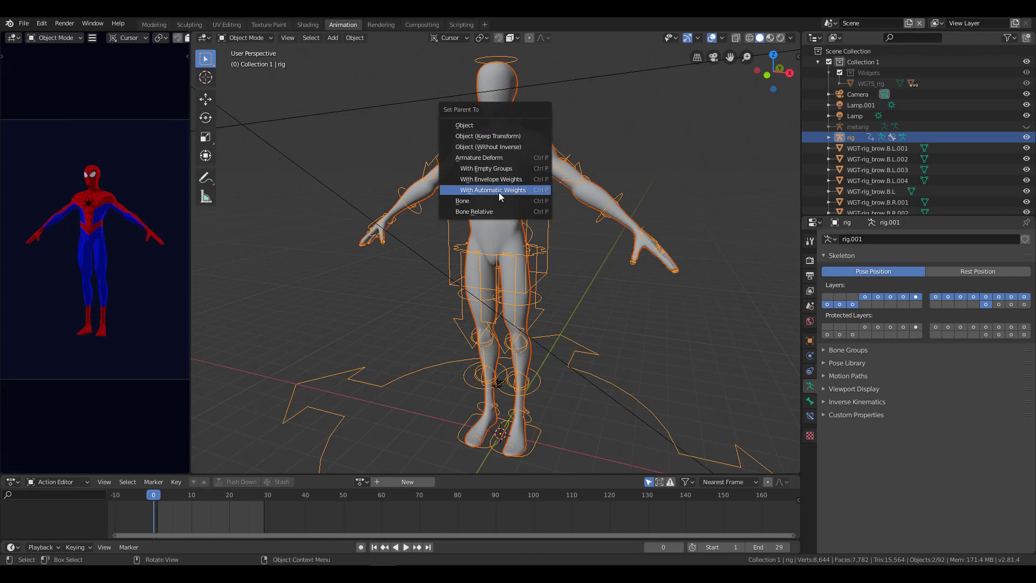
pyautogui.click(499, 192)
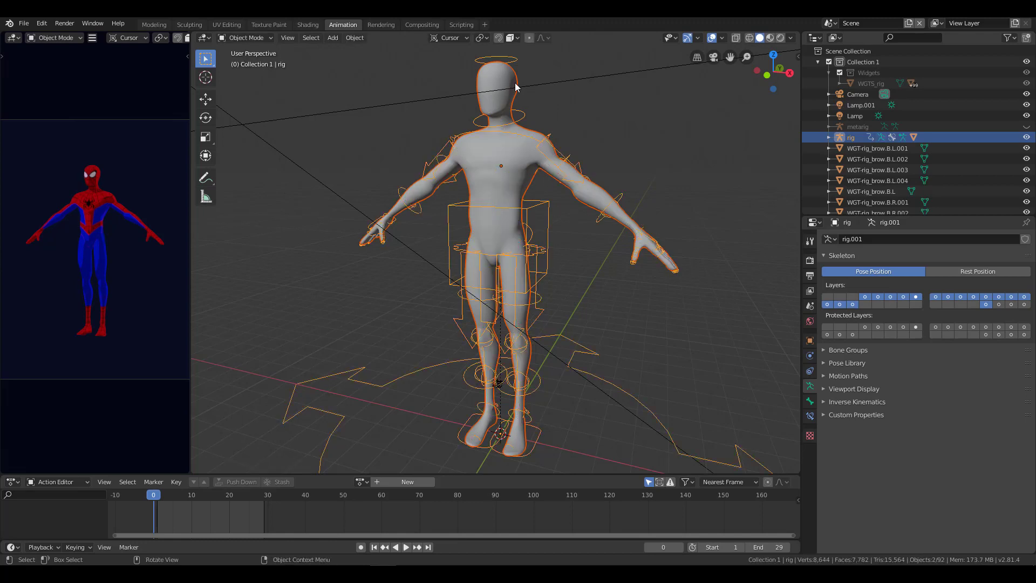
pyautogui.click(506, 70)
pyautogui.click(810, 356)
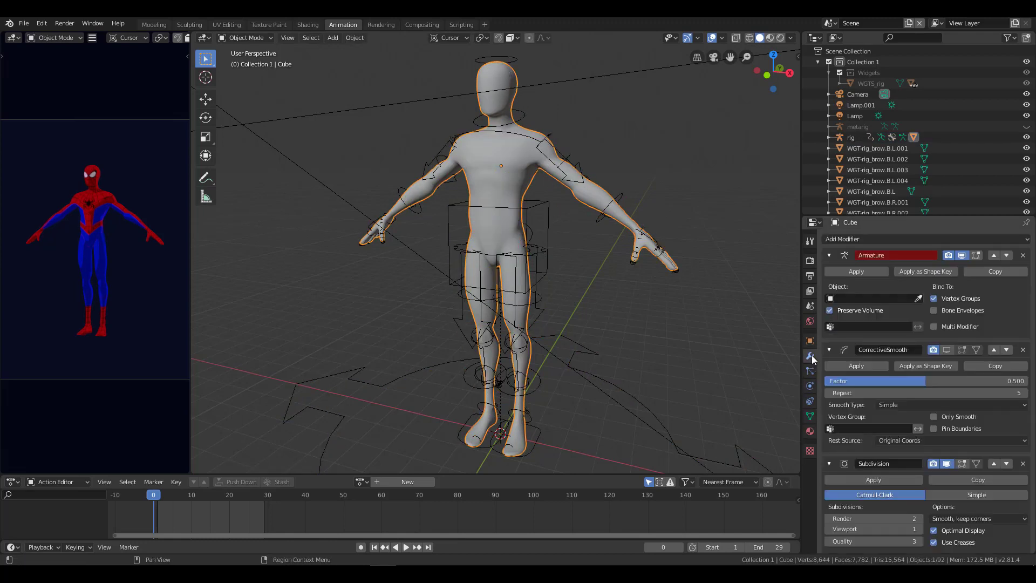
# Remove the empty Armature and CorrectiveSmooth modifiers and move Armature above Subdivision.
pyautogui.click(1024, 256)
pyautogui.click(1023, 256)
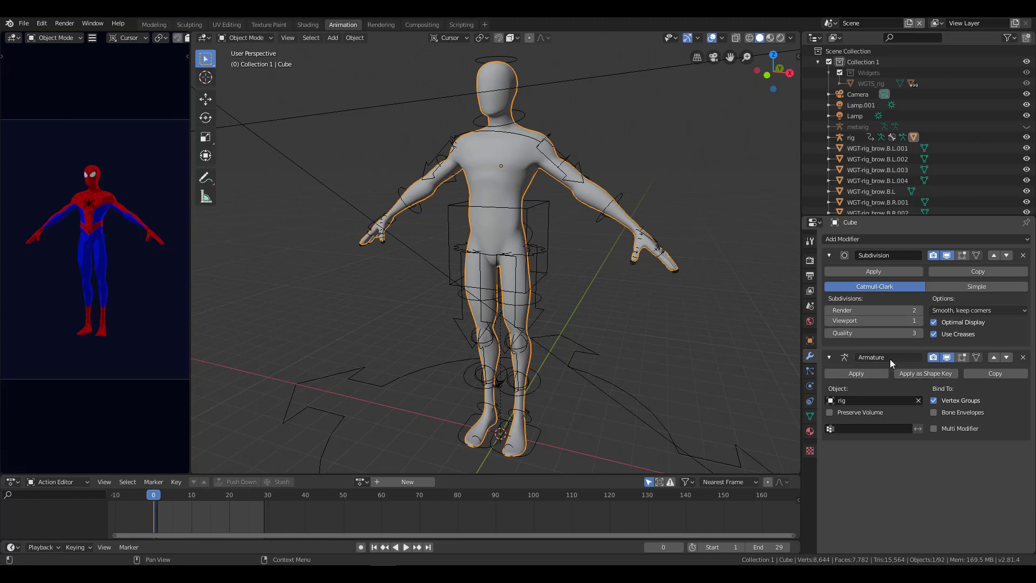
pyautogui.click(996, 358)
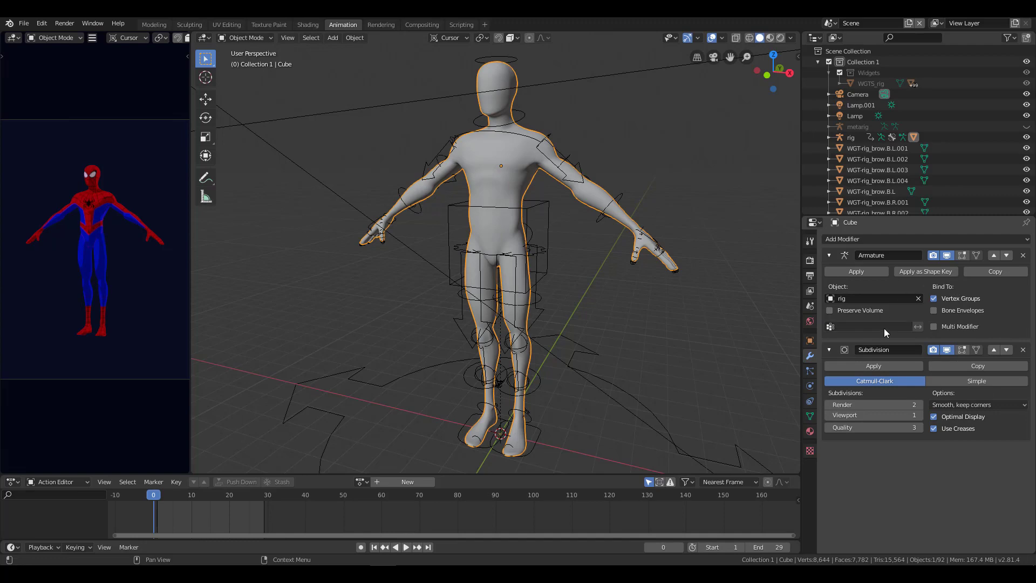
# Select the rig and switch it into Pose Mode.
pyautogui.click(657, 263)
pyautogui.moveTo(657, 263)
pyautogui.mouseDown(button='middle')
pyautogui.moveTo(578, 297)
pyautogui.moveTo(648, 302)
pyautogui.mouseUp(button='middle')
pyautogui.hotkey('ctrl', 'Tab')
pyautogui.scroll(2, 579, 296)
pyautogui.press('r')
pyautogui.click(693, 296)
pyautogui.press('g')
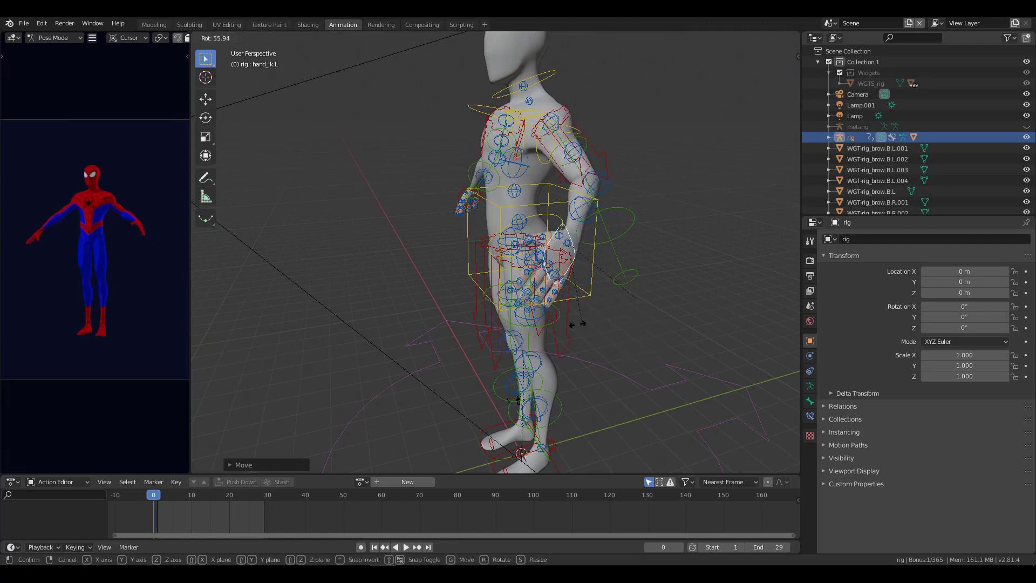
pyautogui.rightClick(583, 327)
pyautogui.moveTo(583, 327); pyautogui.dragTo(649, 302, button='middle')
pyautogui.press('r')
pyautogui.press('r')
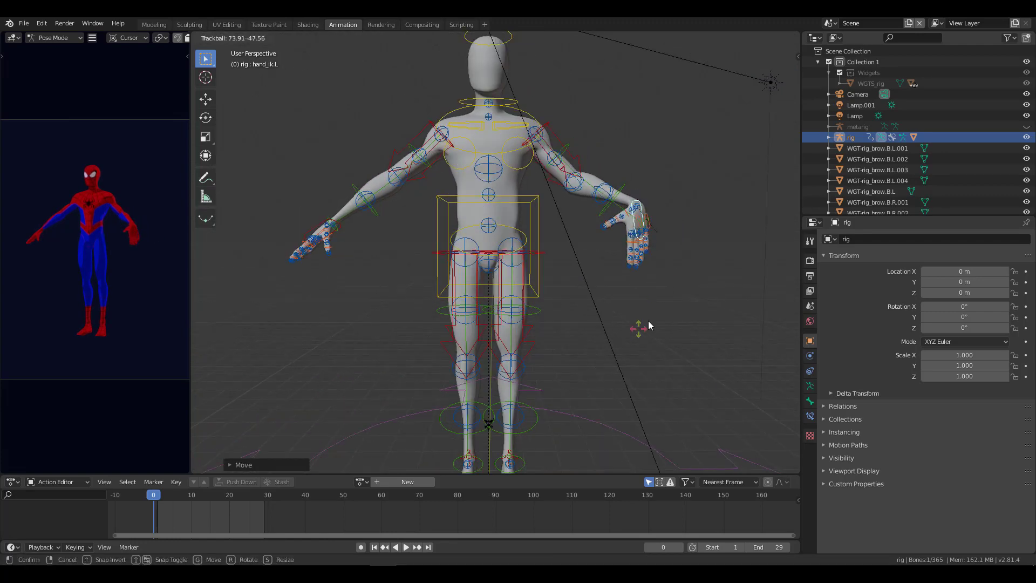
pyautogui.click(649, 321)
pyautogui.press('g')
pyautogui.click(591, 322)
pyautogui.moveTo(591, 321); pyautogui.dragTo(534, 266, button='middle')
pyautogui.press('g')
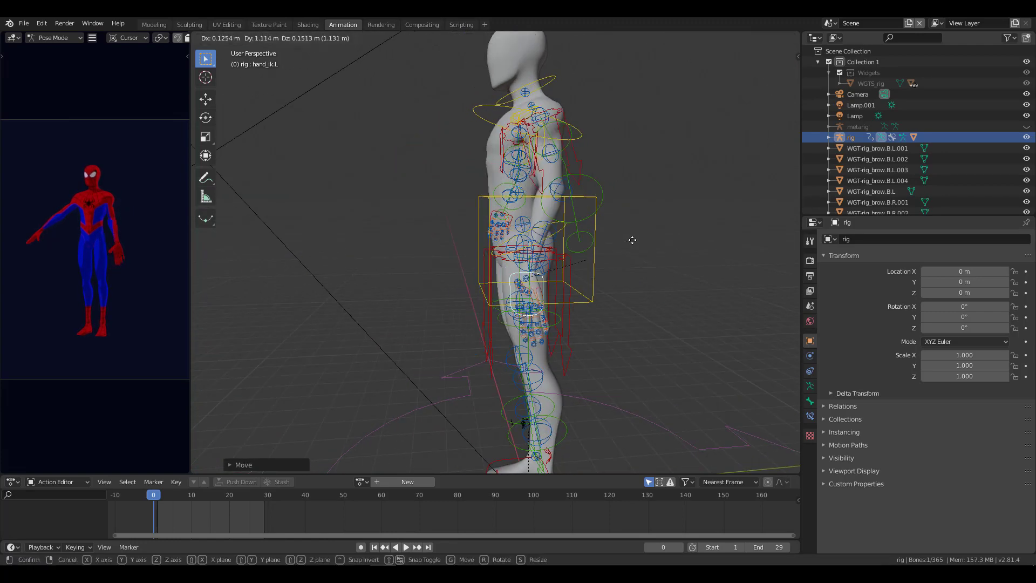
pyautogui.click(559, 254)
pyautogui.press('r')
pyautogui.click(588, 283)
pyautogui.click(520, 229)
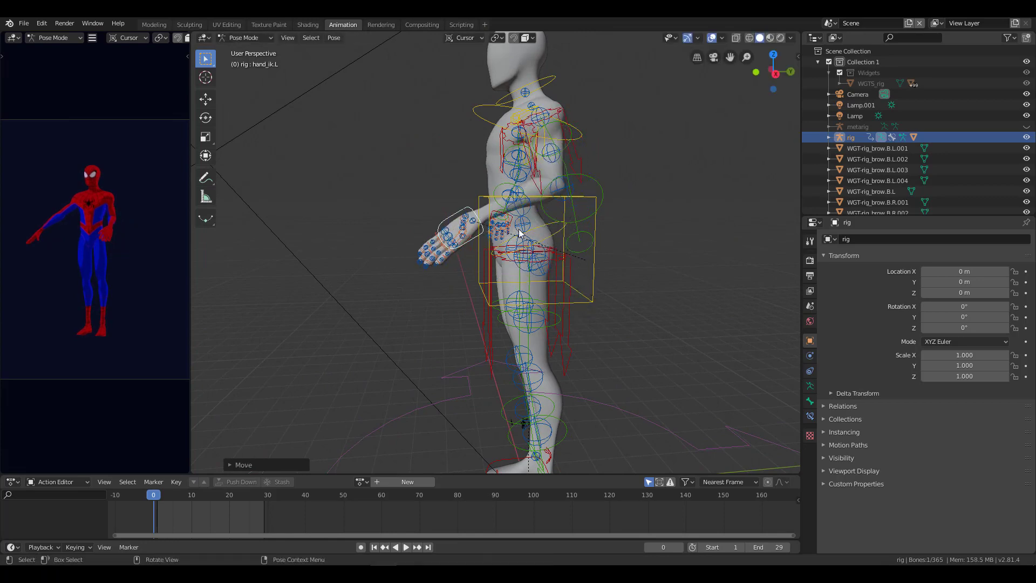
pyautogui.scroll(3, 494, 229)
pyautogui.moveTo(493, 230)
pyautogui.mouseDown(button='middle')
pyautogui.moveTo(508, 210)
pyautogui.moveTo(499, 246)
pyautogui.mouseUp(button='middle')
pyautogui.click(507, 211)
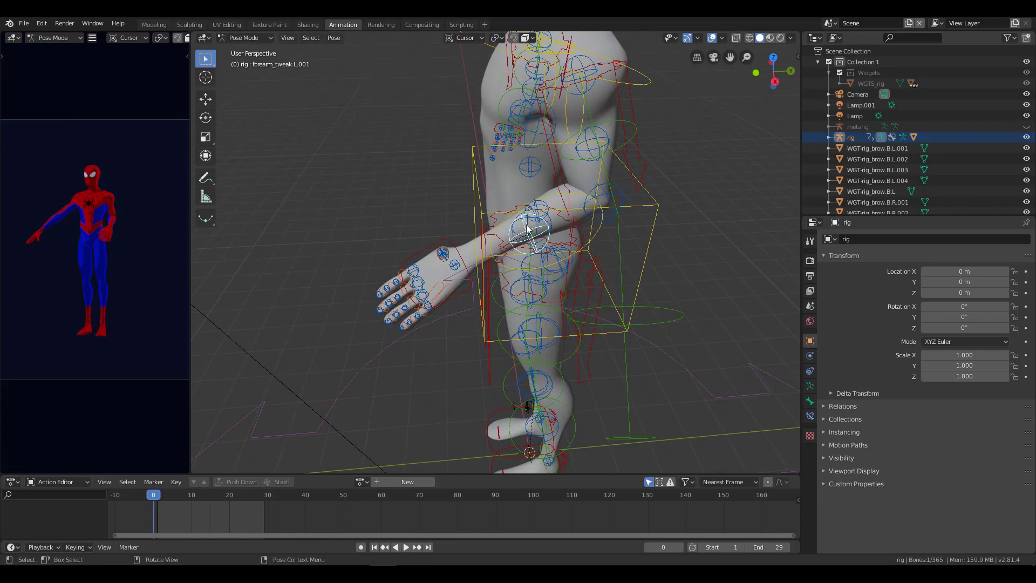
pyautogui.press('g')
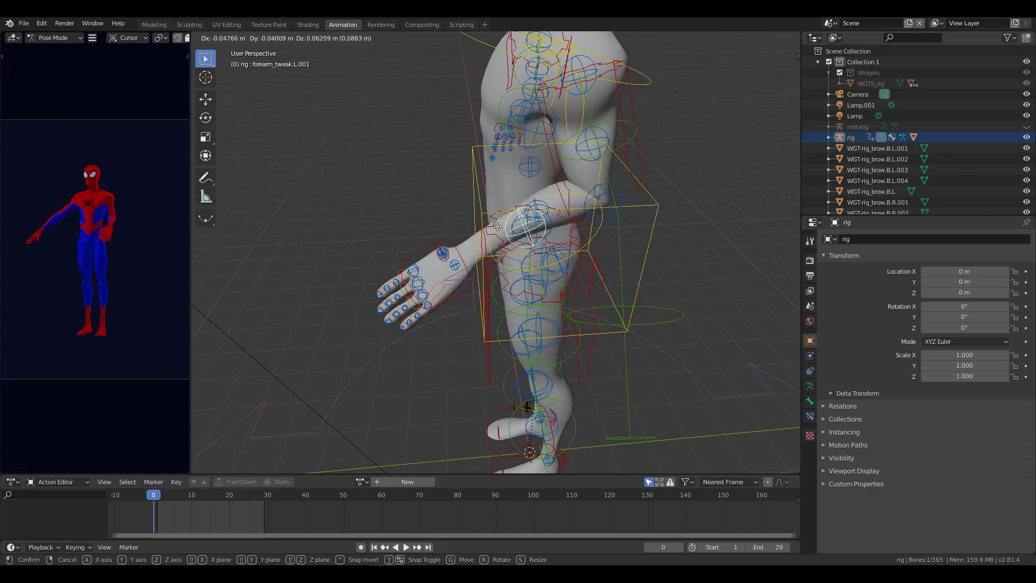
pyautogui.press('Escape')
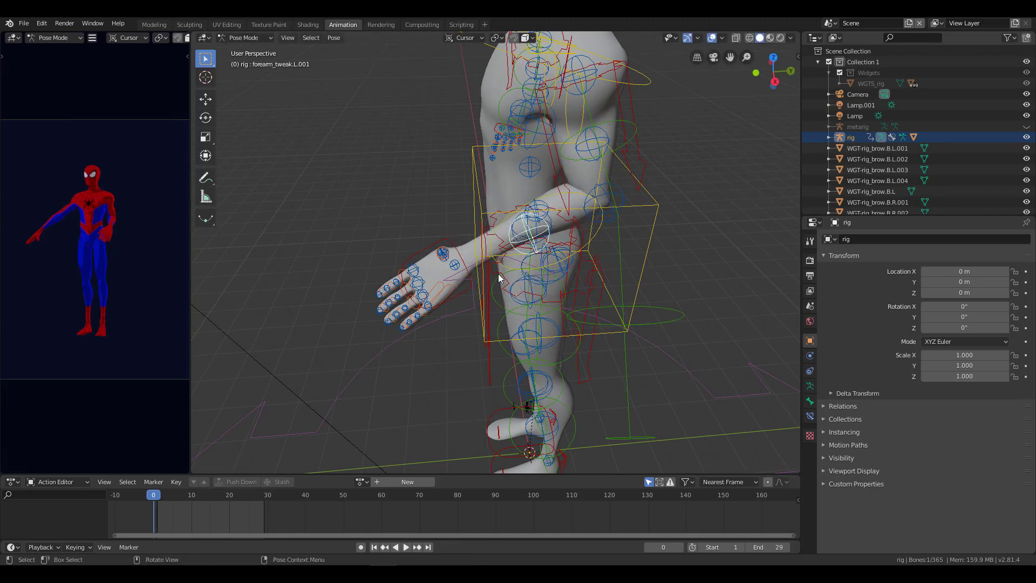
pyautogui.scroll(-5, 463, 294)
pyautogui.moveTo(463, 294); pyautogui.dragTo(410, 281, button='middle')
pyautogui.click(451, 260)
pyautogui.press('r')
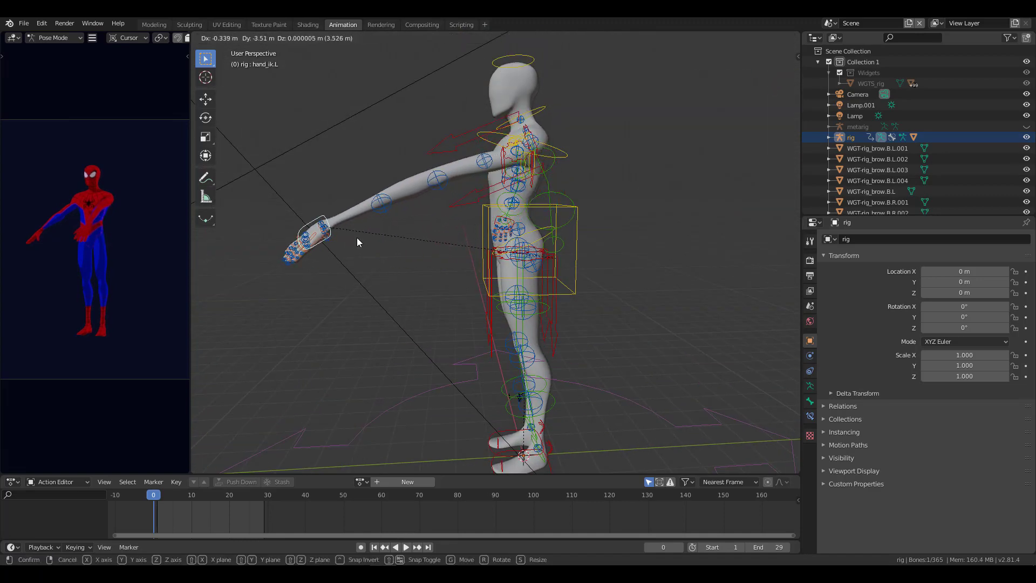
pyautogui.click(396, 290)
pyautogui.click(361, 196)
pyautogui.press('g')
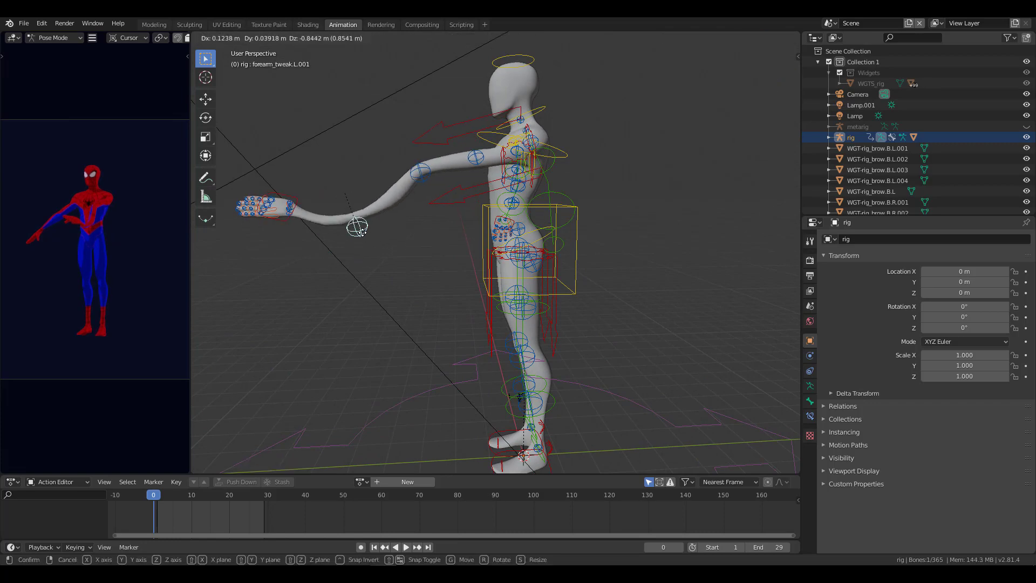
pyautogui.click(357, 225)
pyautogui.click(476, 156)
pyautogui.moveTo(411, 184)
pyautogui.mouseDown(button='middle')
pyautogui.moveTo(644, 223)
pyautogui.moveTo(646, 210)
pyautogui.moveTo(575, 245)
pyautogui.mouseUp(button='middle')
pyautogui.press('a')
pyautogui.hotkey('alt', 'g')
pyautogui.hotkey('alt', 'r')
pyautogui.hotkey('alt', 'a')
pyautogui.scroll(3, 672, 266)
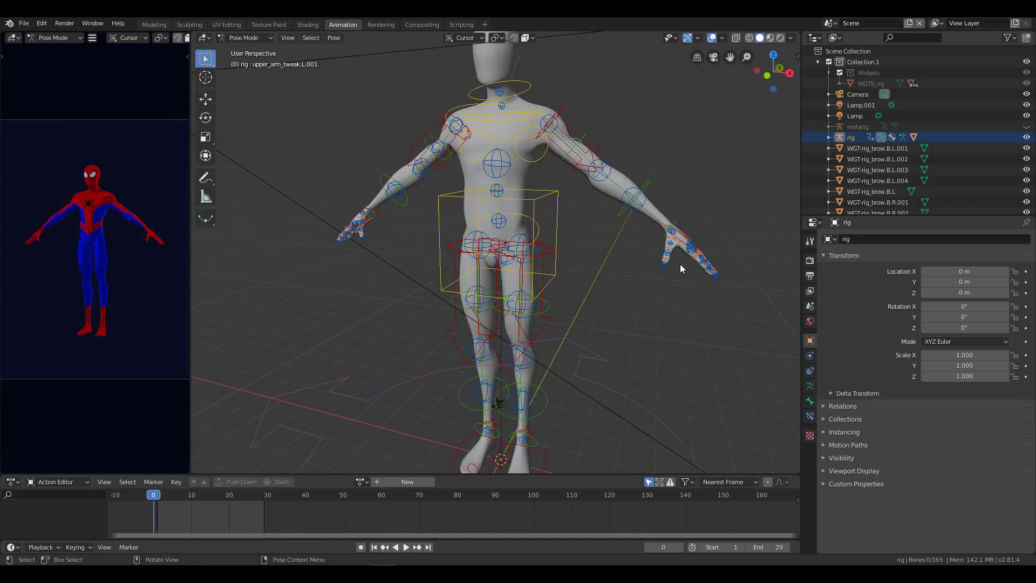
pyautogui.moveTo(680, 264); pyautogui.dragTo(503, 302, button='middle')
pyautogui.scroll(4, 685, 240)
pyautogui.moveTo(685, 240)
pyautogui.mouseDown(button='middle')
pyautogui.moveTo(559, 246)
pyautogui.moveTo(599, 241)
pyautogui.moveTo(615, 221)
pyautogui.mouseUp(button='middle')
pyautogui.click(562, 210)
# Set the Transform Orientation to Local after cancelling a trial finger rotation.
pyautogui.press('r')
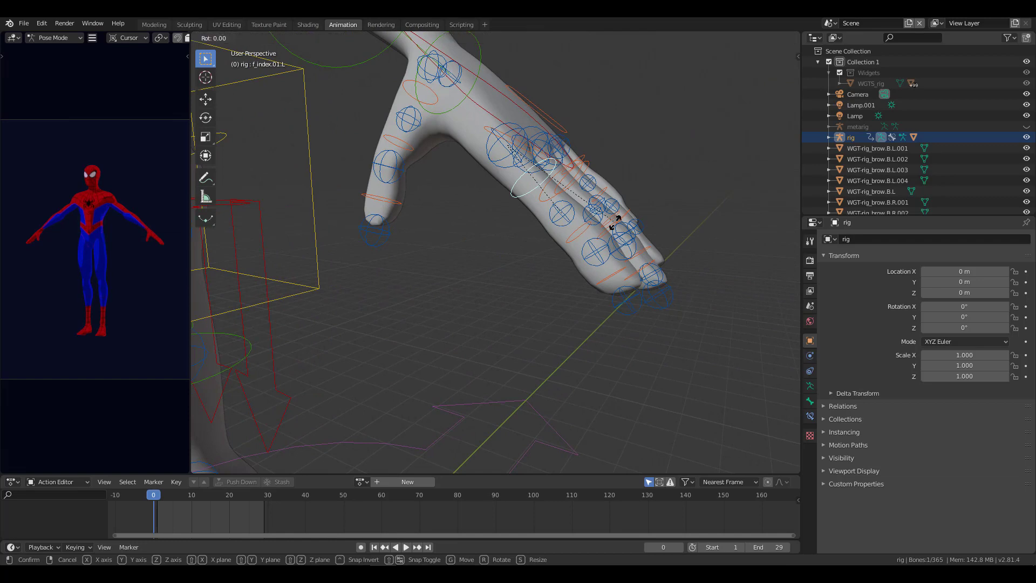
pyautogui.rightClick(616, 222)
pyautogui.click(471, 40)
pyautogui.click(461, 82)
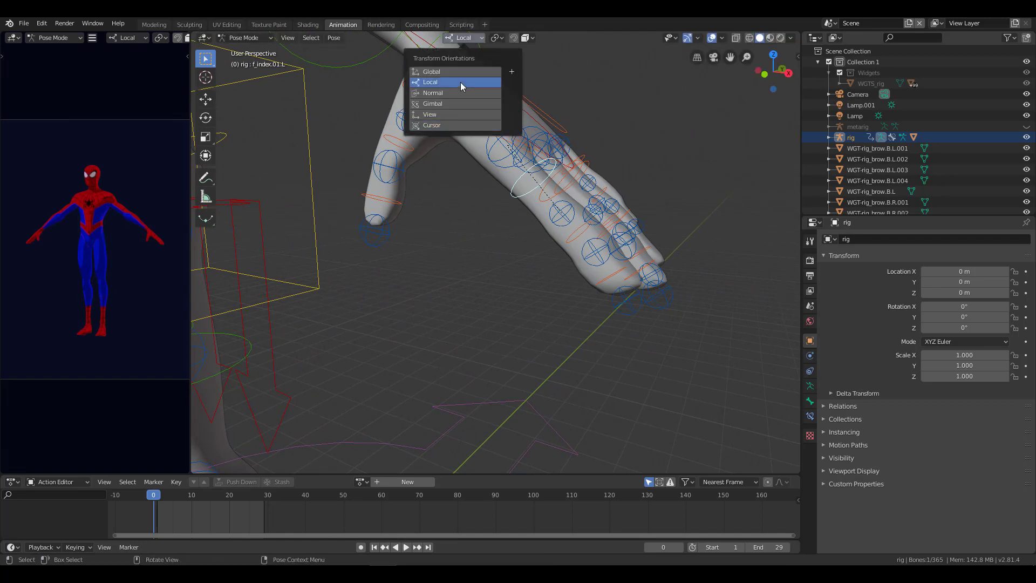
pyautogui.moveTo(593, 243); pyautogui.dragTo(572, 238, button='middle')
# Curl the left index and middle fingers by rotating them around local X.
pyautogui.press('r')
pyautogui.press('x')
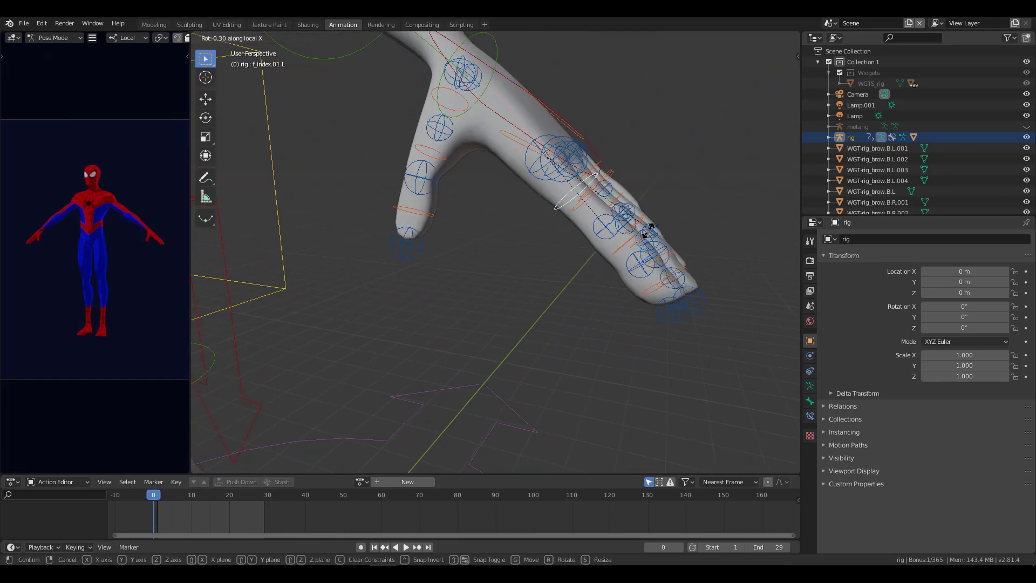
pyautogui.click(494, 232)
pyautogui.moveTo(494, 232); pyautogui.dragTo(479, 174, button='middle')
pyautogui.press('r')
pyautogui.click(478, 173)
pyautogui.click(408, 189)
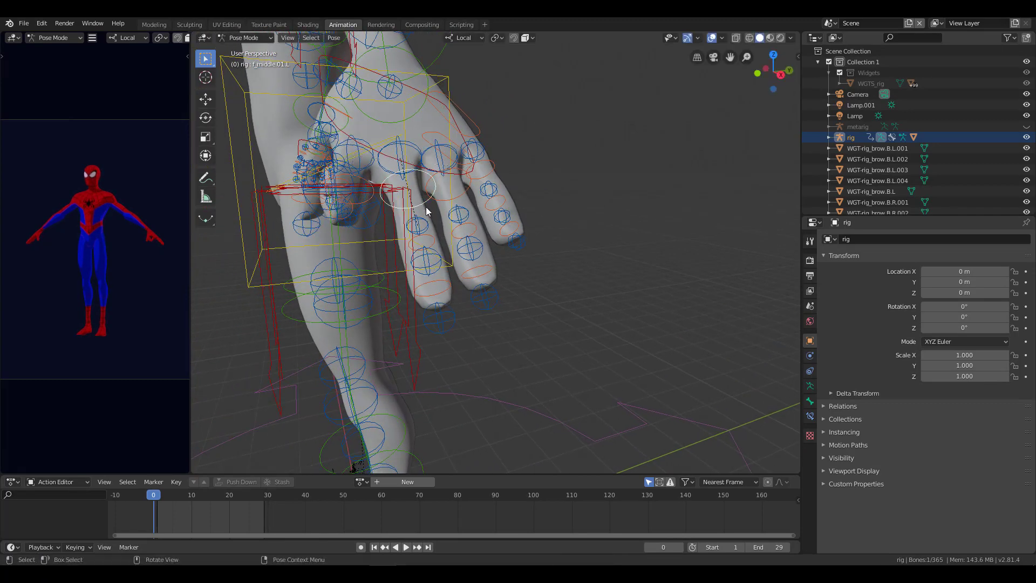
pyautogui.moveTo(408, 189); pyautogui.dragTo(756, 232, button='middle')
pyautogui.press('r')
pyautogui.press('x')
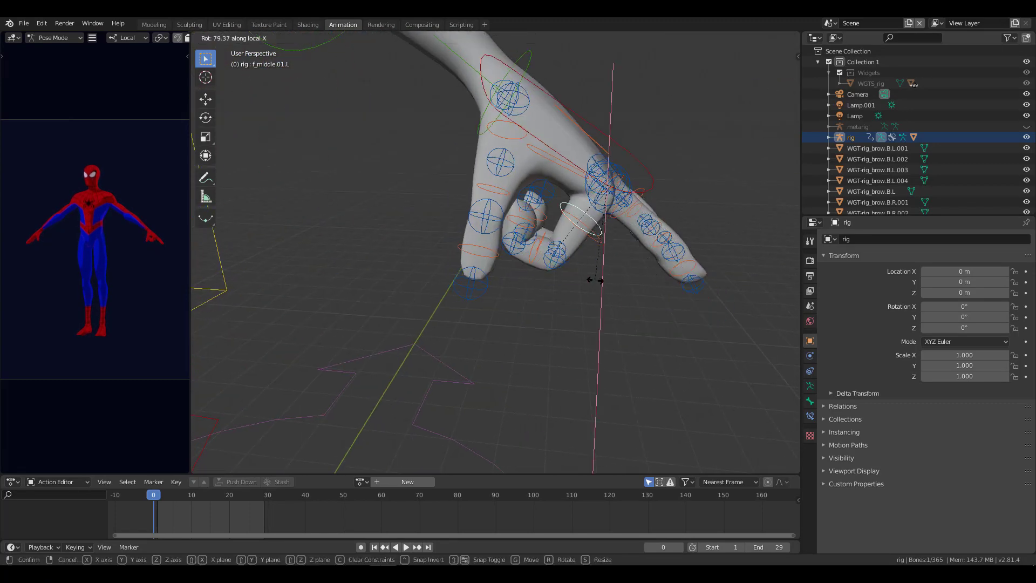
pyautogui.click(594, 275)
# Curl the left ring and pinky fingers into the fist.
pyautogui.click(582, 219)
pyautogui.press('r')
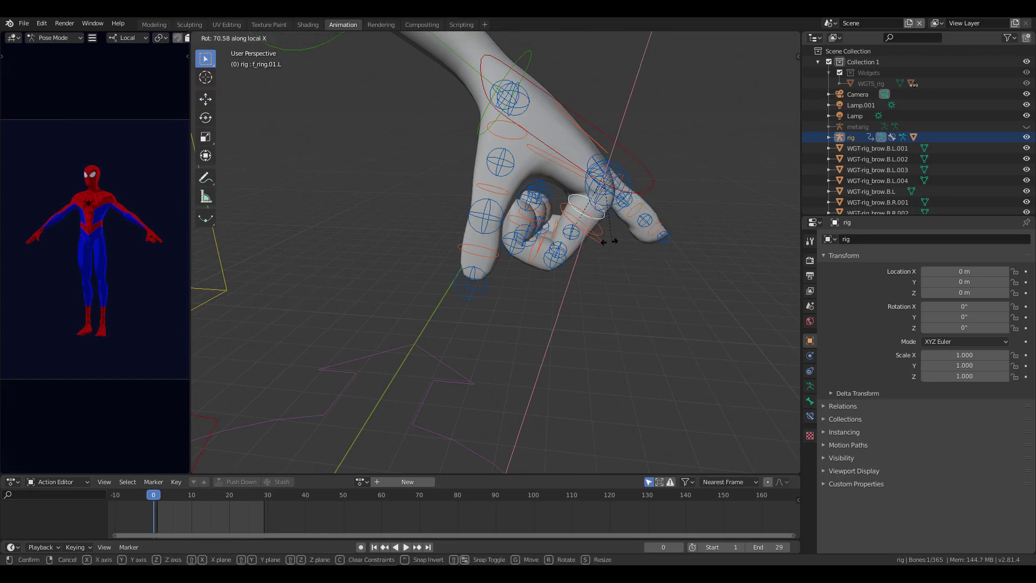
pyautogui.click(606, 237)
pyautogui.moveTo(606, 237); pyautogui.dragTo(638, 233, button='middle')
pyautogui.click(599, 194)
pyautogui.press('r')
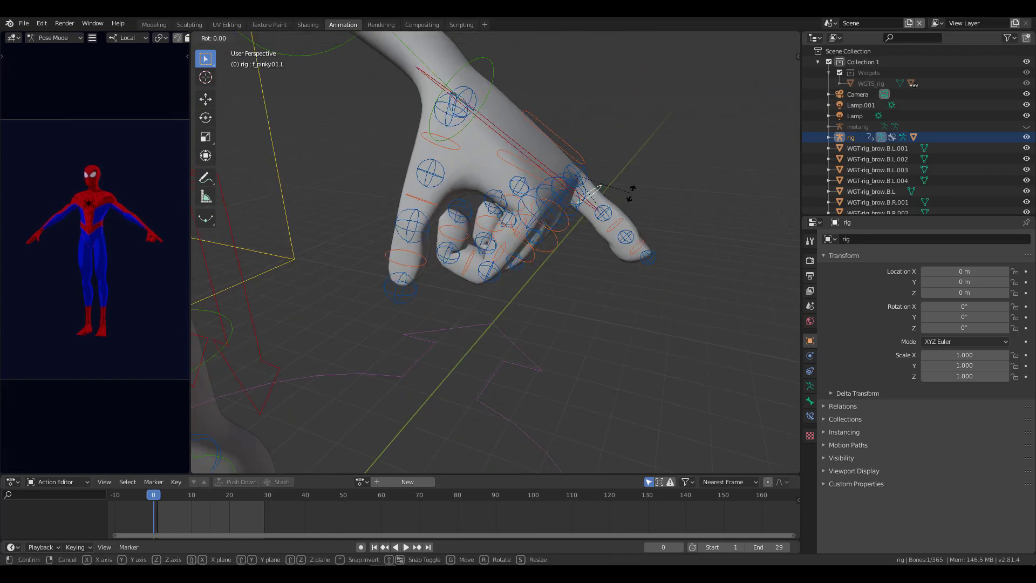
pyautogui.click(579, 250)
pyautogui.moveTo(578, 250)
pyautogui.mouseDown(button='middle')
pyautogui.moveTo(560, 218)
pyautogui.moveTo(568, 199)
pyautogui.moveTo(586, 218)
pyautogui.moveTo(567, 180)
pyautogui.mouseUp(button='middle')
pyautogui.click(568, 181)
# Curl the ring finger further, then select the palm and the left hand IK control.
pyautogui.click(495, 189)
pyautogui.press('r')
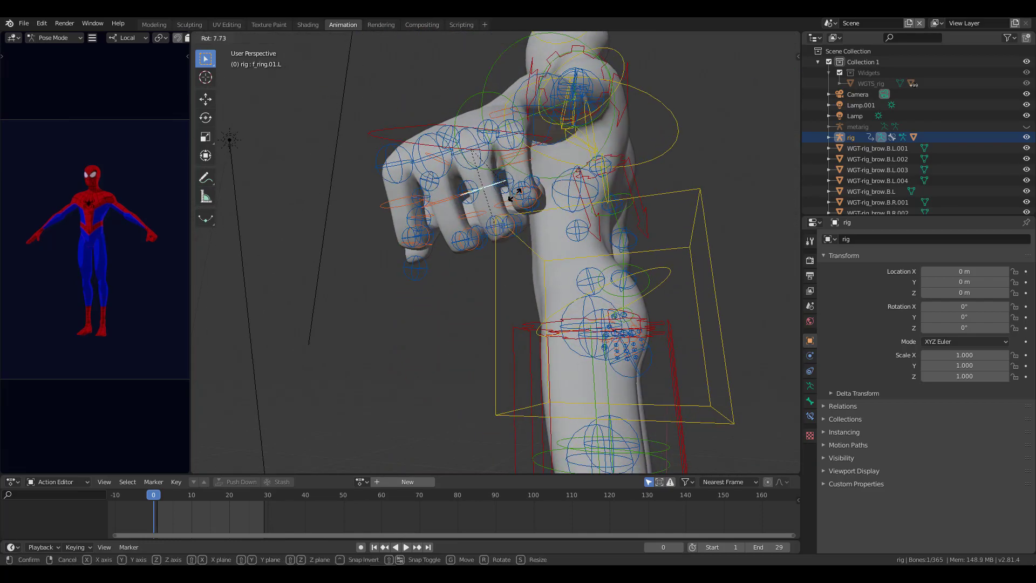
pyautogui.click(515, 200)
pyautogui.moveTo(520, 159)
pyautogui.mouseDown(button='middle')
pyautogui.moveTo(474, 237)
pyautogui.moveTo(540, 171)
pyautogui.moveTo(551, 243)
pyautogui.moveTo(685, 231)
pyautogui.moveTo(527, 166)
pyautogui.mouseUp(button='middle')
pyautogui.click(475, 232)
pyautogui.click(583, 241)
# Show the rig sidebar, then move and rotate the left hand IK control toward the hip.
pyautogui.press('n')
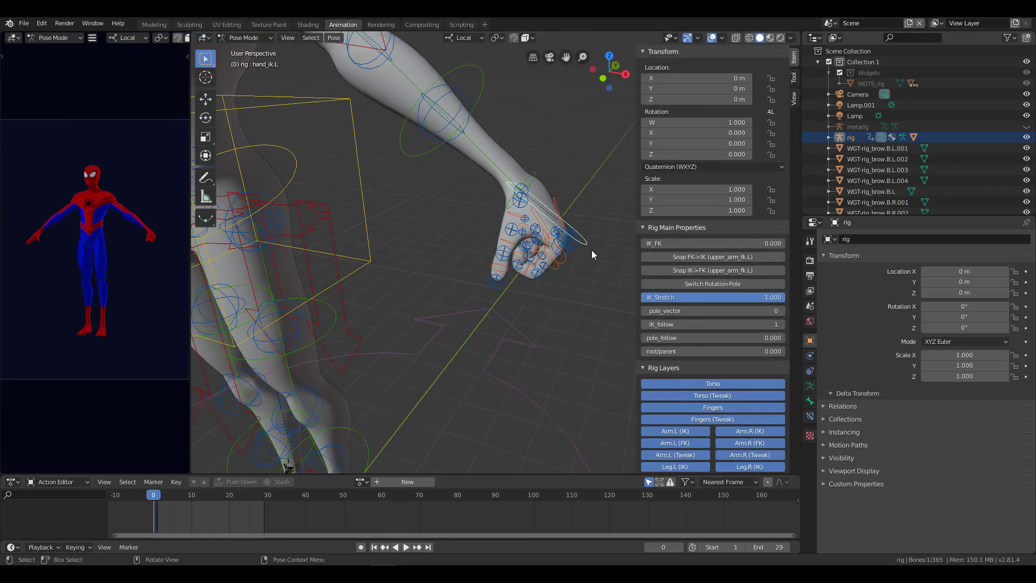
pyautogui.click(489, 94)
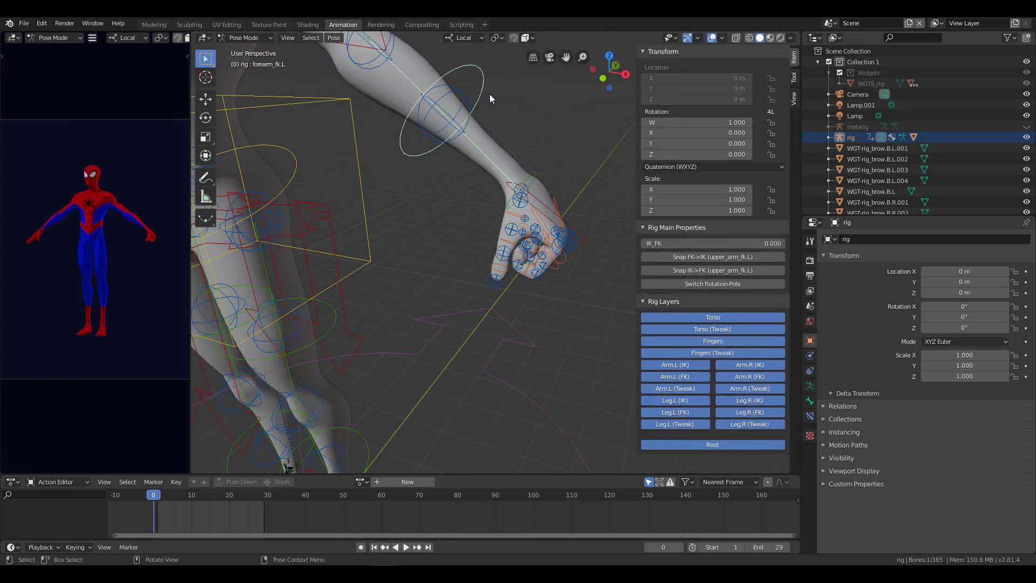
pyautogui.click(580, 242)
pyautogui.moveTo(580, 242); pyautogui.dragTo(556, 206, button='middle')
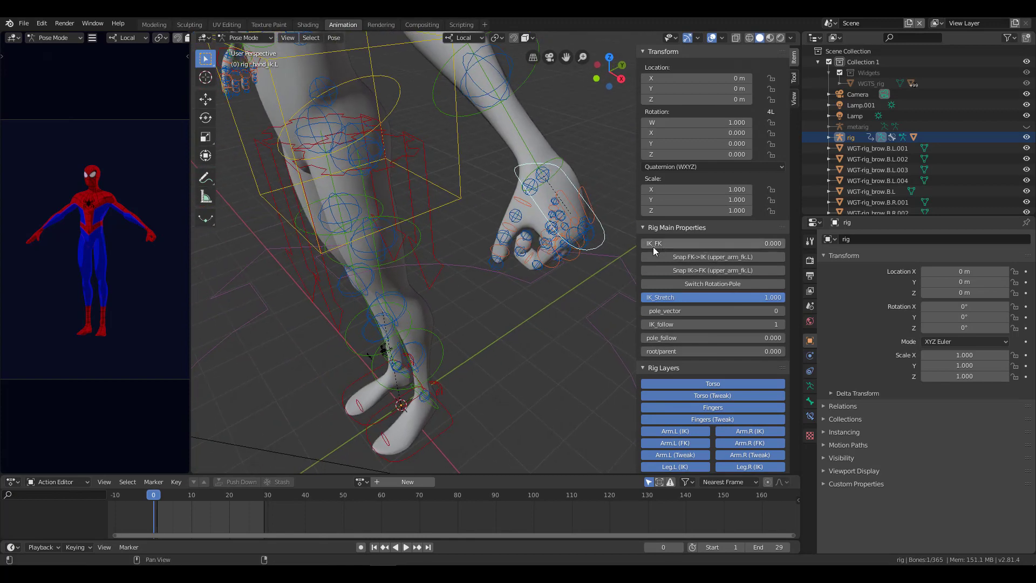
pyautogui.press('g')
pyautogui.click(548, 200)
pyautogui.moveTo(547, 200); pyautogui.dragTo(551, 235, button='middle')
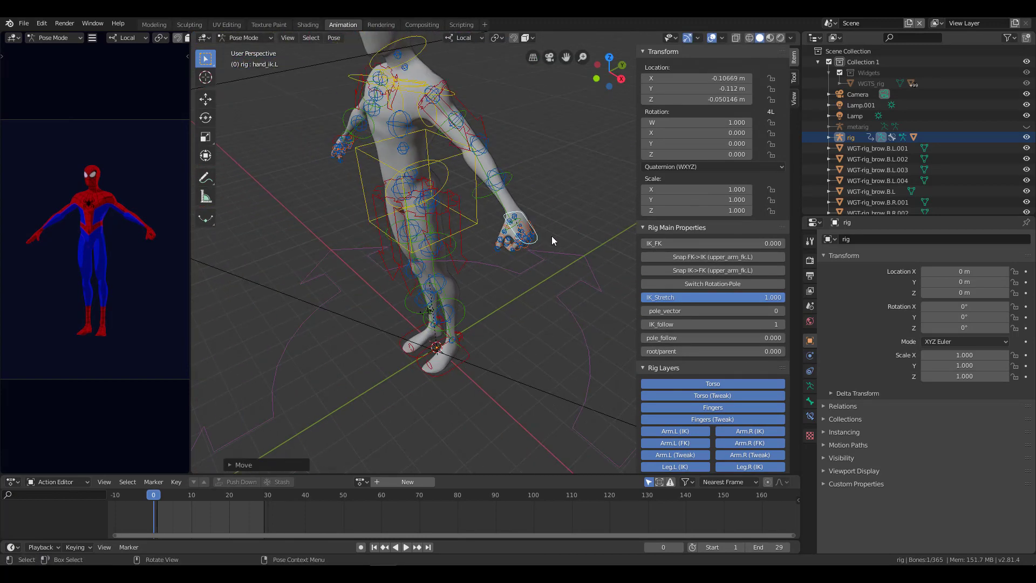
pyautogui.press('g')
pyautogui.rightClick(490, 261)
pyautogui.press('r')
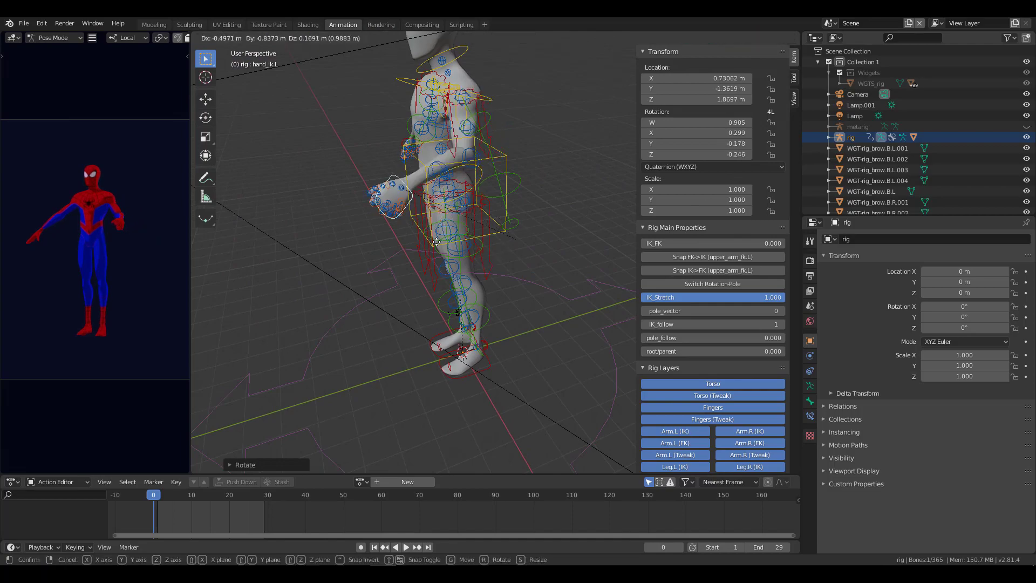
pyautogui.click(413, 251)
# Place the left hand IK control on the hip and rotate it against the hip.
pyautogui.moveTo(414, 251)
pyautogui.mouseDown(button='middle')
pyautogui.moveTo(509, 245)
pyautogui.moveTo(416, 240)
pyautogui.mouseUp(button='middle')
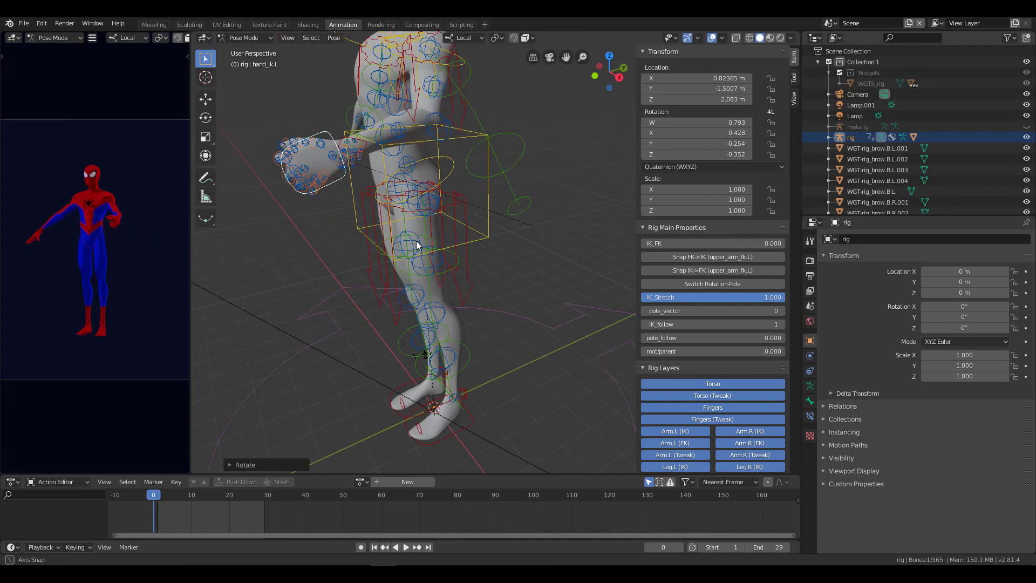
pyautogui.press('g')
pyautogui.click(500, 269)
pyautogui.press('r')
pyautogui.click(506, 223)
pyautogui.scroll(3, 506, 222)
pyautogui.moveTo(506, 222); pyautogui.dragTo(555, 229, button='middle')
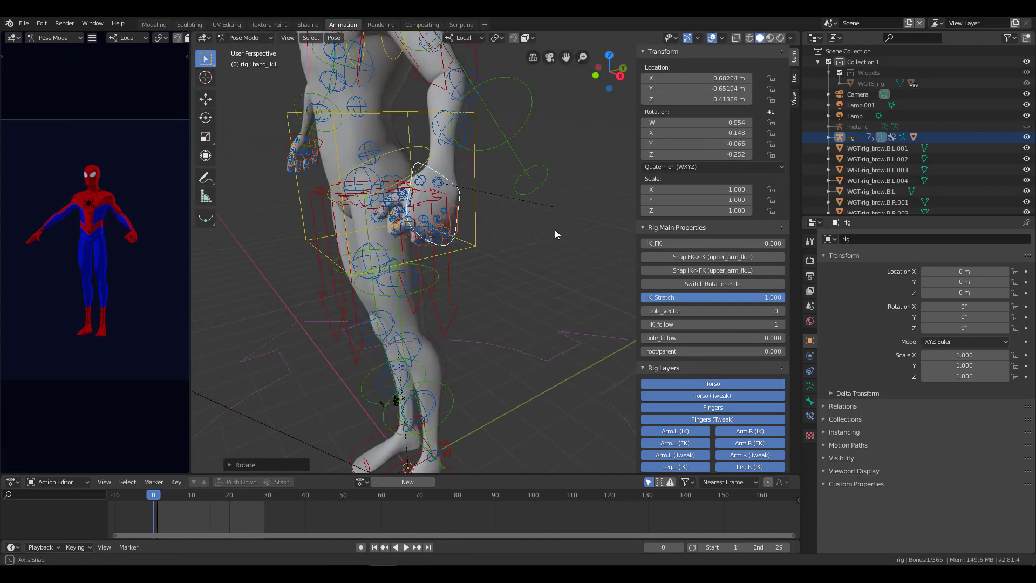
# Blend the left arm toward FK, trial-bend forearm_fk.L, then clear its rotation.
pyautogui.moveTo(651, 245); pyautogui.dragTo(785, 243)
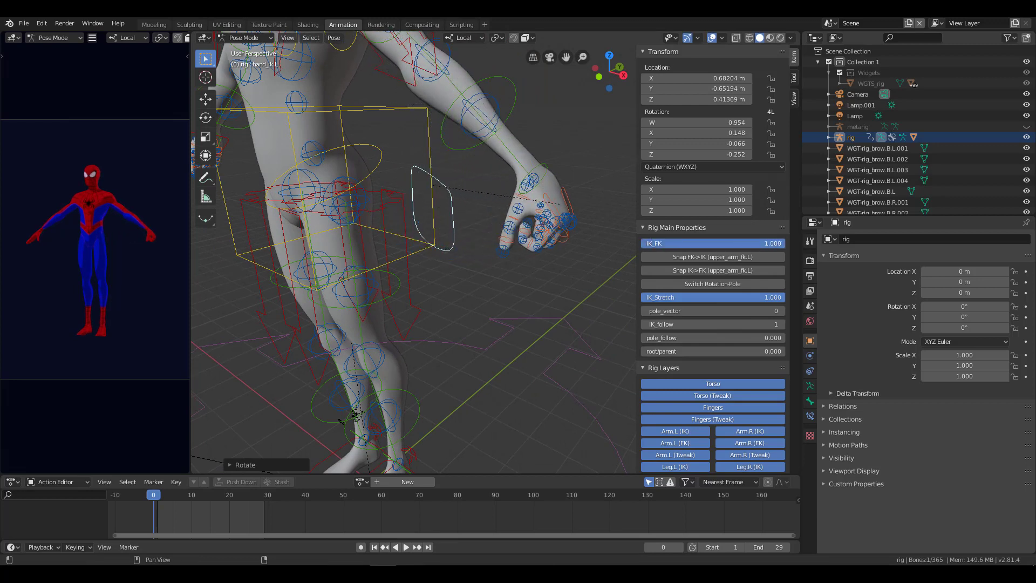
pyautogui.keyDown('shift'); pyautogui.moveTo(475, 119); pyautogui.dragTo(576, 211, button='middle'); pyautogui.keyUp('shift')
pyautogui.click(503, 113)
pyautogui.press('r')
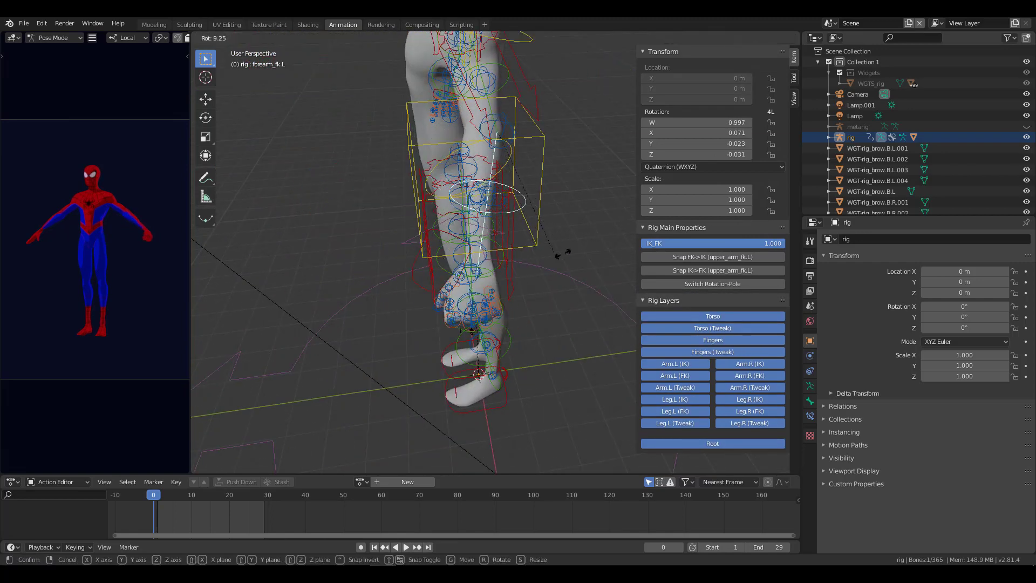
pyautogui.click(545, 253)
pyautogui.moveTo(545, 253); pyautogui.dragTo(534, 248, button='middle')
pyautogui.hotkey('alt', 'r')
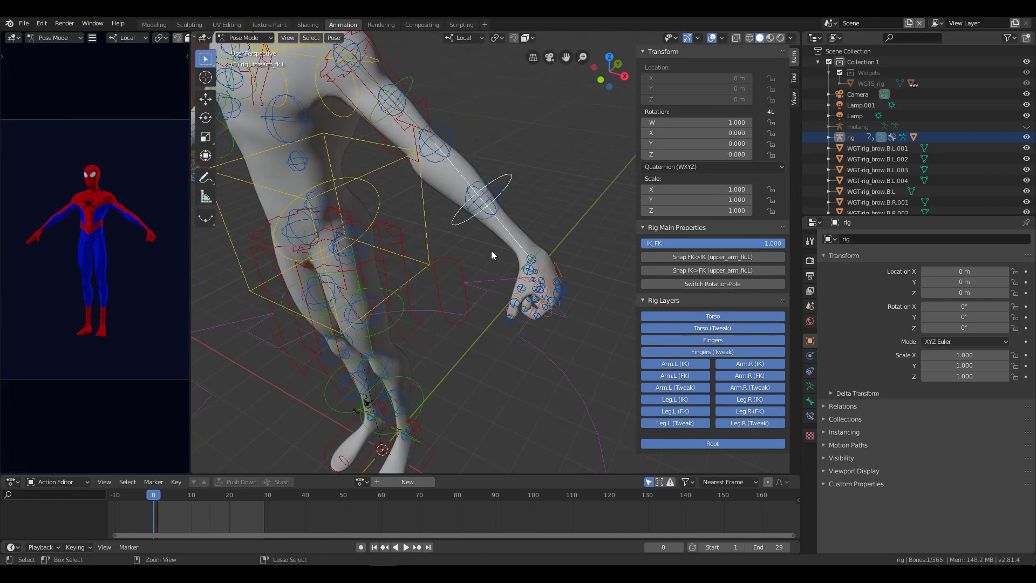
# Snap the left arm's FK controls to the IK pose and set IK_FK to 1.0.
pyautogui.click(491, 250)
pyautogui.keyDown('shift'); pyautogui.moveTo(500, 299); pyautogui.dragTo(497, 281, button='middle'); pyautogui.keyUp('shift')
pyautogui.moveTo(748, 247); pyautogui.dragTo(653, 244)
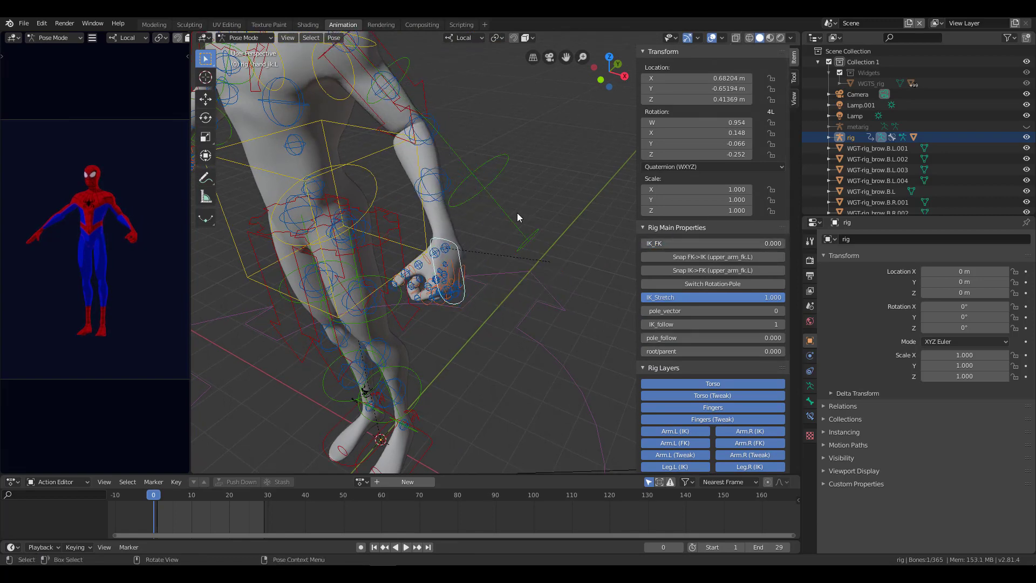
pyautogui.click(684, 259)
pyautogui.keyDown('shift'); pyautogui.moveTo(421, 264); pyautogui.dragTo(432, 268, button='middle'); pyautogui.keyUp('shift')
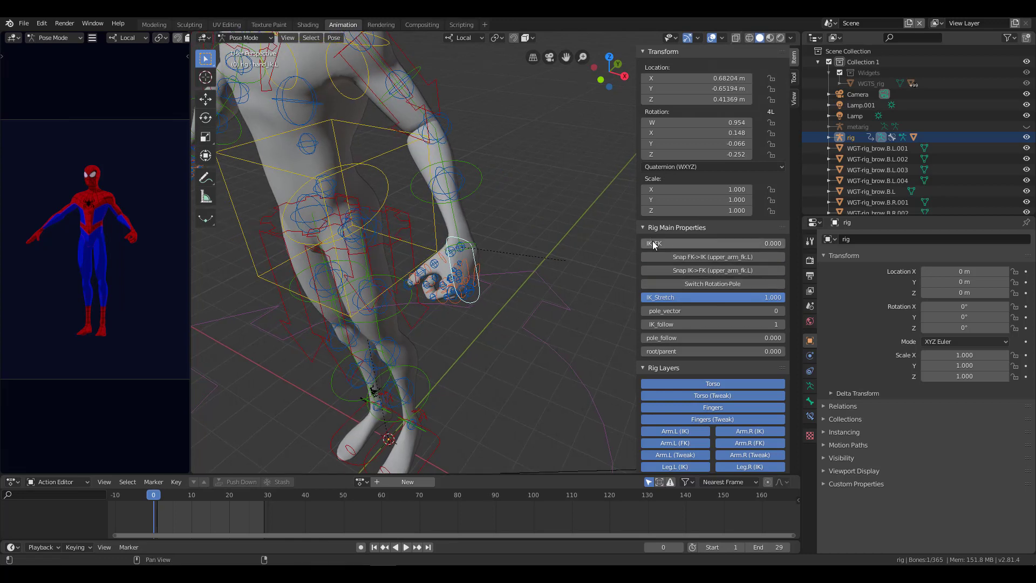
pyautogui.keyDown('shift'); pyautogui.moveTo(674, 244); pyautogui.dragTo(684, 244); pyautogui.keyUp('shift')
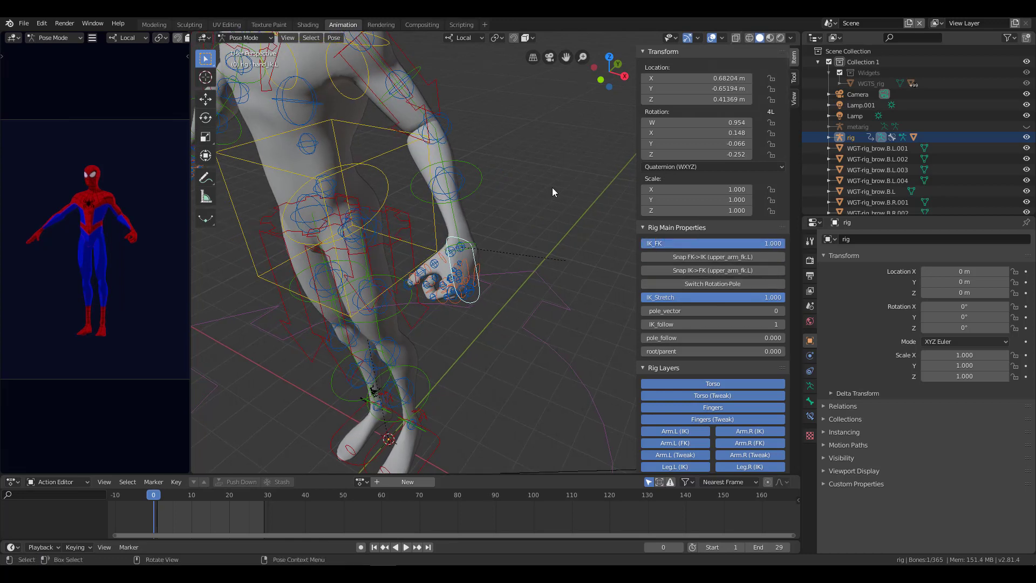
# Rotate forearm_fk.L to bend the elbow so the fist hangs near the hip.
pyautogui.click(485, 174)
pyautogui.moveTo(485, 174); pyautogui.dragTo(511, 206, button='middle')
pyautogui.press('r')
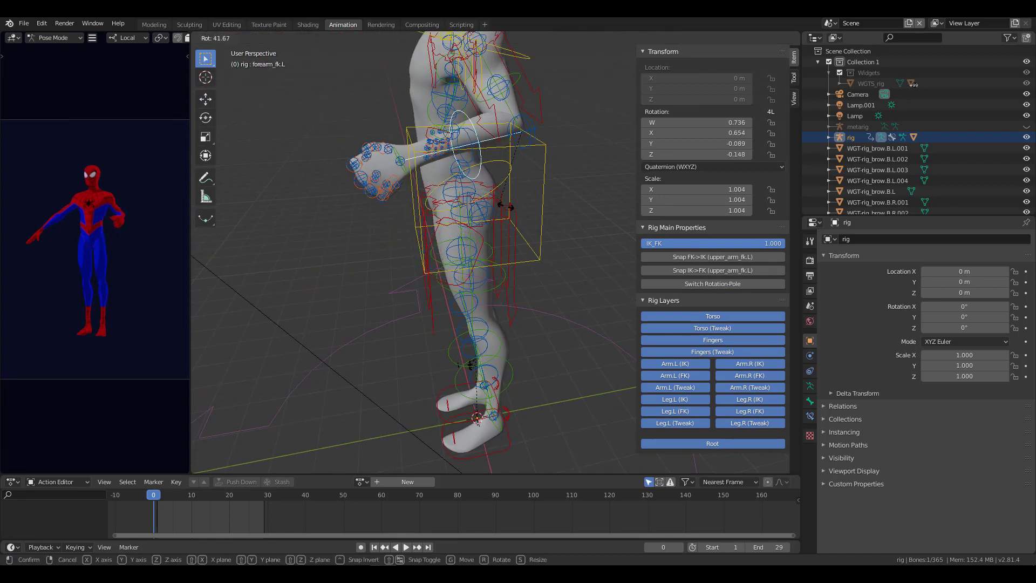
pyautogui.click(464, 254)
pyautogui.moveTo(464, 254); pyautogui.dragTo(519, 257, button='middle')
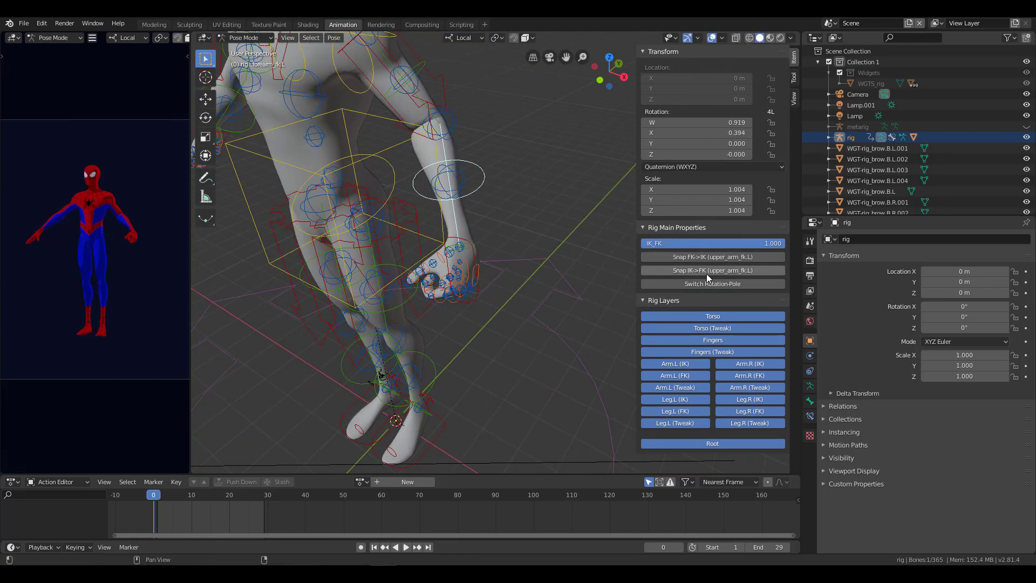
# Turn off the Torso (Tweak), Fingers, Fingers (Tweak), arm and leg layers, keeping Torso and Root.
pyautogui.scroll(-4, 342, 273)
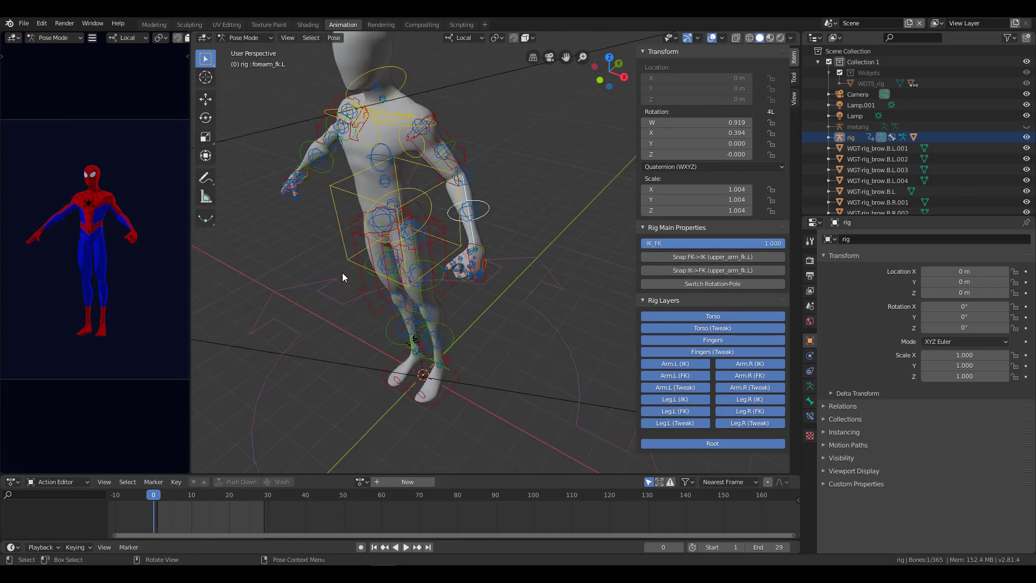
pyautogui.moveTo(342, 273); pyautogui.dragTo(397, 266, button='middle')
pyautogui.scroll(4, 420, 229)
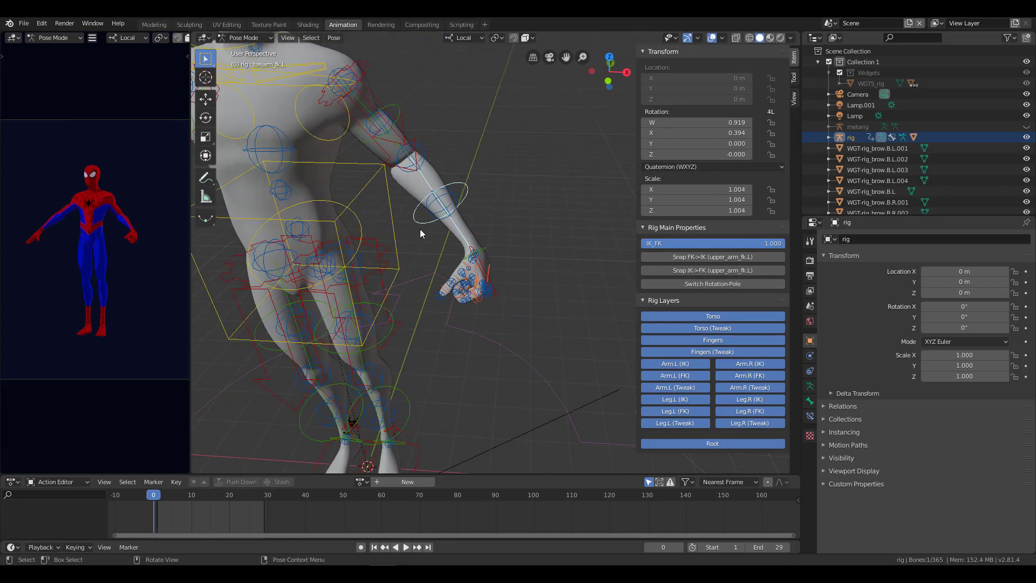
pyautogui.click(702, 328)
pyautogui.click(706, 340)
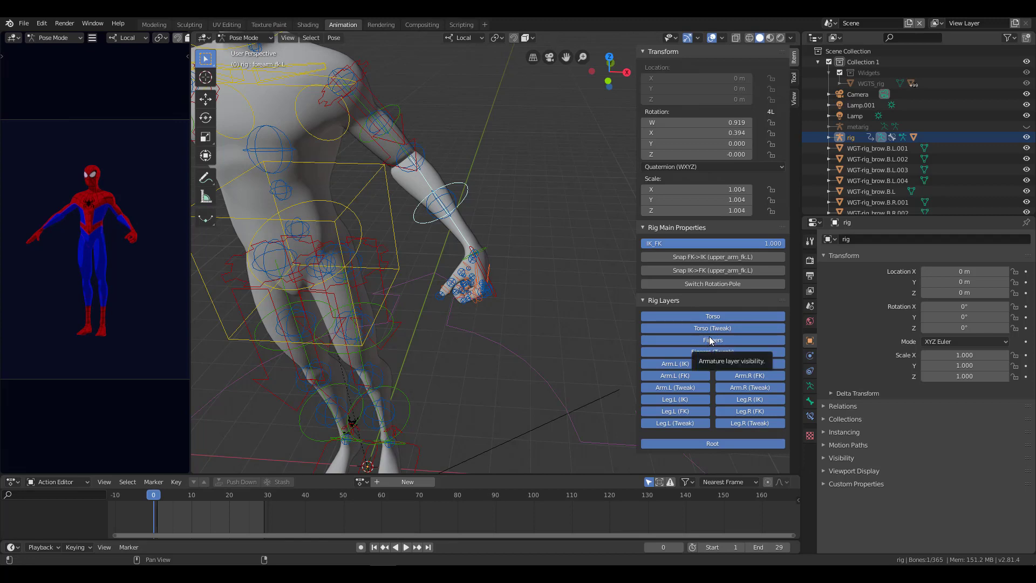
pyautogui.click(714, 329)
pyautogui.click(705, 351)
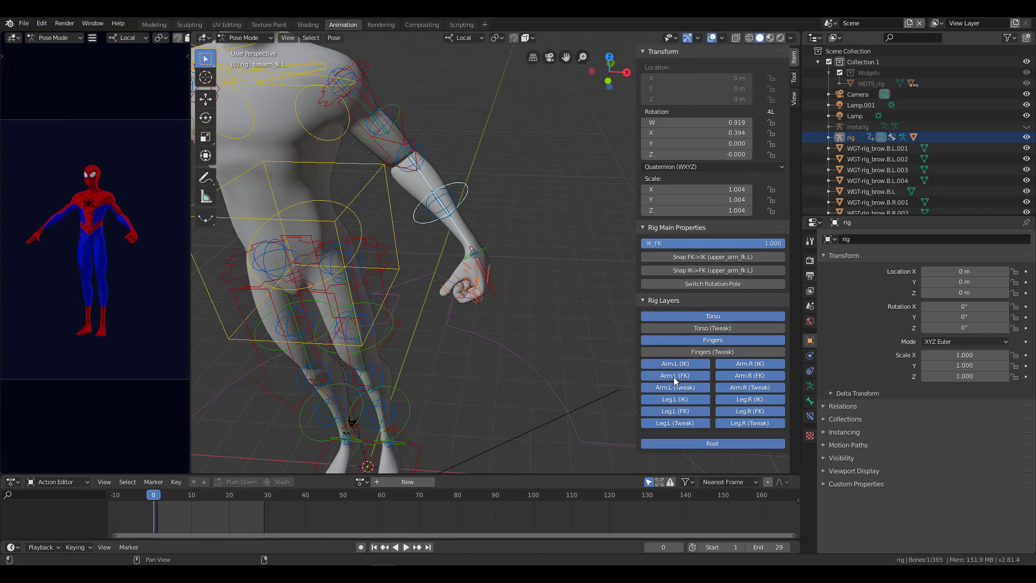
pyautogui.click(711, 341)
pyautogui.moveTo(717, 331)
pyautogui.mouseDown()
pyautogui.moveTo(685, 366)
pyautogui.moveTo(678, 413)
pyautogui.mouseUp()
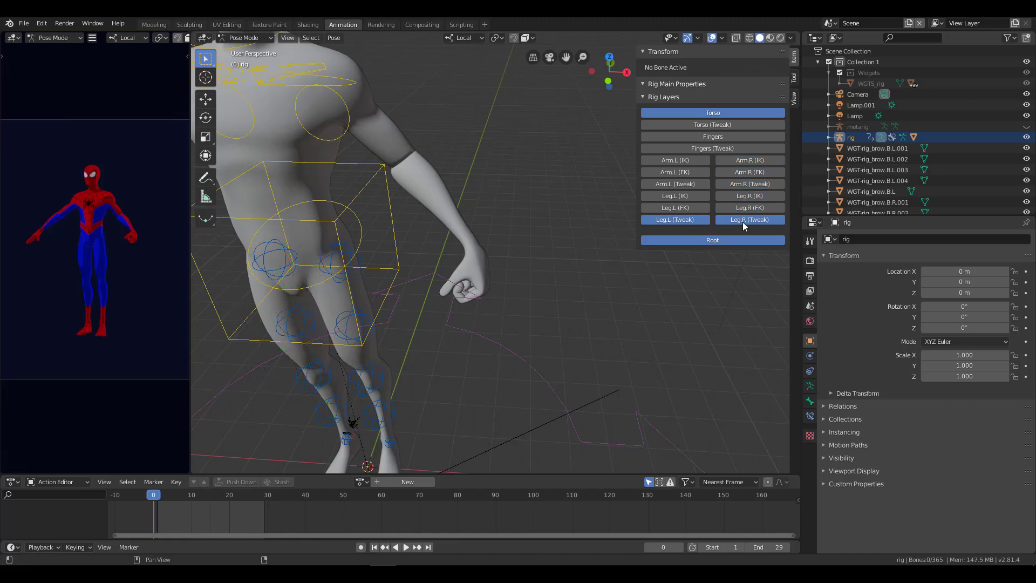
pyautogui.moveTo(744, 161); pyautogui.dragTo(682, 218)
pyautogui.scroll(-6, 410, 340)
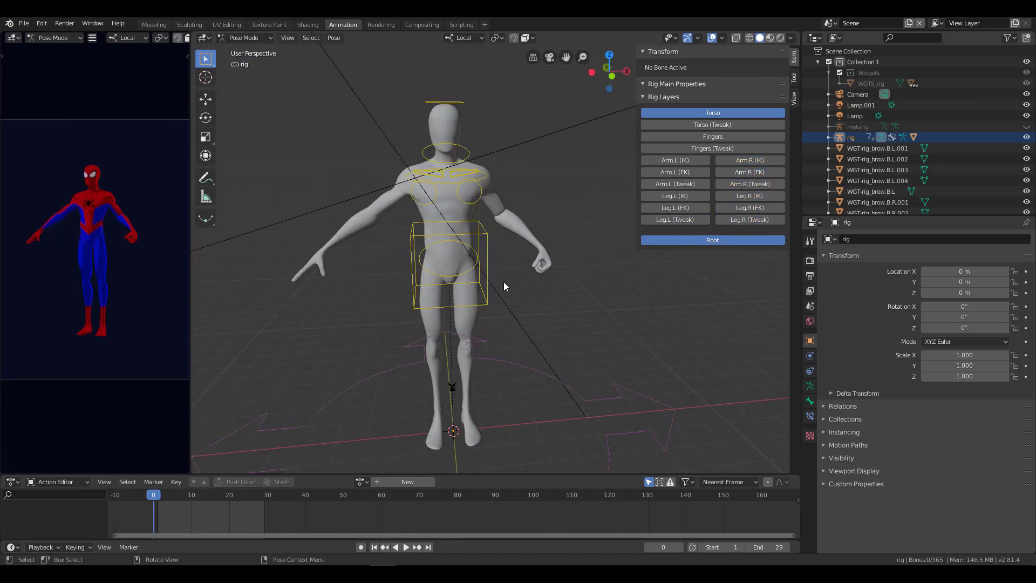
# Rotate and move the torso control into a new position.
pyautogui.scroll(4, 504, 282)
pyautogui.click(533, 311)
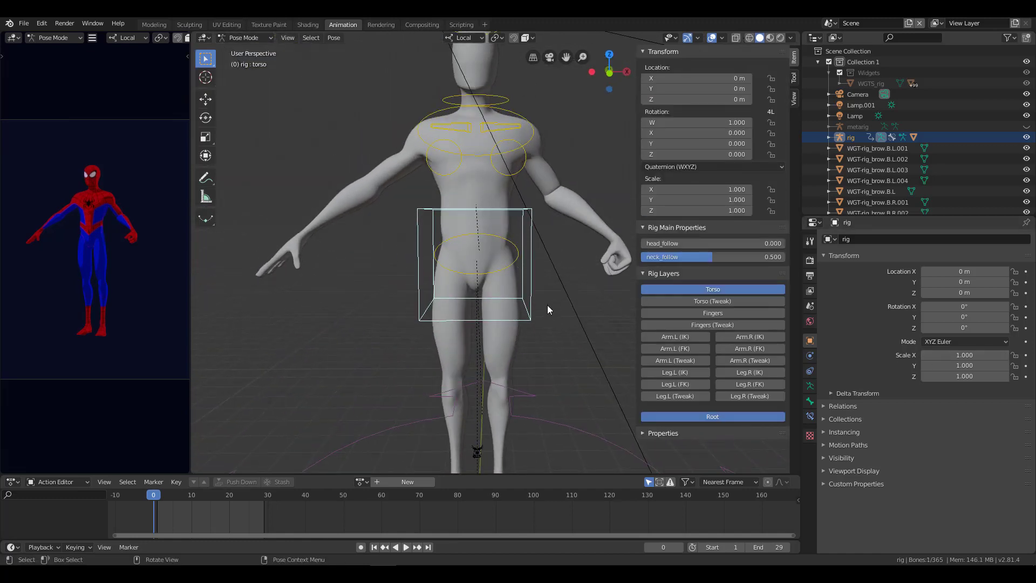
pyautogui.press('r')
pyautogui.click(543, 267)
pyautogui.press('g')
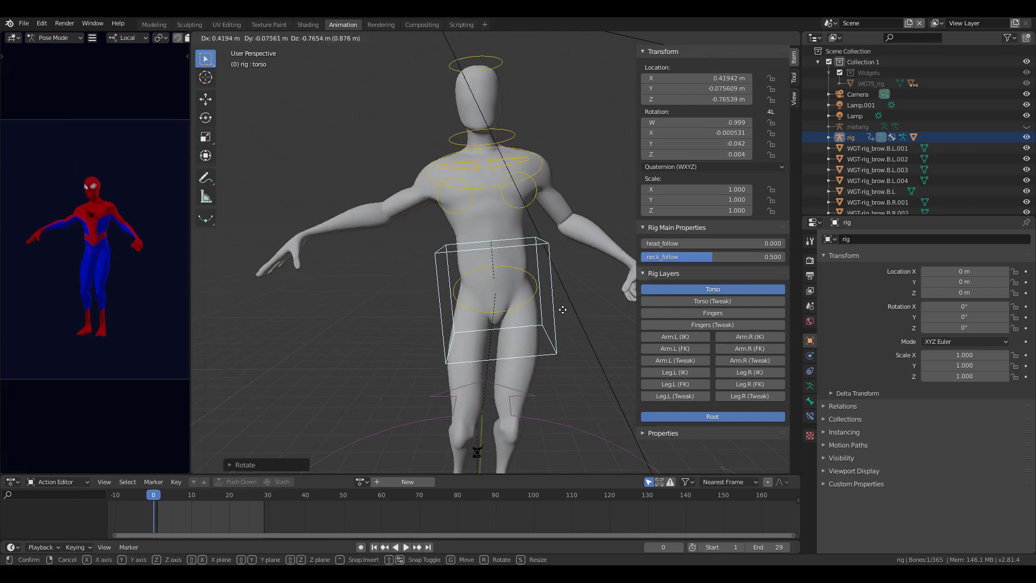
pyautogui.click(535, 311)
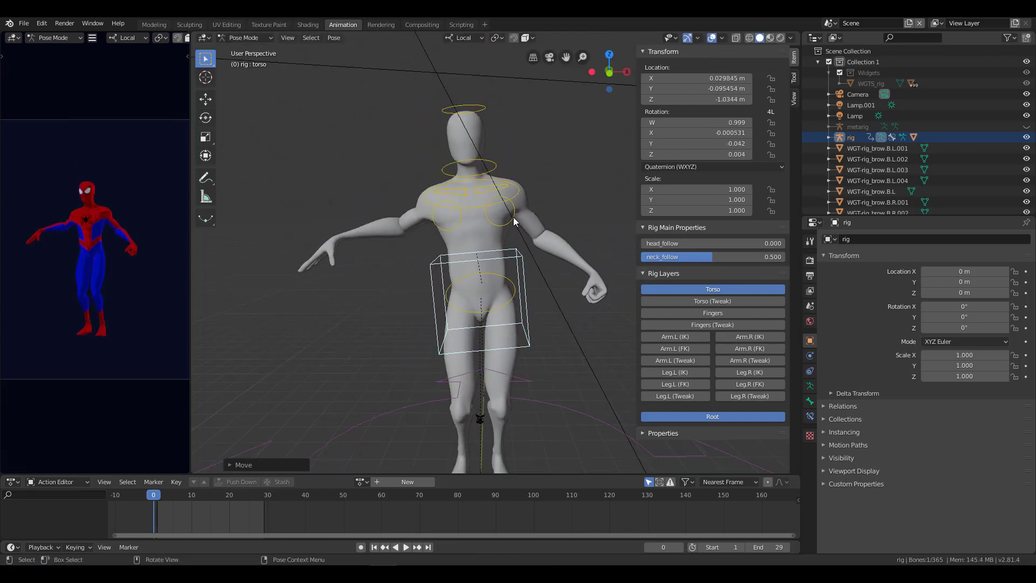
# Select the left chest bone and try moving it, then cancel the move.
pyautogui.click(513, 221)
pyautogui.moveTo(550, 212); pyautogui.dragTo(419, 222, button='middle')
pyautogui.press('g')
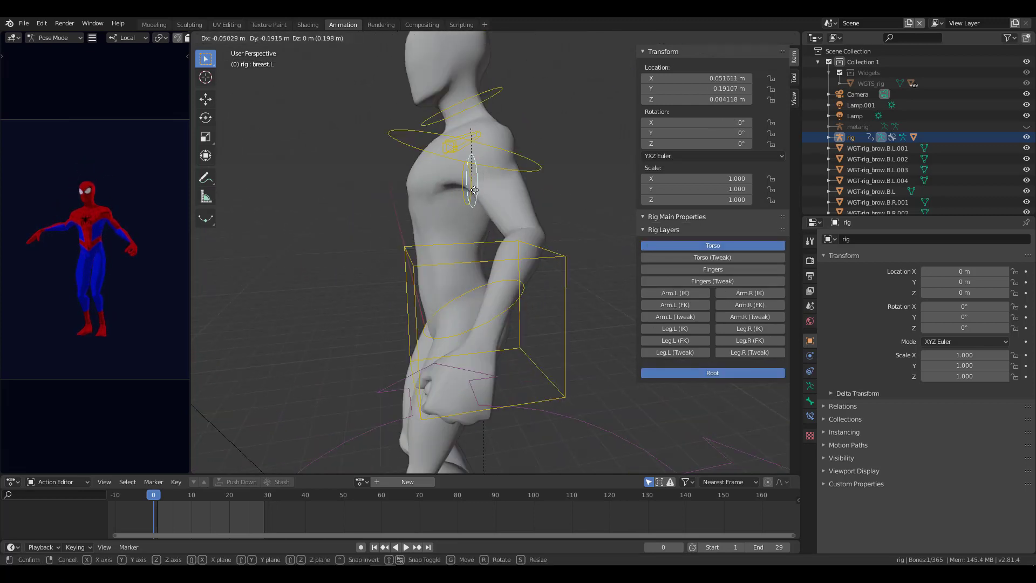
pyautogui.rightClick(459, 189)
pyautogui.moveTo(459, 189)
pyautogui.mouseDown(button='middle')
pyautogui.moveTo(490, 148)
pyautogui.moveTo(529, 147)
pyautogui.mouseUp(button='middle')
pyautogui.scroll(-3, 529, 148)
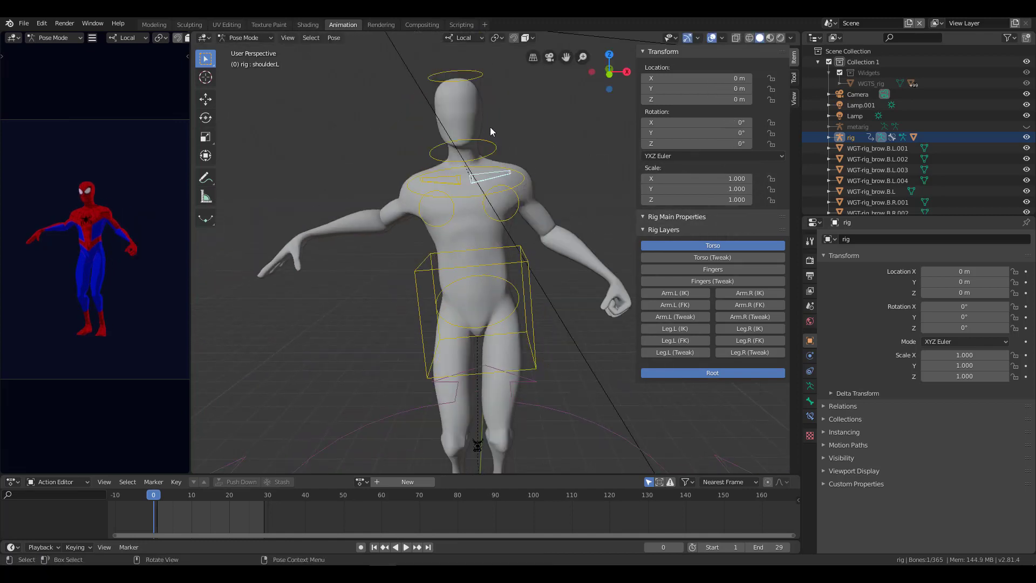
# Tilt the head control slightly and turn the Fingers rig layer back on.
pyautogui.click(475, 77)
pyautogui.press('r')
pyautogui.press('r')
pyautogui.click(507, 108)
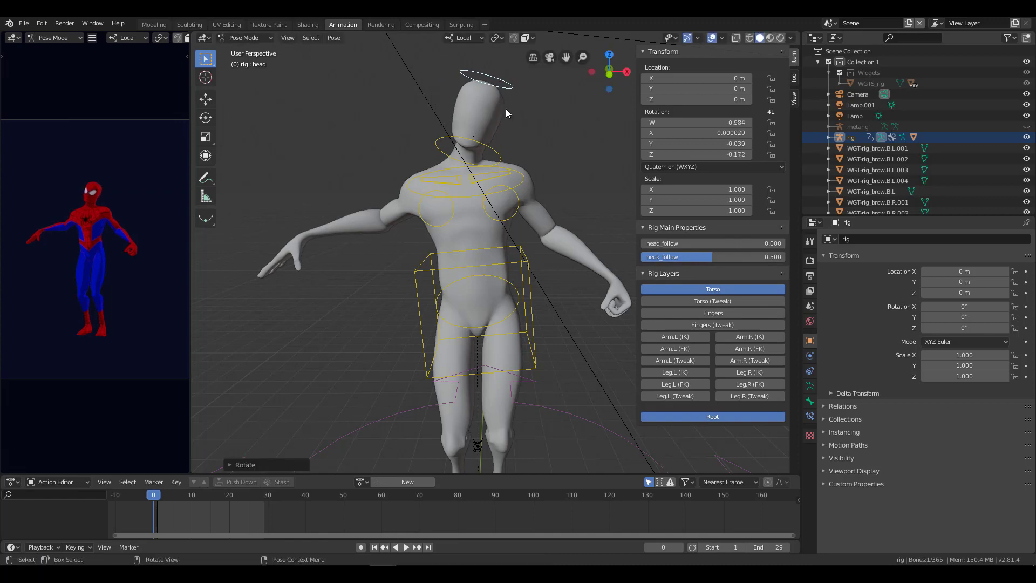
pyautogui.moveTo(523, 251)
pyautogui.mouseDown(button='middle')
pyautogui.moveTo(411, 256)
pyautogui.moveTo(543, 250)
pyautogui.moveTo(541, 317)
pyautogui.moveTo(546, 289)
pyautogui.moveTo(560, 279)
pyautogui.moveTo(529, 265)
pyautogui.moveTo(627, 317)
pyautogui.moveTo(553, 298)
pyautogui.mouseUp(button='middle')
pyautogui.click(703, 315)
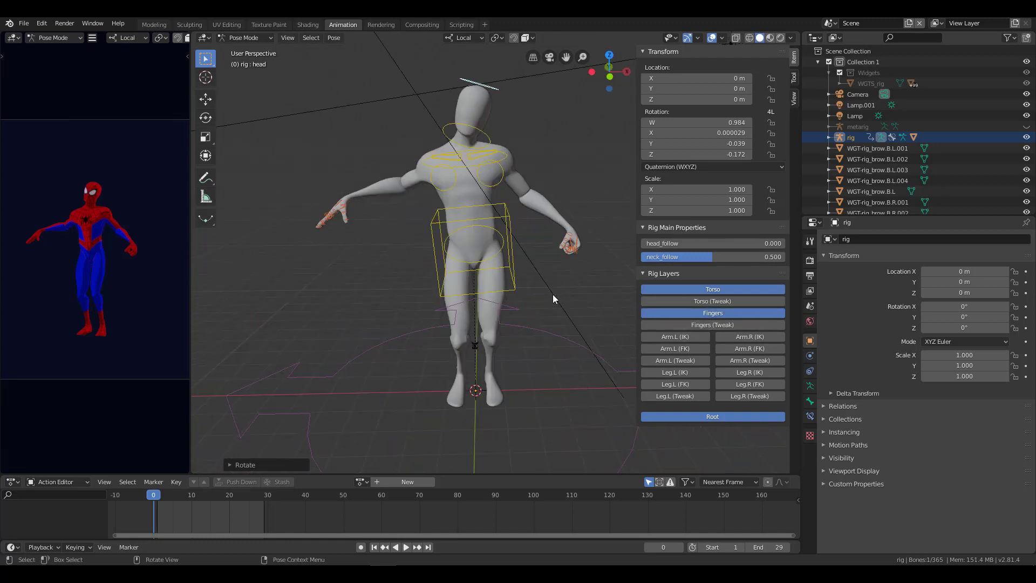
# Box-select the right hand's finger bones and copy their pose.
pyautogui.scroll(3, 553, 294)
pyautogui.scroll(2, 500, 285)
pyautogui.moveTo(527, 193); pyautogui.dragTo(607, 284)
pyautogui.moveTo(607, 283); pyautogui.dragTo(545, 286, button='middle')
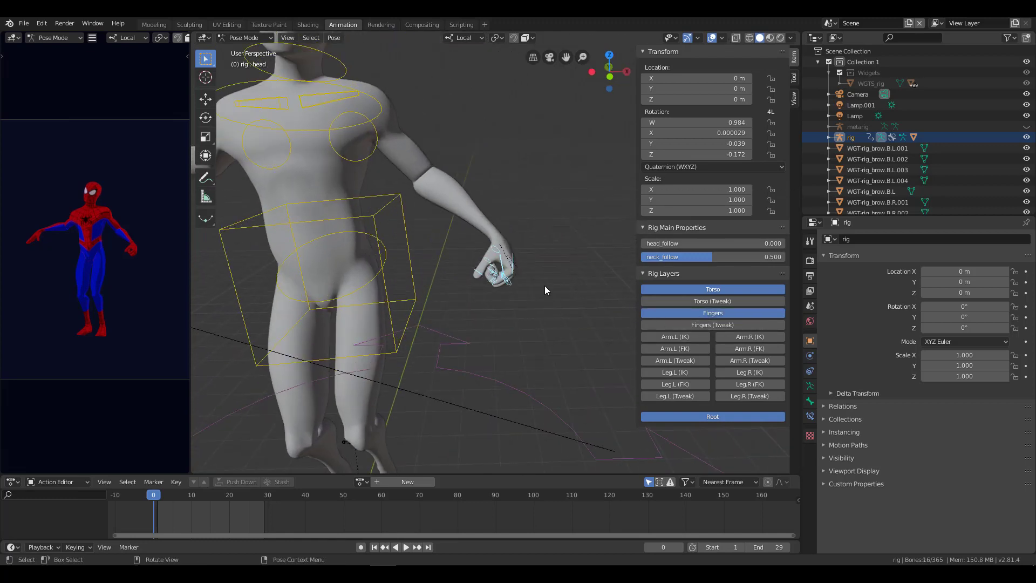
pyautogui.press('n')
pyautogui.moveTo(601, 304)
pyautogui.mouseDown(button='middle')
pyautogui.moveTo(529, 287)
pyautogui.moveTo(586, 305)
pyautogui.mouseUp(button='middle')
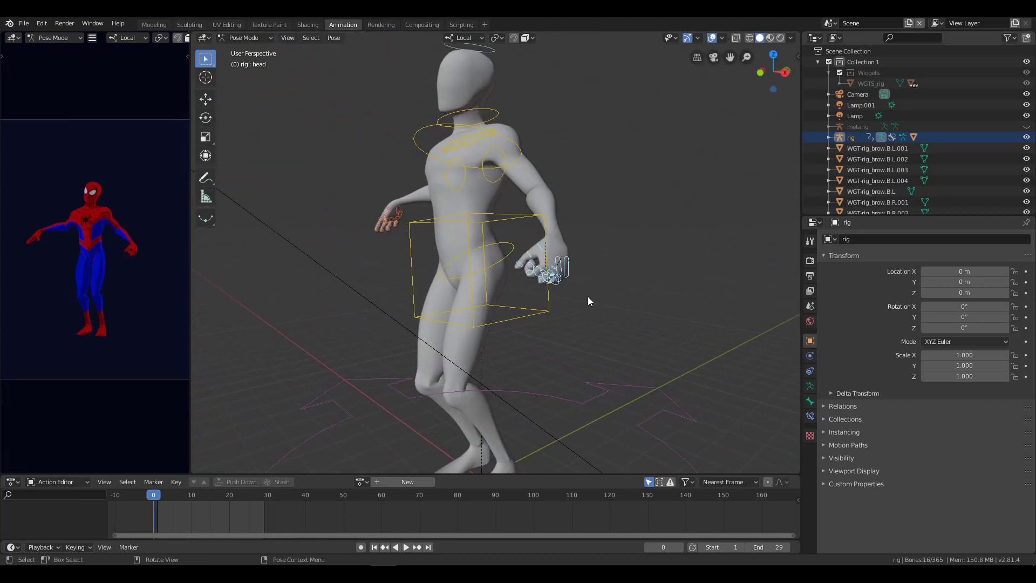
pyautogui.scroll(2, 588, 296)
pyautogui.moveTo(452, 325); pyautogui.dragTo(542, 317, button='middle')
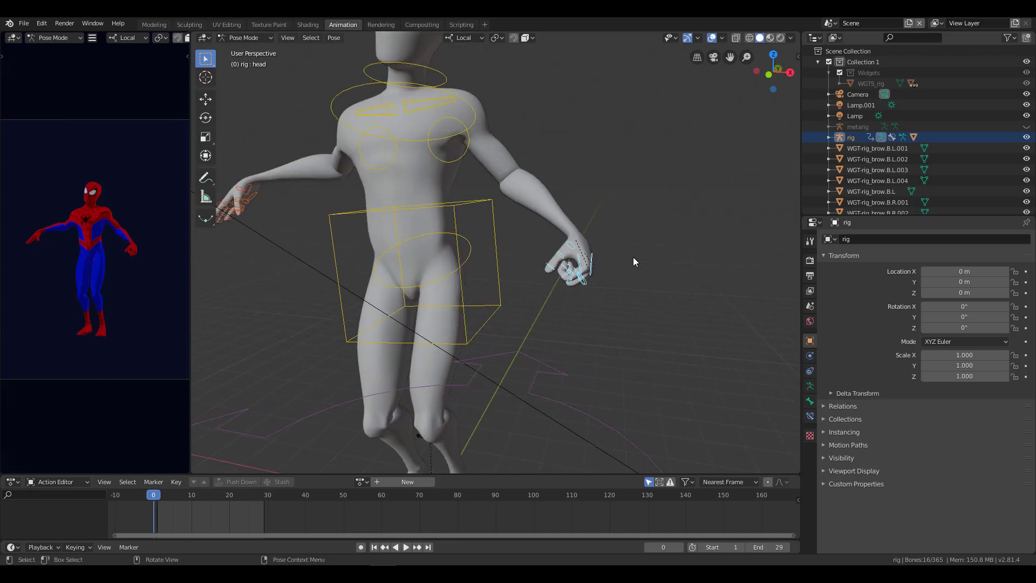
pyautogui.hotkey('ctrl', 'c')
# Paste the finger pose mirrored onto the other hand, then deselect all bones.
pyautogui.moveTo(596, 270)
pyautogui.mouseDown(button='middle')
pyautogui.moveTo(390, 253)
pyautogui.moveTo(480, 277)
pyautogui.moveTo(358, 273)
pyautogui.mouseUp(button='middle')
pyautogui.hotkey('ctrl', 'shift', 'v')
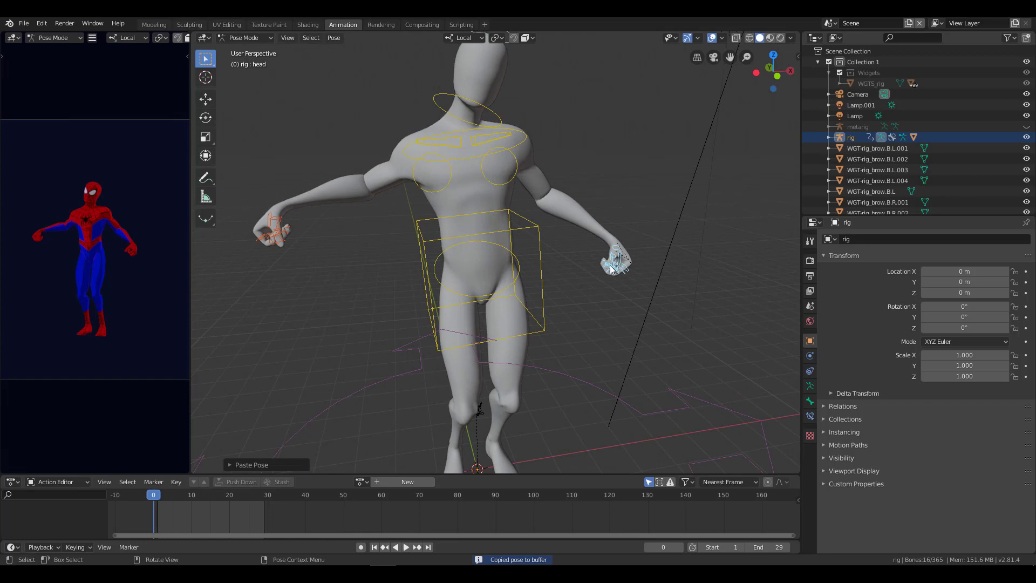
pyautogui.hotkey('alt', 'a')
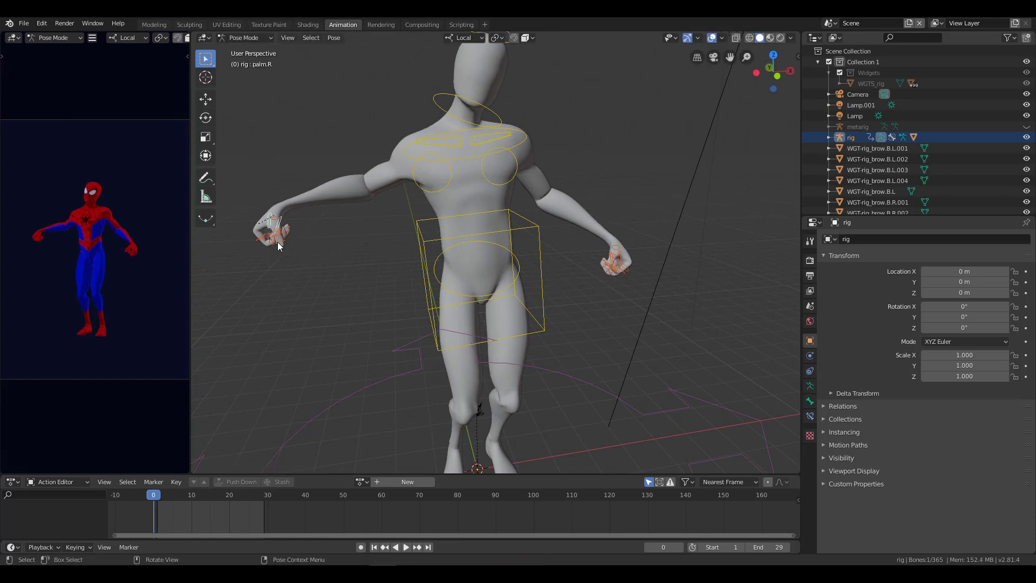
pyautogui.moveTo(277, 243)
pyautogui.mouseDown(button='middle')
pyautogui.moveTo(347, 239)
pyautogui.moveTo(357, 263)
pyautogui.moveTo(610, 289)
pyautogui.mouseUp(button='middle')
pyautogui.scroll(2, 362, 272)
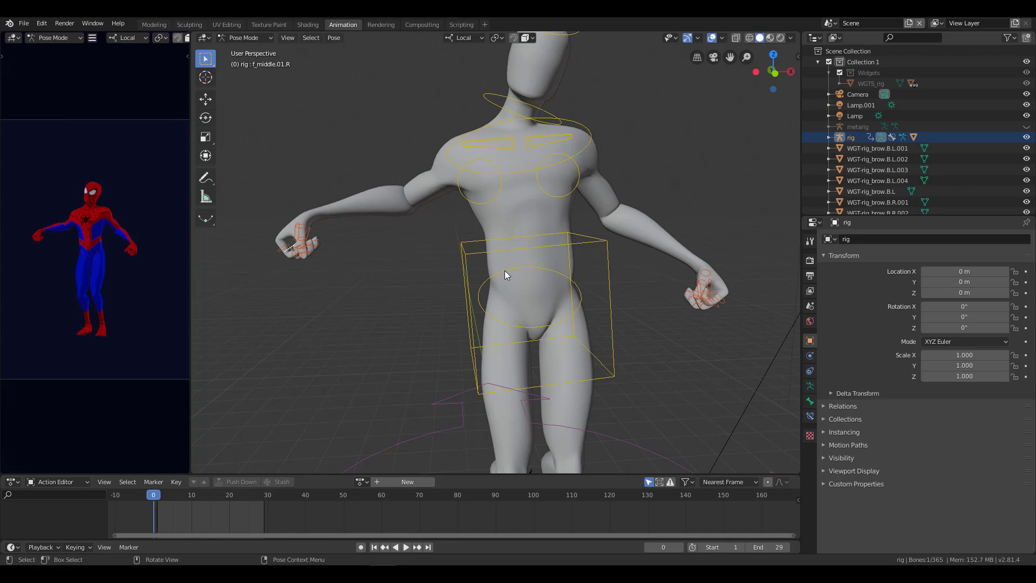
# Try rotating the hips, then move the torso control to a new position.
pyautogui.click(515, 270)
pyautogui.press('r')
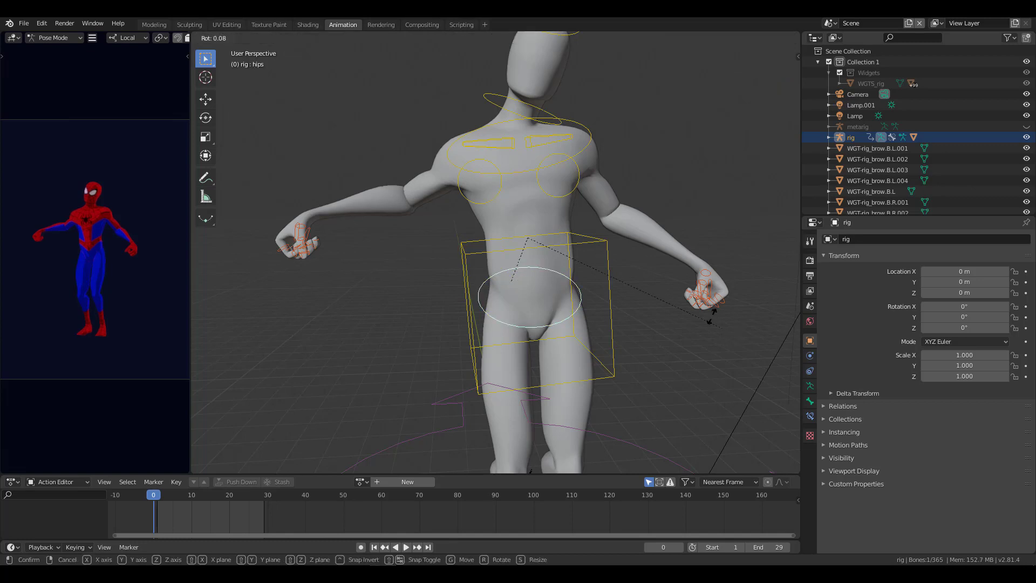
pyautogui.rightClick(626, 350)
pyautogui.scroll(-3, 584, 276)
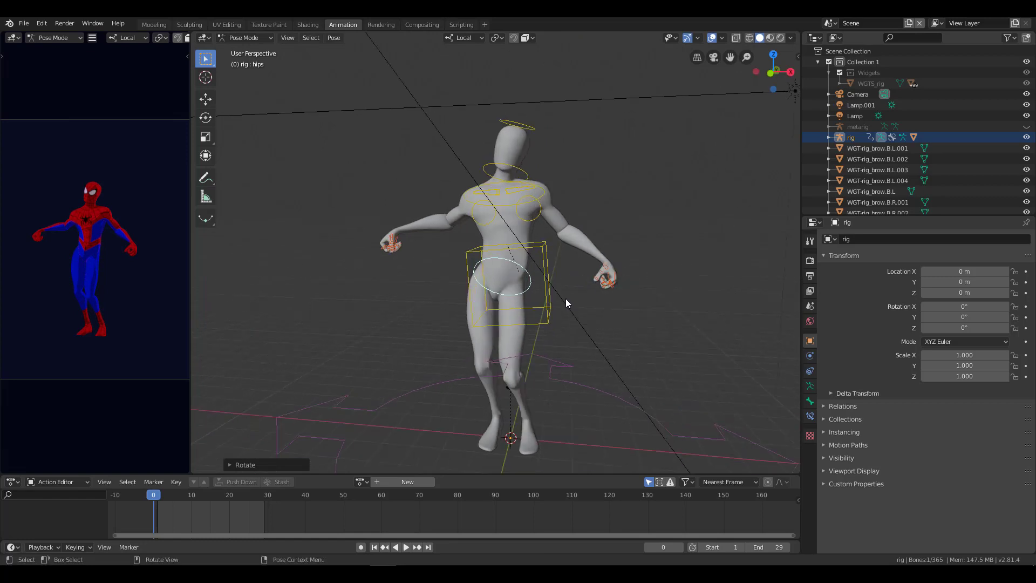
pyautogui.moveTo(578, 254)
pyautogui.mouseDown(button='middle')
pyautogui.moveTo(543, 304)
pyautogui.moveTo(568, 320)
pyautogui.moveTo(535, 267)
pyautogui.mouseUp(button='middle')
pyautogui.click(537, 312)
pyautogui.press('g')
pyautogui.click(536, 281)
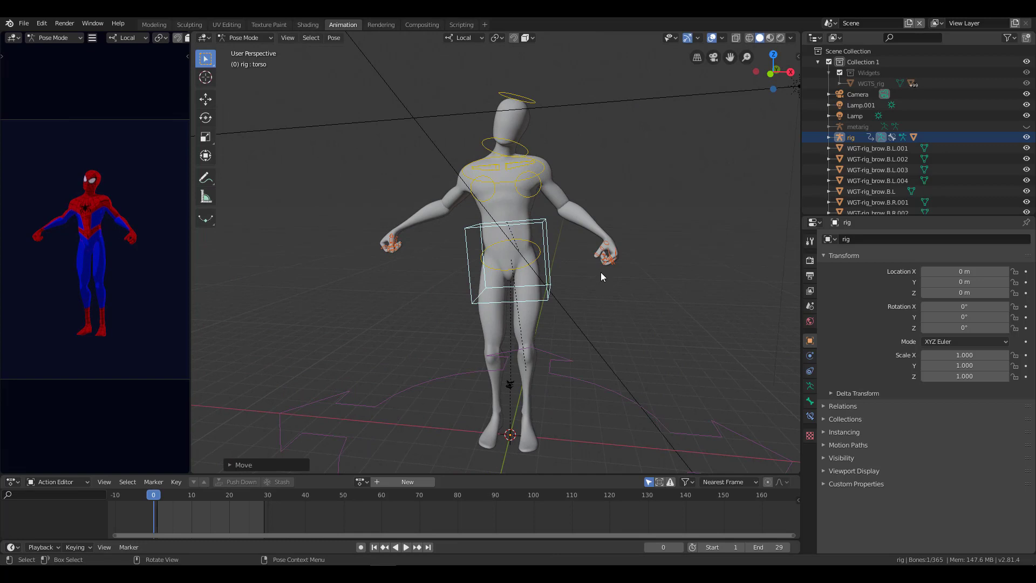
# Tilt the head control with a new rotation.
pyautogui.scroll(2, 622, 249)
pyautogui.click(535, 116)
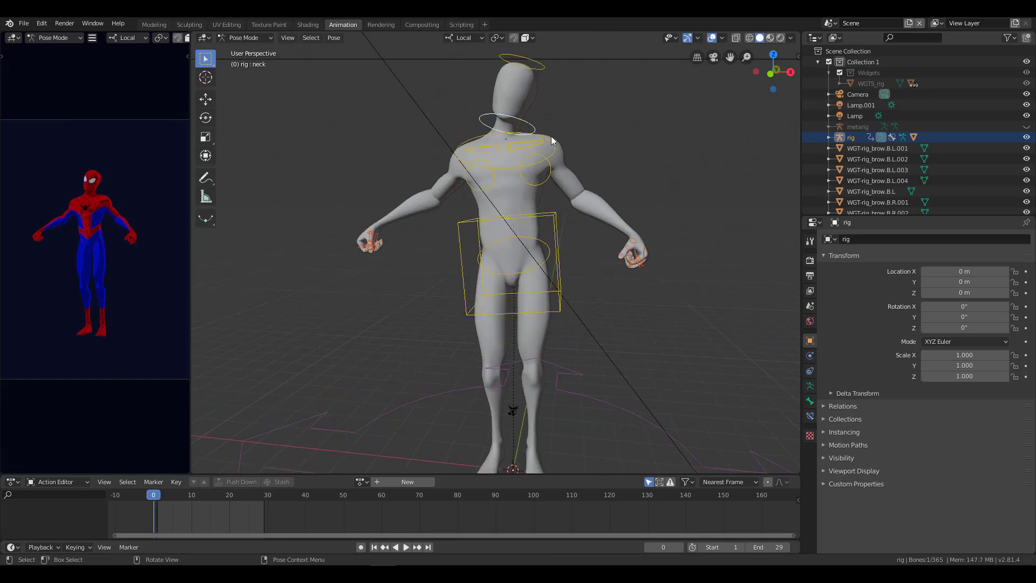
pyautogui.press('r')
pyautogui.click(552, 136)
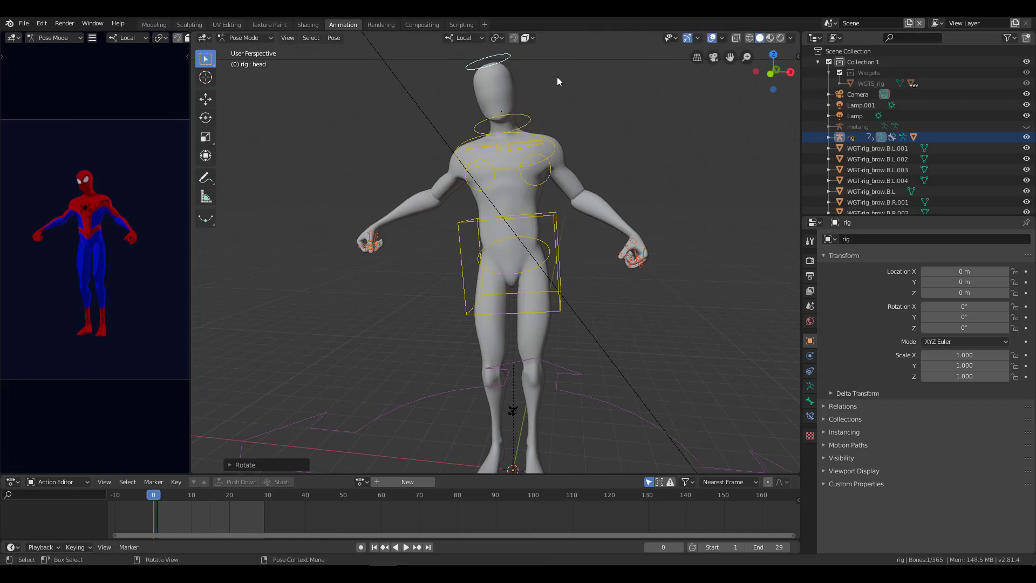
pyautogui.moveTo(556, 76)
pyautogui.mouseDown(button='middle')
pyautogui.moveTo(552, 160)
pyautogui.moveTo(575, 272)
pyautogui.mouseUp(button='middle')
# Select all bones and clear the pose with Alt+R.
pyautogui.press('a')
pyautogui.hotkey('alt', 'r')
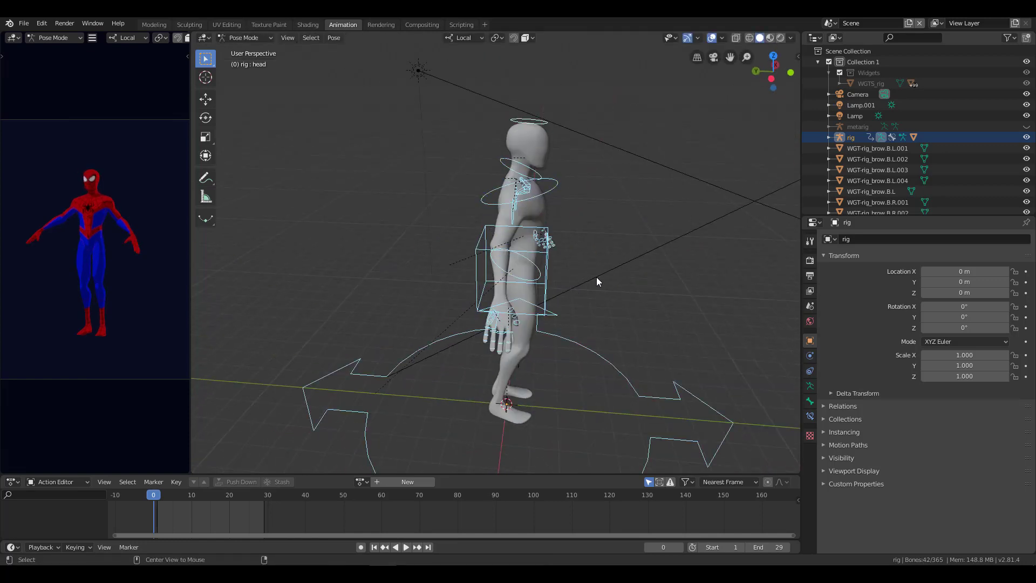
pyautogui.press('n')
pyautogui.moveTo(626, 297); pyautogui.dragTo(413, 273, button='middle')
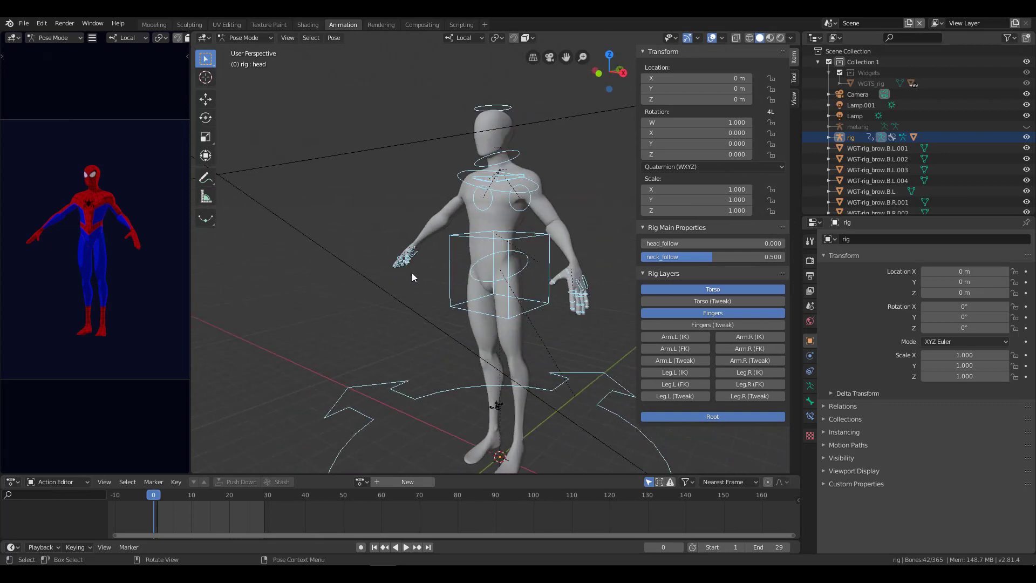
# Collapse the rig panels and expand Rigify Animation Tools in the sidebar's View tab.
pyautogui.click(688, 227)
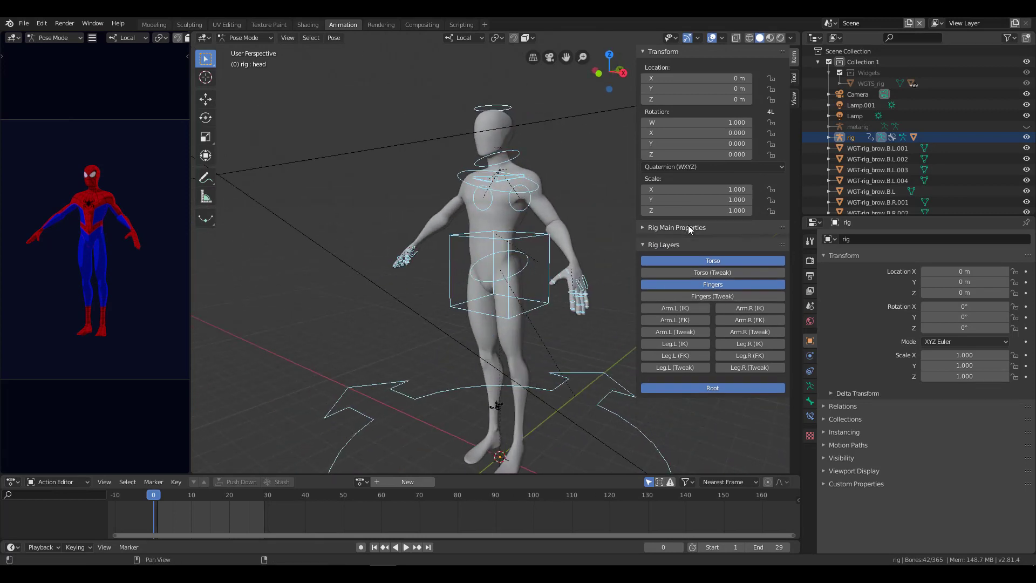
pyautogui.click(681, 240)
pyautogui.click(794, 98)
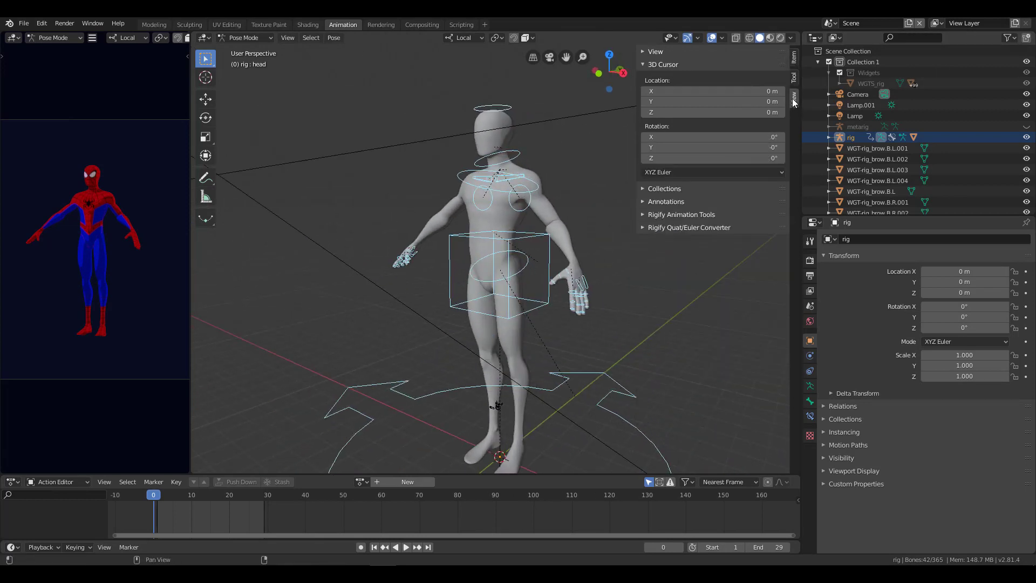
pyautogui.click(691, 216)
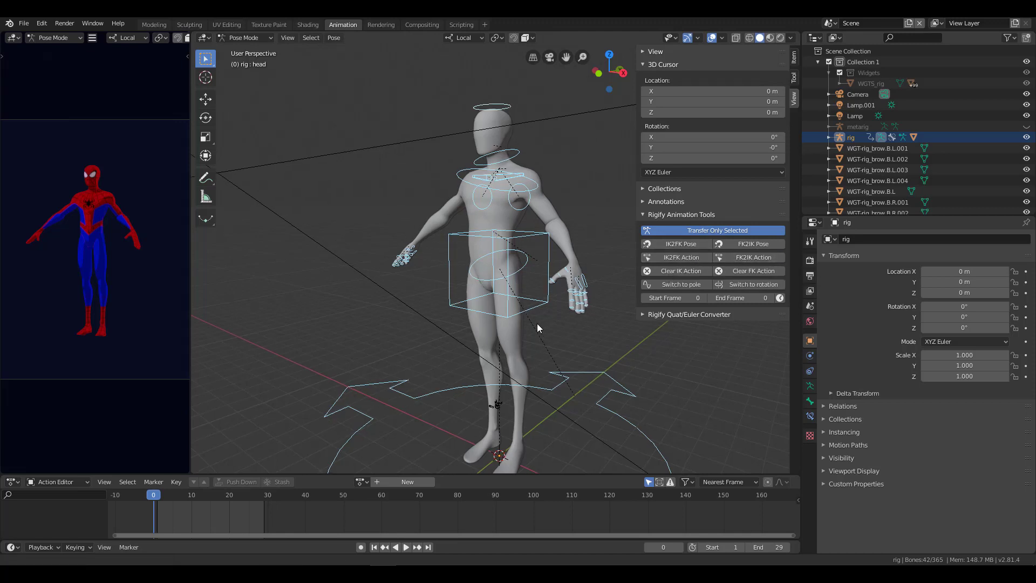
pyautogui.keyDown('shift'); pyautogui.moveTo(479, 281); pyautogui.dragTo(477, 244, button='middle'); pyautogui.keyUp('shift')
# Expand Rig Layers in the Item tab and turn all rig layers back on.
pyautogui.click(795, 61)
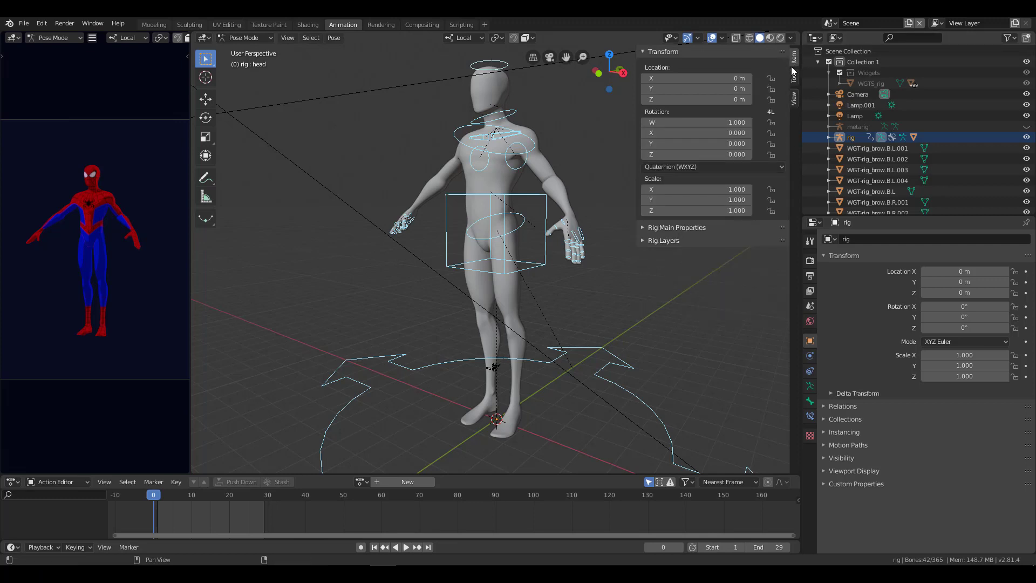
pyautogui.click(794, 78)
pyautogui.click(794, 58)
pyautogui.click(677, 239)
pyautogui.moveTo(683, 340); pyautogui.dragTo(712, 268)
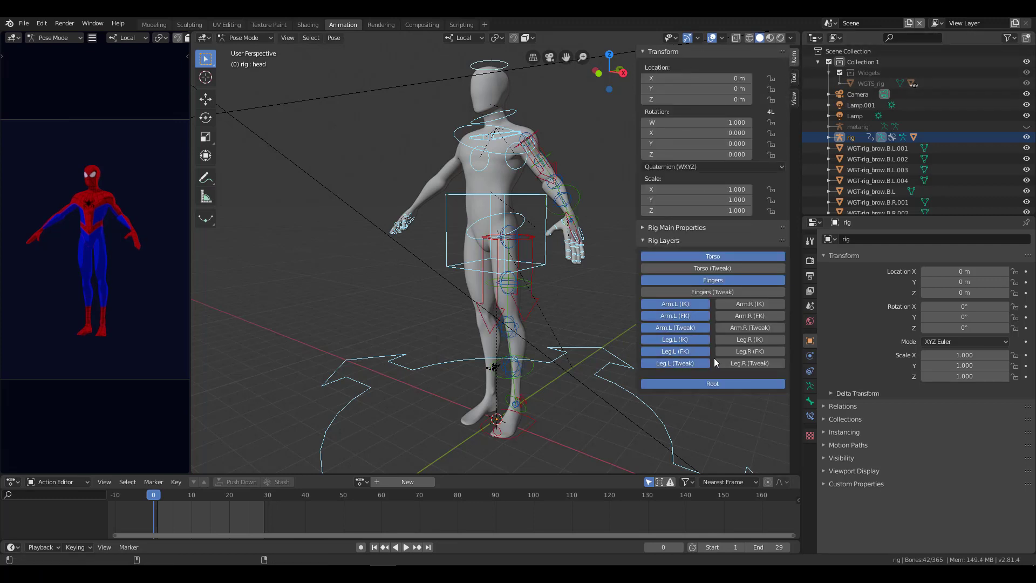
pyautogui.scroll(4, 534, 355)
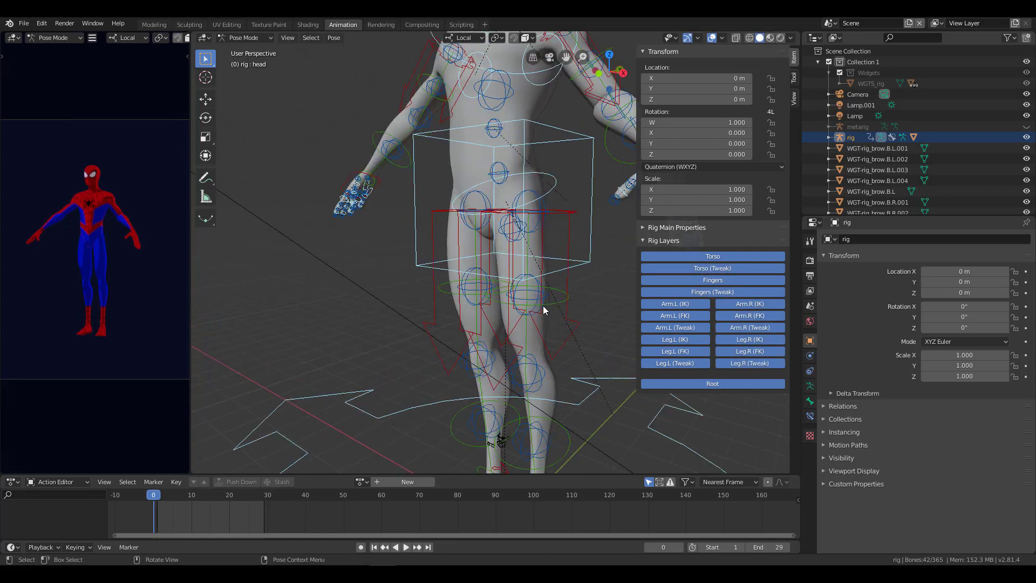
# Try rotating the left leg's thigh IK control, then cancel.
pyautogui.click(543, 305)
pyautogui.moveTo(571, 318)
pyautogui.mouseDown(button='middle')
pyautogui.moveTo(537, 311)
pyautogui.moveTo(556, 302)
pyautogui.mouseUp(button='middle')
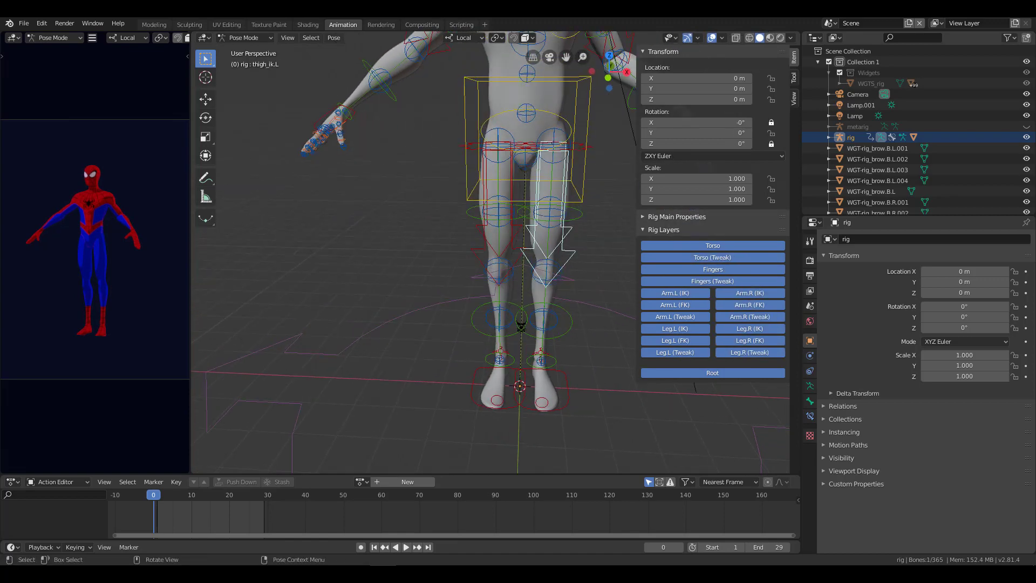
pyautogui.press('r')
pyautogui.press('r')
pyautogui.press('Escape')
pyautogui.scroll(-3, 540, 242)
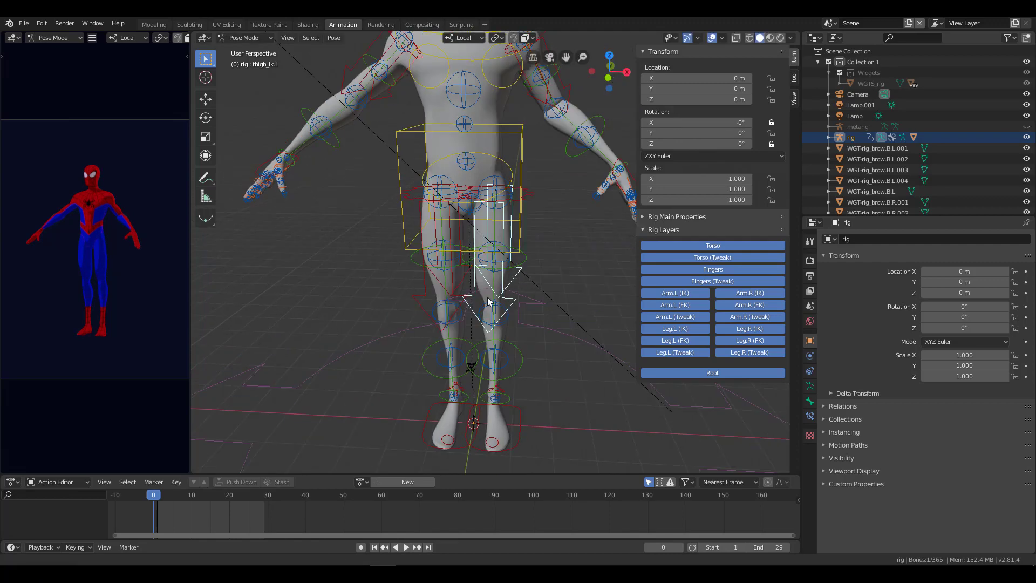
pyautogui.moveTo(540, 243); pyautogui.dragTo(556, 161, button='middle')
# Try freely rotating the left upper_arm_ik control, cancelling each attempt.
pyautogui.click(486, 130)
pyautogui.press('r')
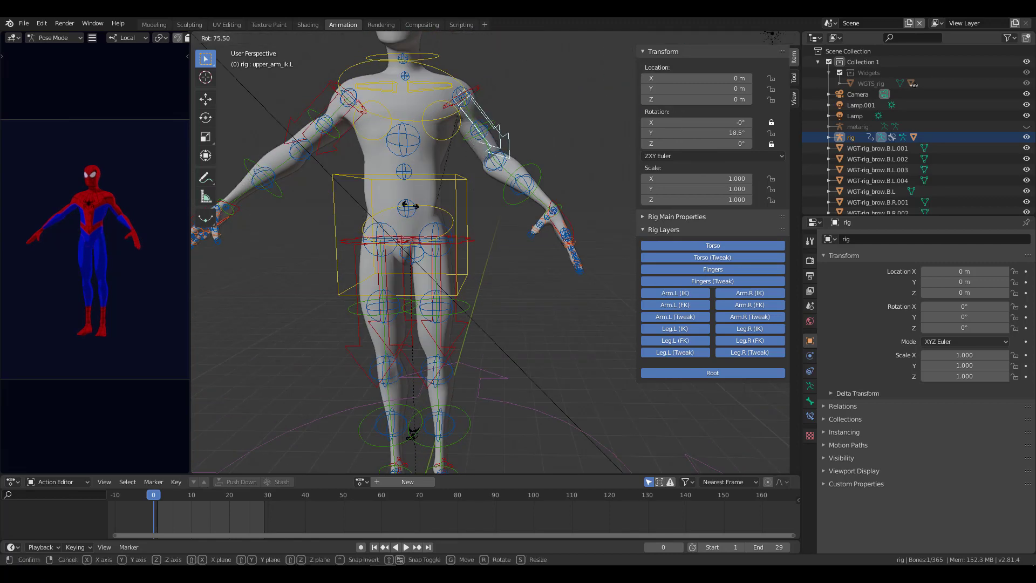
pyautogui.press('Escape')
pyautogui.scroll(-2, 581, 154)
pyautogui.moveTo(581, 154); pyautogui.dragTo(569, 157, button='middle')
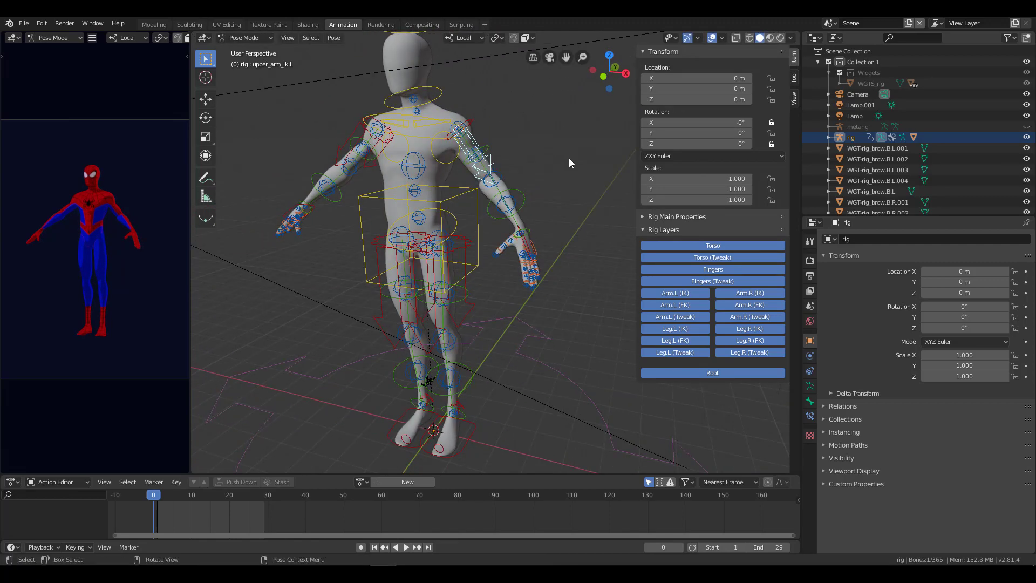
pyautogui.press('r')
pyautogui.press('r')
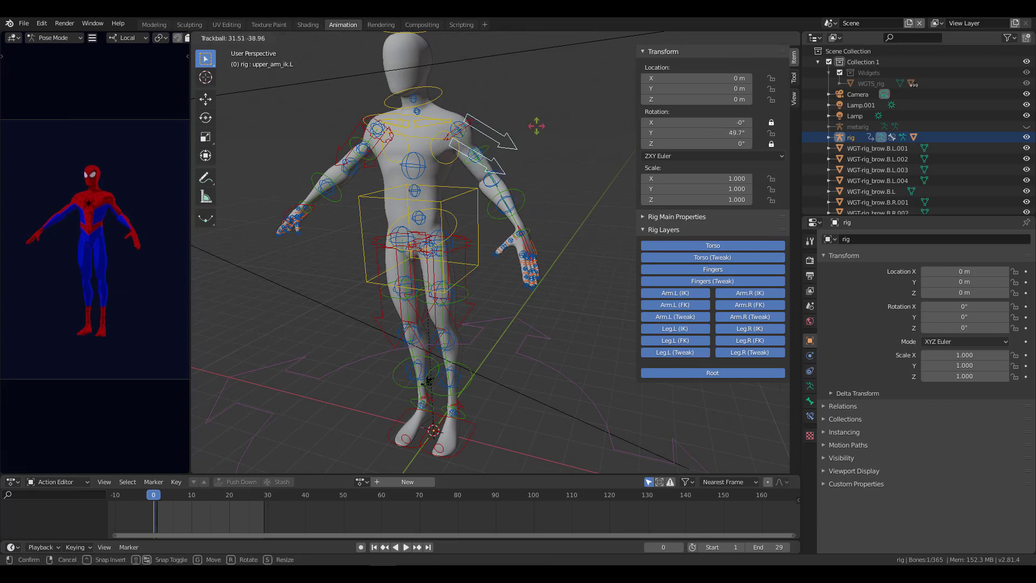
pyautogui.press('Escape')
# Try rotating the right upper_arm_ik control, then check the arm's IK/FK properties.
pyautogui.click(351, 151)
pyautogui.moveTo(351, 151)
pyautogui.mouseDown(button='middle')
pyautogui.moveTo(411, 218)
pyautogui.moveTo(486, 227)
pyautogui.mouseUp(button='middle')
pyautogui.press('r')
pyautogui.press('r')
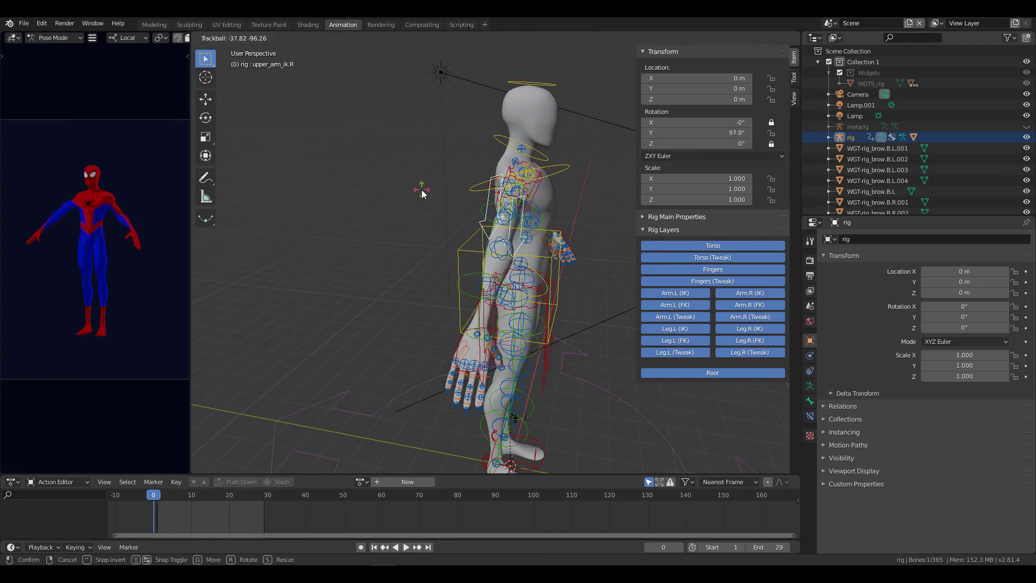
pyautogui.press('Escape')
pyautogui.moveTo(424, 193)
pyautogui.mouseDown(button='middle')
pyautogui.moveTo(578, 275)
pyautogui.moveTo(569, 273)
pyautogui.moveTo(599, 278)
pyautogui.mouseUp(button='middle')
pyautogui.click(663, 230)
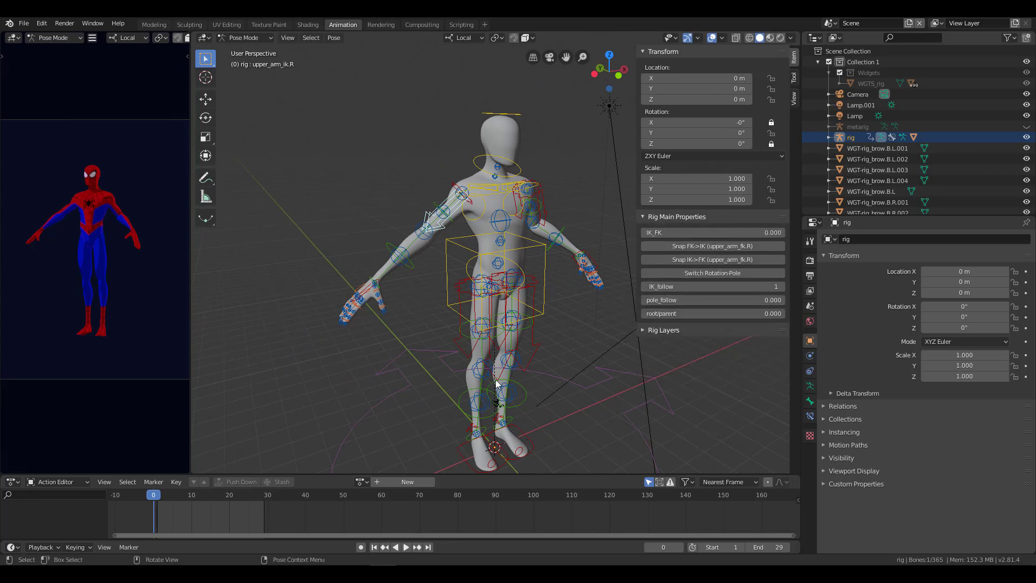
pyautogui.press('n')
# Pull the hand_ik.R control downward.
pyautogui.moveTo(572, 386); pyautogui.dragTo(540, 381, button='middle')
pyautogui.scroll(4, 393, 264)
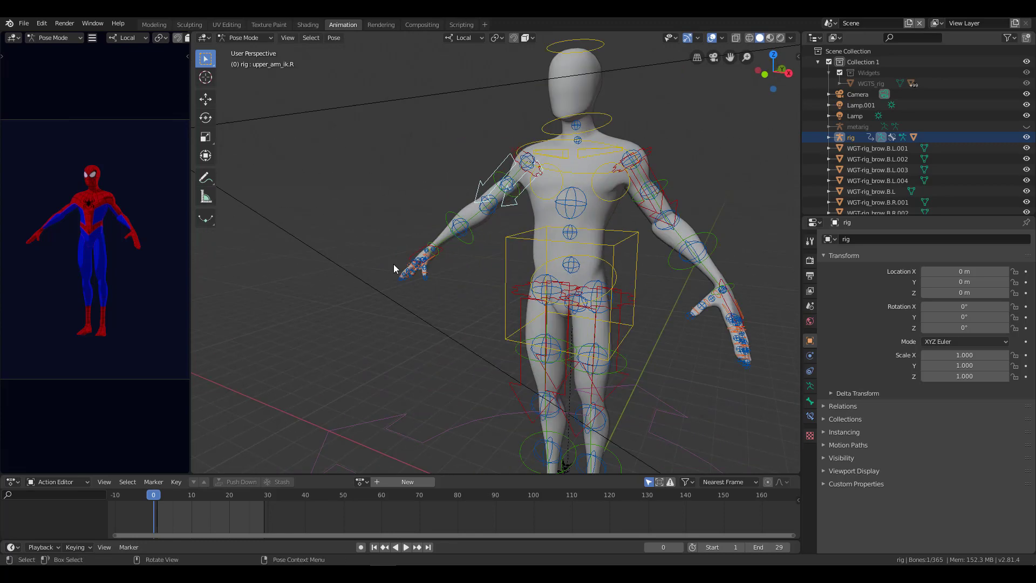
pyautogui.moveTo(415, 258); pyautogui.dragTo(497, 297)
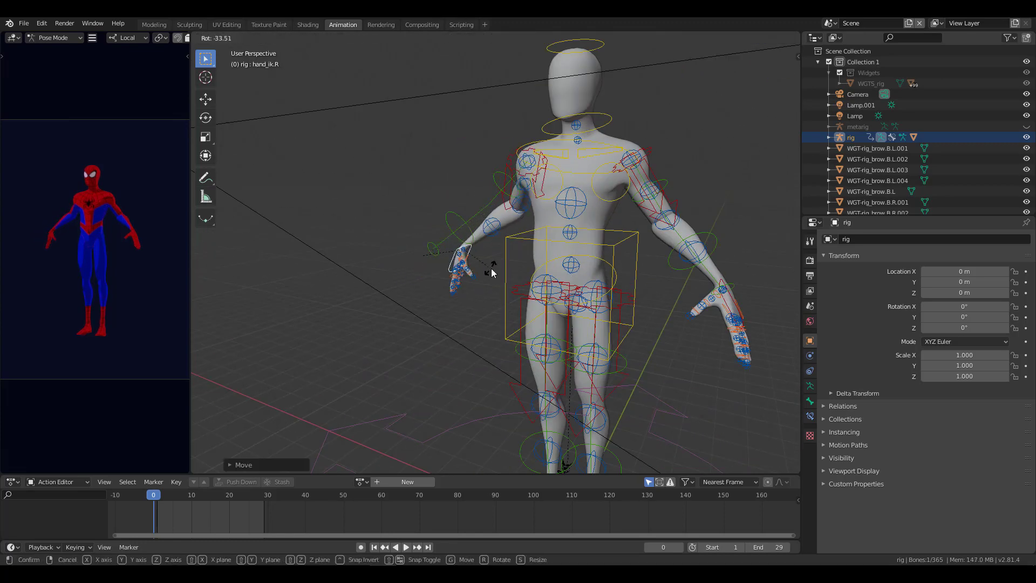
pyautogui.scroll(-4, 497, 297)
pyautogui.moveTo(495, 302); pyautogui.dragTo(527, 312, button='middle')
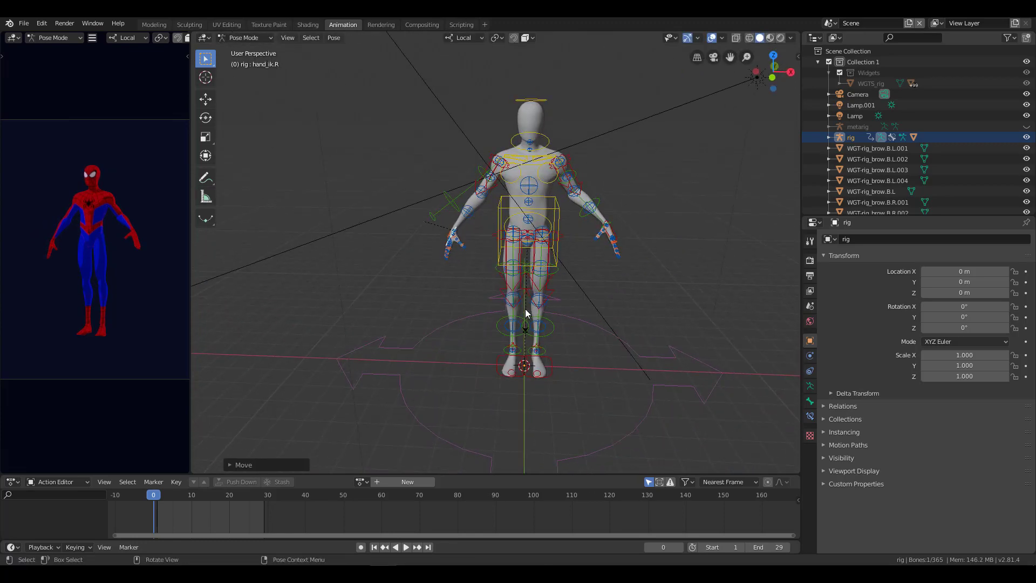
pyautogui.scroll(1, 558, 254)
pyautogui.scroll(1, 587, 286)
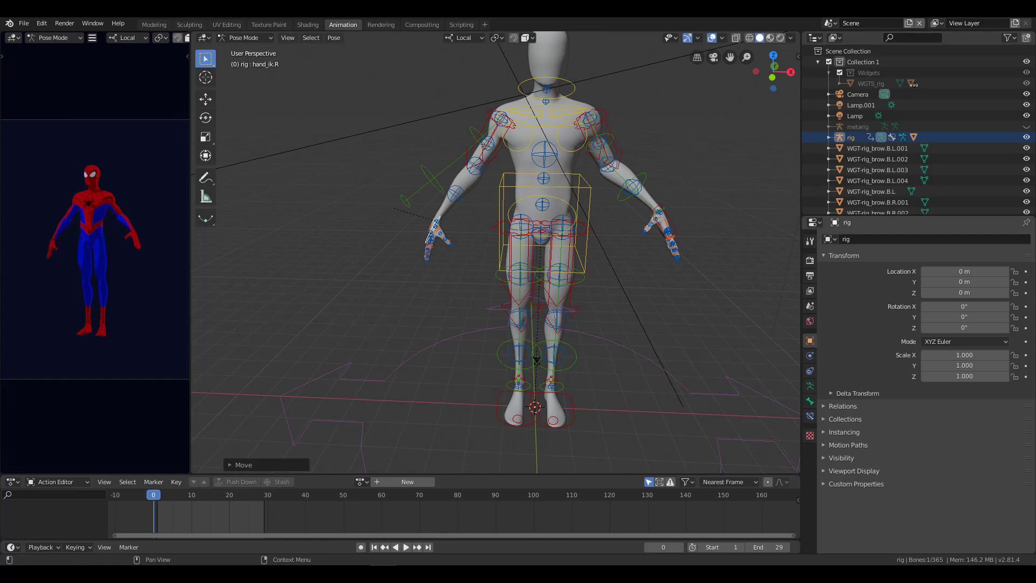
# Unhide the metarig with its Outliner eye icon and reframe the rig.
pyautogui.click(1025, 128)
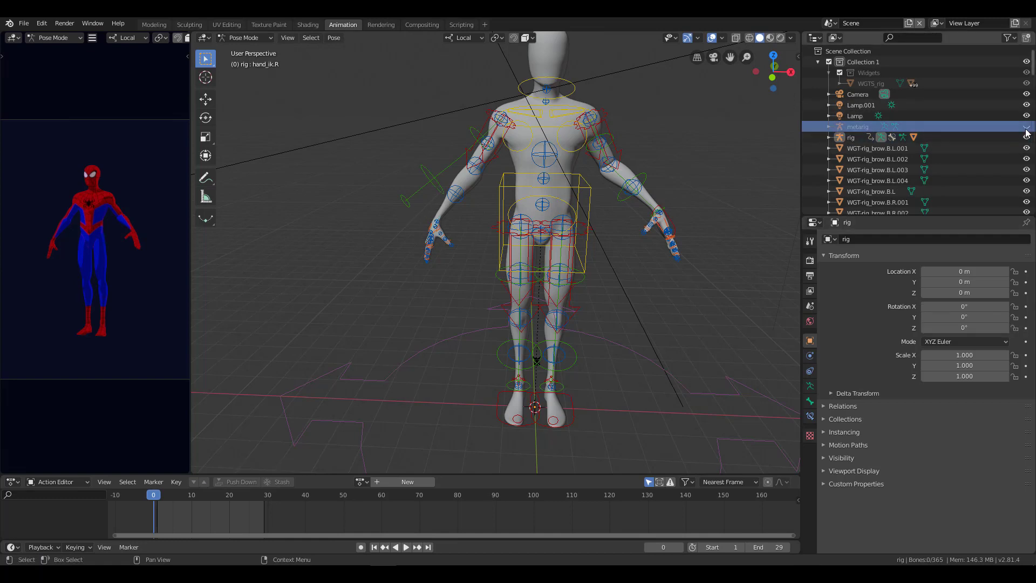
pyautogui.click(1027, 130)
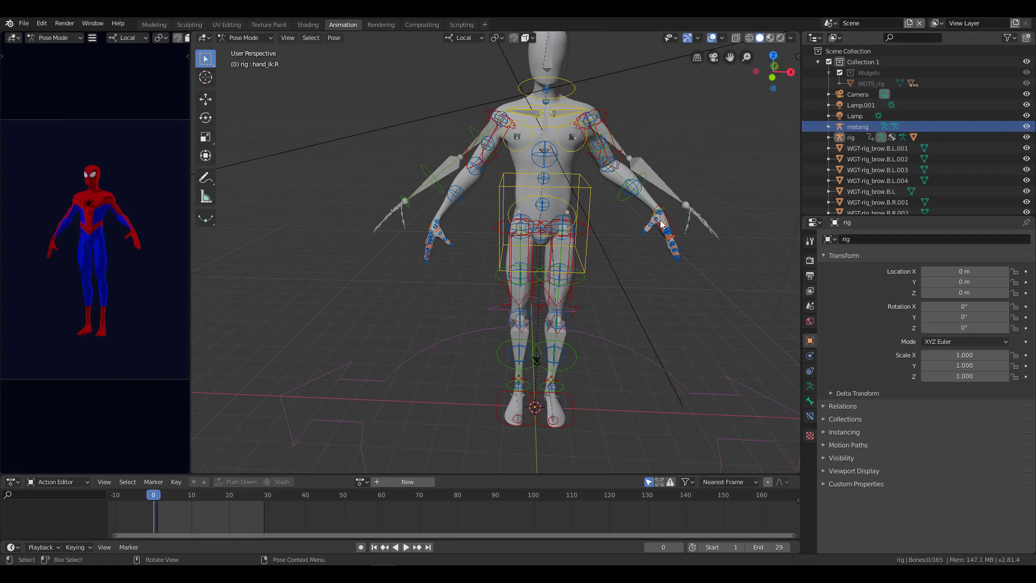
pyautogui.moveTo(662, 145); pyautogui.dragTo(585, 231, button='middle')
pyautogui.scroll(3, 496, 153)
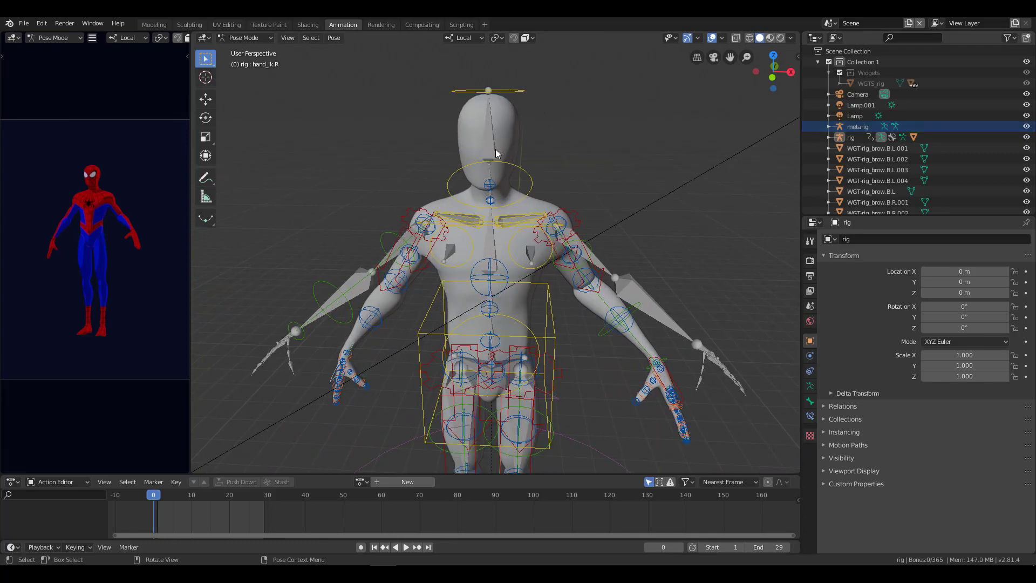
pyautogui.click(492, 157)
# Delete the metarig's head bone in Edit Mode and return to Object Mode.
pyautogui.hotkey('ctrl', 'Tab')
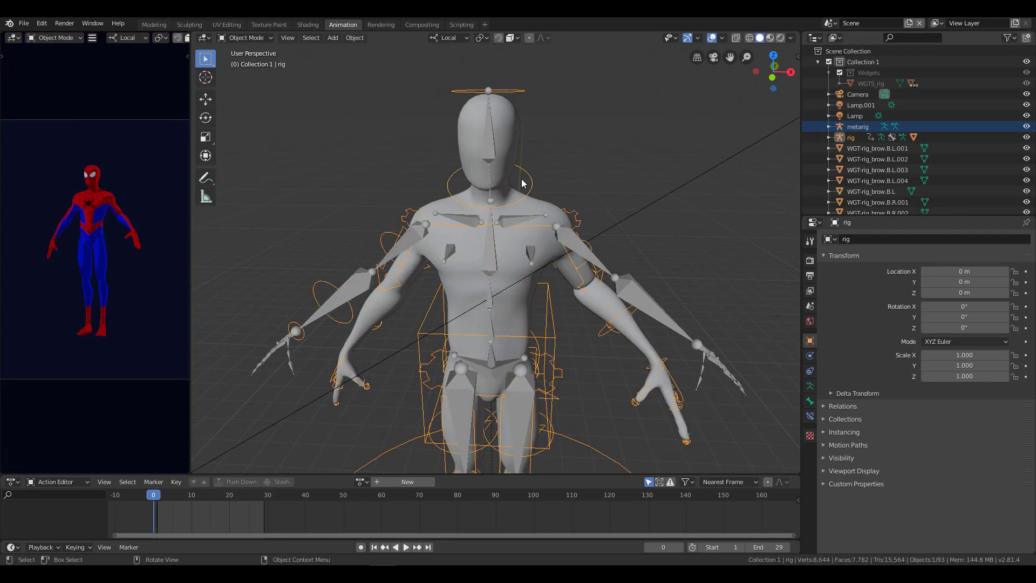
pyautogui.moveTo(533, 185); pyautogui.dragTo(457, 163, button='middle')
pyautogui.click(462, 140)
pyautogui.press('Tab')
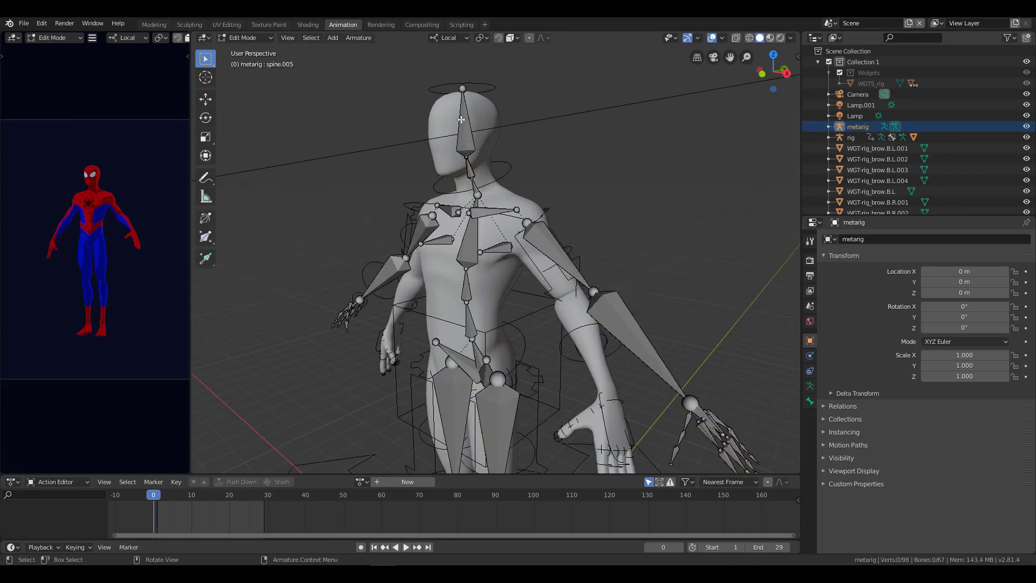
pyautogui.click(461, 120)
pyautogui.press('x')
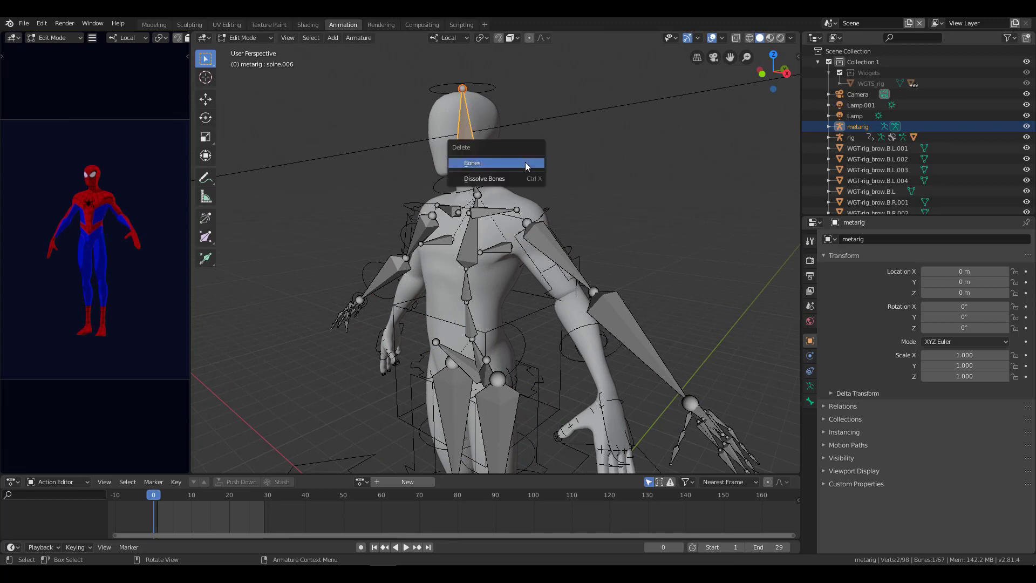
pyautogui.click(525, 162)
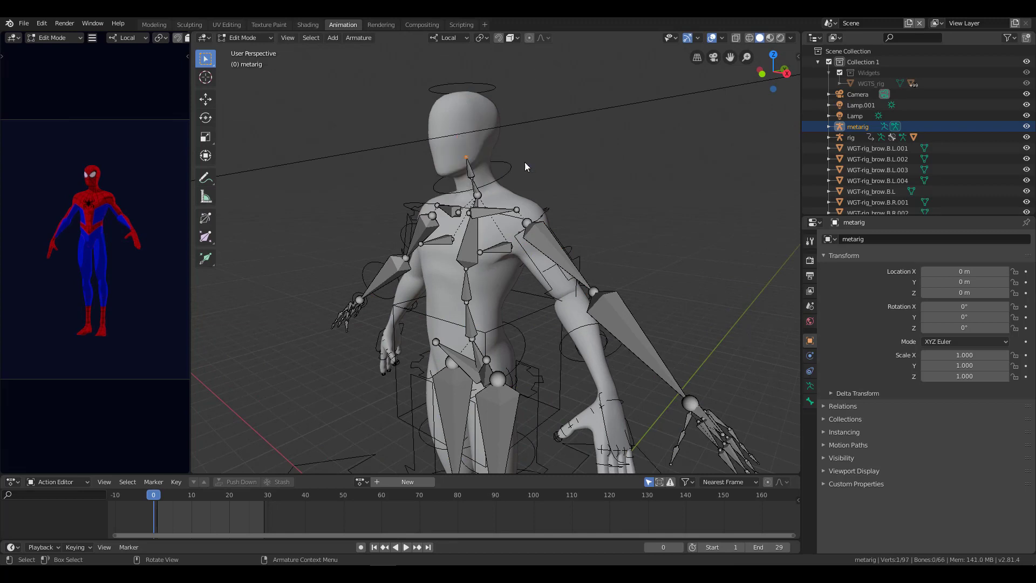
pyautogui.press('Tab')
# Regenerate the Rigify control rig from the edited metarig, then reselect and frame the metarig.
pyautogui.moveTo(522, 248); pyautogui.dragTo(562, 254, button='middle')
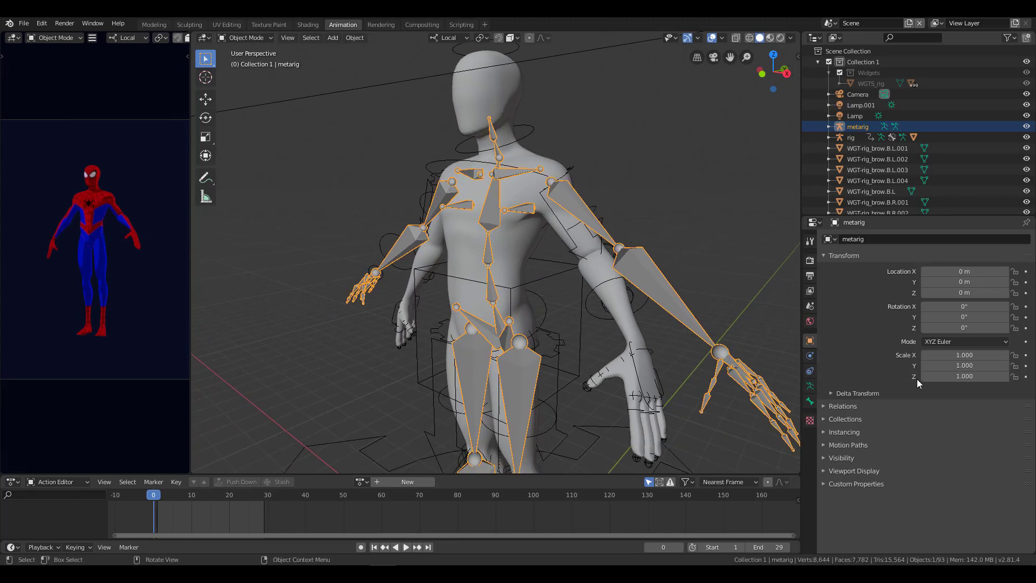
pyautogui.click(810, 386)
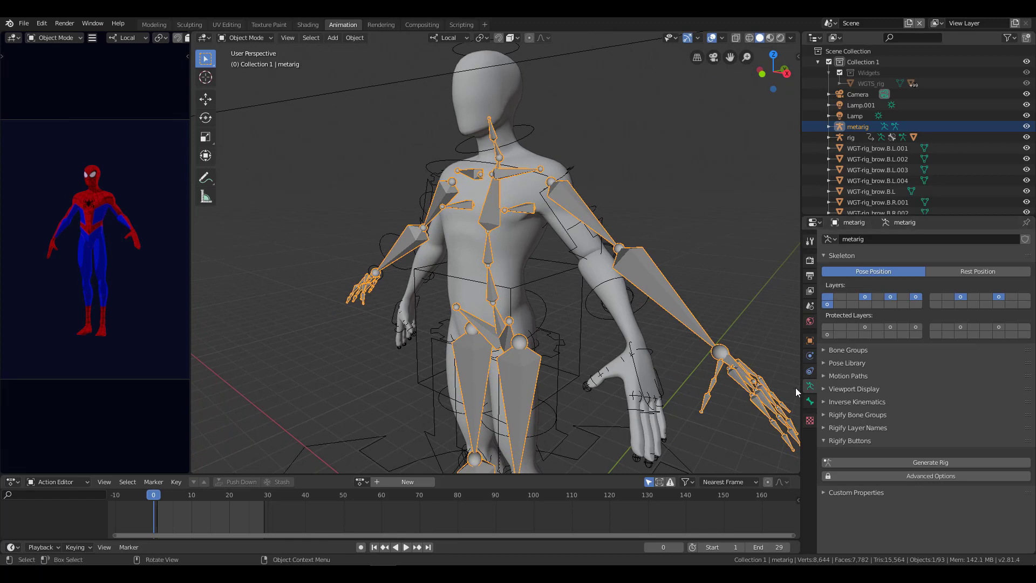
pyautogui.click(930, 462)
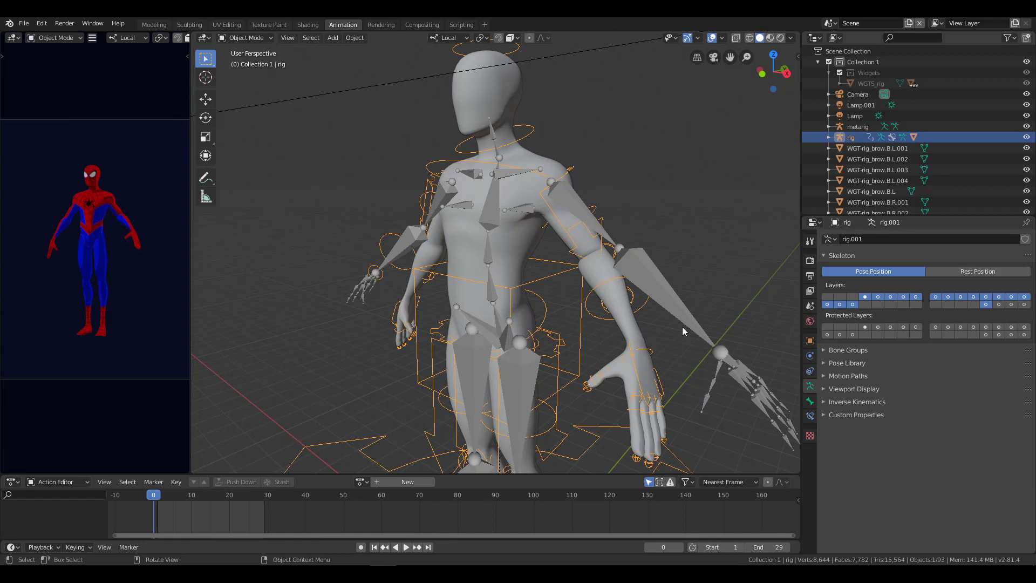
pyautogui.click(664, 289)
pyautogui.press('KP_Decimal')
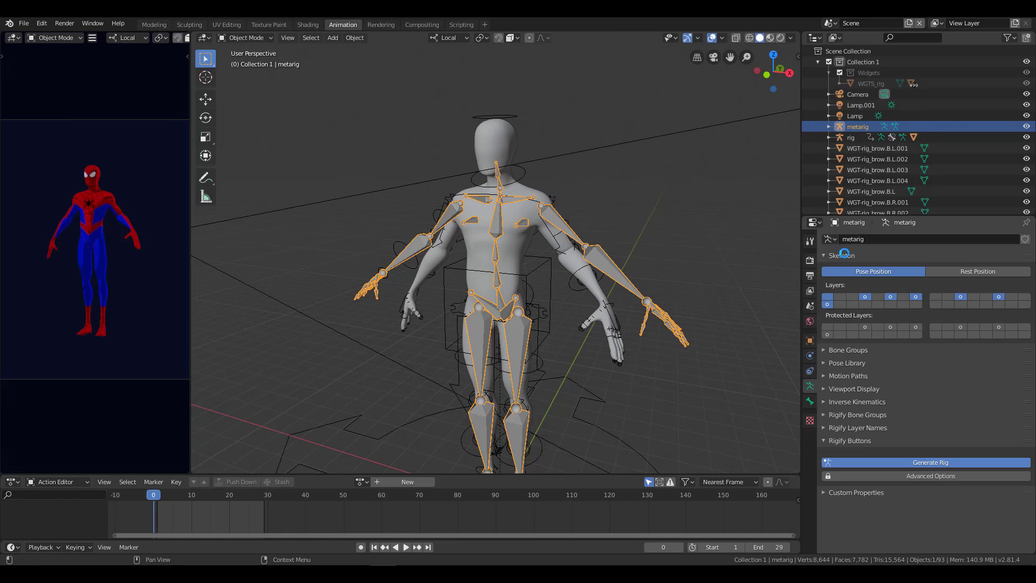
# Select the newly generated control rig.
pyautogui.scroll(2, 546, 336)
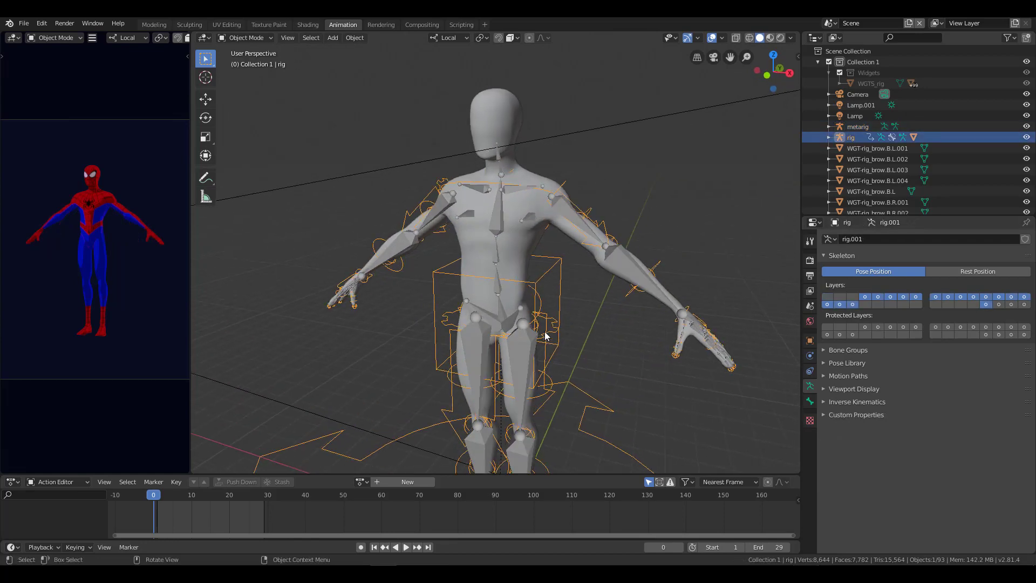
pyautogui.scroll(-2, 546, 336)
pyautogui.keyDown('shift'); pyautogui.moveTo(550, 331); pyautogui.dragTo(529, 241, button='middle'); pyautogui.keyUp('shift')
pyautogui.click(529, 241)
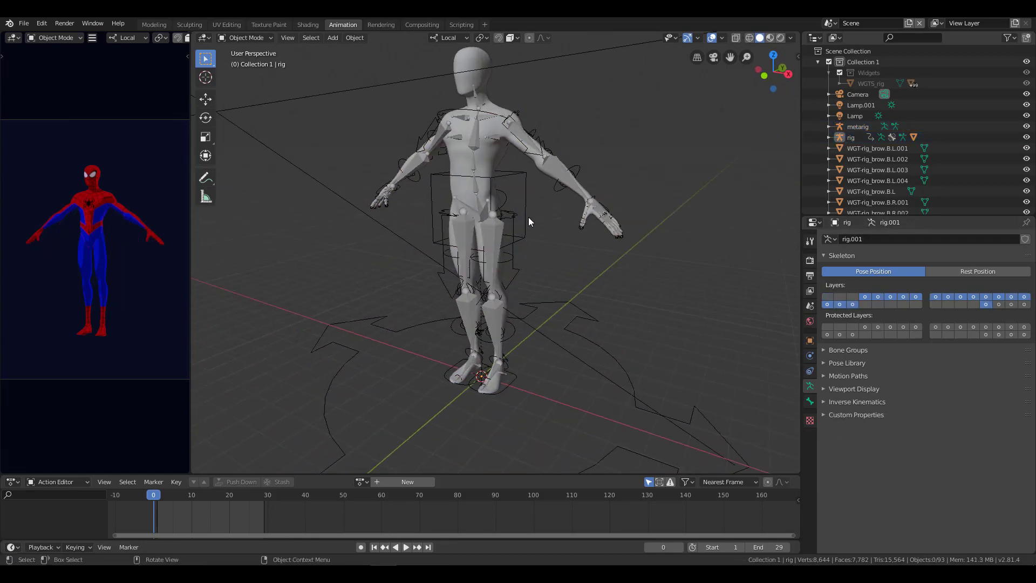
pyautogui.click(529, 221)
pyautogui.scroll(1, 539, 326)
pyautogui.scroll(3, 558, 324)
# In Pose Mode, rotate the left upper arm IK control.
pyautogui.hotkey('ctrl', 'Tab')
pyautogui.scroll(1, 588, 270)
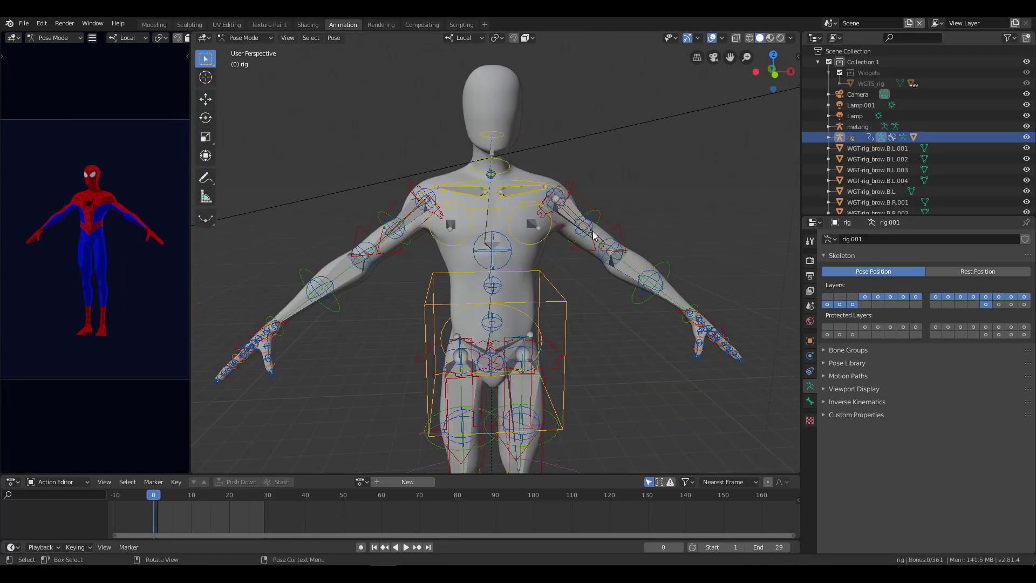
pyautogui.click(590, 209)
pyautogui.moveTo(590, 208); pyautogui.dragTo(576, 265, button='middle')
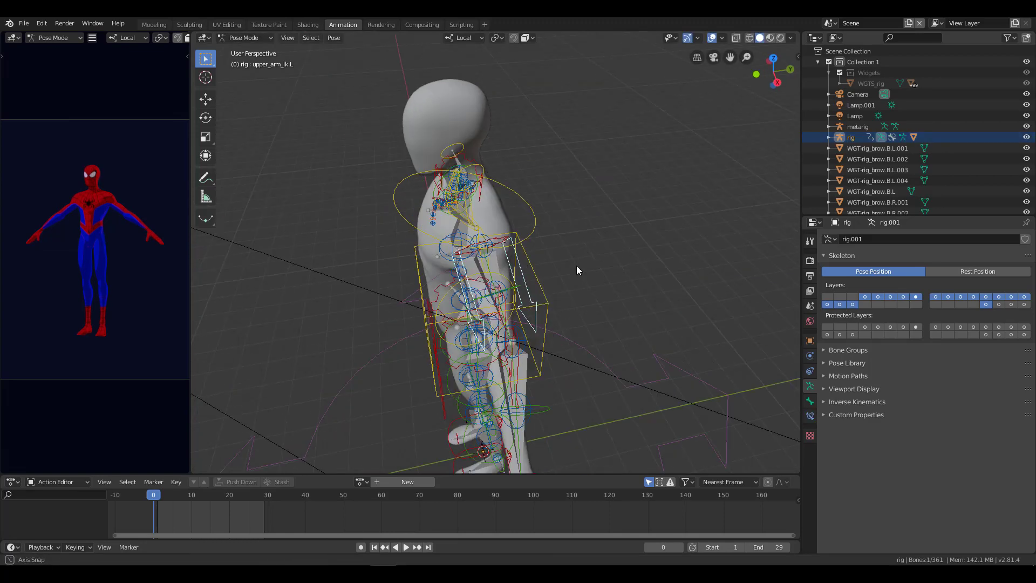
pyautogui.press('r')
pyautogui.press('Escape')
pyautogui.moveTo(569, 316); pyautogui.dragTo(519, 319, button='middle')
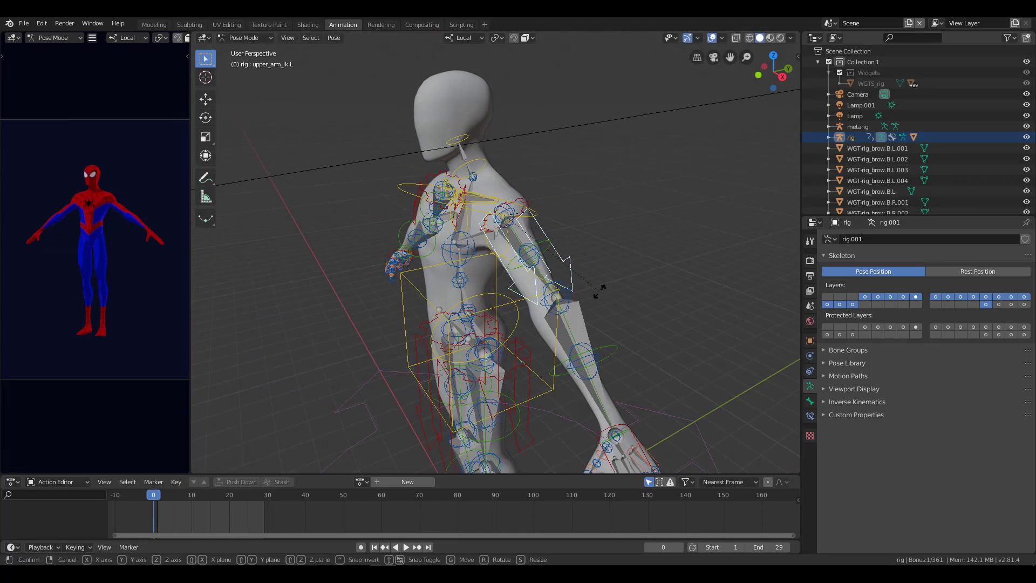
pyautogui.press('r')
pyautogui.press('r')
pyautogui.click(580, 336)
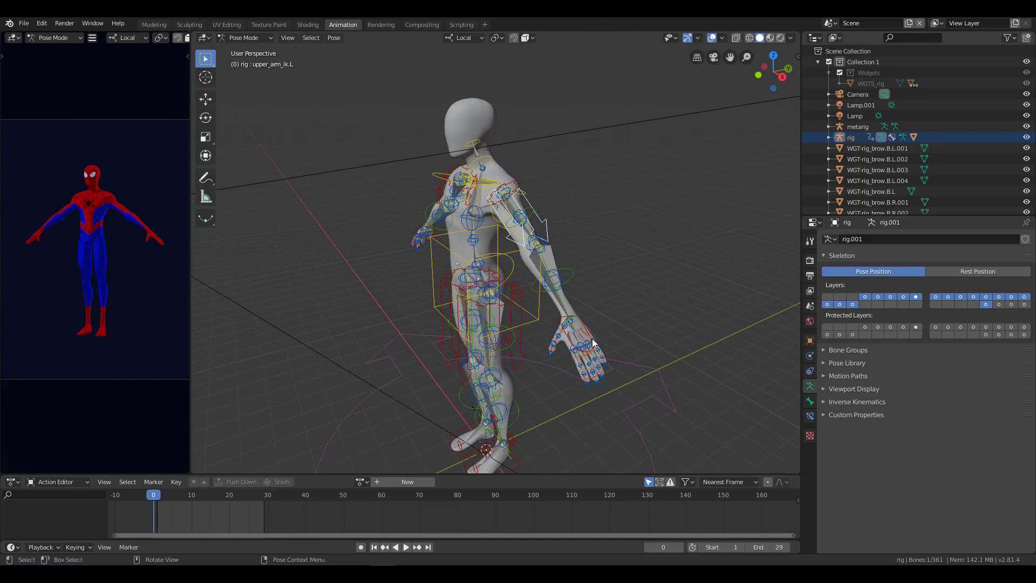
# Move the left hand IK control down near the hip, then undo it.
pyautogui.click(609, 363)
pyautogui.moveTo(609, 362); pyautogui.dragTo(597, 387, button='middle')
pyautogui.scroll(3, 597, 388)
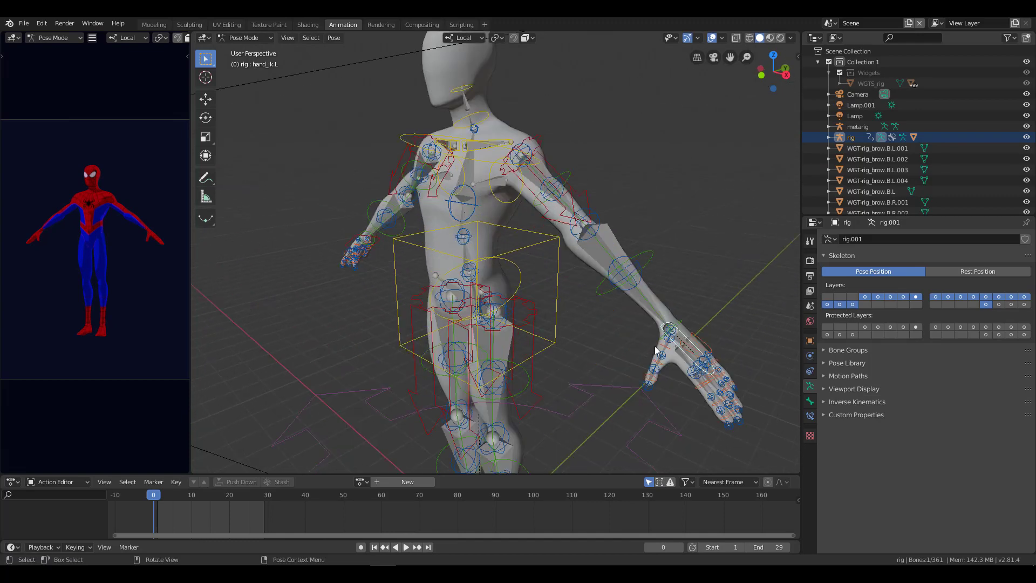
pyautogui.press('g')
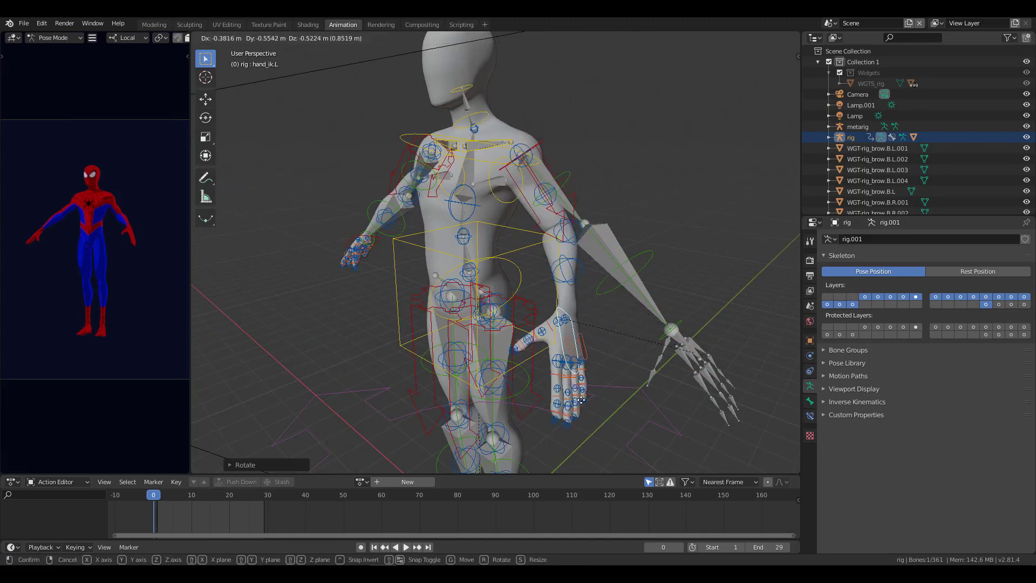
pyautogui.click(566, 351)
pyautogui.hotkey('ctrl', 'z')
# Select all rig bones and return to Object Mode.
pyautogui.scroll(-4, 577, 354)
pyautogui.moveTo(594, 359); pyautogui.dragTo(604, 345, button='middle')
pyautogui.press('a')
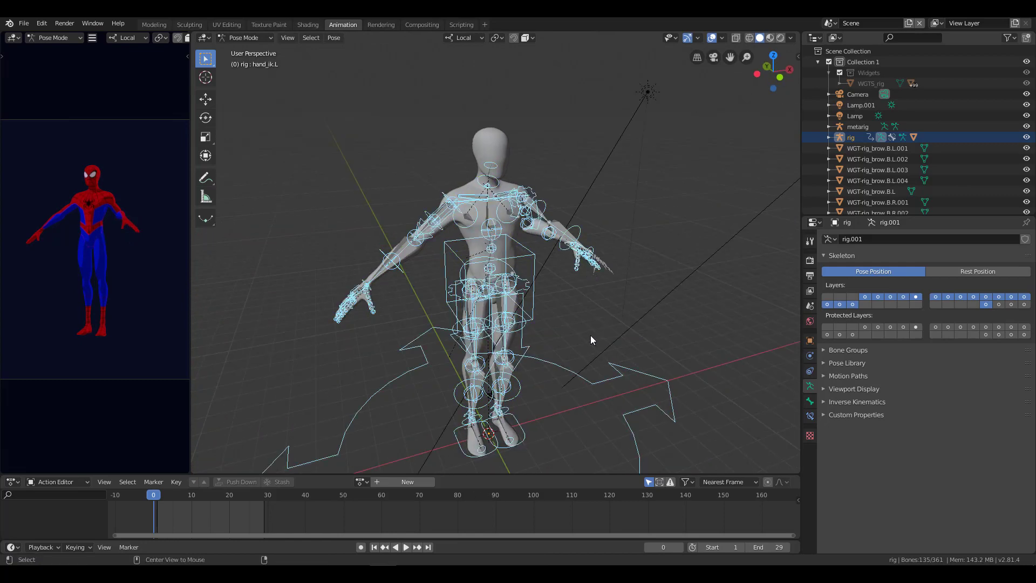
pyautogui.hotkey('ctrl', 'Tab')
pyautogui.moveTo(657, 322); pyautogui.dragTo(592, 303, button='middle')
# Delete the generated rig and edit the metarig's bones from a right-side view.
pyautogui.press('x')
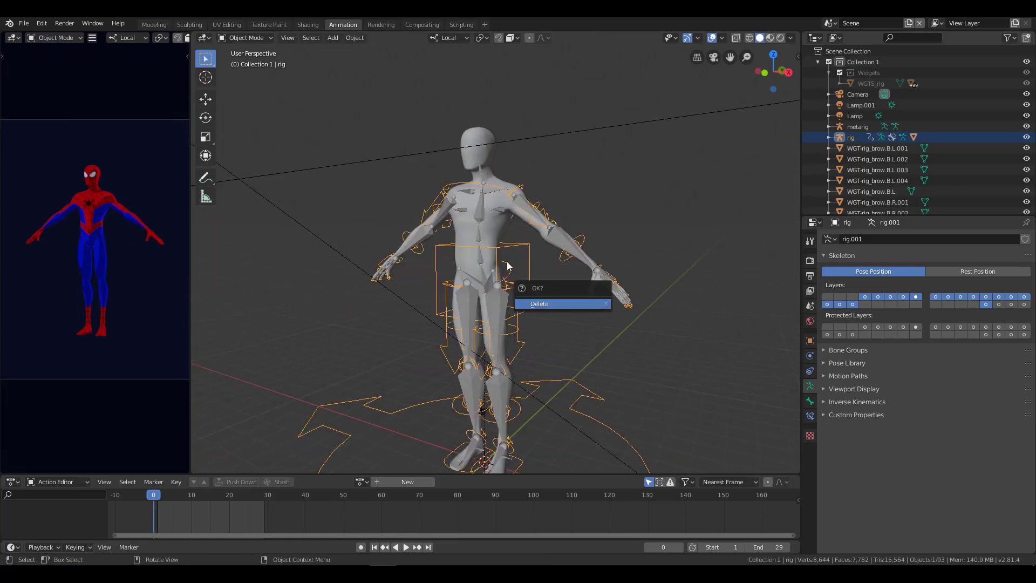
pyautogui.click(534, 301)
pyautogui.click(478, 216)
pyautogui.scroll(2, 486, 240)
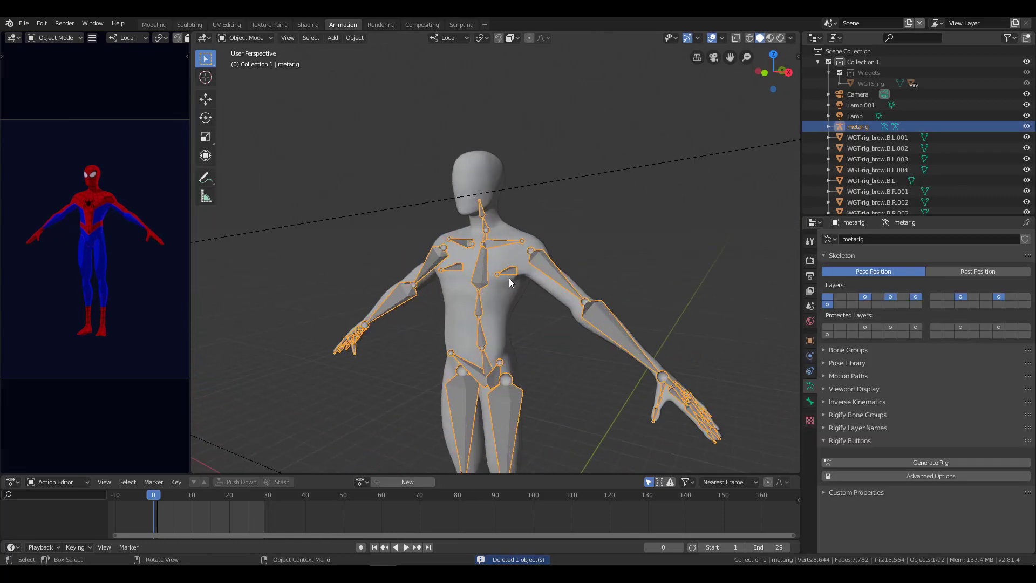
pyautogui.press('Tab')
pyautogui.press('KP_3')
# Extrude a new head bone from the neck tip up to the crown.
pyautogui.scroll(4, 475, 227)
pyautogui.scroll(2, 486, 302)
pyautogui.click(479, 301)
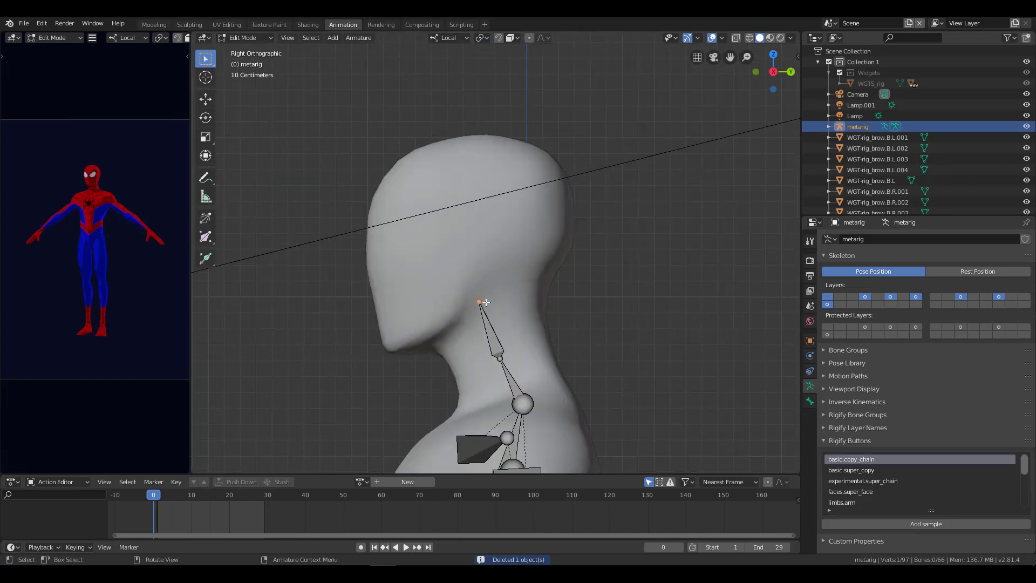
pyautogui.scroll(1, 486, 302)
pyautogui.press('e')
pyautogui.click(475, 128)
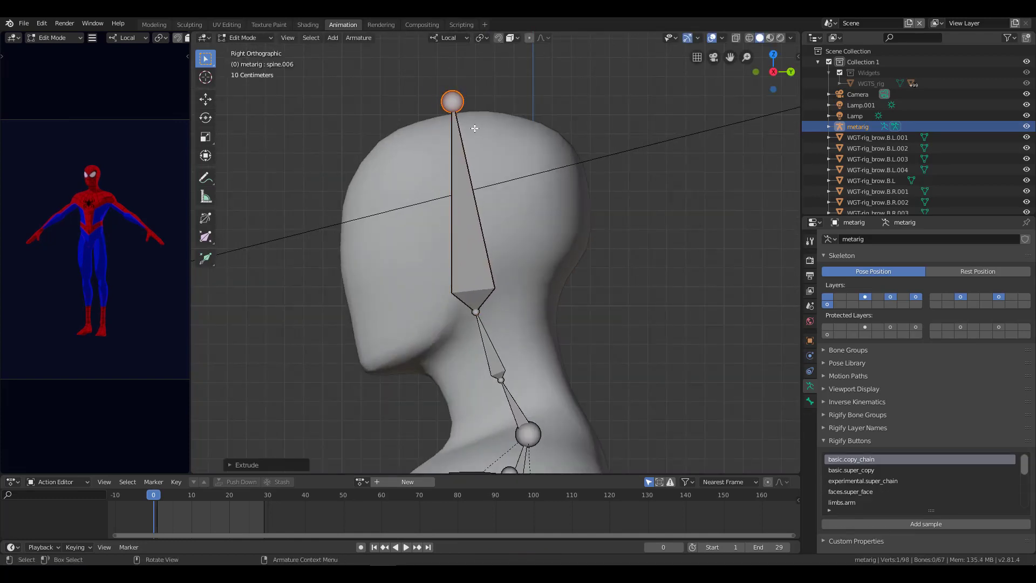
pyautogui.press('a')
pyautogui.moveTo(475, 128); pyautogui.dragTo(496, 259, button='middle')
pyautogui.click(477, 232)
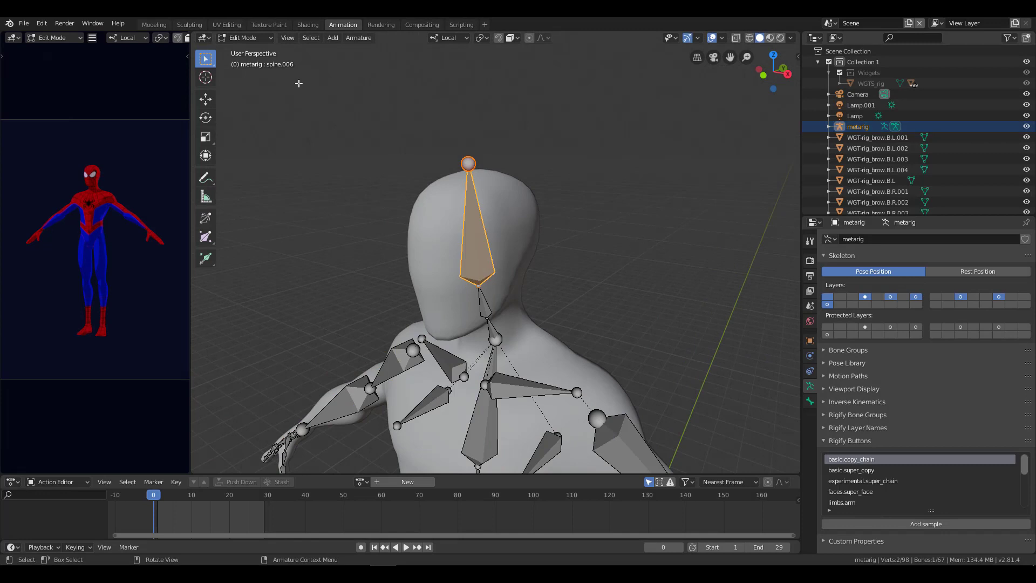
# Return to Object Mode and frame the figure in front view.
pyautogui.press('Tab')
pyautogui.moveTo(520, 288)
pyautogui.mouseDown(button='middle')
pyautogui.moveTo(561, 324)
pyautogui.moveTo(533, 228)
pyautogui.mouseUp(button='middle')
pyautogui.scroll(-3, 584, 352)
pyautogui.click(584, 352)
pyautogui.press('KP_1')
pyautogui.scroll(-3, 583, 326)
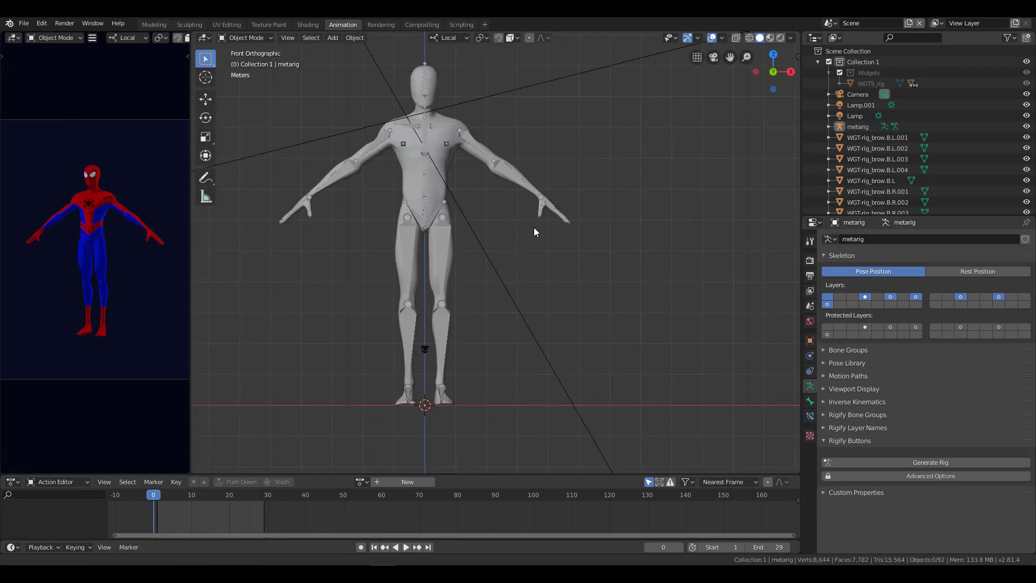
pyautogui.keyDown('shift'); pyautogui.click(445, 257); pyautogui.keyUp('shift')
pyautogui.keyDown('shift'); pyautogui.moveTo(549, 300); pyautogui.dragTo(540, 250, button='middle'); pyautogui.keyUp('shift')
pyautogui.click(561, 262)
# Add a Horse meta-rig to the scene, then delete it.
pyautogui.hotkey('shift', 'a')
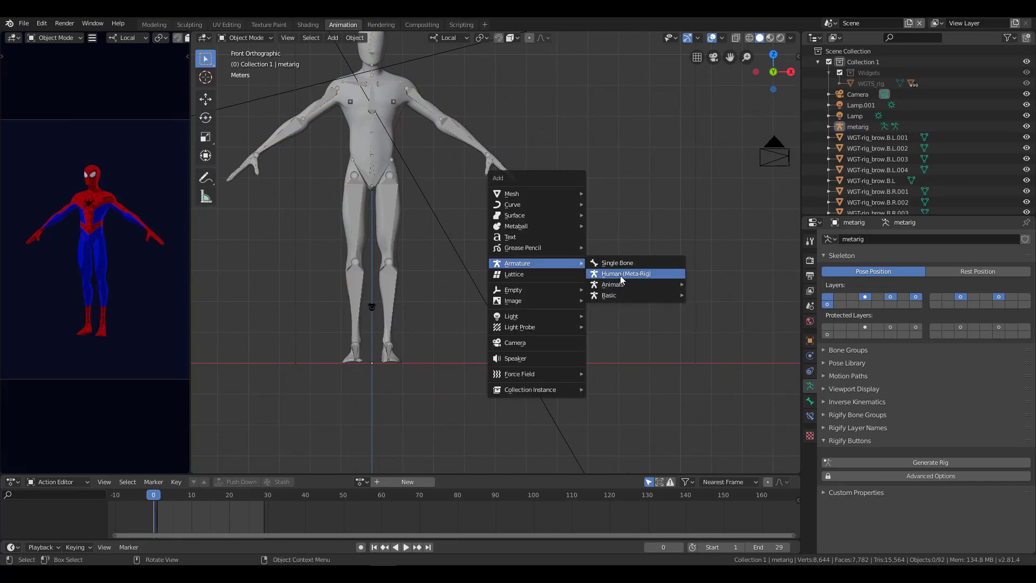
pyautogui.moveTo(613, 283)
pyautogui.click(734, 316)
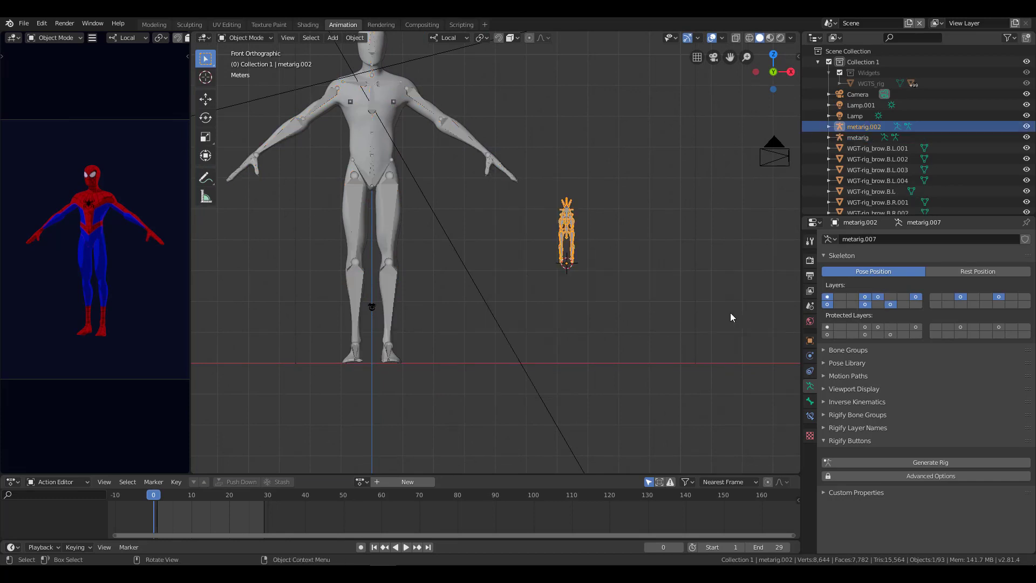
pyautogui.scroll(2, 730, 313)
pyautogui.moveTo(674, 257)
pyautogui.mouseDown(button='middle')
pyautogui.moveTo(542, 267)
pyautogui.moveTo(542, 255)
pyautogui.mouseUp(button='middle')
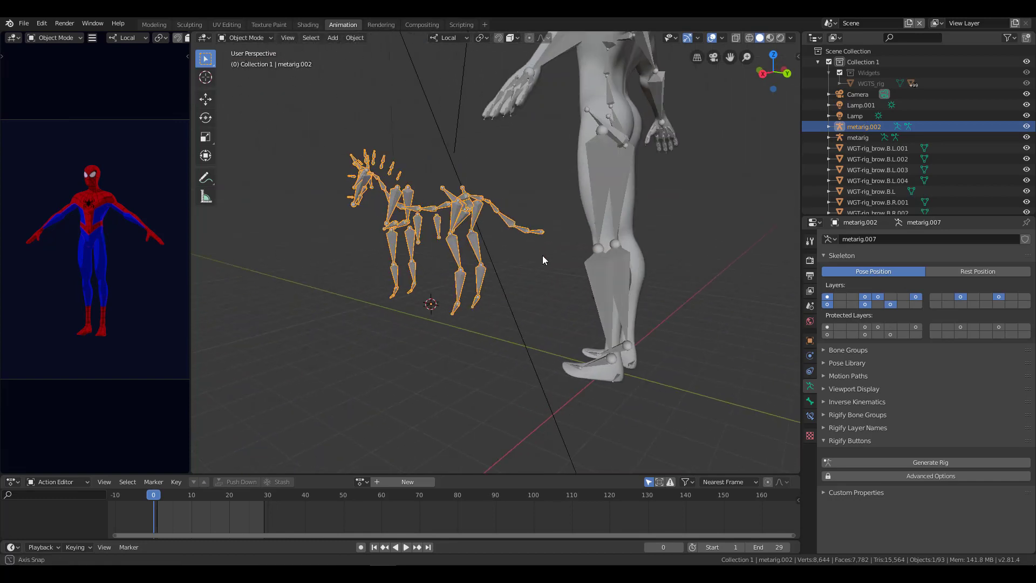
pyautogui.press('x')
pyautogui.click(545, 255)
# Select the human metarig and generate the control rig from it.
pyautogui.hotkey('shift', 'a')
pyautogui.moveTo(495, 254)
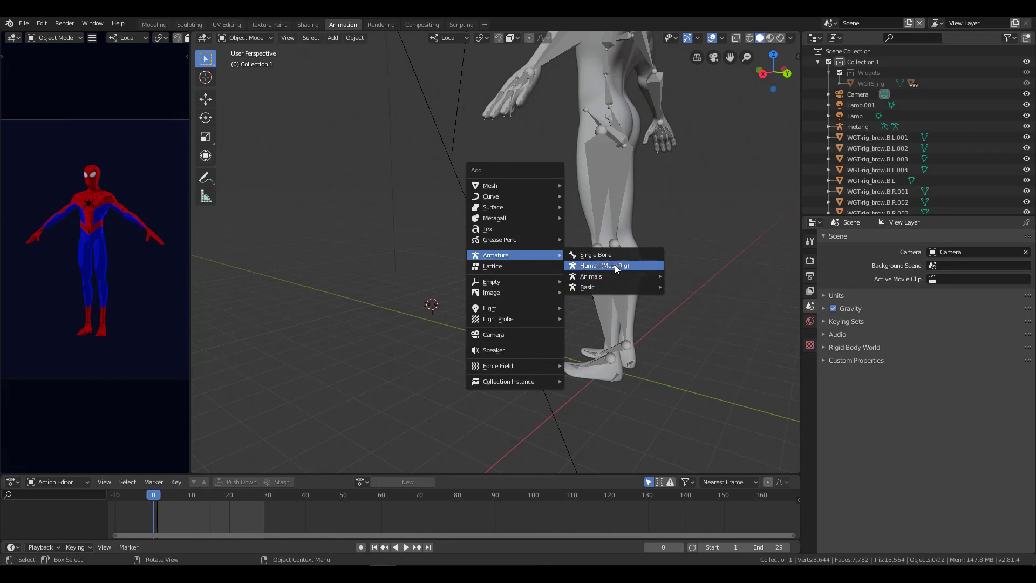
pyautogui.moveTo(749, 269)
pyautogui.mouseDown(button='middle')
pyautogui.moveTo(494, 302)
pyautogui.moveTo(673, 297)
pyautogui.moveTo(591, 288)
pyautogui.moveTo(620, 295)
pyautogui.moveTo(561, 238)
pyautogui.moveTo(601, 277)
pyautogui.moveTo(678, 298)
pyautogui.moveTo(607, 263)
pyautogui.moveTo(578, 290)
pyautogui.moveTo(615, 315)
pyautogui.moveTo(540, 317)
pyautogui.moveTo(564, 316)
pyautogui.mouseUp(button='middle')
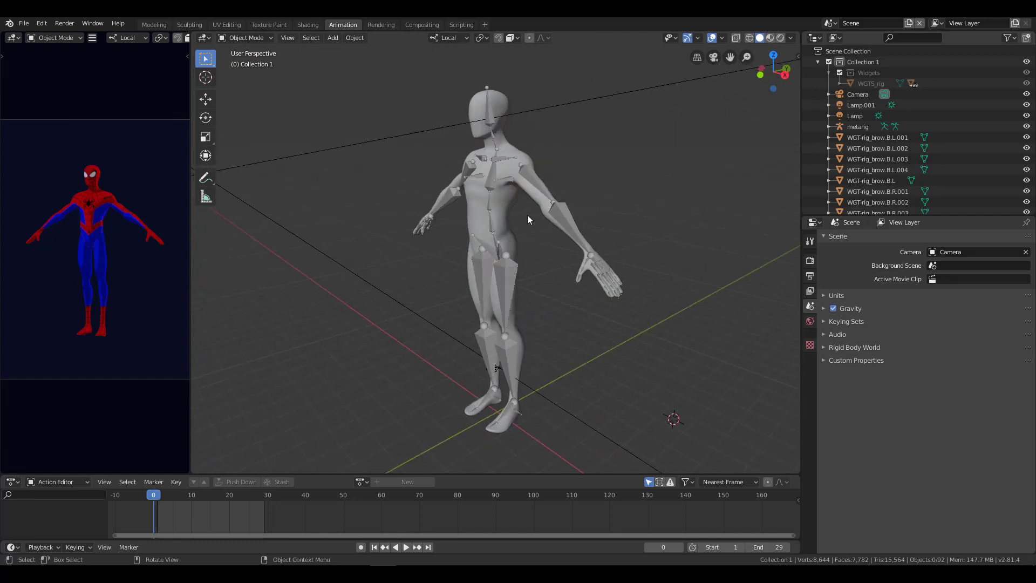
pyautogui.click(565, 218)
pyautogui.moveTo(566, 218); pyautogui.dragTo(598, 223, button='middle')
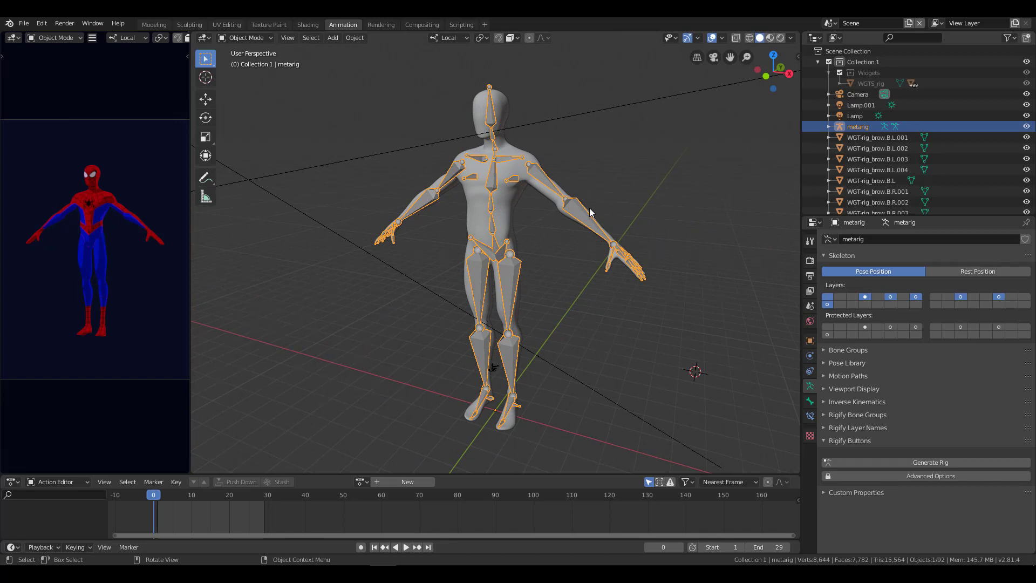
pyautogui.click(912, 463)
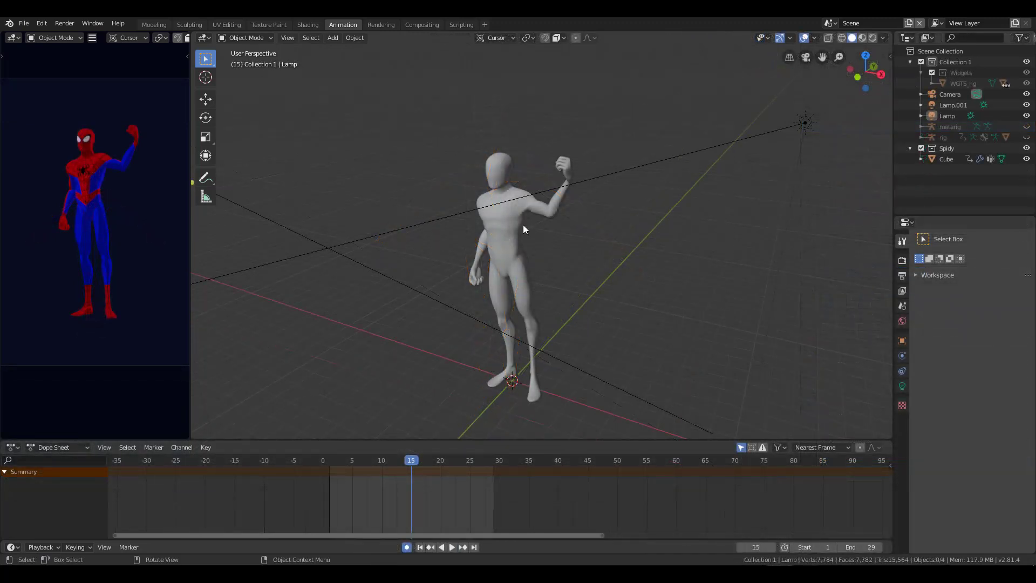
# Scrub the timeline to preview the pose up to frame 15, orbiting around the figure.
pyautogui.moveTo(575, 312); pyautogui.dragTo(553, 293, button='middle')
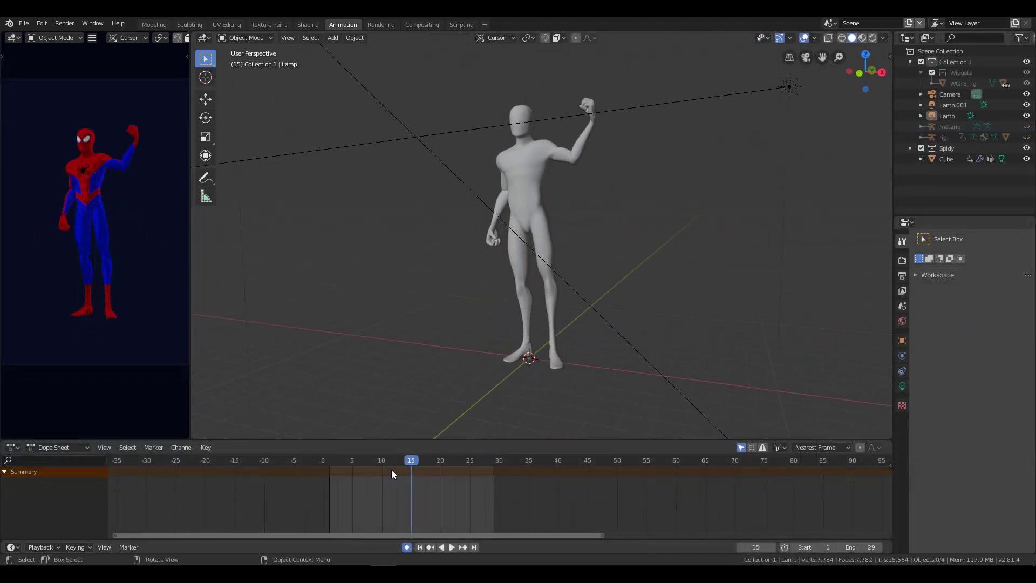
pyautogui.moveTo(362, 462); pyautogui.dragTo(405, 375)
pyautogui.moveTo(563, 194)
pyautogui.mouseDown(button='middle')
pyautogui.moveTo(416, 216)
pyautogui.moveTo(558, 208)
pyautogui.mouseUp(button='middle')
pyautogui.scroll(3, 558, 209)
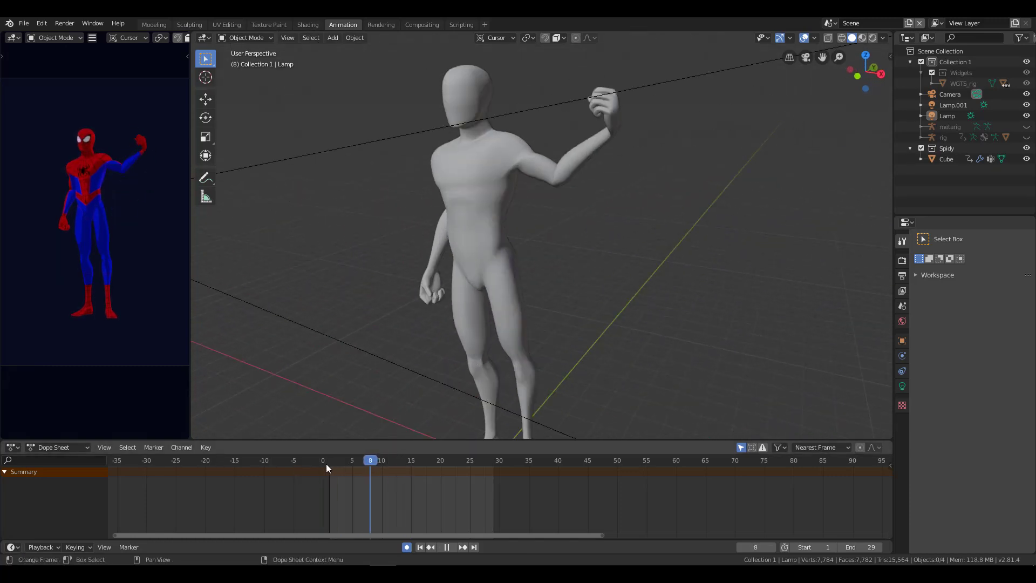
pyautogui.moveTo(384, 458); pyautogui.dragTo(410, 460)
pyautogui.scroll(-3, 601, 312)
pyautogui.keyDown('shift'); pyautogui.moveTo(601, 312); pyautogui.dragTo(563, 300, button='middle'); pyautogui.keyUp('shift')
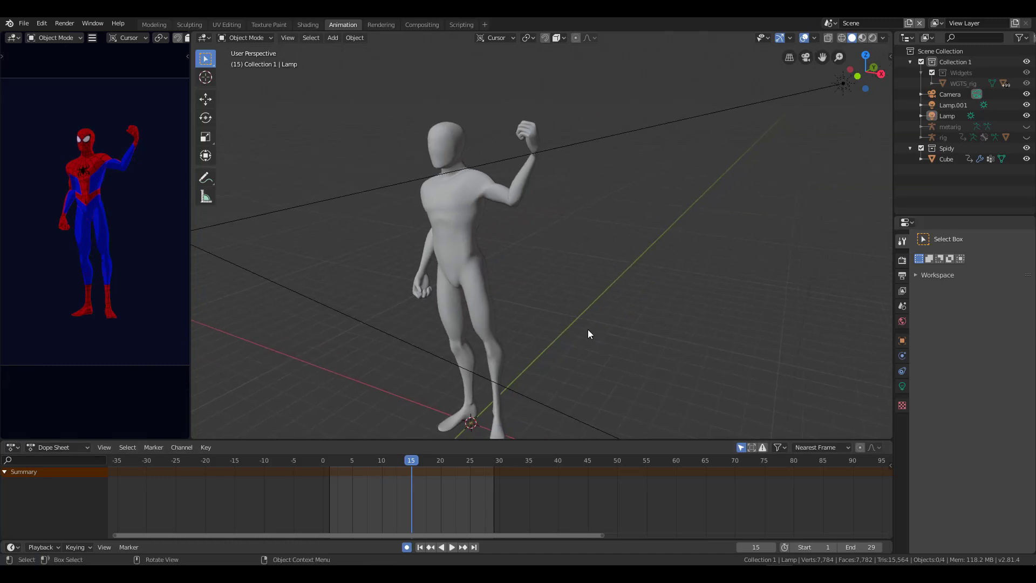
pyautogui.moveTo(587, 329)
pyautogui.keyDown('shift'); pyautogui.mouseDown(button='middle')
pyautogui.moveTo(586, 352)
pyautogui.moveTo(526, 310)
pyautogui.moveTo(606, 281)
pyautogui.mouseUp(button='middle'); pyautogui.keyUp('shift')
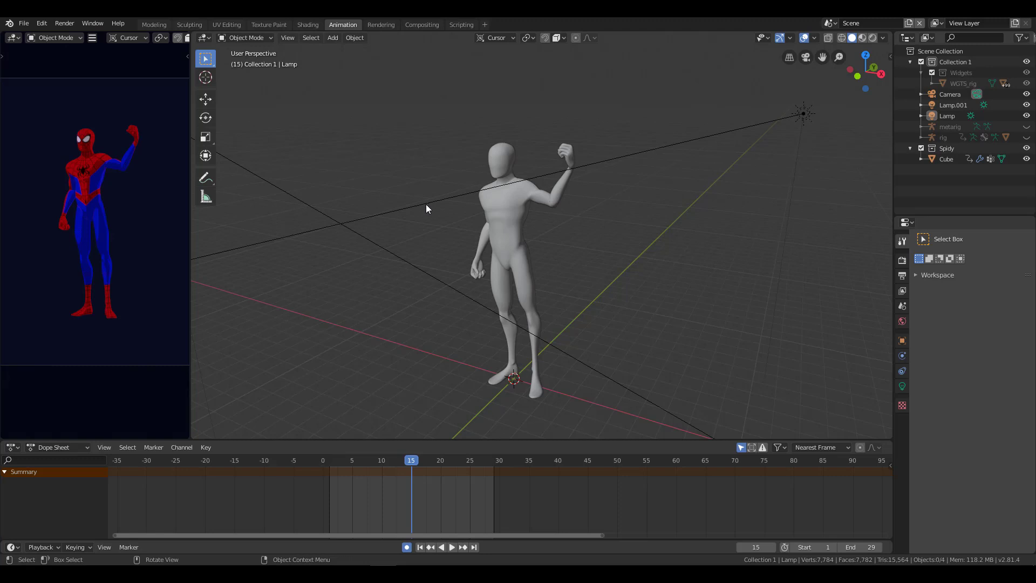
pyautogui.click(23, 24)
pyautogui.moveTo(49, 35)
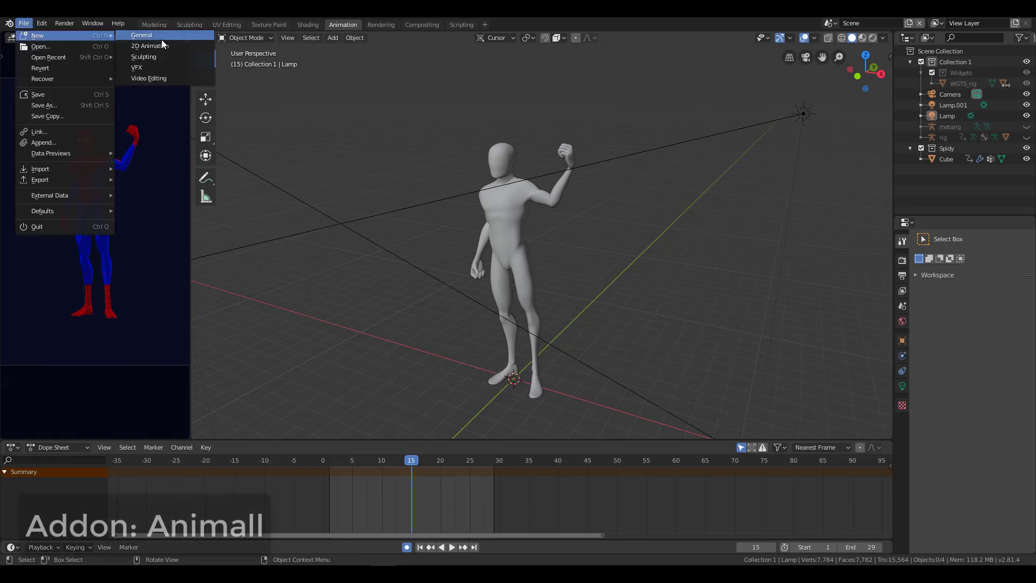
# Start a new General file without saving Spidy2 and delete the default cube.
pyautogui.click(163, 43)
pyautogui.click(528, 306)
pyautogui.moveTo(539, 313)
pyautogui.mouseDown(button='middle')
pyautogui.moveTo(575, 339)
pyautogui.moveTo(514, 324)
pyautogui.moveTo(588, 291)
pyautogui.moveTo(523, 296)
pyautogui.mouseUp(button='middle')
pyautogui.press('x')
pyautogui.click(523, 319)
# Add a Suzanne monkey head, raise it along Z, and shade it smooth.
pyautogui.hotkey('shift', 'a')
pyautogui.click(651, 371)
pyautogui.press('g')
pyautogui.press('z')
pyautogui.click(506, 132)
pyautogui.rightClick(476, 201)
pyautogui.moveTo(506, 131)
pyautogui.mouseDown(button='middle')
pyautogui.moveTo(475, 200)
pyautogui.moveTo(490, 307)
pyautogui.mouseUp(button='middle')
pyautogui.click(475, 200)
# Add a Subdivision Surface modifier to Suzanne.
pyautogui.click(865, 341)
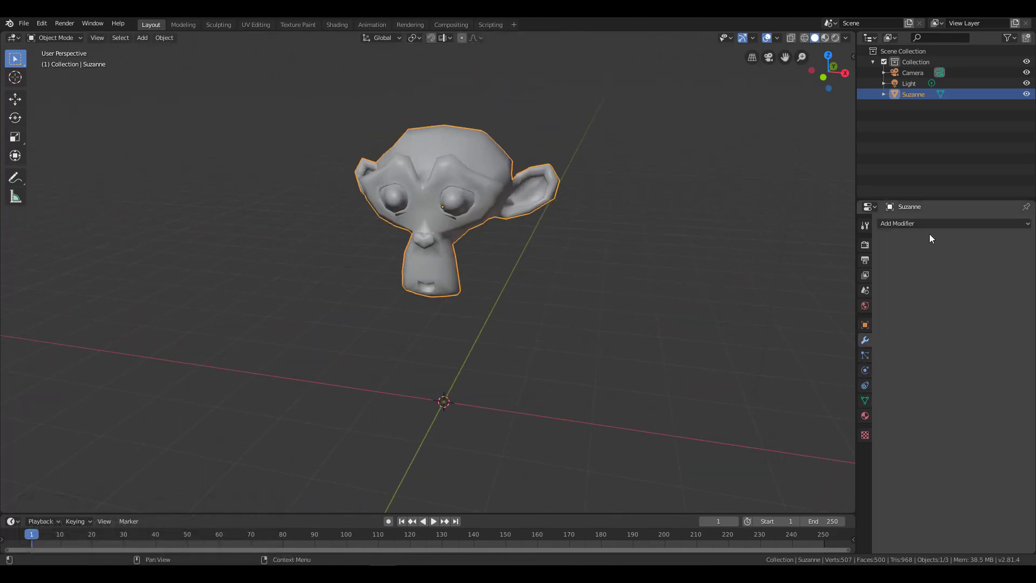
pyautogui.click(940, 223)
pyautogui.click(849, 400)
pyautogui.moveTo(561, 372); pyautogui.dragTo(518, 326, button='middle')
pyautogui.click(539, 343)
# Search Preferences add-ons for 'animall' and confirm Animation: AnimAll is enabled.
pyautogui.press('F4')
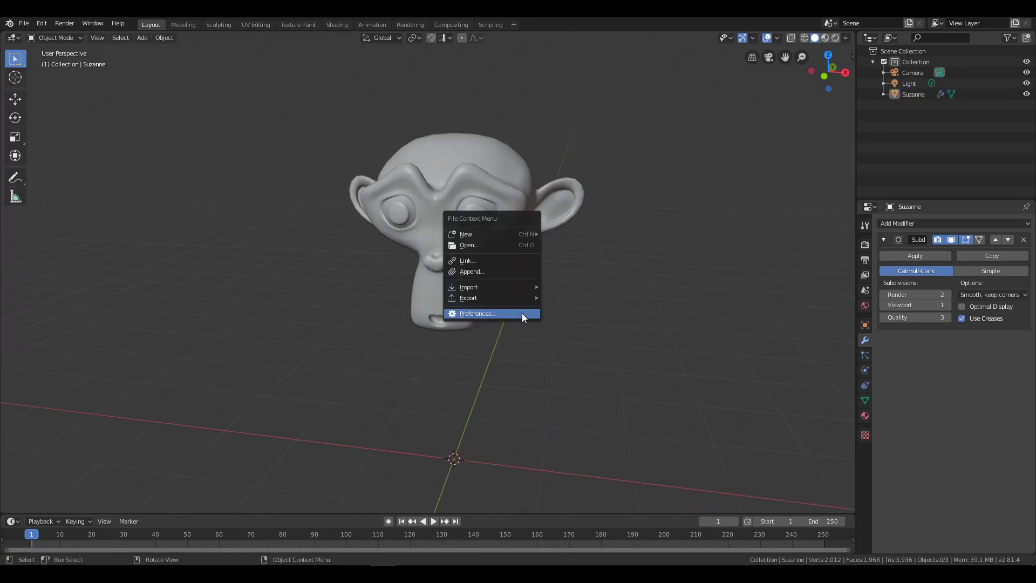
pyautogui.click(524, 318)
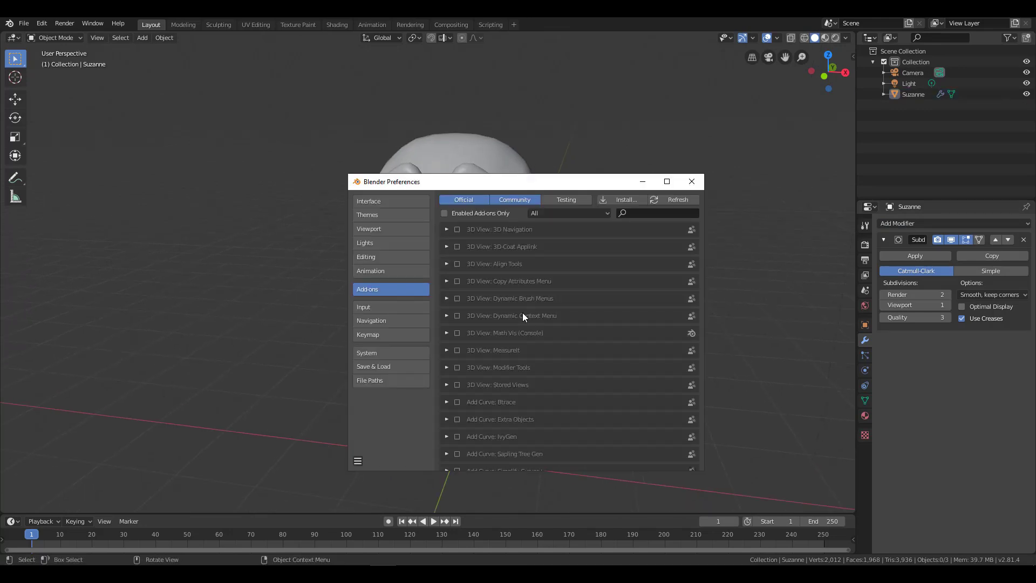
pyautogui.click(631, 213)
pyautogui.write('anima')
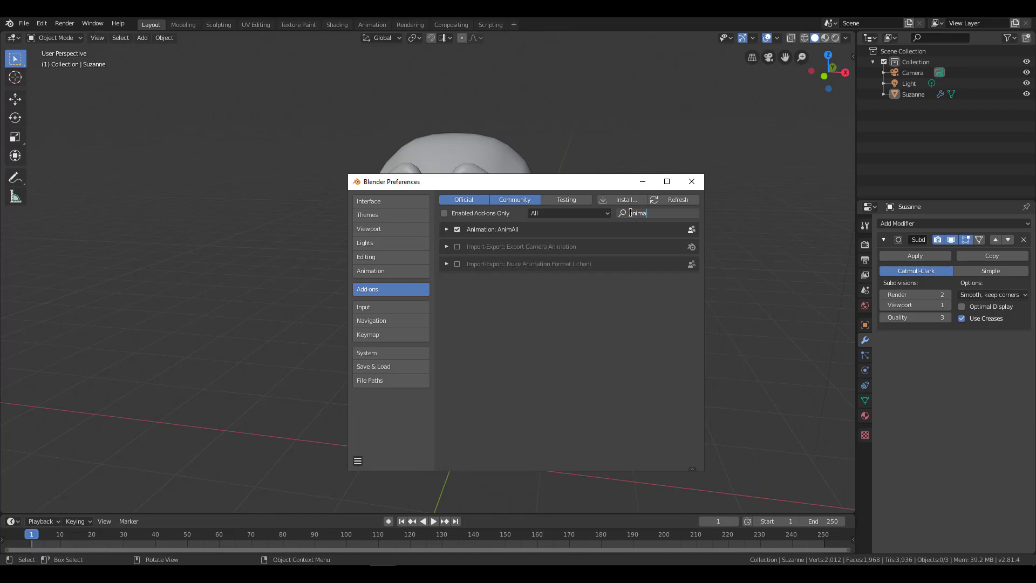
pyautogui.write('ll')
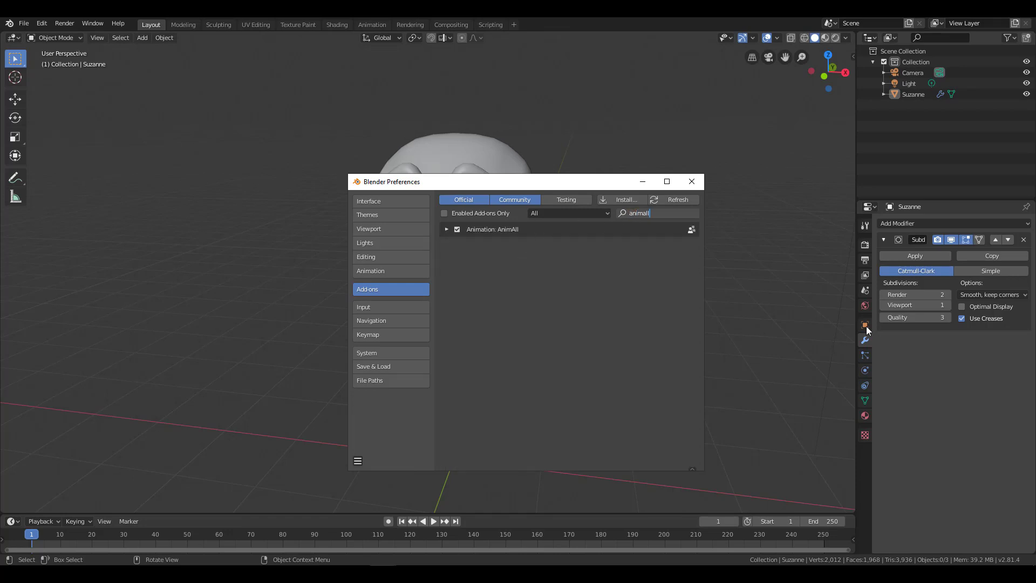
pyautogui.click(454, 249)
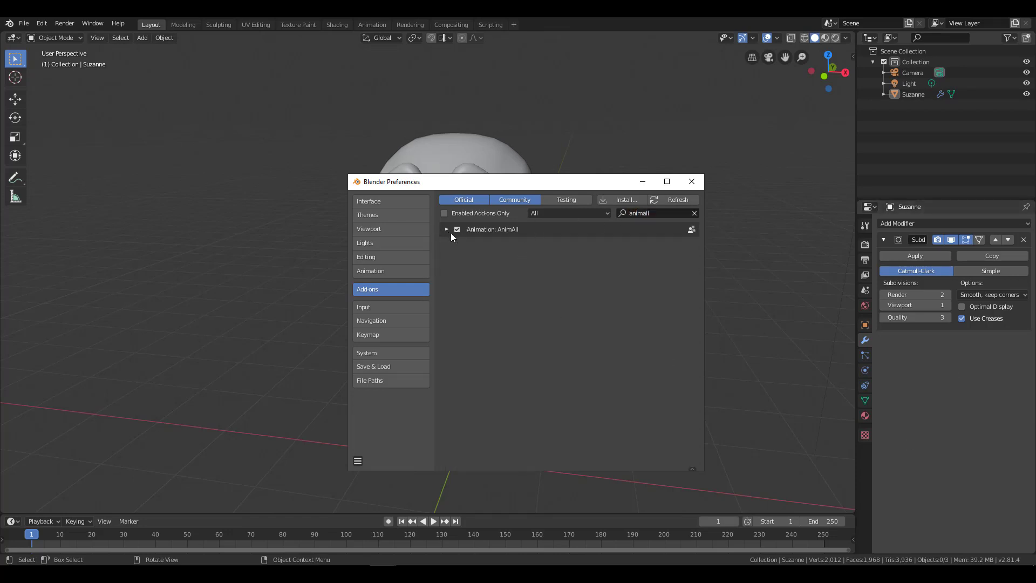
pyautogui.click(447, 229)
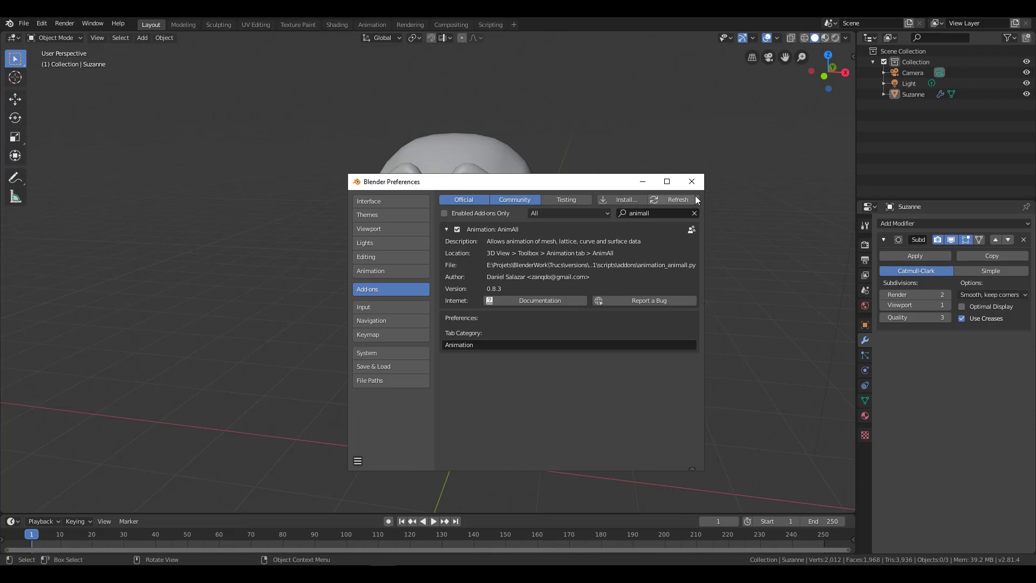
# Close Preferences and show the AnimAll panel in the viewport sidebar.
pyautogui.click(691, 181)
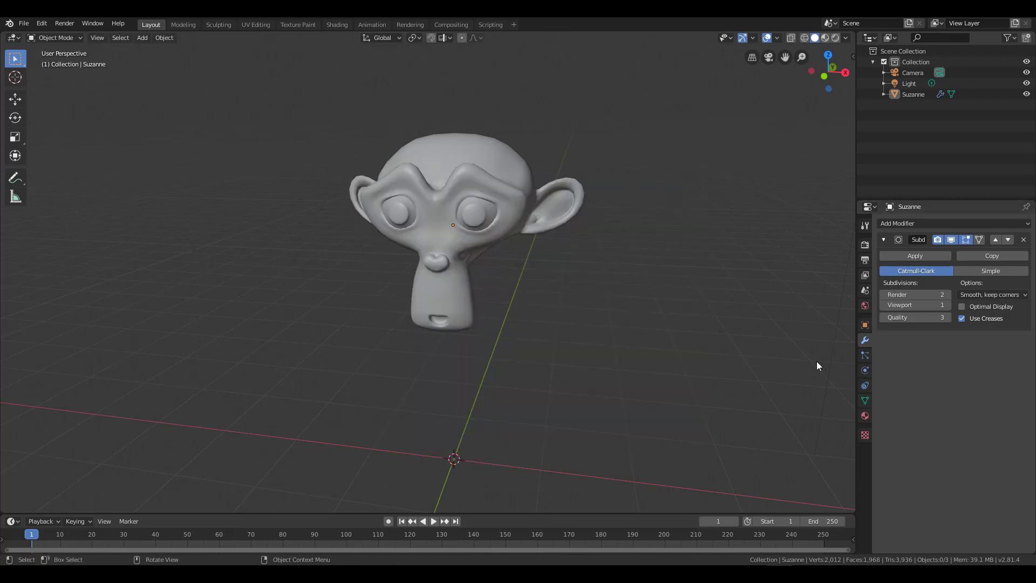
pyautogui.press('n')
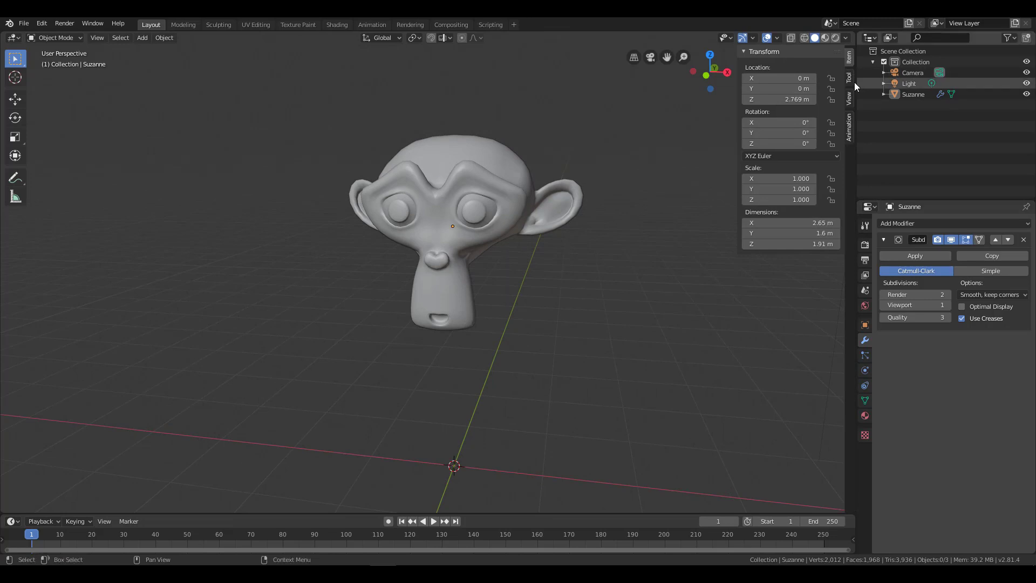
pyautogui.click(849, 127)
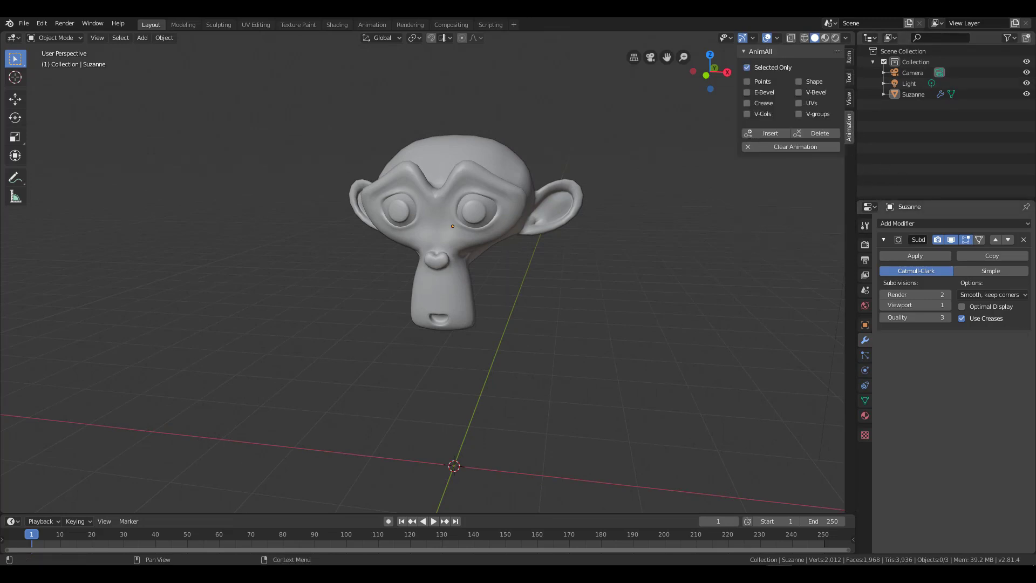
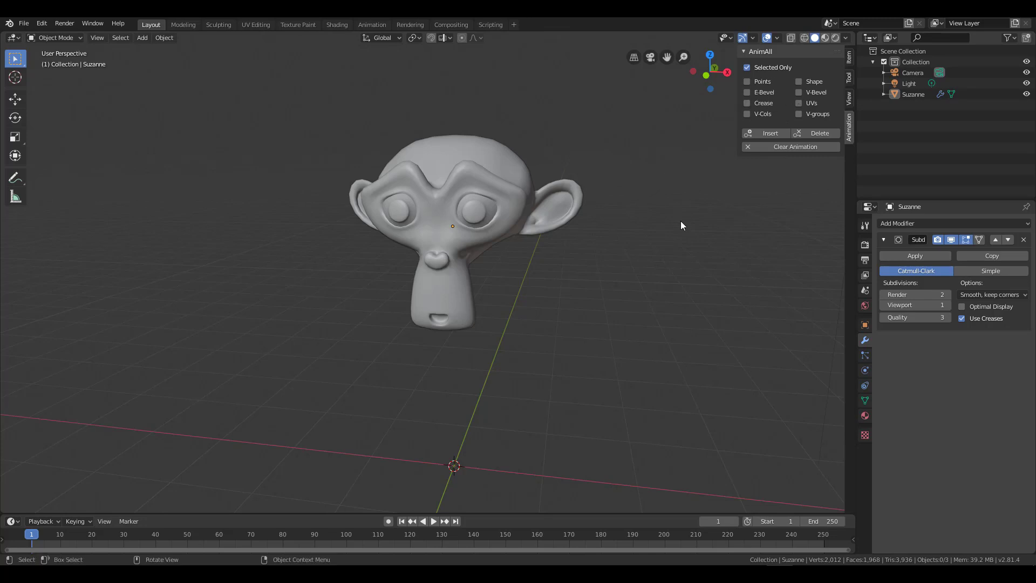
# Select Suzanne and add Basis and Key 1 shape keys in her mesh data.
pyautogui.moveTo(512, 302); pyautogui.dragTo(515, 254, button='middle')
pyautogui.click(516, 254)
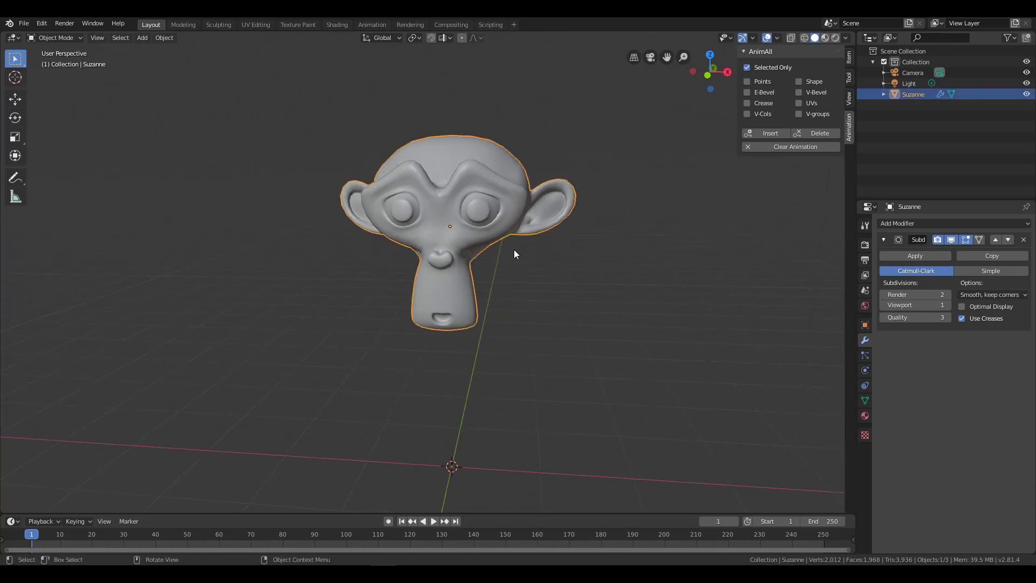
pyautogui.click(866, 403)
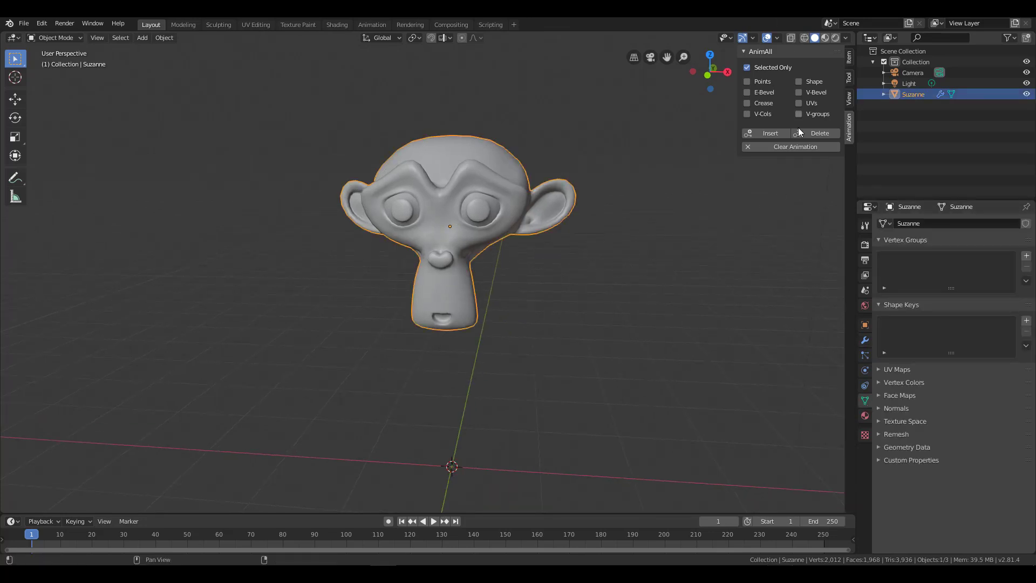
pyautogui.click(1027, 321)
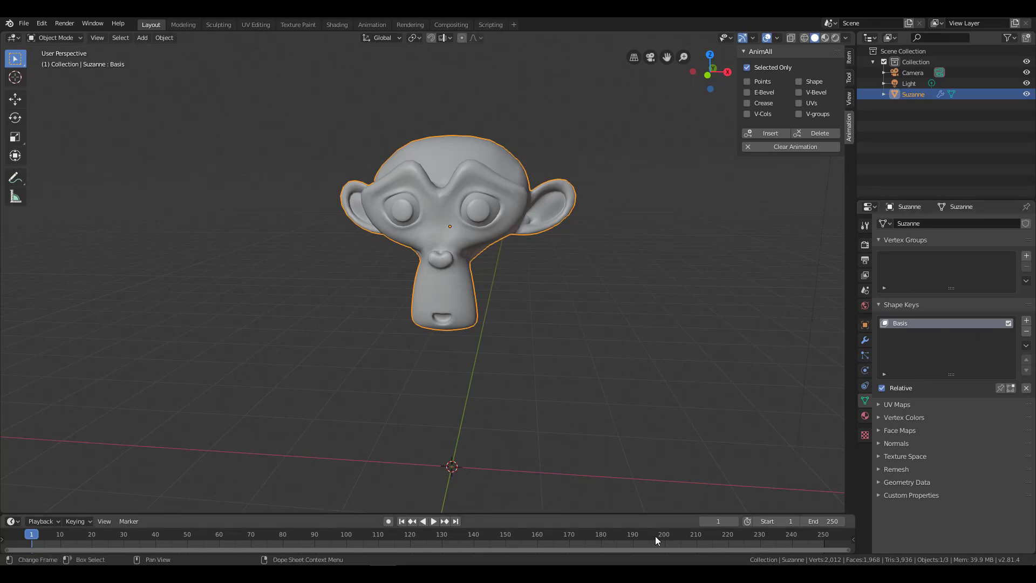
pyautogui.moveTo(667, 513); pyautogui.dragTo(667, 432)
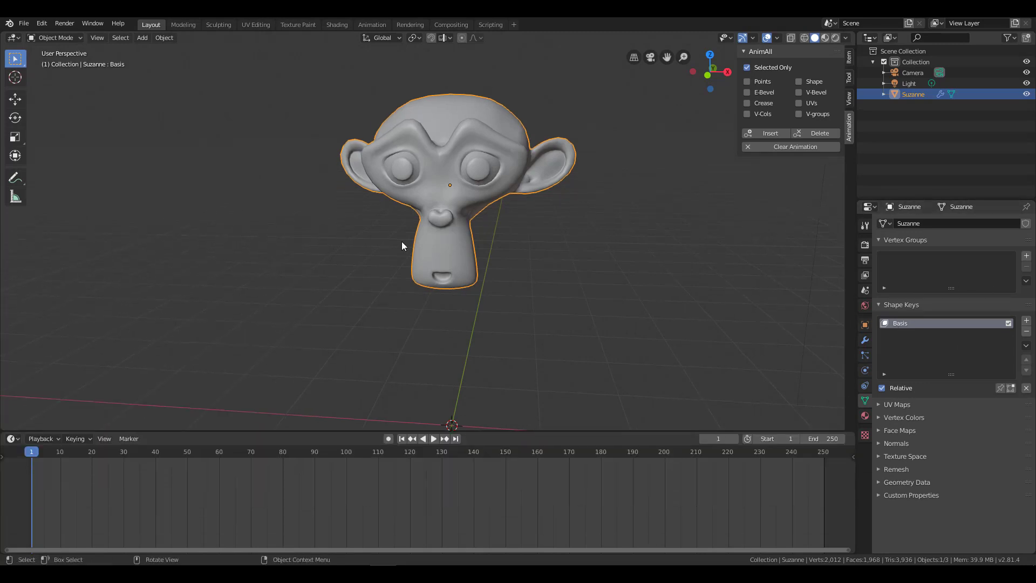
pyautogui.keyDown('shift'); pyautogui.moveTo(508, 200); pyautogui.dragTo(530, 230, button='middle'); pyautogui.keyUp('shift')
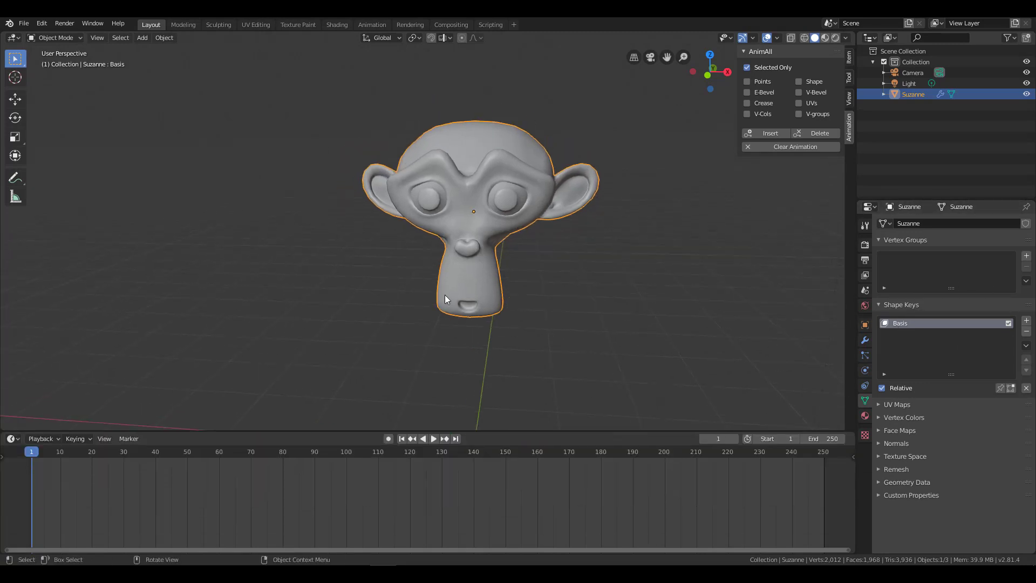
pyautogui.click(1026, 322)
# On Key 1, drag Suzanne's chin vertices down into a long neck, then reset its value to 0.
pyautogui.press('Tab')
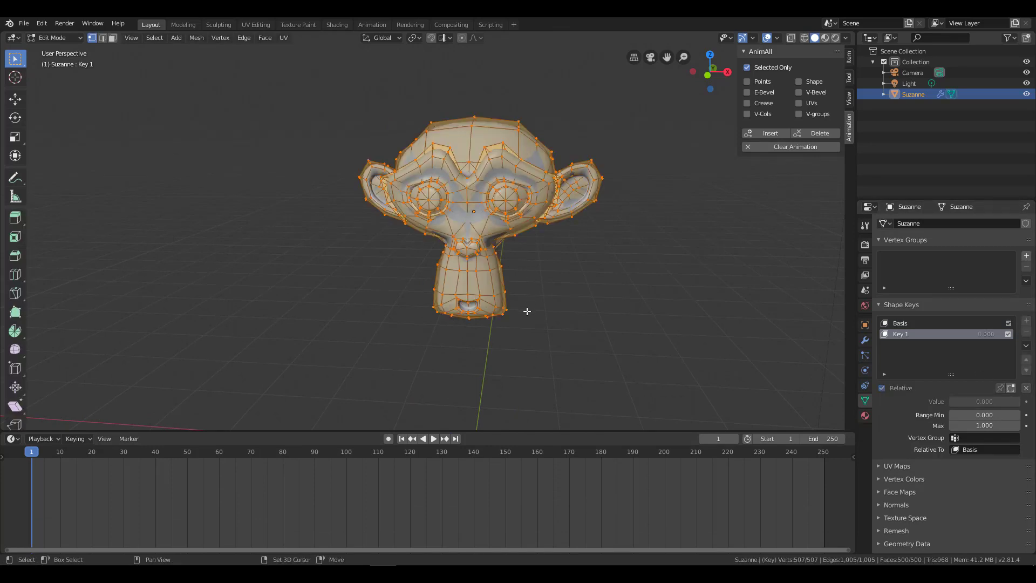
pyautogui.hotkey('alt', 'a')
pyautogui.moveTo(527, 312)
pyautogui.mouseDown(button='middle')
pyautogui.moveTo(555, 273)
pyautogui.moveTo(585, 302)
pyautogui.mouseUp(button='middle')
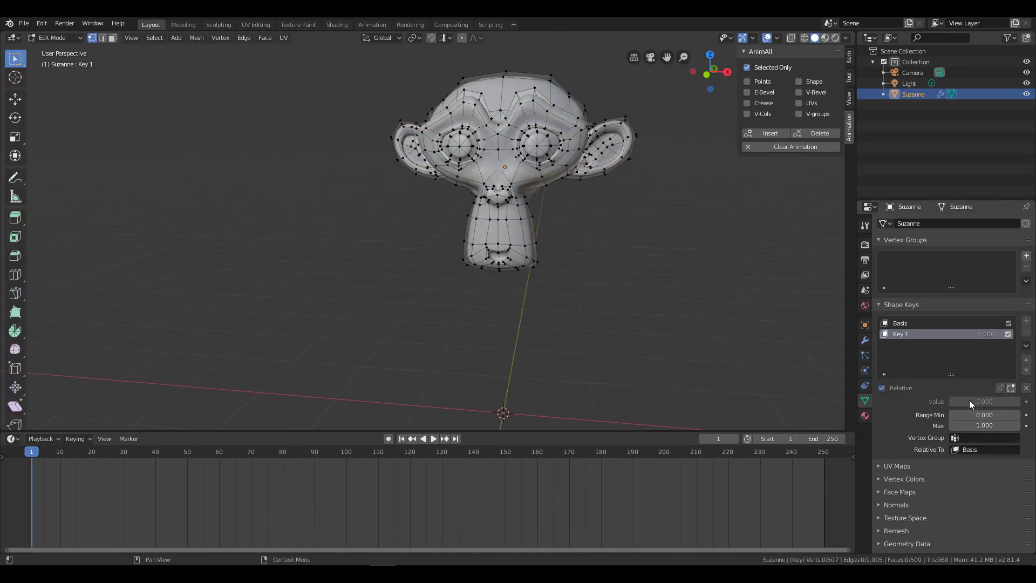
pyautogui.moveTo(969, 400); pyautogui.dragTo(1021, 402)
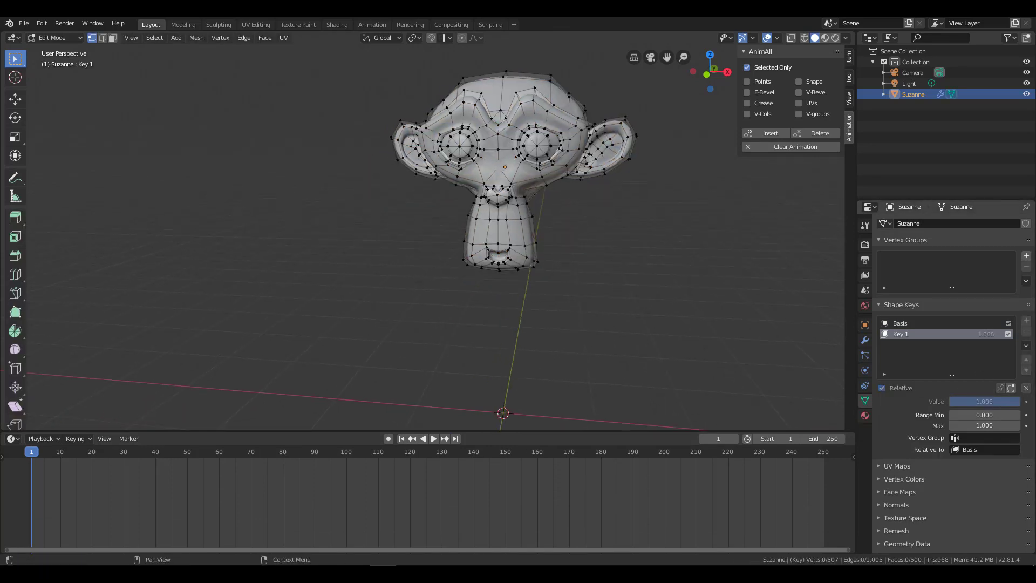
pyautogui.click(1012, 387)
pyautogui.moveTo(431, 236); pyautogui.dragTo(534, 275)
pyautogui.hotkey('alt', 'z')
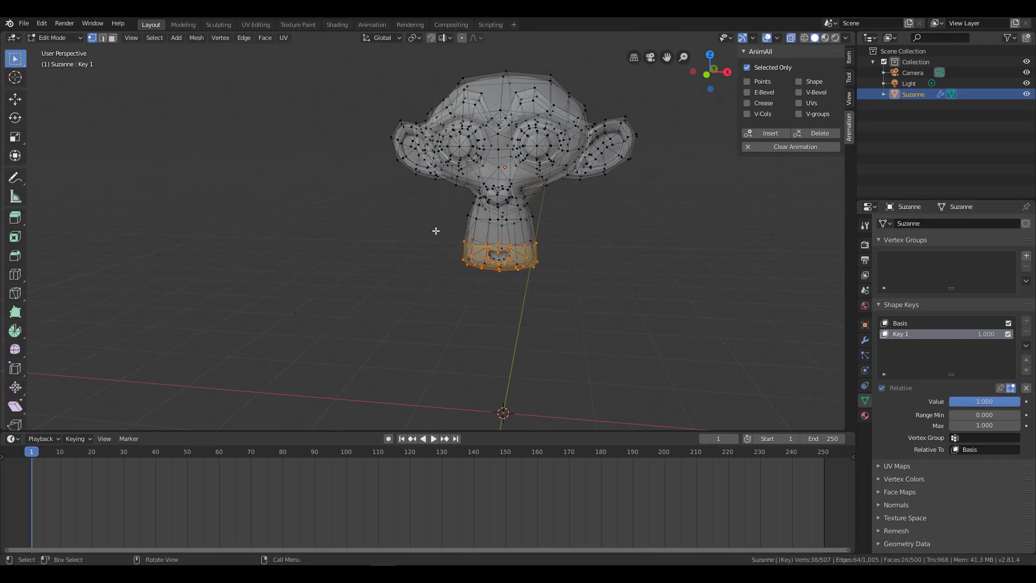
pyautogui.hotkey('alt', 'z')
pyautogui.press('g')
pyautogui.click(539, 324)
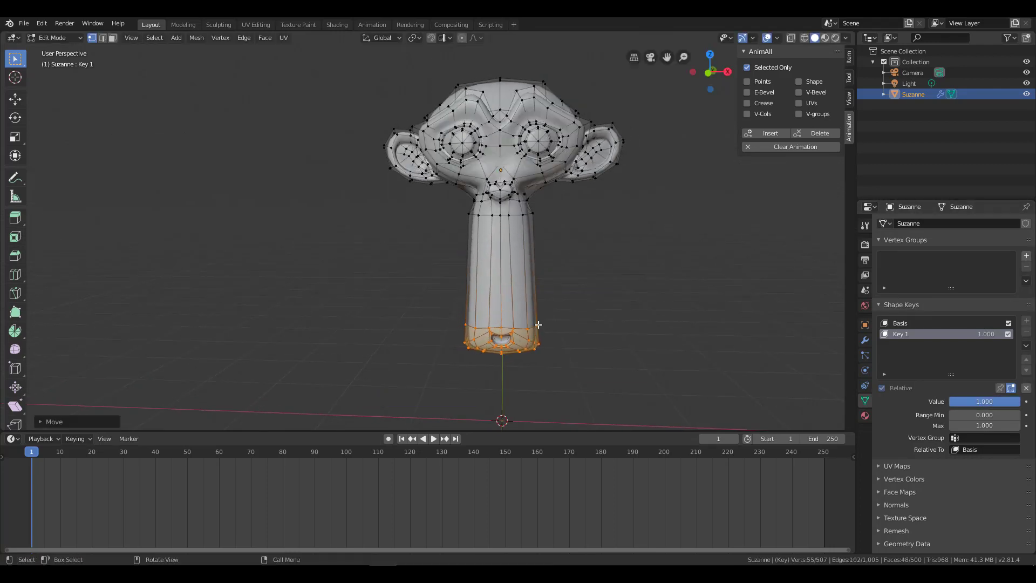
pyautogui.press('Tab')
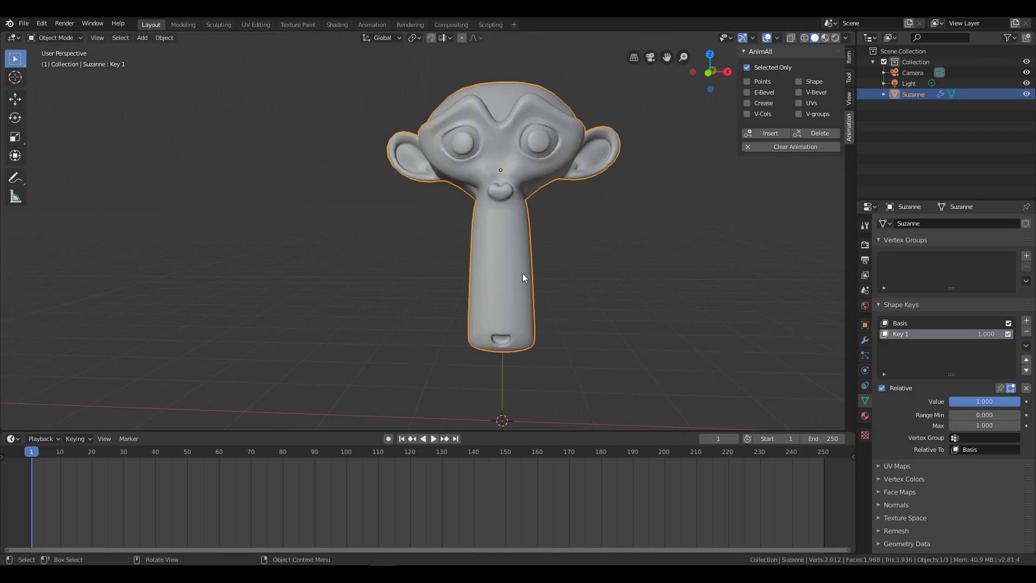
pyautogui.moveTo(1005, 407); pyautogui.dragTo(941, 408)
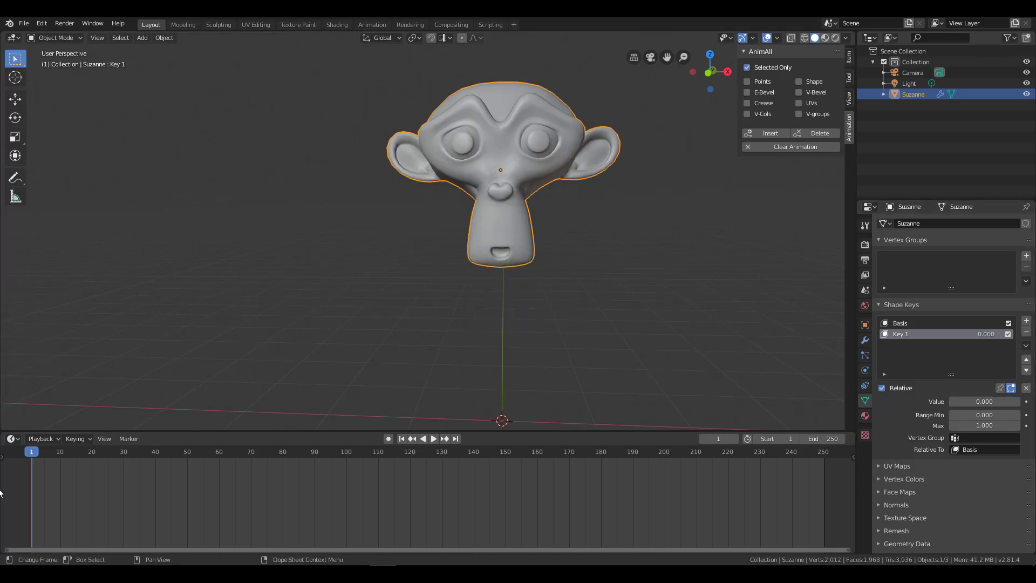
# Keyframe Key 1's value of 0 at frame 1.
pyautogui.click(1026, 401)
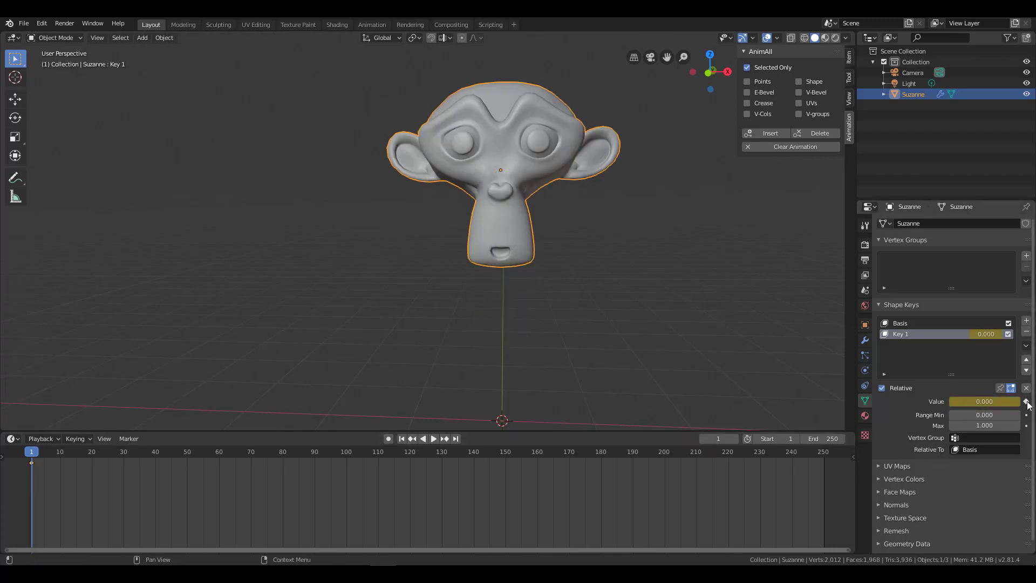
pyautogui.click(1025, 406)
pyautogui.click(1026, 406)
pyautogui.press('i')
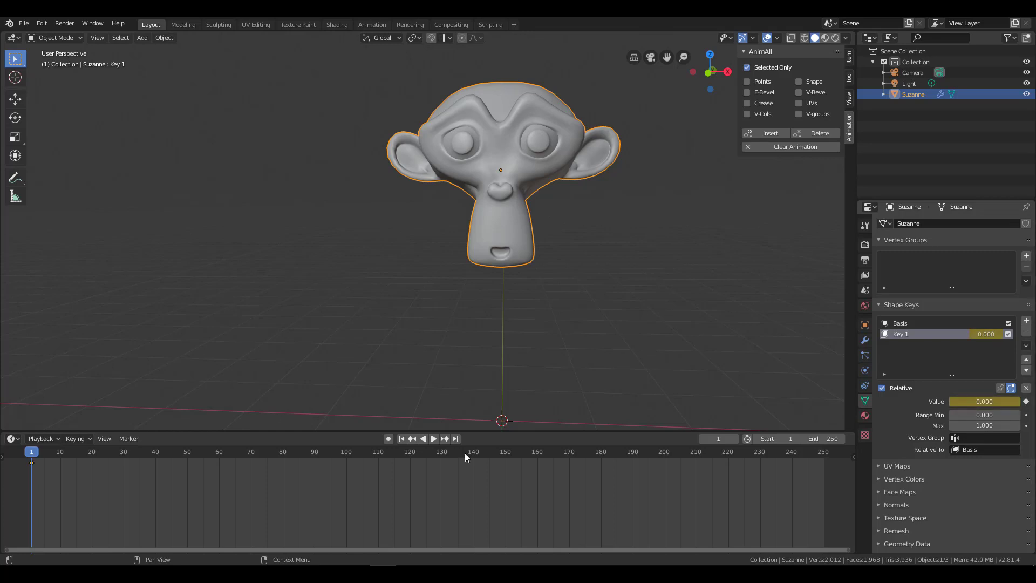
# At frame 30, set Key 1's value to 1 and keyframe it.
pyautogui.click(117, 452)
pyautogui.press('space')
pyautogui.moveTo(132, 448); pyautogui.dragTo(123, 458)
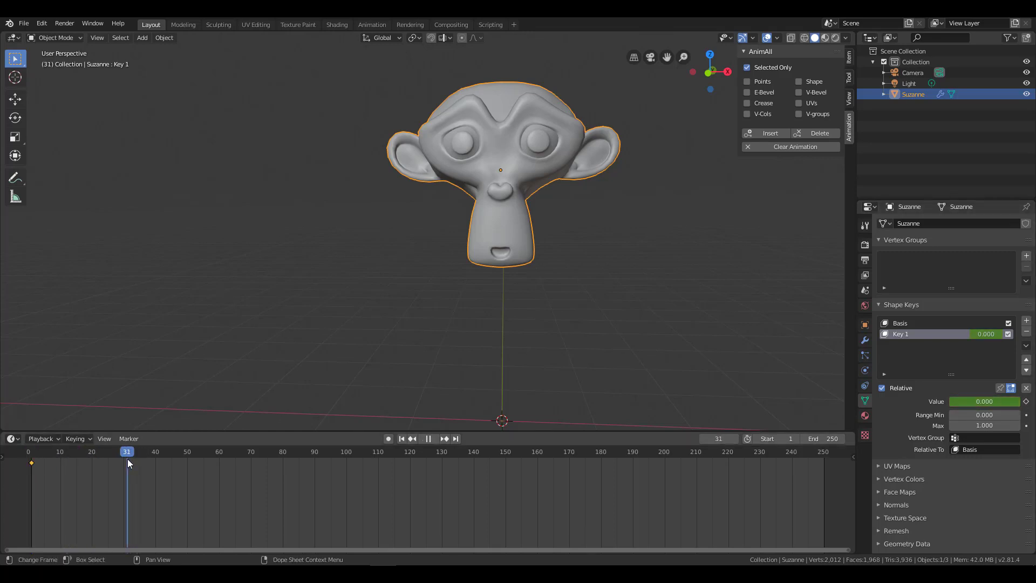
pyautogui.press('space')
pyautogui.moveTo(966, 403); pyautogui.dragTo(996, 406)
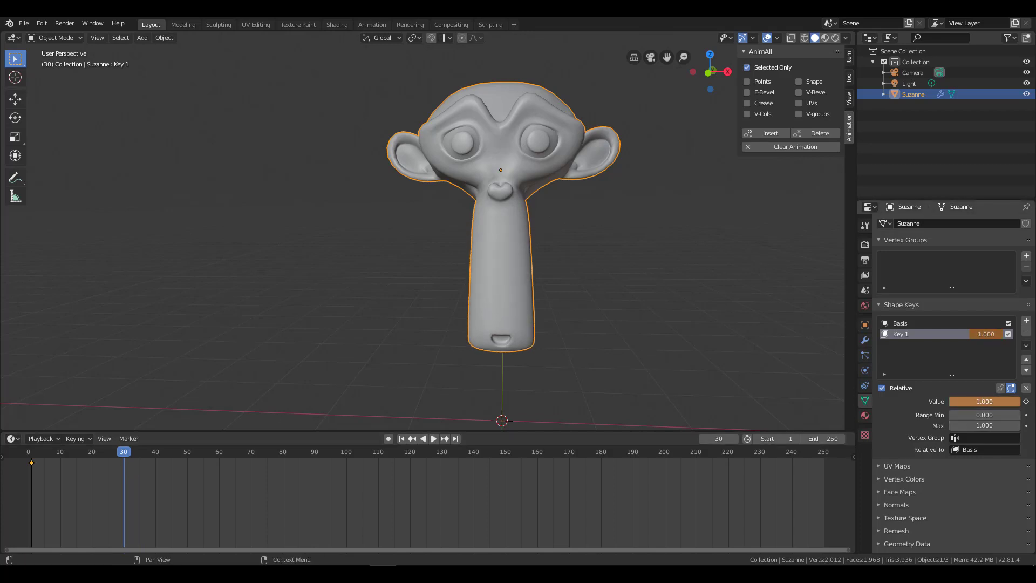
pyautogui.press('i')
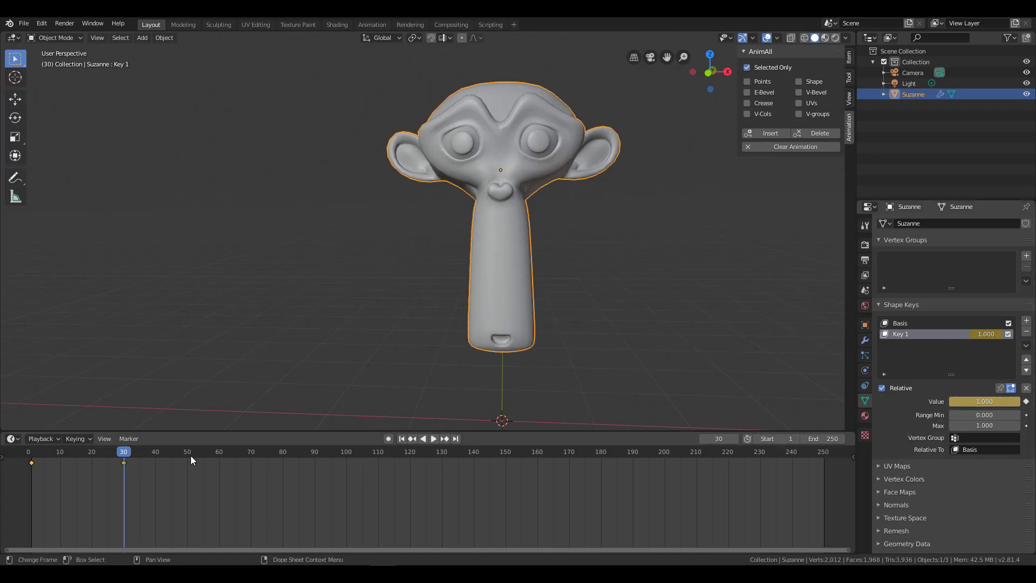
# Play back the neck stretch and preview it mid-stretch at frame 16.
pyautogui.press('space')
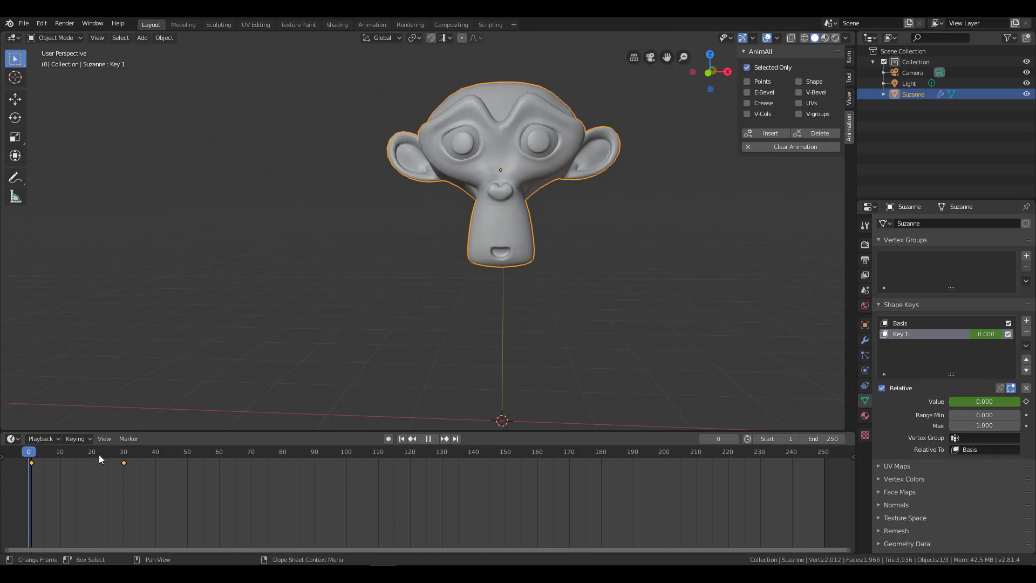
pyautogui.moveTo(56, 453); pyautogui.dragTo(79, 454)
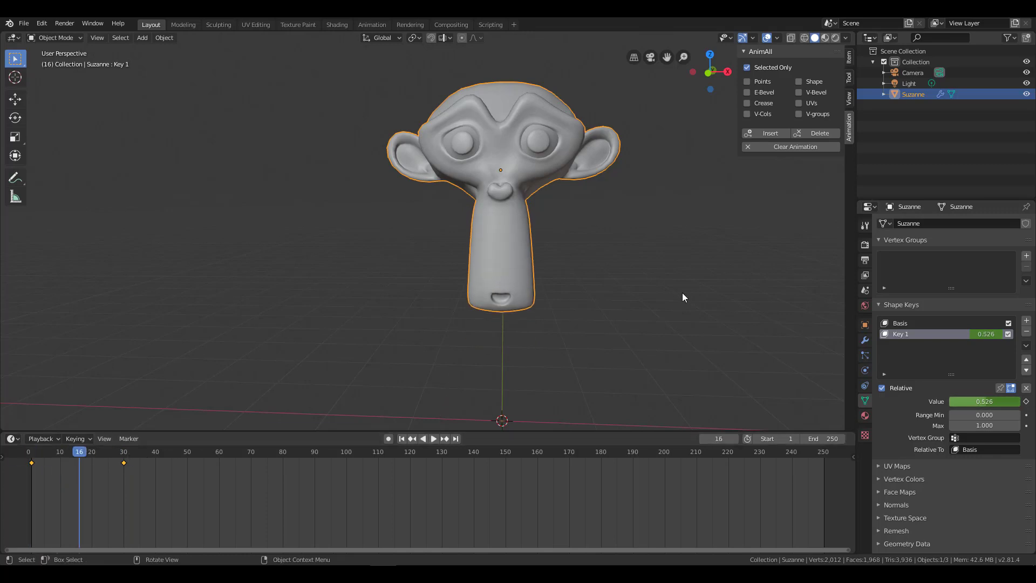
pyautogui.moveTo(539, 216)
pyautogui.mouseDown(button='middle')
pyautogui.moveTo(490, 242)
pyautogui.moveTo(503, 274)
pyautogui.mouseUp(button='middle')
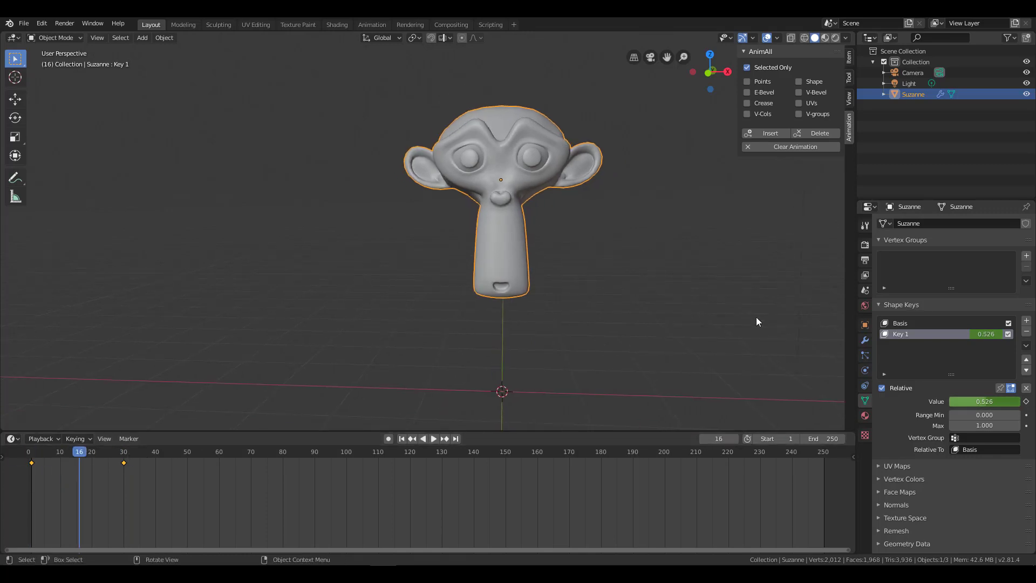
# Delete all of Suzanne's shape keys.
pyautogui.click(1026, 331)
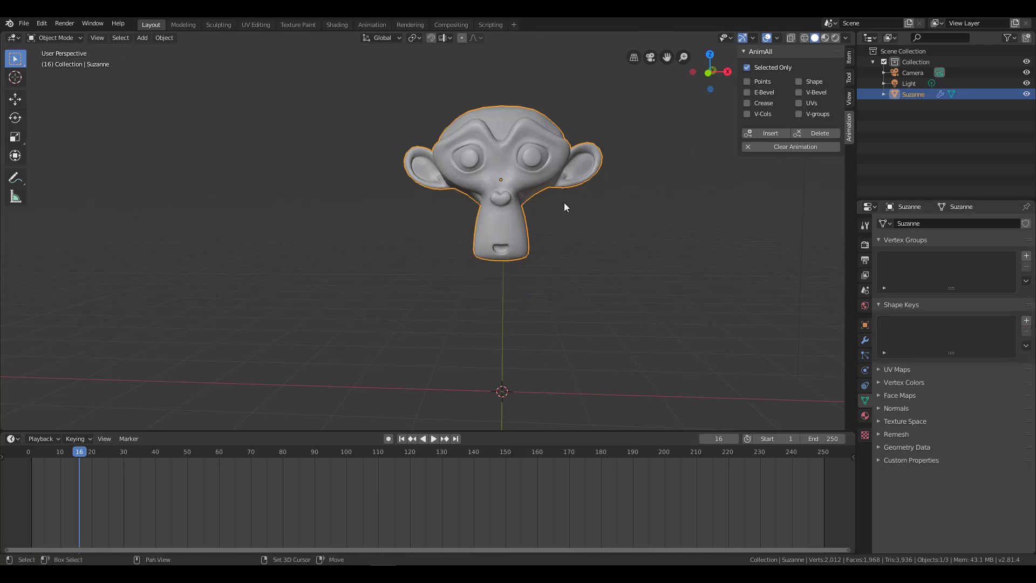
pyautogui.keyDown('shift'); pyautogui.moveTo(564, 203); pyautogui.dragTo(565, 229, button='middle'); pyautogui.keyUp('shift')
pyautogui.click(768, 52)
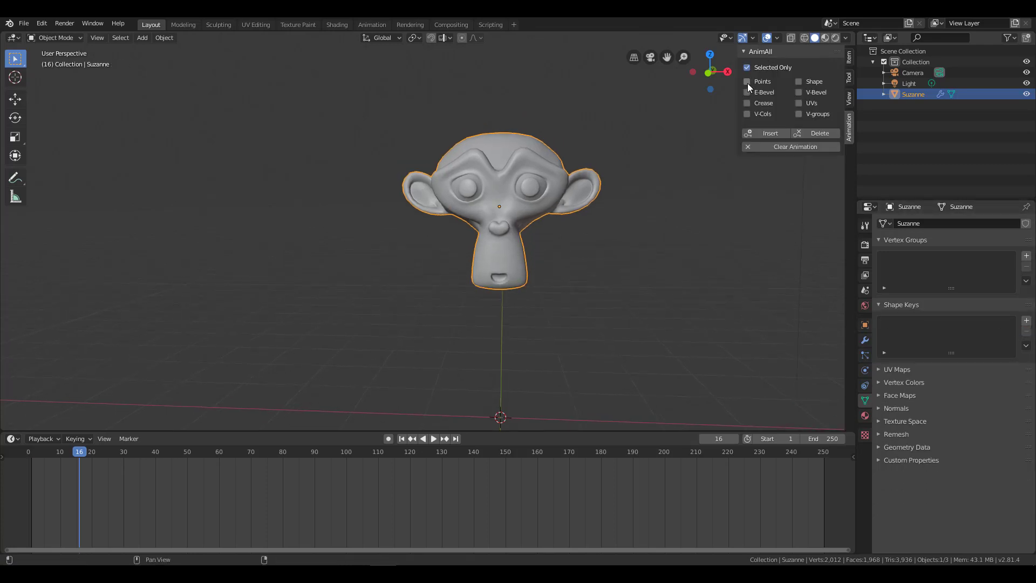
pyautogui.moveTo(285, 296)
pyautogui.mouseDown(button='middle')
pyautogui.moveTo(378, 297)
pyautogui.moveTo(260, 313)
pyautogui.moveTo(256, 291)
pyautogui.mouseUp(button='middle')
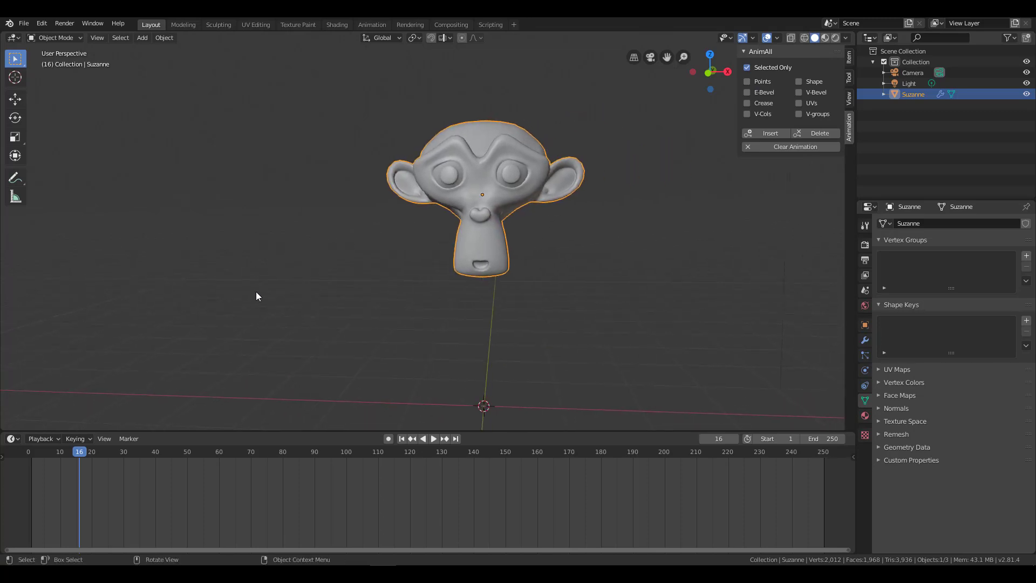
# Select all of Suzanne's vertices and insert AnimAll keyframes with Points enabled.
pyautogui.press('Tab')
pyautogui.press('a')
pyautogui.press('Tab')
pyautogui.press('Tab')
pyautogui.moveTo(524, 239)
pyautogui.mouseDown(button='middle')
pyautogui.moveTo(521, 271)
pyautogui.moveTo(548, 271)
pyautogui.mouseUp(button='middle')
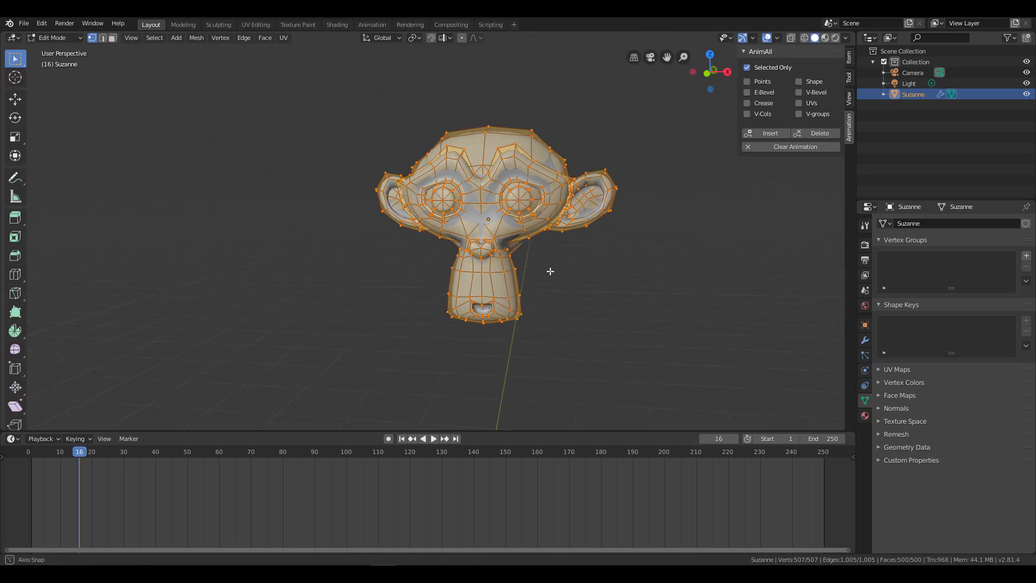
pyautogui.click(763, 82)
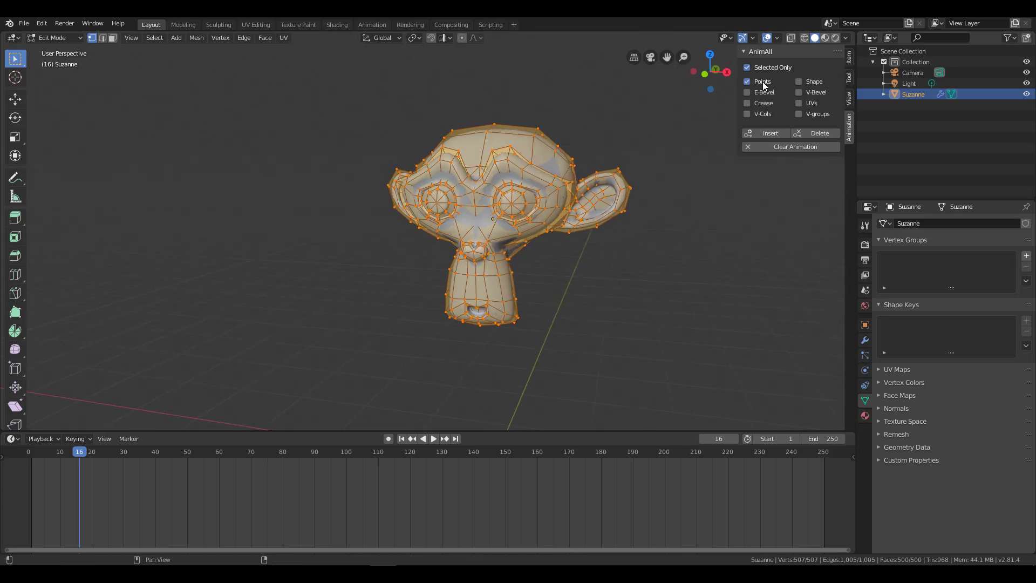
pyautogui.click(771, 137)
# Move the vertex keyframe to frame 1 and switch the timeline to a Dope Sheet.
pyautogui.scroll(3, 162, 485)
pyautogui.keyDown('ctrl'); pyautogui.scroll(-2, 275, 486); pyautogui.keyUp('ctrl')
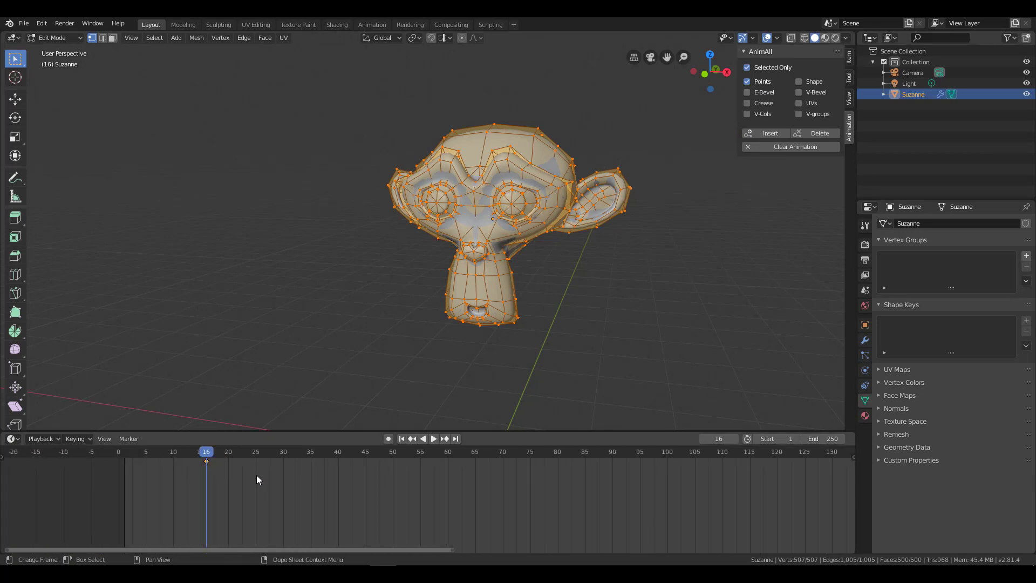
pyautogui.press('g')
pyautogui.click(171, 484)
pyautogui.click(124, 453)
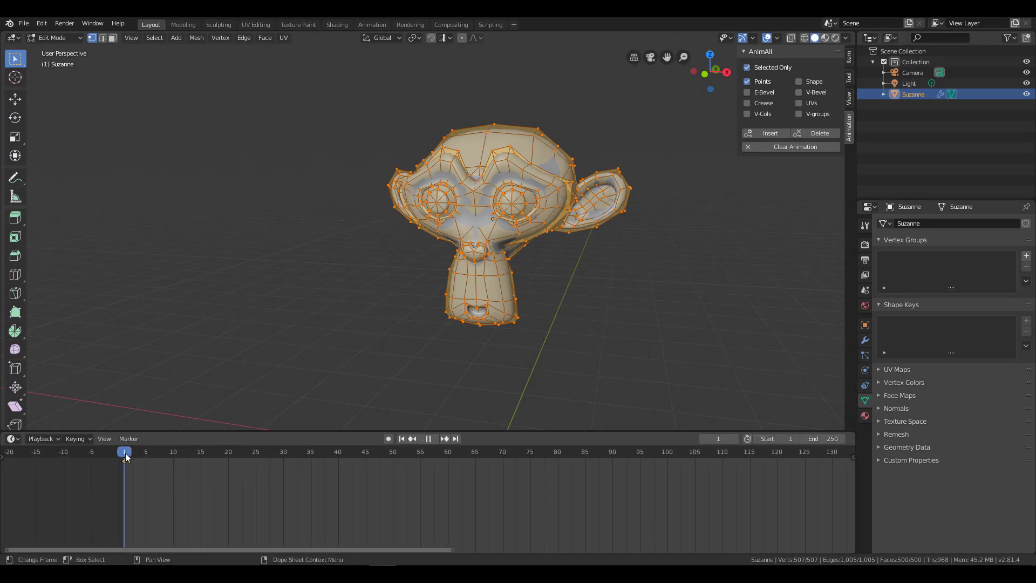
pyautogui.press('g')
pyautogui.click(126, 476)
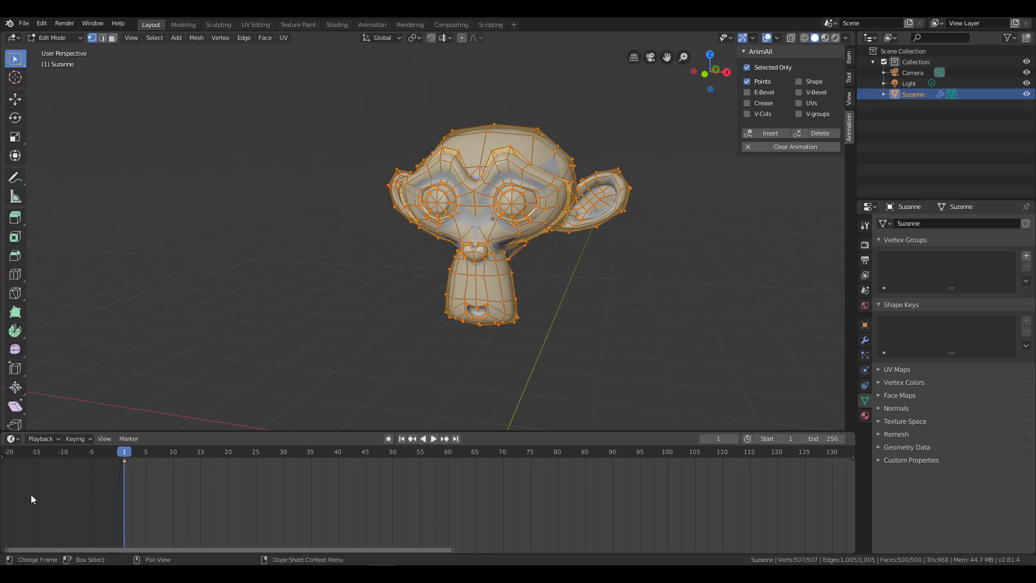
pyautogui.click(12, 438)
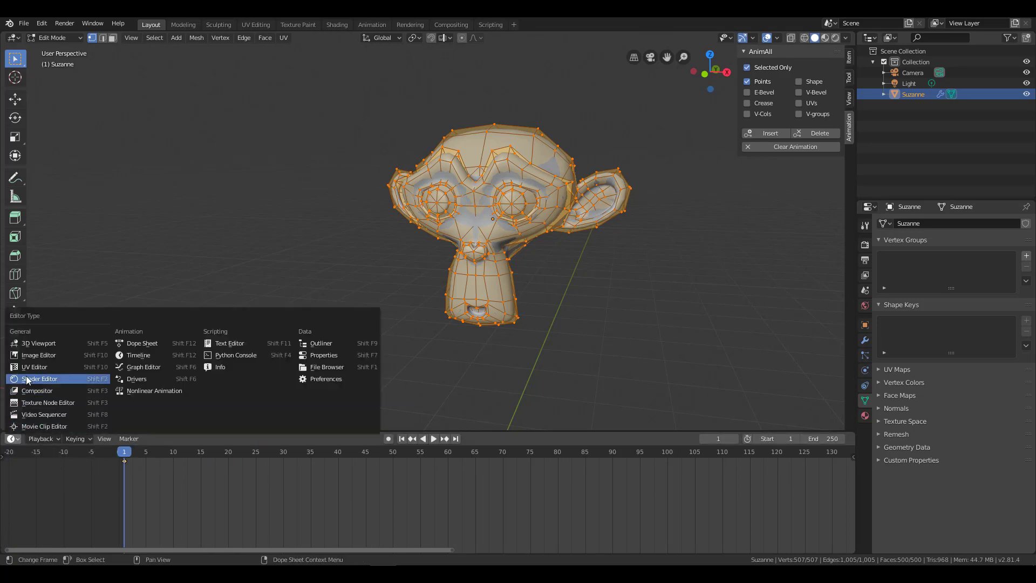
pyautogui.click(142, 343)
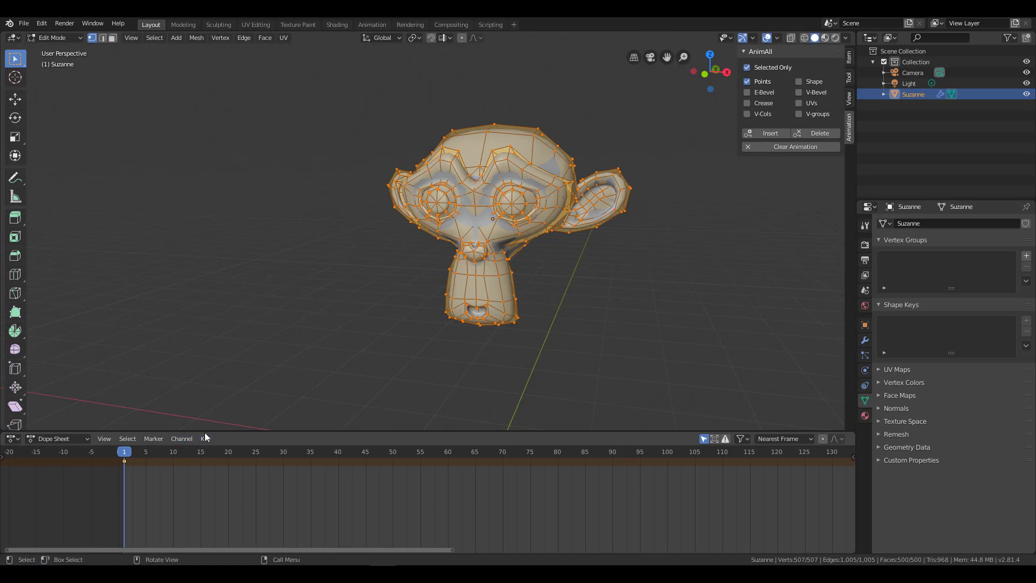
# Enlarge the Dope Sheet, try the Action Editor, then return to Dope Sheet mode.
pyautogui.hotkey('alt', 'a')
pyautogui.moveTo(258, 432); pyautogui.dragTo(253, 358)
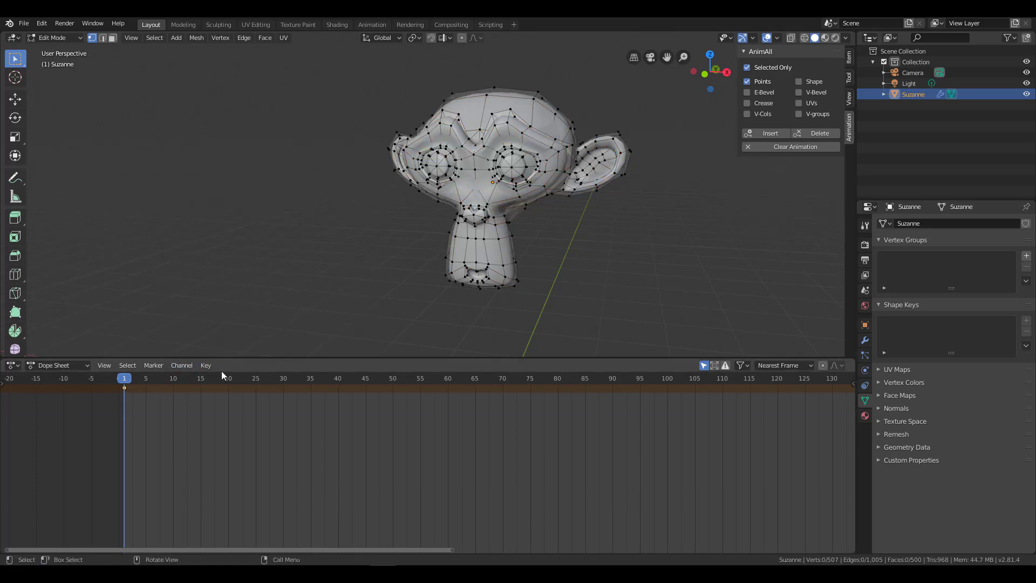
pyautogui.click(52, 365)
pyautogui.click(66, 389)
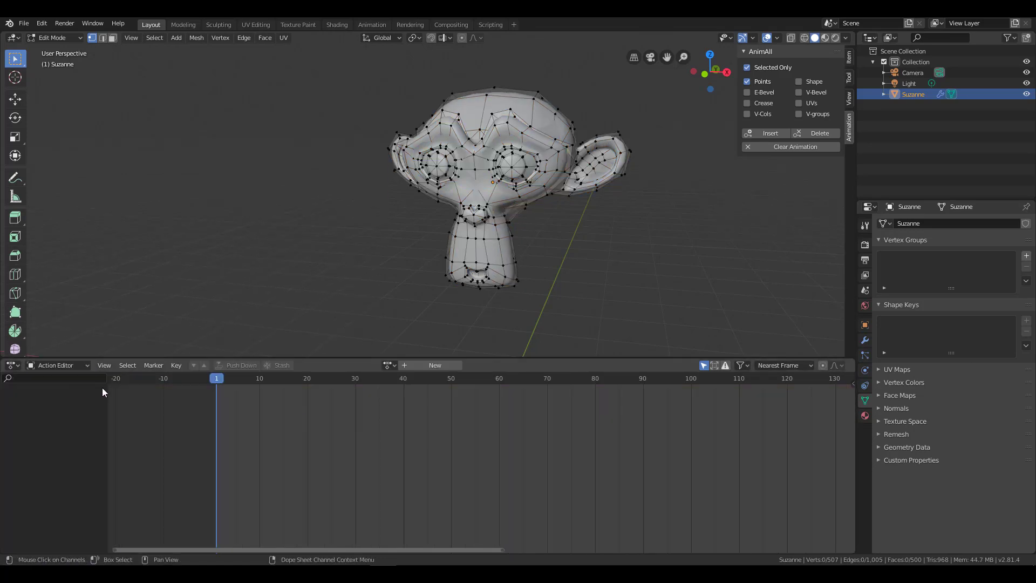
pyautogui.click(389, 365)
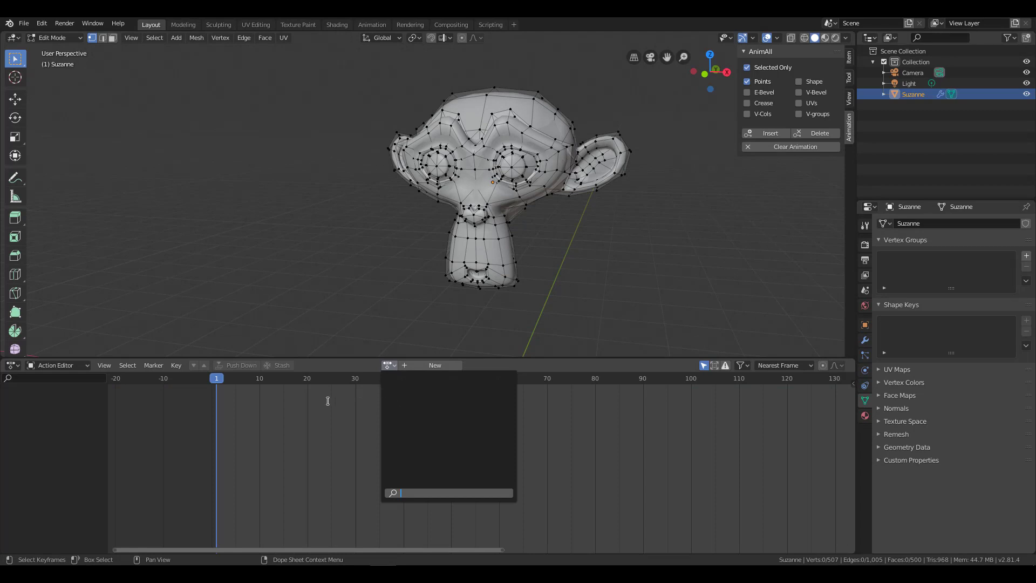
pyautogui.click(276, 399)
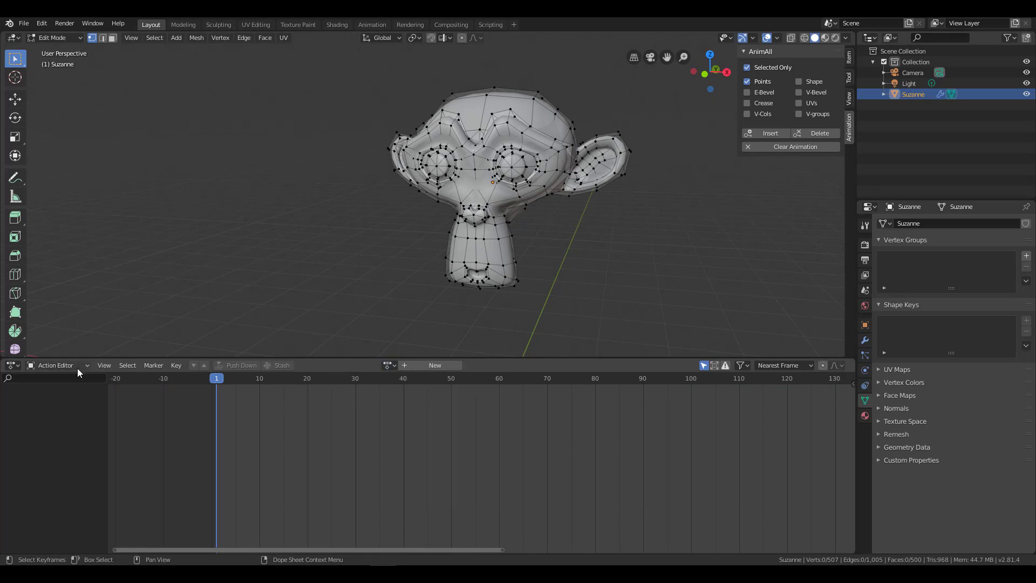
pyautogui.click(60, 365)
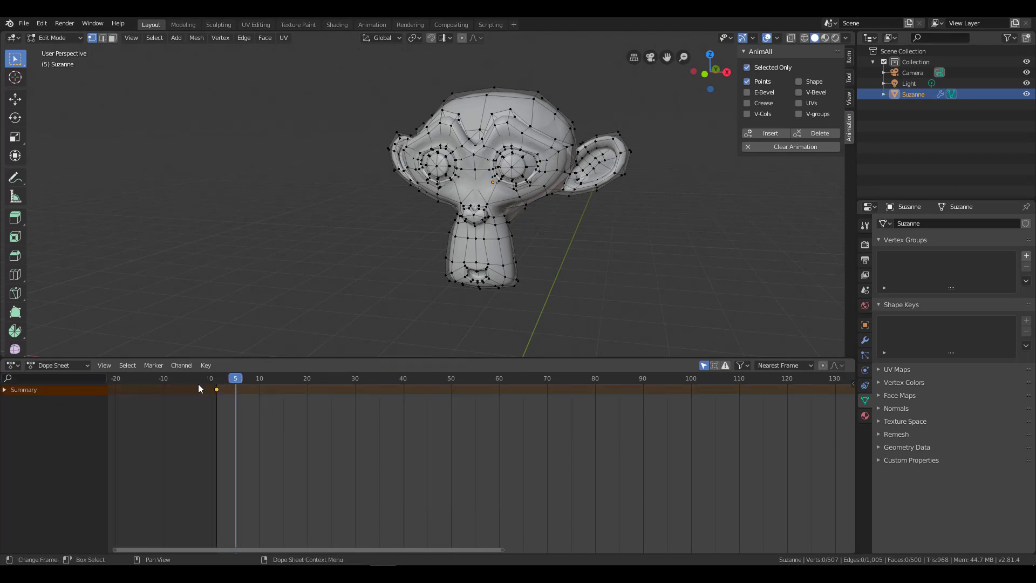
# Expand the Summary and Suzanne channels to inspect vertex keys at frame 1, then collapse them.
pyautogui.click(4, 390)
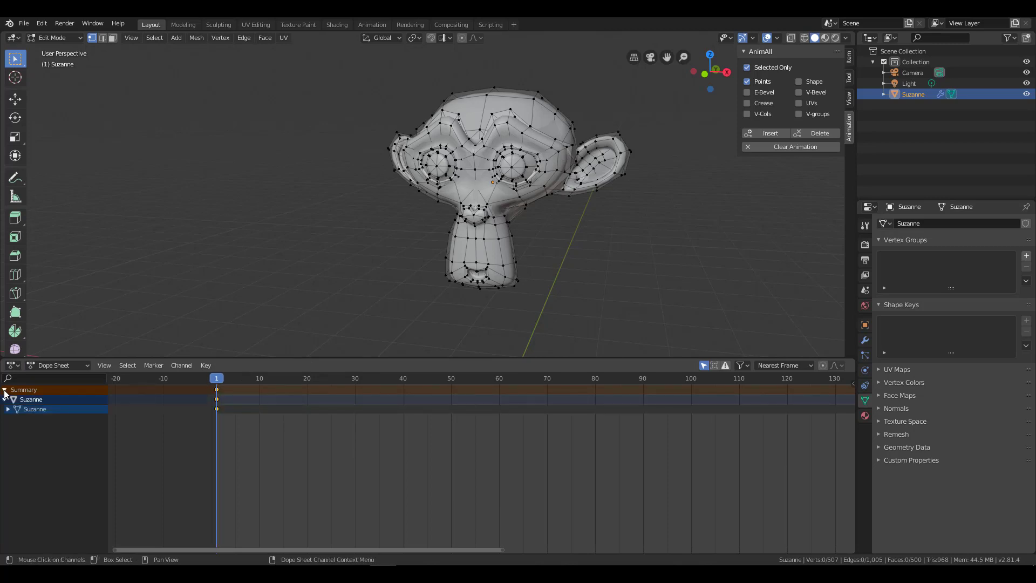
pyautogui.click(8, 409)
pyautogui.scroll(-5, 59, 462)
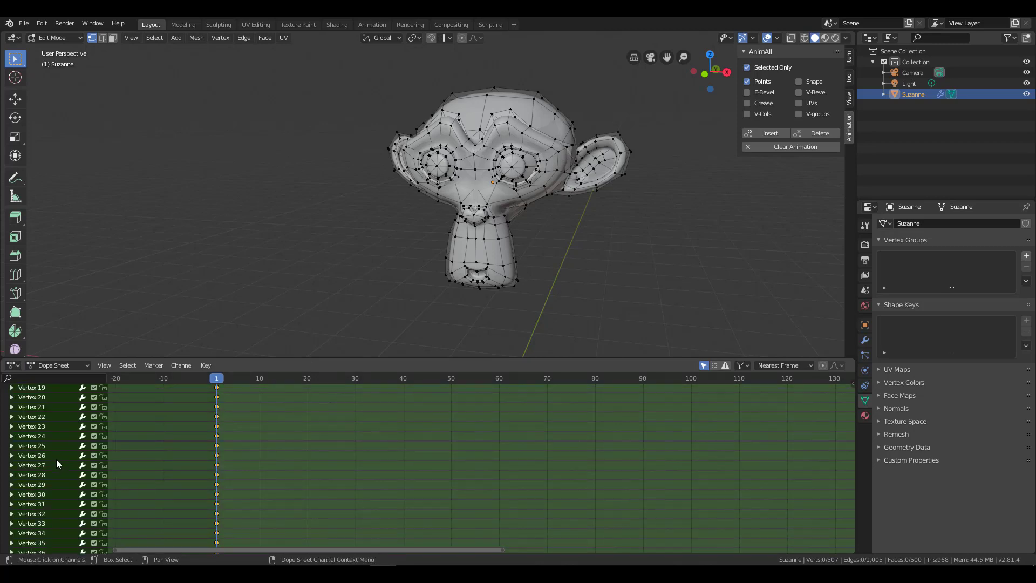
pyautogui.scroll(-5, 54, 456)
pyautogui.scroll(-5, 48, 452)
pyautogui.scroll(-5, 49, 454)
pyautogui.scroll(5, 43, 439)
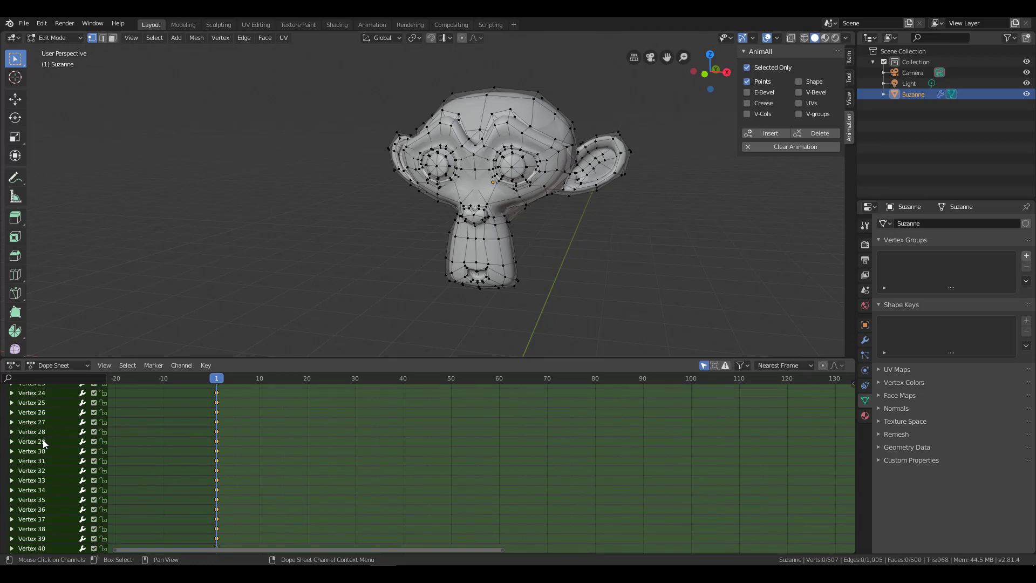
pyautogui.scroll(5, 31, 445)
pyautogui.scroll(10, 16, 427)
pyautogui.click(8, 409)
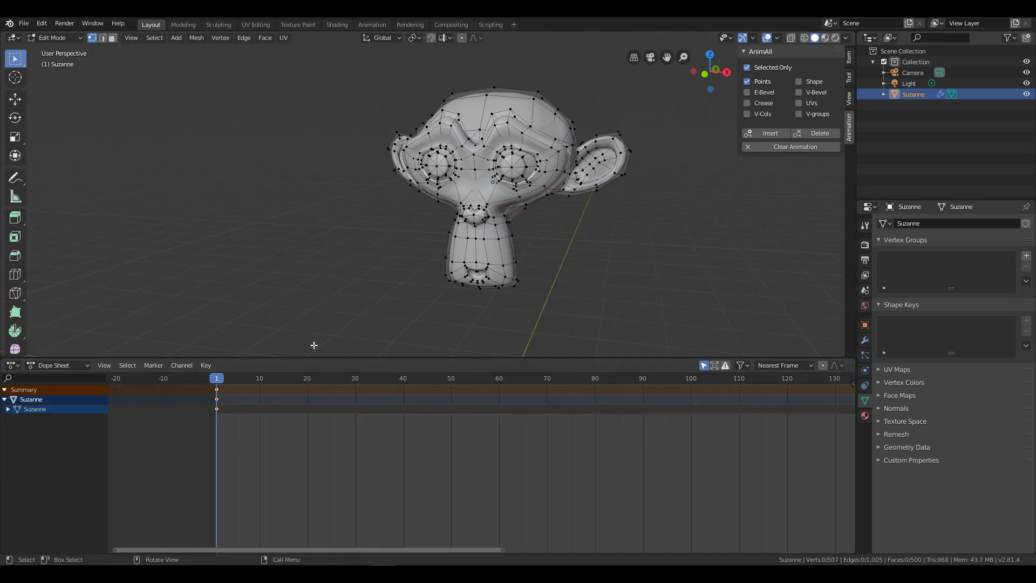
# At frame 10, pull Suzanne's bottom head vertices down into a long neck and key them with AnimAll.
pyautogui.moveTo(255, 377)
pyautogui.mouseDown()
pyautogui.moveTo(250, 389)
pyautogui.moveTo(259, 389)
pyautogui.mouseUp()
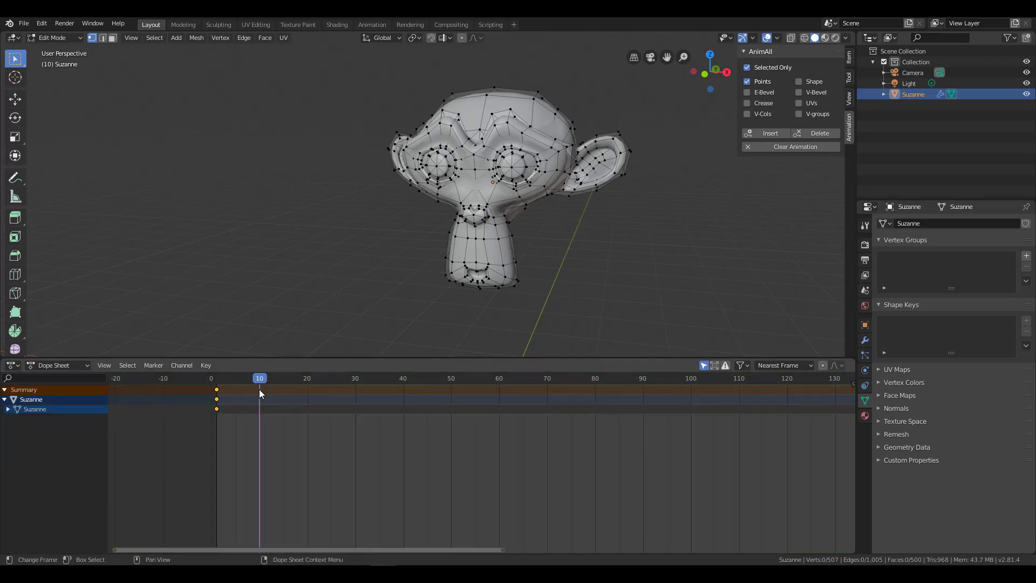
pyautogui.moveTo(515, 184)
pyautogui.mouseDown(button='middle')
pyautogui.moveTo(520, 218)
pyautogui.moveTo(435, 194)
pyautogui.mouseUp(button='middle')
pyautogui.hotkey('alt', 'z')
pyautogui.press('b')
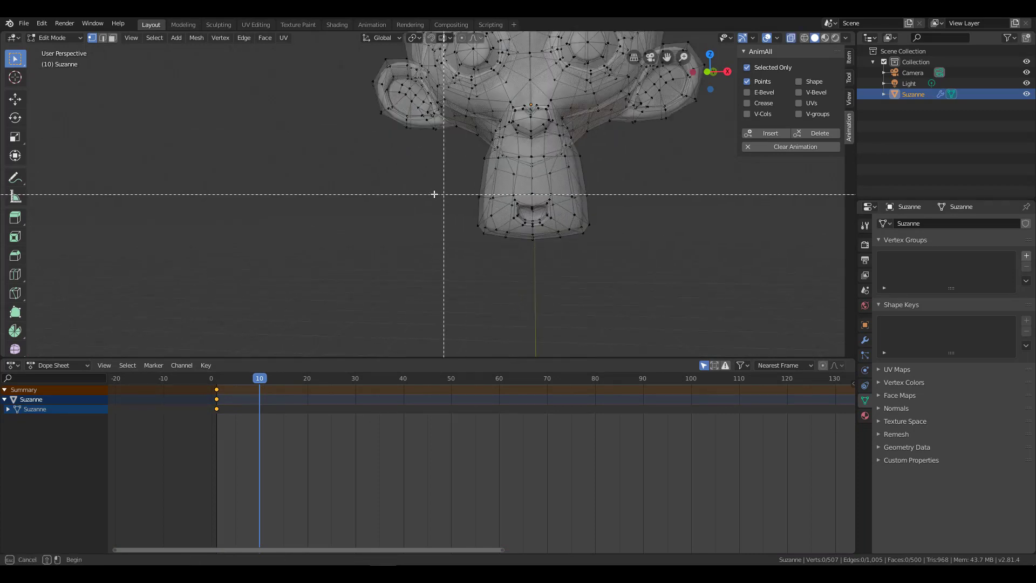
pyautogui.moveTo(434, 194); pyautogui.dragTo(664, 286)
pyautogui.scroll(-2, 664, 287)
pyautogui.press('g')
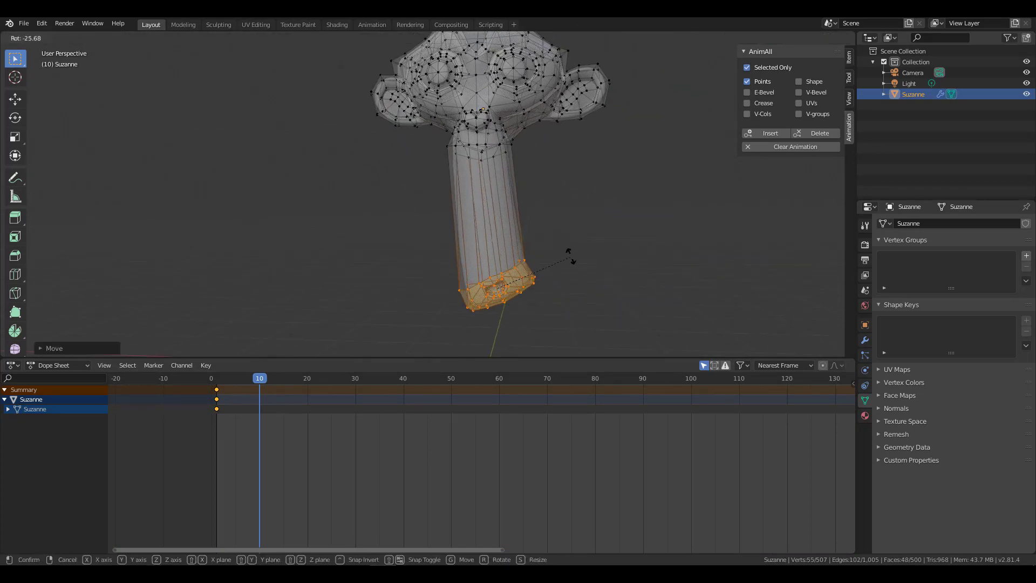
pyautogui.click(589, 225)
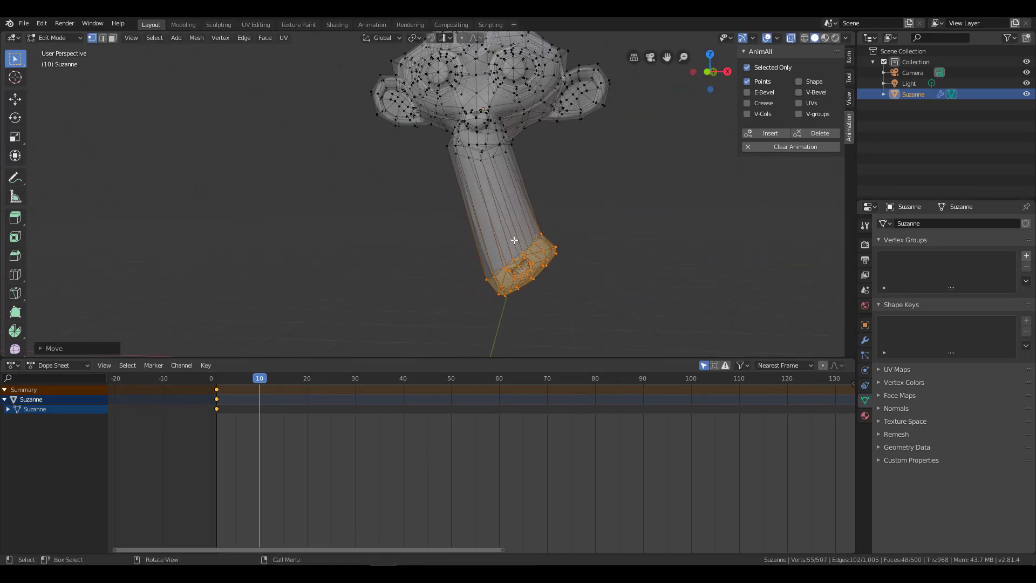
pyautogui.click(769, 133)
pyautogui.press('Tab')
pyautogui.hotkey('alt', 'z')
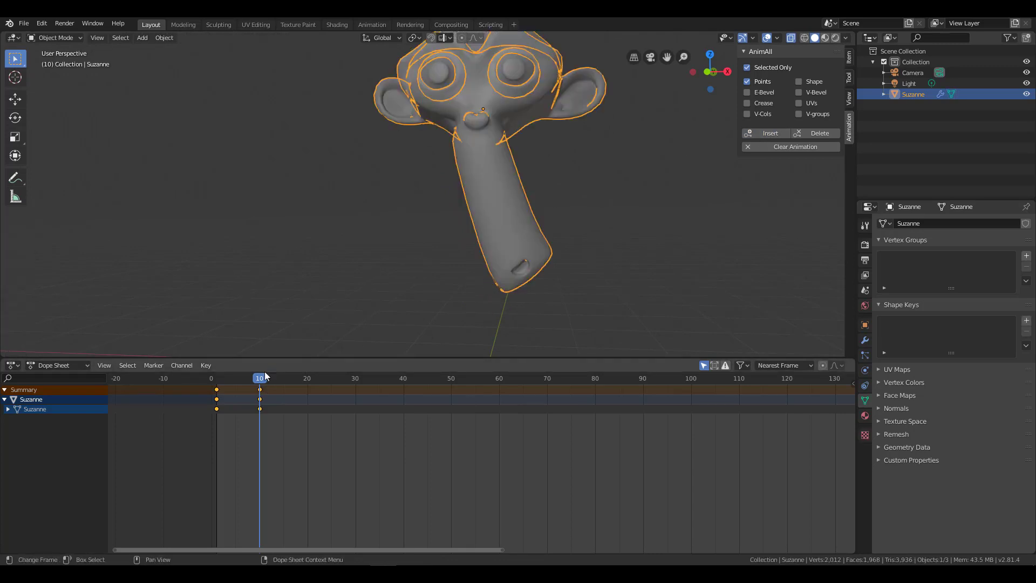
pyautogui.moveTo(259, 378)
pyautogui.mouseDown()
pyautogui.moveTo(216, 378)
pyautogui.moveTo(260, 378)
pyautogui.moveTo(245, 389)
pyautogui.mouseUp()
# Try a loop cut across the neck, undo it, and select a neck edge loop.
pyautogui.press('Tab')
pyautogui.hotkey('ctrl', 'r')
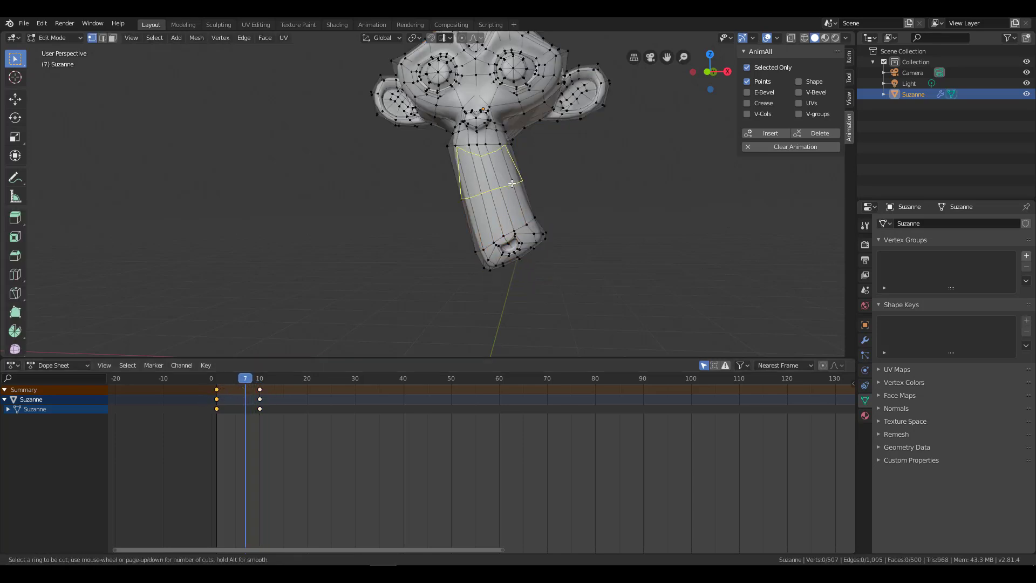
pyautogui.click(511, 183)
pyautogui.press('g')
pyautogui.press('Escape')
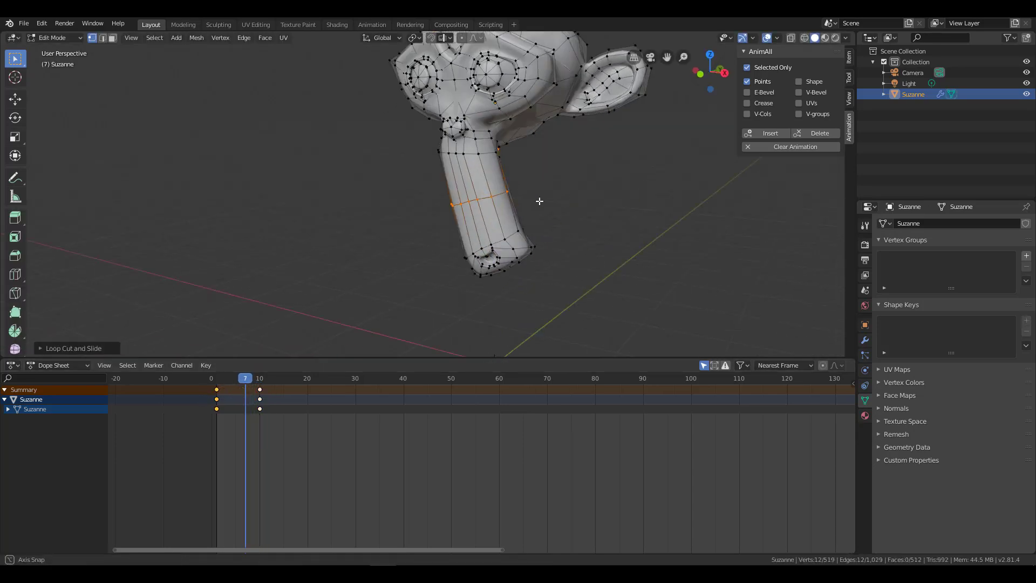
pyautogui.moveTo(549, 183); pyautogui.dragTo(412, 204, button='middle')
pyautogui.hotkey('ctrl', 'z')
pyautogui.scroll(4, 304, 185)
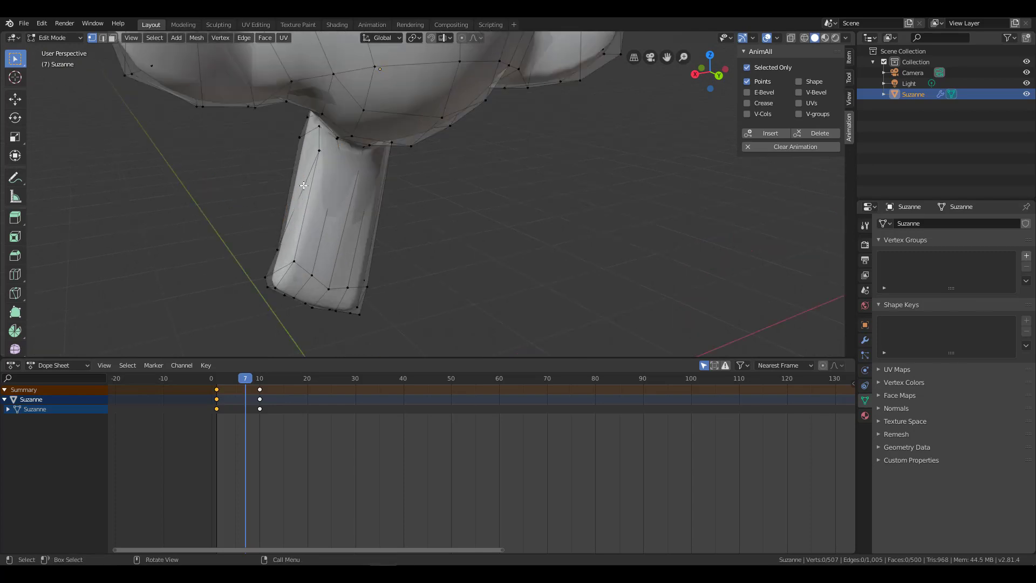
pyautogui.keyDown('alt'); pyautogui.click(324, 157); pyautogui.keyUp('alt')
# At frame 10, slide the neck edge loop along the neck and key the vertices again.
pyautogui.click(260, 378)
pyautogui.moveTo(303, 226); pyautogui.dragTo(314, 148, button='middle')
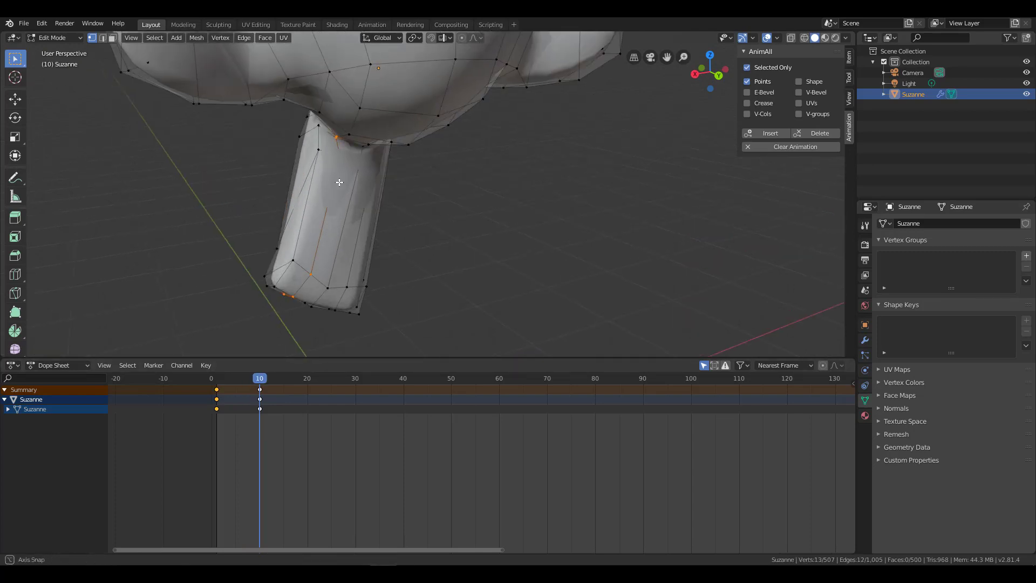
pyautogui.hotkey('alt', 'z')
pyautogui.hotkey('alt', 'z')
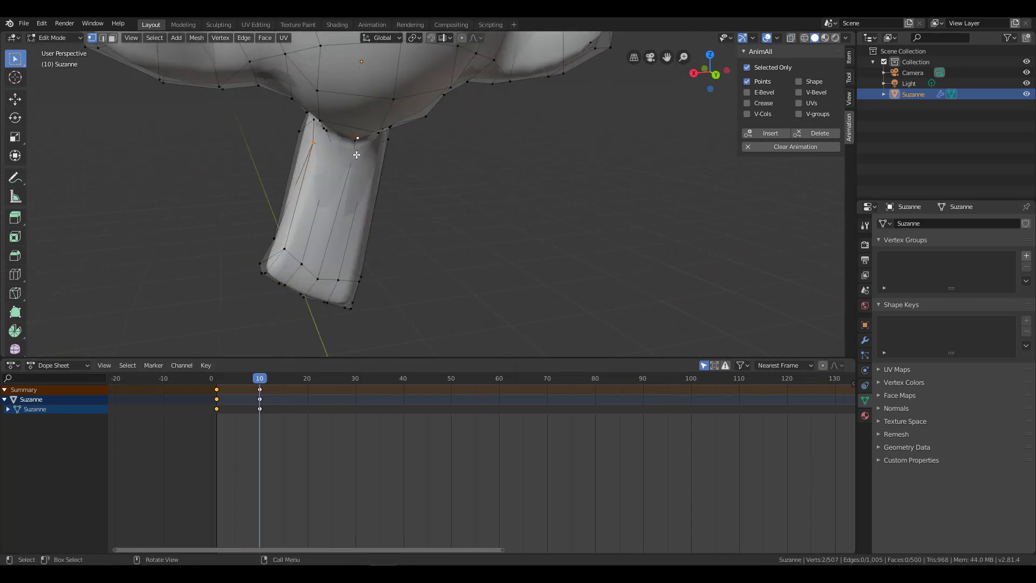
pyautogui.hotkey('alt', 'z')
pyautogui.keyDown('alt'); pyautogui.click(351, 153); pyautogui.keyUp('alt')
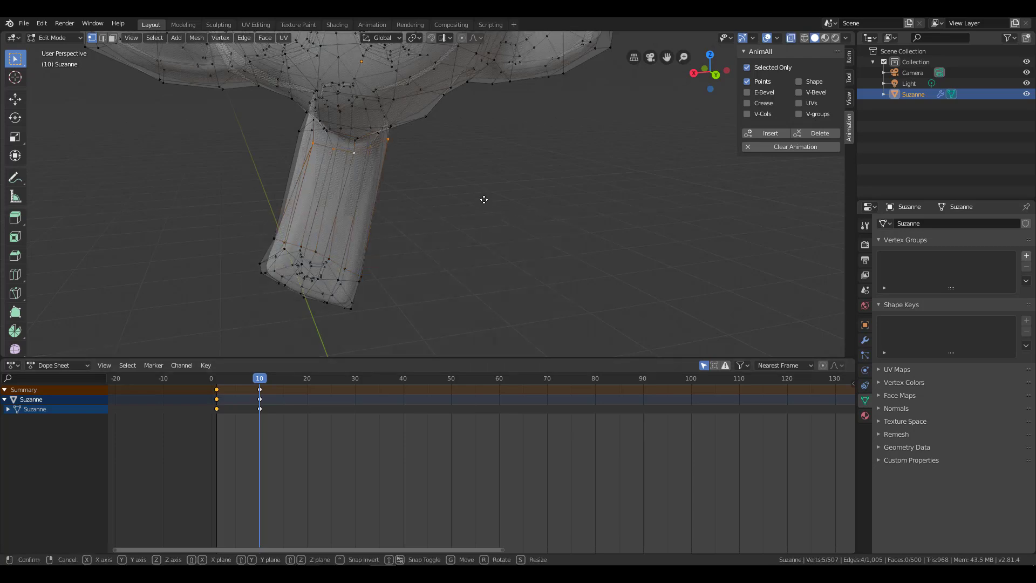
pyautogui.press('g')
pyautogui.press('g')
pyautogui.click(472, 264)
pyautogui.hotkey('alt', 'z')
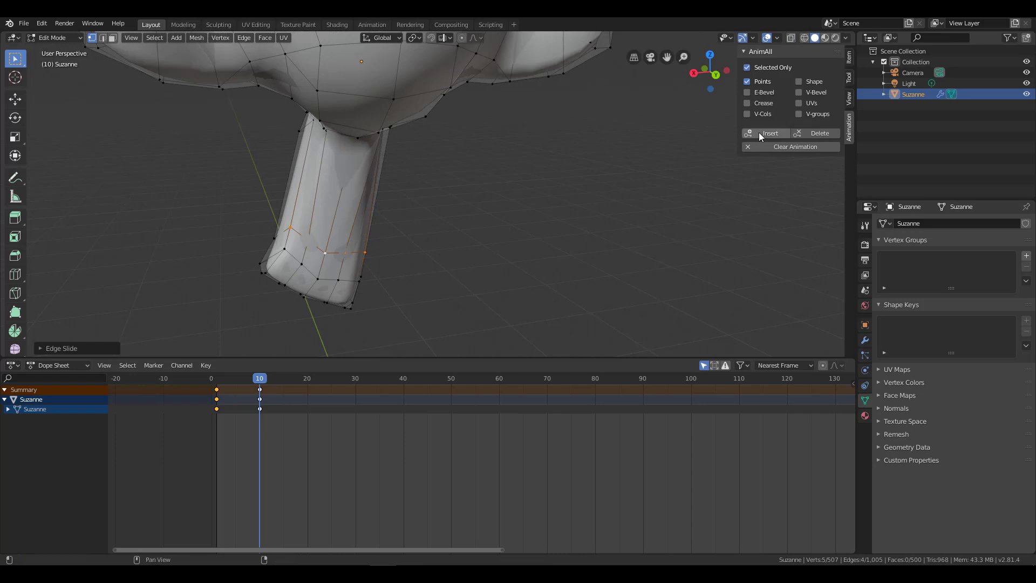
pyautogui.click(759, 132)
# Return to the start and scrub the timeline to preview the neck animation.
pyautogui.moveTo(259, 378); pyautogui.dragTo(211, 378)
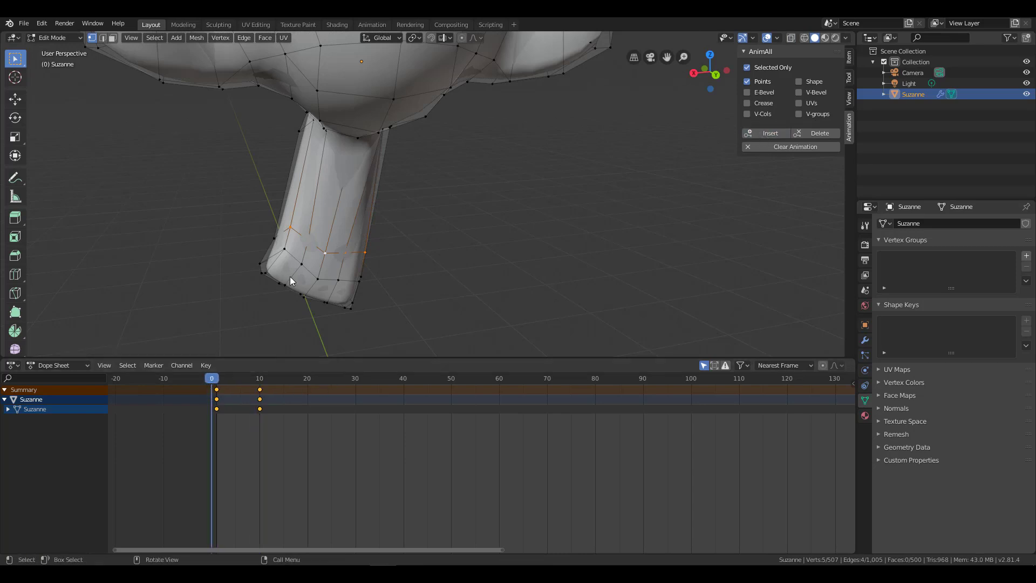
pyautogui.press('Tab')
pyautogui.moveTo(290, 280); pyautogui.dragTo(475, 263, button='middle')
pyautogui.moveTo(225, 383)
pyautogui.mouseDown()
pyautogui.moveTo(259, 383)
pyautogui.moveTo(217, 391)
pyautogui.mouseUp()
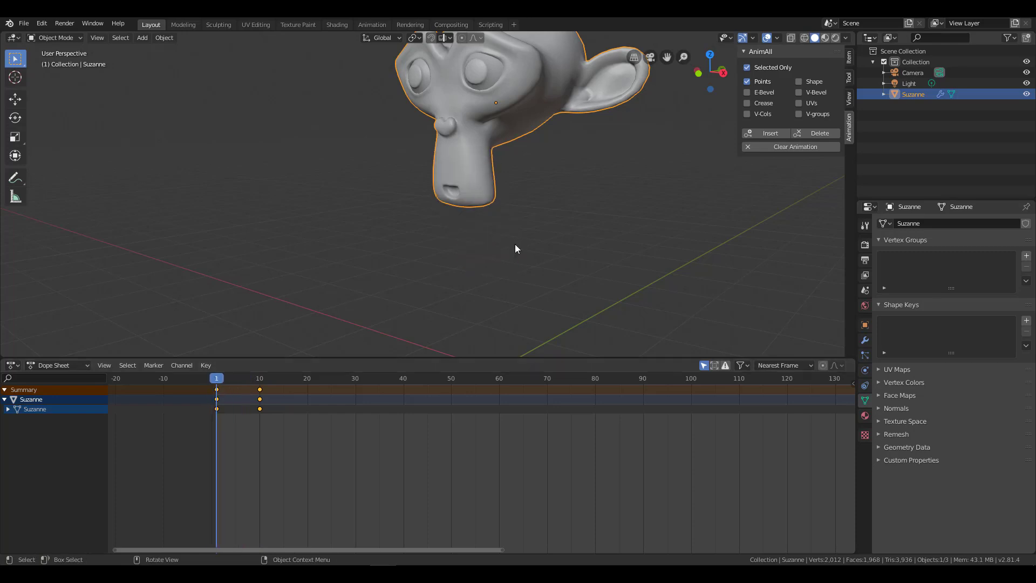
# At frame 1, add an edge loop across Suzanne's neck, then scrub to frame 9.
pyautogui.moveTo(515, 244)
pyautogui.mouseDown(button='middle')
pyautogui.moveTo(470, 200)
pyautogui.moveTo(346, 259)
pyautogui.mouseUp(button='middle')
pyautogui.press('Tab')
pyautogui.scroll(4, 468, 192)
pyautogui.click(465, 187)
pyautogui.scroll(-3, 323, 302)
pyautogui.press('Tab')
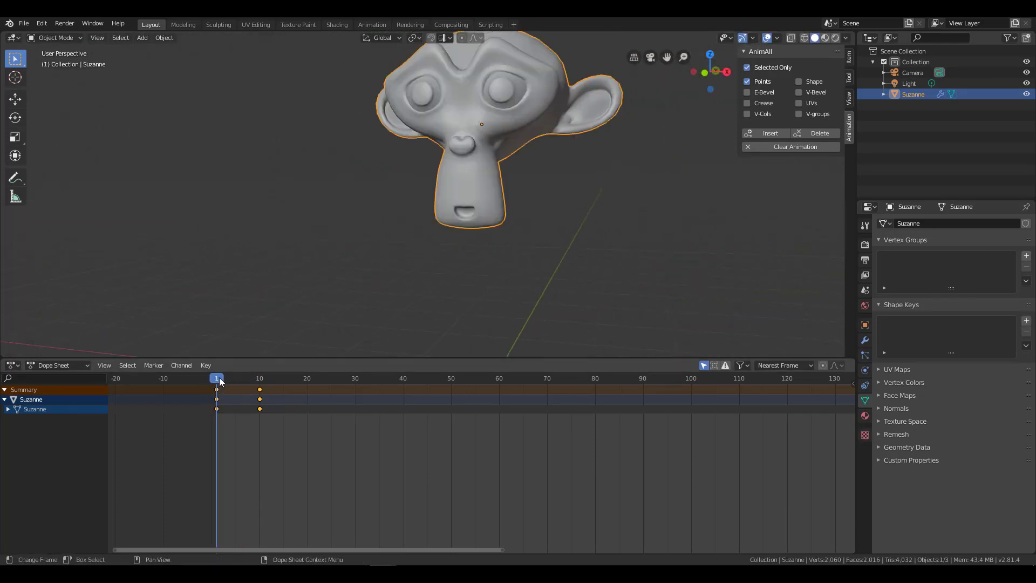
pyautogui.moveTo(216, 381); pyautogui.dragTo(254, 381)
# Scrub back from frame 9 to the undeformed frame 1 and view the mesh wireframe.
pyautogui.press('Tab')
pyautogui.scroll(1, 503, 207)
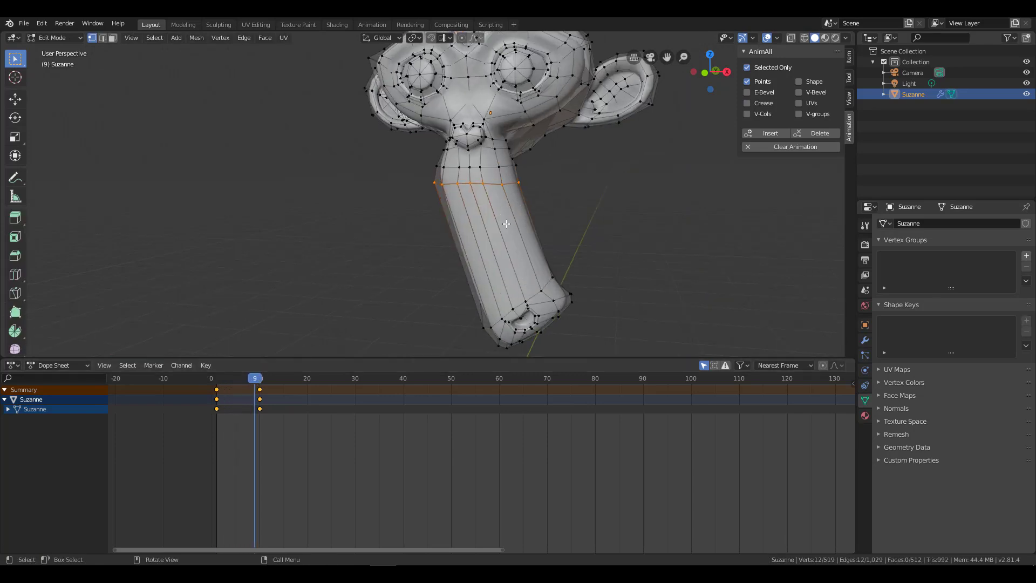
pyautogui.moveTo(503, 207); pyautogui.dragTo(496, 194, button='middle')
pyautogui.moveTo(255, 385); pyautogui.dragTo(216, 390)
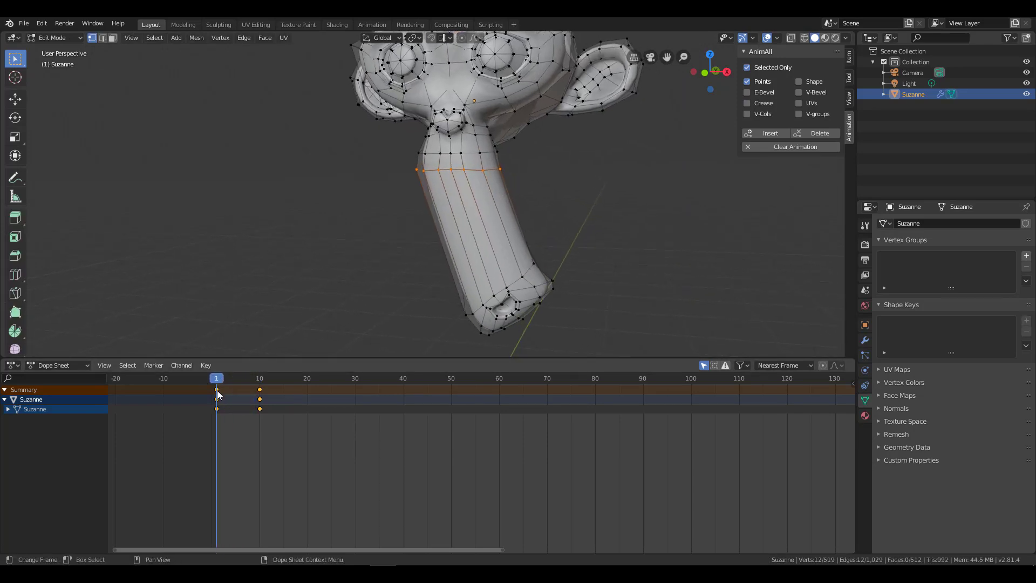
pyautogui.moveTo(429, 225); pyautogui.dragTo(311, 308, button='middle')
pyautogui.press('Tab')
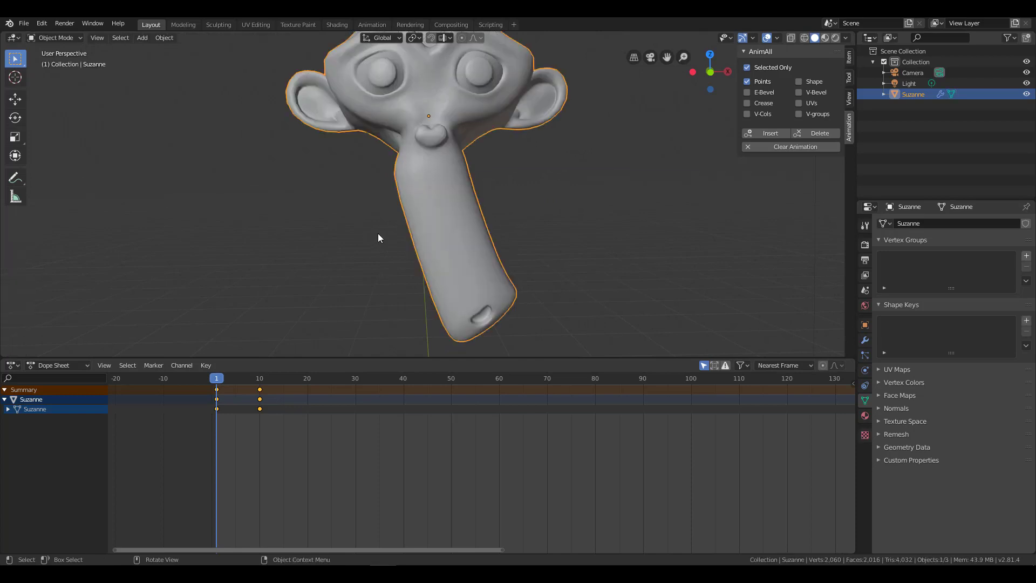
pyautogui.moveTo(234, 380)
pyautogui.mouseDown()
pyautogui.moveTo(250, 380)
pyautogui.moveTo(215, 394)
pyautogui.mouseUp()
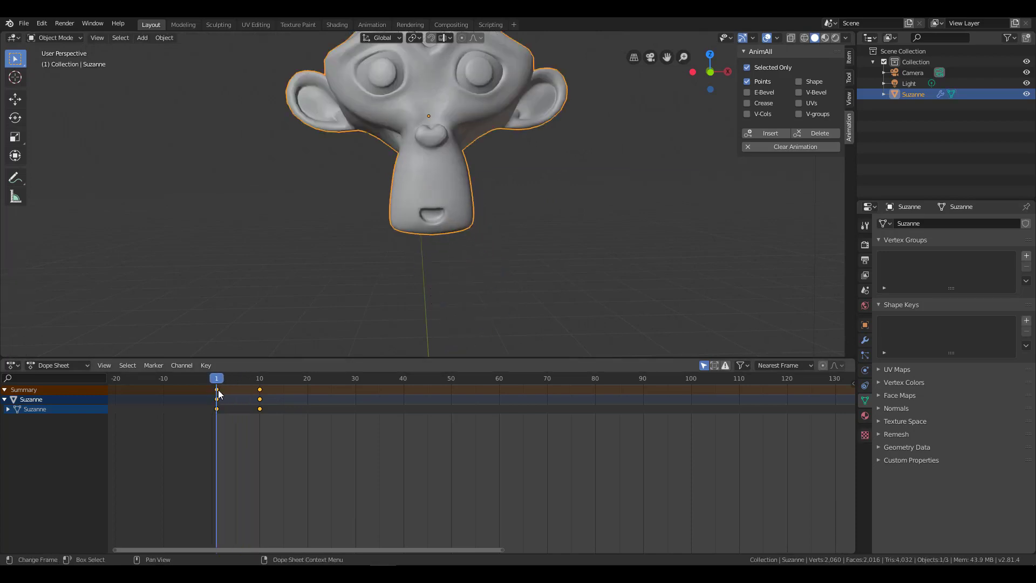
pyautogui.press('Tab')
pyautogui.scroll(2, 704, 91)
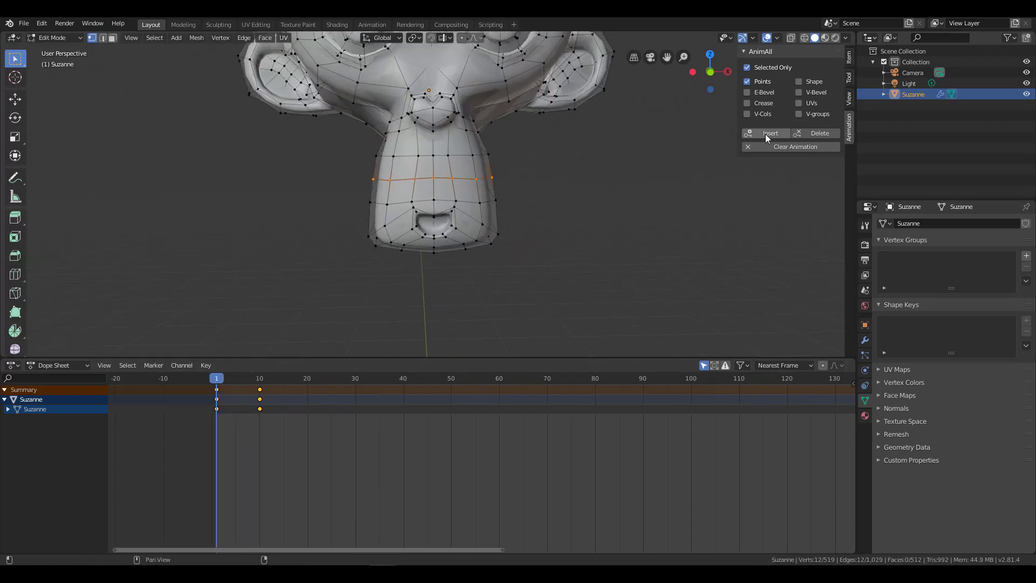
# Collapse the vertex channels, bend the neck loop sideways, and key it with AnimAll.
pyautogui.click(8, 408)
pyautogui.press('Tab')
pyautogui.moveTo(231, 379); pyautogui.dragTo(259, 380)
pyautogui.press('Tab')
pyautogui.press('g')
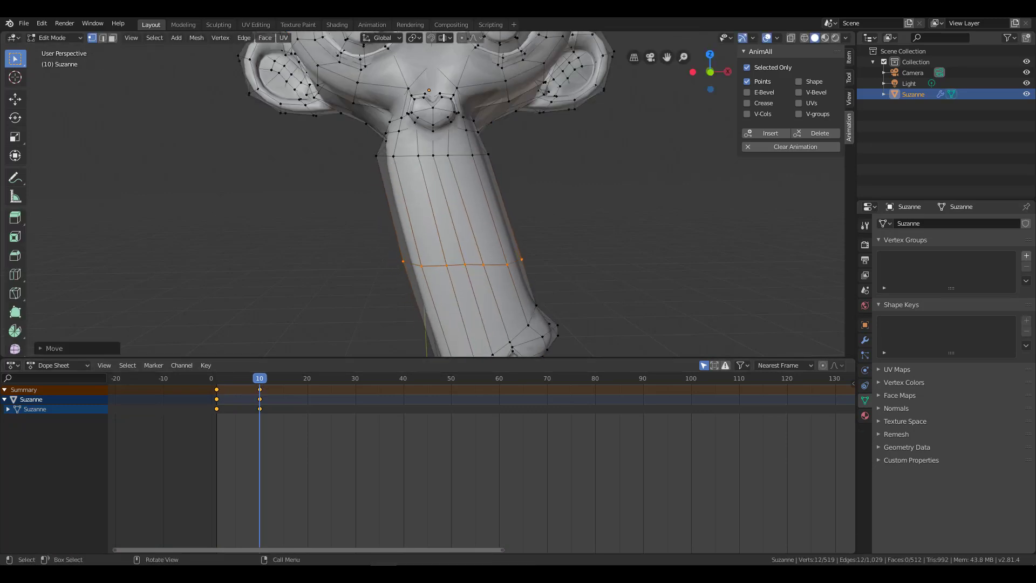
pyautogui.click(555, 233)
pyautogui.scroll(-2, 552, 211)
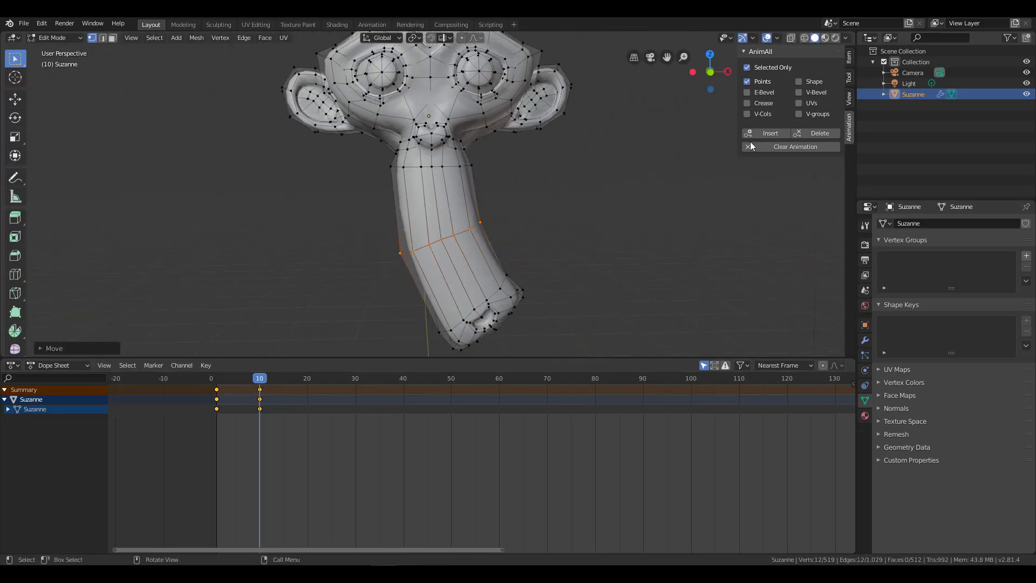
pyautogui.click(772, 133)
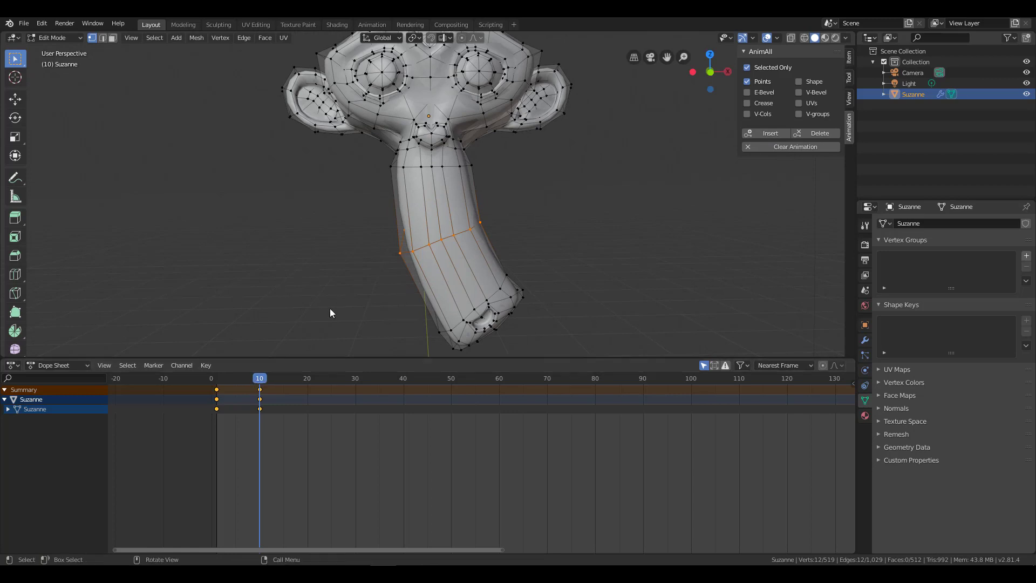
# Preview the bent neck from the front view, then return to frame 1.
pyautogui.press('Tab')
pyautogui.moveTo(260, 380)
pyautogui.mouseDown()
pyautogui.moveTo(219, 380)
pyautogui.moveTo(278, 386)
pyautogui.moveTo(263, 387)
pyautogui.mouseUp()
pyautogui.moveTo(484, 225)
pyautogui.mouseDown(button='middle')
pyautogui.moveTo(344, 252)
pyautogui.moveTo(498, 206)
pyautogui.mouseUp(button='middle')
pyautogui.press('KP_1')
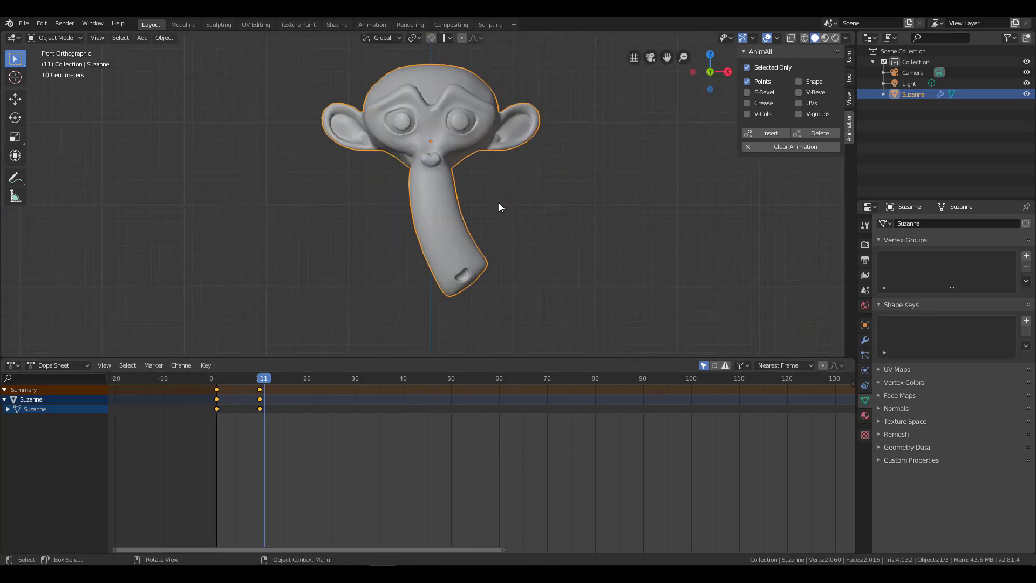
pyautogui.scroll(3, 497, 202)
pyautogui.scroll(-2, 497, 199)
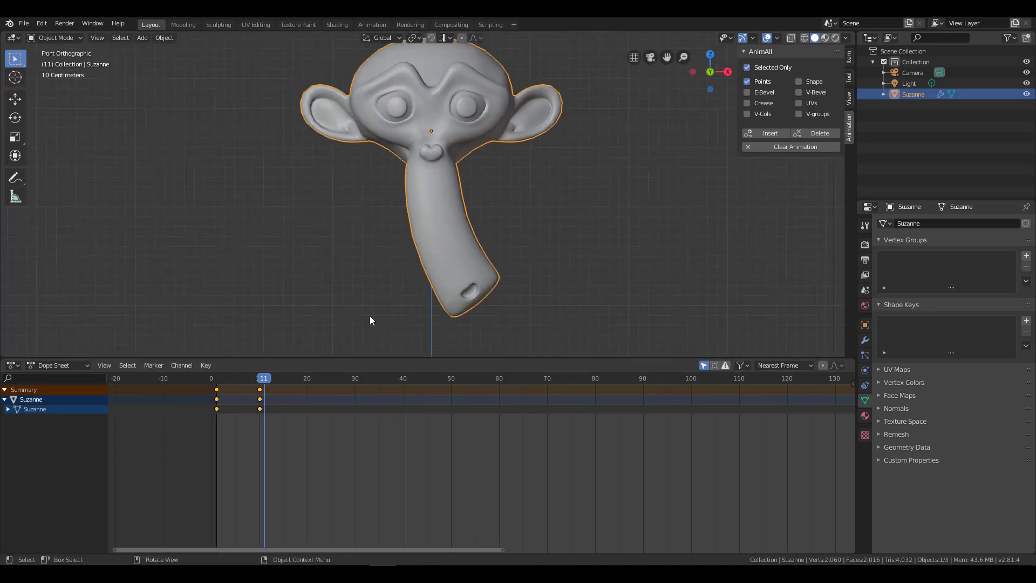
pyautogui.click(216, 378)
# Switch Suzanne to Sculpt Mode with an enlarged brush and flatten the top of her head.
pyautogui.keyDown('shift'); pyautogui.moveTo(434, 208); pyautogui.dragTo(435, 241, button='middle'); pyautogui.keyUp('shift')
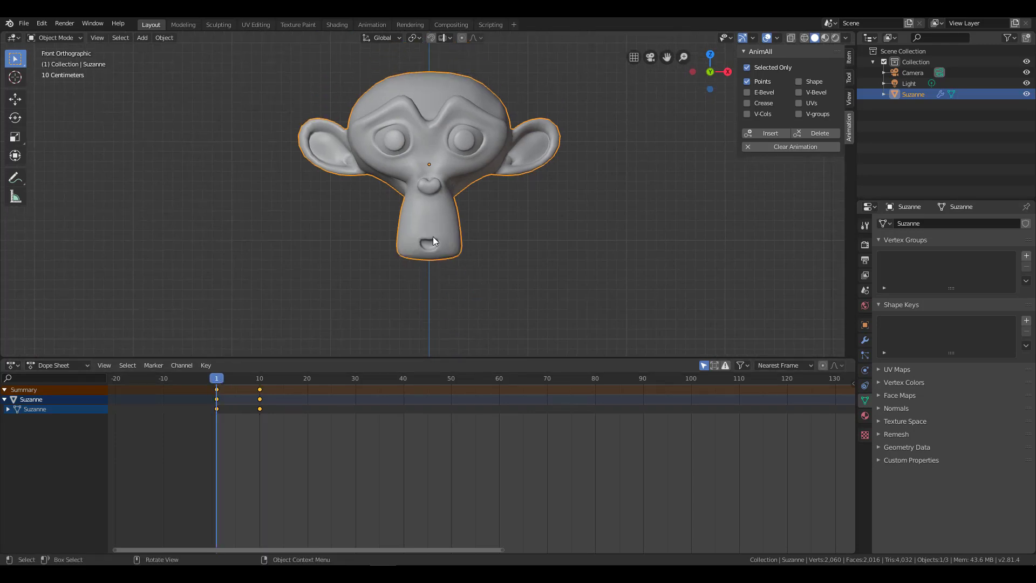
pyautogui.hotkey('ctrl', 'Tab')
pyautogui.click(513, 219)
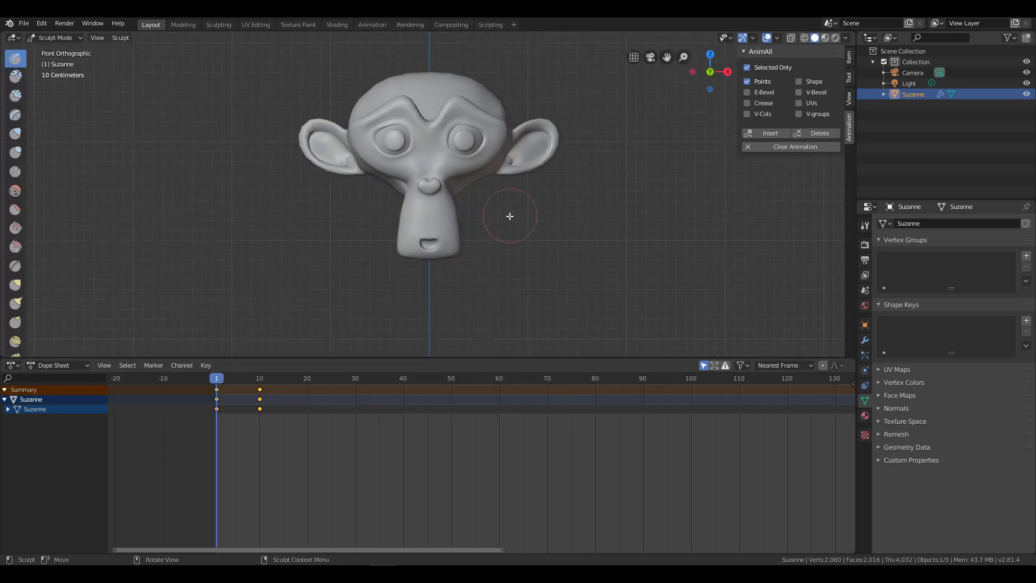
pyautogui.keyDown('shift'); pyautogui.moveTo(550, 208); pyautogui.dragTo(579, 260, button='middle'); pyautogui.keyUp('shift')
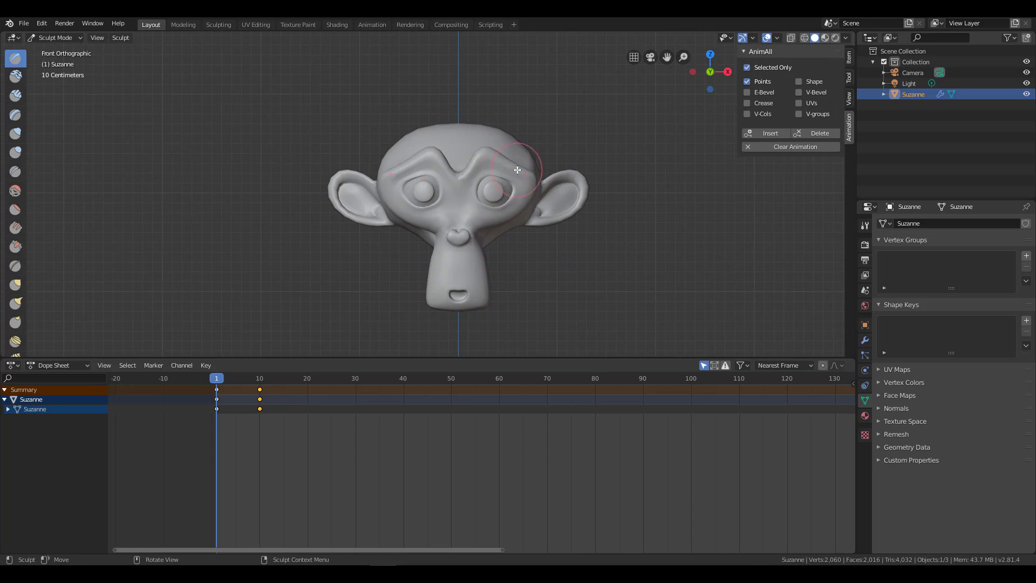
pyautogui.press('f')
pyautogui.click(558, 168)
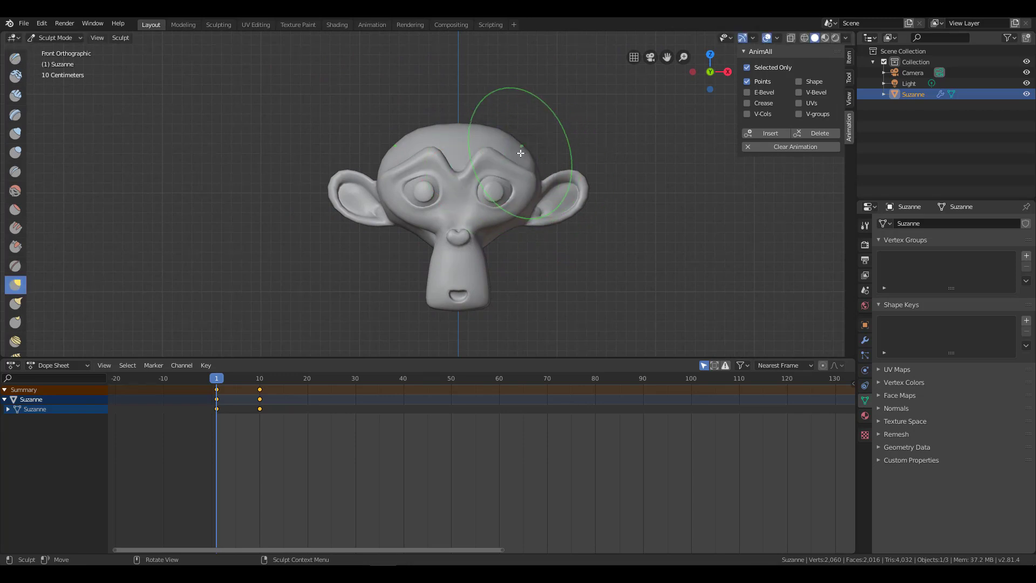
pyautogui.press('z')
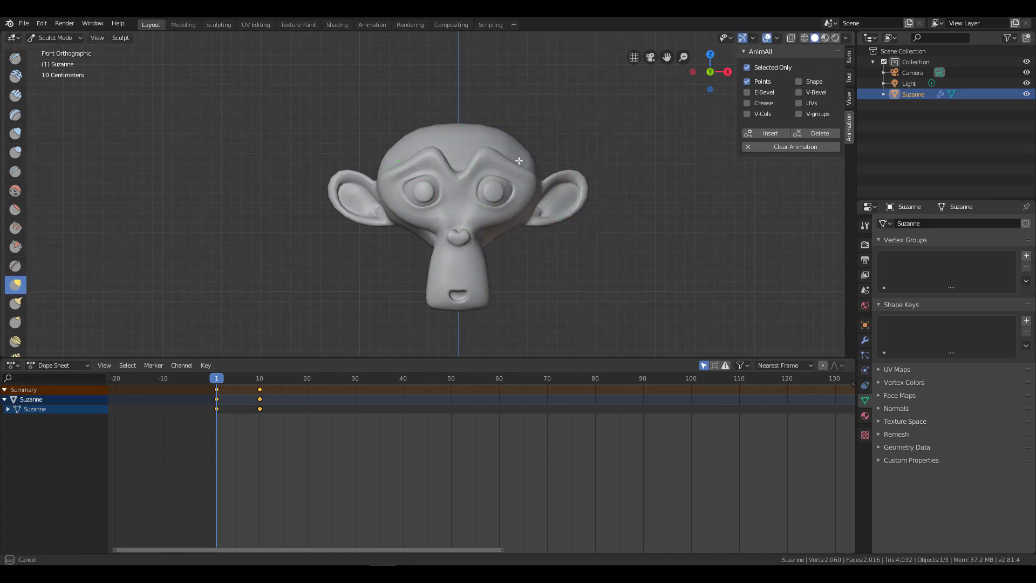
pyautogui.moveTo(519, 161); pyautogui.dragTo(525, 144)
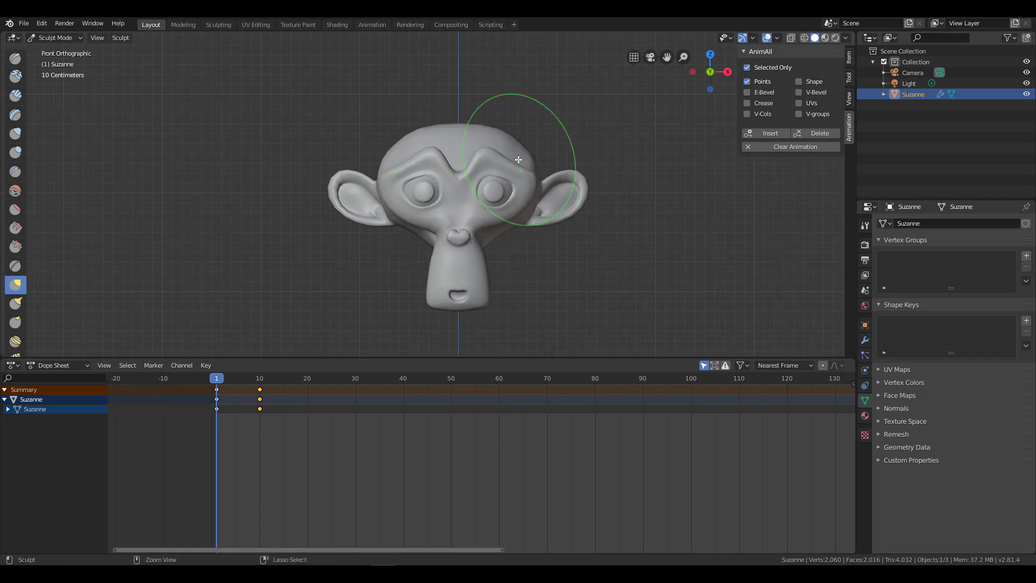
# Enlarge Suzanne's ears at a later frame, undo oversized strokes, preview the frames, and return to Object Mode.
pyautogui.moveTo(221, 379); pyautogui.dragTo(303, 375)
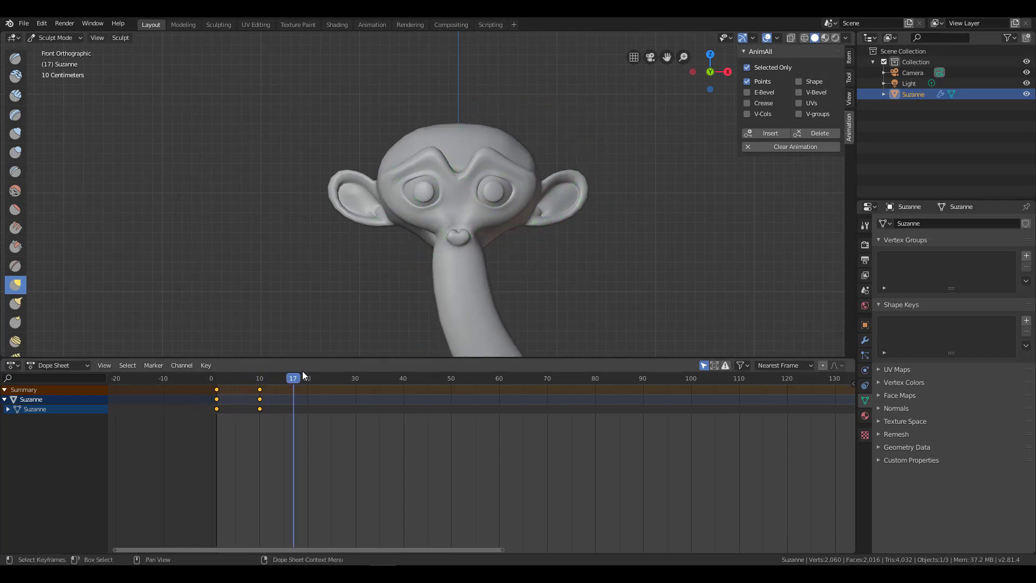
pyautogui.moveTo(581, 183); pyautogui.dragTo(582, 233)
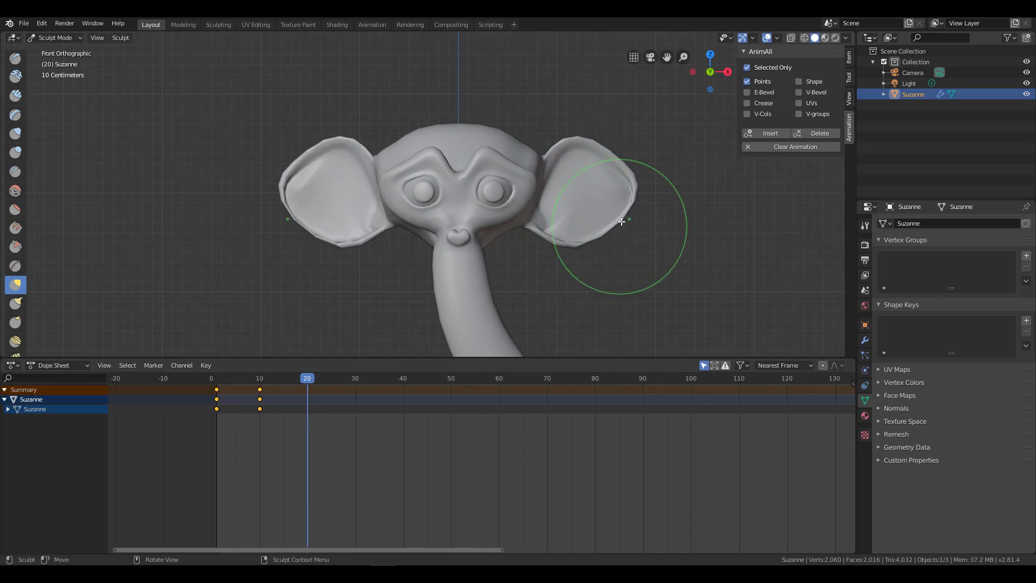
pyautogui.hotkey('ctrl', 'z')
pyautogui.hotkey('ctrl', 'z')
pyautogui.hotkey('ctrl', 'z')
pyautogui.hotkey('ctrl', 'z')
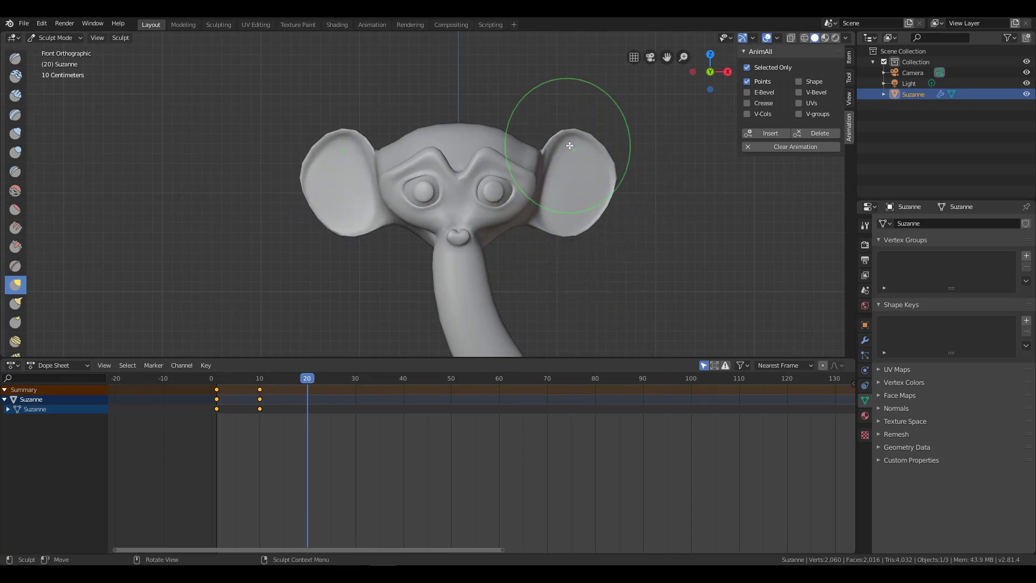
pyautogui.hotkey('ctrl', 'z')
pyautogui.scroll(-2, 367, 330)
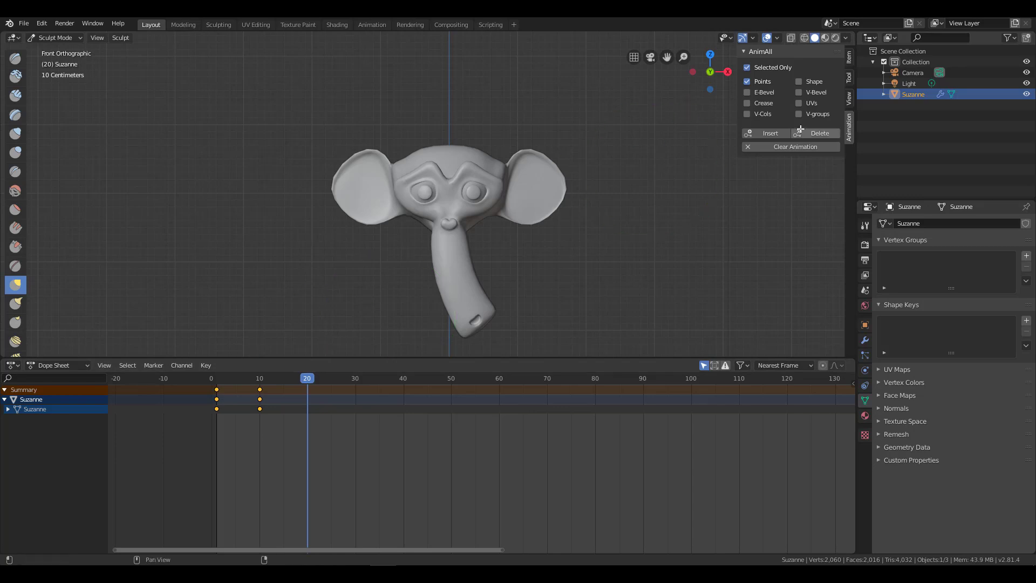
pyautogui.click(299, 380)
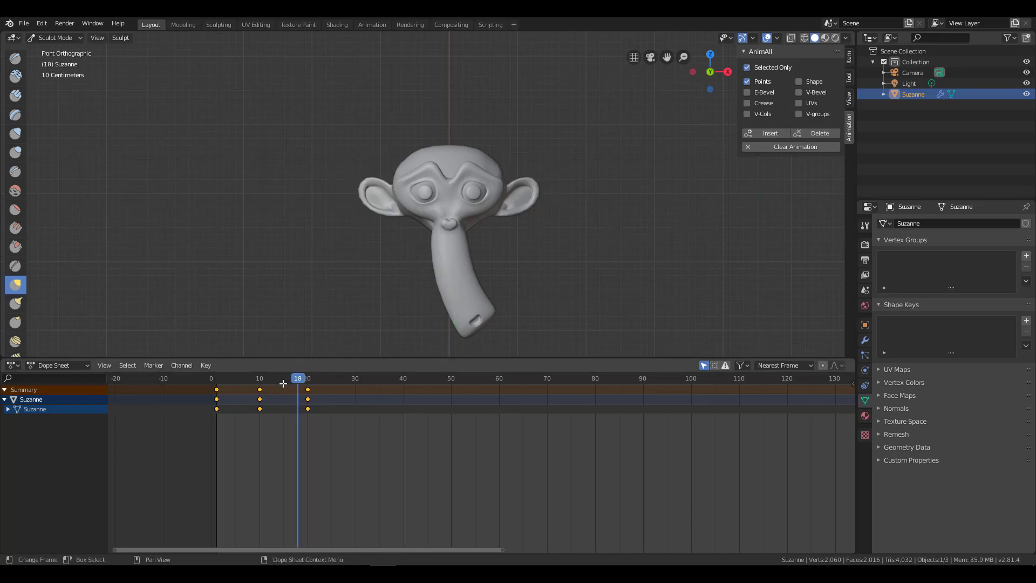
pyautogui.moveTo(312, 379)
pyautogui.mouseDown()
pyautogui.moveTo(226, 379)
pyautogui.moveTo(284, 374)
pyautogui.mouseUp()
pyautogui.hotkey('ctrl', 'Tab')
pyautogui.click(297, 243)
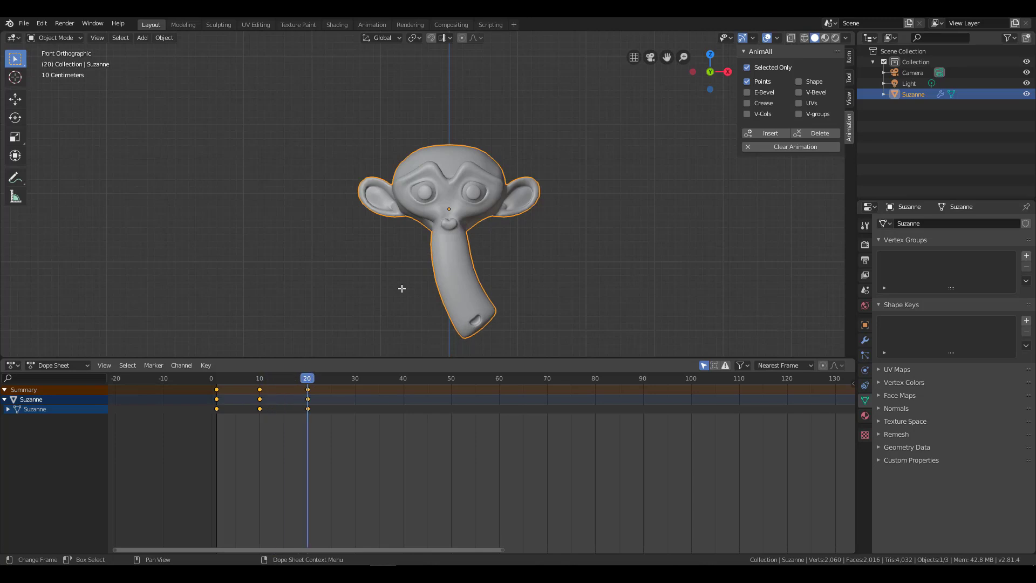
# Select all of Suzanne's vertices in Edit Mode, then go back to Object Mode.
pyautogui.press('Tab')
pyautogui.scroll(3, 463, 209)
pyautogui.press('a')
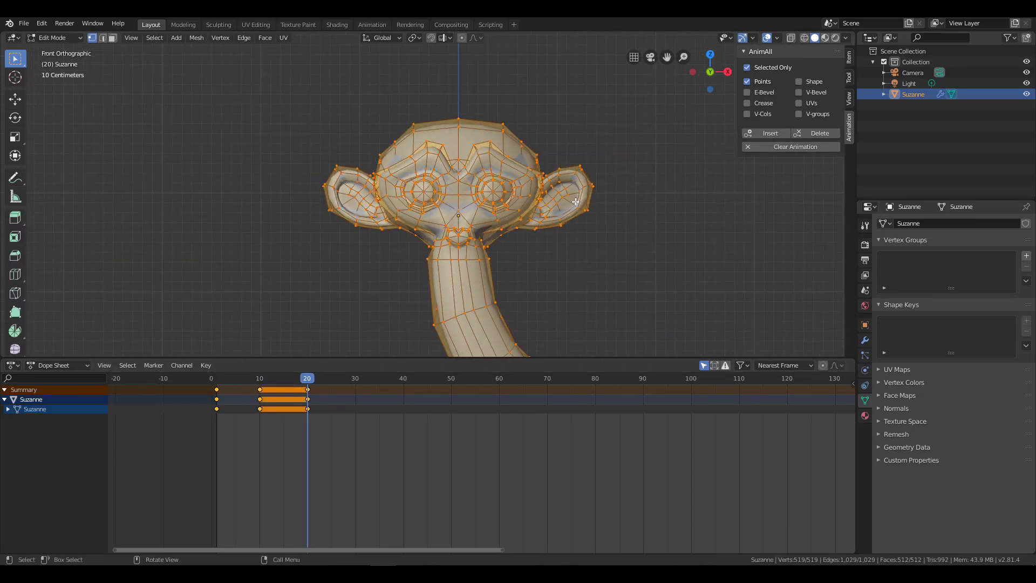
pyautogui.press('Tab')
# In Sculpt Mode pull Suzanne's ears wider, refresh the mesh, and scrub to preview the neck stretch.
pyautogui.hotkey('ctrl', 'Tab')
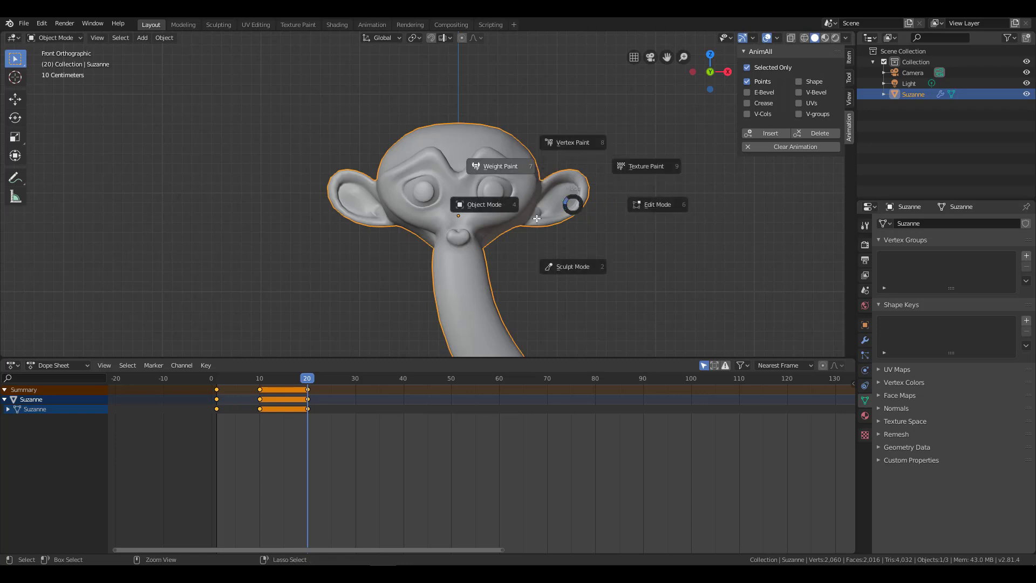
pyautogui.click(569, 232)
pyautogui.moveTo(566, 217)
pyautogui.mouseDown()
pyautogui.moveTo(567, 189)
pyautogui.moveTo(597, 188)
pyautogui.moveTo(595, 214)
pyautogui.mouseUp()
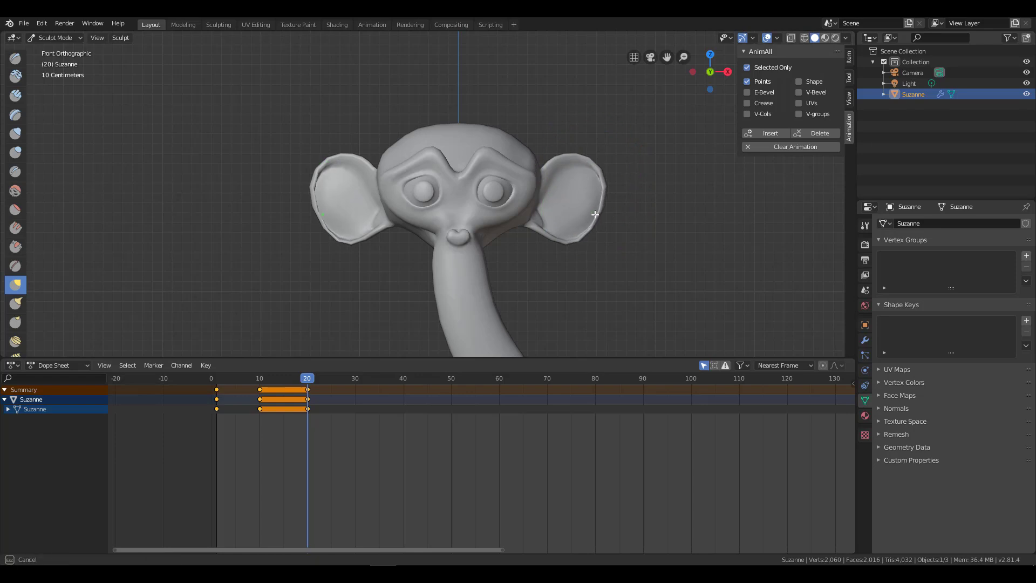
pyautogui.press('Tab')
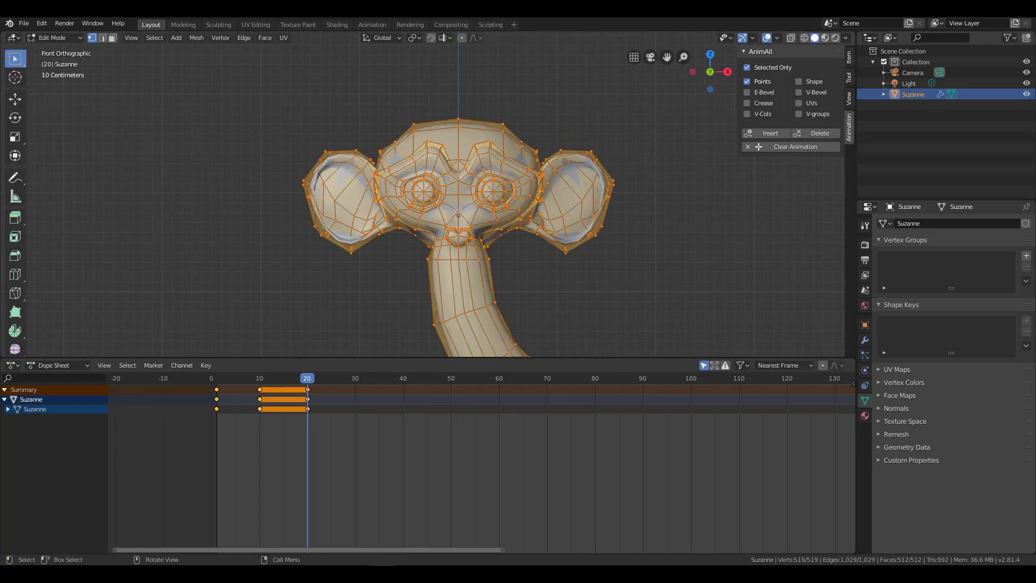
pyautogui.press('Tab')
pyautogui.moveTo(305, 375)
pyautogui.mouseDown()
pyautogui.moveTo(154, 393)
pyautogui.moveTo(354, 403)
pyautogui.moveTo(231, 407)
pyautogui.moveTo(364, 415)
pyautogui.mouseUp()
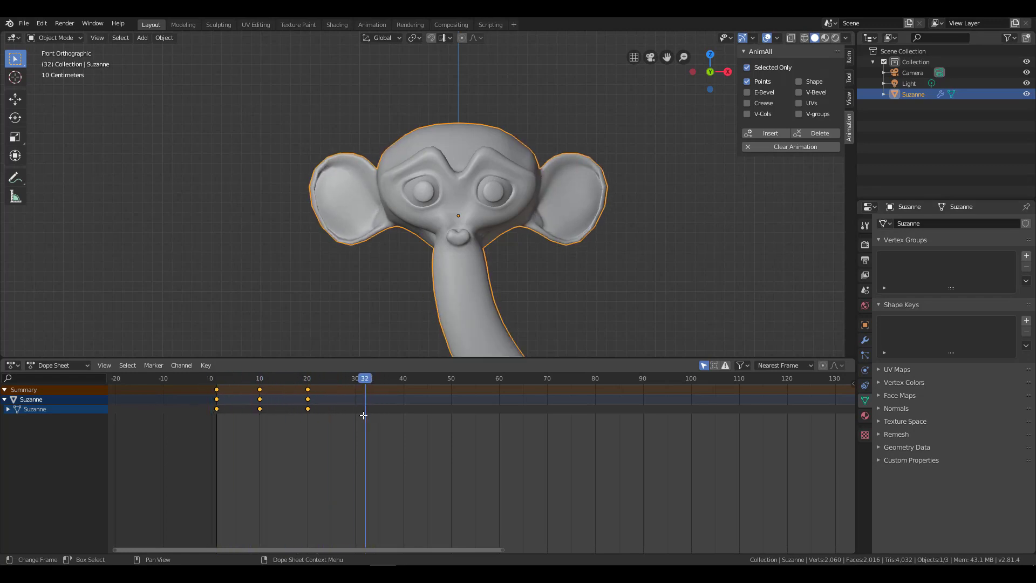
# In Sculpt Mode, raise the top of Suzanne's head and key that shape at frame 30.
pyautogui.hotkey('ctrl', 'Tab')
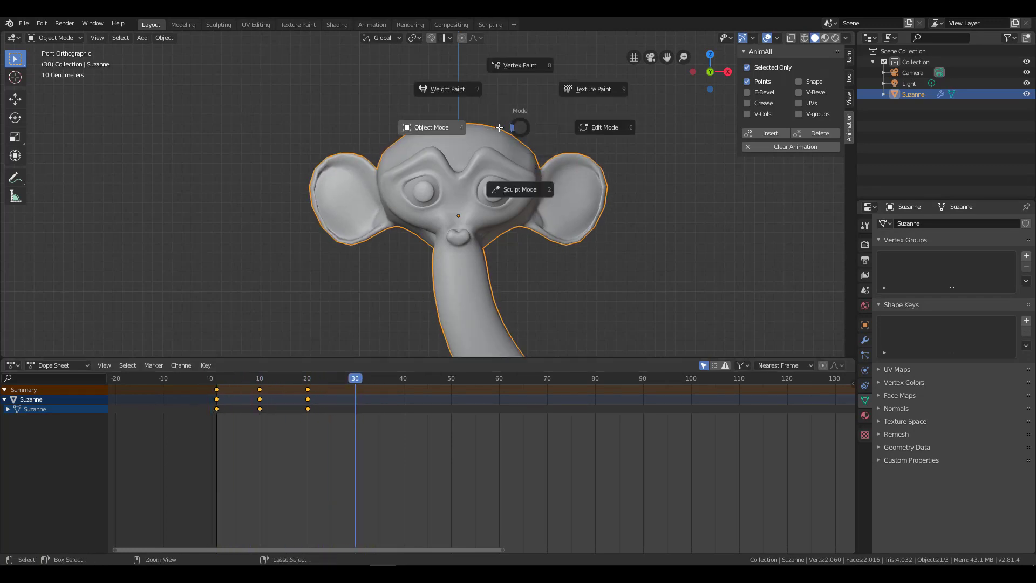
pyautogui.click(515, 181)
pyautogui.click(767, 134)
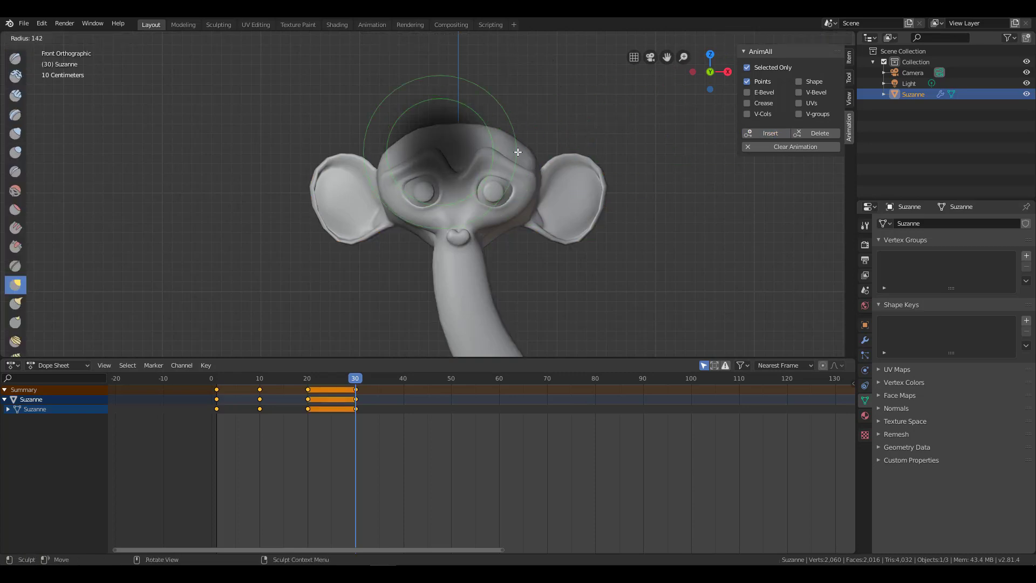
pyautogui.moveTo(500, 148); pyautogui.dragTo(515, 124)
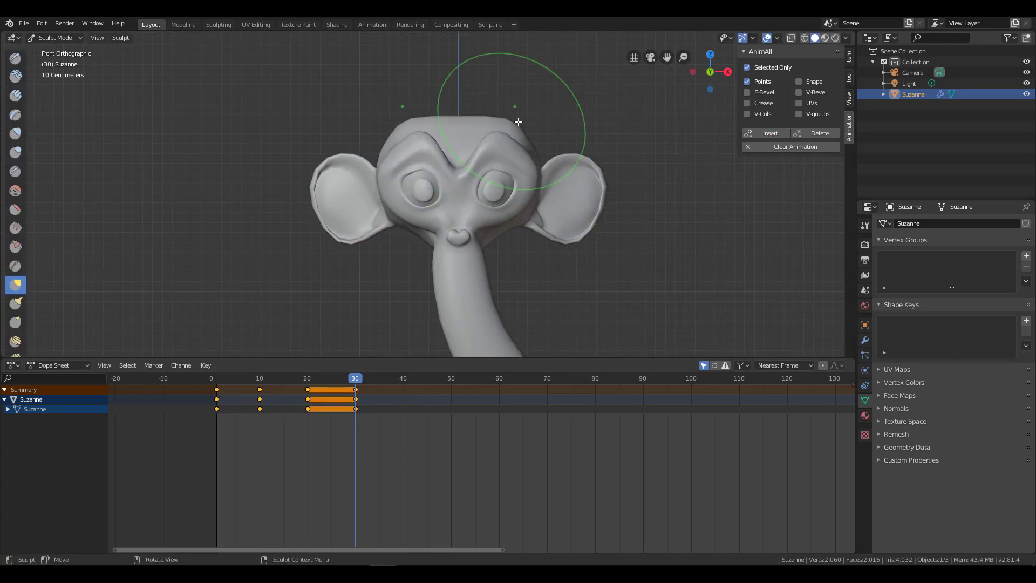
pyautogui.click(770, 133)
# Sculpt raised rings around both eyes at a later frame, then return the timeline to frame 0.
pyautogui.moveTo(355, 378)
pyautogui.mouseDown()
pyautogui.moveTo(287, 383)
pyautogui.moveTo(379, 388)
pyautogui.moveTo(215, 399)
pyautogui.moveTo(425, 419)
pyautogui.mouseUp()
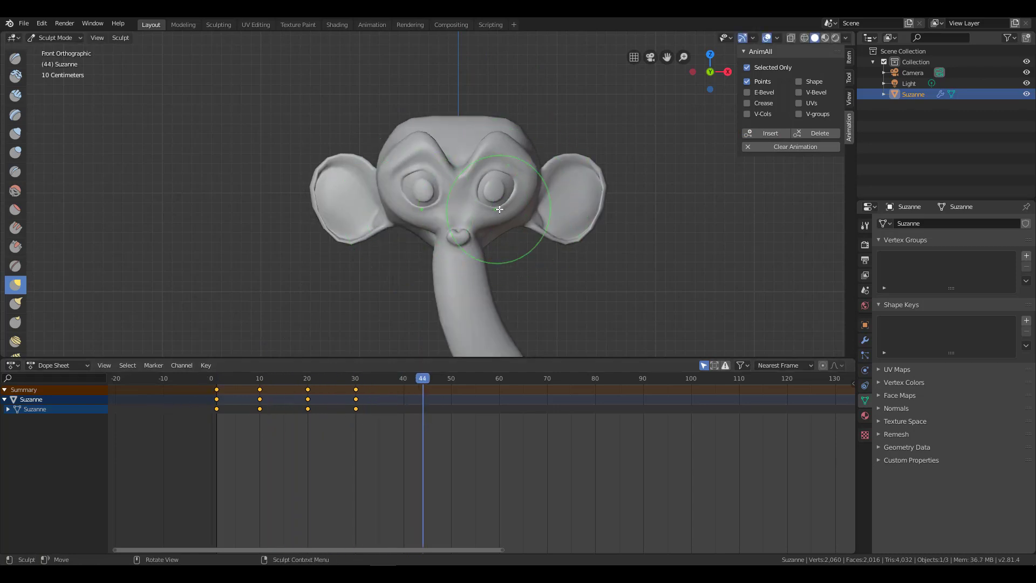
pyautogui.moveTo(502, 216)
pyautogui.mouseDown()
pyautogui.moveTo(486, 194)
pyautogui.moveTo(491, 170)
pyautogui.moveTo(505, 210)
pyautogui.mouseUp()
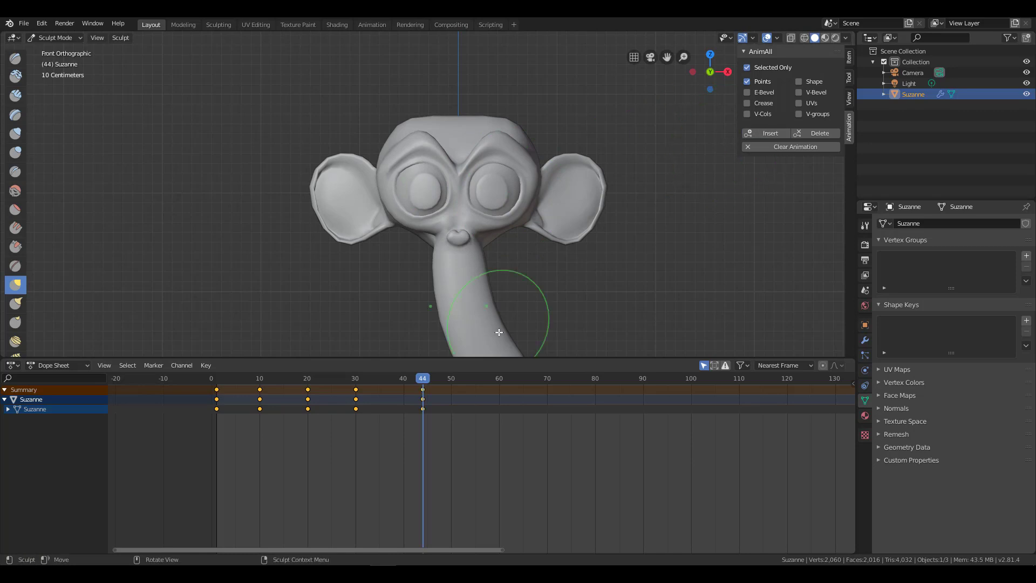
pyautogui.moveTo(423, 378); pyautogui.dragTo(212, 378)
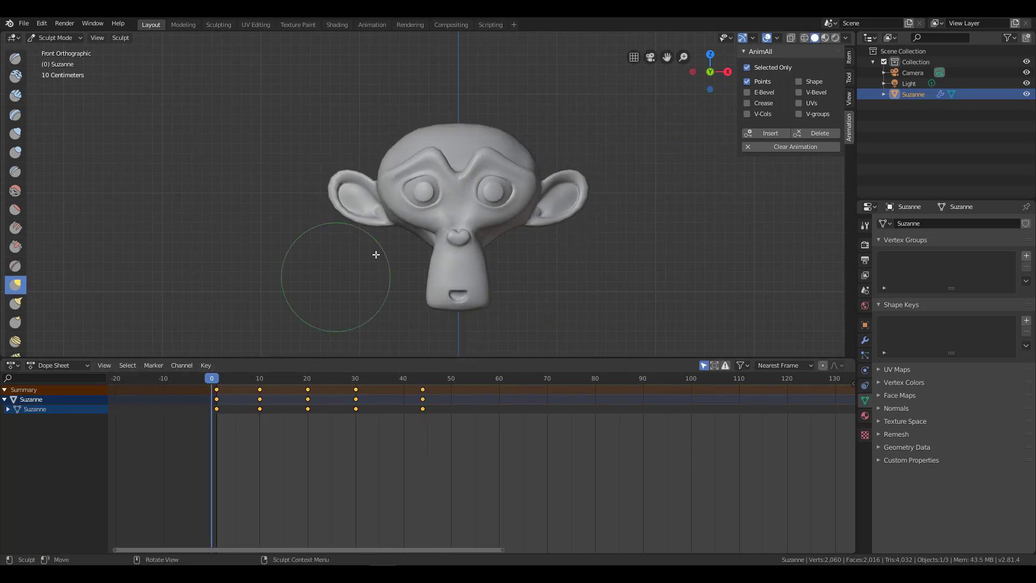
# Play Suzanne's shape animation while orbiting the view, then stop playback.
pyautogui.press('space')
pyautogui.moveTo(584, 224); pyautogui.dragTo(547, 238, button='middle')
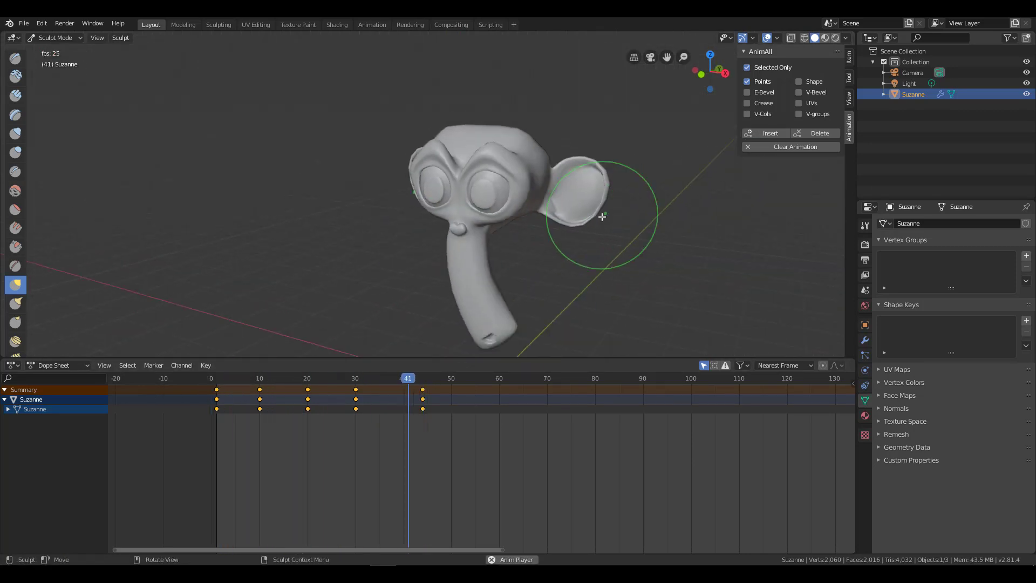
pyautogui.moveTo(602, 216); pyautogui.dragTo(534, 236, button='middle')
pyautogui.press('space')
# Open a different file from the File menu, discarding unsaved changes to the Suzanne file.
pyautogui.click(24, 23)
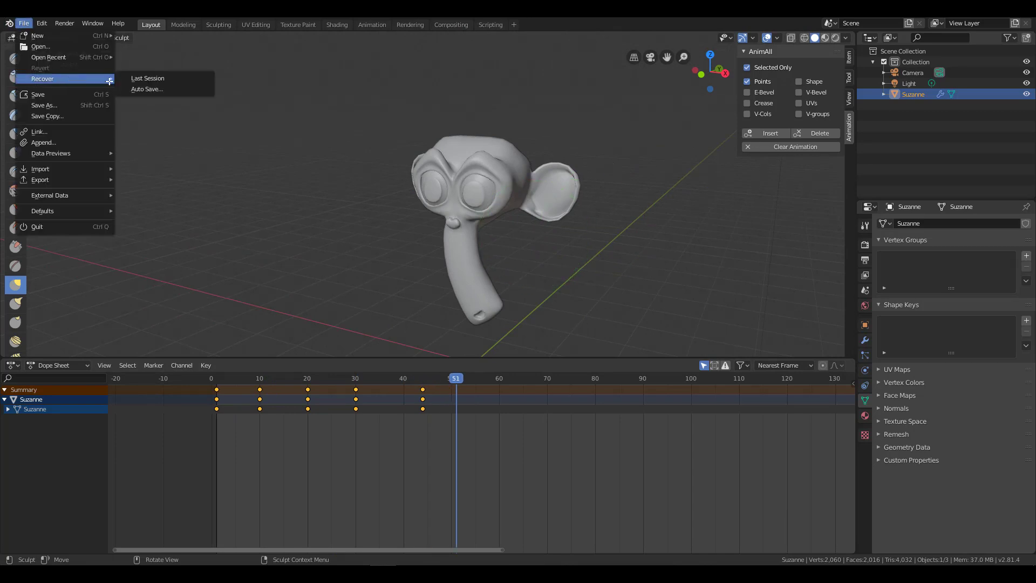
pyautogui.click(142, 56)
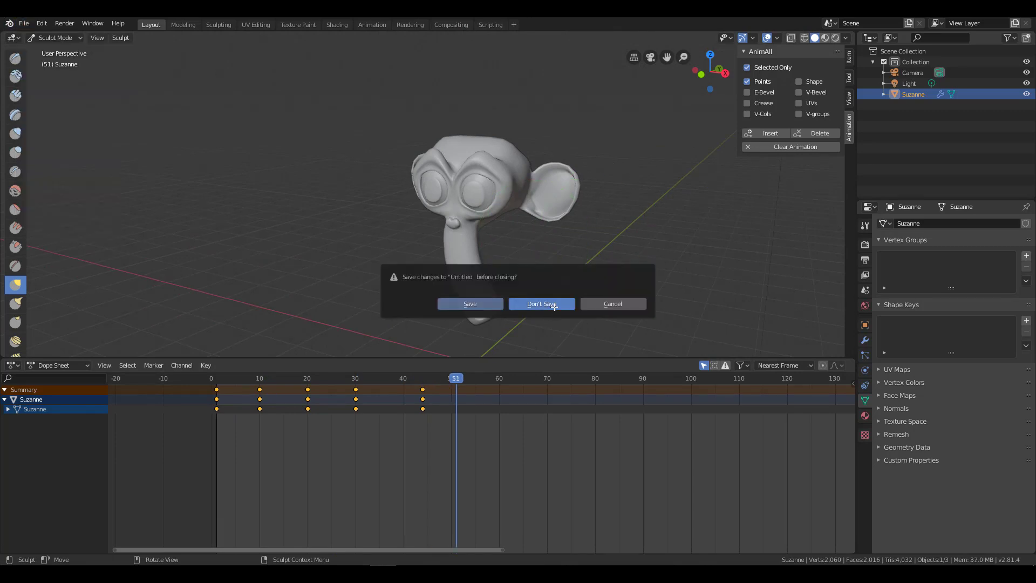
pyautogui.click(554, 306)
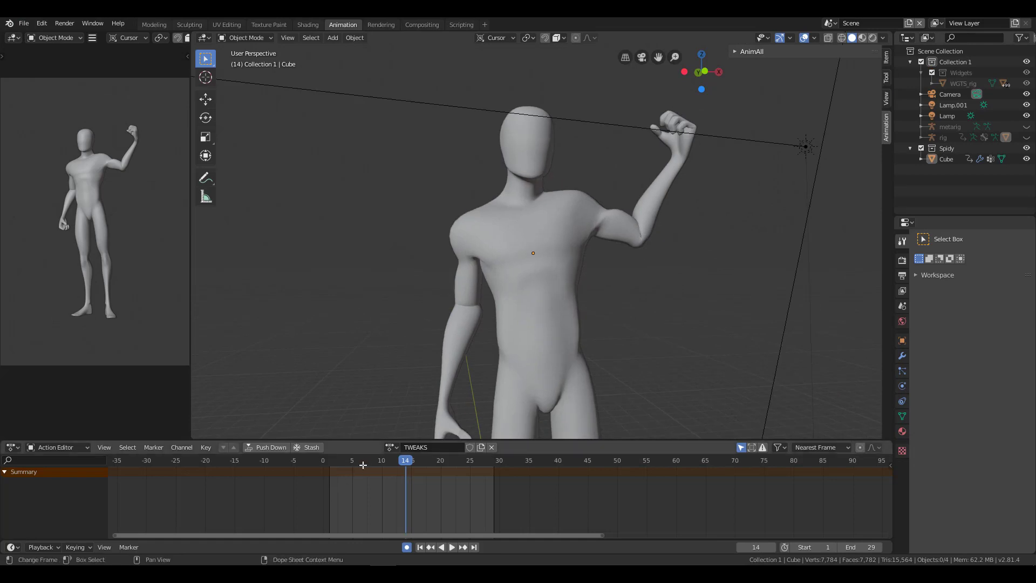
# Play the figure's arm animation, select the mesh, enter Edit Mode and go to frame 1.
pyautogui.press('space')
pyautogui.press('space')
pyautogui.scroll(3, 669, 256)
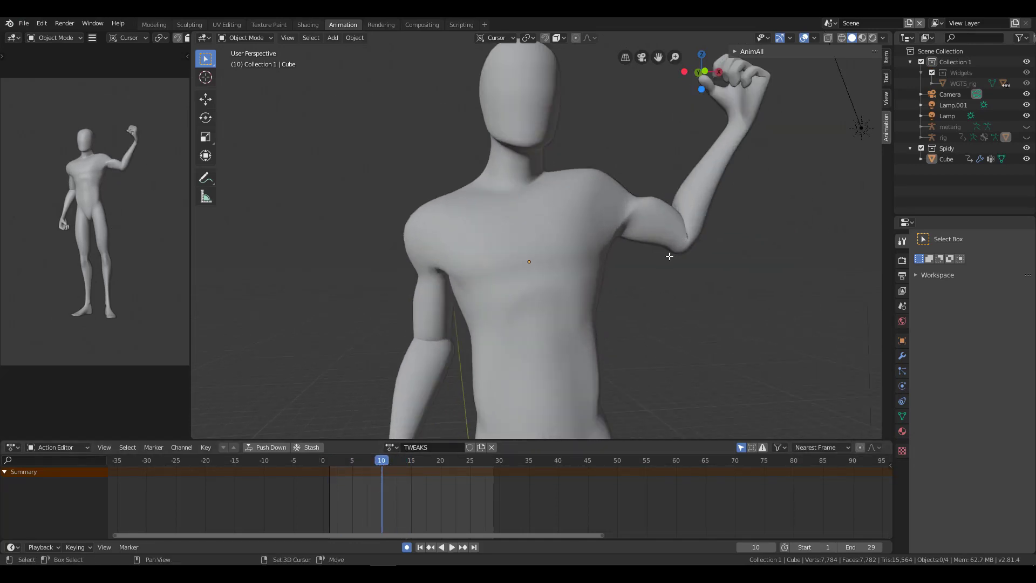
pyautogui.scroll(2, 669, 256)
pyautogui.scroll(-1, 607, 257)
pyautogui.click(607, 258)
pyautogui.scroll(-2, 606, 257)
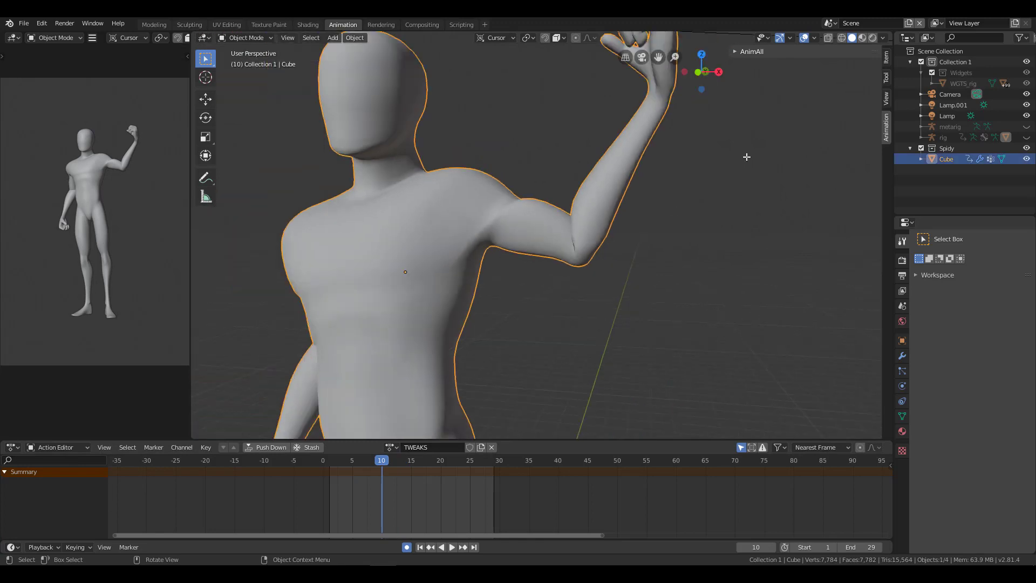
pyautogui.scroll(-2, 647, 178)
pyautogui.press('Tab')
pyautogui.moveTo(509, 205); pyautogui.dragTo(509, 228, button='middle')
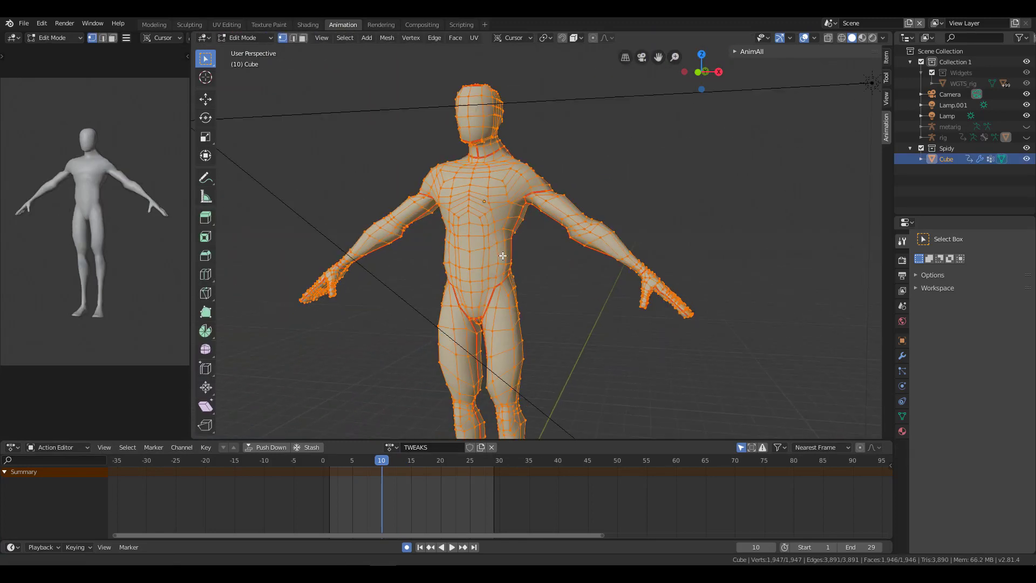
pyautogui.click(329, 461)
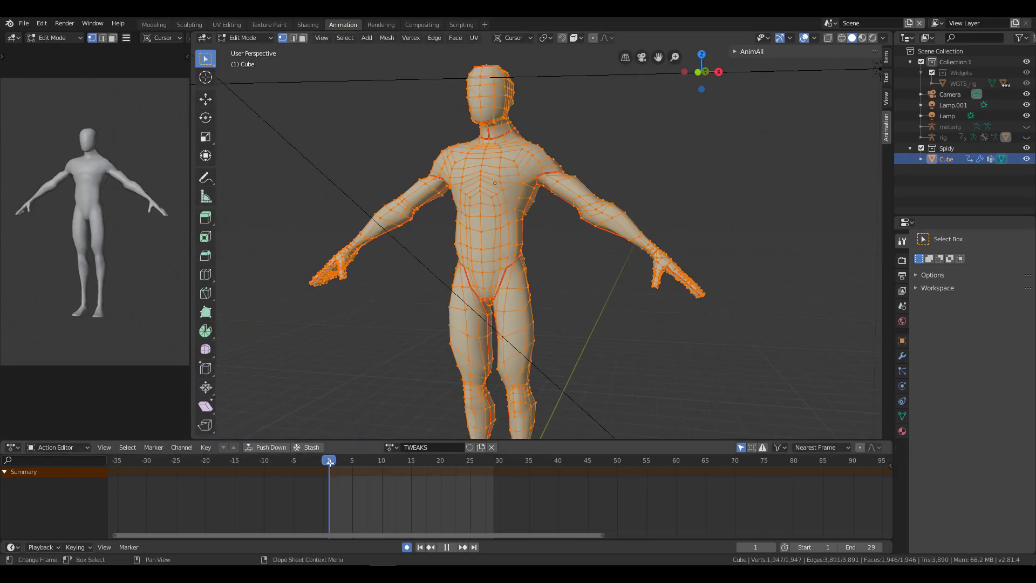
# Switch the animation editor to the Dope Sheet and inspect the Cube's vertex-key channels.
pyautogui.click(849, 54)
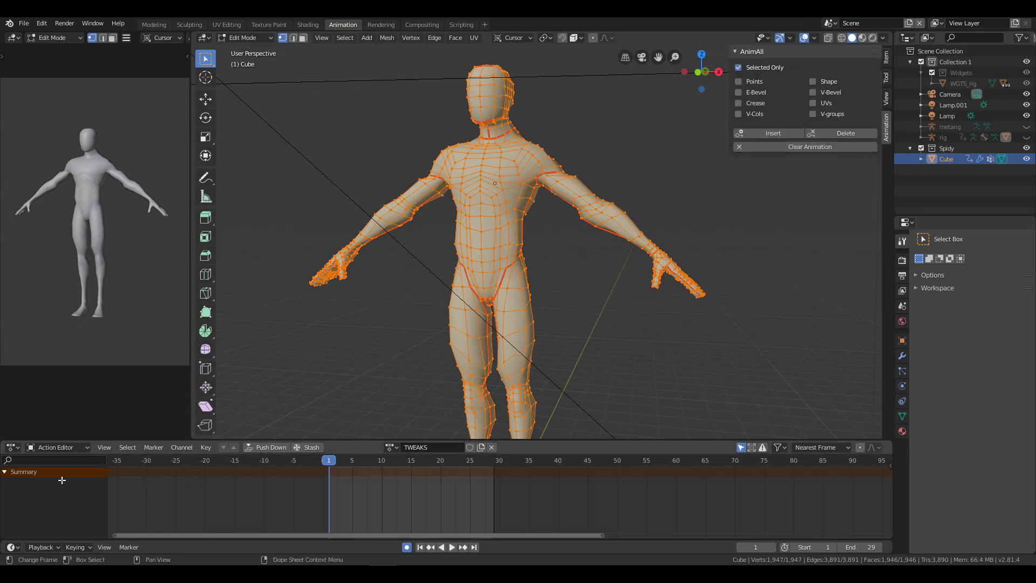
pyautogui.click(47, 447)
pyautogui.click(74, 458)
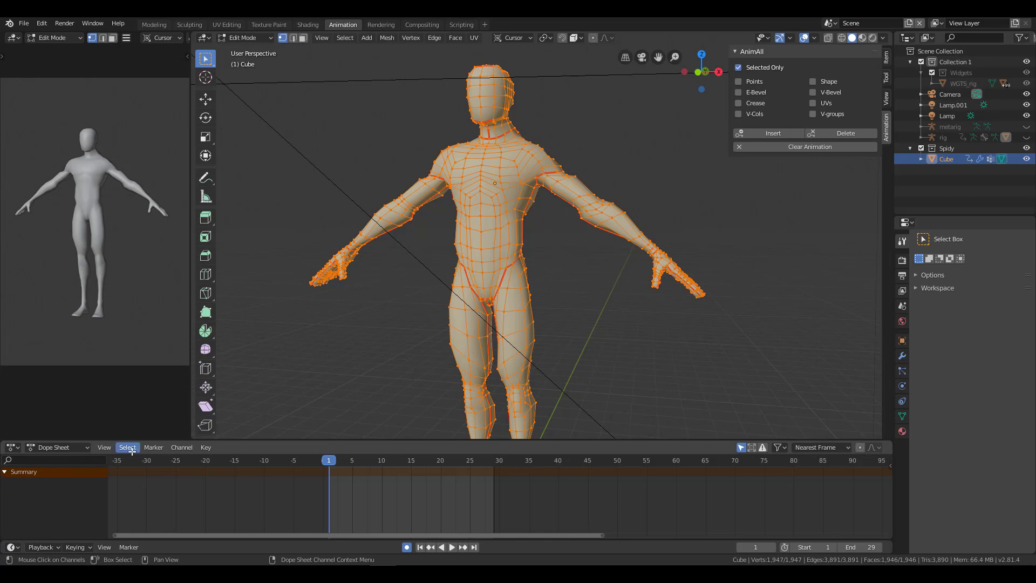
pyautogui.press('Tab')
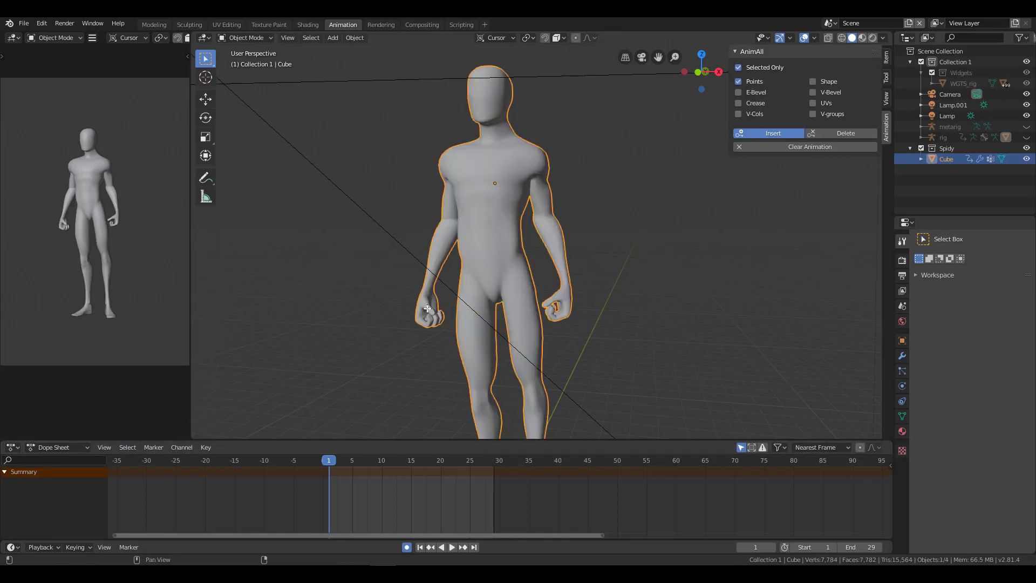
pyautogui.press('Tab')
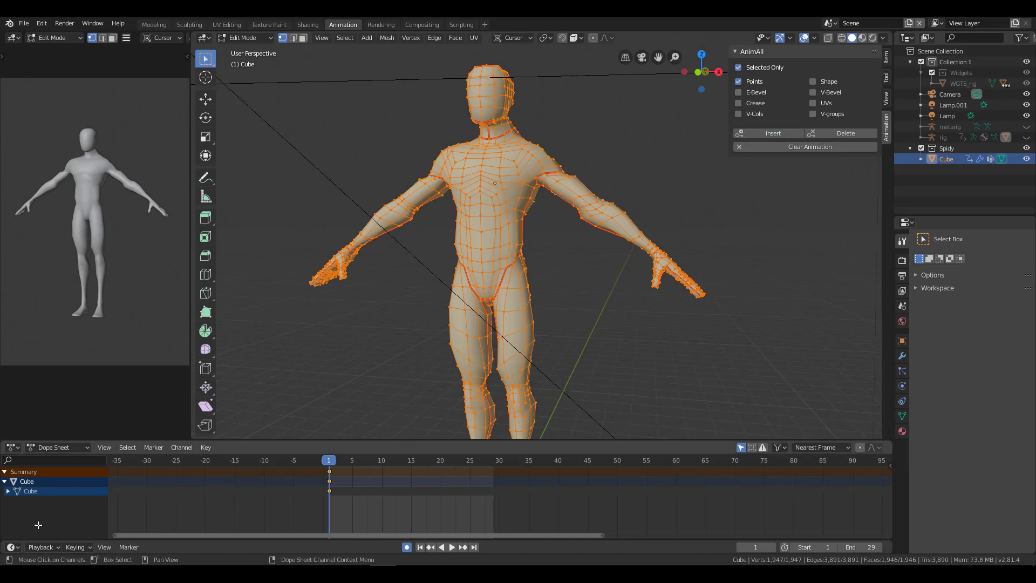
pyautogui.click(8, 491)
pyautogui.scroll(-5, 40, 506)
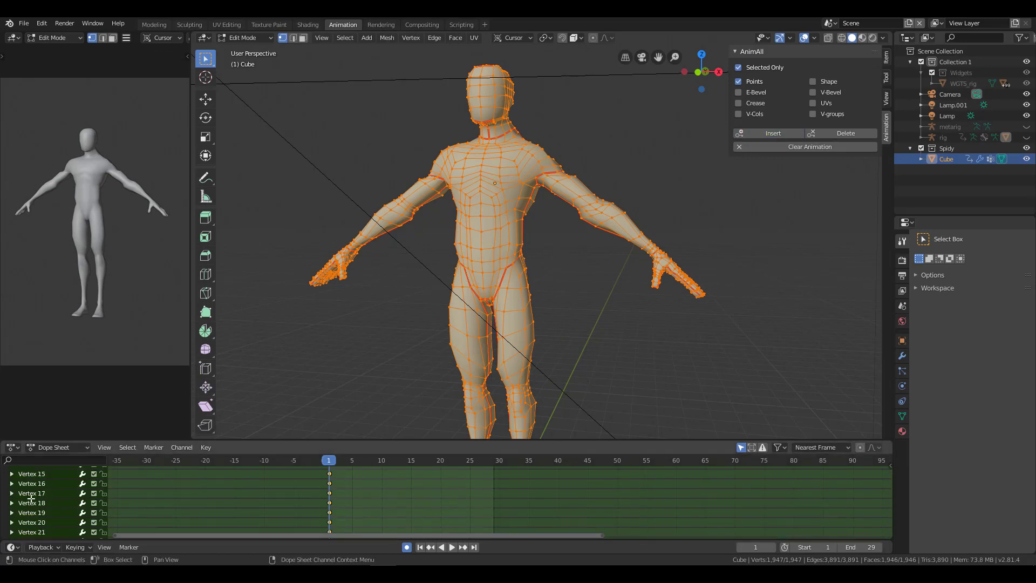
pyautogui.scroll(6, 27, 499)
pyautogui.click(9, 491)
# At frame 10, switch the character to Sculpt Mode and grab the armpit and arm into shape.
pyautogui.press('Tab')
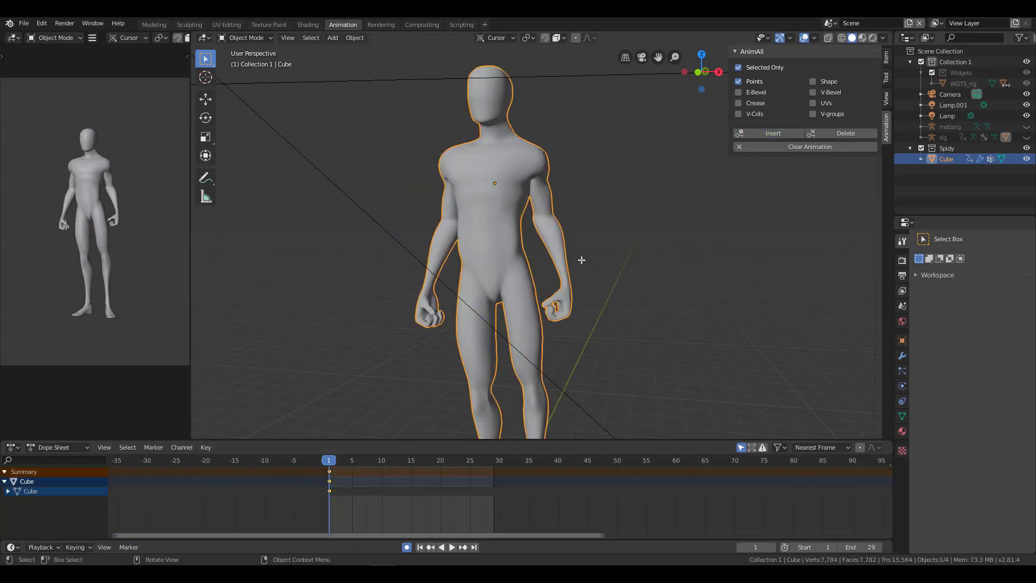
pyautogui.scroll(4, 581, 259)
pyautogui.moveTo(361, 460); pyautogui.dragTo(382, 460)
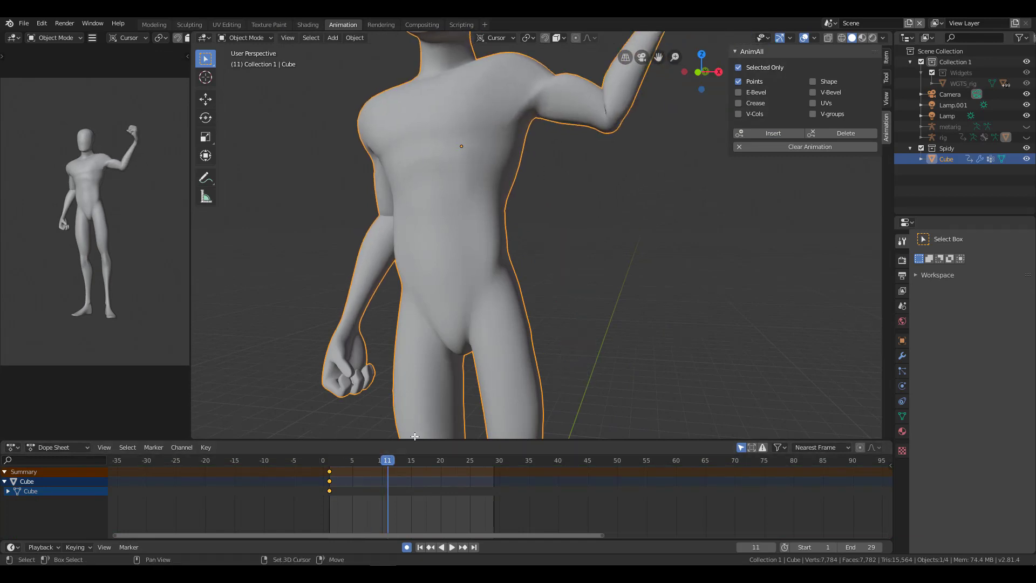
pyautogui.scroll(5, 636, 266)
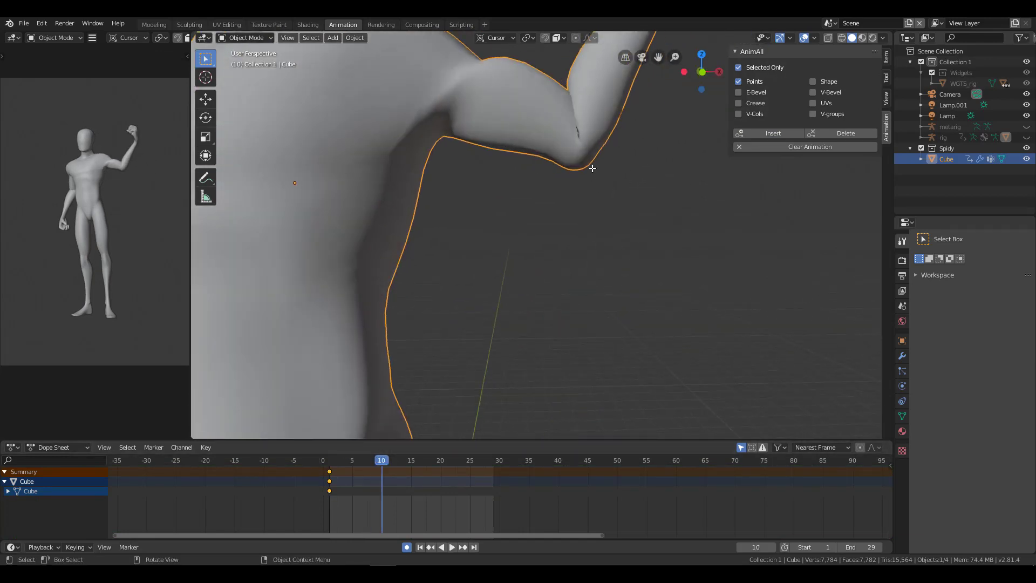
pyautogui.hotkey('ctrl', 'Tab')
pyautogui.click(587, 222)
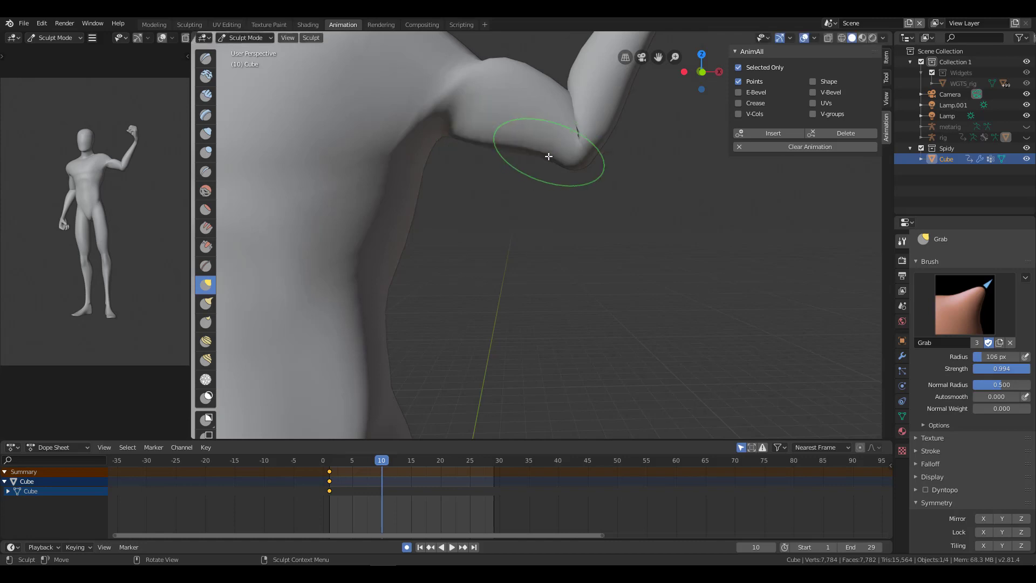
pyautogui.moveTo(605, 133); pyautogui.dragTo(509, 147)
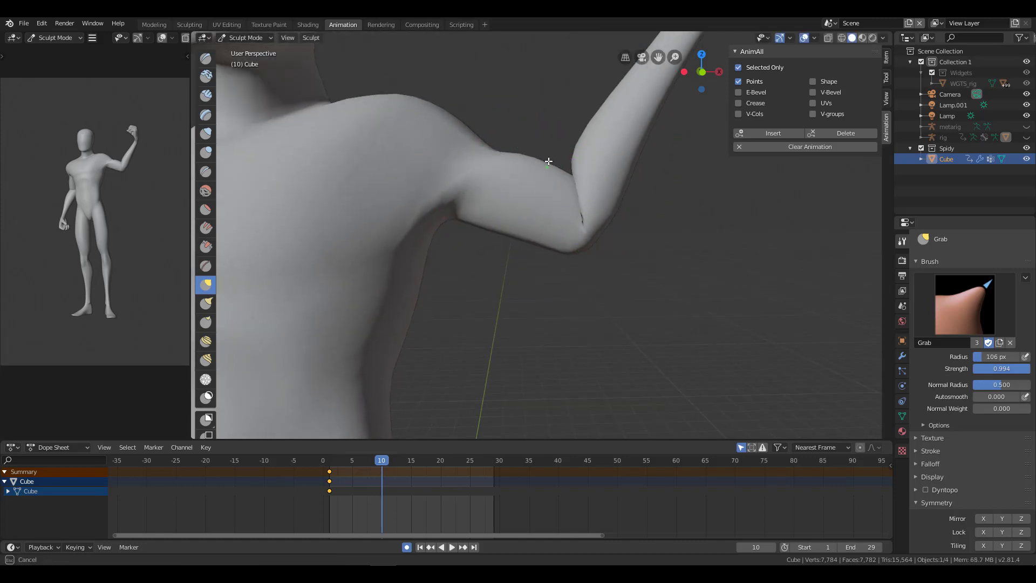
pyautogui.moveTo(583, 296)
pyautogui.mouseDown(button='middle')
pyautogui.moveTo(319, 256)
pyautogui.moveTo(619, 219)
pyautogui.mouseUp(button='middle')
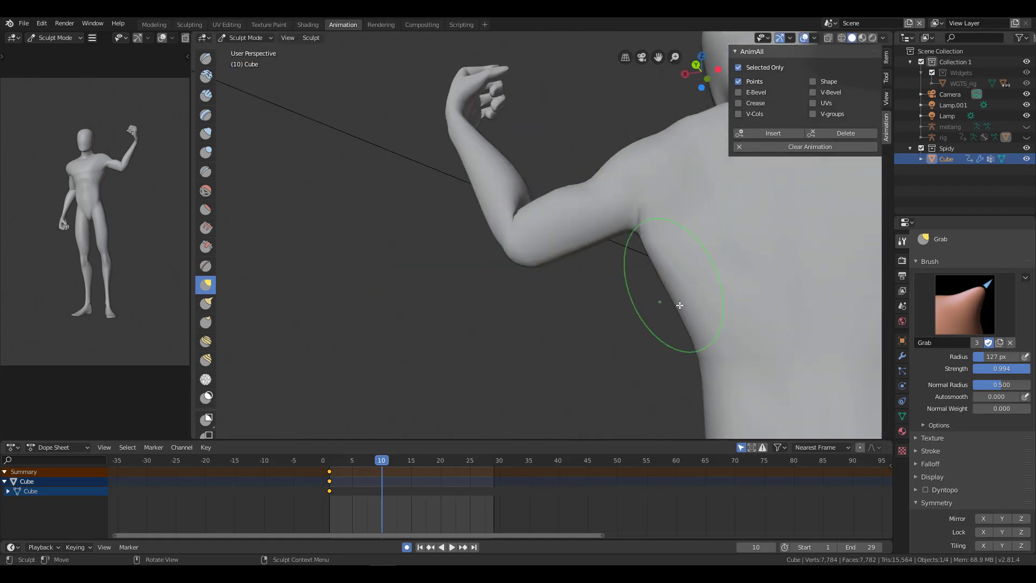
pyautogui.moveTo(661, 310)
pyautogui.mouseDown(button='middle')
pyautogui.moveTo(719, 308)
pyautogui.moveTo(675, 229)
pyautogui.moveTo(516, 224)
pyautogui.moveTo(833, 303)
pyautogui.moveTo(471, 289)
pyautogui.moveTo(509, 389)
pyautogui.moveTo(543, 397)
pyautogui.moveTo(548, 331)
pyautogui.moveTo(550, 343)
pyautogui.moveTo(419, 229)
pyautogui.moveTo(629, 275)
pyautogui.moveTo(505, 308)
pyautogui.moveTo(652, 358)
pyautogui.mouseUp(button='middle')
# Inflate the upper arm surface with the Inflate brush at a 136 px radius.
pyautogui.press('f')
pyautogui.click(547, 318)
pyautogui.press('f')
pyautogui.click(505, 308)
pyautogui.press('i')
pyautogui.moveTo(421, 240)
pyautogui.mouseDown(button='middle')
pyautogui.moveTo(537, 278)
pyautogui.moveTo(474, 250)
pyautogui.moveTo(501, 265)
pyautogui.mouseUp(button='middle')
pyautogui.moveTo(502, 265); pyautogui.dragTo(490, 254)
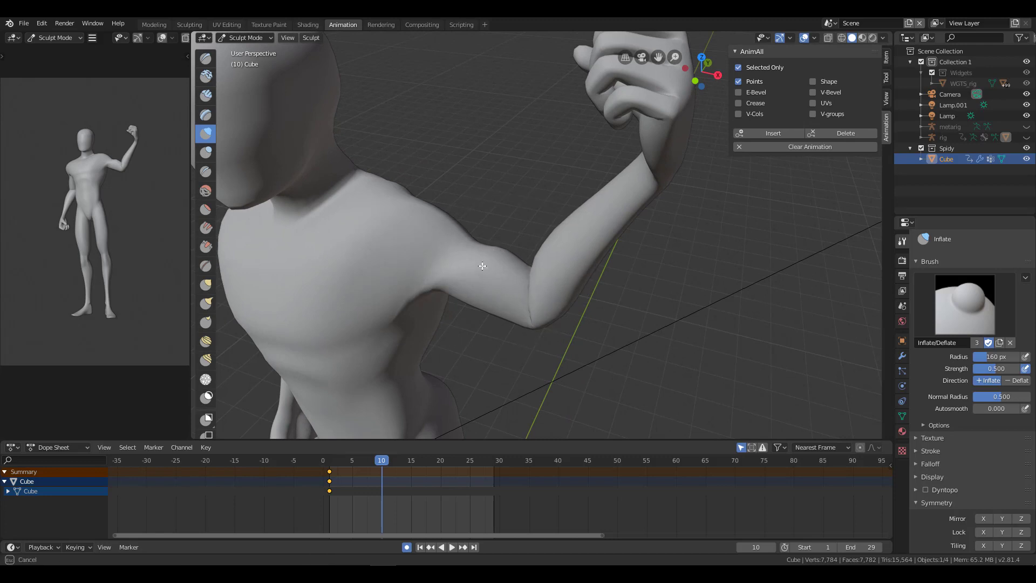
pyautogui.moveTo(482, 266); pyautogui.dragTo(480, 268, button='middle')
# With the Grab brush, reshape the shoulder and pull the elbow tip down and right.
pyautogui.press('f')
pyautogui.click(480, 268)
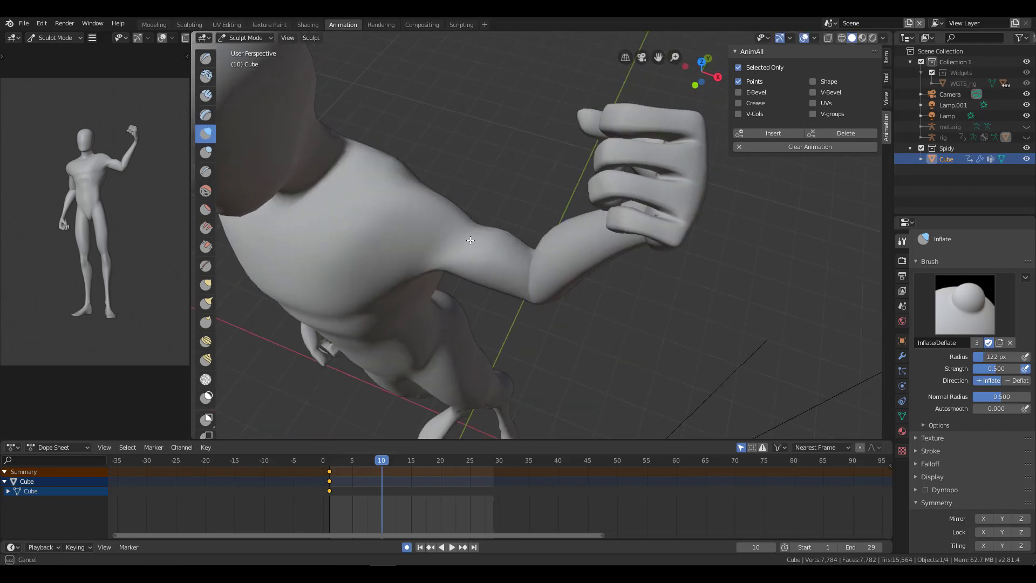
pyautogui.moveTo(510, 274); pyautogui.dragTo(512, 275)
pyautogui.moveTo(511, 275); pyautogui.dragTo(523, 278, button='middle')
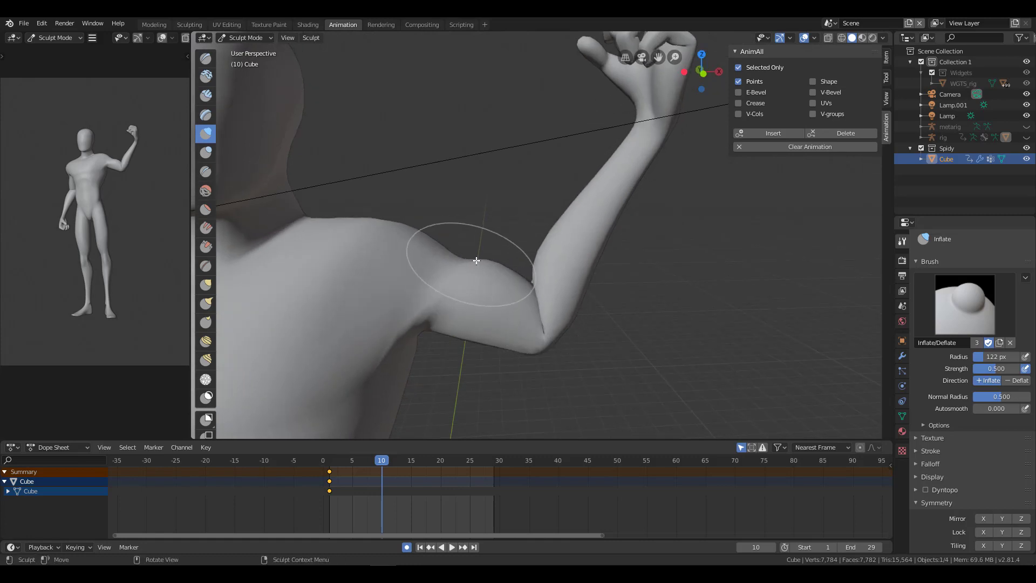
pyautogui.press('g')
pyautogui.moveTo(477, 260)
pyautogui.mouseDown()
pyautogui.moveTo(456, 265)
pyautogui.moveTo(675, 300)
pyautogui.mouseUp()
pyautogui.press('f')
pyautogui.click(497, 358)
pyautogui.moveTo(497, 359)
pyautogui.mouseDown(button='middle')
pyautogui.moveTo(531, 308)
pyautogui.moveTo(525, 342)
pyautogui.mouseUp(button='middle')
pyautogui.moveTo(536, 335); pyautogui.dragTo(538, 338)
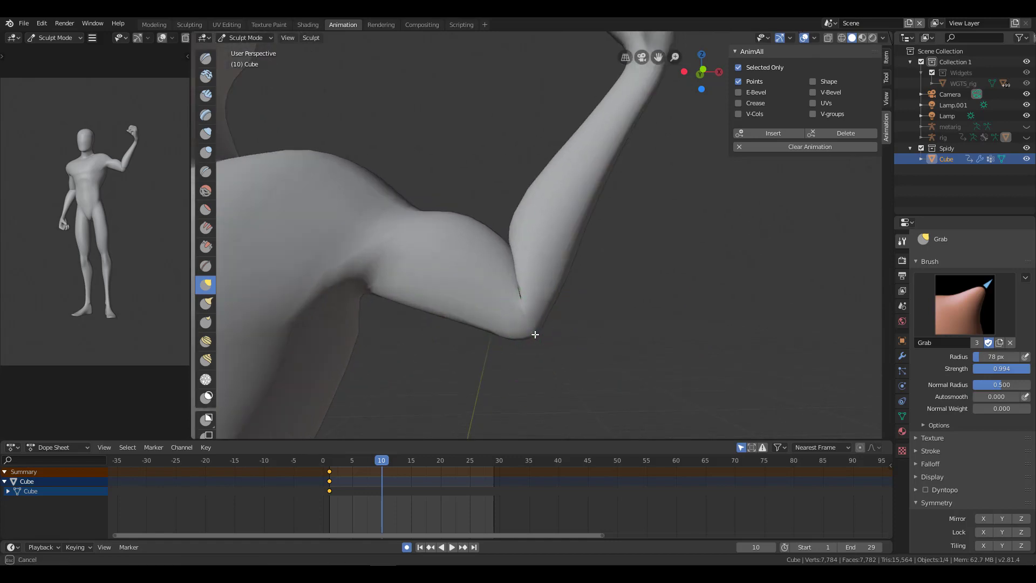
# Set the brush radius to 91 px, review the torso, and key the sculpted arm at frame 10.
pyautogui.press('f')
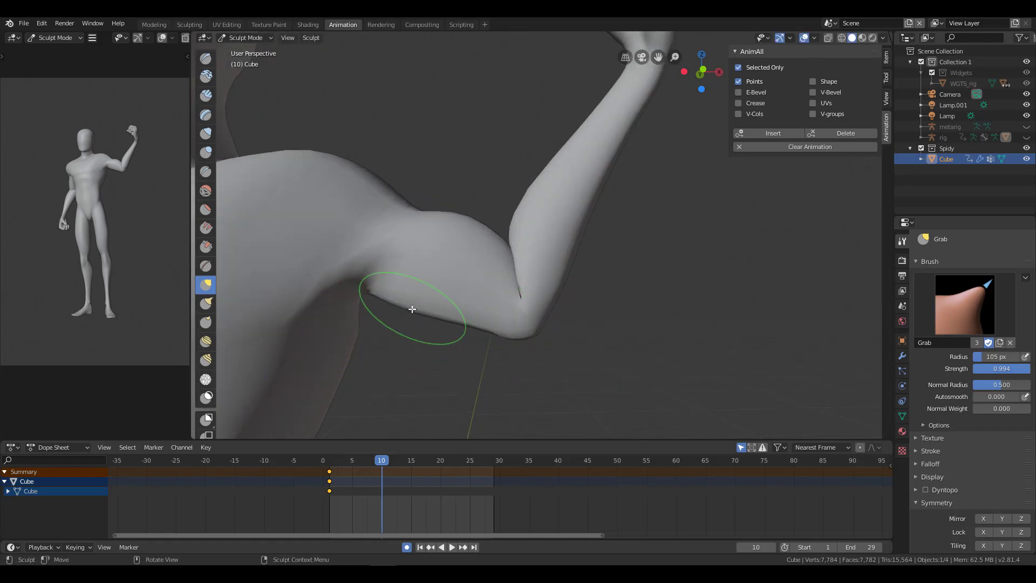
pyautogui.click(412, 301)
pyautogui.scroll(-5, 412, 300)
pyautogui.moveTo(412, 300)
pyautogui.mouseDown(button='middle')
pyautogui.moveTo(495, 351)
pyautogui.moveTo(469, 296)
pyautogui.moveTo(531, 266)
pyautogui.moveTo(412, 307)
pyautogui.moveTo(763, 307)
pyautogui.moveTo(521, 267)
pyautogui.mouseUp(button='middle')
pyautogui.scroll(5, 519, 285)
pyautogui.press('f')
pyautogui.click(531, 267)
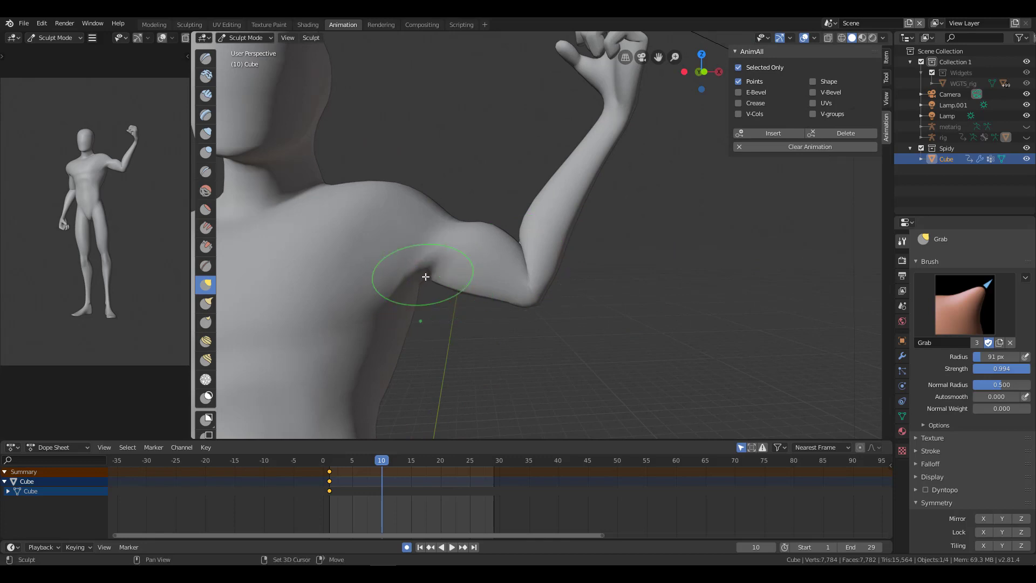
pyautogui.moveTo(426, 281); pyautogui.dragTo(521, 338, button='middle')
pyautogui.scroll(-2, 532, 329)
pyautogui.scroll(3, 599, 313)
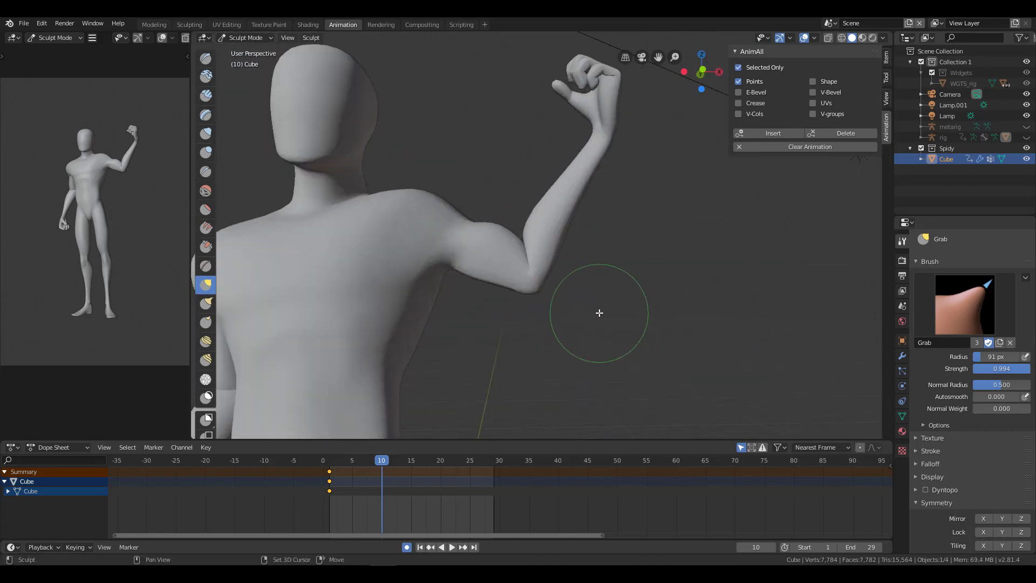
pyautogui.keyDown('shift'); pyautogui.moveTo(599, 313); pyautogui.dragTo(759, 151, button='middle'); pyautogui.keyUp('shift')
pyautogui.click(767, 132)
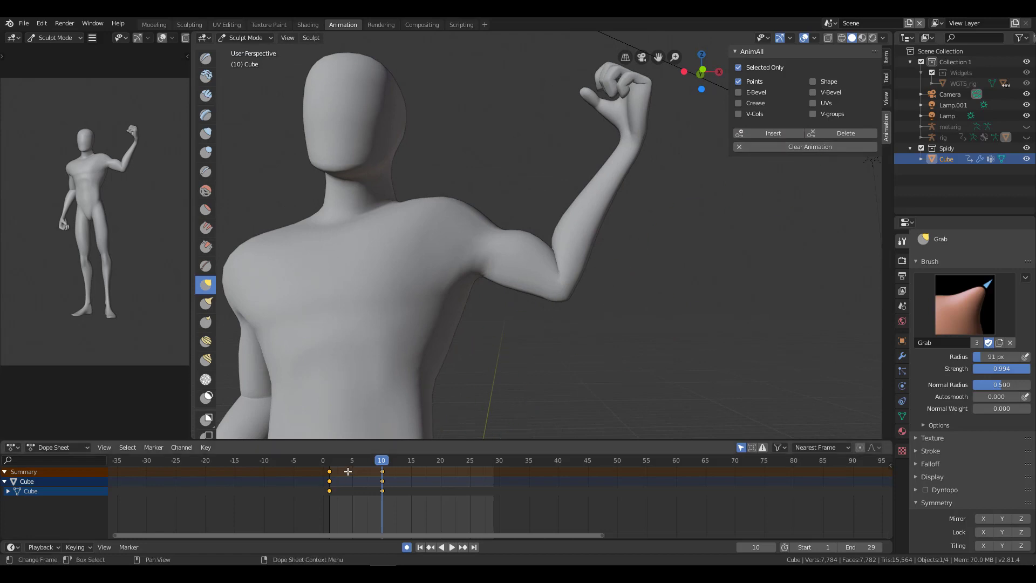
# Play the arm animation to review it, then stop playback.
pyautogui.press('space')
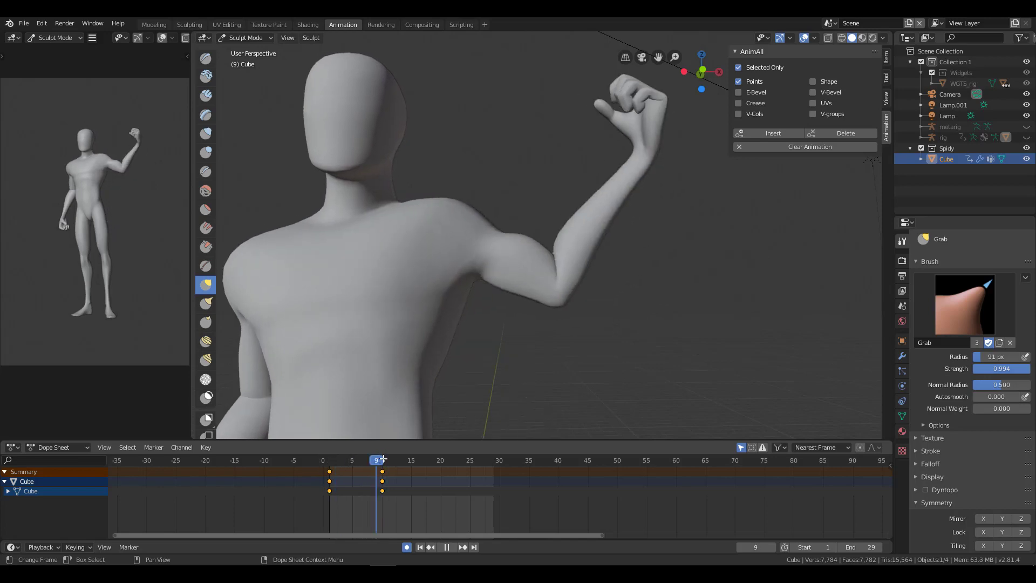
pyautogui.press('space')
pyautogui.scroll(-3, 543, 231)
pyautogui.scroll(1, 555, 231)
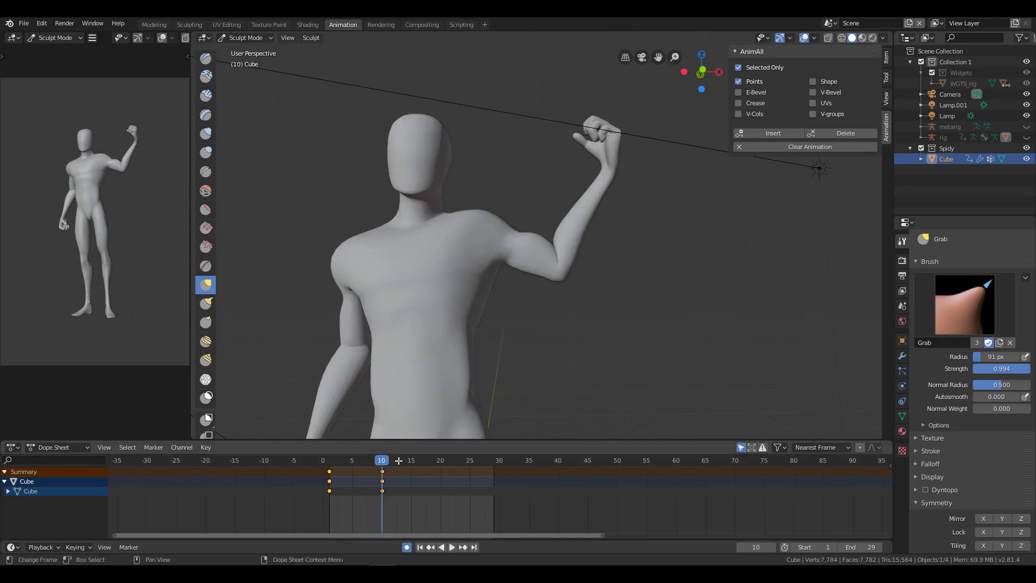
pyautogui.scroll(3, 563, 232)
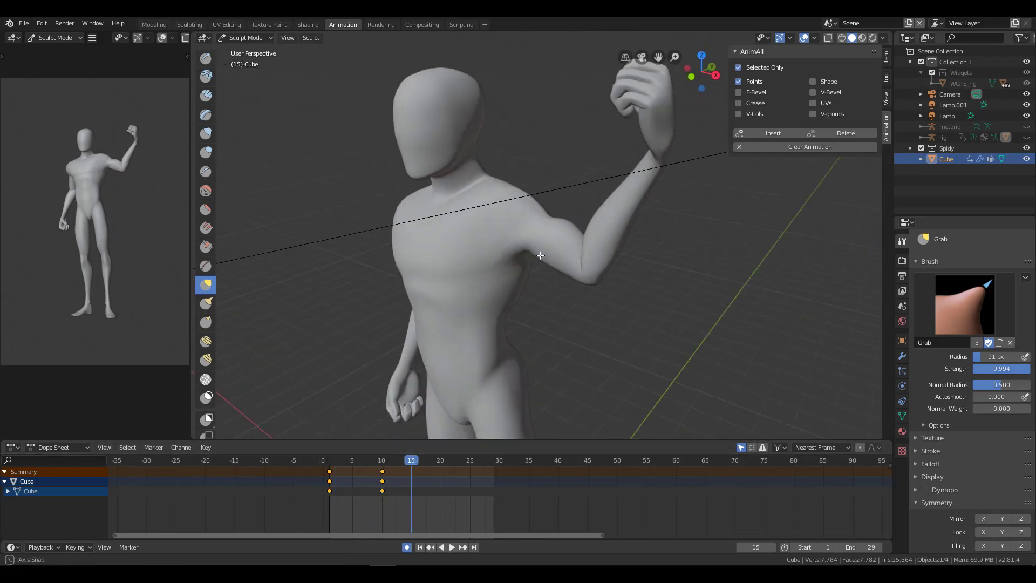
pyautogui.scroll(1, 564, 233)
# Reshape the shoulder at frame 15 using a 121 px sculpt brush.
pyautogui.moveTo(564, 233)
pyautogui.keyDown('ctrl'); pyautogui.mouseDown(button='middle')
pyautogui.moveTo(434, 210)
pyautogui.moveTo(442, 216)
pyautogui.mouseUp(button='middle'); pyautogui.keyUp('ctrl')
pyautogui.press('f')
pyautogui.click(457, 234)
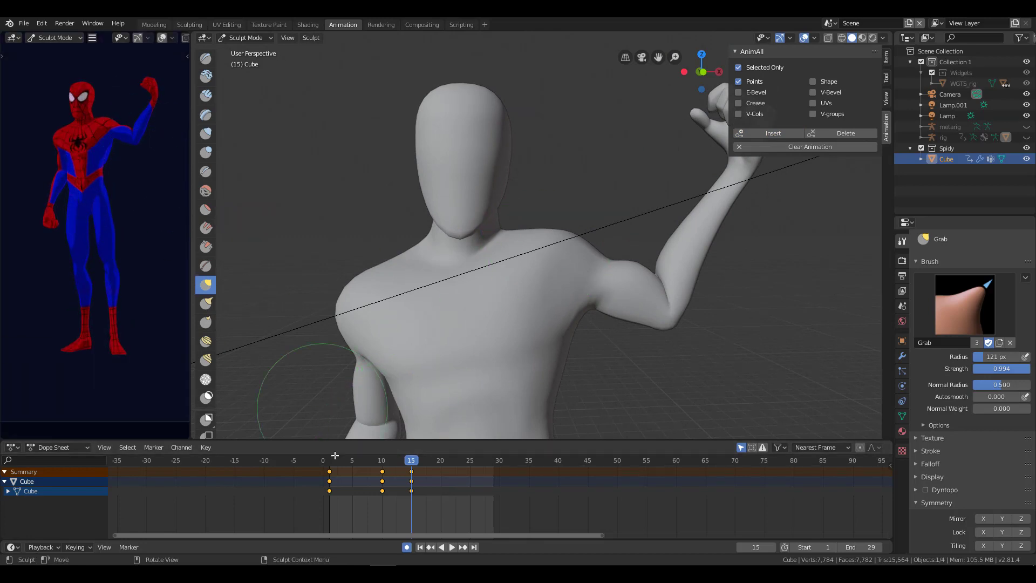
pyautogui.moveTo(455, 137); pyautogui.dragTo(435, 112)
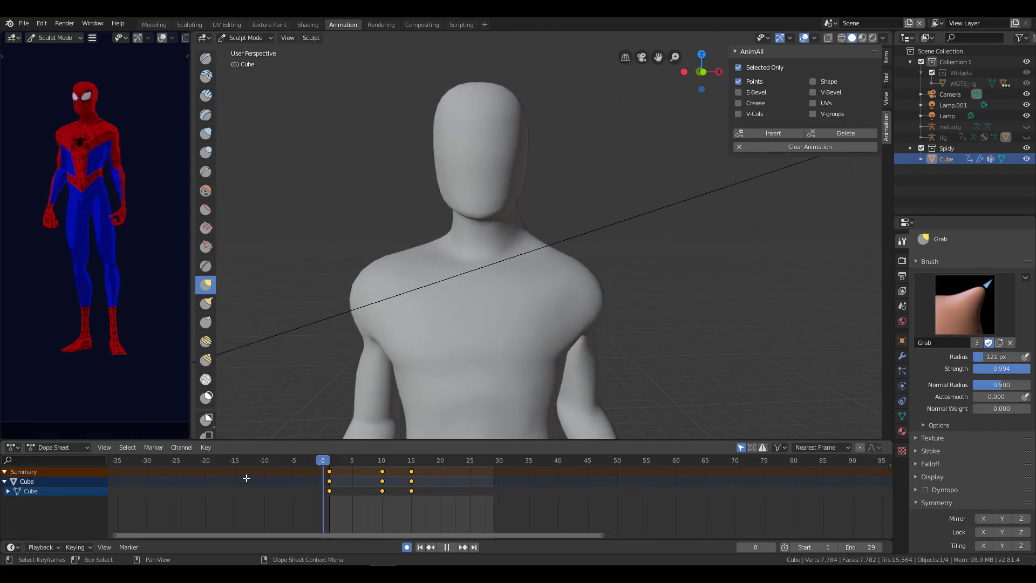
pyautogui.scroll(-3, 589, 291)
# Stop playback and enlarge the 3D viewports, giving the character view more width.
pyautogui.press('space')
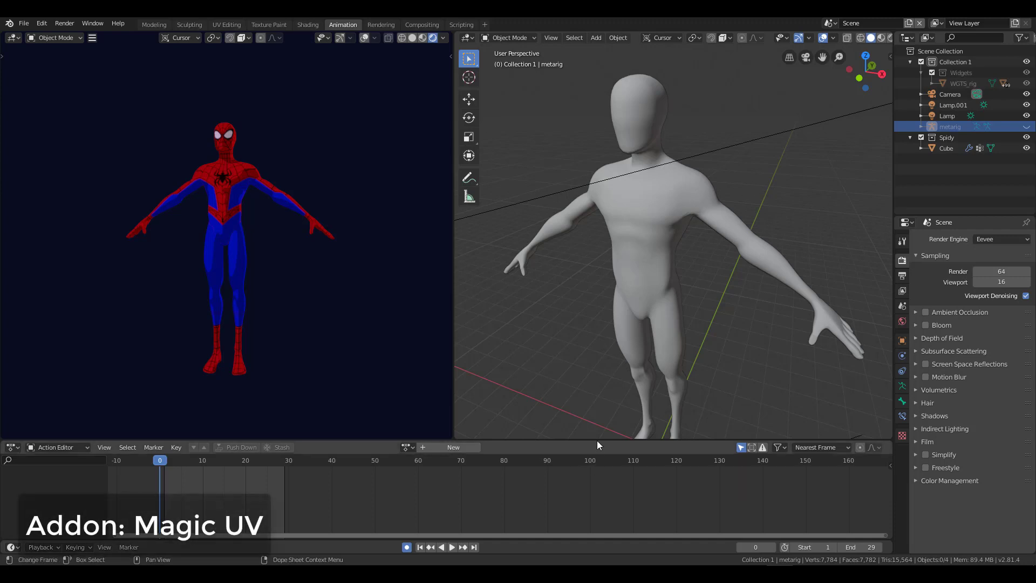
pyautogui.moveTo(597, 440); pyautogui.dragTo(527, 480)
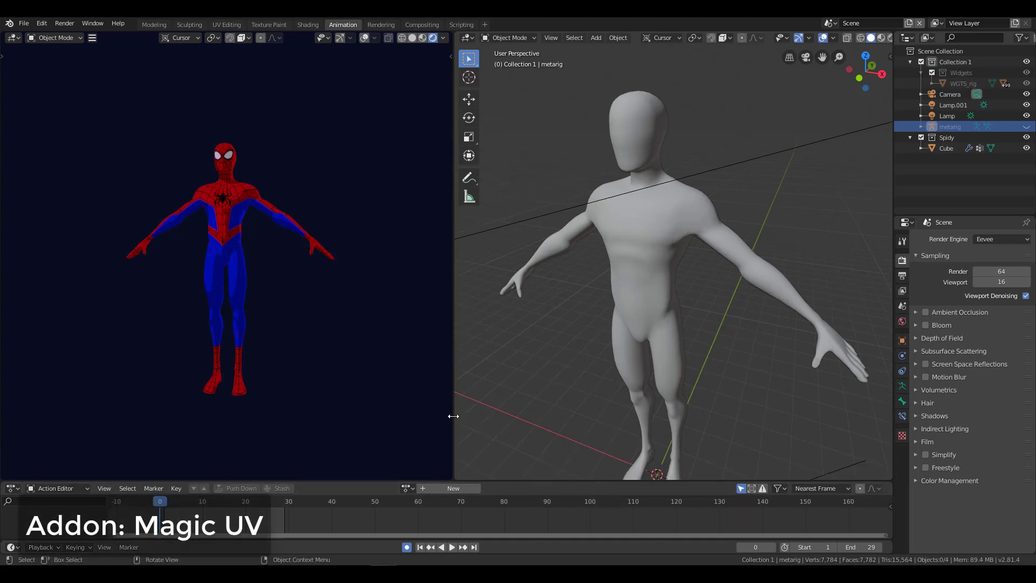
pyautogui.moveTo(456, 417); pyautogui.dragTo(389, 411)
# In Preferences, search the add-ons for 'Magic', enable UV: Magic UV, and close the window.
pyautogui.press('F4')
pyautogui.click(481, 296)
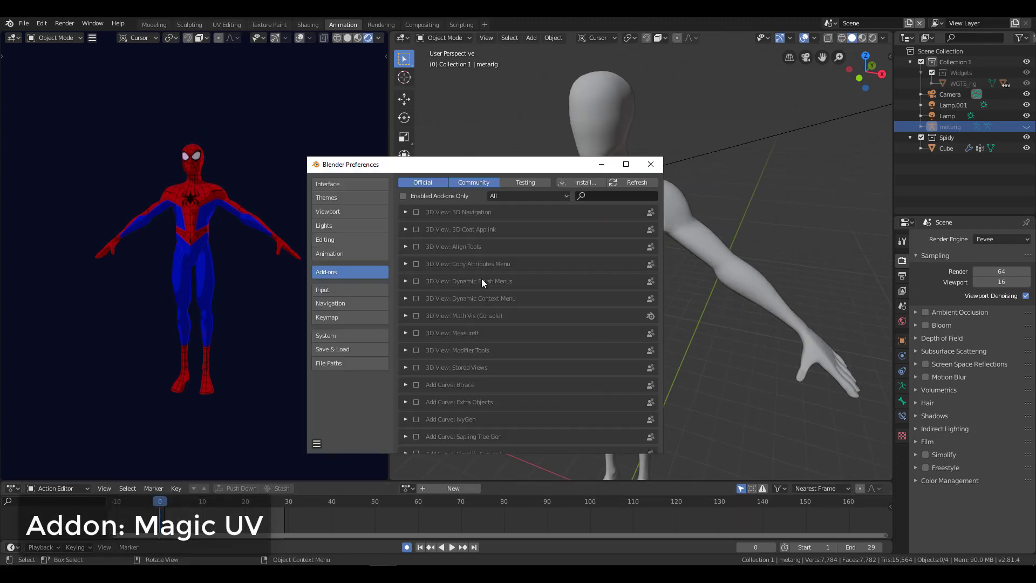
pyautogui.click(611, 196)
pyautogui.write('Magic')
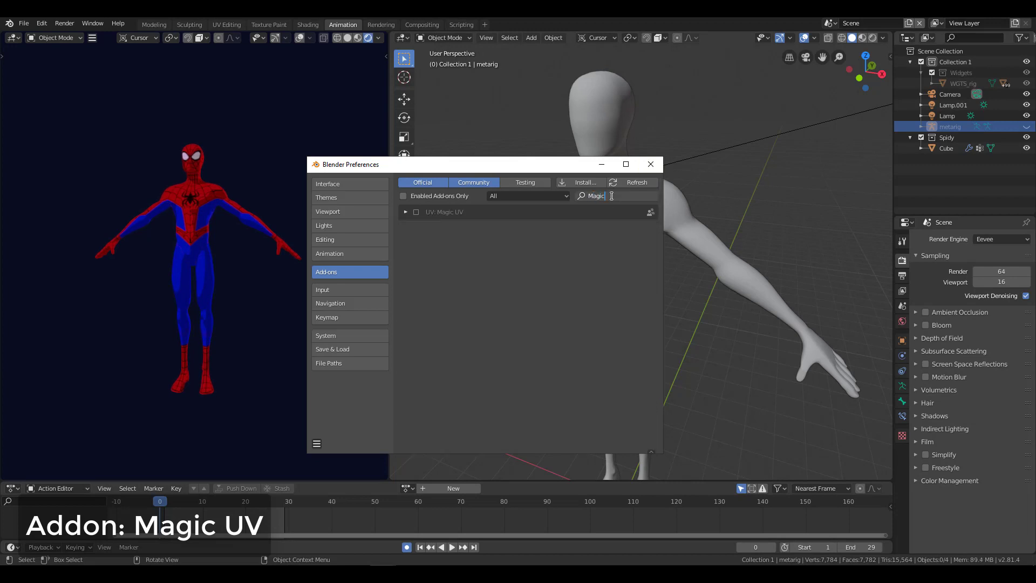
pyautogui.write('U')
pyautogui.press('BackSpace')
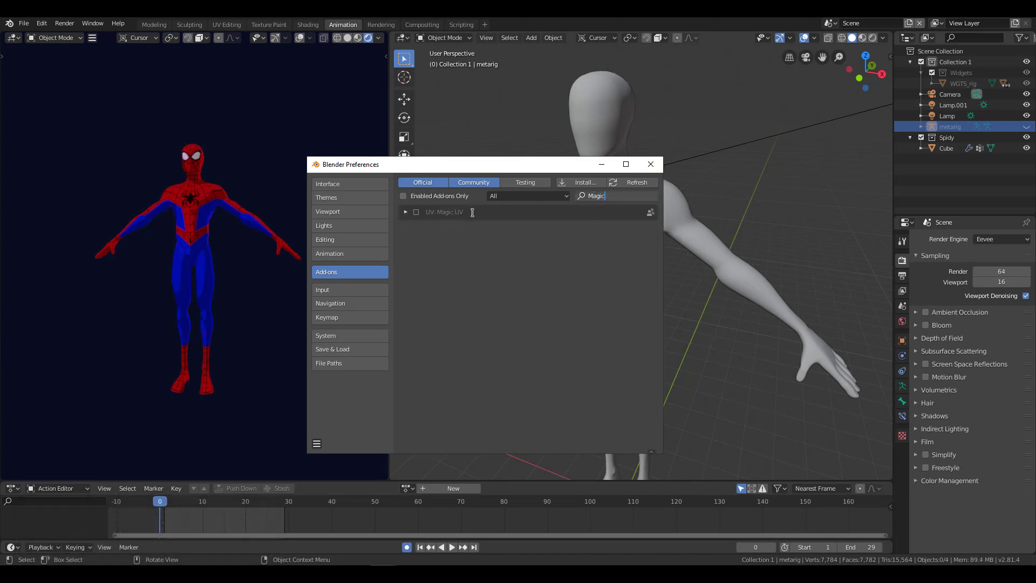
pyautogui.press('Return')
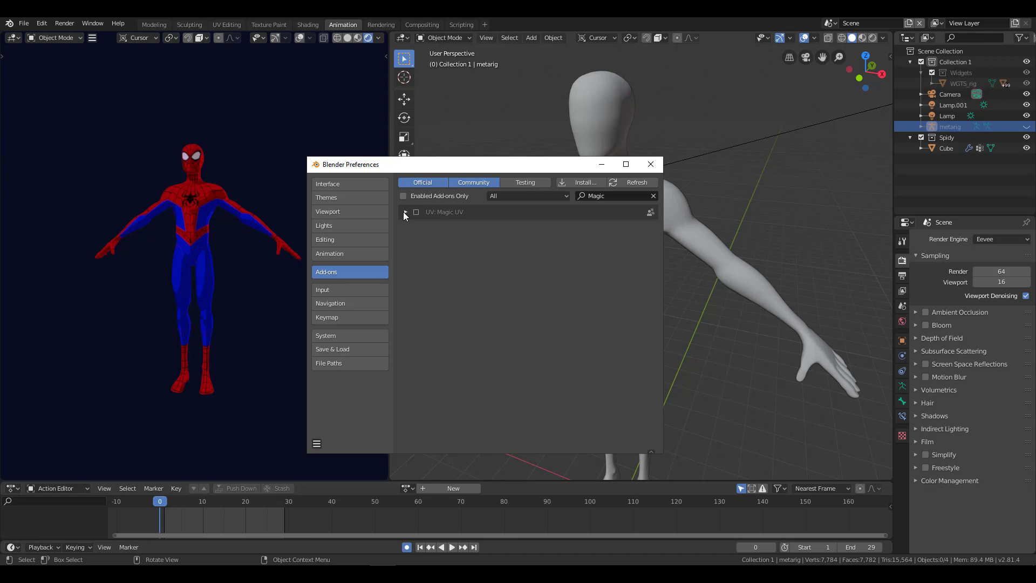
pyautogui.click(416, 212)
pyautogui.click(651, 164)
pyautogui.scroll(-3, 635, 187)
# Show the sidebar, select the character mesh, and enter Edit Mode with everything selected.
pyautogui.press('n')
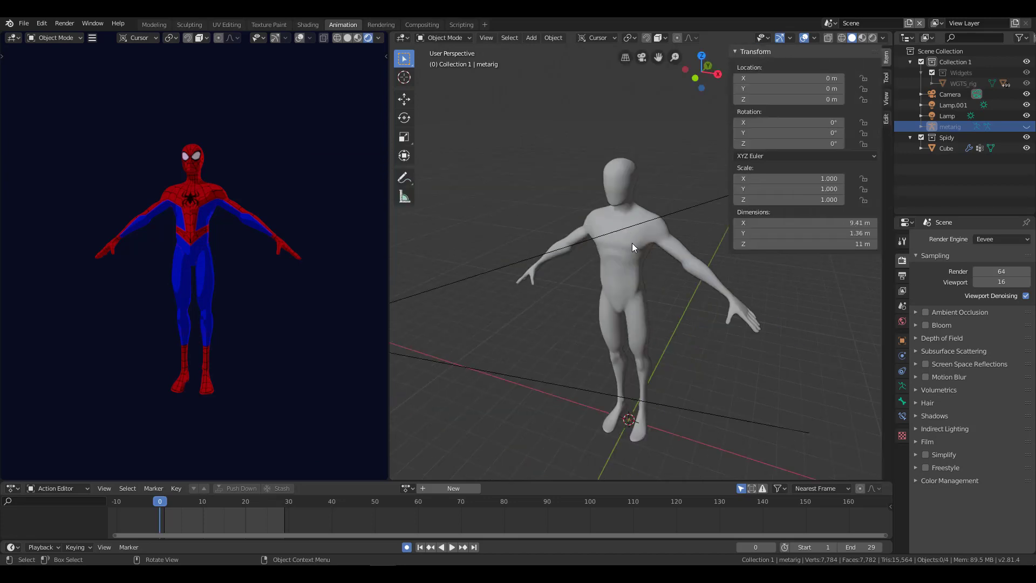
pyautogui.click(632, 243)
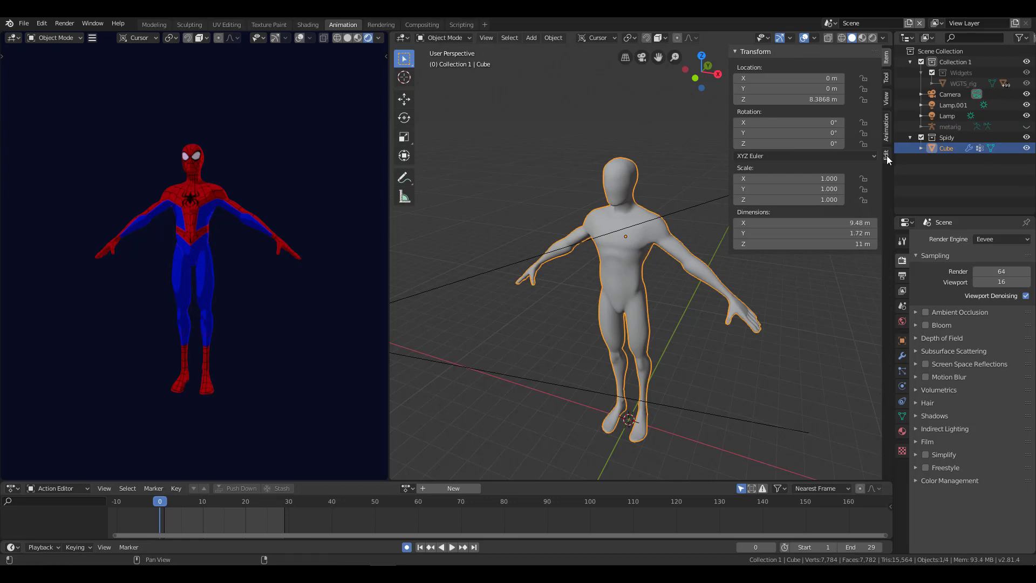
pyautogui.press('Tab')
pyautogui.scroll(1, 620, 265)
pyautogui.scroll(1, 621, 265)
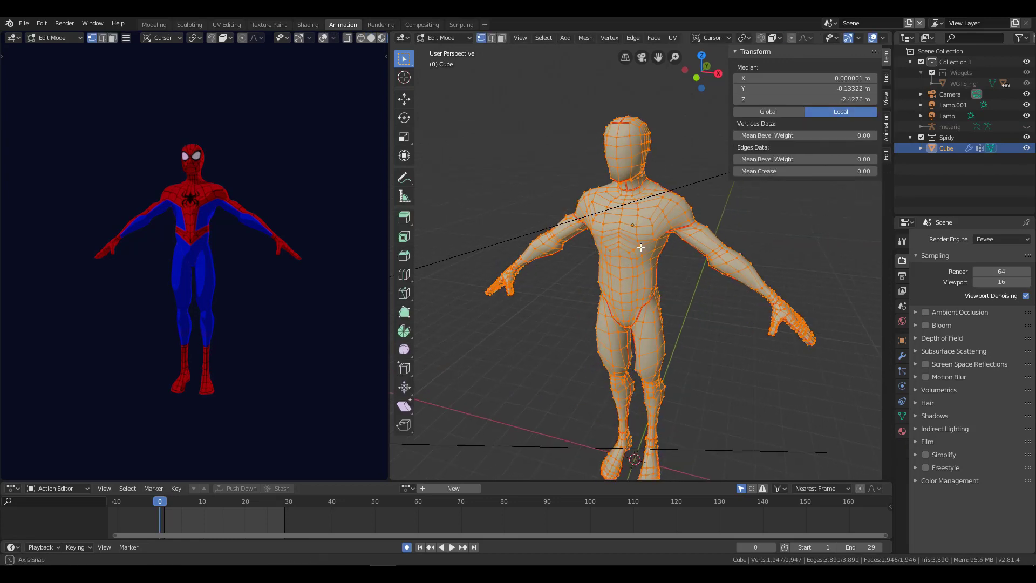
pyautogui.scroll(1, 620, 264)
# Expand the Copy/Paste UV, UV Manipulation and UV Mapping panels in the sidebar's Edit tab.
pyautogui.click(887, 98)
pyautogui.click(887, 79)
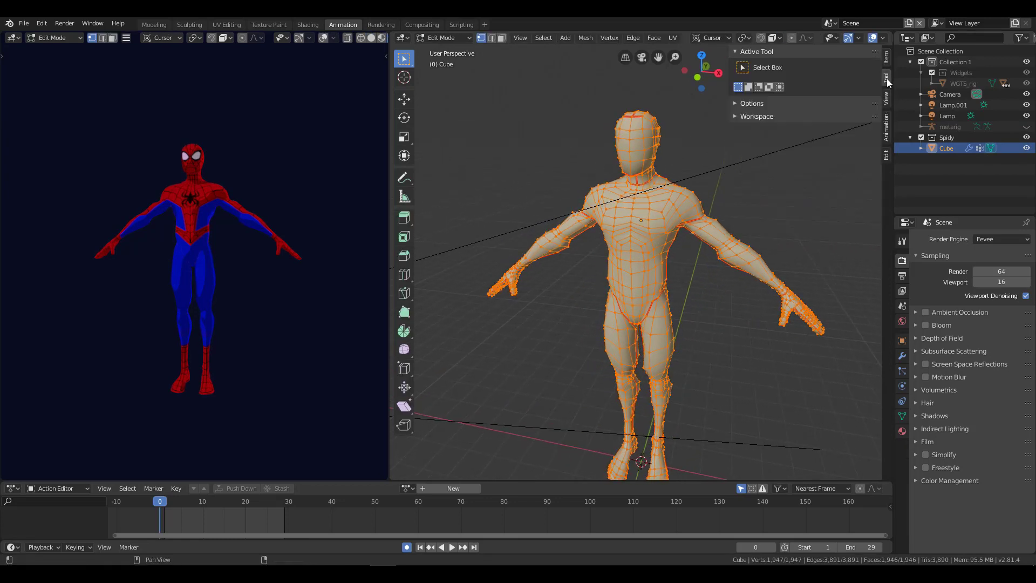
pyautogui.click(886, 132)
pyautogui.click(887, 156)
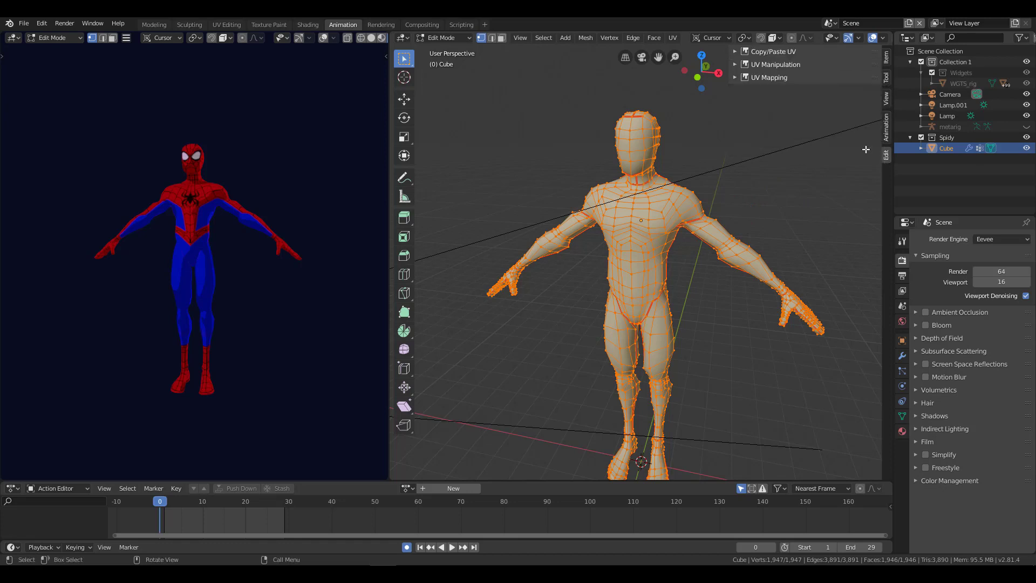
pyautogui.scroll(1, 667, 209)
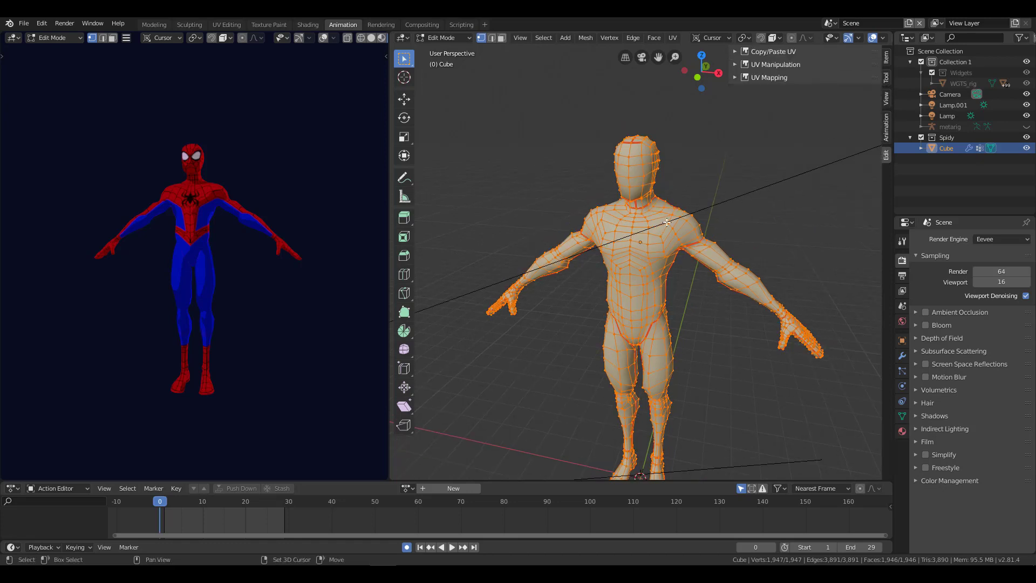
pyautogui.scroll(1, 667, 209)
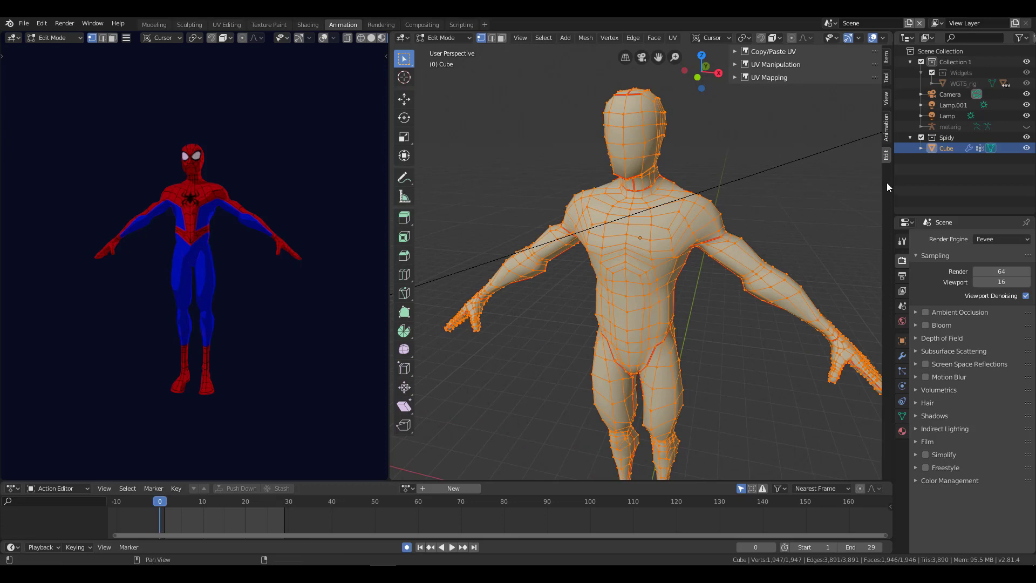
pyautogui.moveTo(742, 79); pyautogui.dragTo(745, 51)
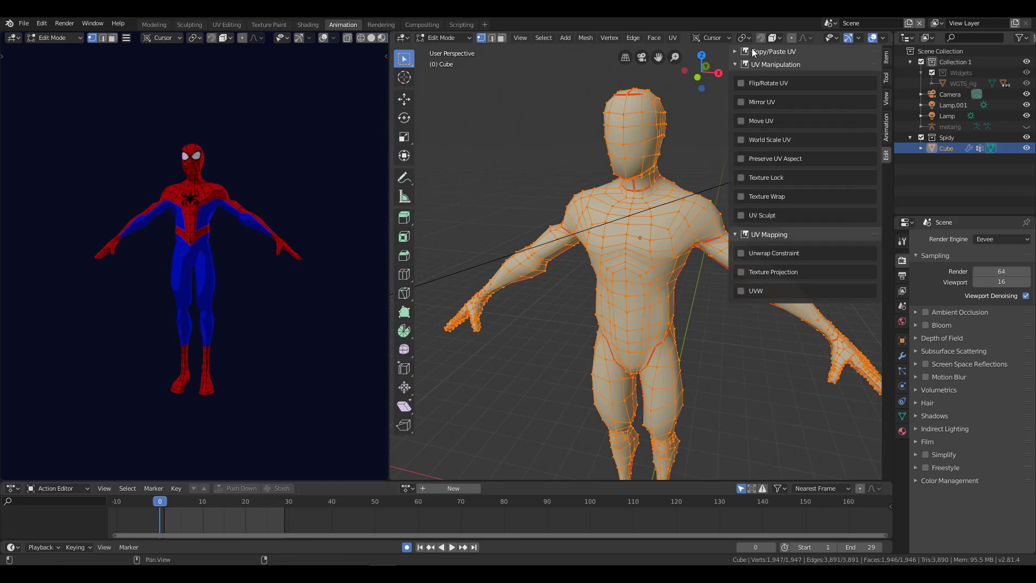
pyautogui.scroll(-5, 684, 298)
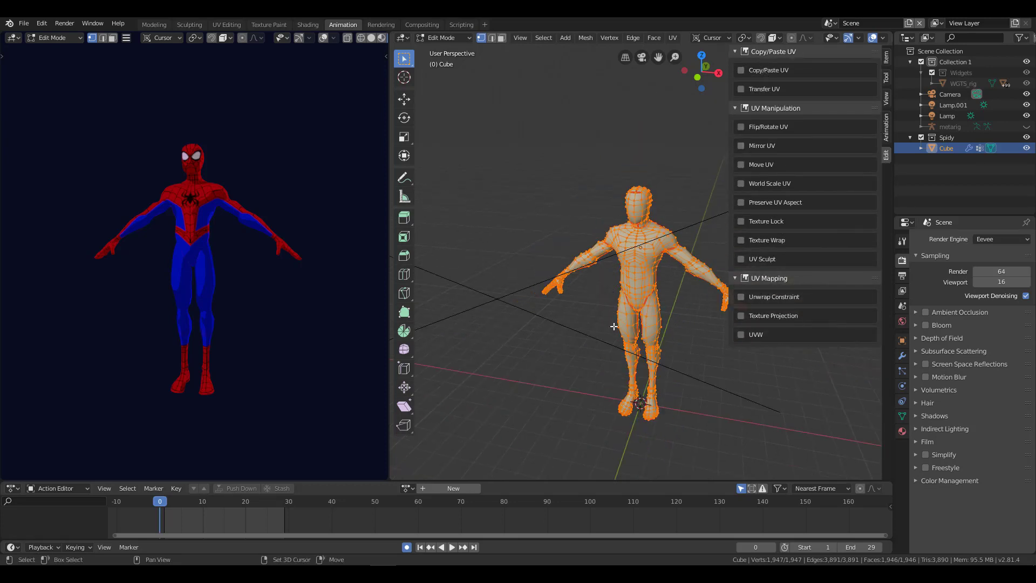
pyautogui.moveTo(613, 326)
pyautogui.mouseDown(button='middle')
pyautogui.moveTo(631, 318)
pyautogui.moveTo(614, 307)
pyautogui.mouseUp(button='middle')
pyautogui.scroll(2, 615, 303)
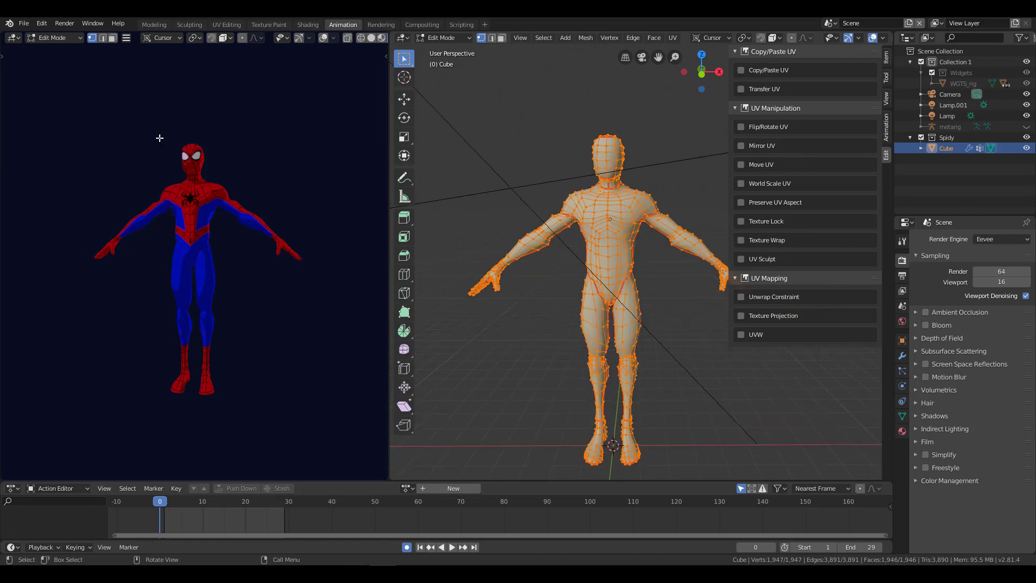
# Switch to the UV Editing workspace and zoom in on the character in Edit Mode.
pyautogui.click(223, 25)
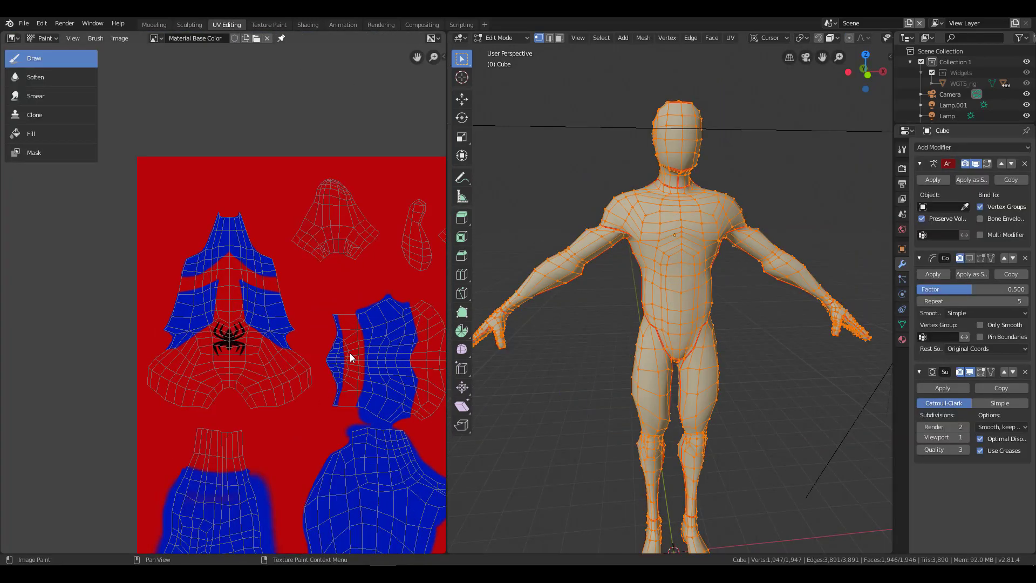
pyautogui.scroll(3, 350, 353)
pyautogui.press('Tab')
pyautogui.press('Tab')
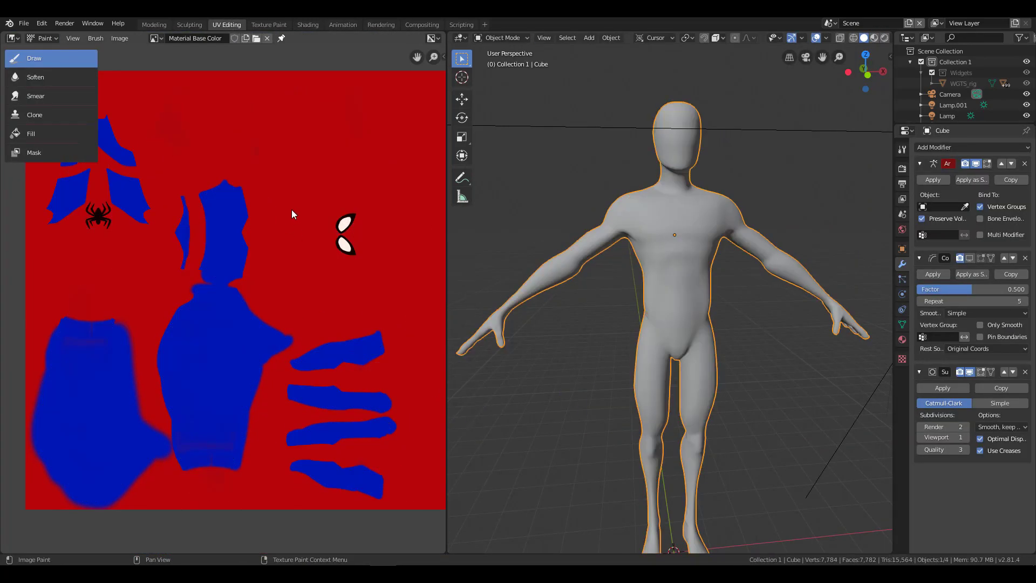
pyautogui.press('Tab')
pyautogui.scroll(3, 666, 203)
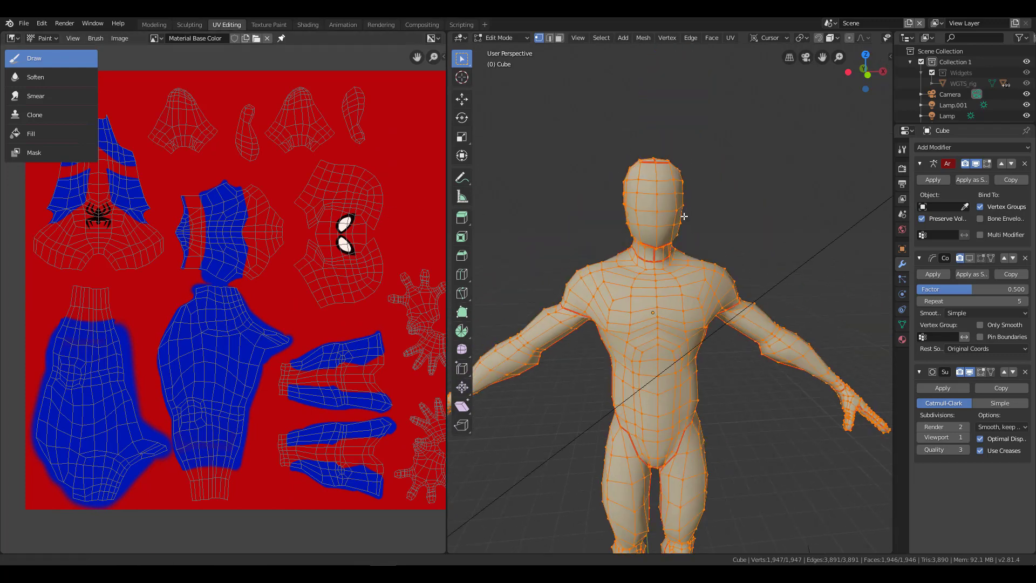
pyautogui.scroll(2, 705, 213)
pyautogui.scroll(2, 687, 185)
pyautogui.press('z')
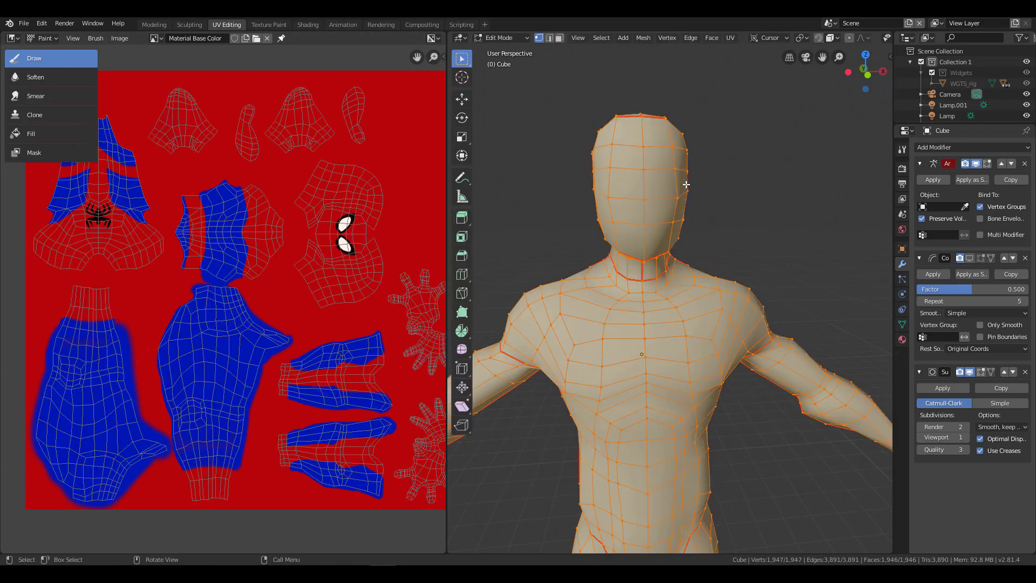
pyautogui.scroll(-5, 826, 37)
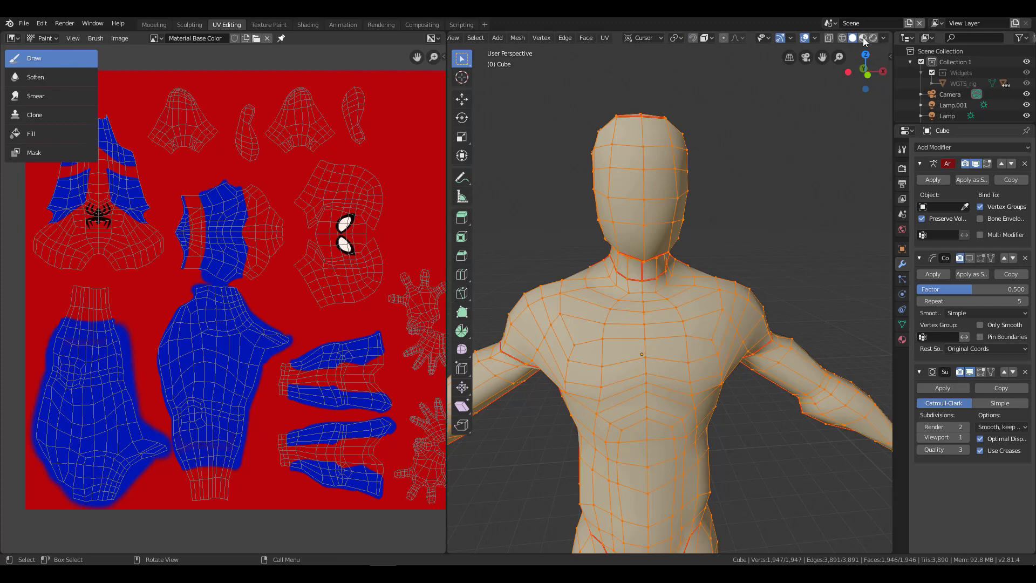
# Set viewport shading to Material Preview and orbit around the textured Spider-Man figure.
pyautogui.click(863, 39)
pyautogui.press('Tab')
pyautogui.scroll(-4, 652, 246)
pyautogui.moveTo(653, 246)
pyautogui.mouseDown(button='middle')
pyautogui.moveTo(670, 231)
pyautogui.moveTo(607, 168)
pyautogui.mouseUp(button='middle')
pyautogui.scroll(2, 607, 168)
pyautogui.scroll(2, 695, 253)
pyautogui.scroll(2, 711, 252)
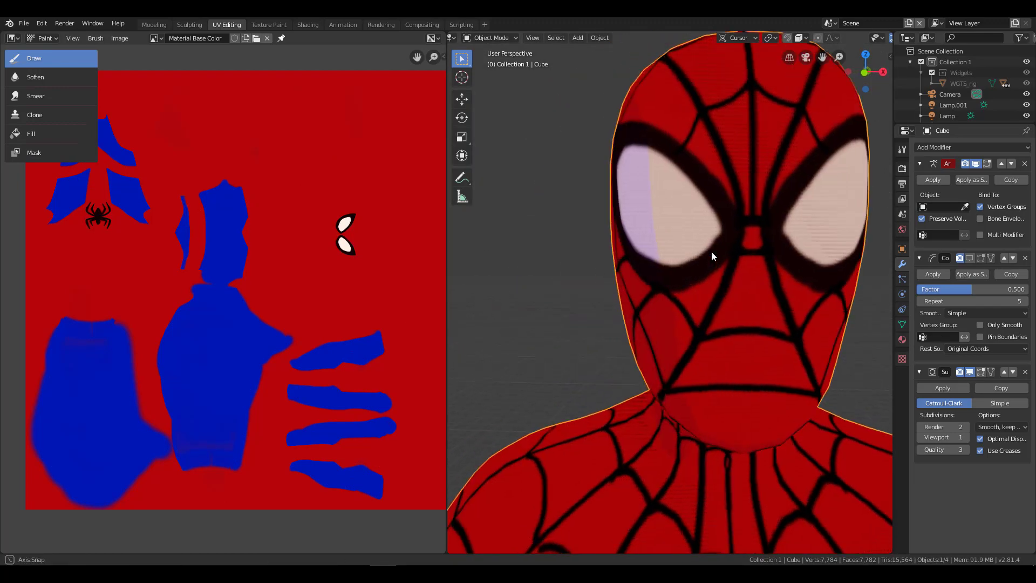
pyautogui.scroll(2, 749, 106)
pyautogui.scroll(-4, 755, 162)
# Return to Edit Mode and select a single vertex between the eyes.
pyautogui.press('Tab')
pyautogui.press('n')
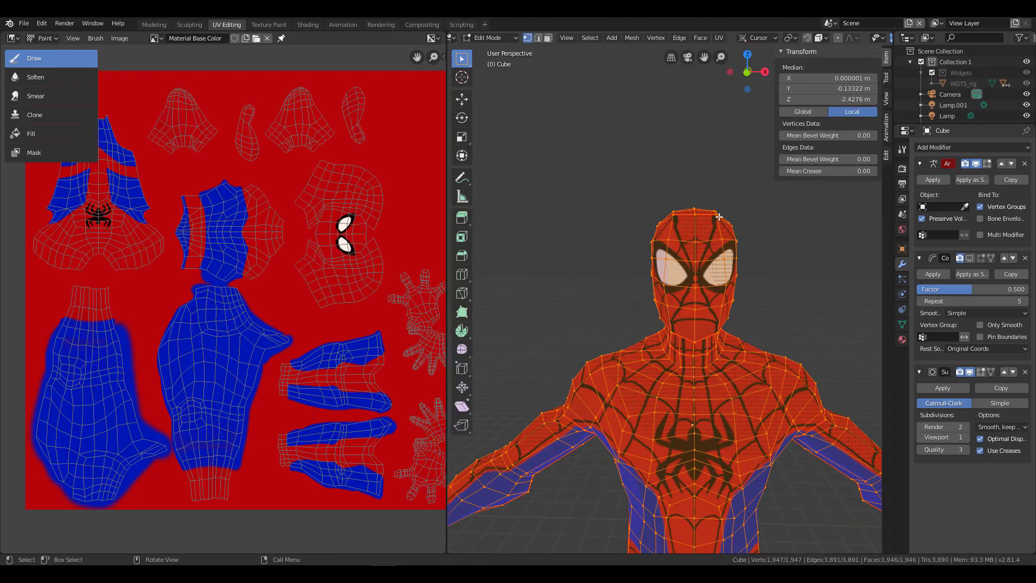
pyautogui.press('Tab')
pyautogui.press('Tab')
pyautogui.scroll(1, 682, 251)
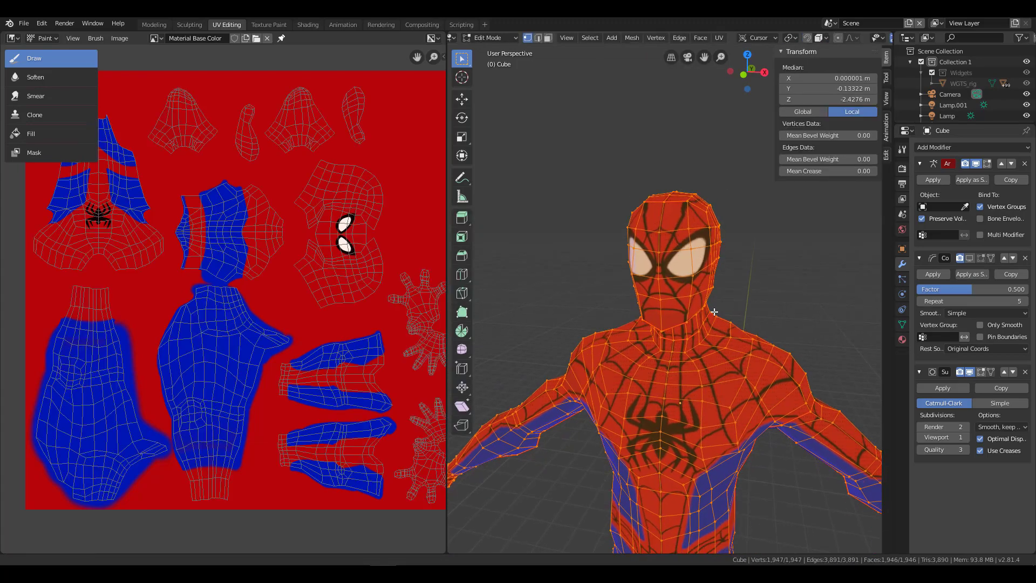
pyautogui.scroll(3, 682, 251)
pyautogui.click(627, 199)
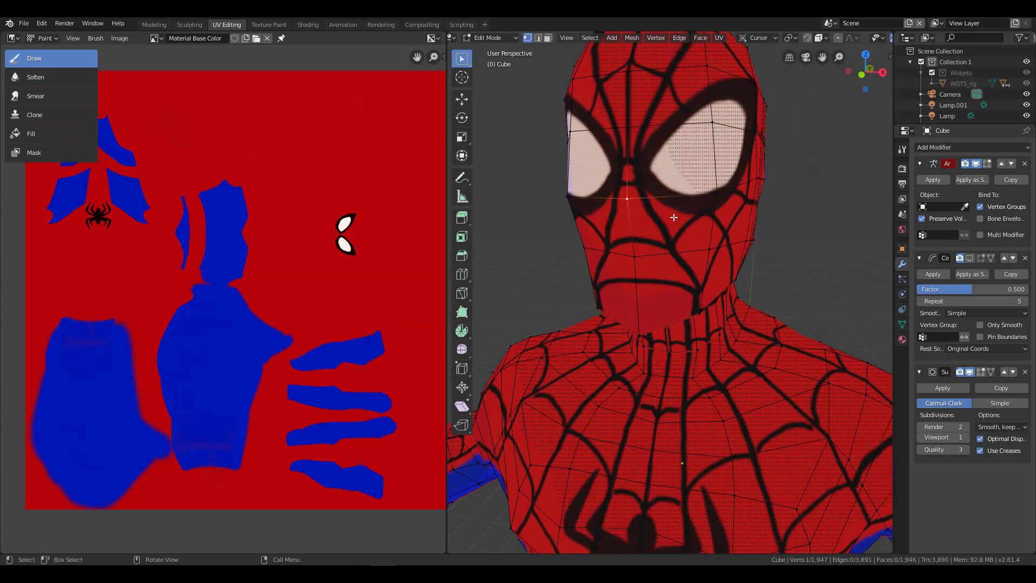
pyautogui.keyDown('shift'); pyautogui.scroll(2, 664, 227); pyautogui.keyUp('shift')
# Expand Magic UV's UV Mapping and UV Manipulation groups and enable Texture Lock.
pyautogui.click(885, 155)
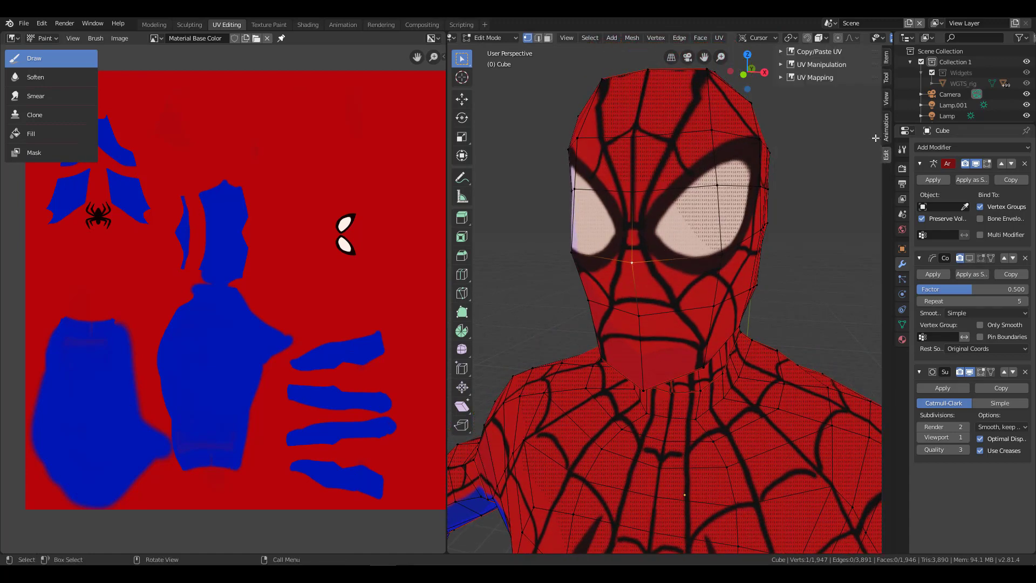
pyautogui.click(815, 77)
pyautogui.click(821, 65)
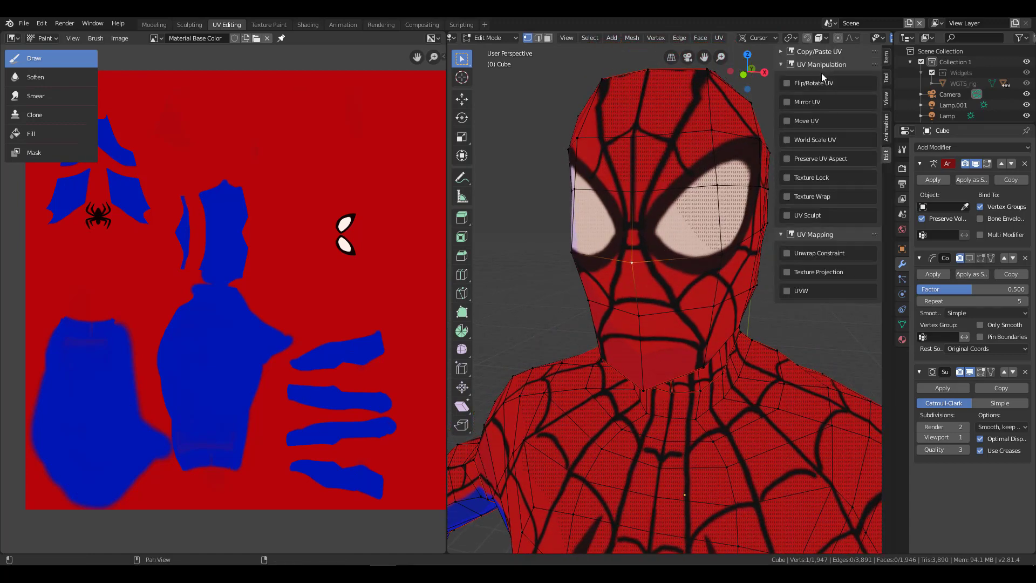
pyautogui.click(786, 177)
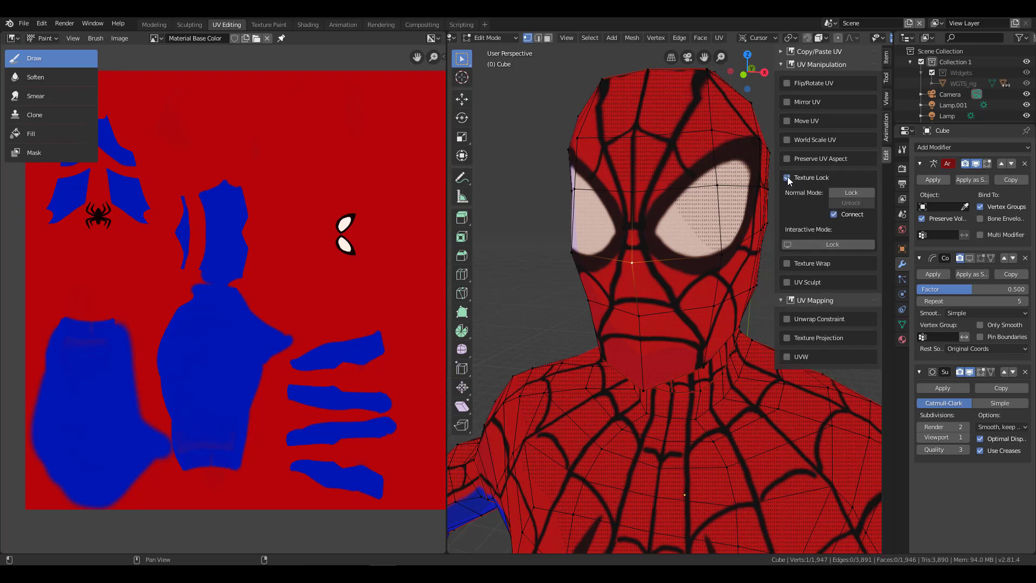
# Set Interactive Mode to Unlock, test-move the vertex to the nose bridge, then undo it.
pyautogui.click(825, 247)
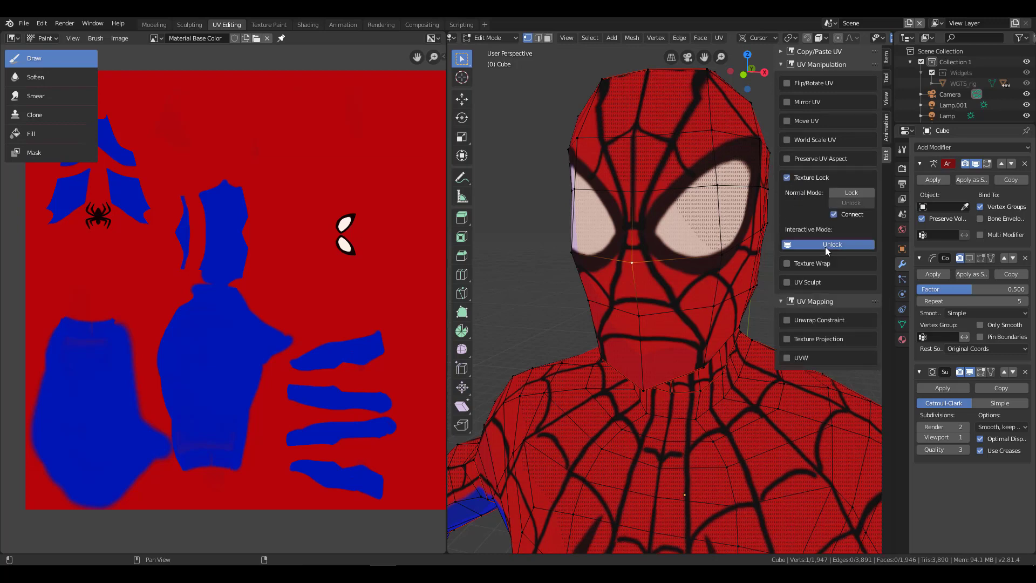
pyautogui.scroll(2, 699, 231)
pyautogui.scroll(-2, 699, 231)
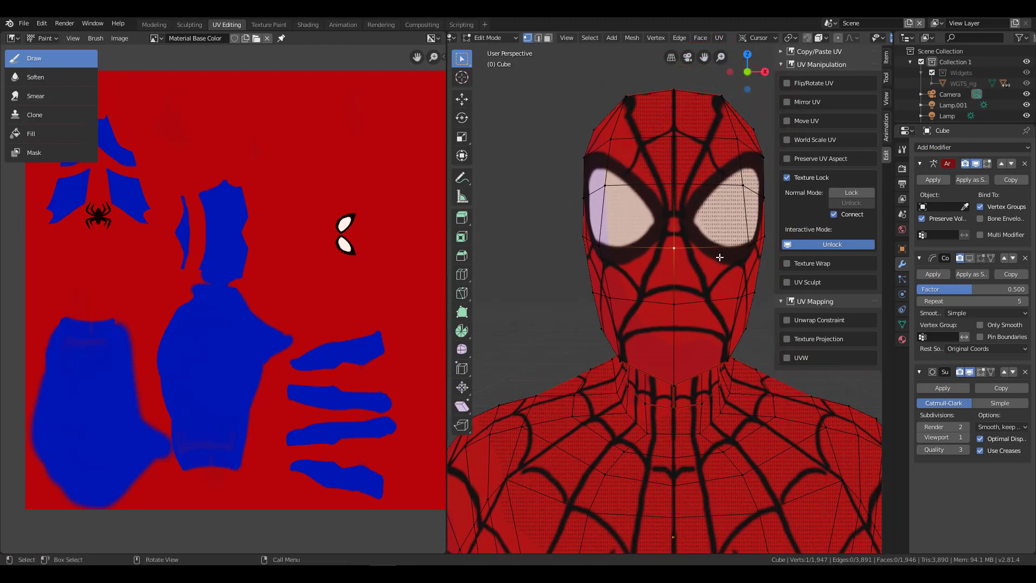
pyautogui.press('g')
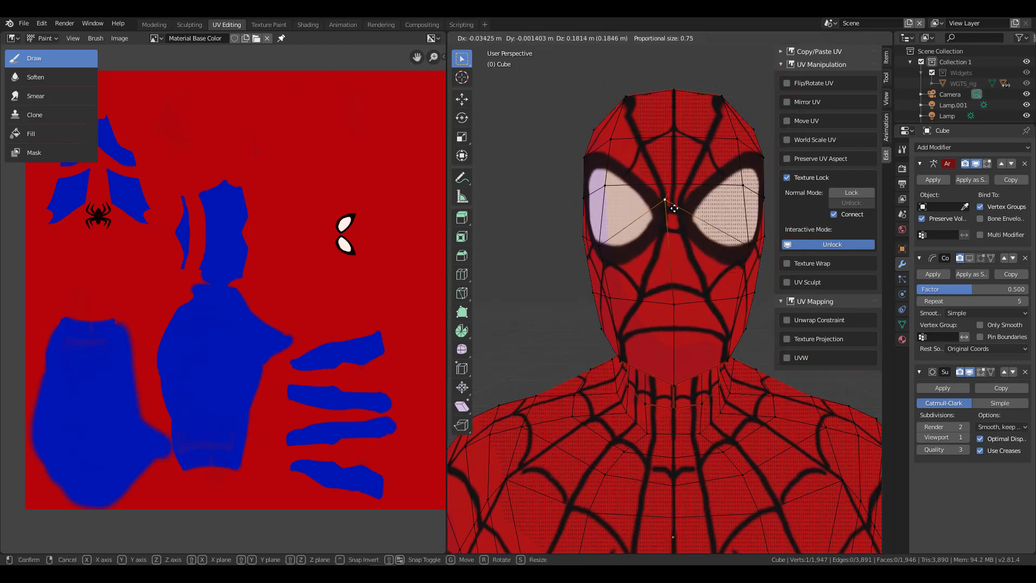
pyautogui.click(671, 204)
pyautogui.hotkey('ctrl', 'z')
pyautogui.hotkey('ctrl', 'shift', 'z')
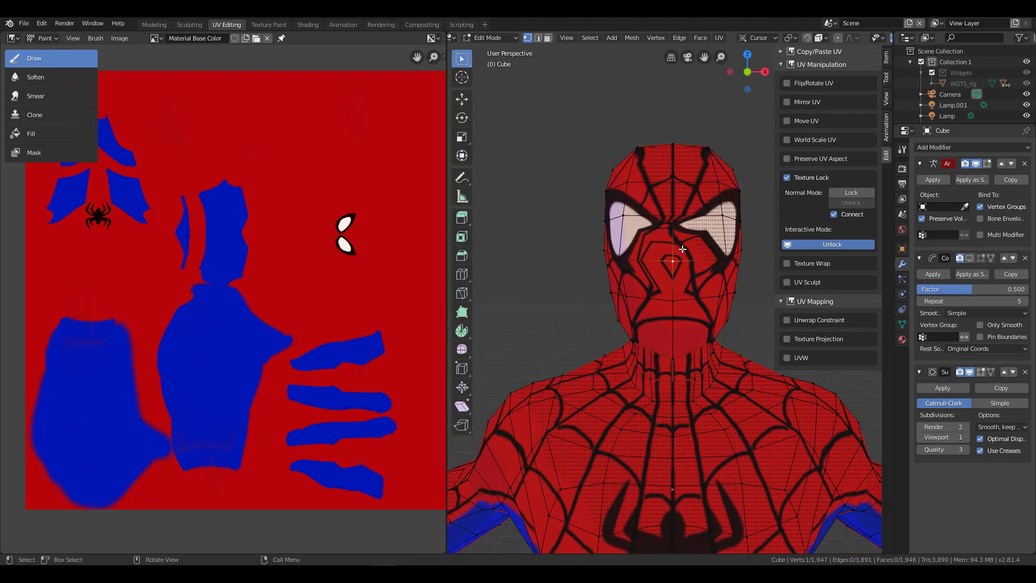
pyautogui.hotkey('ctrl', 'z')
# Set Interactive Mode back to Lock and test-grab a nose vertex, cancelling the move.
pyautogui.click(807, 244)
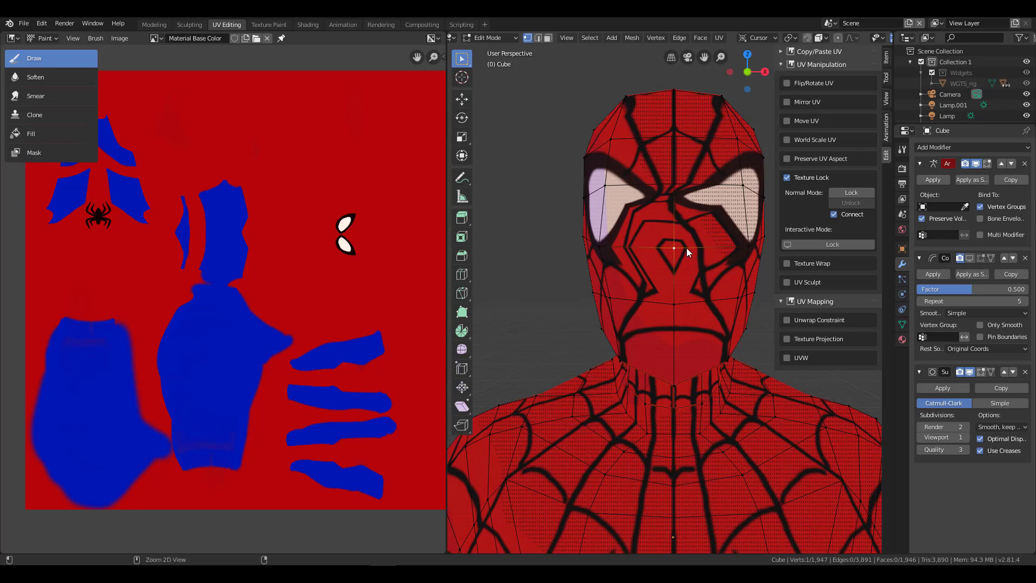
pyautogui.hotkey('ctrl', 'z')
pyautogui.moveTo(695, 276); pyautogui.dragTo(672, 268, button='middle')
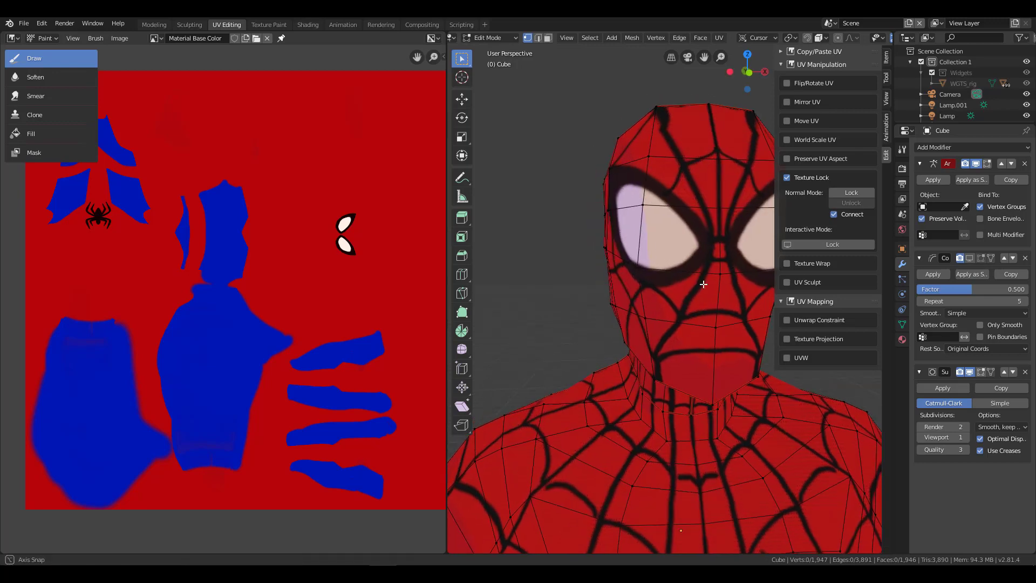
pyautogui.click(669, 270)
pyautogui.press('g')
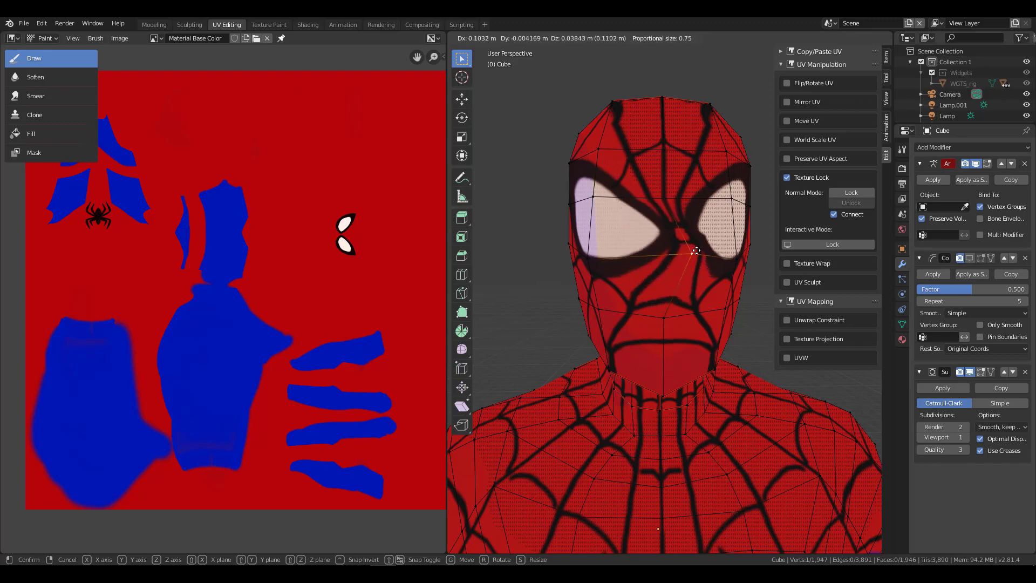
pyautogui.press('Escape')
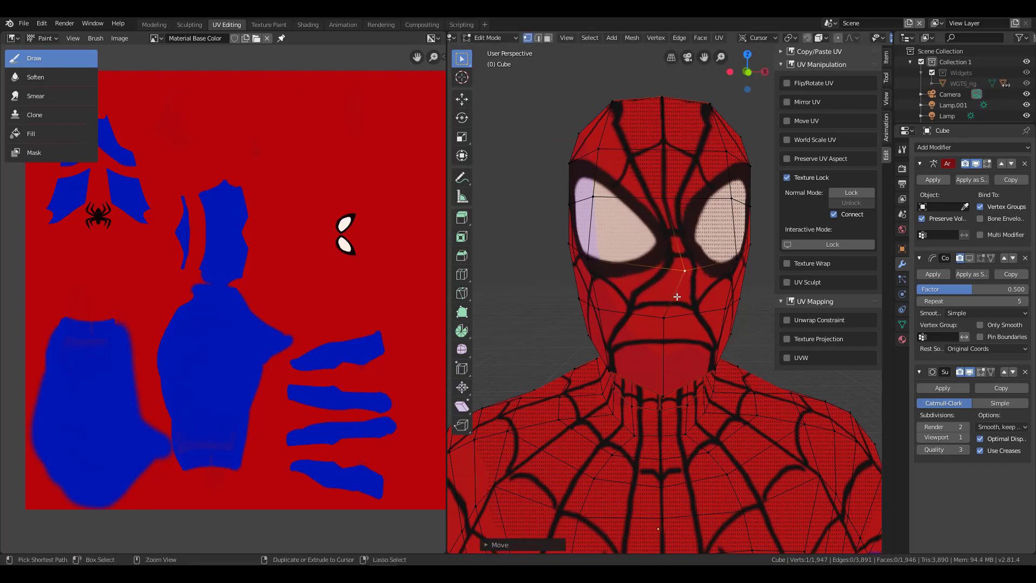
pyautogui.keyDown('shift'); pyautogui.moveTo(680, 290); pyautogui.dragTo(669, 215, button='middle'); pyautogui.keyUp('shift')
# Select the whole mesh and turn the texture panel into a UV Editor with synced selection.
pyautogui.press('a')
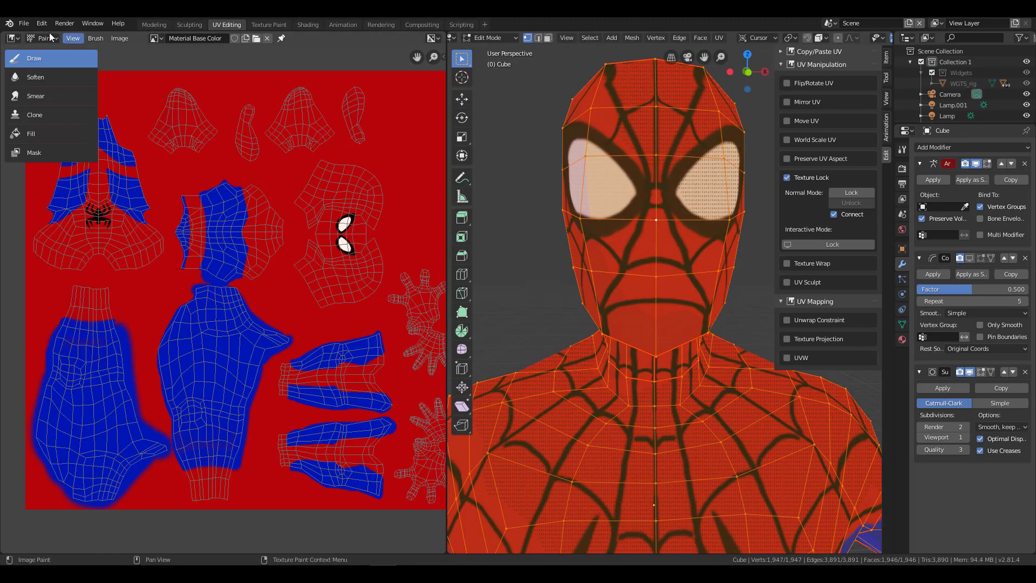
pyautogui.click(45, 38)
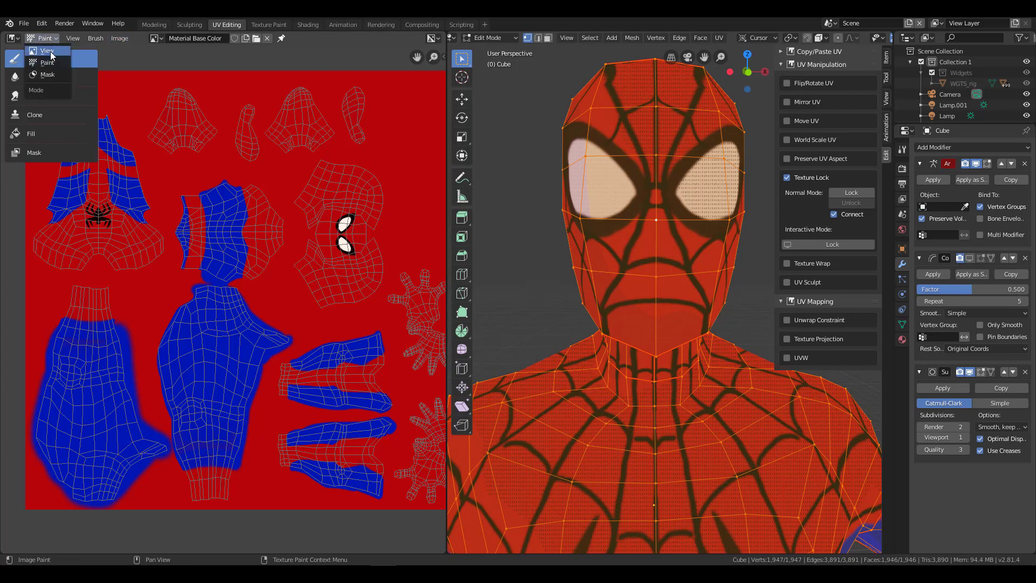
pyautogui.click(47, 50)
pyautogui.click(12, 38)
pyautogui.click(34, 102)
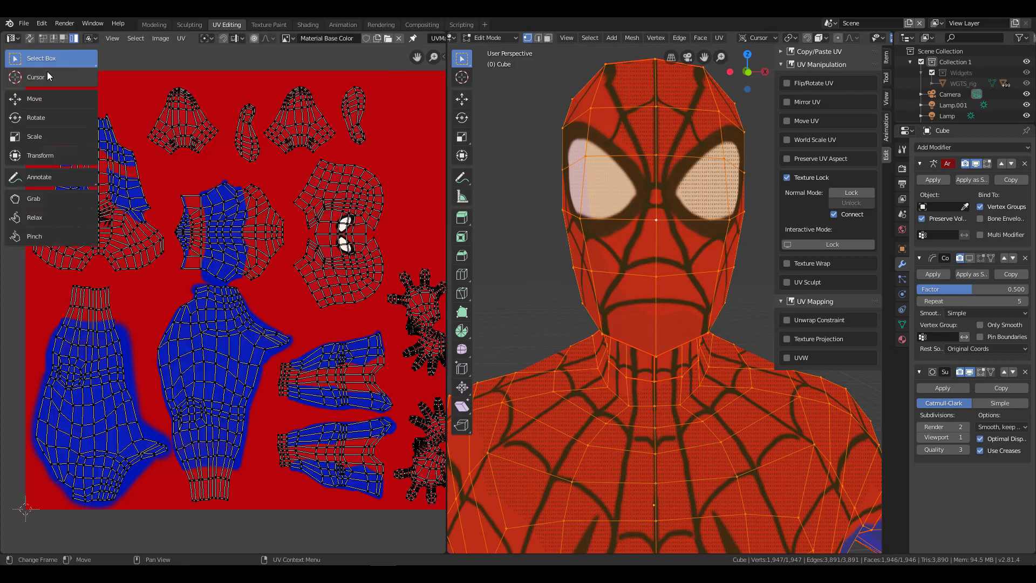
pyautogui.click(30, 38)
pyautogui.scroll(3, 391, 211)
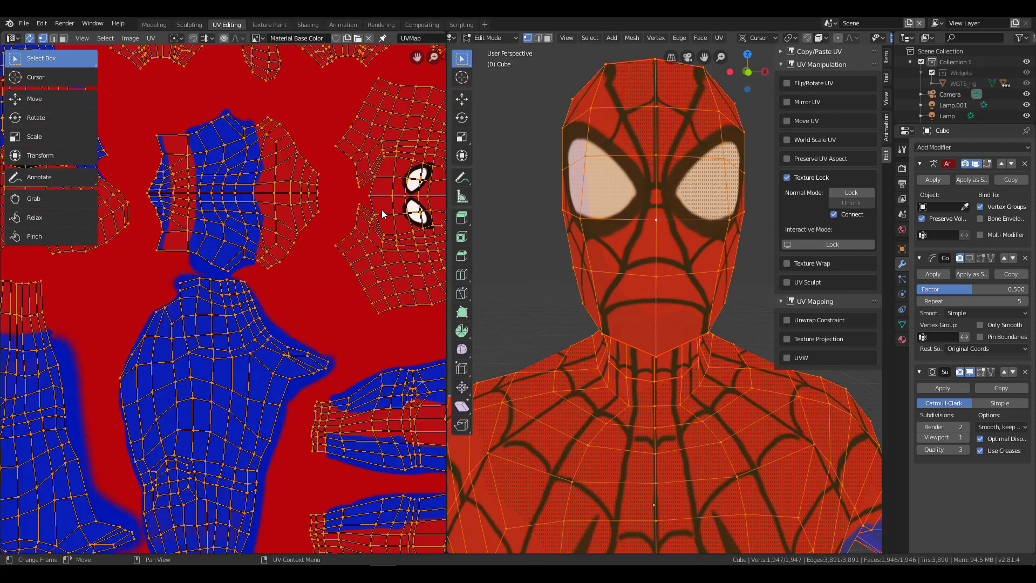
pyautogui.scroll(2, 345, 245)
pyautogui.scroll(3, 143, 381)
# Test-move the vertex between the eyes, undo it, and start interactive texture locking.
pyautogui.hotkey('alt', 'a')
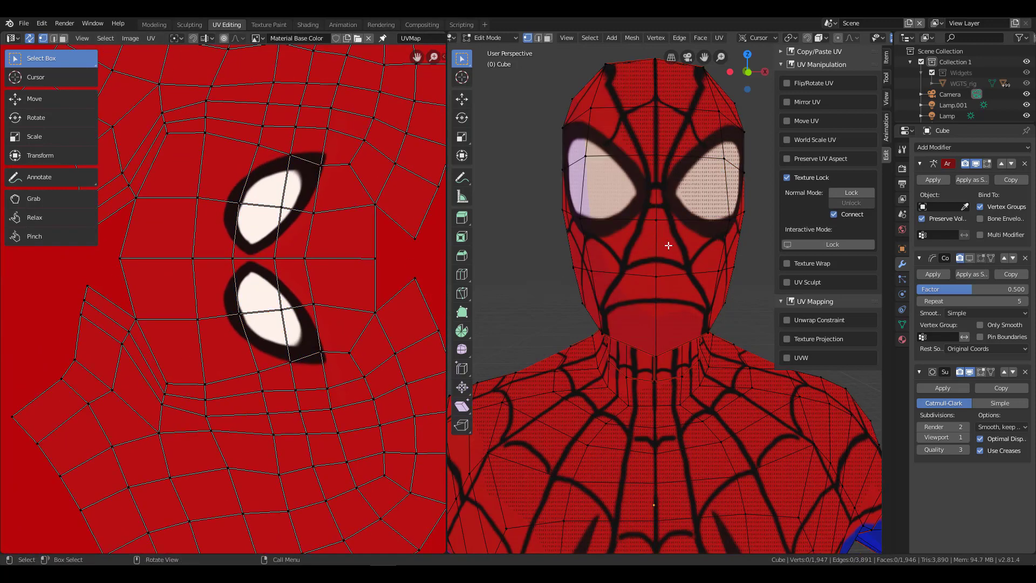
pyautogui.press('g')
pyautogui.click(677, 243)
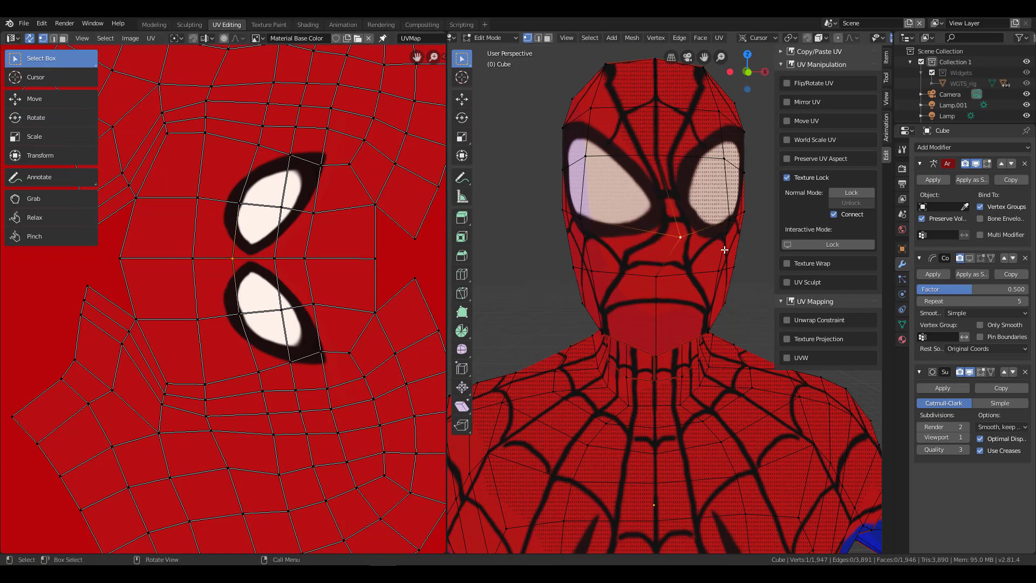
pyautogui.hotkey('ctrl', 'z')
pyautogui.click(821, 243)
pyautogui.press('g')
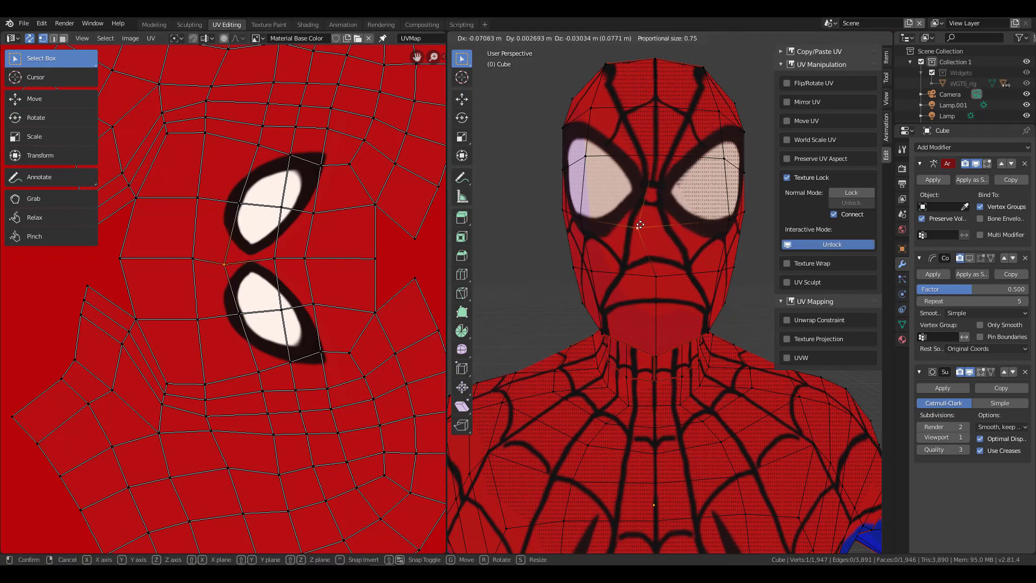
pyautogui.press('Escape')
# Move the vertex between the eyes and the one below upward, then stop interactive locking.
pyautogui.keyDown('shift'); pyautogui.click(672, 268); pyautogui.keyUp('shift')
pyautogui.press('g')
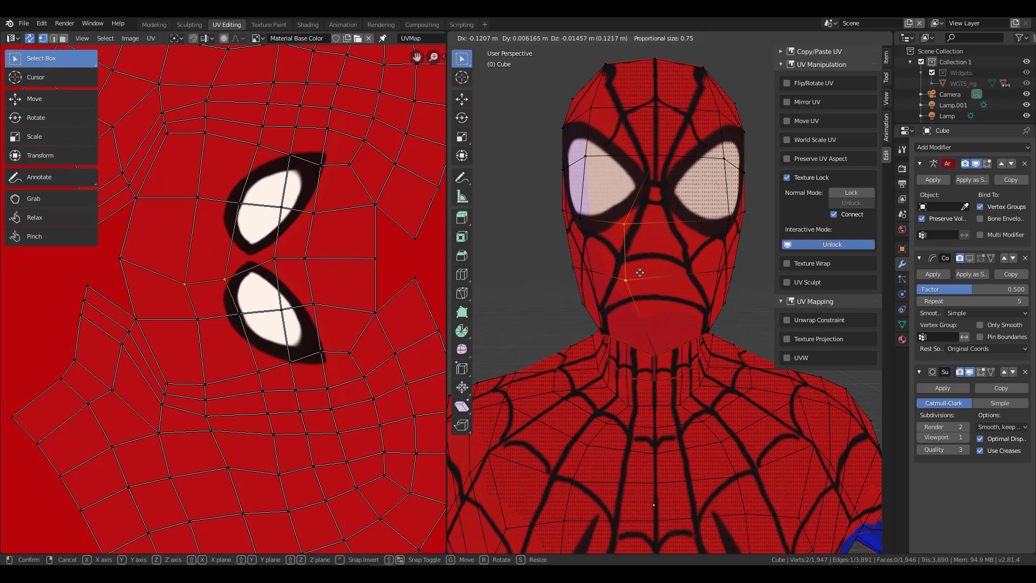
pyautogui.click(657, 233)
pyautogui.scroll(-4, 657, 233)
pyautogui.scroll(2, 657, 233)
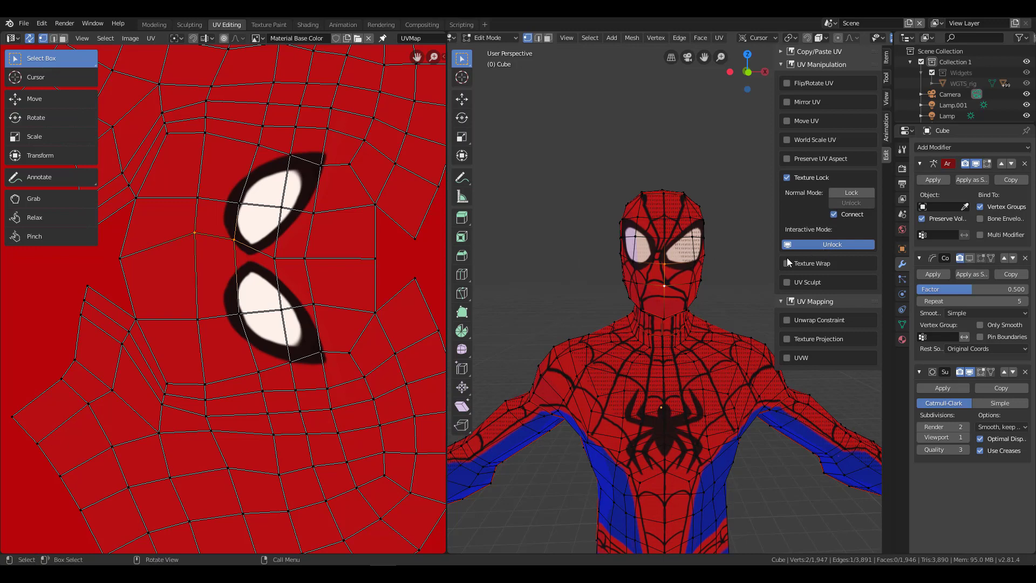
pyautogui.click(834, 245)
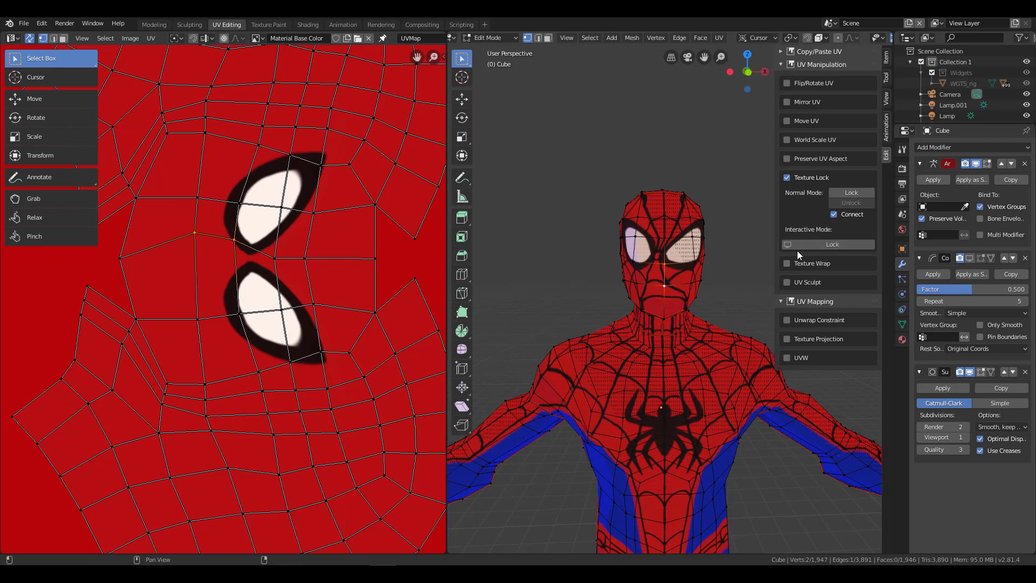
# Select only the vertex between the eyes and toggle between Object and Edit Mode.
pyautogui.click(663, 263)
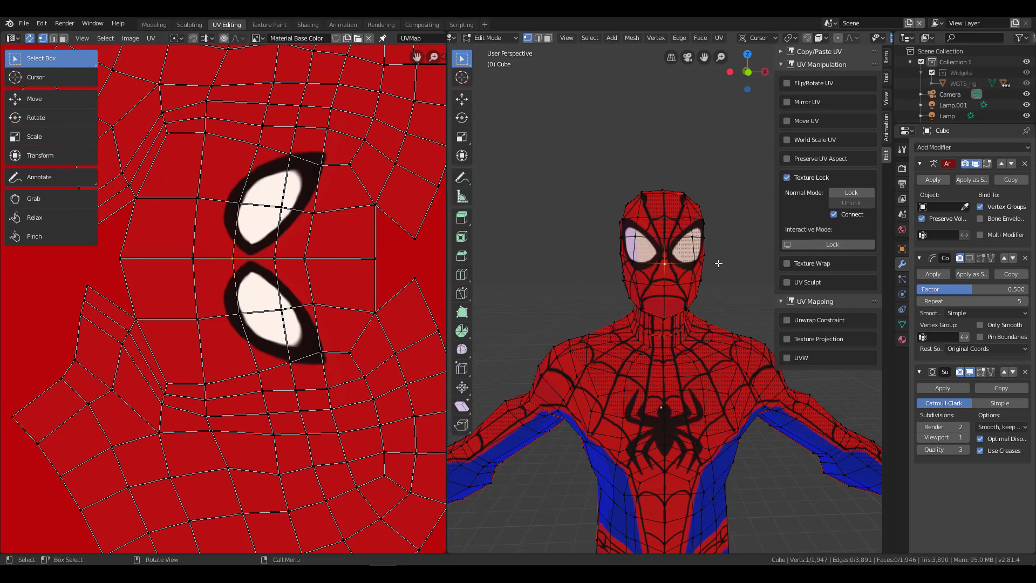
pyautogui.scroll(1, 708, 276)
pyautogui.press('Tab')
pyautogui.press('Tab')
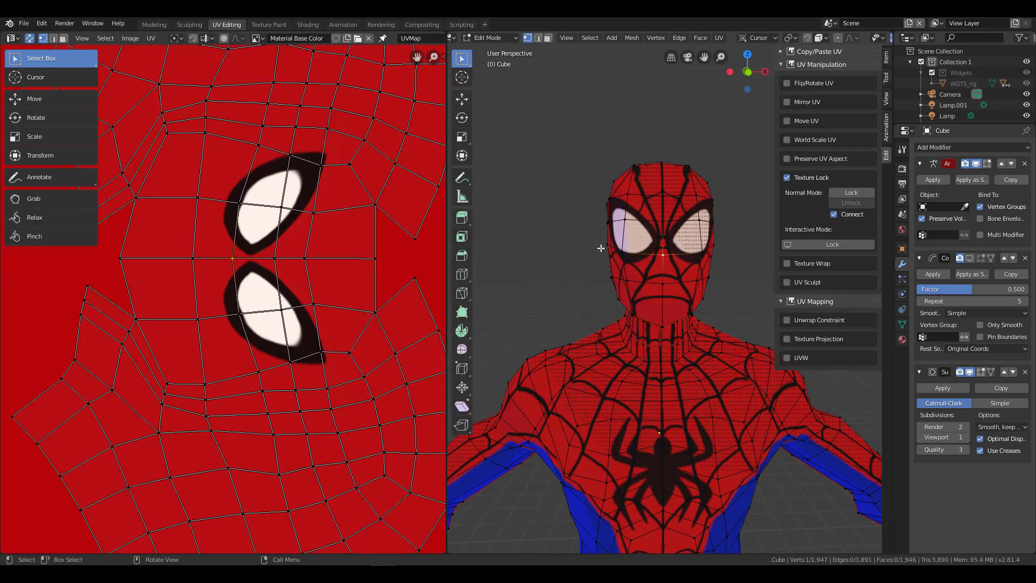
pyautogui.press('Tab')
pyautogui.press('Tab')
pyautogui.scroll(-4, 701, 293)
pyautogui.press('Tab')
# Turn off Texture Lock and toggle Preserve UV Aspect, Move UV and Mirror UV on and off.
pyautogui.scroll(1, 685, 259)
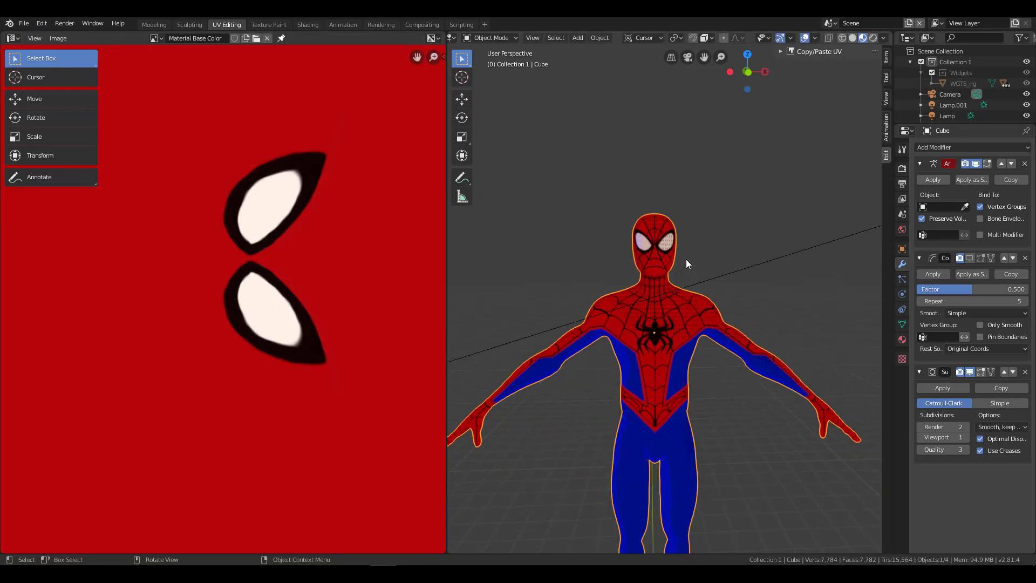
pyautogui.press('Tab')
pyautogui.click(803, 178)
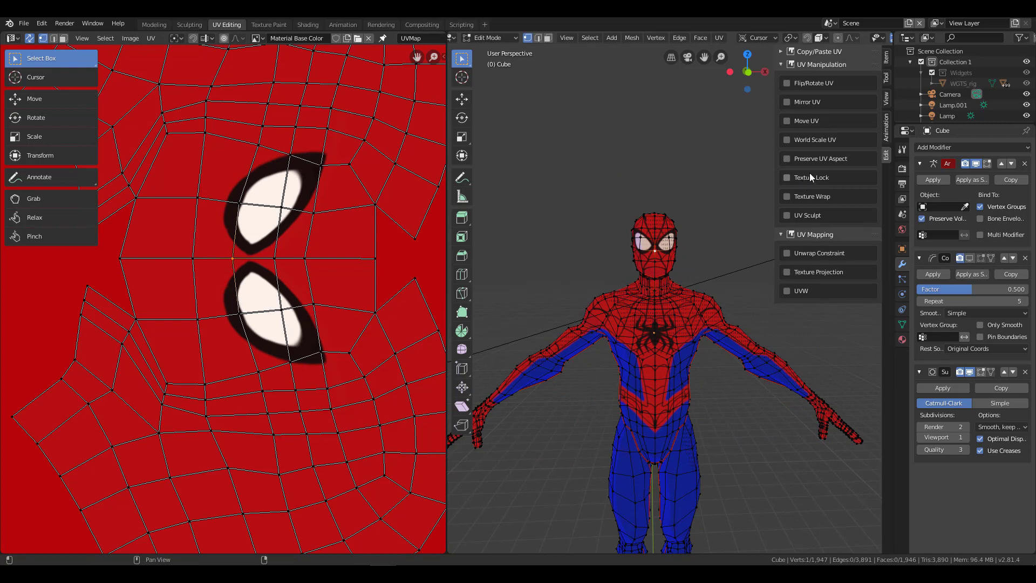
pyautogui.click(813, 160)
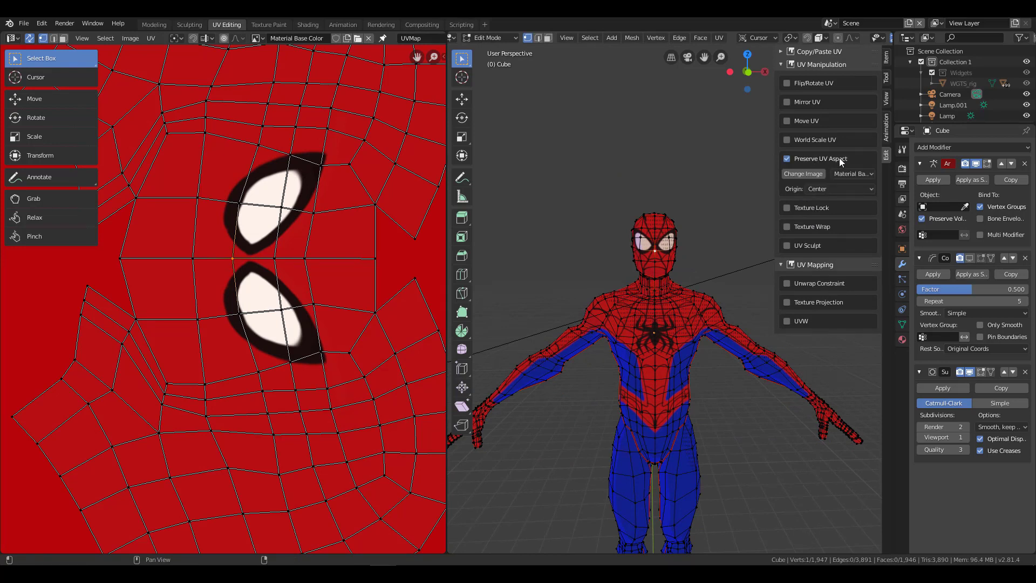
pyautogui.click(832, 161)
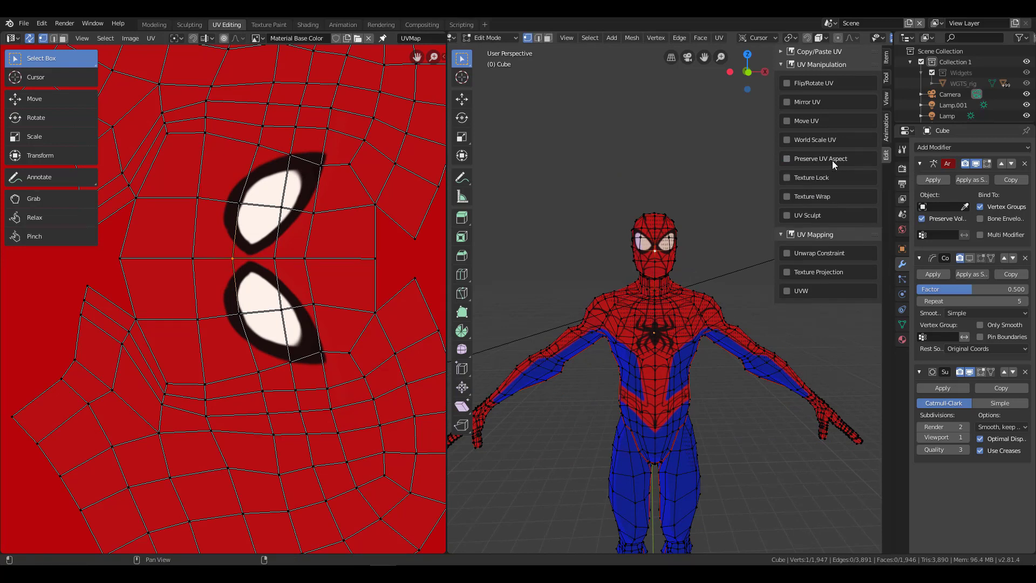
pyautogui.click(811, 122)
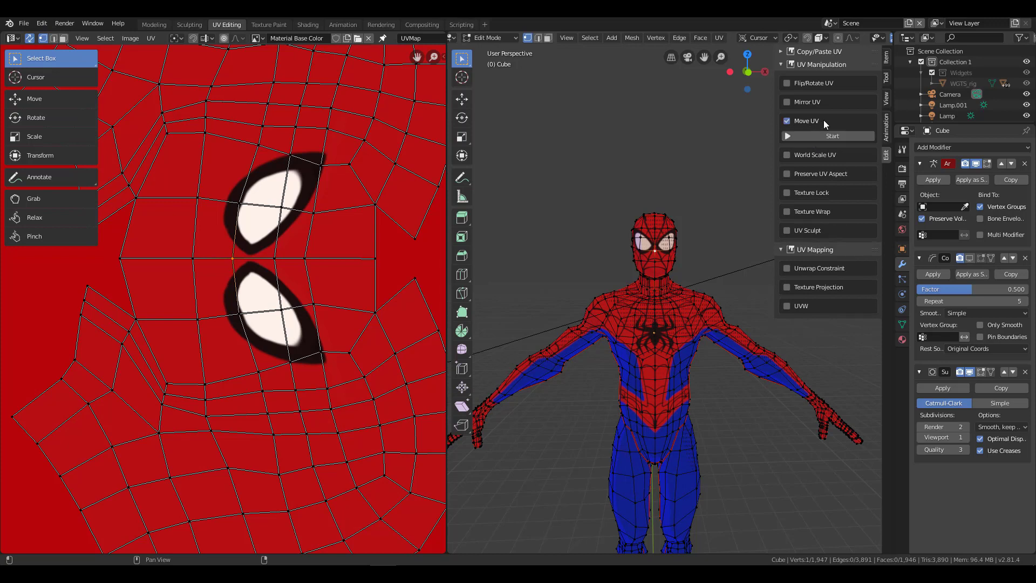
pyautogui.click(824, 120)
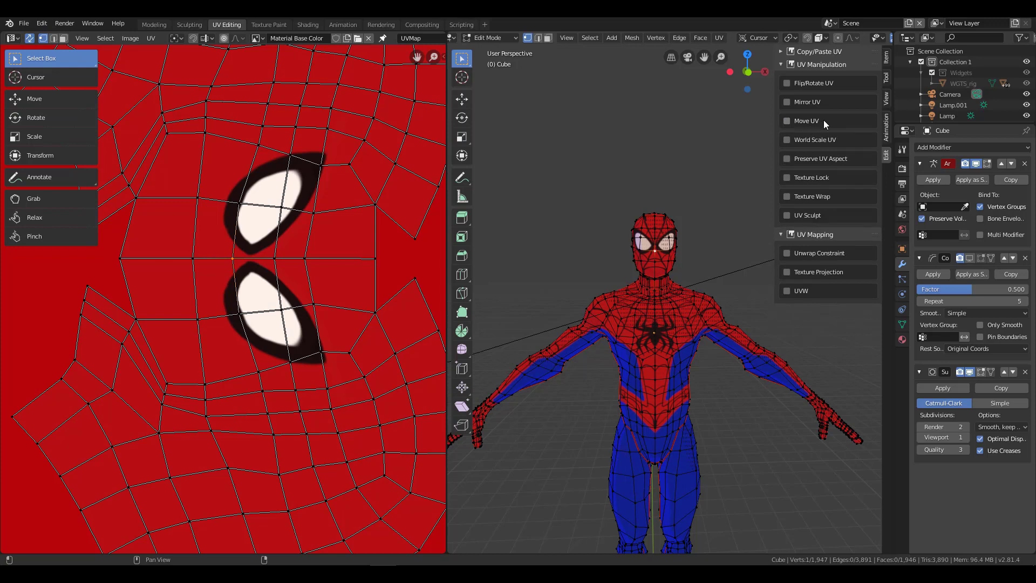
pyautogui.click(820, 101)
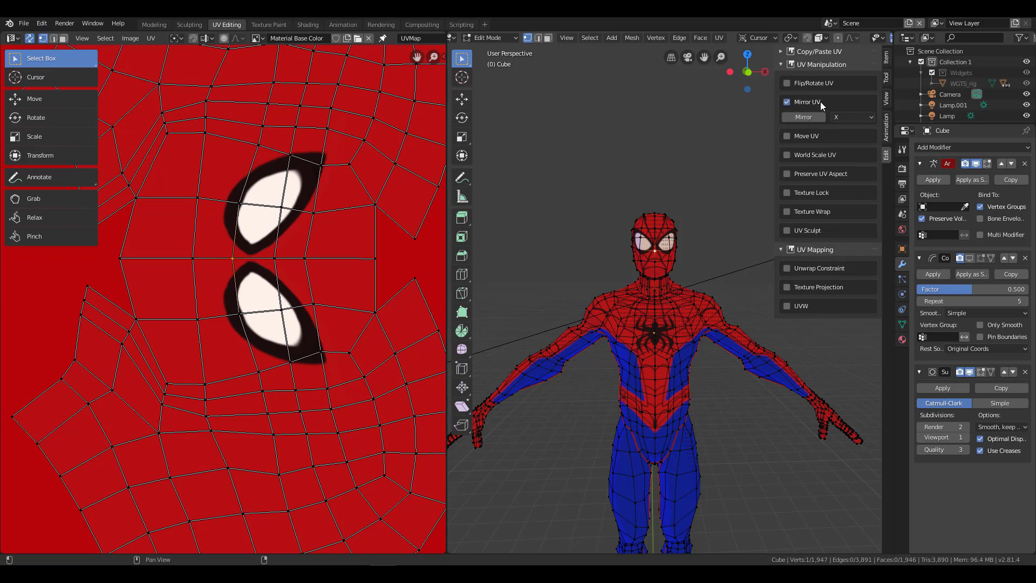
pyautogui.click(820, 103)
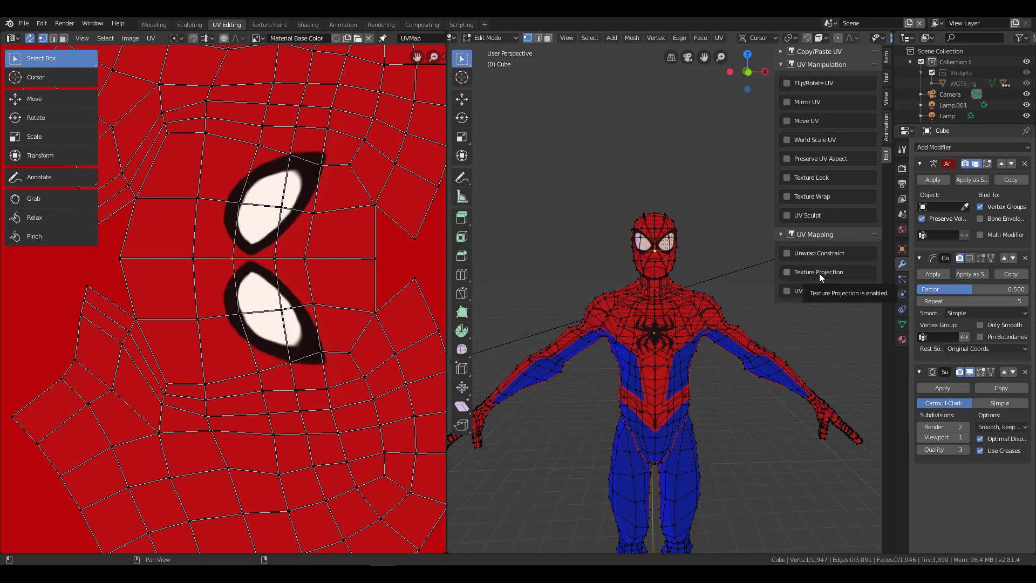
# Collapse UV Manipulation and UV Mapping, and expand the Copy/Paste UV group.
pyautogui.click(785, 65)
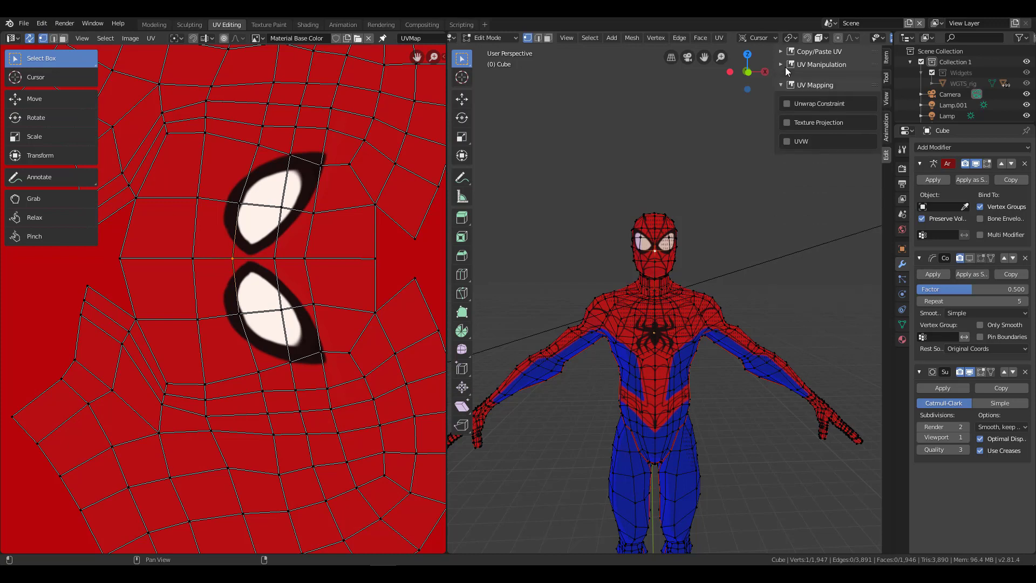
pyautogui.click(810, 79)
pyautogui.click(813, 53)
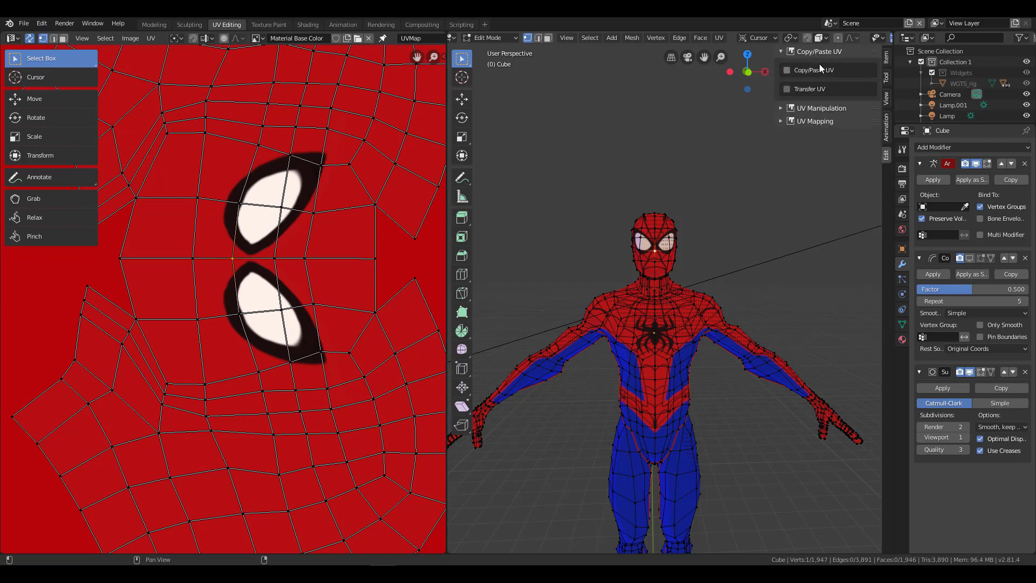
# Zoom out the UV Editor to show the whole texture.
pyautogui.scroll(-5, 336, 237)
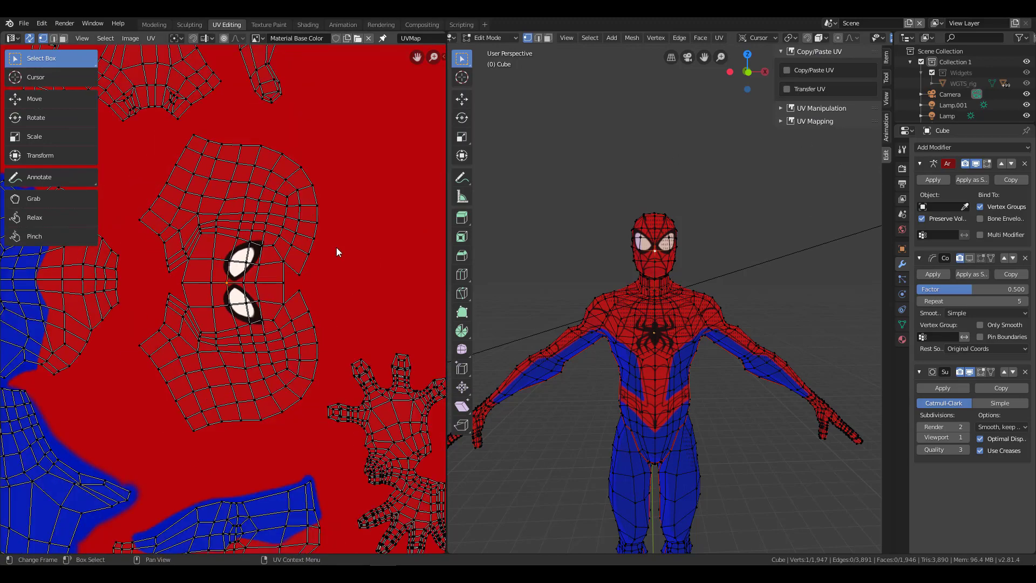
pyautogui.scroll(-2, 334, 254)
pyautogui.scroll(-2, 377, 232)
pyautogui.scroll(-4, 345, 270)
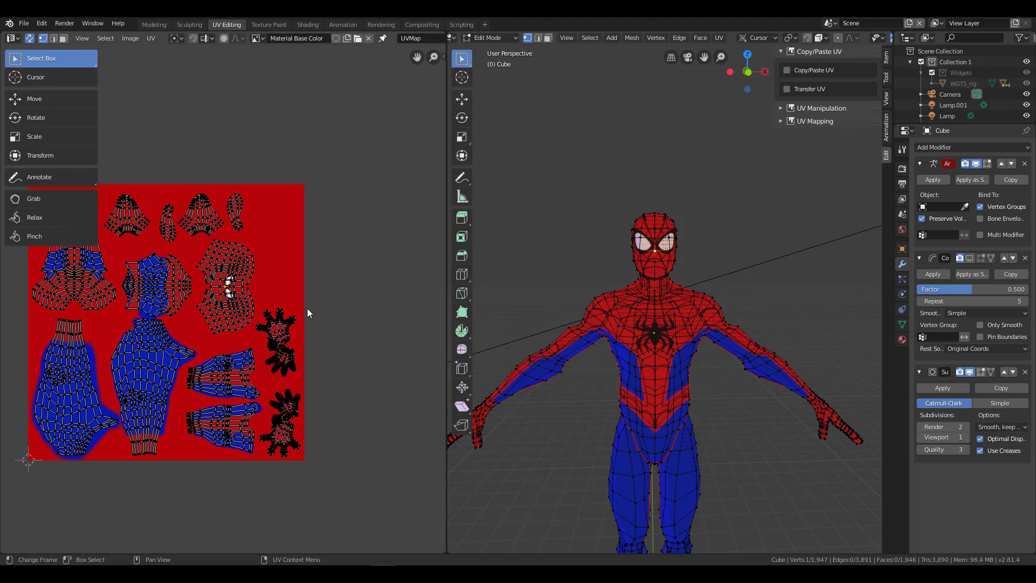
pyautogui.moveTo(308, 312); pyautogui.dragTo(348, 285, button='middle')
pyautogui.scroll(2, 347, 285)
# Switch to Object Mode to orbit around Spider-Man, then go back to Edit Mode.
pyautogui.press('Tab')
pyautogui.moveTo(528, 222)
pyautogui.mouseDown(button='middle')
pyautogui.moveTo(692, 309)
pyautogui.moveTo(704, 268)
pyautogui.mouseUp(button='middle')
pyautogui.scroll(-4, 703, 270)
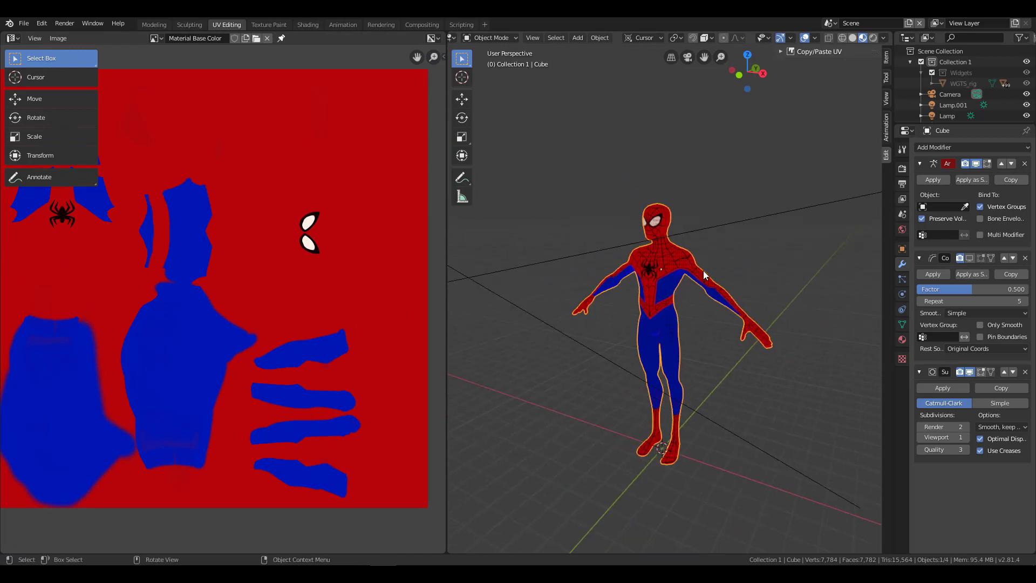
pyautogui.scroll(3, 704, 275)
pyautogui.press('Tab')
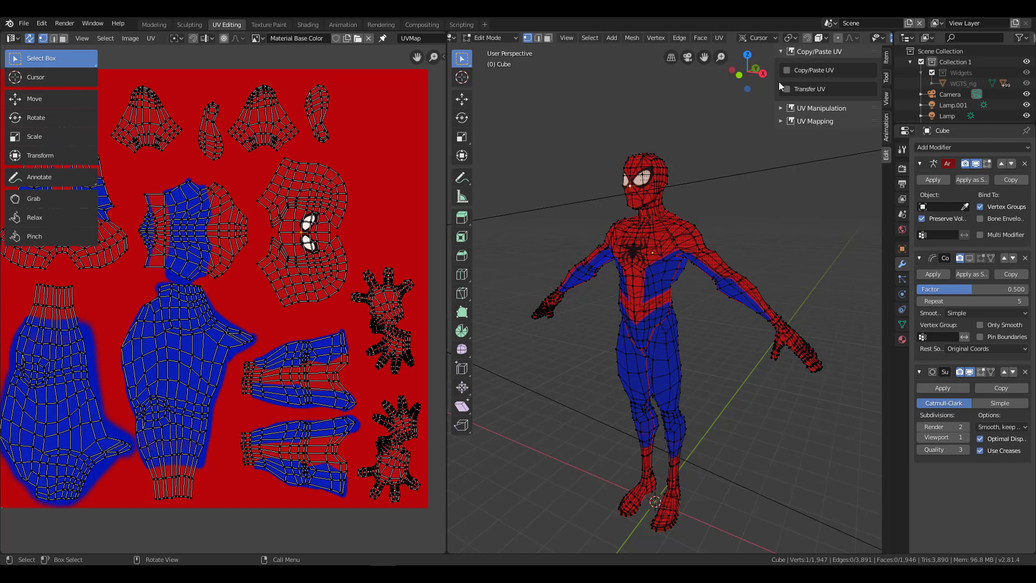
# Toggle the Magic UV panels, hide the sidebar, and view the full figure in Object Mode.
pyautogui.click(823, 109)
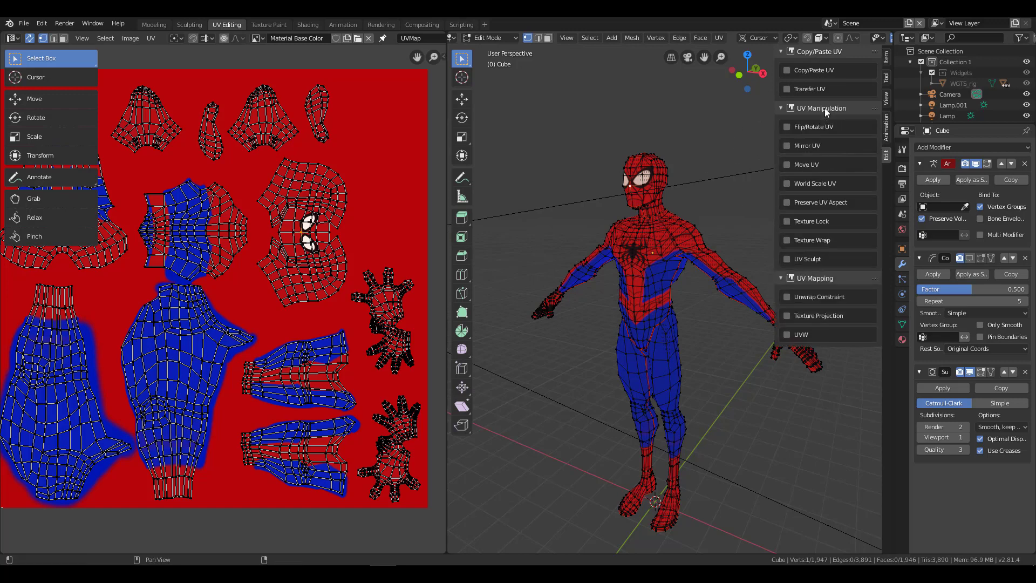
pyautogui.click(807, 279)
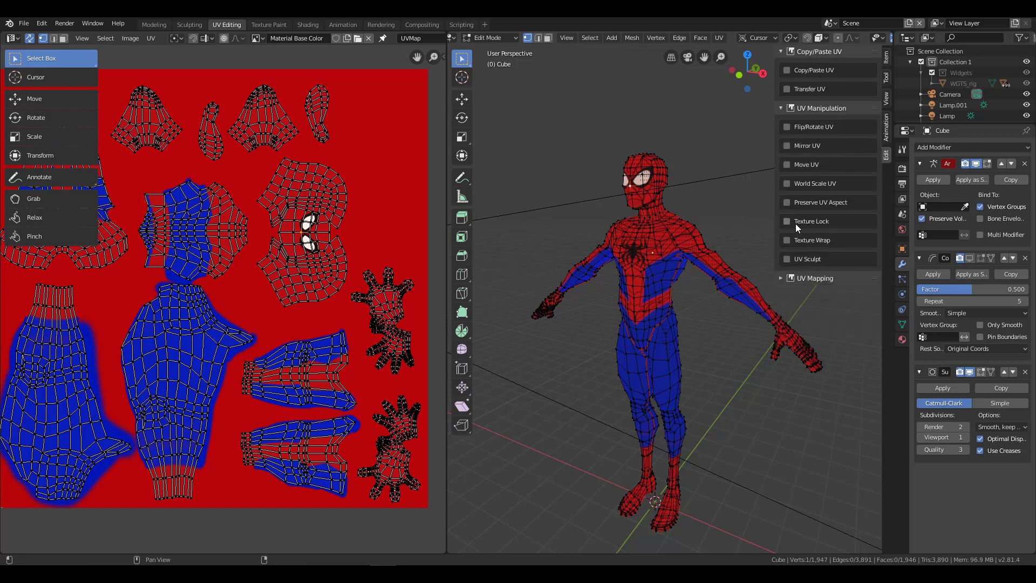
pyautogui.press('n')
pyautogui.scroll(4, 708, 194)
pyautogui.press('Tab')
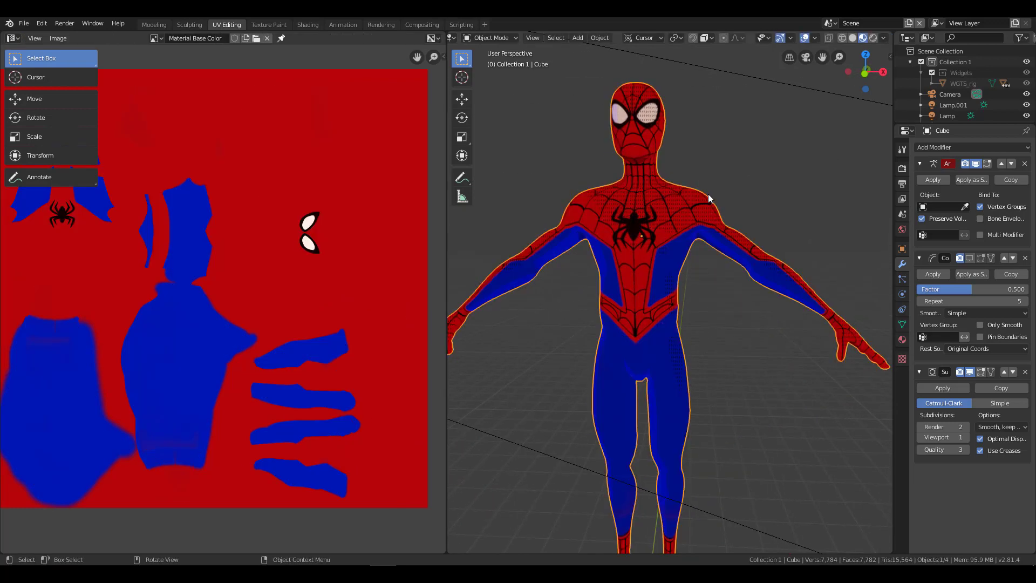
pyautogui.moveTo(707, 193); pyautogui.dragTo(710, 250, button='middle')
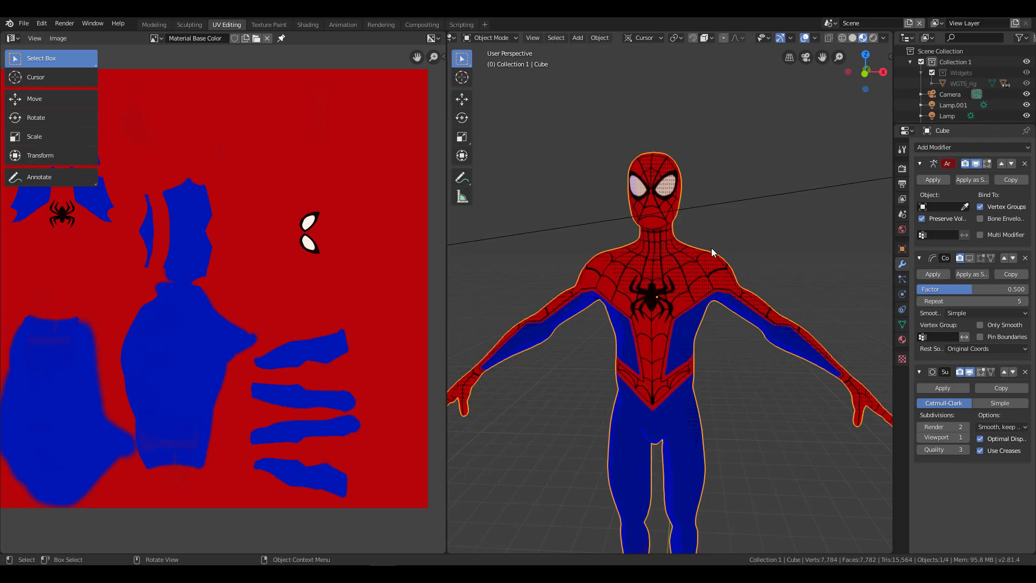
pyautogui.moveTo(653, 222); pyautogui.dragTo(705, 251, button='middle')
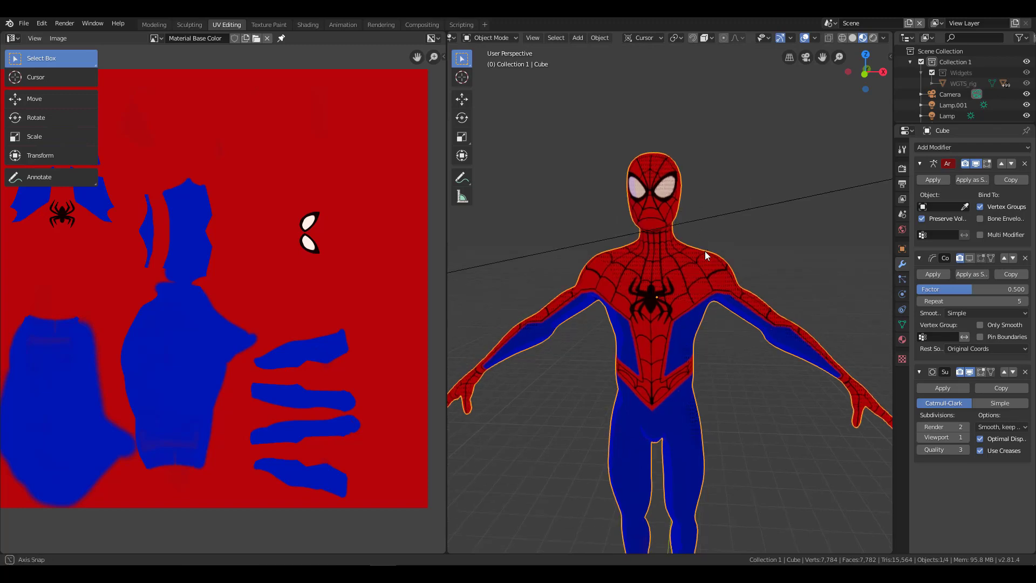
pyautogui.scroll(-2, 710, 290)
pyautogui.scroll(-2, 703, 243)
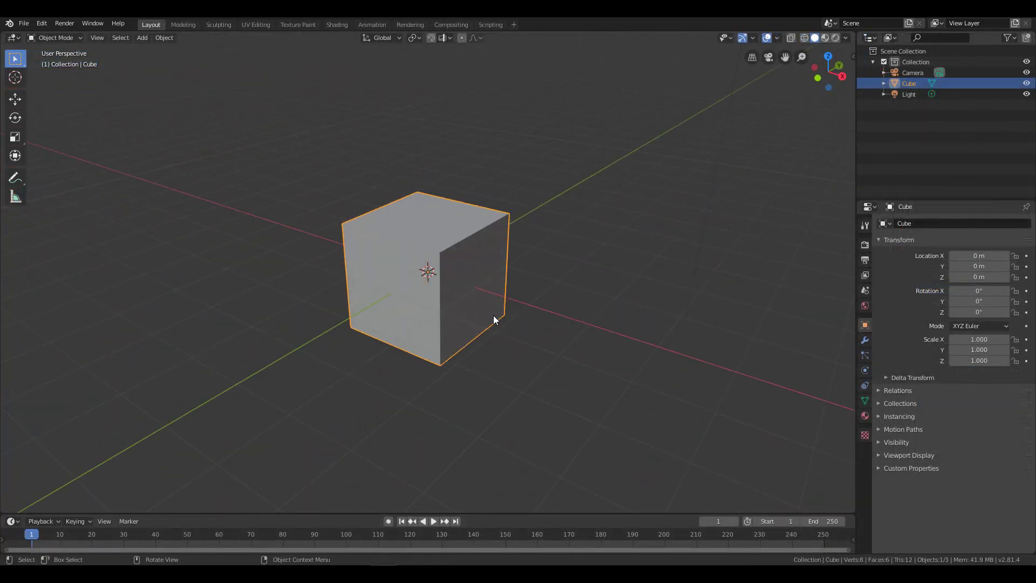
# Open the Add-ons section of Preferences and try a 'Rock' search, then clear it.
pyautogui.press('F4')
pyautogui.click(472, 297)
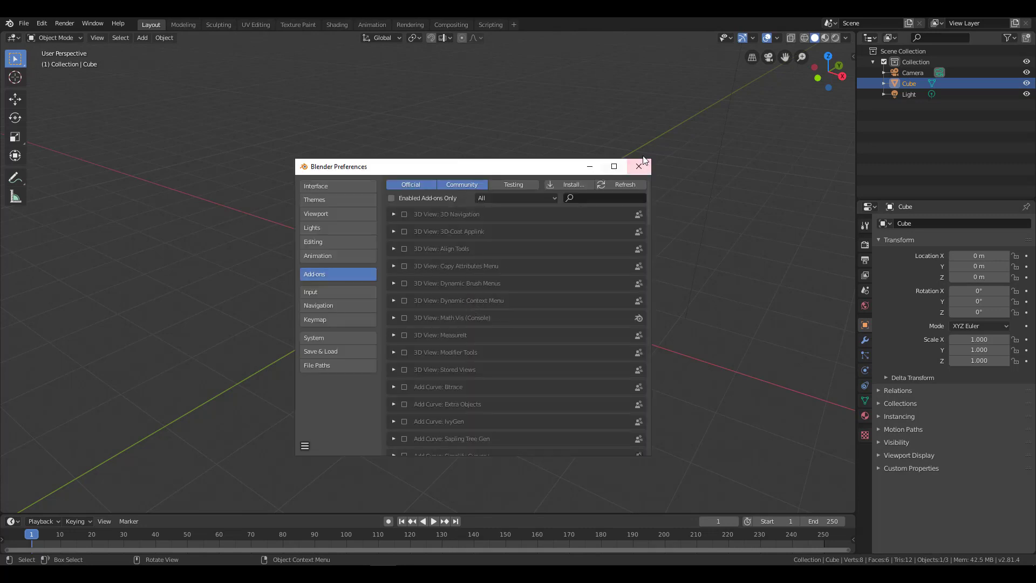
pyautogui.click(619, 198)
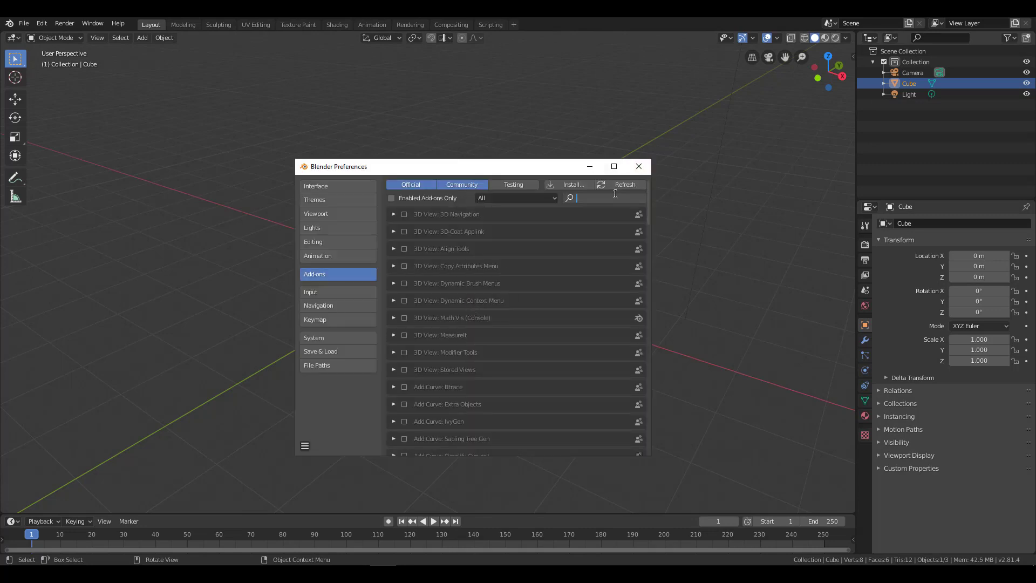
pyautogui.write('Rock')
pyautogui.hotkey('ctrl', 'a')
pyautogui.press('BackSpace')
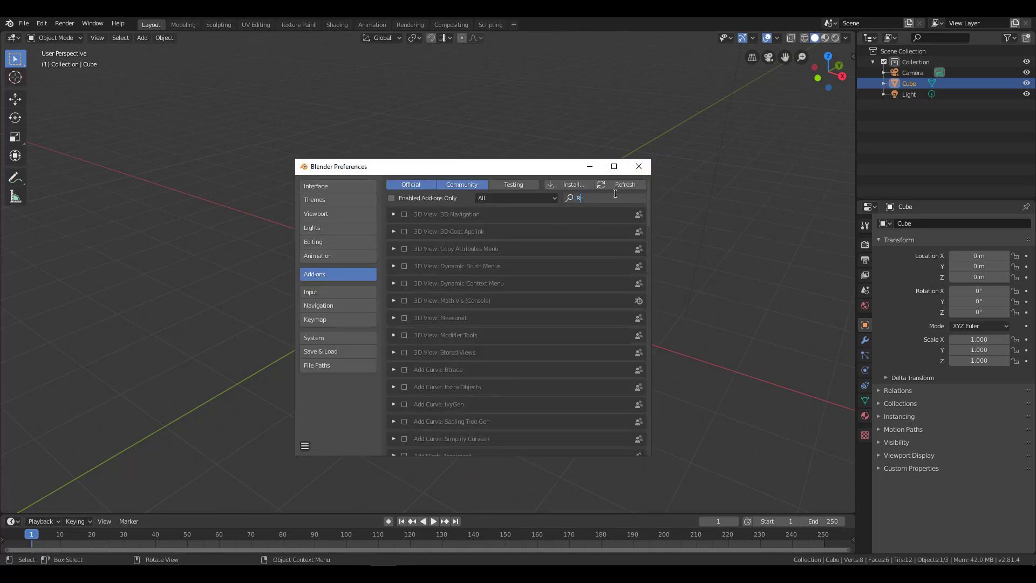
# Include Testing add-ons, search 'Rock', enable Add Mesh: Rock Generator, and close Preferences.
pyautogui.click(519, 186)
pyautogui.click(580, 197)
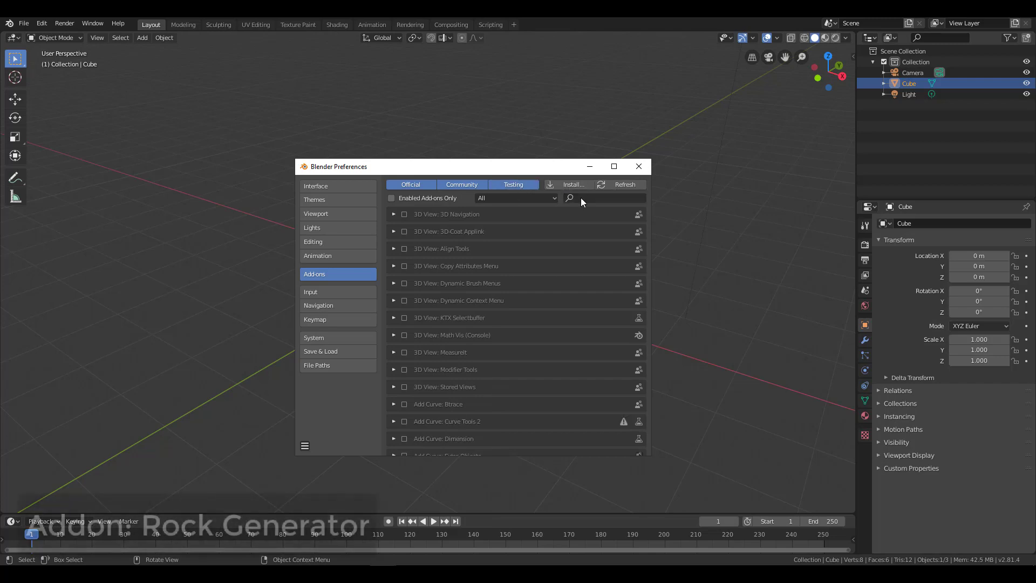
pyautogui.write('Rock')
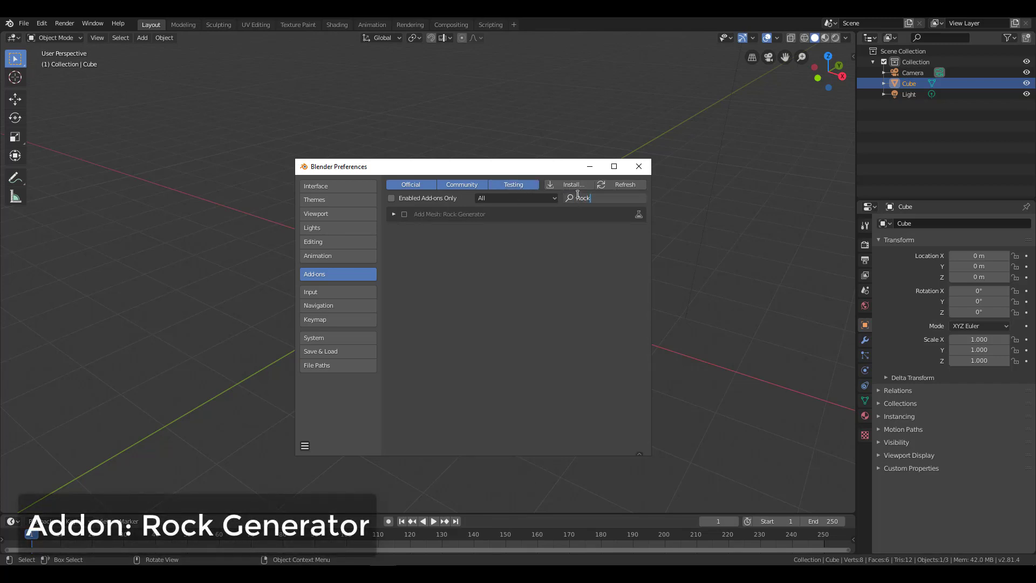
pyautogui.press('Return')
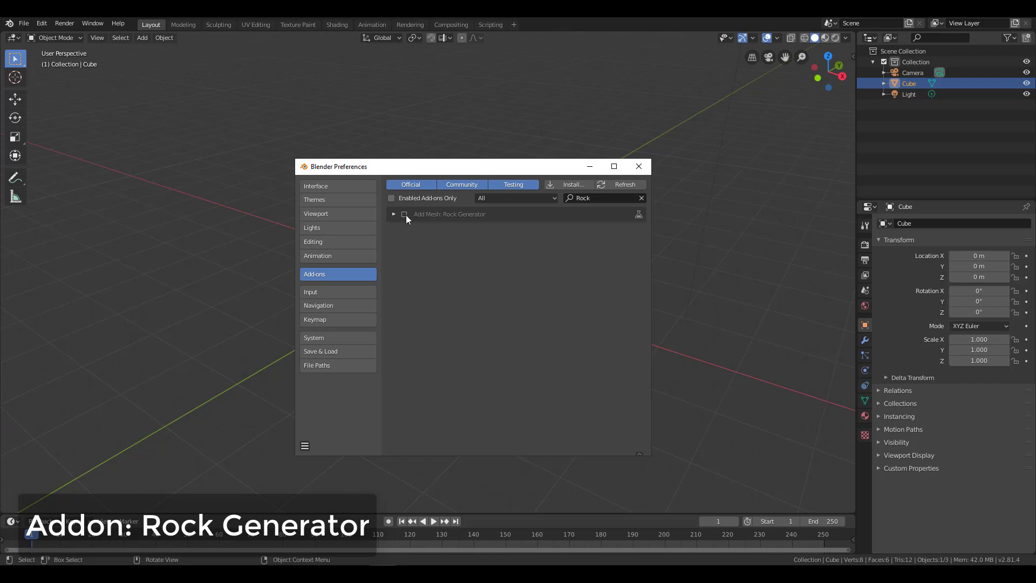
pyautogui.click(405, 214)
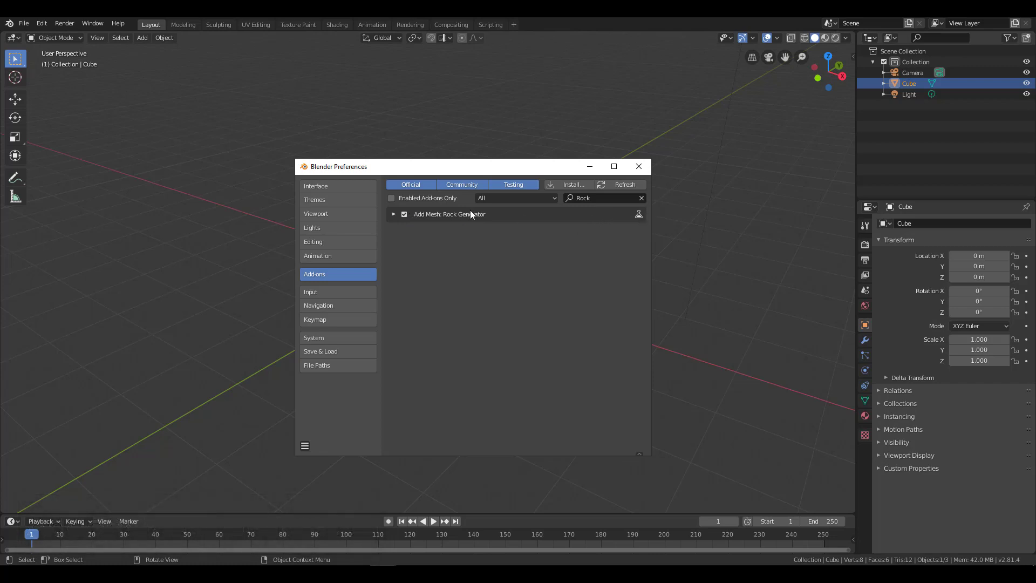
pyautogui.click(394, 215)
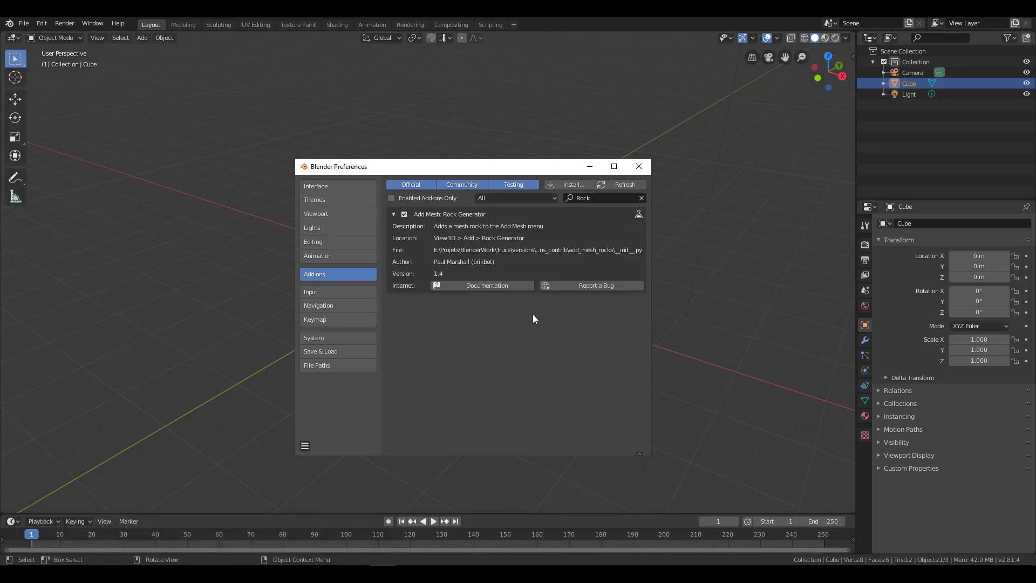
pyautogui.click(639, 167)
# Delete the default cube and add a Rock Generator rock from the Shift+A Mesh menu.
pyautogui.press('Delete')
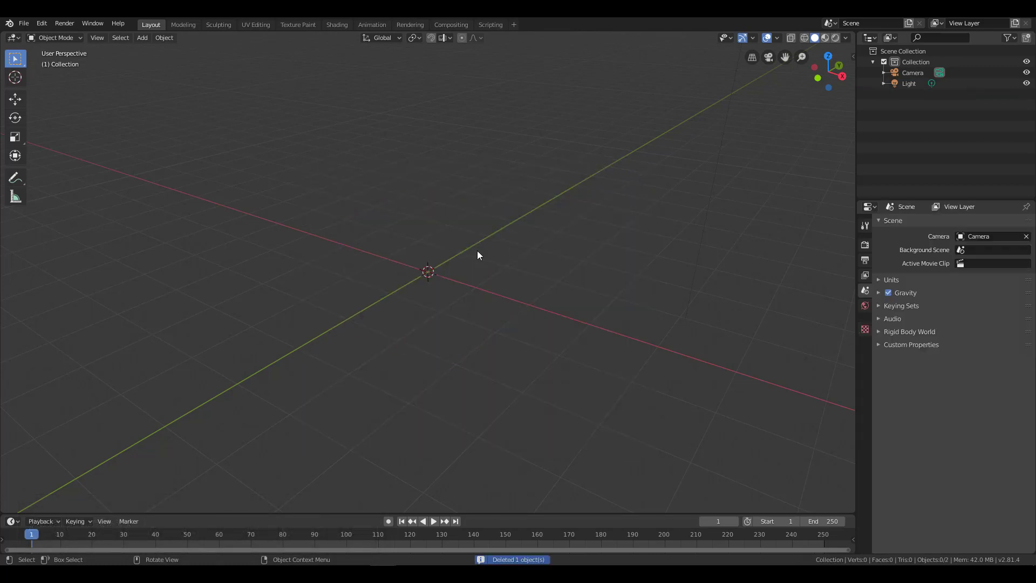
pyautogui.keyDown('shift'); pyautogui.moveTo(477, 251); pyautogui.dragTo(520, 228, button='middle'); pyautogui.keyUp('shift')
pyautogui.hotkey('shift', 'a')
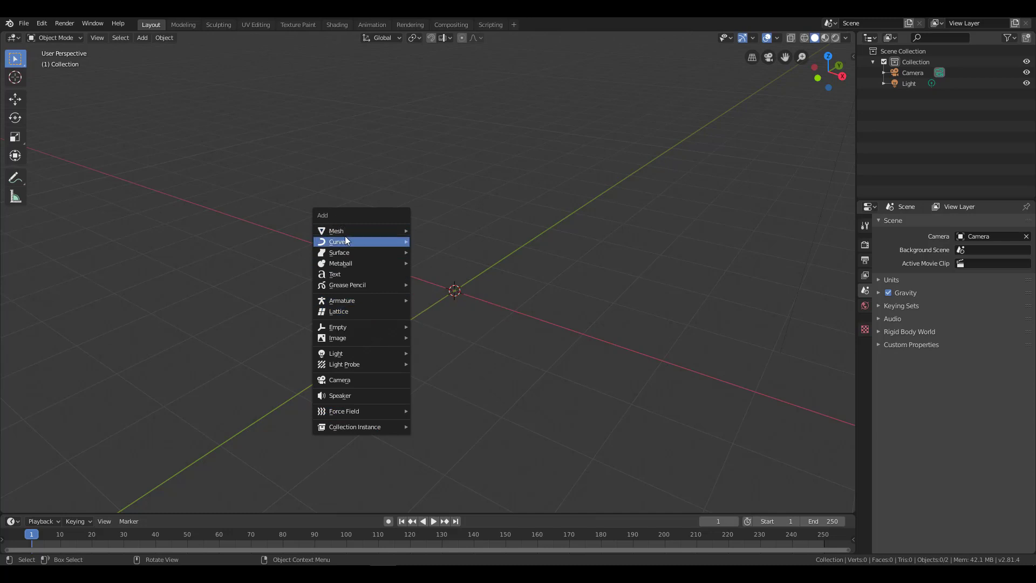
pyautogui.moveTo(348, 231)
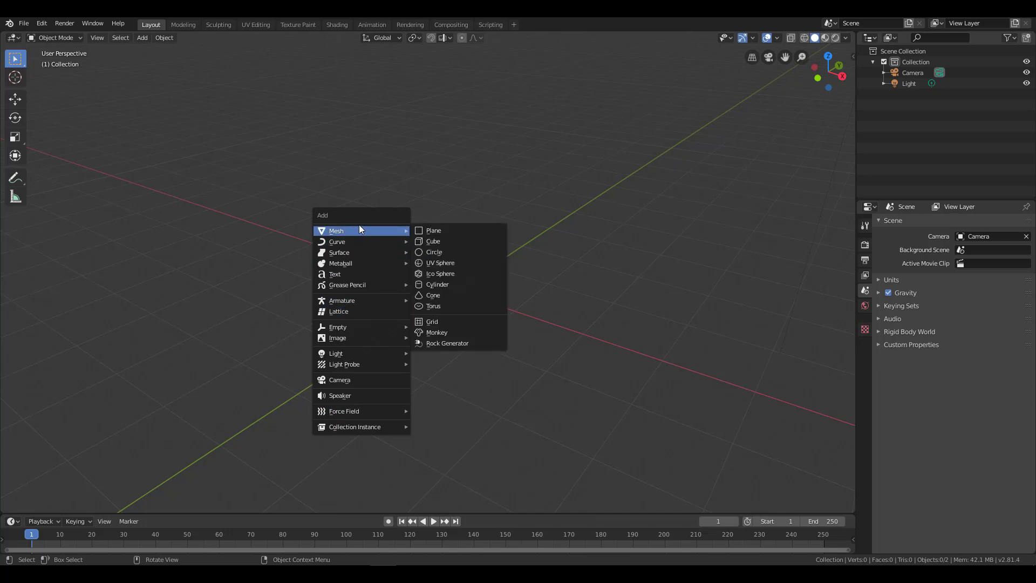
pyautogui.click(453, 344)
pyautogui.moveTo(469, 355)
pyautogui.mouseDown(button='middle')
pyautogui.moveTo(550, 331)
pyautogui.moveTo(358, 388)
pyautogui.mouseUp(button='middle')
pyautogui.scroll(3, 548, 332)
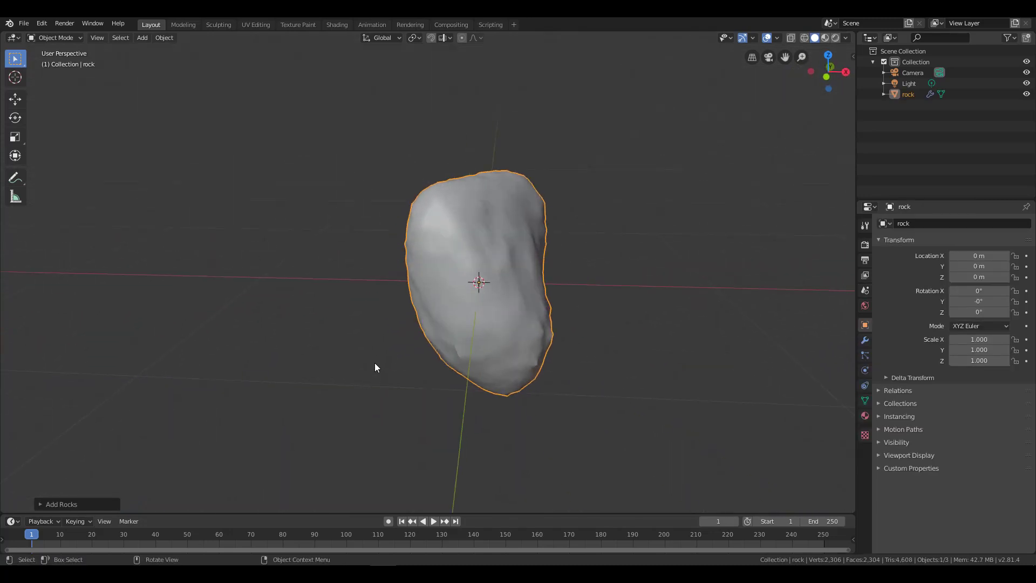
# Expand the Add Rocks panel and set Number of rocks to 3.
pyautogui.click(69, 504)
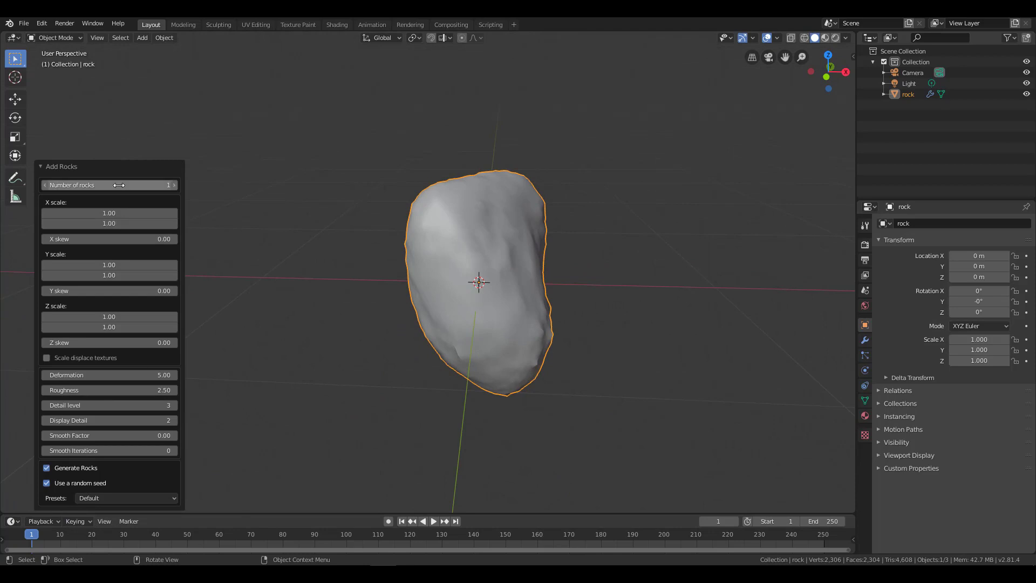
pyautogui.scroll(-3, 485, 274)
pyautogui.moveTo(485, 274); pyautogui.dragTo(507, 341, button='middle')
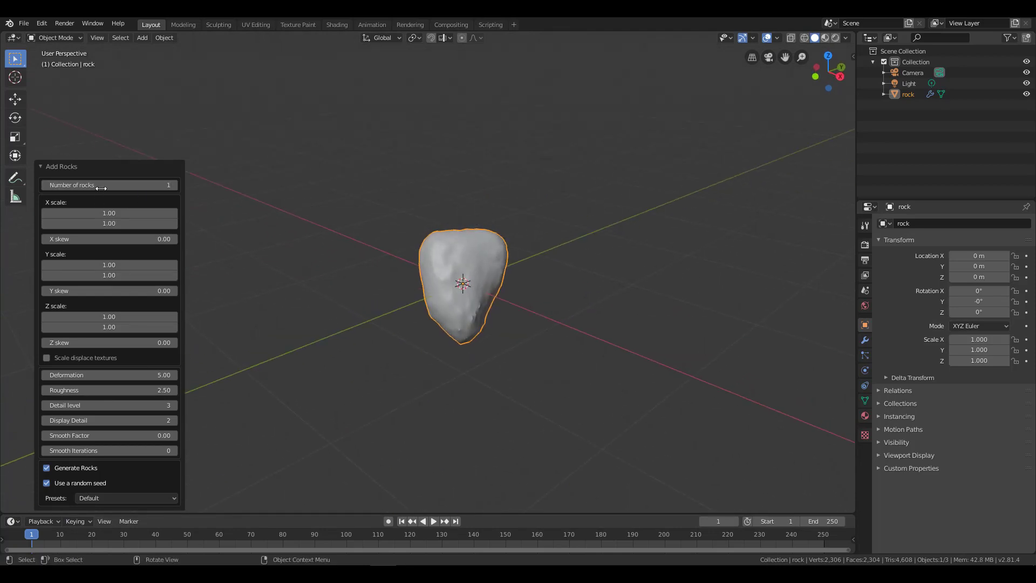
pyautogui.moveTo(101, 188)
pyautogui.mouseDown()
pyautogui.moveTo(173, 194)
pyautogui.moveTo(112, 191)
pyautogui.mouseUp()
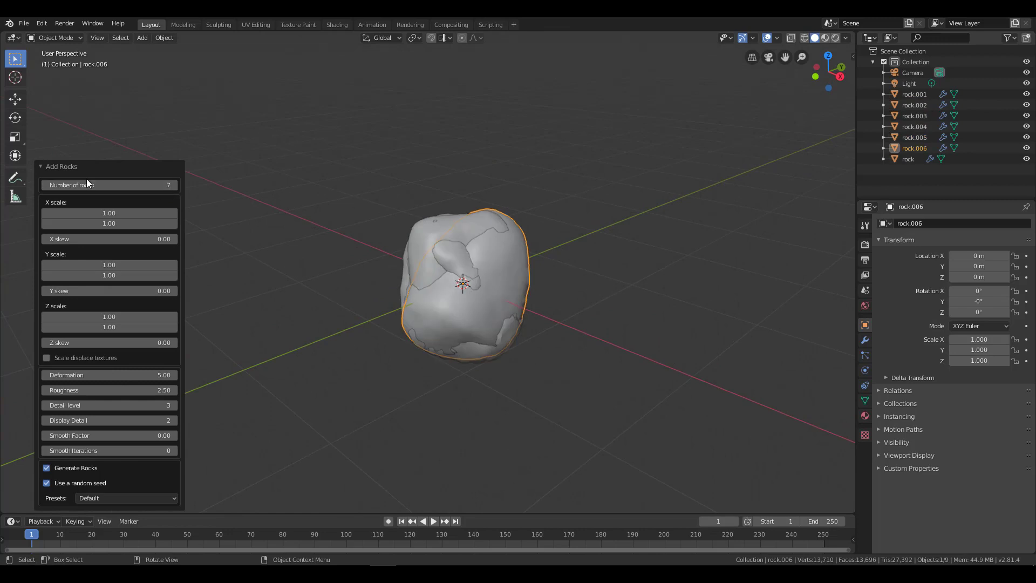
pyautogui.click(112, 191)
pyautogui.press('Return')
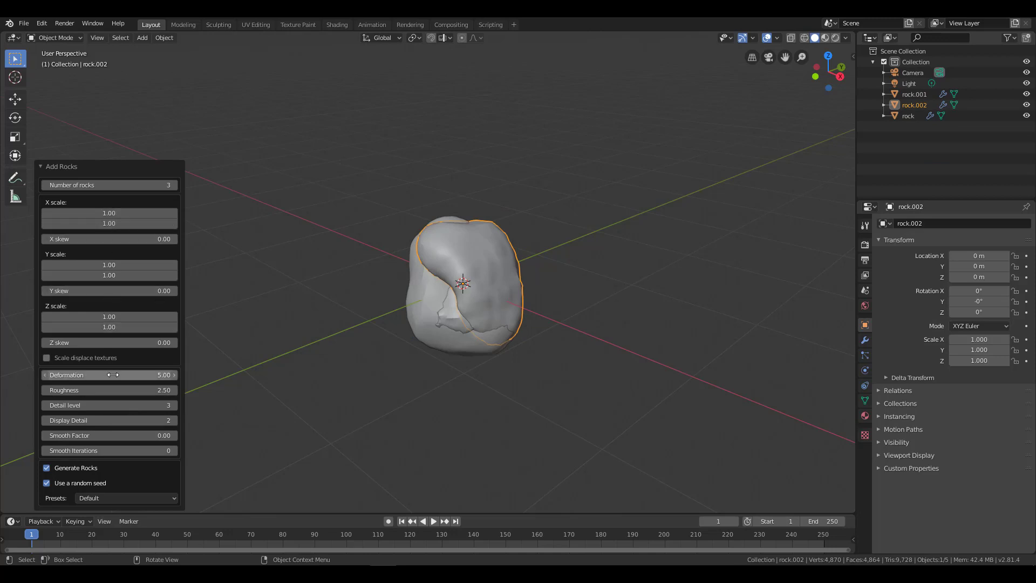
# Adjust Deformation to about 7.5 and Roughness to about 6.45, then open the rock presets list.
pyautogui.moveTo(110, 374); pyautogui.dragTo(172, 375)
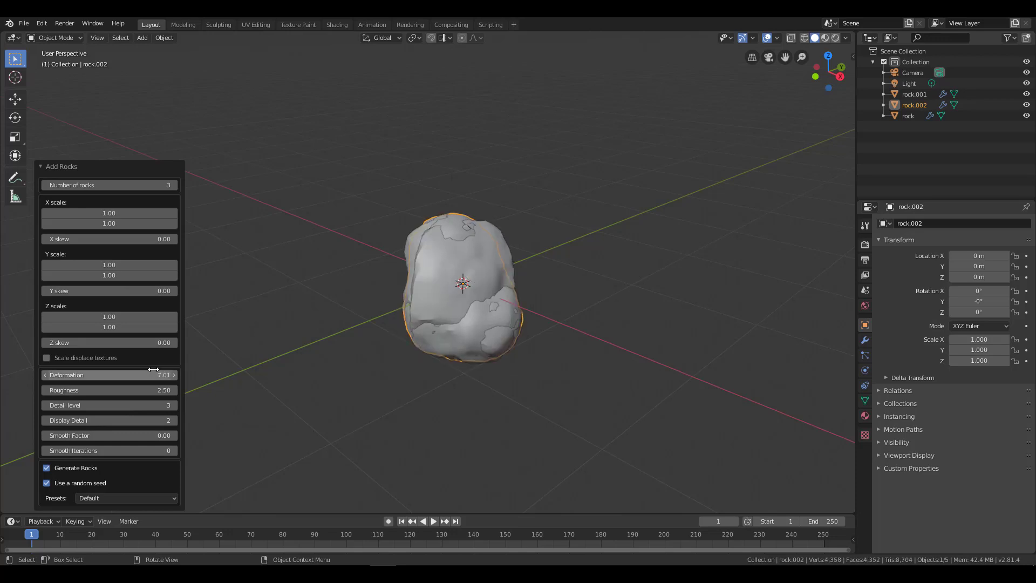
pyautogui.moveTo(108, 389)
pyautogui.mouseDown()
pyautogui.moveTo(38, 389)
pyautogui.moveTo(1025, 389)
pyautogui.mouseUp()
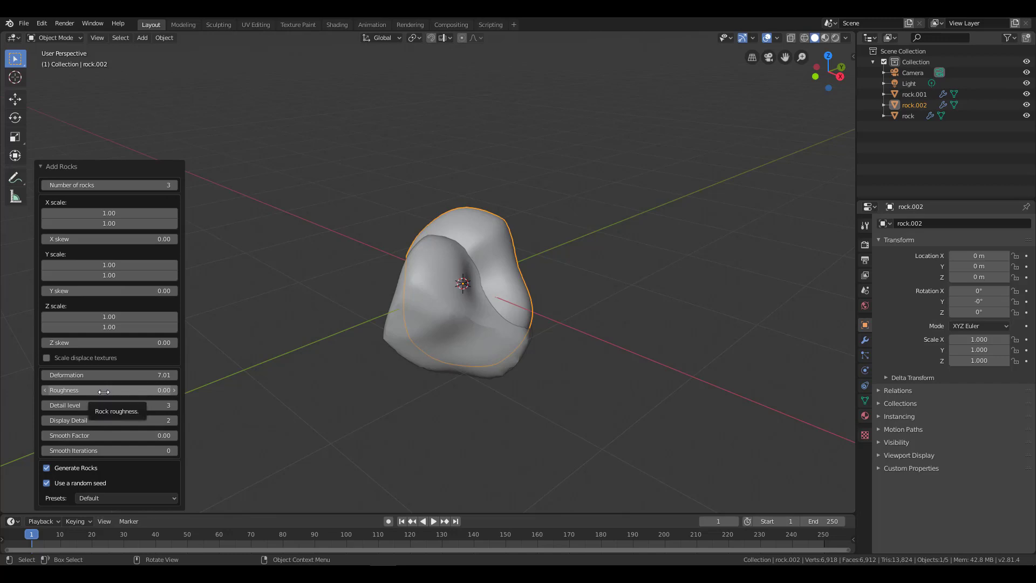
pyautogui.moveTo(405, 342); pyautogui.dragTo(555, 336, button='middle')
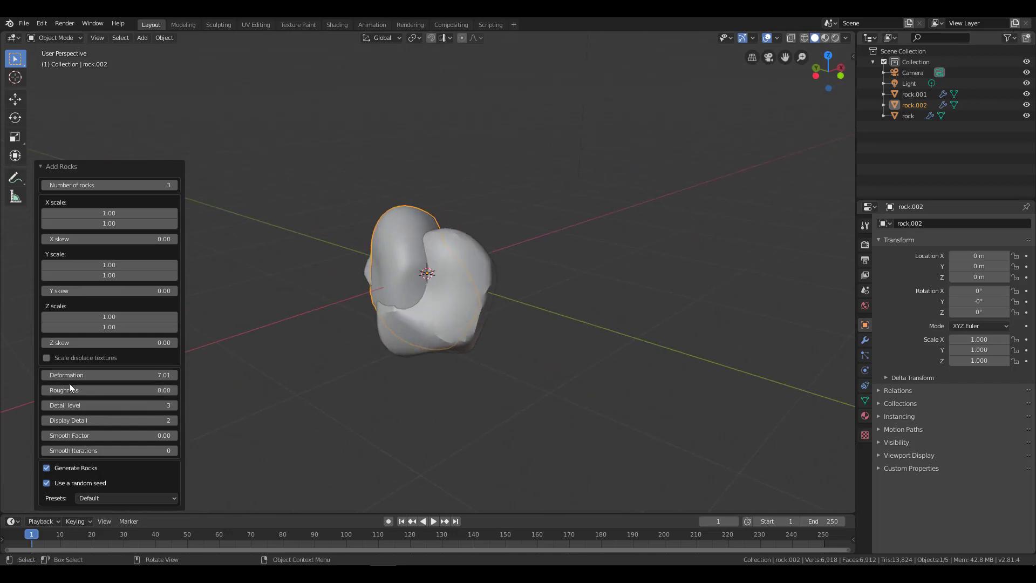
pyautogui.moveTo(91, 376); pyautogui.dragTo(300, 398)
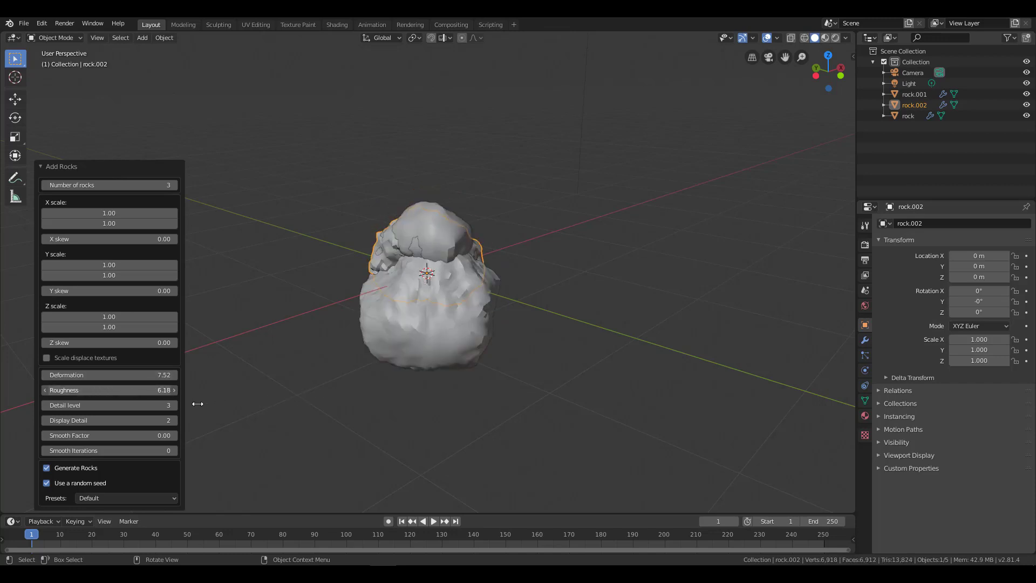
pyautogui.moveTo(300, 398); pyautogui.dragTo(83, 389)
pyautogui.moveTo(237, 431); pyautogui.dragTo(288, 449, button='middle')
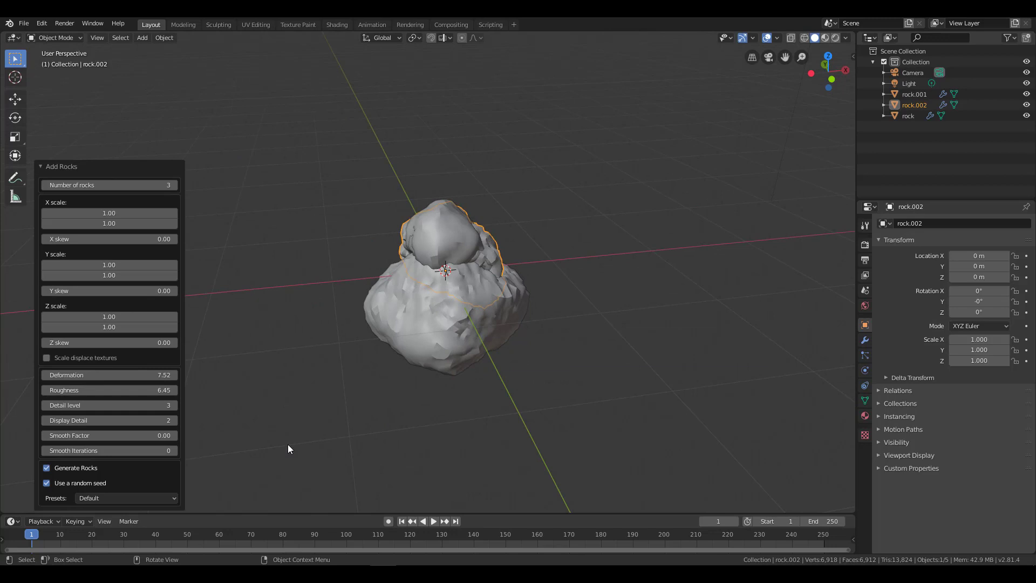
pyautogui.click(133, 500)
# Compare the Asteroid, Ice and Fake Ocean presets on the rocks.
pyautogui.click(135, 462)
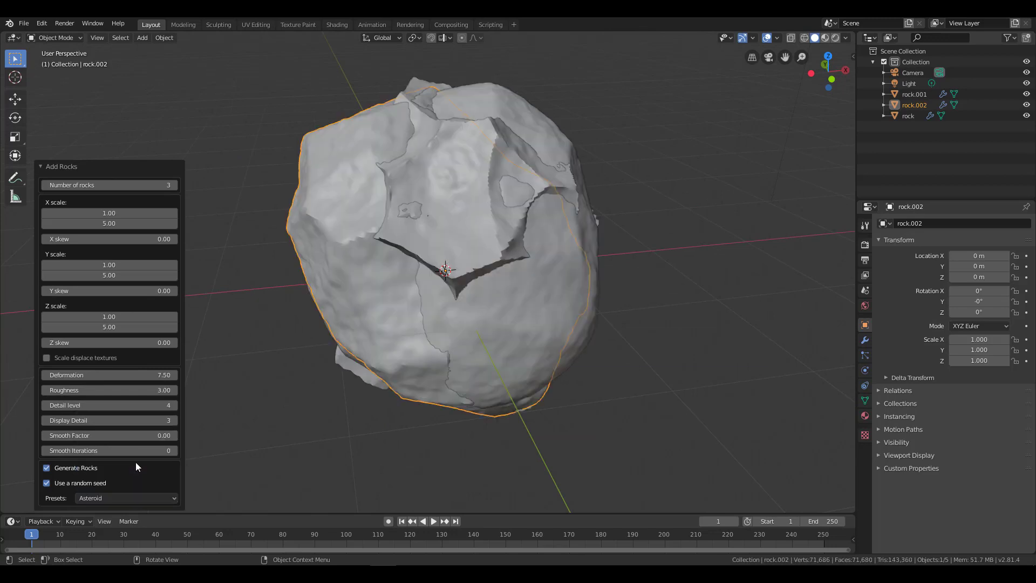
pyautogui.moveTo(528, 406); pyautogui.dragTo(446, 367, button='middle')
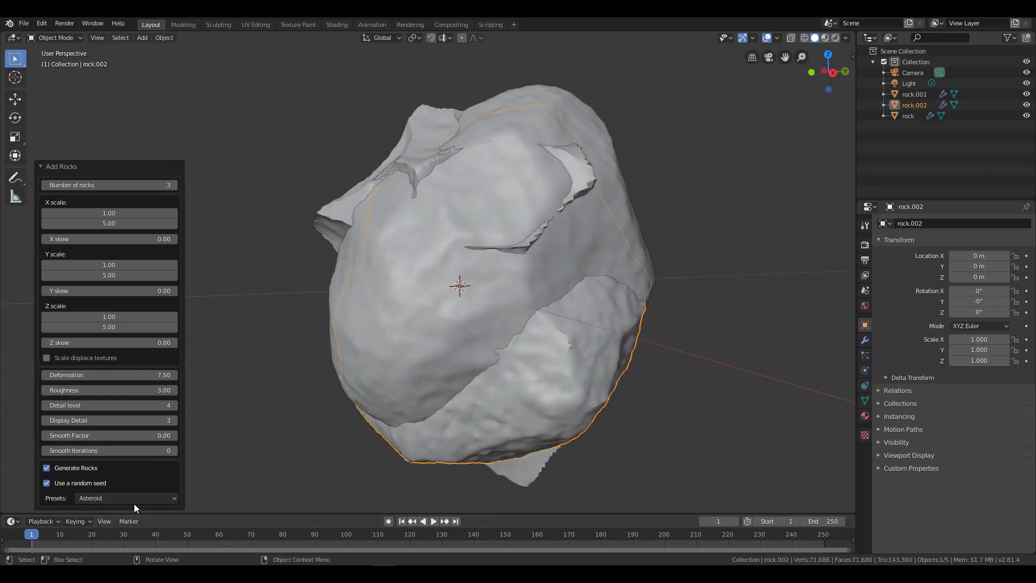
pyautogui.click(135, 501)
pyautogui.click(130, 435)
pyautogui.moveTo(459, 354)
pyautogui.mouseDown(button='middle')
pyautogui.moveTo(365, 345)
pyautogui.moveTo(510, 349)
pyautogui.moveTo(481, 396)
pyautogui.moveTo(594, 381)
pyautogui.moveTo(550, 370)
pyautogui.moveTo(573, 356)
pyautogui.mouseUp(button='middle')
pyautogui.click(95, 498)
pyautogui.press('Return')
# Try the River Rock and Sandstone presets on the rocks.
pyautogui.scroll(3, 393, 375)
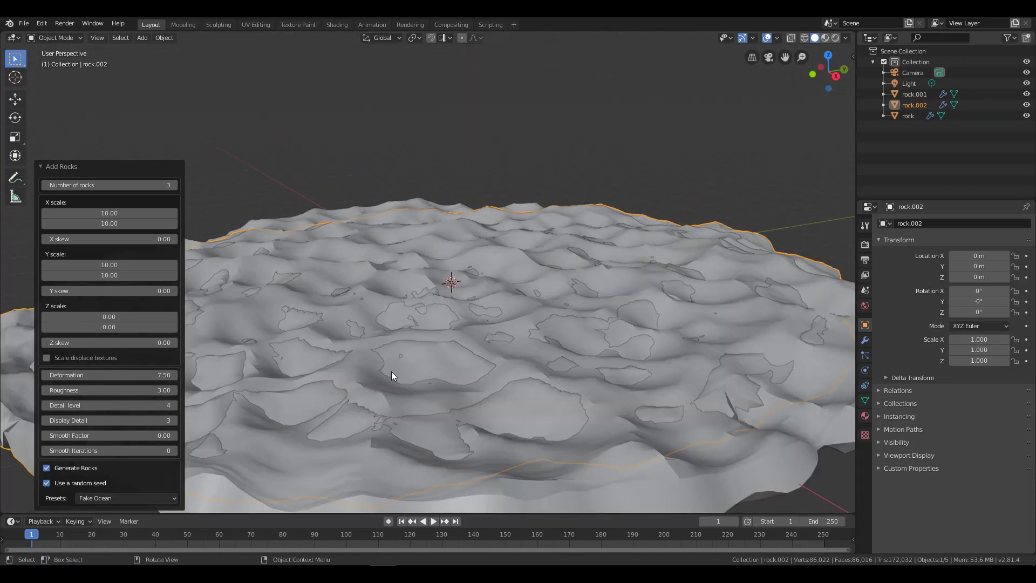
pyautogui.click(140, 494)
pyautogui.click(143, 469)
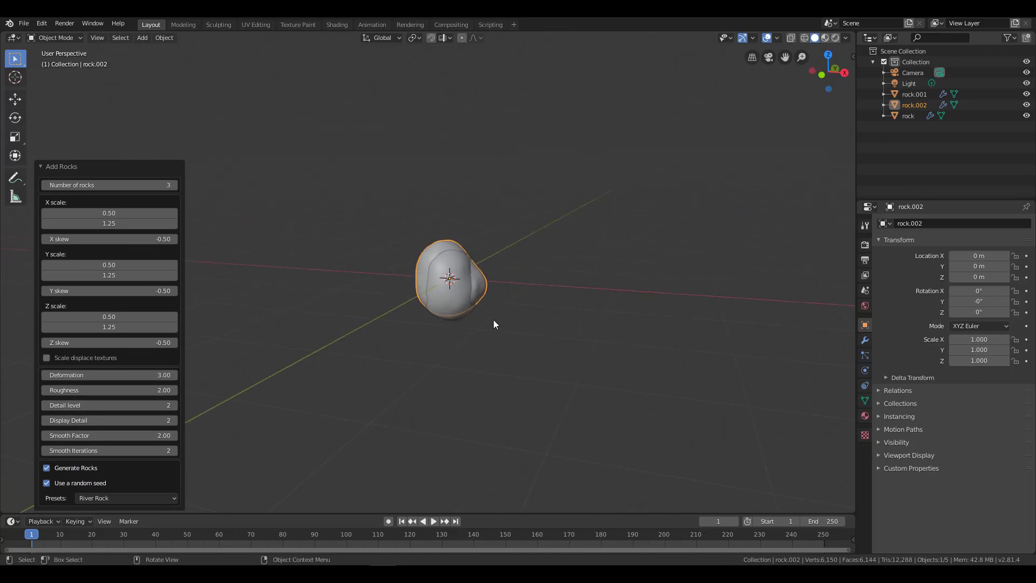
pyautogui.scroll(4, 491, 321)
pyautogui.click(127, 494)
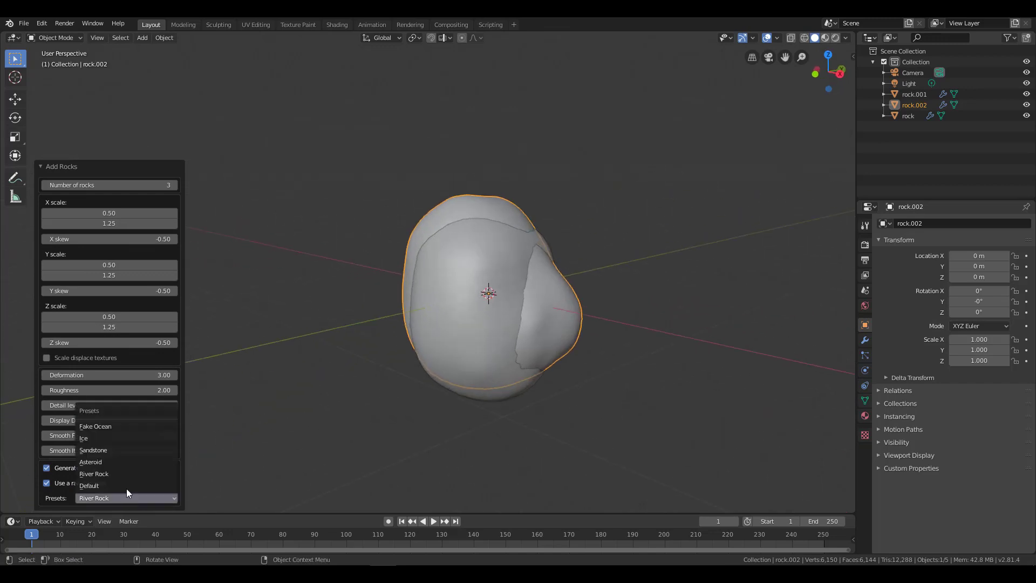
pyautogui.click(128, 450)
pyautogui.moveTo(591, 332)
pyautogui.mouseDown(button='middle')
pyautogui.moveTo(532, 363)
pyautogui.moveTo(467, 378)
pyautogui.mouseUp(button='middle')
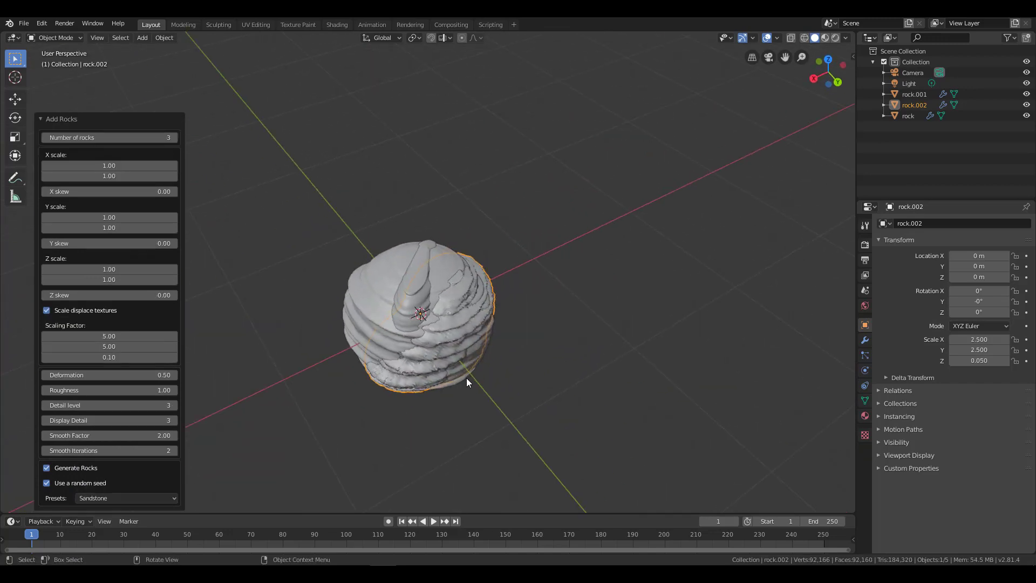
# Switch the rocks back to the Asteroid preset and select rock.002.
pyautogui.click(122, 496)
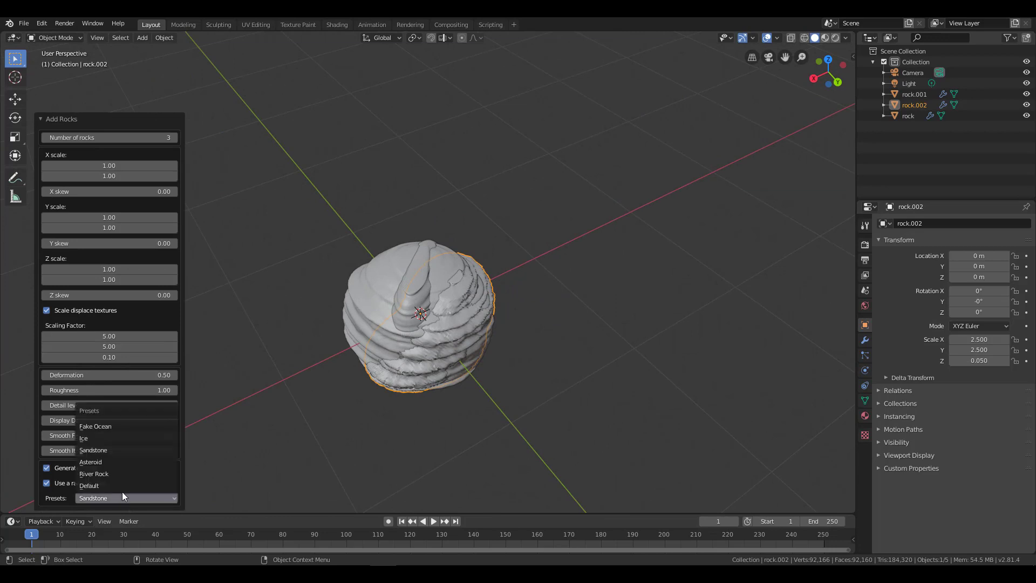
pyautogui.click(121, 462)
pyautogui.scroll(-3, 532, 334)
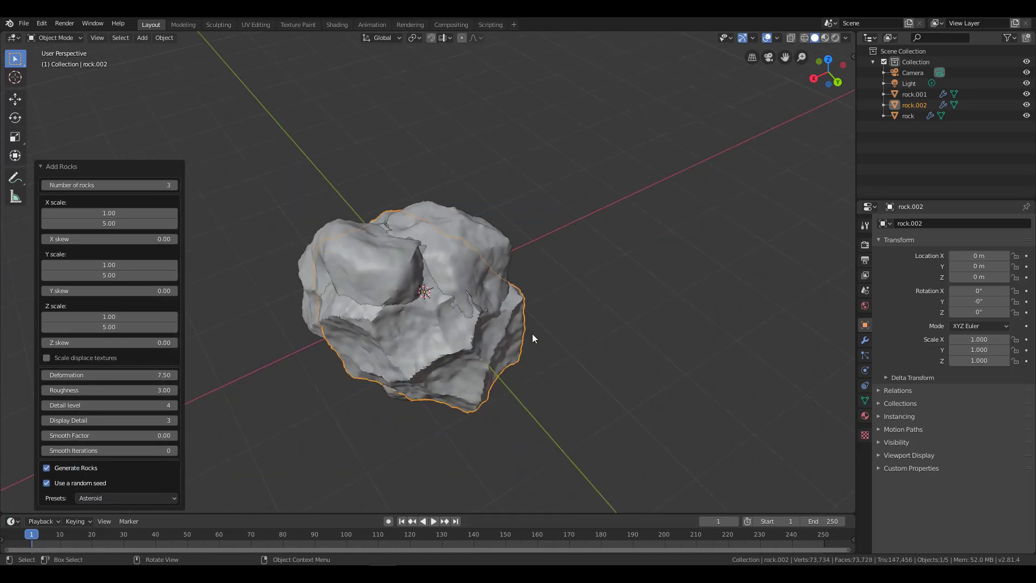
pyautogui.scroll(2, 553, 325)
pyautogui.scroll(1, 540, 316)
pyautogui.scroll(-3, 539, 316)
pyautogui.click(415, 352)
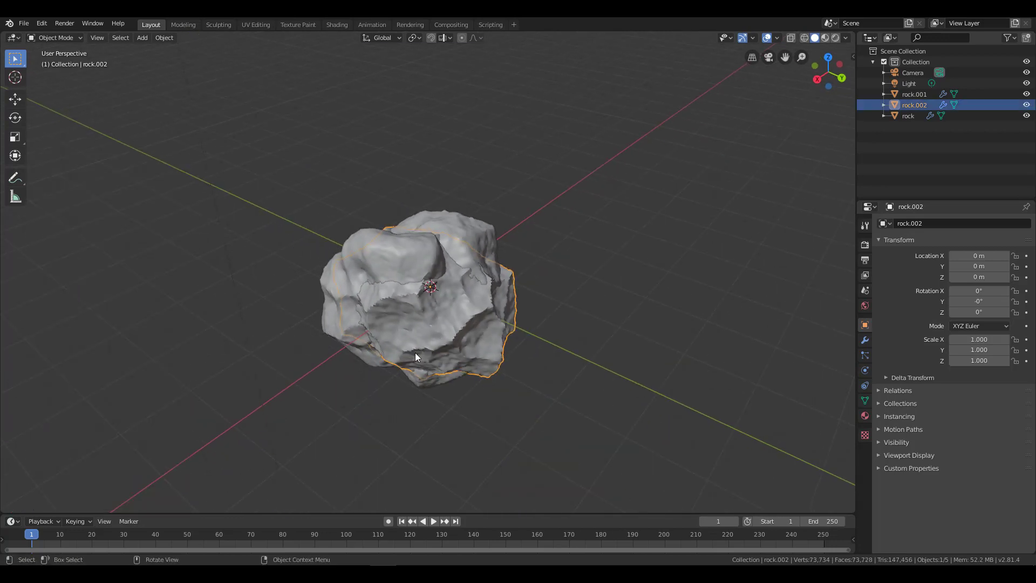
# Move rock.002 to the right and the other two rocks upward, apart.
pyautogui.press('g')
pyautogui.click(750, 323)
pyautogui.moveTo(468, 322)
pyautogui.mouseDown()
pyautogui.moveTo(300, 184)
pyautogui.moveTo(259, 210)
pyautogui.mouseUp()
pyautogui.moveTo(486, 351); pyautogui.dragTo(548, 193)
pyautogui.scroll(-3, 562, 243)
# Box-select the three rocks and shade them smooth from the context menu.
pyautogui.moveTo(293, 135); pyautogui.dragTo(479, 289)
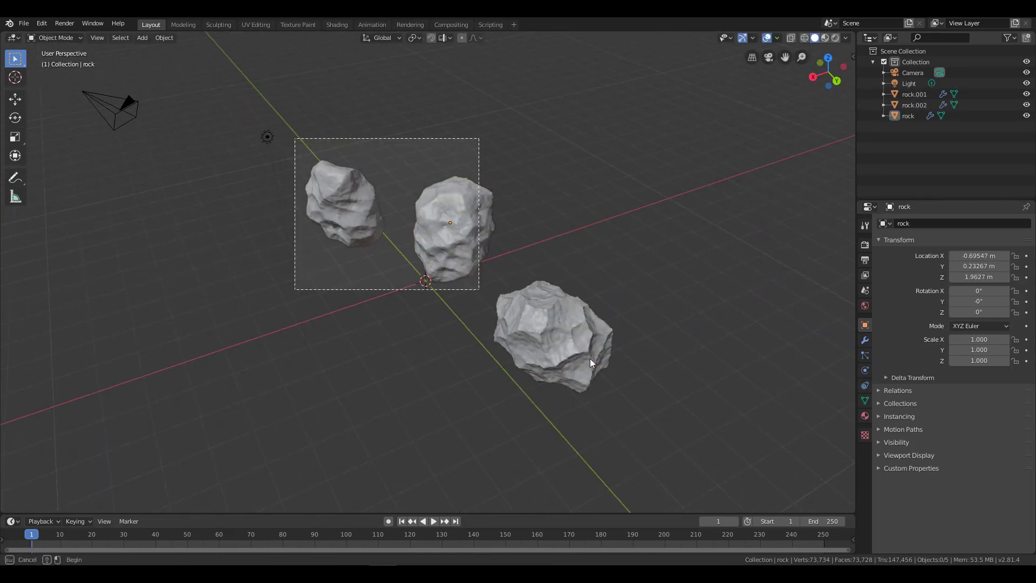
pyautogui.moveTo(479, 290)
pyautogui.mouseDown(button='middle')
pyautogui.moveTo(505, 333)
pyautogui.moveTo(432, 305)
pyautogui.mouseUp(button='middle')
pyautogui.click(432, 304)
pyautogui.moveTo(219, 196); pyautogui.dragTo(489, 228)
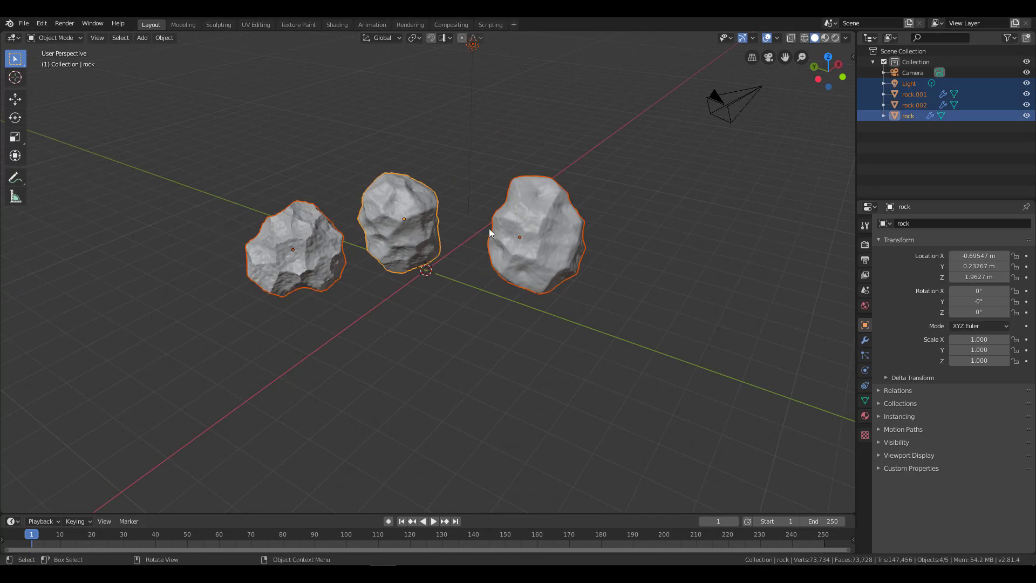
pyautogui.keyDown('shift'); pyautogui.moveTo(528, 279); pyautogui.dragTo(532, 328, button='middle'); pyautogui.keyUp('shift')
pyautogui.rightClick(532, 329)
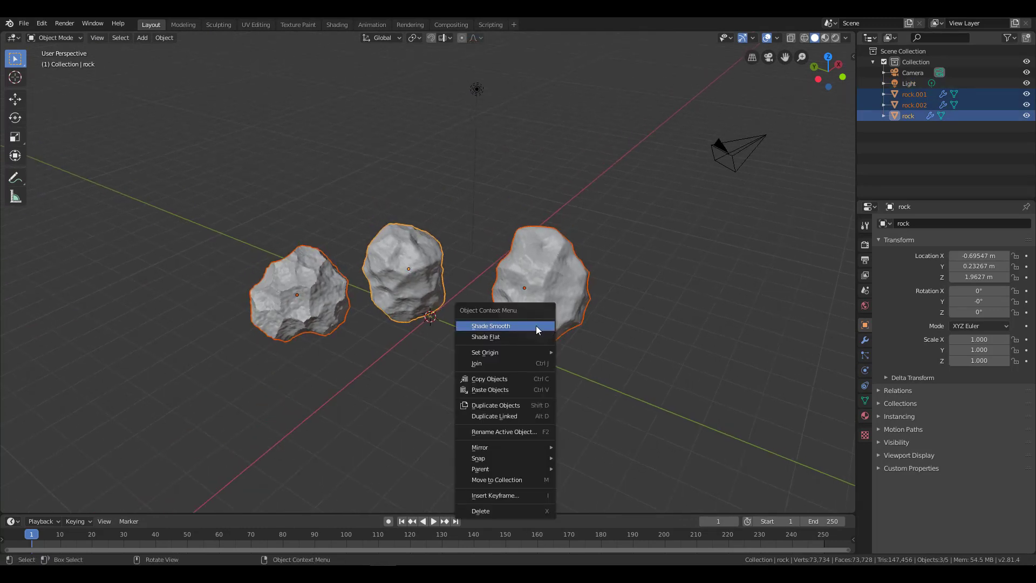
pyautogui.click(328, 346)
# Select the large rock, rock.002.
pyautogui.moveTo(346, 341); pyautogui.dragTo(557, 320, button='middle')
pyautogui.click(480, 261)
pyautogui.moveTo(480, 261); pyautogui.dragTo(554, 315, button='middle')
pyautogui.click(669, 331)
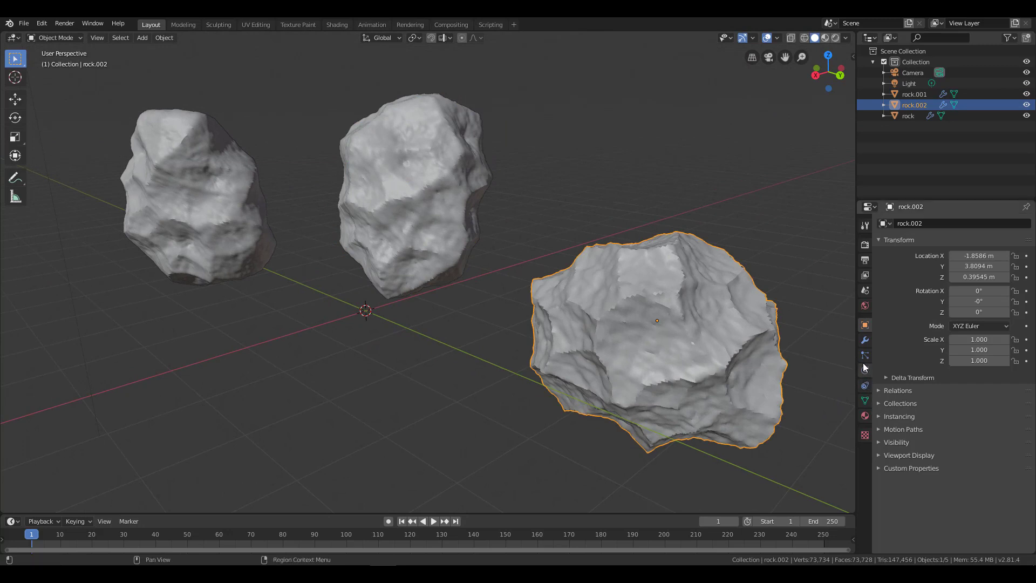
pyautogui.click(865, 340)
pyautogui.click(885, 241)
pyautogui.click(884, 260)
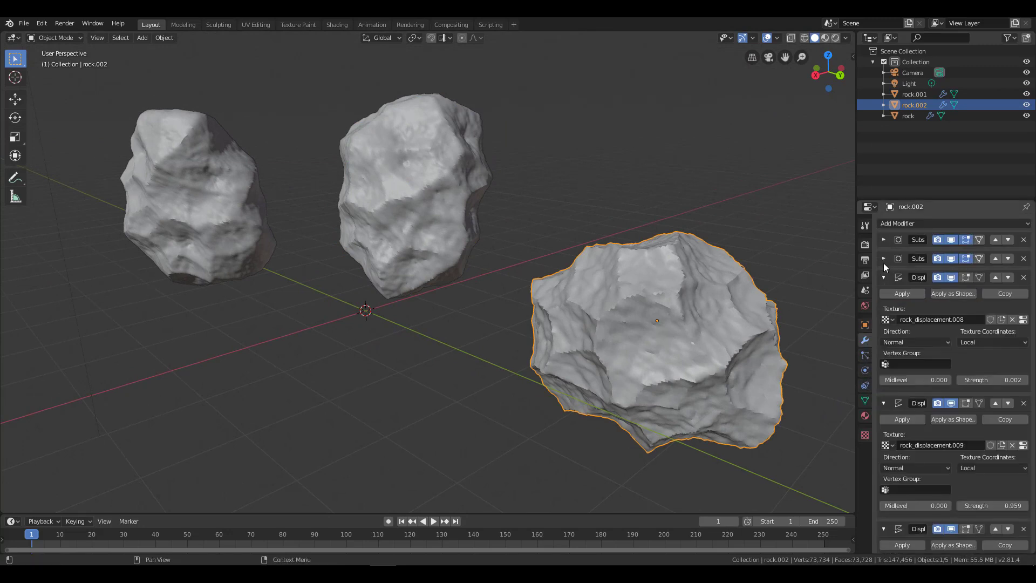
pyautogui.click(883, 277)
pyautogui.click(883, 297)
pyautogui.click(883, 315)
pyautogui.click(883, 334)
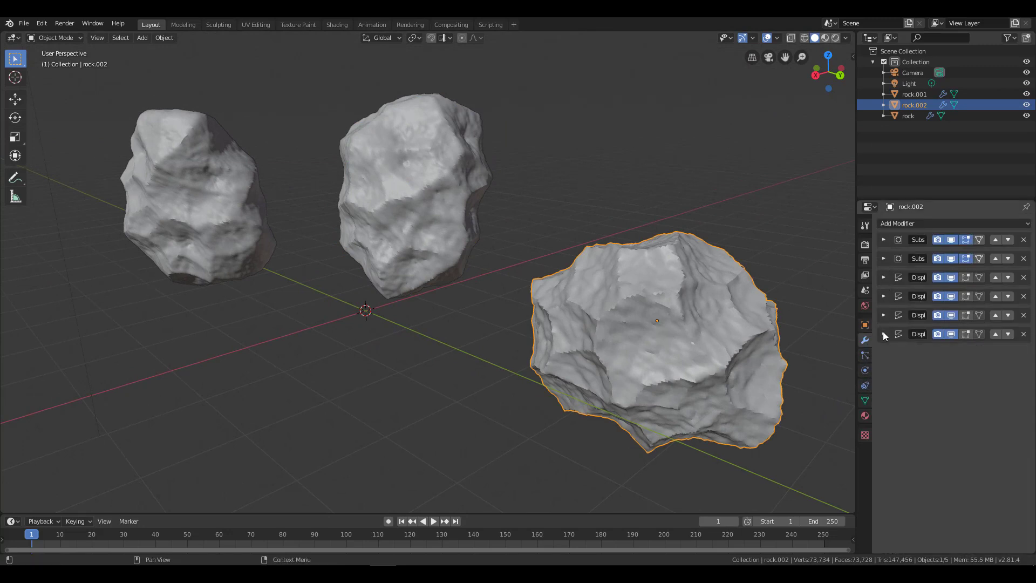
pyautogui.click(884, 335)
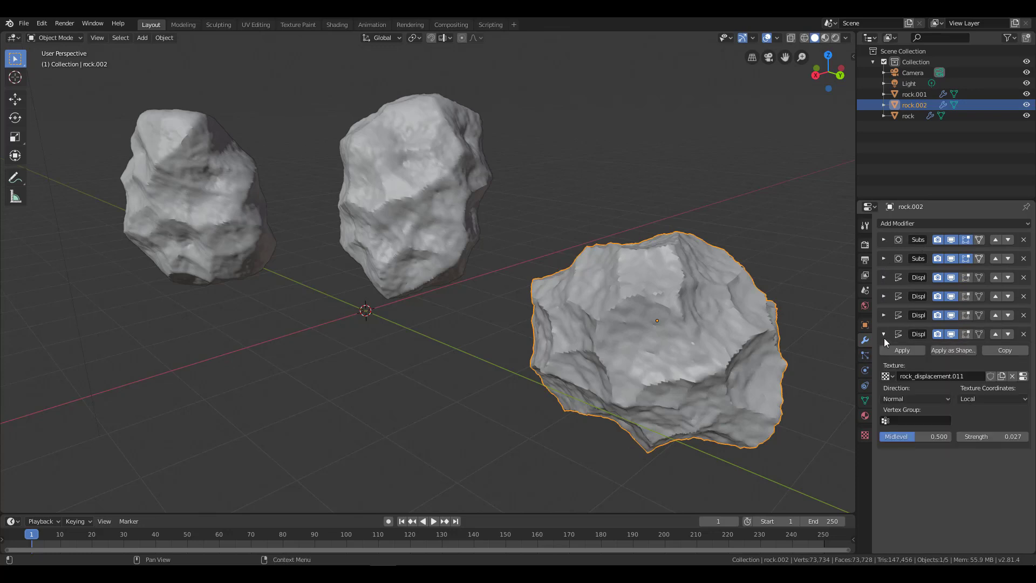
pyautogui.click(884, 335)
pyautogui.click(883, 335)
pyautogui.click(884, 335)
pyautogui.moveTo(743, 295); pyautogui.dragTo(659, 271, button='middle')
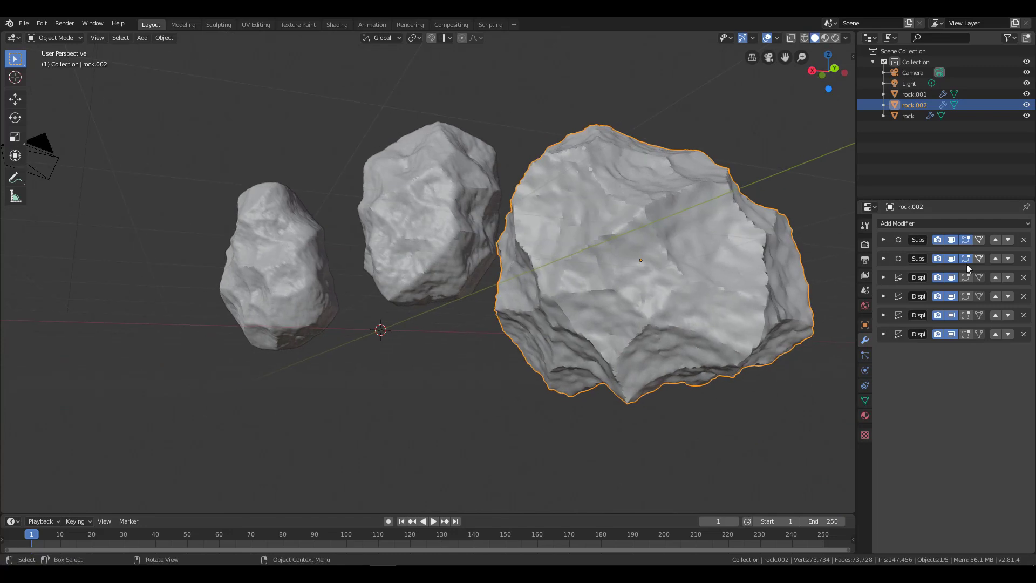
pyautogui.moveTo(755, 256); pyautogui.dragTo(661, 286, button='middle')
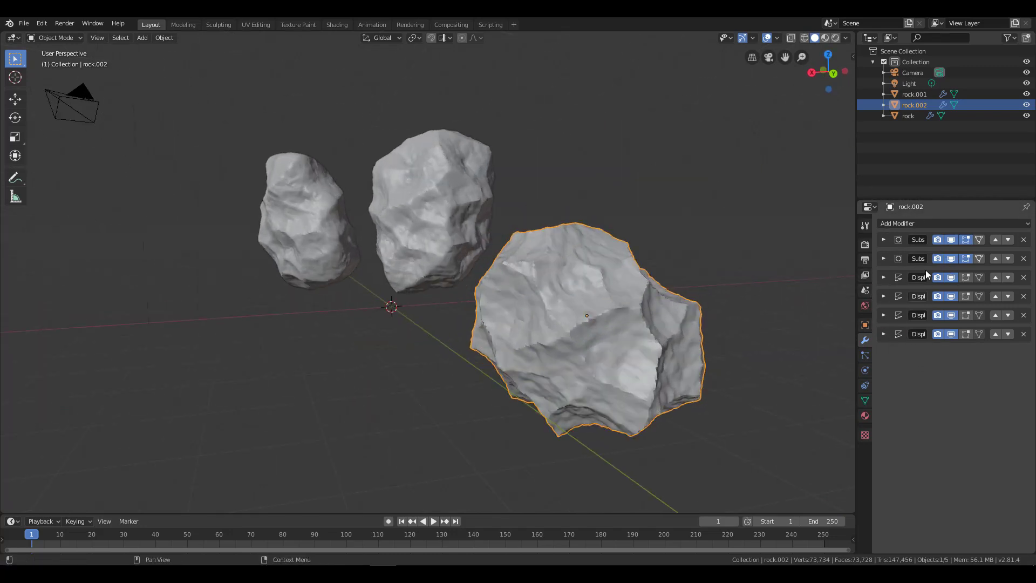
pyautogui.moveTo(585, 292)
pyautogui.mouseDown(button='middle')
pyautogui.moveTo(455, 251)
pyautogui.moveTo(478, 273)
pyautogui.mouseUp(button='middle')
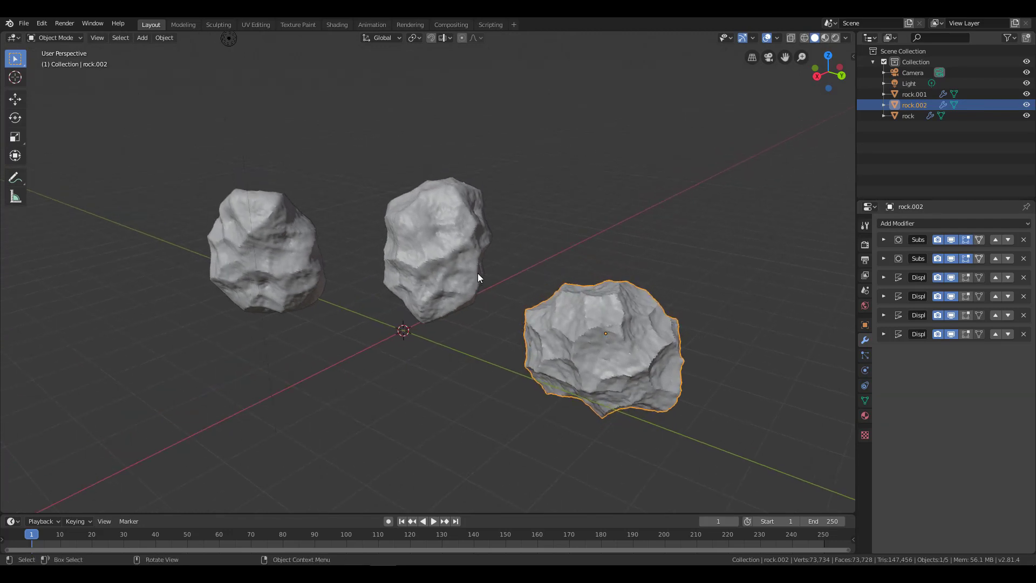
pyautogui.scroll(-4, 478, 273)
# Select and delete all the old rocks.
pyautogui.press('a')
pyautogui.press('x')
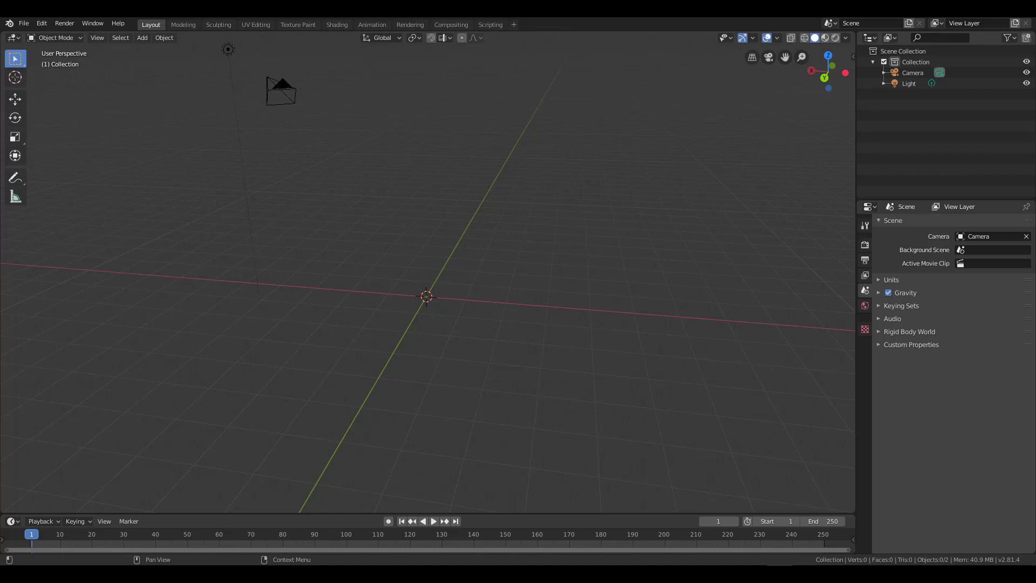
pyautogui.moveTo(413, 303); pyautogui.dragTo(503, 308, button='middle')
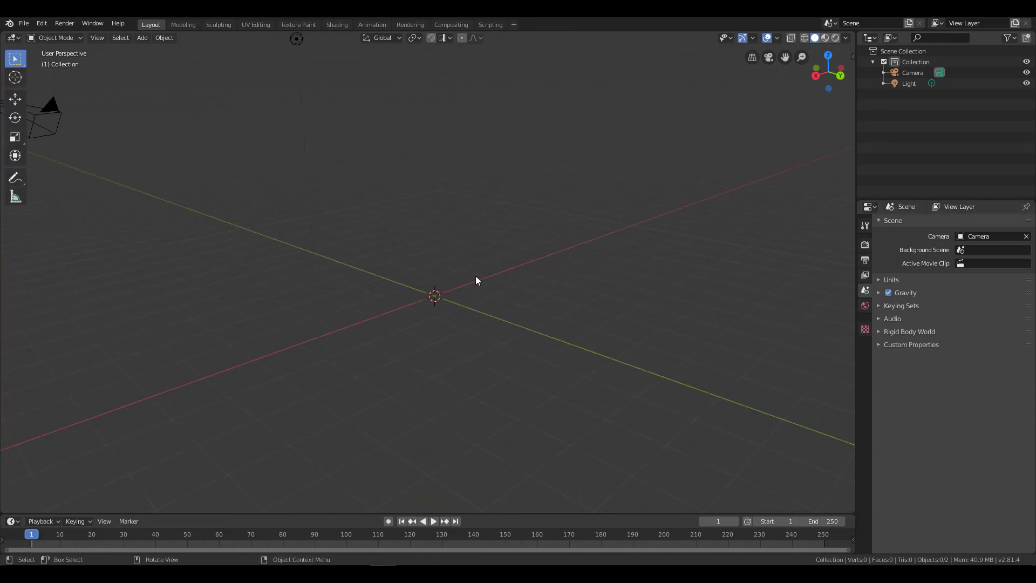
# Generate 8 rocks with the Rock Generator using the River Rock preset.
pyautogui.hotkey('shift', 'a')
pyautogui.click(525, 393)
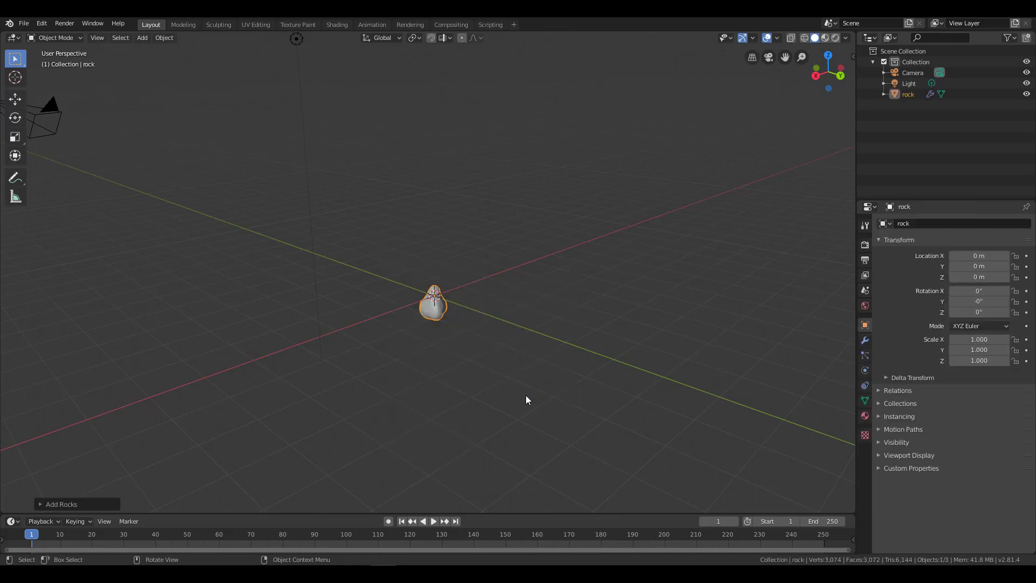
pyautogui.press('KP_Decimal')
pyautogui.click(94, 503)
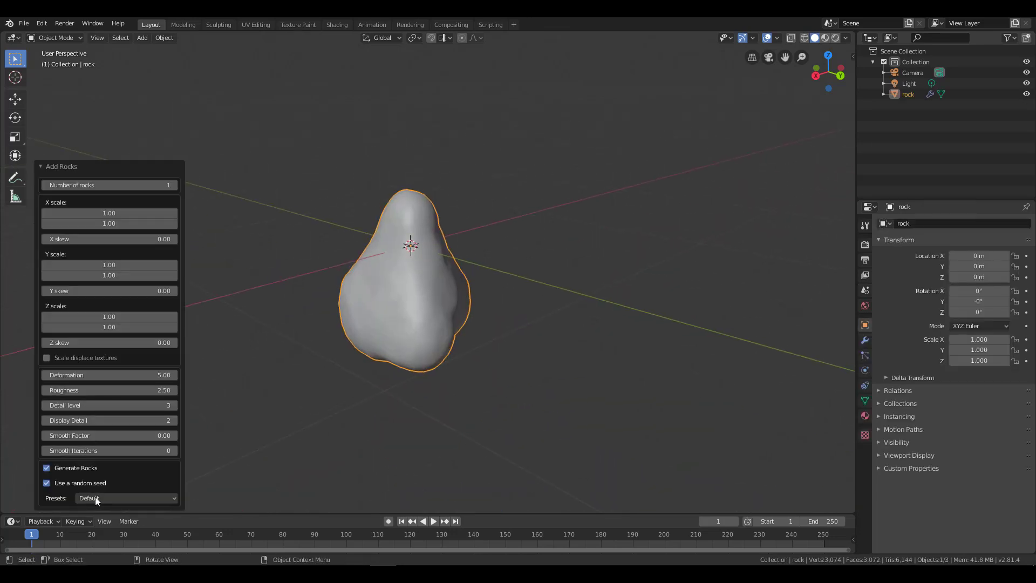
pyautogui.click(173, 185)
pyautogui.click(174, 185)
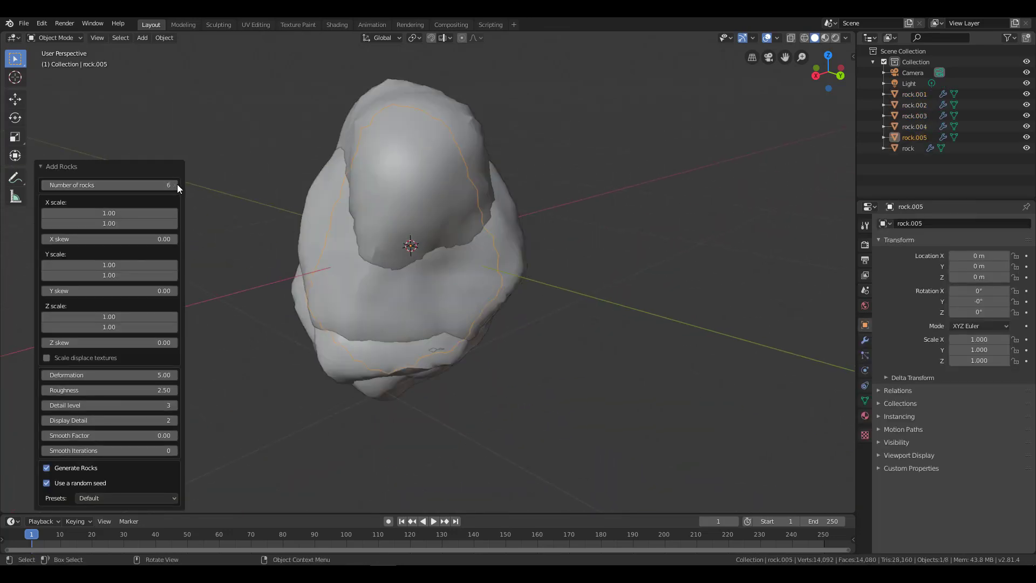
pyautogui.click(177, 186)
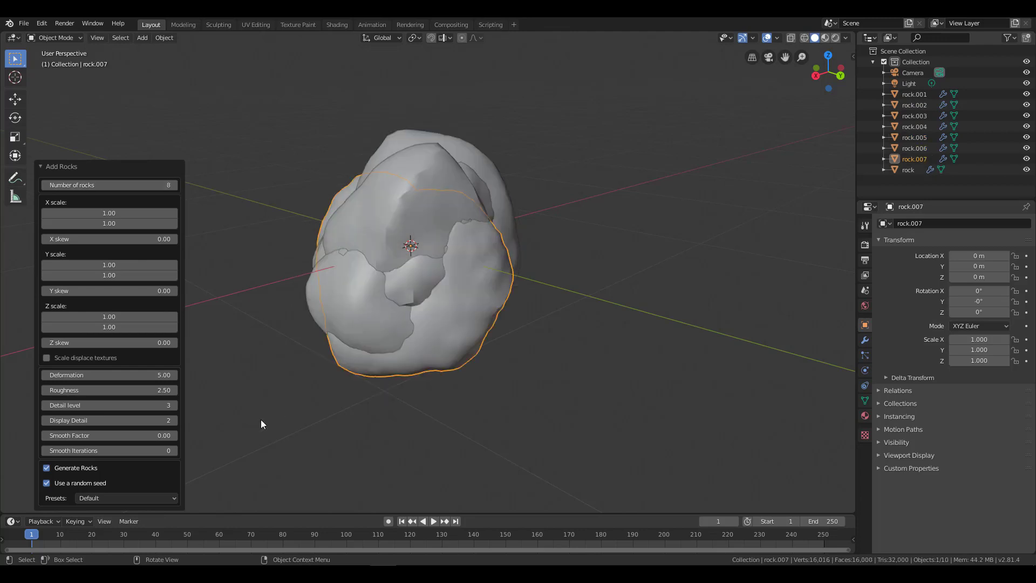
pyautogui.click(141, 499)
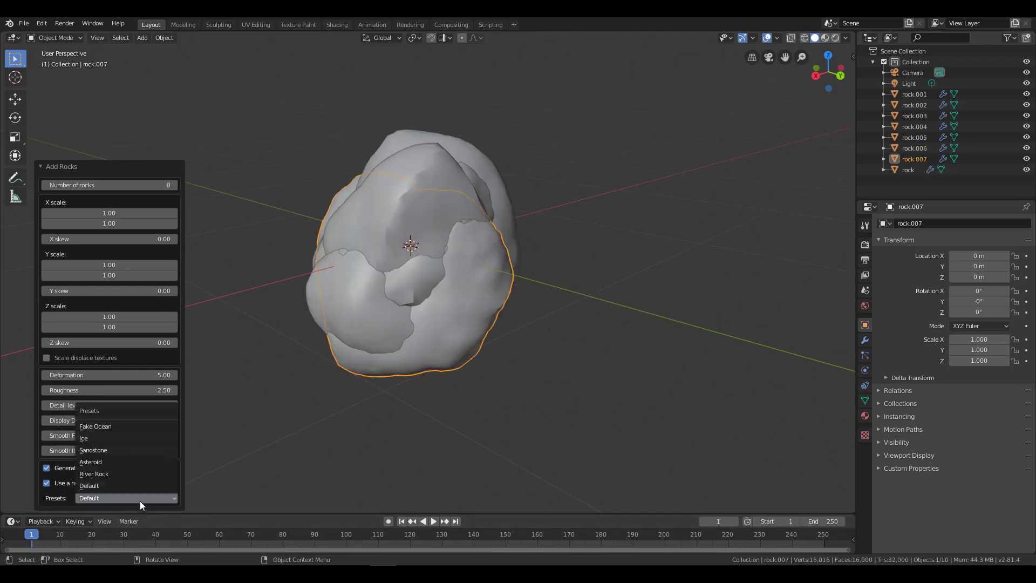
pyautogui.click(122, 473)
pyautogui.scroll(-3, 458, 391)
pyautogui.moveTo(451, 388); pyautogui.dragTo(491, 371, button='middle')
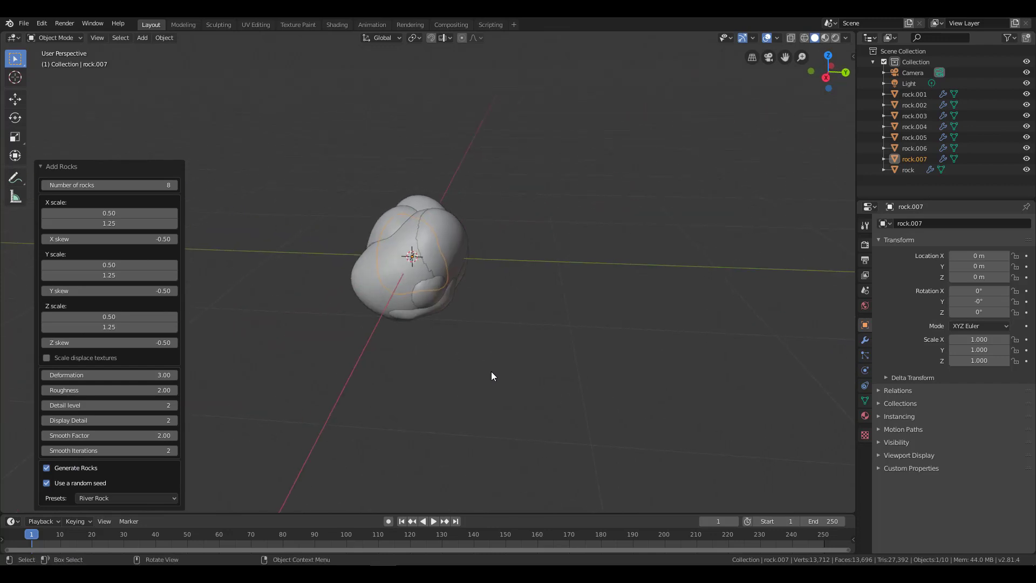
# Move all eight rocks up and to the right, away from the origin.
pyautogui.press('Tab')
pyautogui.press('Tab')
pyautogui.press('a')
pyautogui.press('g')
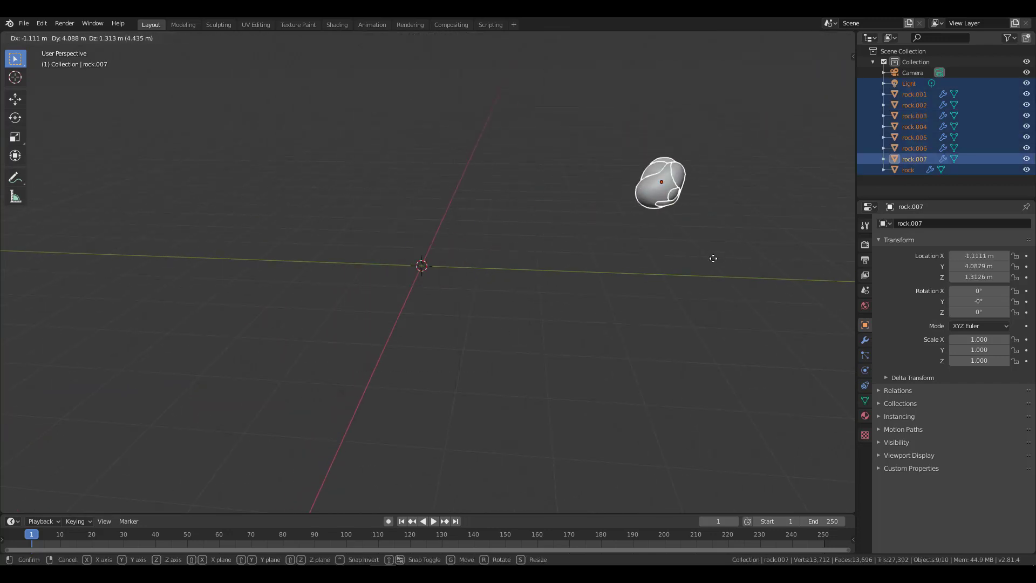
pyautogui.click(503, 284)
pyautogui.hotkey('alt', 'a')
pyautogui.hotkey('shift', 'a')
# Add a plane and scale it up about 3.1 times.
pyautogui.click(509, 268)
pyautogui.press('s')
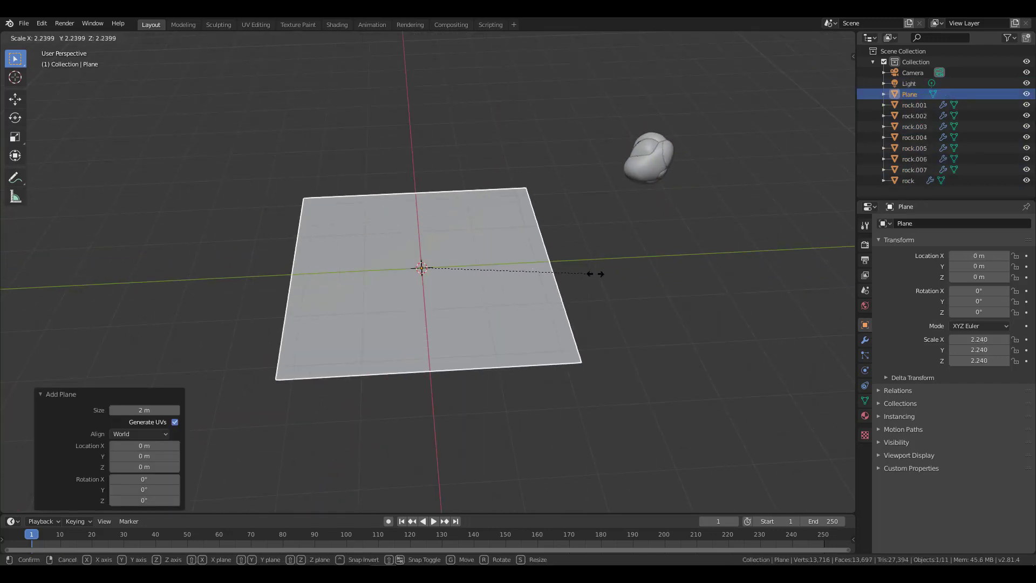
pyautogui.click(649, 286)
pyautogui.moveTo(648, 286); pyautogui.dragTo(470, 189, button='middle')
# Subdivide the plane's mesh twice in Edit Mode.
pyautogui.press('Tab')
pyautogui.rightClick(470, 188)
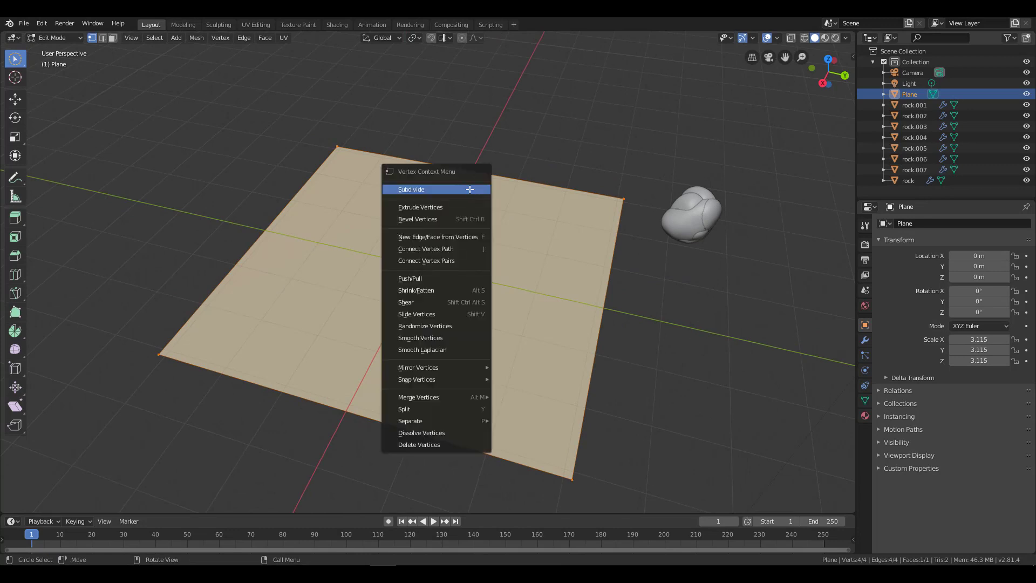
pyautogui.click(470, 190)
pyautogui.rightClick(470, 189)
pyautogui.click(470, 190)
pyautogui.rightClick(470, 189)
pyautogui.click(470, 190)
# With proportional editing on, raise one vertex into a hill.
pyautogui.hotkey('alt', 'a')
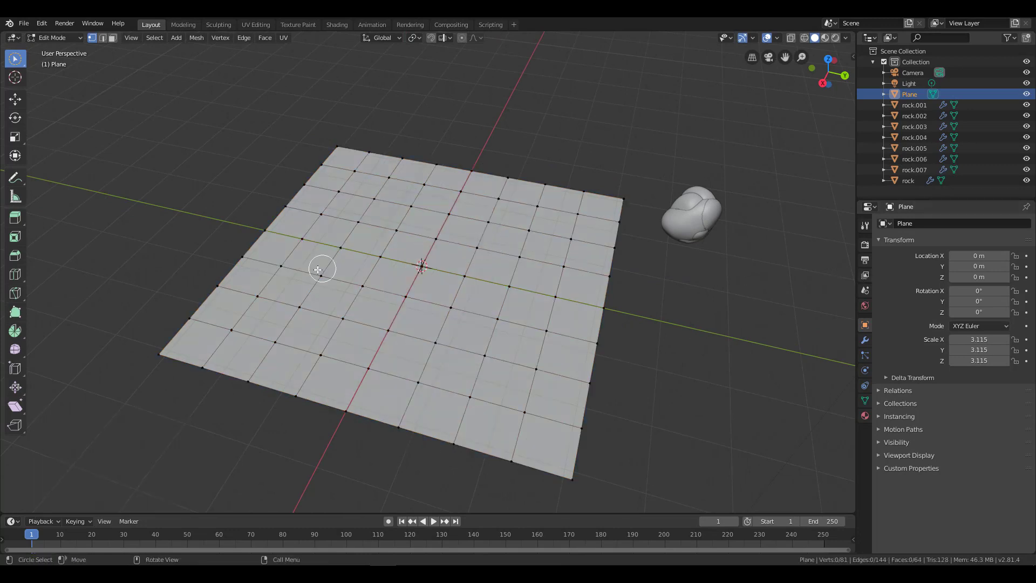
pyautogui.moveTo(324, 266); pyautogui.dragTo(345, 240, button='middle')
pyautogui.click(336, 257)
pyautogui.press('o')
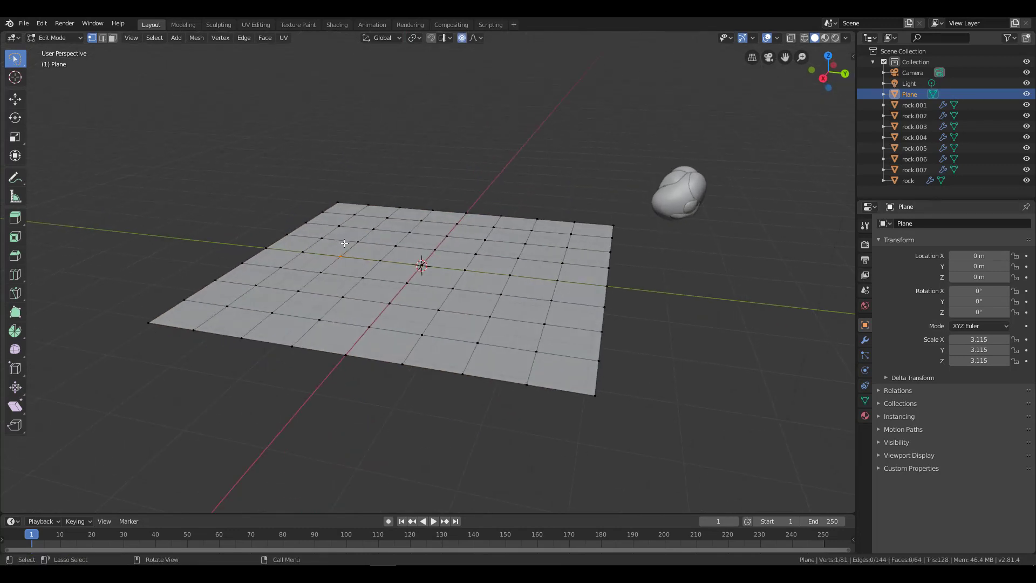
pyautogui.press('g')
pyautogui.scroll(-5, 341, 216)
pyautogui.scroll(-3, 340, 178)
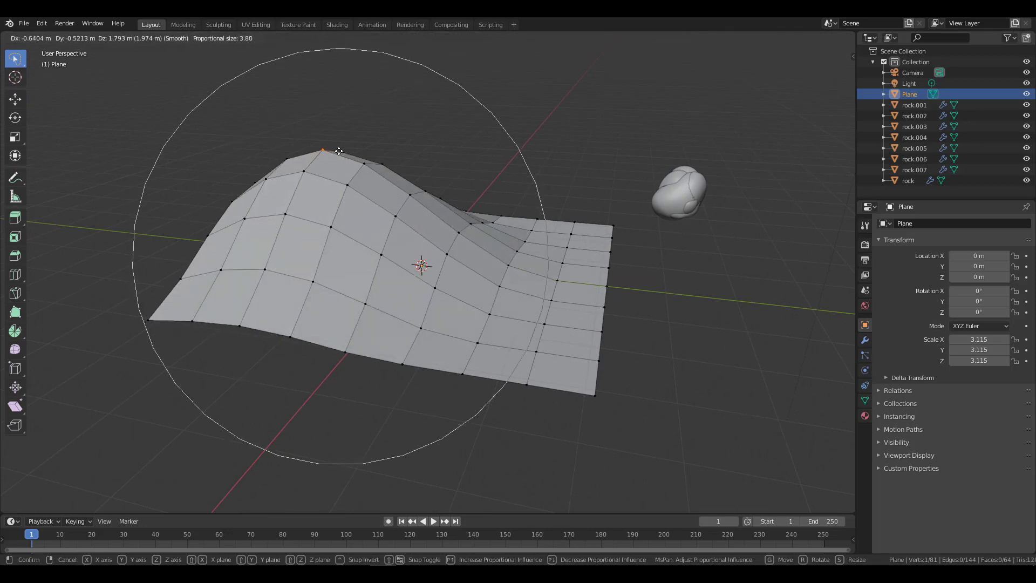
pyautogui.click(339, 147)
# Lower another vertex and a corner of the plane.
pyautogui.click(474, 230)
pyautogui.press('g')
pyautogui.click(467, 269)
pyautogui.click(608, 363)
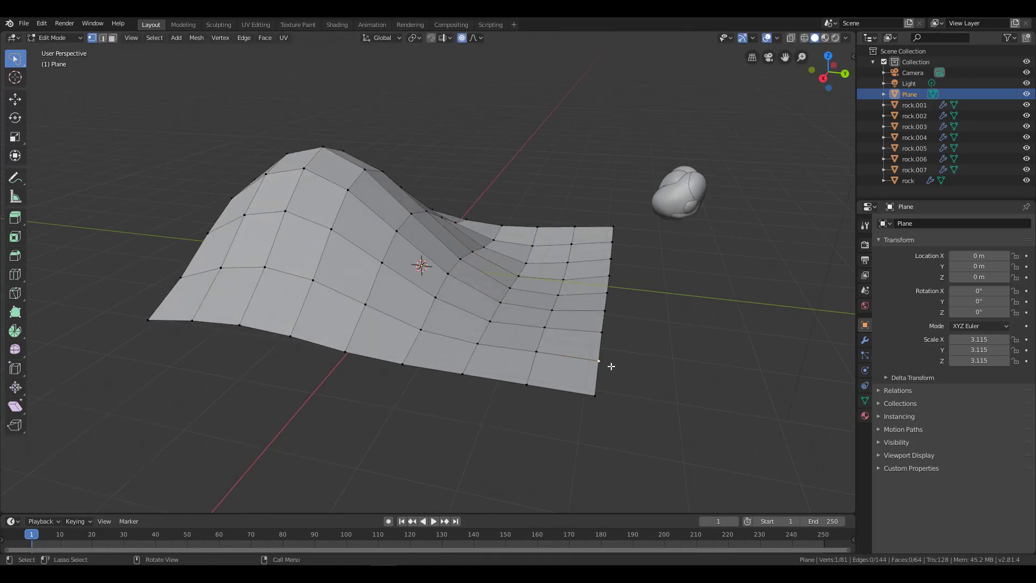
pyautogui.press('g')
pyautogui.click(629, 370)
pyautogui.moveTo(629, 370)
pyautogui.mouseDown(button='middle')
pyautogui.moveTo(587, 375)
pyautogui.moveTo(494, 242)
pyautogui.mouseUp(button='middle')
# Subdivide the whole terrain again with fractal noise to roughen it.
pyautogui.press('a')
pyautogui.scroll(2, 493, 241)
pyautogui.rightClick(493, 241)
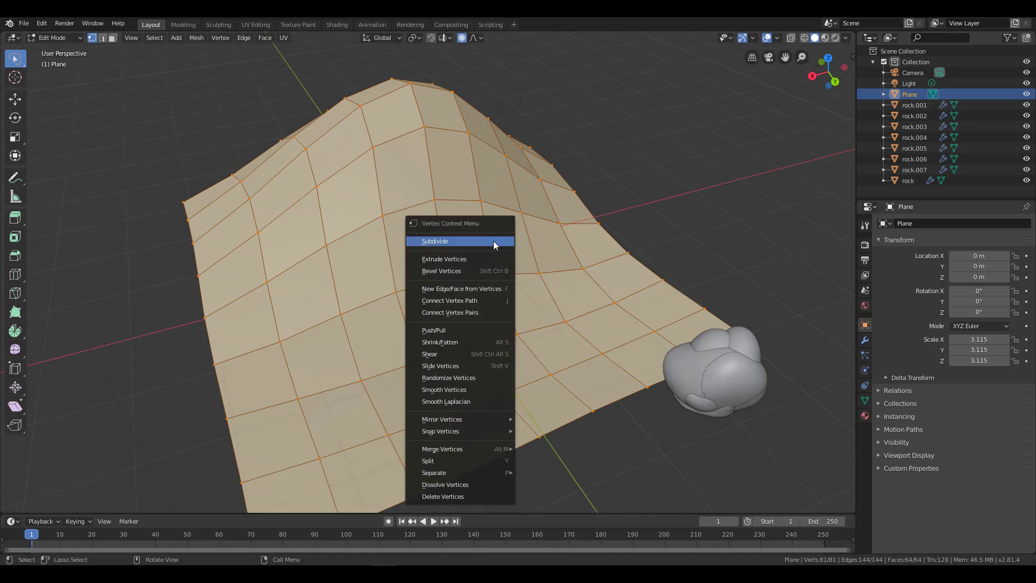
pyautogui.click(493, 241)
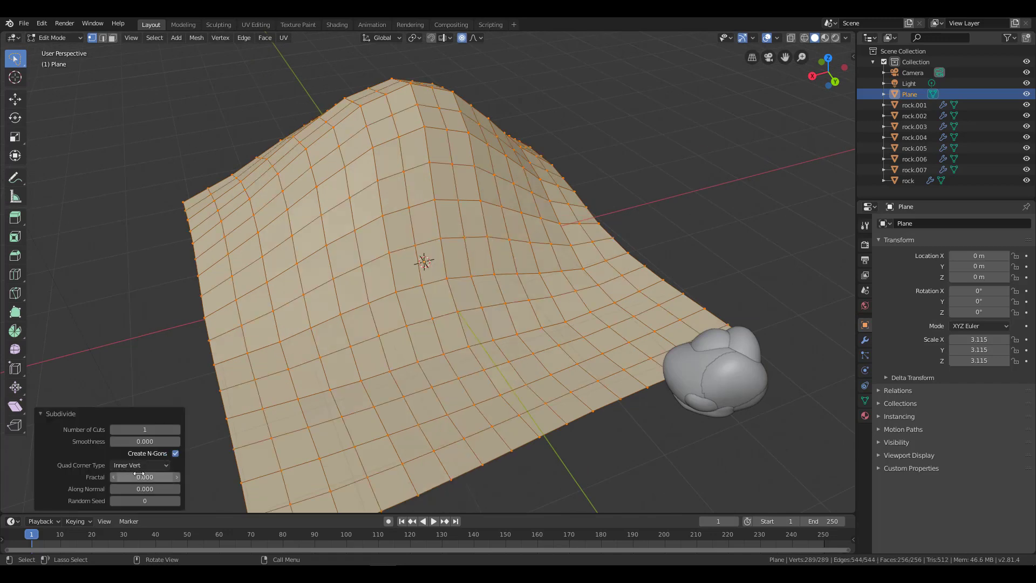
pyautogui.moveTo(139, 474); pyautogui.dragTo(167, 477)
pyautogui.moveTo(409, 312); pyautogui.dragTo(657, 261, button='middle')
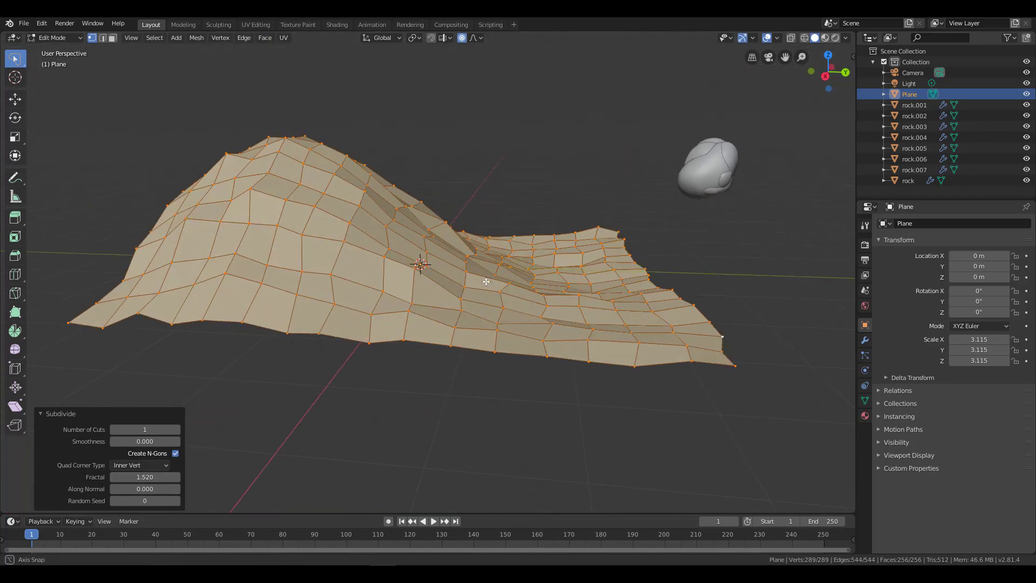
# Deform the terrain further by moving four vertices, raising a corner and pulling out the left one.
pyautogui.click(634, 280)
pyautogui.press('g')
pyautogui.click(648, 324)
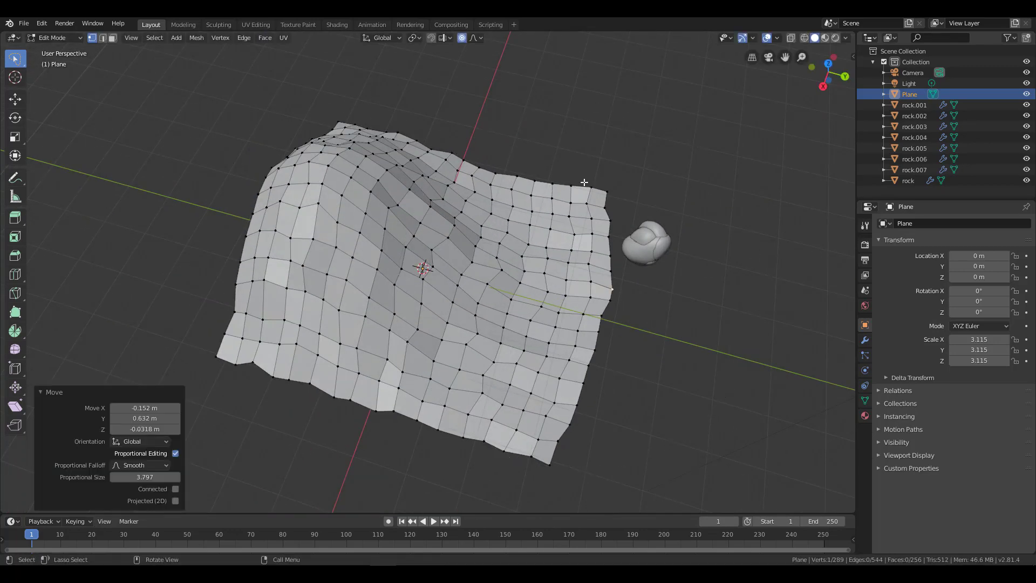
pyautogui.click(600, 189)
pyautogui.press('g')
pyautogui.click(620, 155)
pyautogui.click(404, 429)
pyautogui.press('g')
pyautogui.click(340, 333)
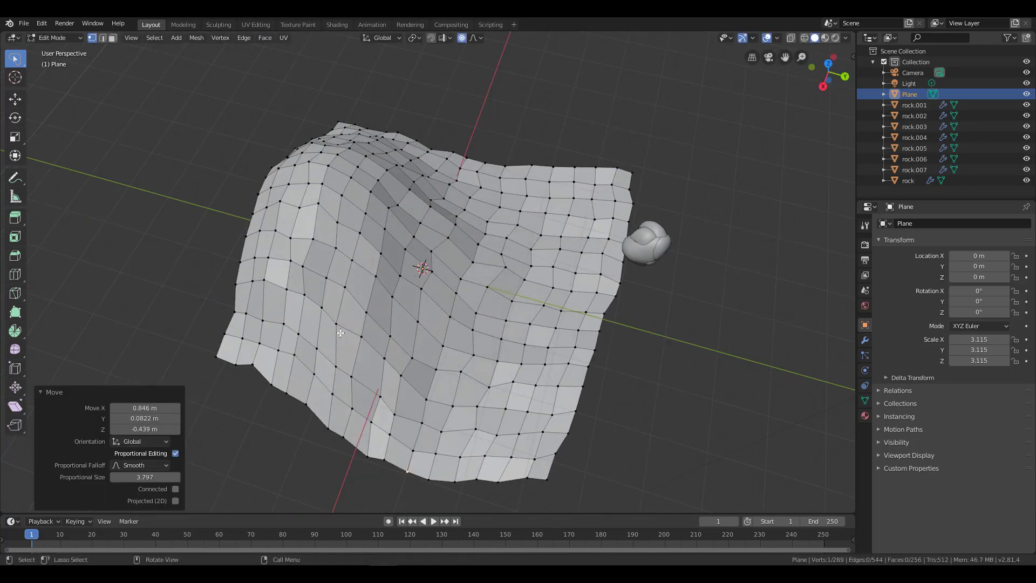
pyautogui.click(235, 367)
pyautogui.press('g')
pyautogui.click(183, 376)
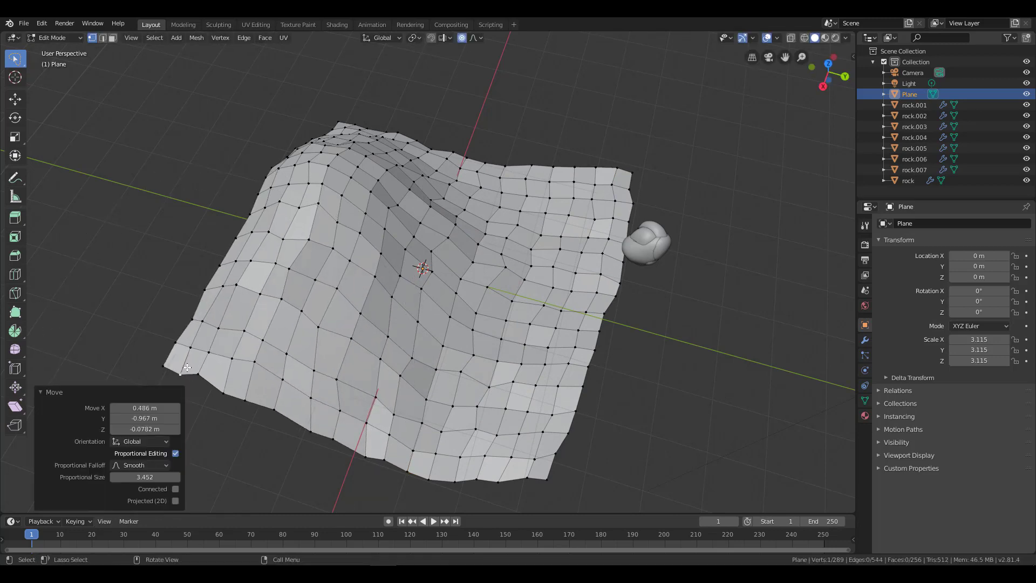
# Return to Object Mode and shade the terrain smooth.
pyautogui.press('Tab')
pyautogui.moveTo(341, 245); pyautogui.dragTo(335, 229, button='middle')
pyautogui.rightClick(378, 213)
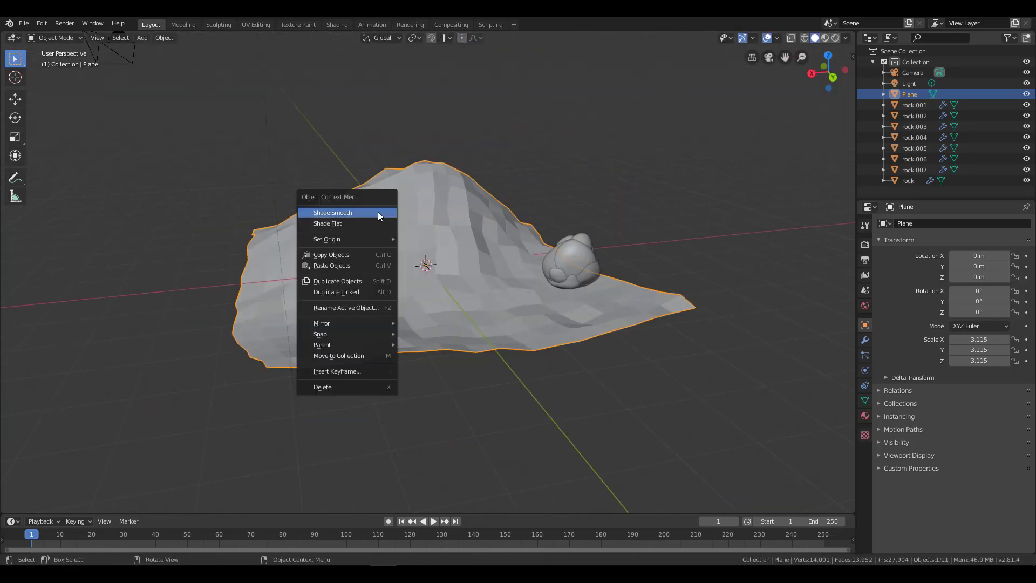
pyautogui.click(377, 212)
pyautogui.moveTo(467, 273)
pyautogui.mouseDown(button='middle')
pyautogui.moveTo(377, 313)
pyautogui.moveTo(516, 278)
pyautogui.mouseUp(button='middle')
pyautogui.hotkey('alt', 'a')
pyautogui.press('F4')
pyautogui.click(517, 278)
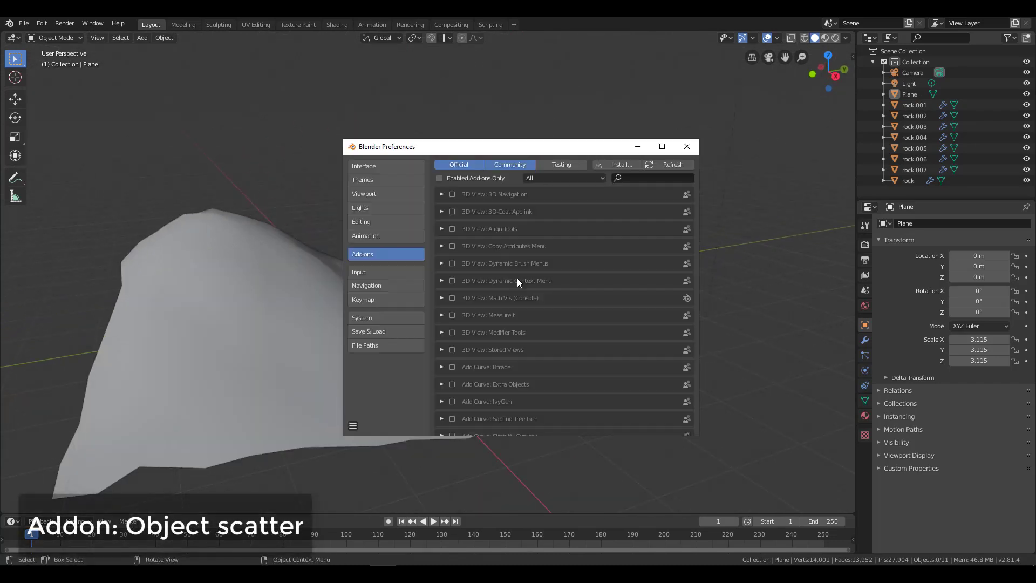
pyautogui.click(631, 170)
pyautogui.write('Scat')
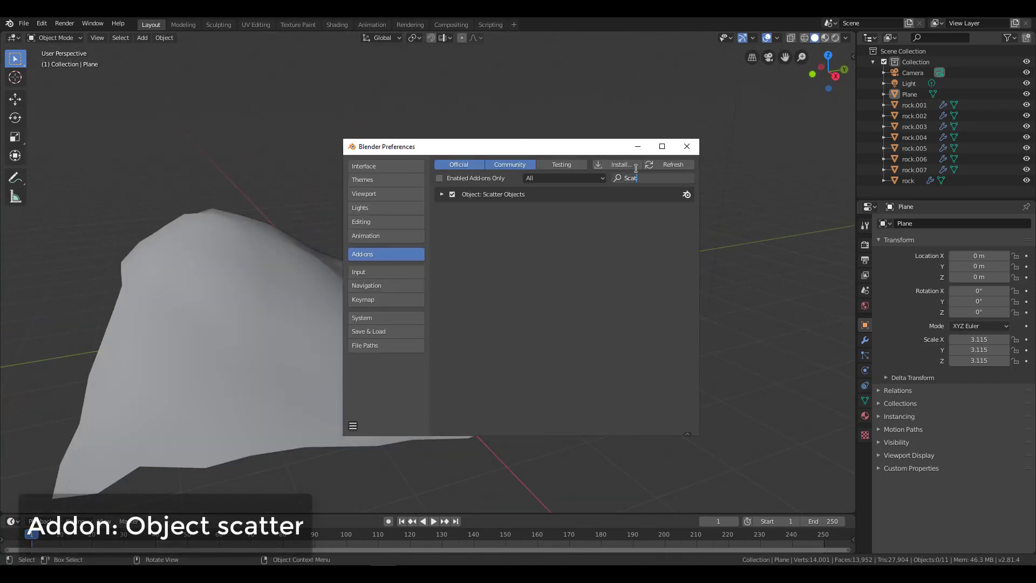
pyautogui.press('Return')
# Select the floating rocks, then add the terrain plane to the selection.
pyautogui.click(692, 150)
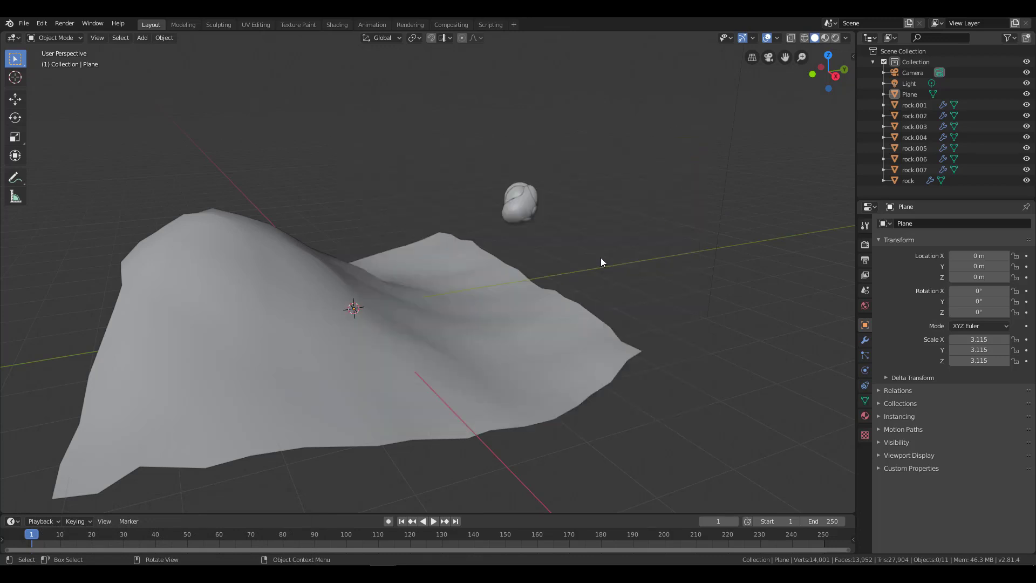
pyautogui.moveTo(600, 258); pyautogui.dragTo(595, 245, button='middle')
pyautogui.press('b')
pyautogui.moveTo(529, 174); pyautogui.dragTo(576, 248)
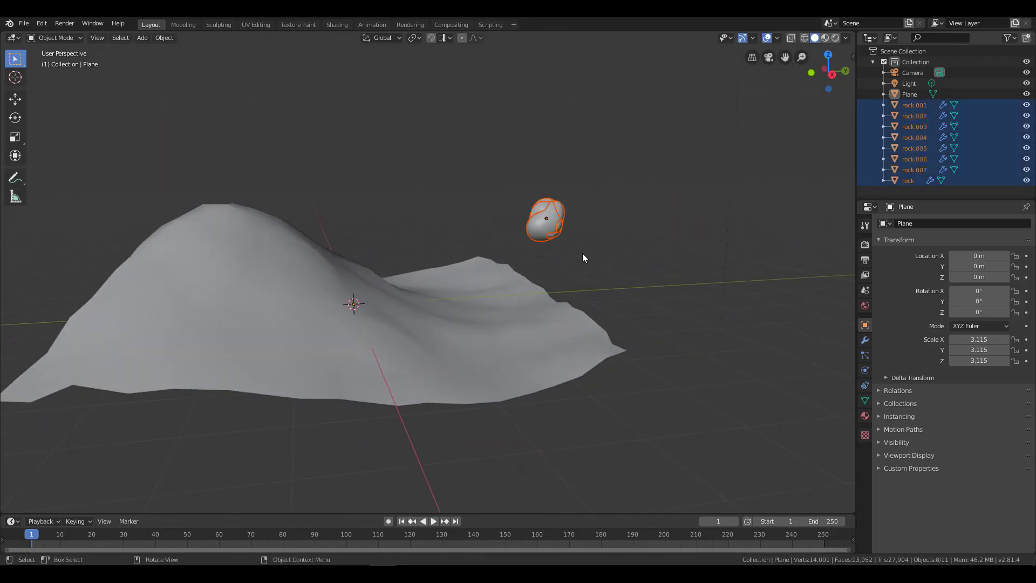
pyautogui.moveTo(582, 254); pyautogui.dragTo(513, 251, button='middle')
pyautogui.keyDown('shift'); pyautogui.click(440, 319); pyautogui.keyUp('shift')
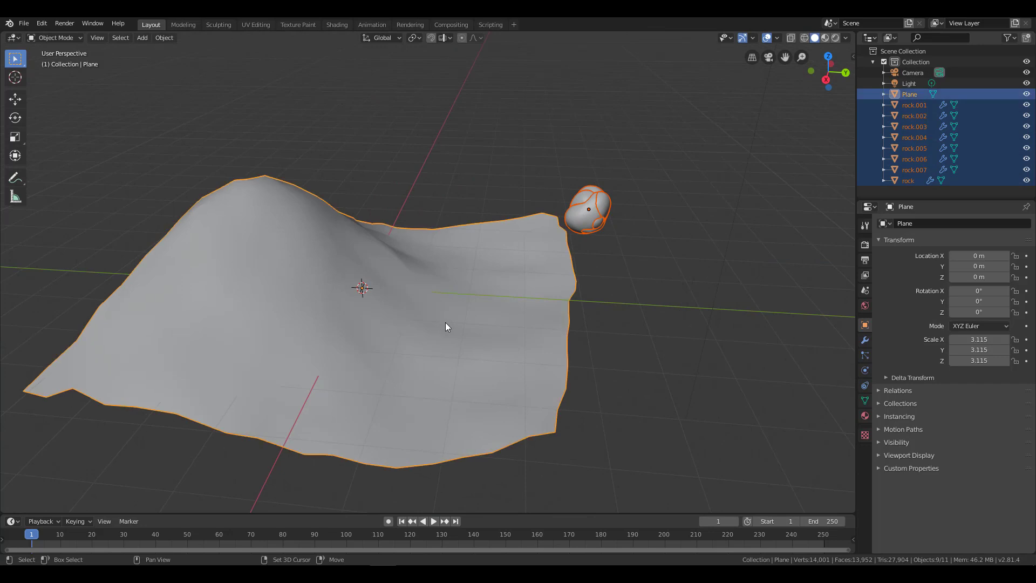
pyautogui.moveTo(445, 322); pyautogui.dragTo(502, 322, button='middle')
# Run Scatter Objects on the selection via the F3 command search.
pyautogui.press('F3')
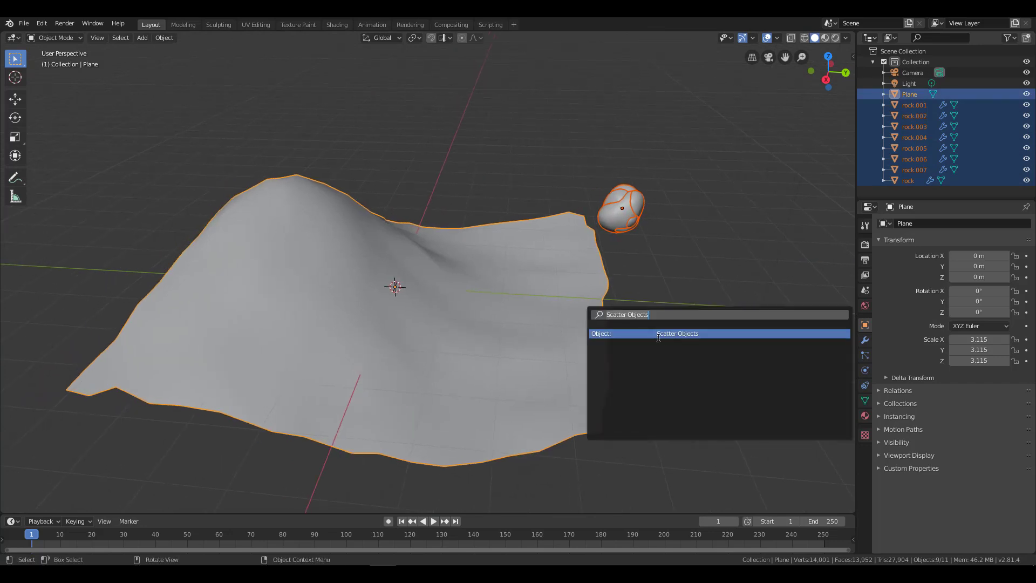
pyautogui.write('scatter')
pyautogui.click(690, 333)
pyautogui.moveTo(504, 247)
pyautogui.mouseDown(button='middle')
pyautogui.moveTo(419, 266)
pyautogui.moveTo(458, 276)
pyautogui.mouseUp(button='middle')
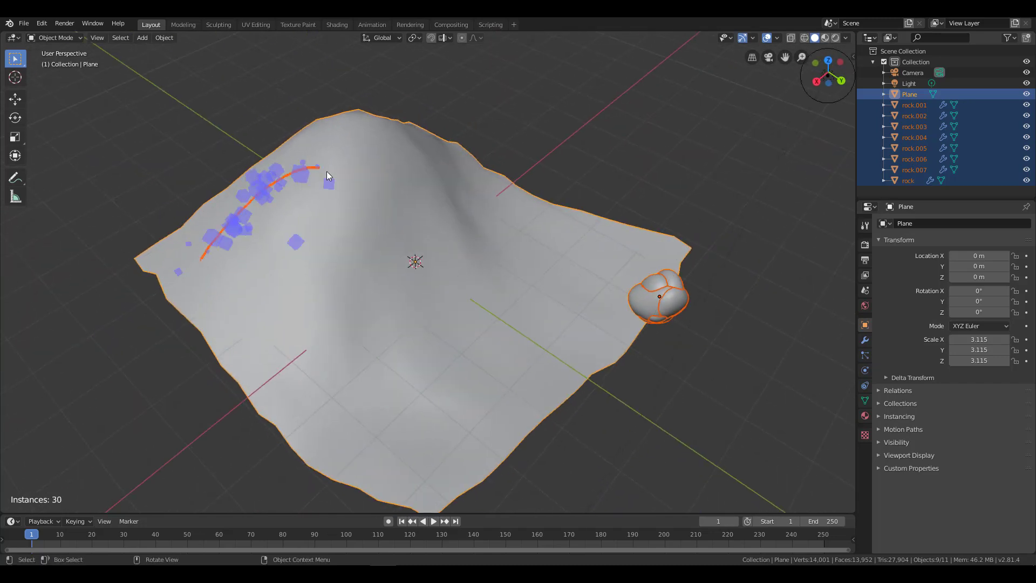
# Draw several more scatter strokes across the terrain, including the left side and lower right.
pyautogui.moveTo(428, 188); pyautogui.dragTo(563, 268)
pyautogui.moveTo(494, 352); pyautogui.dragTo(275, 217, button='middle')
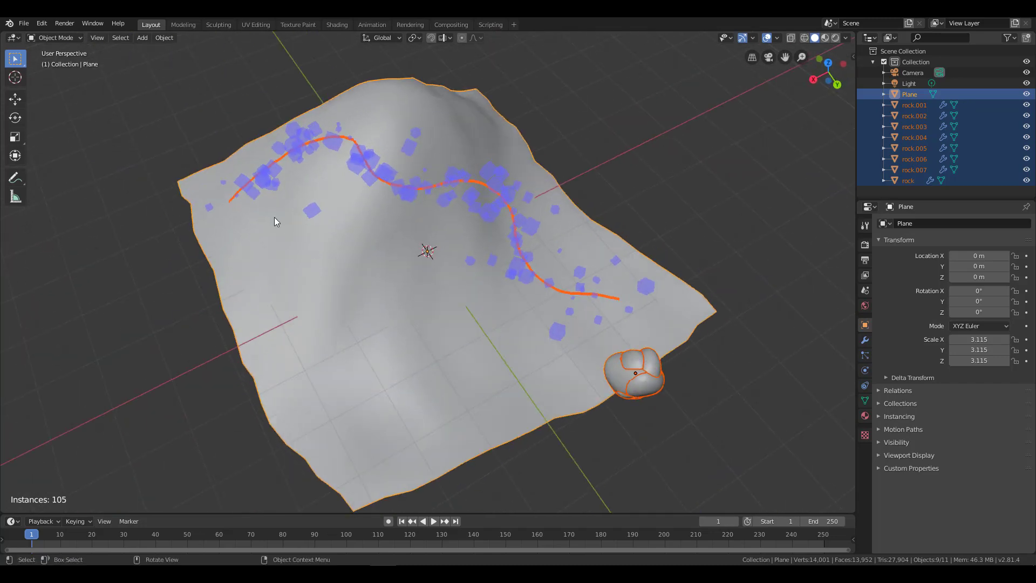
pyautogui.moveTo(274, 217)
pyautogui.mouseDown()
pyautogui.moveTo(331, 282)
pyautogui.moveTo(378, 423)
pyautogui.mouseUp()
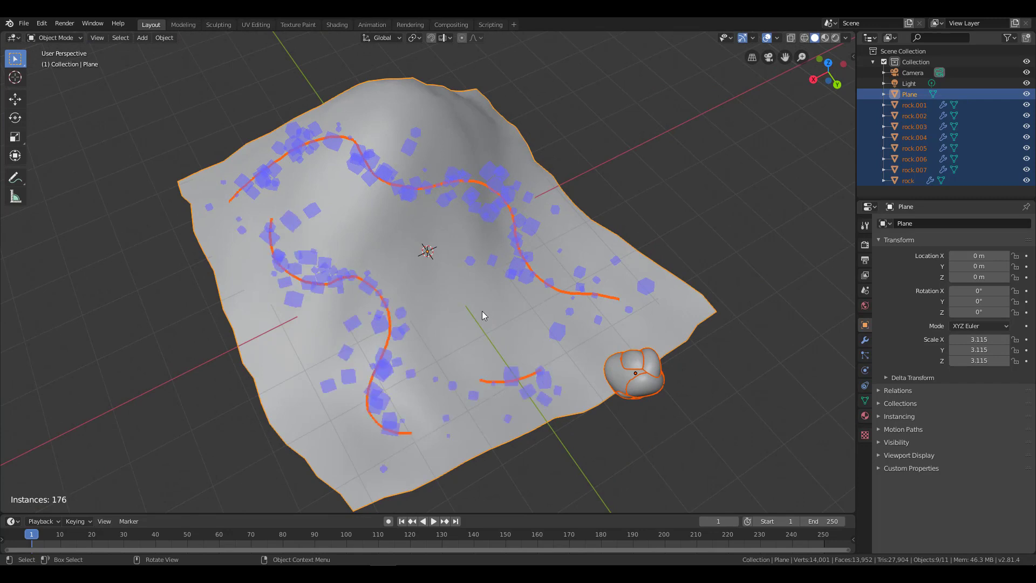
pyautogui.moveTo(595, 327); pyautogui.dragTo(595, 404, button='middle')
pyautogui.moveTo(595, 403); pyautogui.dragTo(625, 418)
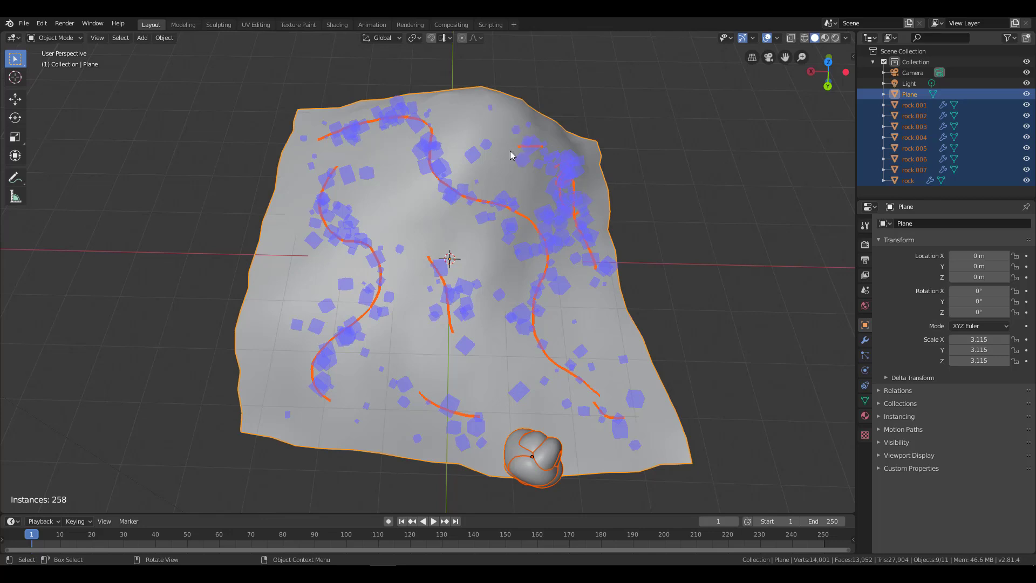
pyautogui.moveTo(269, 340); pyautogui.dragTo(415, 329, button='middle')
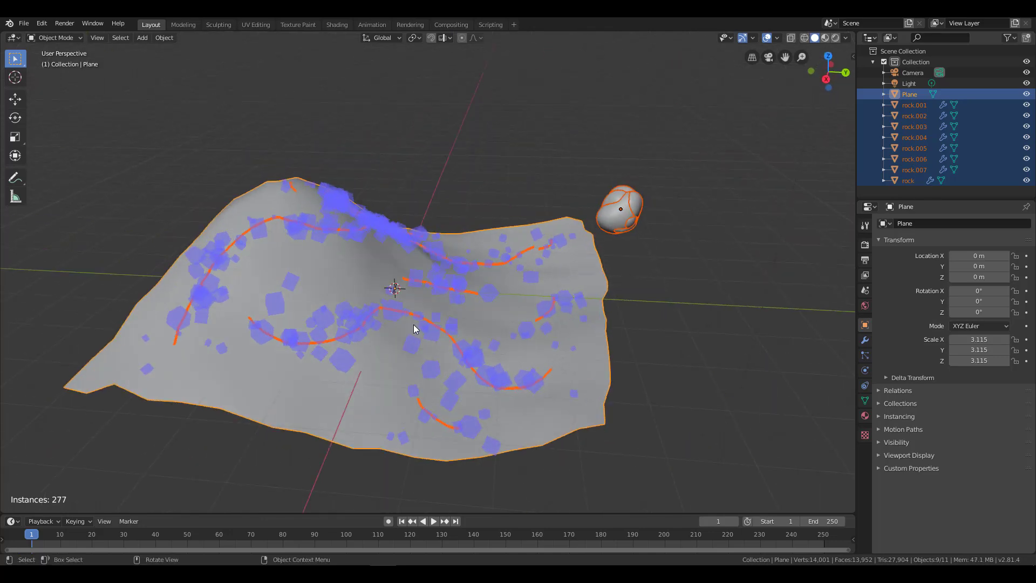
# Confirm the scatter, then box-select and delete the eight source rocks.
pyautogui.press('Return')
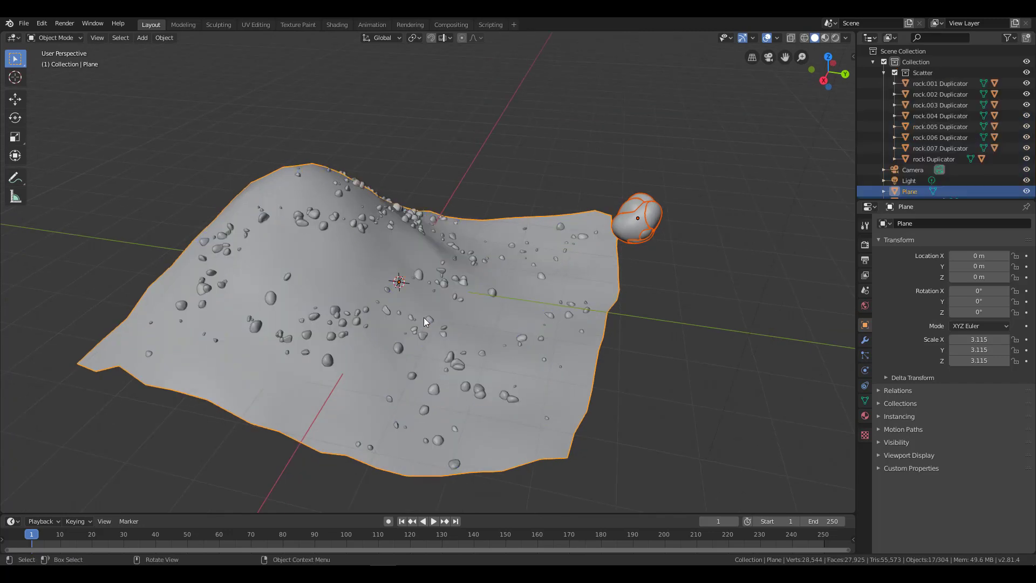
pyautogui.moveTo(423, 317)
pyautogui.mouseDown(button='middle')
pyautogui.moveTo(542, 288)
pyautogui.moveTo(257, 250)
pyautogui.mouseUp(button='middle')
pyautogui.hotkey('alt', 'a')
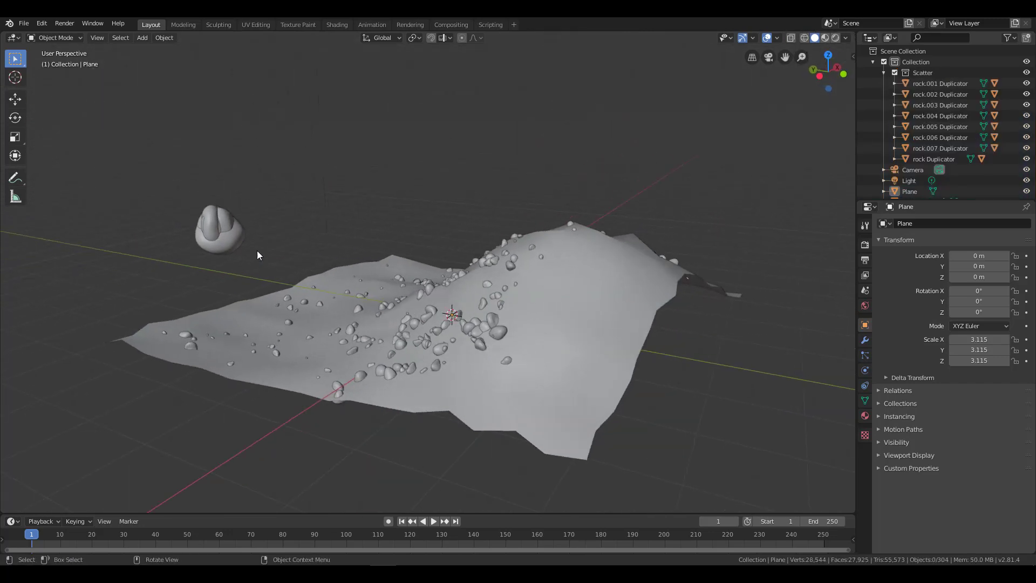
pyautogui.press('b')
pyautogui.moveTo(200, 216); pyautogui.dragTo(265, 231)
pyautogui.press('x')
pyautogui.click(338, 255)
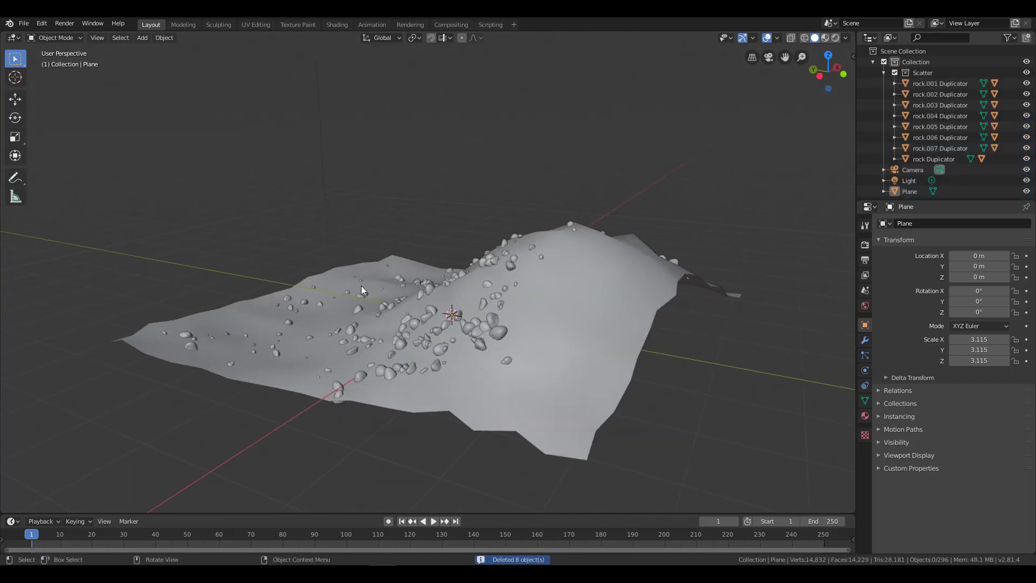
# Orbit and zoom around the rock-covered terrain to inspect it.
pyautogui.moveTo(361, 286)
pyautogui.mouseDown(button='middle')
pyautogui.moveTo(601, 310)
pyautogui.moveTo(396, 326)
pyautogui.moveTo(474, 226)
pyautogui.mouseUp(button='middle')
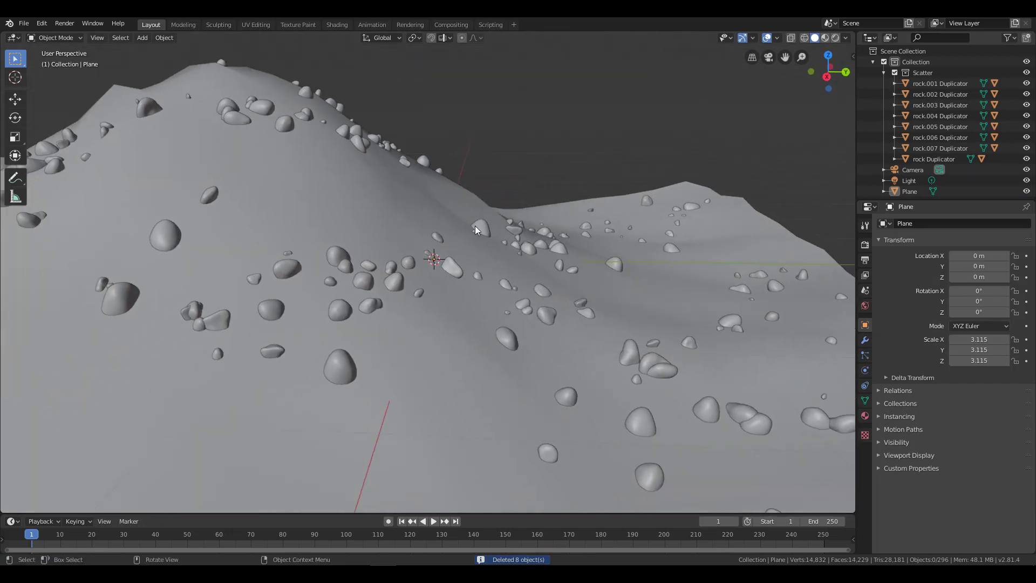
pyautogui.scroll(-3, 539, 328)
pyautogui.moveTo(539, 328); pyautogui.dragTo(476, 326, button='middle')
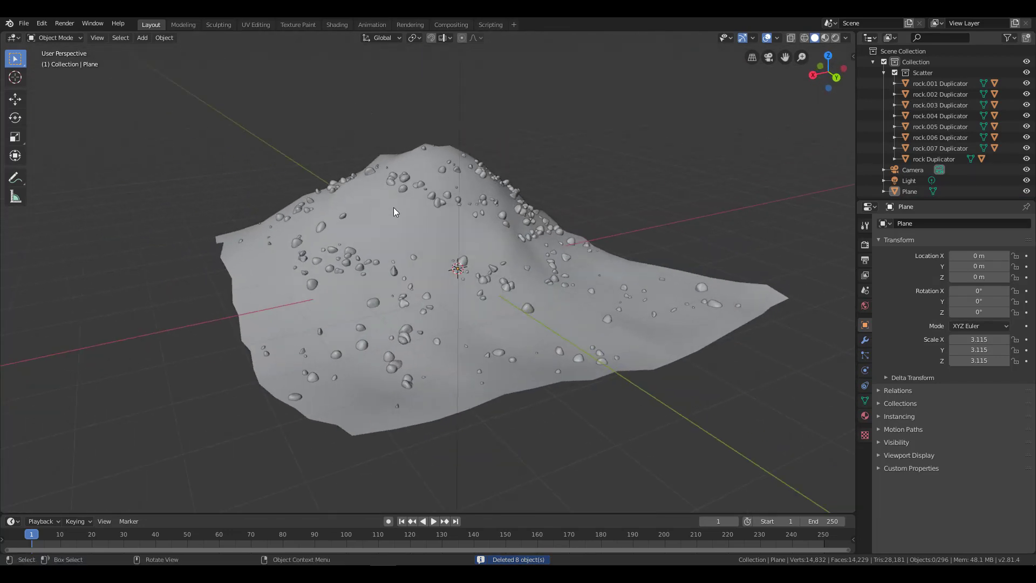
pyautogui.moveTo(420, 195)
pyautogui.mouseDown(button='middle')
pyautogui.moveTo(328, 196)
pyautogui.moveTo(296, 238)
pyautogui.moveTo(378, 252)
pyautogui.moveTo(461, 205)
pyautogui.moveTo(484, 307)
pyautogui.moveTo(514, 302)
pyautogui.moveTo(434, 251)
pyautogui.moveTo(549, 238)
pyautogui.moveTo(532, 230)
pyautogui.moveTo(426, 264)
pyautogui.moveTo(736, 292)
pyautogui.mouseUp(button='middle')
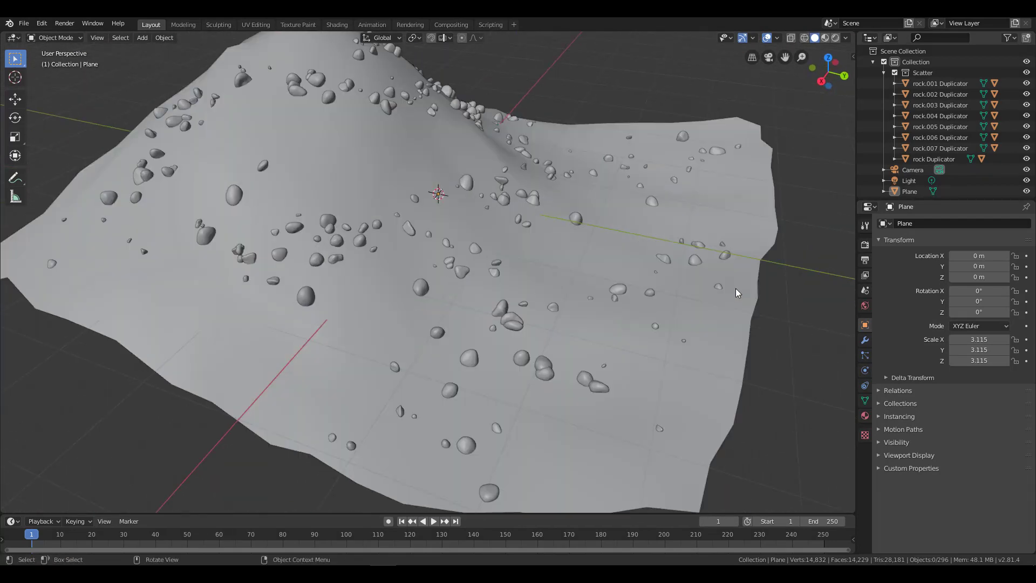
pyautogui.scroll(-2, 702, 291)
pyautogui.scroll(-2, 720, 302)
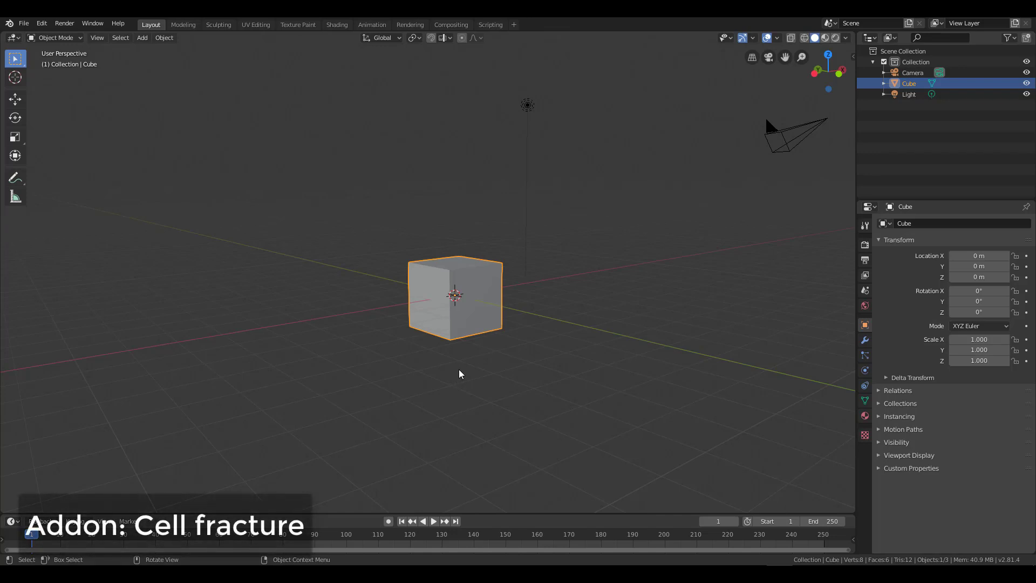
# Squash the cube along Z and widen it in X and Y into a thin slab.
pyautogui.moveTo(463, 293); pyautogui.dragTo(462, 275, button='middle')
pyautogui.press('s')
pyautogui.press('z')
pyautogui.click(462, 275)
pyautogui.press('s')
pyautogui.hotkey('shift', 'z')
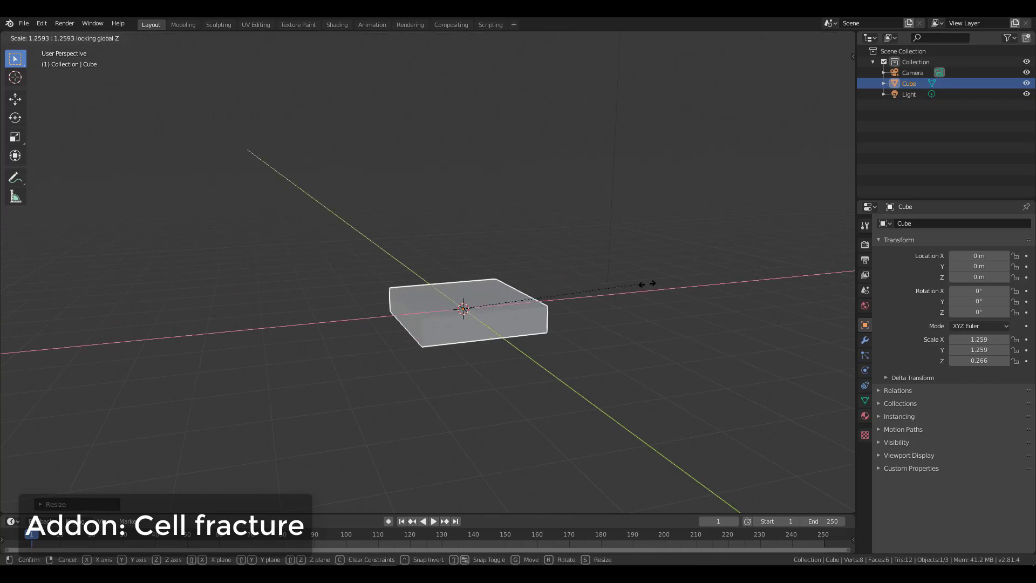
pyautogui.click(29, 292)
pyautogui.scroll(-2, 30, 292)
pyautogui.press('s')
pyautogui.press('z')
pyautogui.click(388, 84)
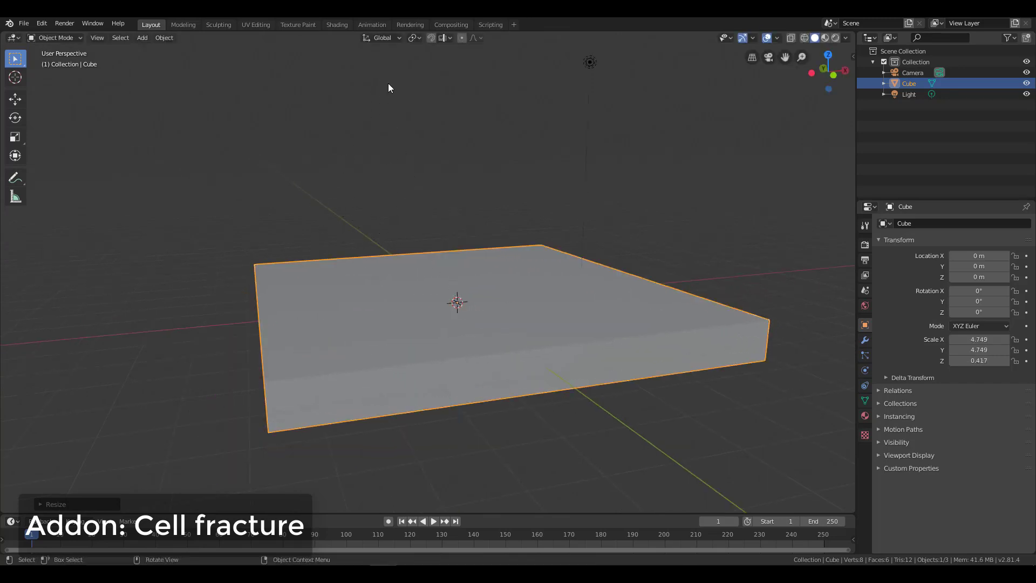
# Apply the slab's scale so it reads 1.000, then enter Edit Mode with nothing selected.
pyautogui.hotkey('ctrl', 'a')
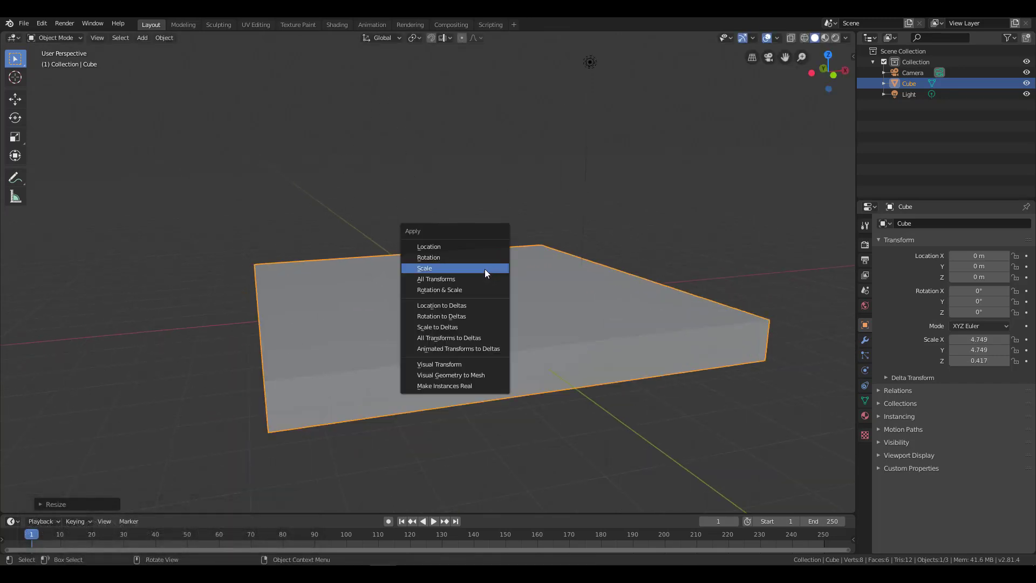
pyautogui.click(485, 268)
pyautogui.press('Tab')
pyautogui.moveTo(545, 289)
pyautogui.mouseDown(button='middle')
pyautogui.moveTo(342, 308)
pyautogui.moveTo(361, 308)
pyautogui.mouseUp(button='middle')
pyautogui.hotkey('alt', 'a')
pyautogui.press('a')
pyautogui.scroll(2, 502, 312)
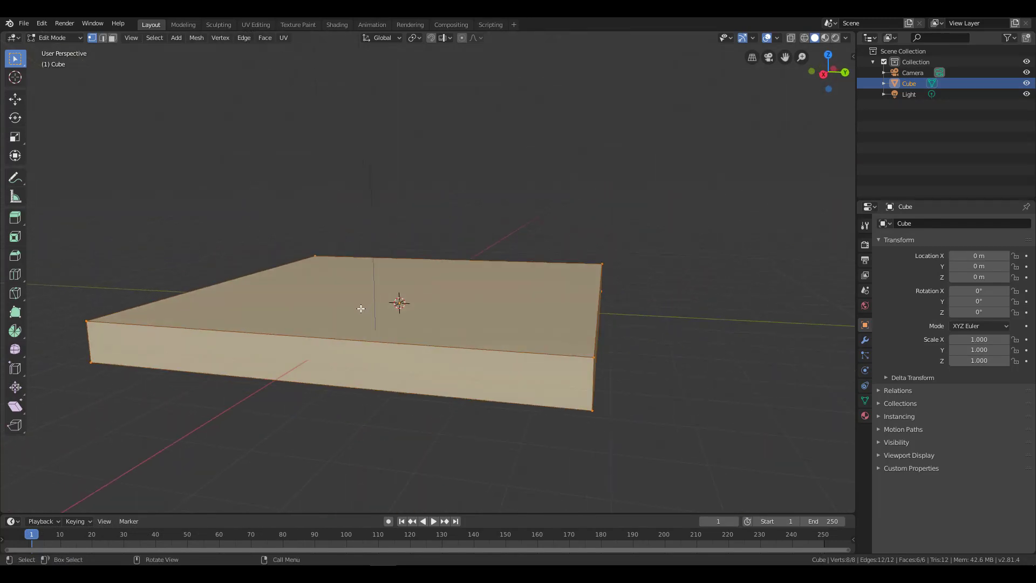
pyautogui.hotkey('alt', 'a')
# Add centred loop cuts both ways to form a 284-face grid, then return to Object Mode.
pyautogui.hotkey('ctrl', 'r')
pyautogui.scroll(8, 354, 345)
pyautogui.click(354, 344)
pyautogui.rightClick(353, 344)
pyautogui.moveTo(354, 344)
pyautogui.mouseDown(button='middle')
pyautogui.moveTo(525, 346)
pyautogui.moveTo(446, 363)
pyautogui.moveTo(509, 370)
pyautogui.moveTo(498, 356)
pyautogui.moveTo(361, 313)
pyautogui.mouseUp(button='middle')
pyautogui.hotkey('ctrl', 'r')
pyautogui.scroll(8, 525, 345)
pyautogui.click(493, 351)
pyautogui.rightClick(493, 352)
pyautogui.hotkey('alt', 'a')
pyautogui.press('Tab')
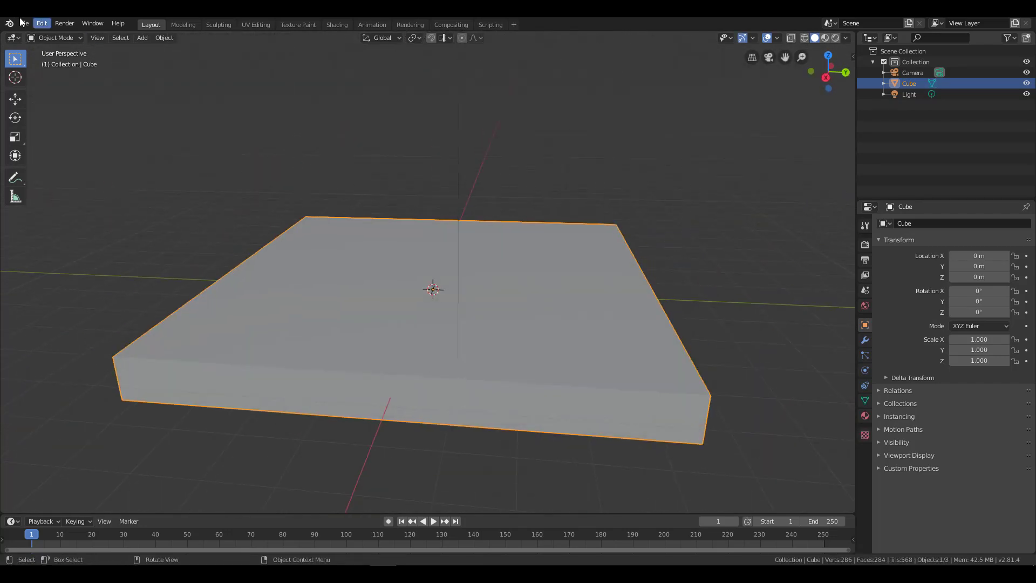
# Confirm the Cell Fracture add-on is enabled in the Add-ons preferences by searching 'Cell'.
pyautogui.press('F4')
pyautogui.click(453, 232)
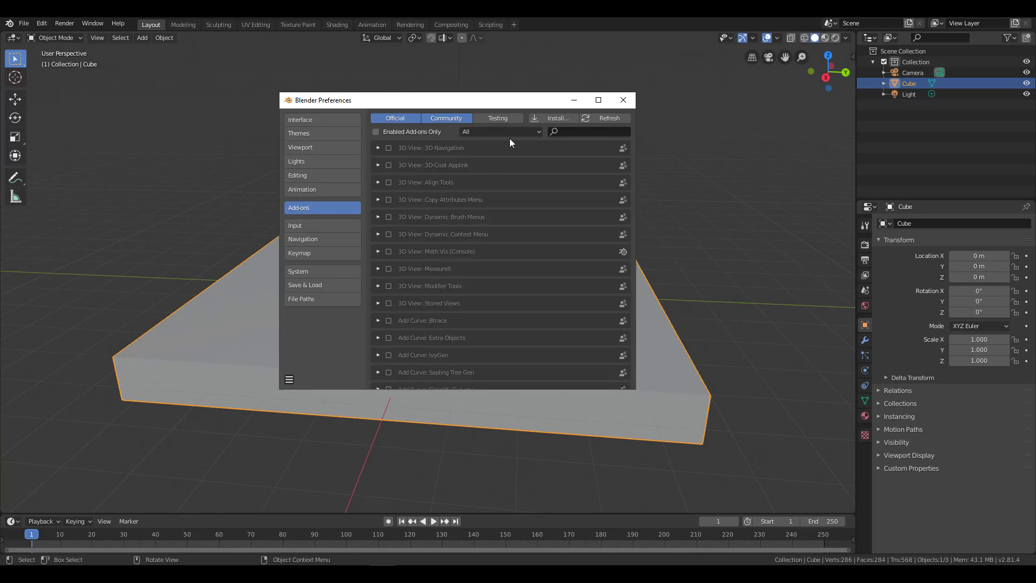
pyautogui.click(567, 131)
pyautogui.write('Cell')
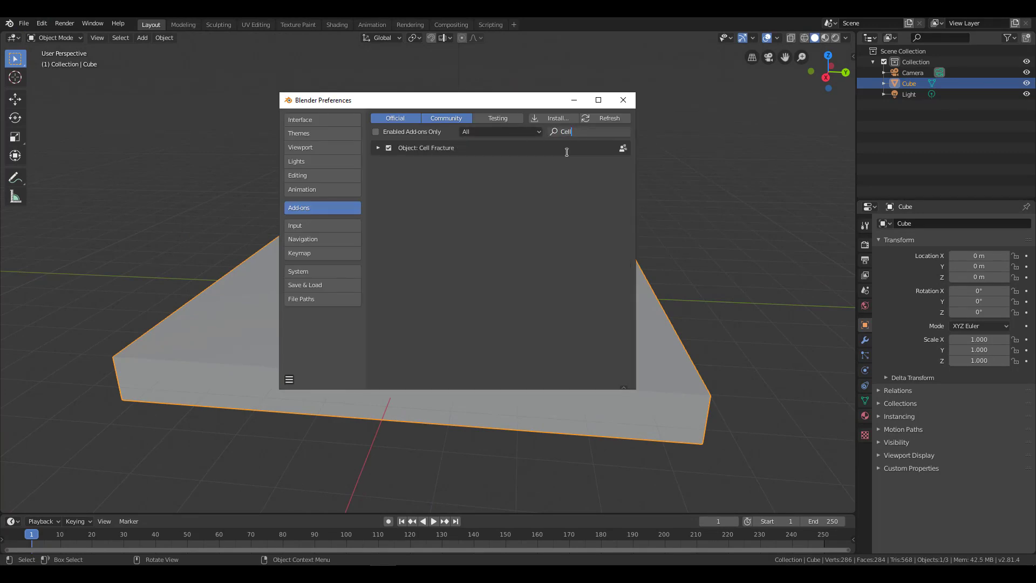
pyautogui.press('Return')
pyautogui.click(378, 148)
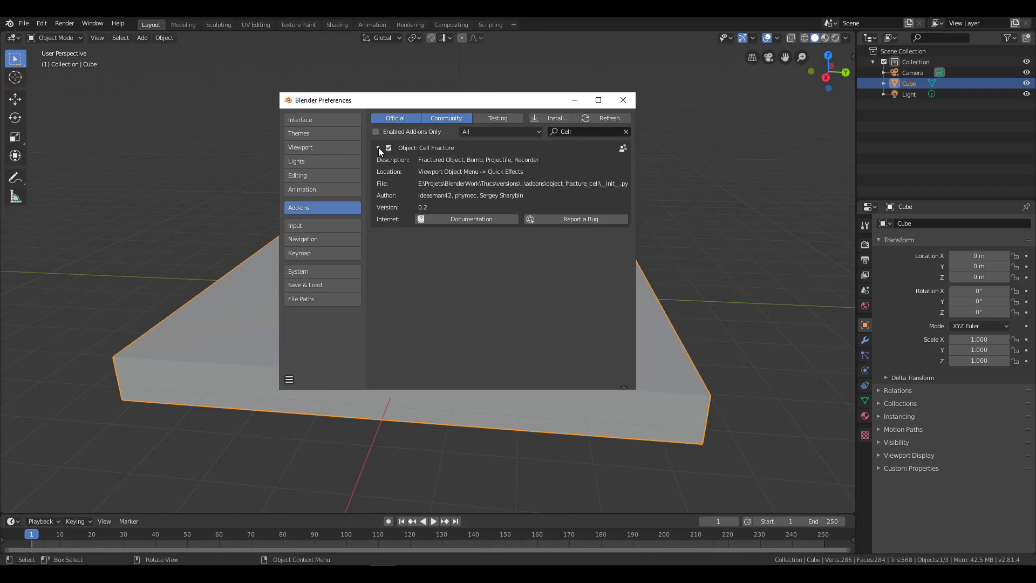
pyautogui.click(622, 101)
# Run Cell fracture on the slab through F3 search to show its settings, with source limit 100.
pyautogui.moveTo(559, 125)
pyautogui.mouseDown(button='middle')
pyautogui.moveTo(620, 294)
pyautogui.moveTo(634, 278)
pyautogui.moveTo(606, 291)
pyautogui.moveTo(566, 280)
pyautogui.mouseUp(button='middle')
pyautogui.press('n')
pyautogui.press('n')
pyautogui.press('F3')
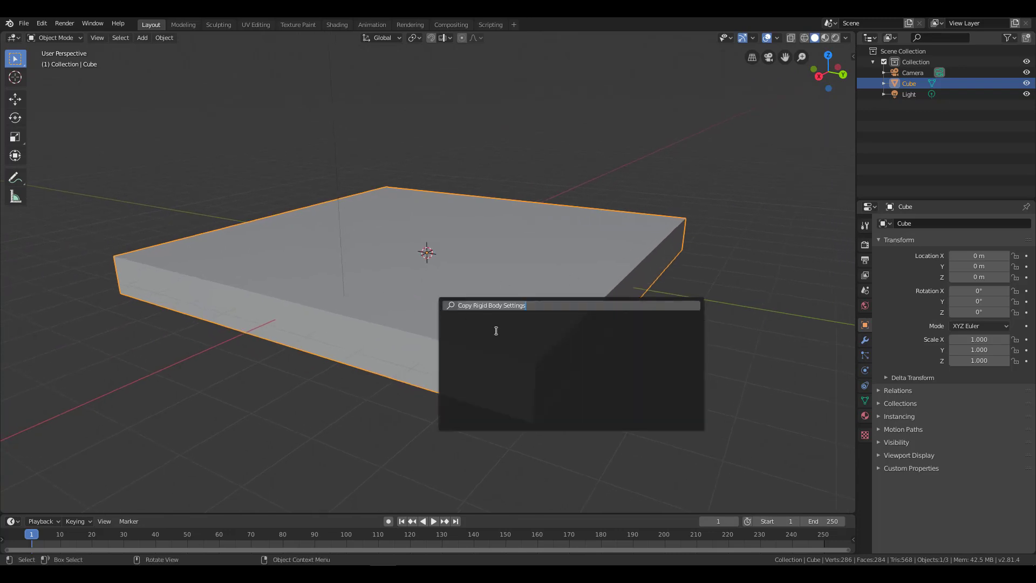
pyautogui.write('Cell')
pyautogui.press('Return')
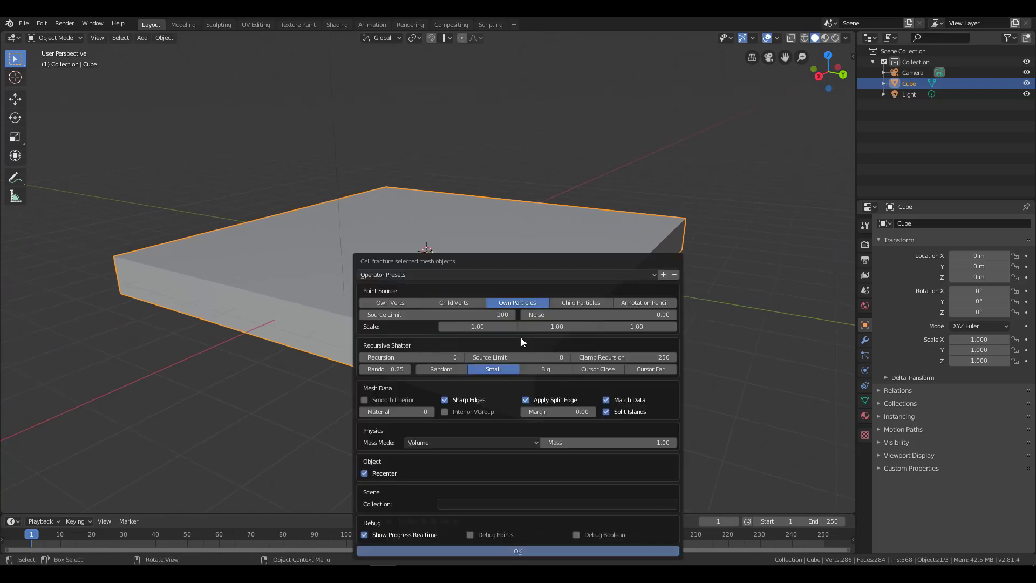
pyautogui.moveTo(474, 280); pyautogui.dragTo(632, 131)
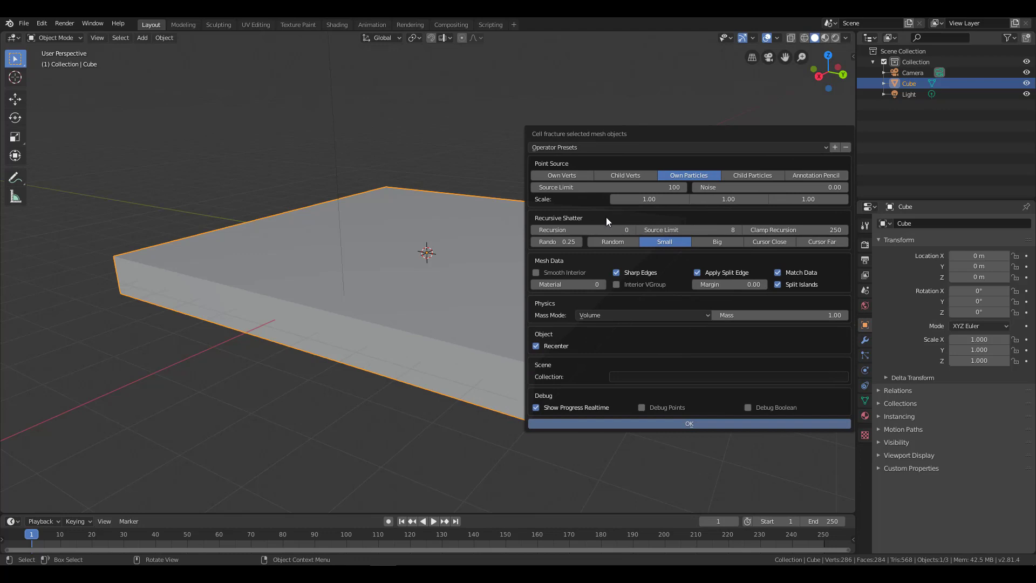
pyautogui.press('F3')
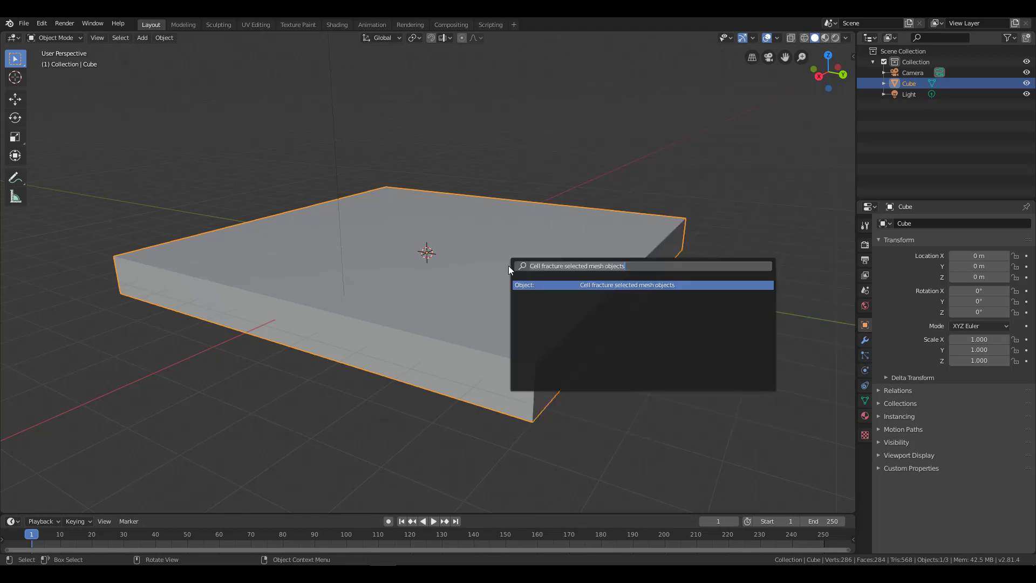
pyautogui.press('Return')
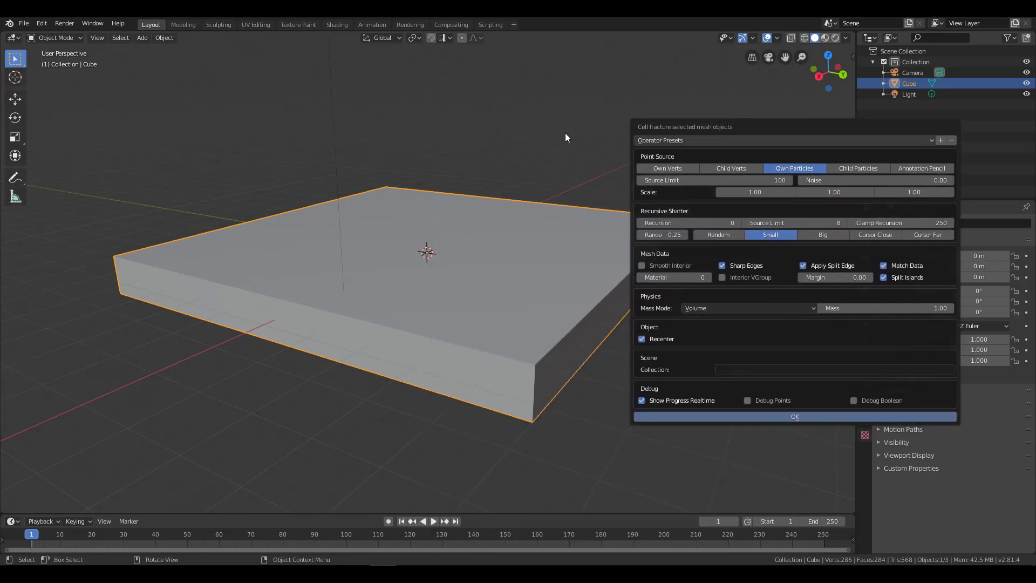
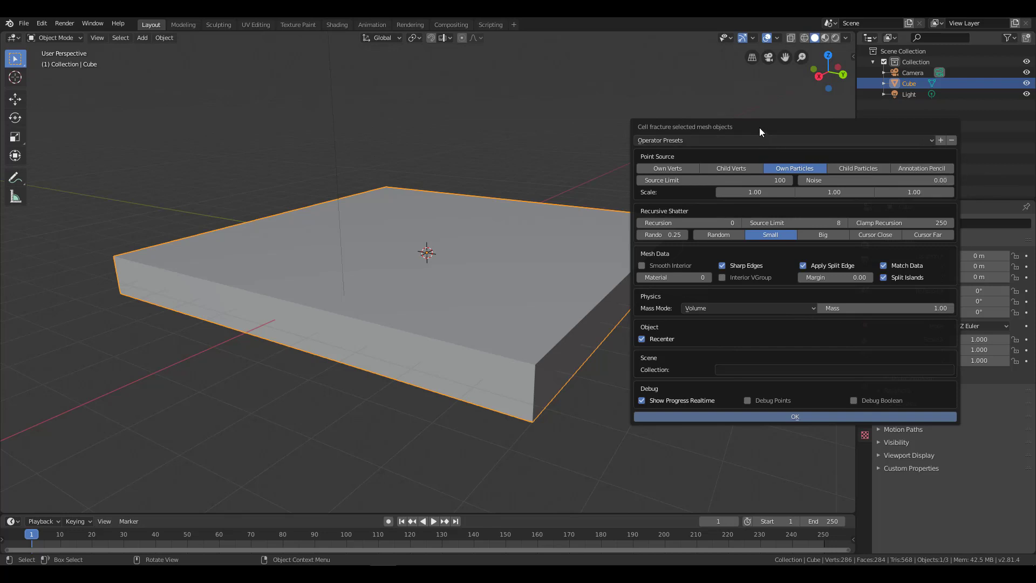
# Run Cell Fracture on the cube with recursion 2, producing over 250 Cube_cell fragments.
pyautogui.moveTo(760, 128)
pyautogui.mouseDown()
pyautogui.moveTo(710, 152)
pyautogui.moveTo(715, 143)
pyautogui.mouseUp()
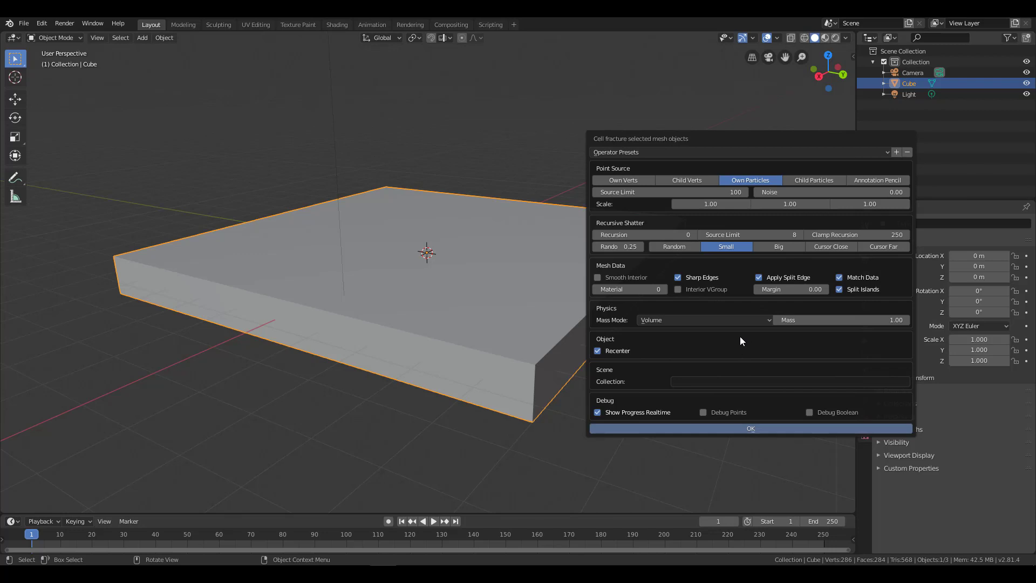
pyautogui.click(694, 235)
pyautogui.click(694, 235)
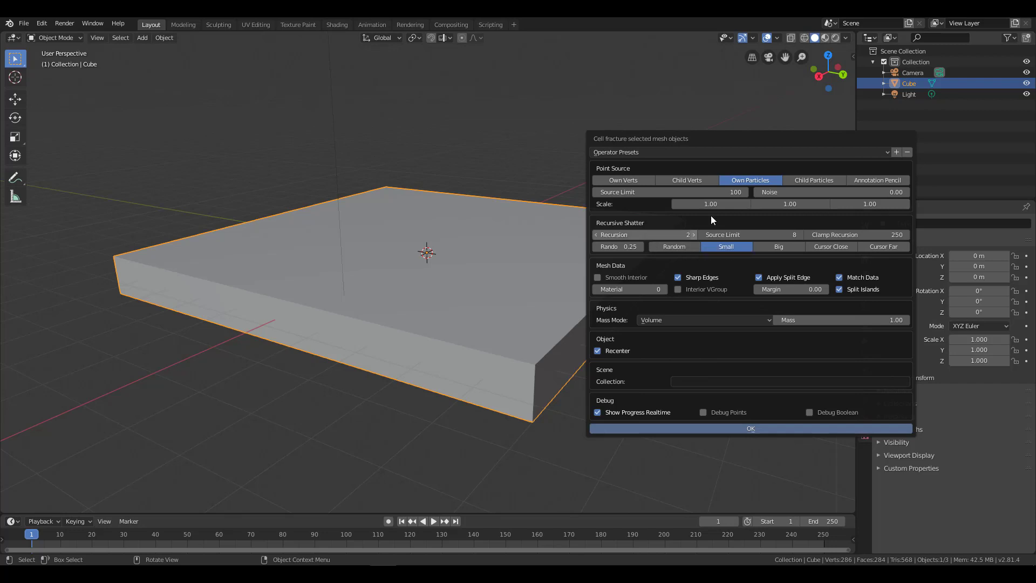
pyautogui.moveTo(717, 136); pyautogui.dragTo(774, 99)
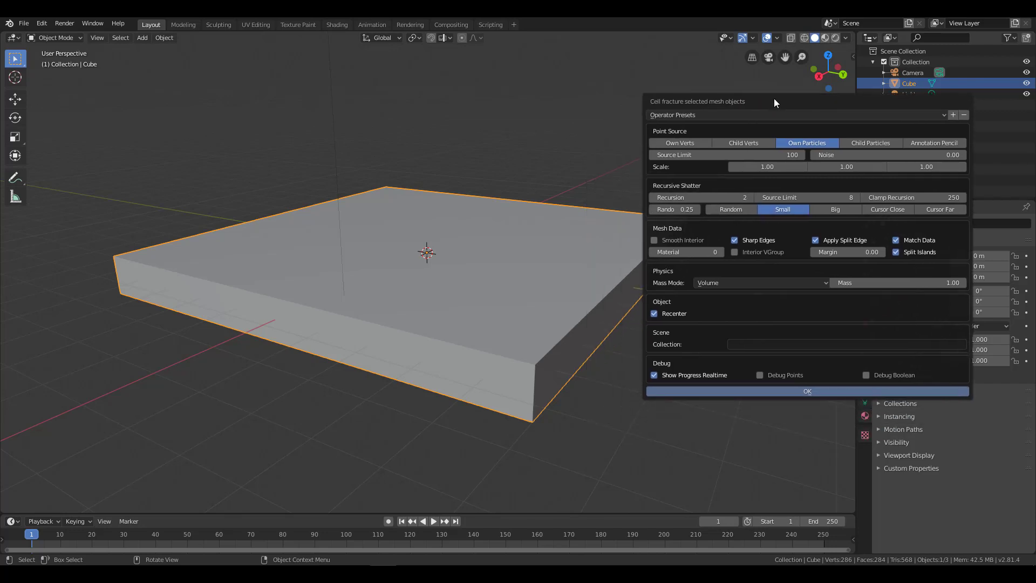
pyautogui.click(752, 388)
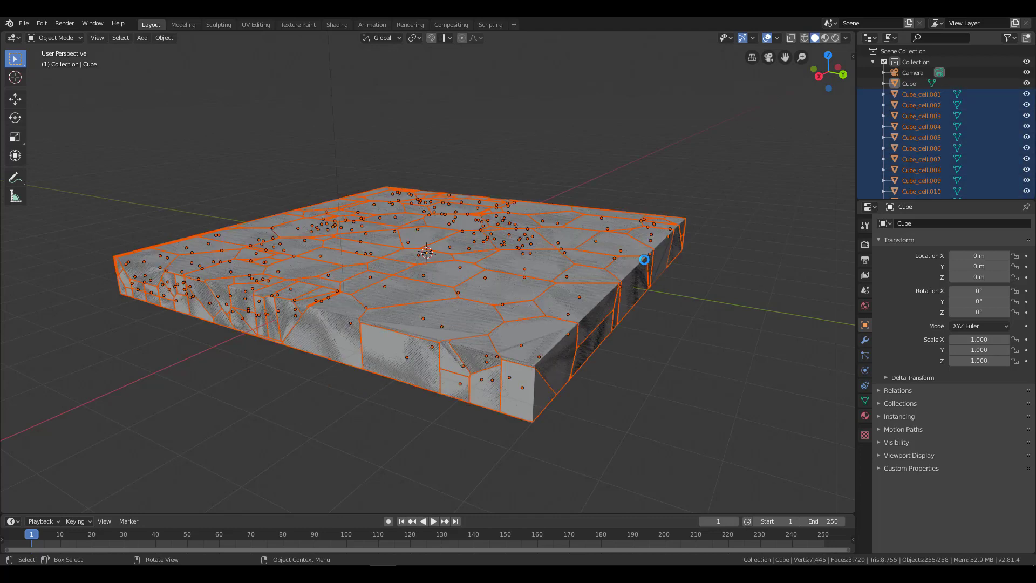
# Orbit around the fractured slab, briefly lifting the cells off the cube, then cancel the move.
pyautogui.moveTo(652, 327)
pyautogui.mouseDown(button='middle')
pyautogui.moveTo(435, 293)
pyautogui.moveTo(403, 277)
pyautogui.moveTo(410, 297)
pyautogui.moveTo(475, 292)
pyautogui.moveTo(484, 323)
pyautogui.mouseUp(button='middle')
pyautogui.press('g')
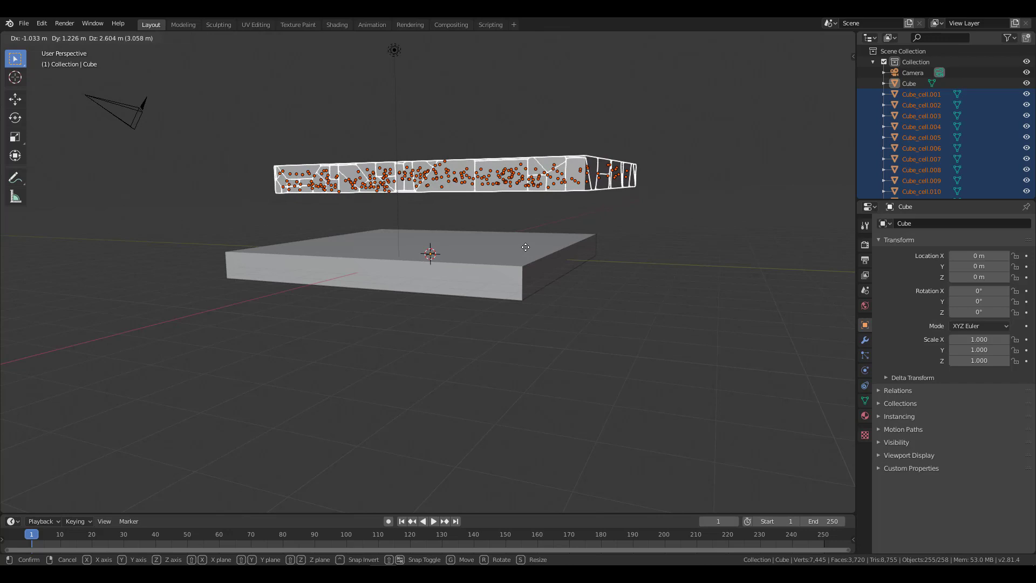
pyautogui.press('Escape')
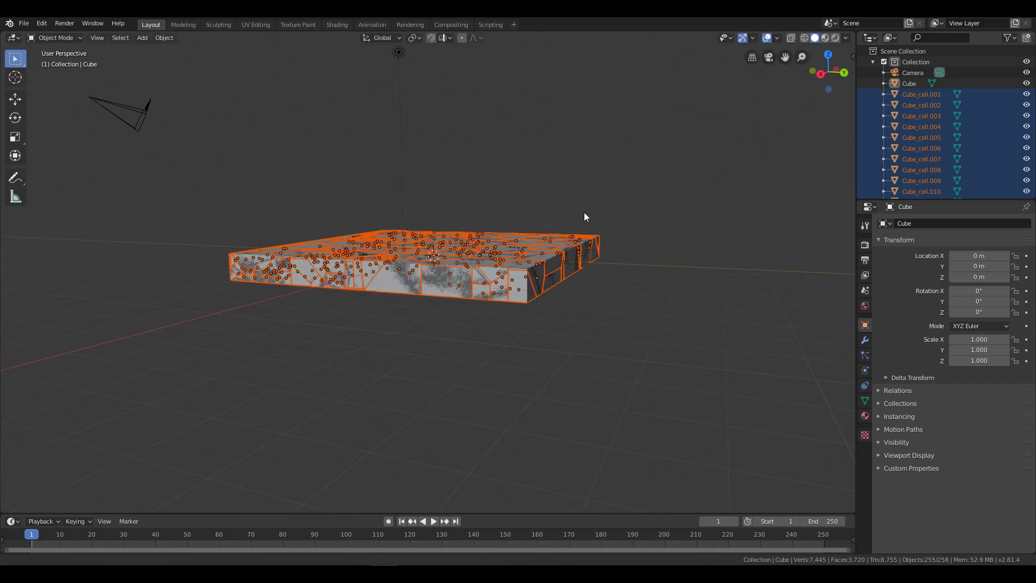
pyautogui.scroll(3, 597, 226)
pyautogui.moveTo(597, 228)
pyautogui.mouseDown(button='middle')
pyautogui.moveTo(648, 286)
pyautogui.moveTo(642, 279)
pyautogui.mouseUp(button='middle')
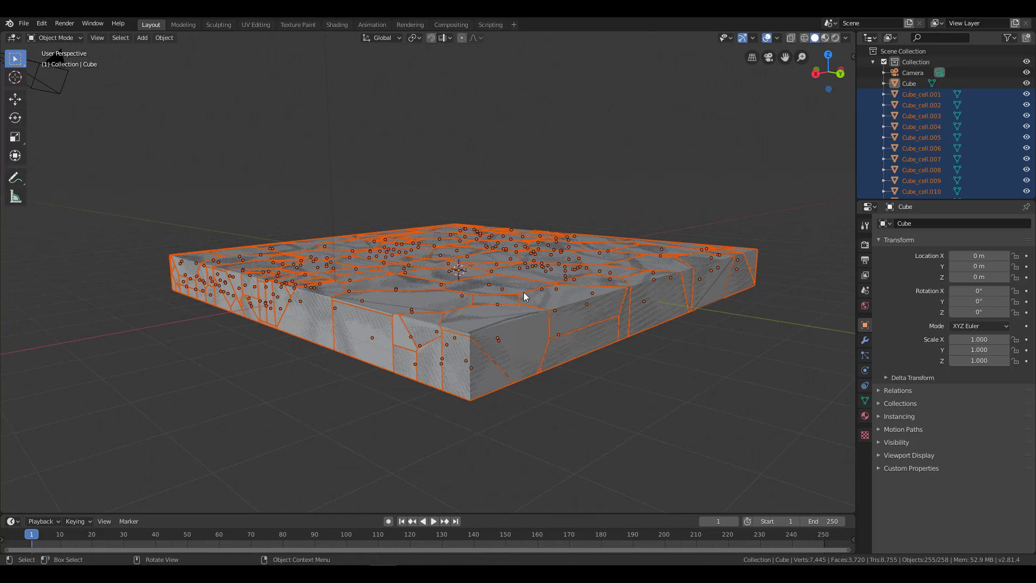
# Move the selected cells into a new collection named Fracture, then collapse it.
pyautogui.press('m')
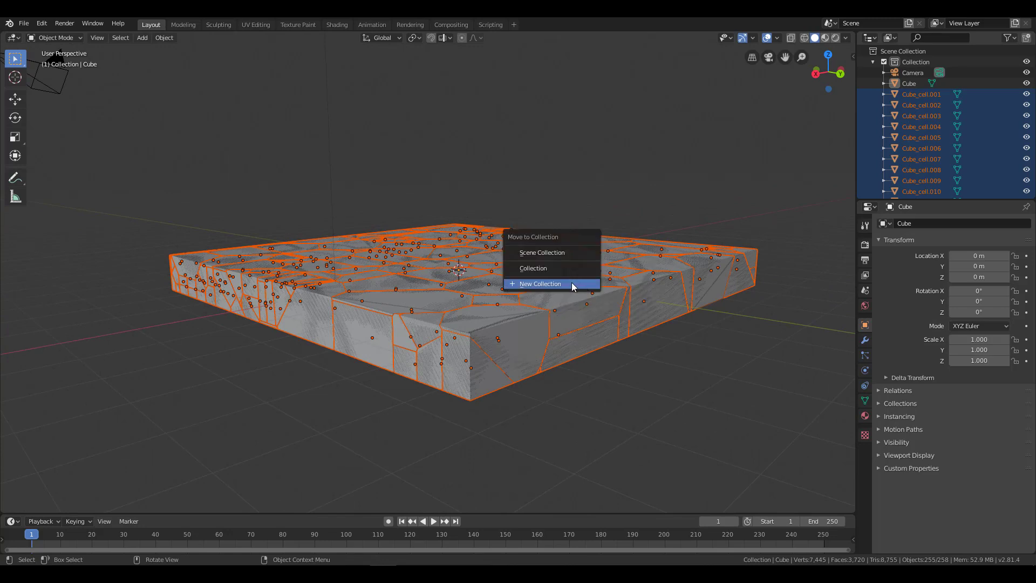
pyautogui.click(573, 287)
pyautogui.write('Break')
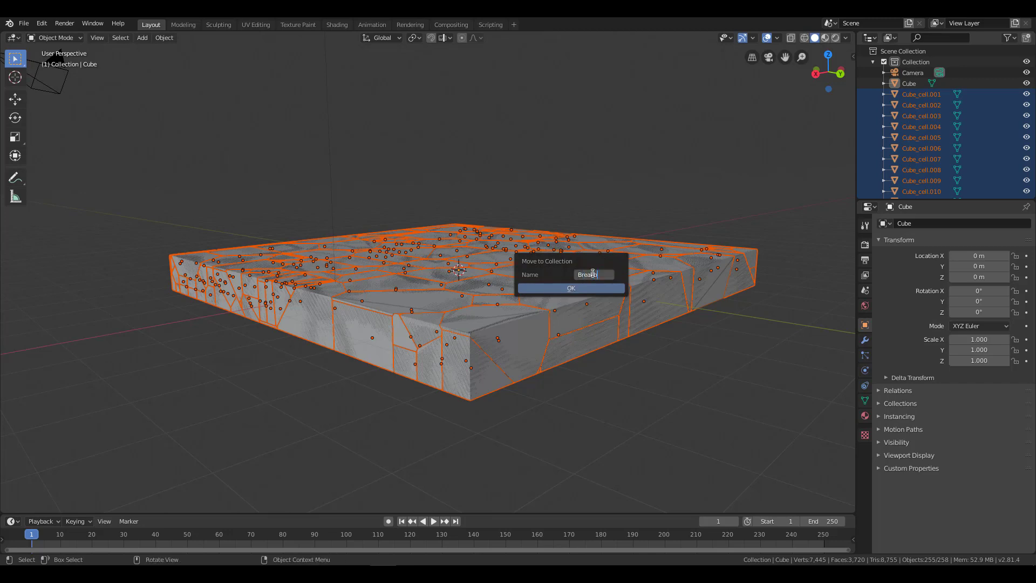
pyautogui.hotkey('ctrl', 'a')
pyautogui.write('F')
pyautogui.press('Return')
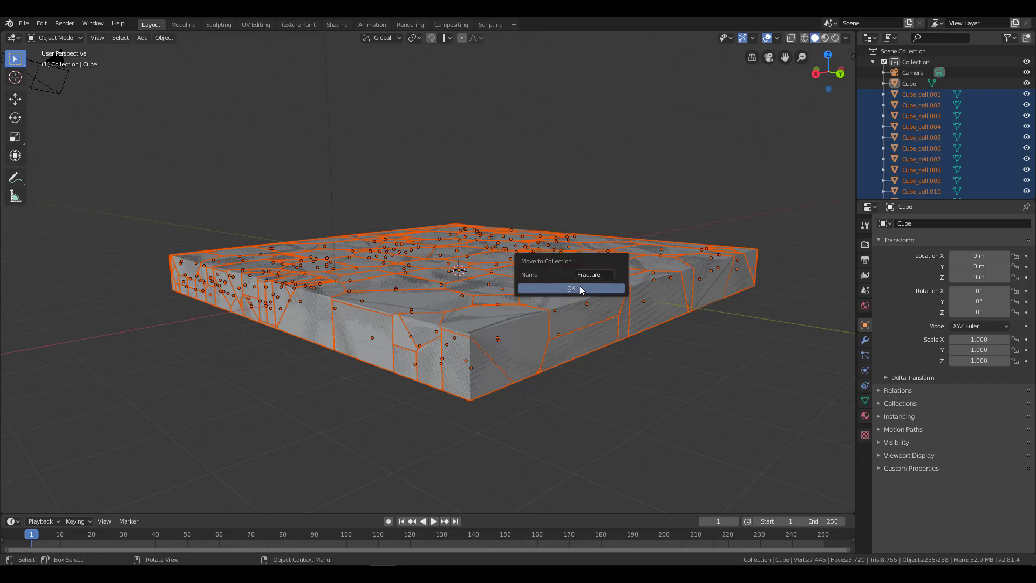
pyautogui.click(581, 289)
pyautogui.click(912, 106)
# Hide the original Cube in the outliner, keeping the Fracture collection visible.
pyautogui.click(873, 105)
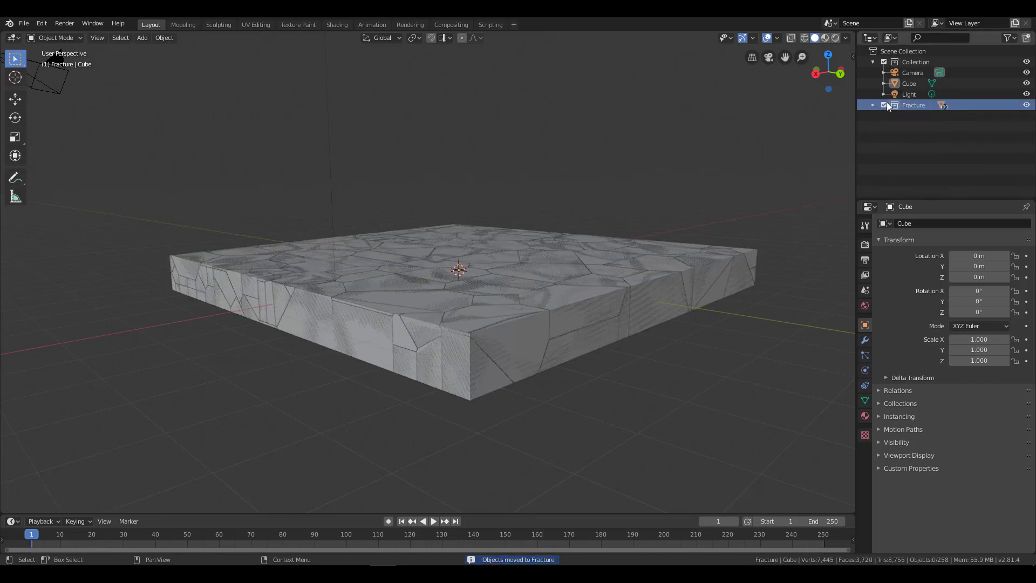
pyautogui.click(1027, 104)
pyautogui.click(1026, 105)
pyautogui.click(1026, 83)
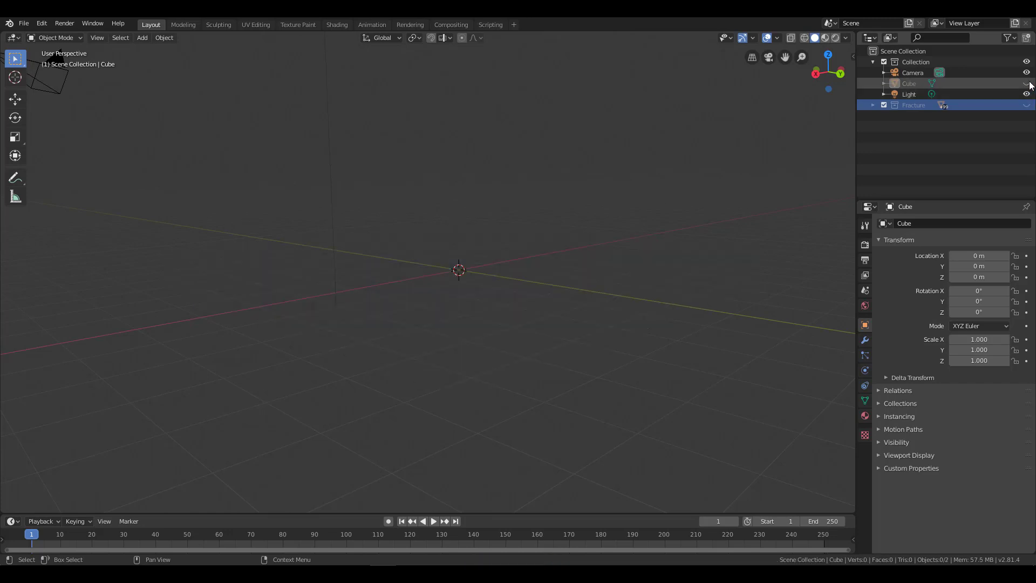
pyautogui.click(1027, 84)
pyautogui.click(1027, 83)
pyautogui.click(1027, 105)
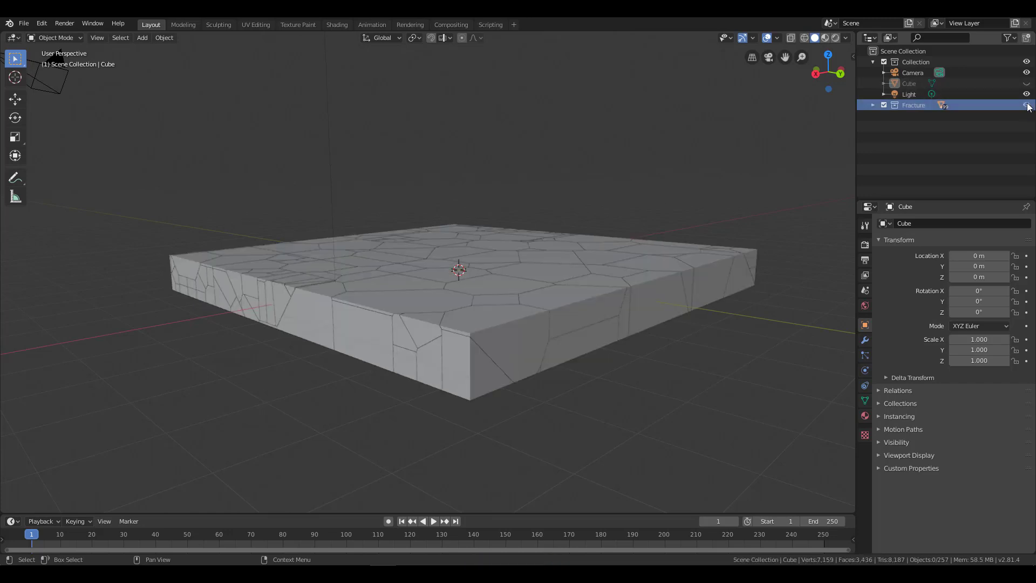
# Add a plane from top view and scale it up to 7.378.
pyautogui.moveTo(456, 296); pyautogui.dragTo(477, 287, button='middle')
pyautogui.press('KP_7')
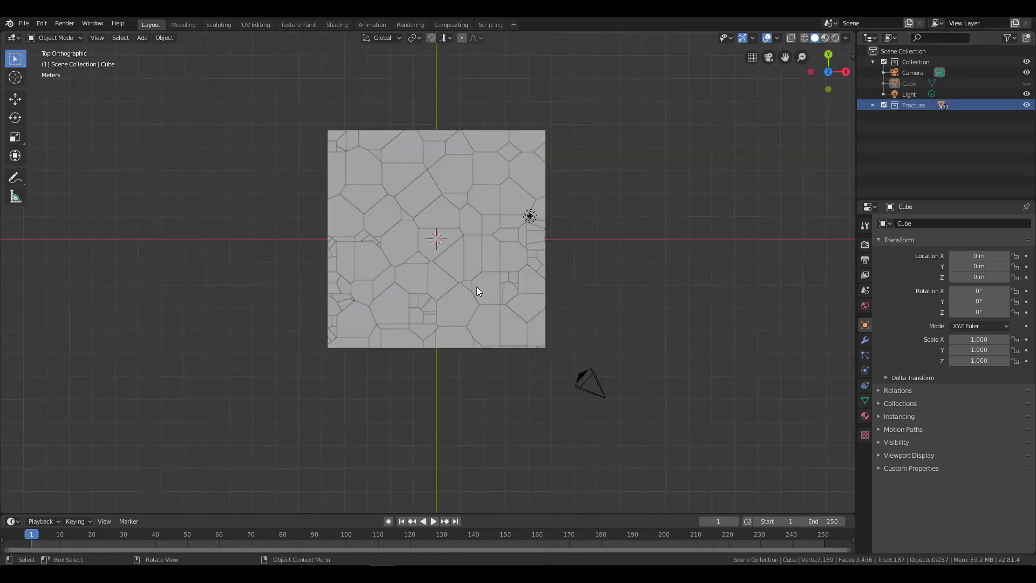
pyautogui.hotkey('shift', 'a')
pyautogui.click(503, 255)
pyautogui.press('s')
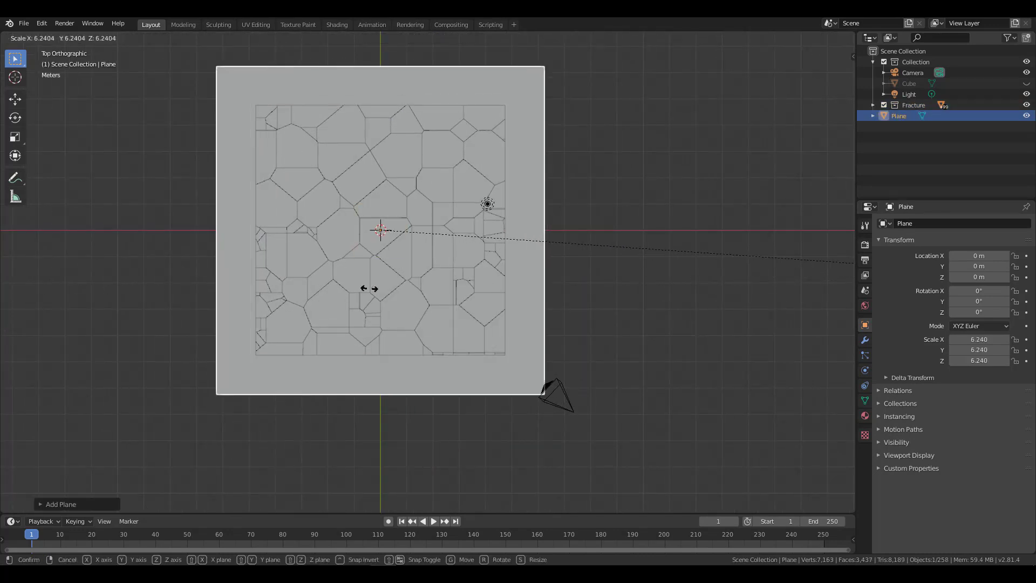
pyautogui.click(428, 383)
pyautogui.moveTo(427, 383)
pyautogui.mouseDown(button='middle')
pyautogui.moveTo(442, 290)
pyautogui.moveTo(370, 354)
pyautogui.moveTo(375, 335)
pyautogui.mouseUp(button='middle')
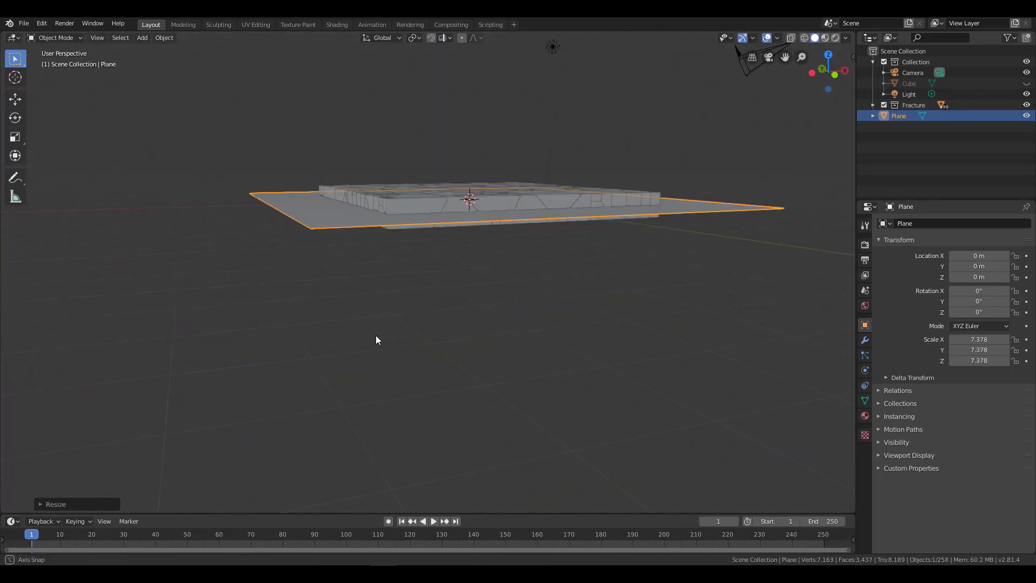
# Lower the plane beneath the slab along Z and extrude it into a thick ground block.
pyautogui.press('g')
pyautogui.press('z')
pyautogui.click(416, 268)
pyautogui.press('Tab')
pyautogui.press('e')
pyautogui.click(419, 284)
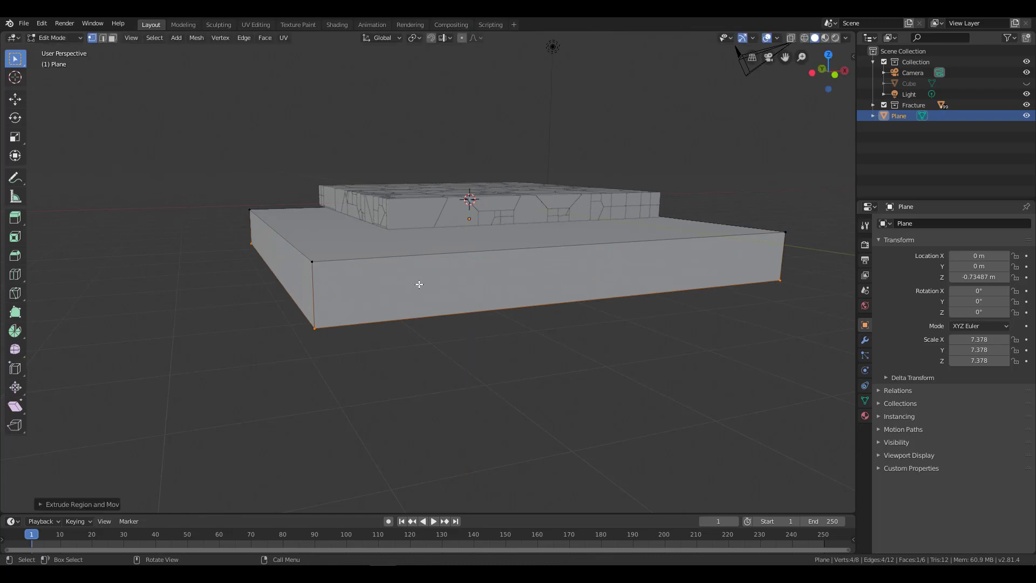
pyautogui.press('Tab')
pyautogui.moveTo(420, 285)
pyautogui.mouseDown(button='middle')
pyautogui.moveTo(452, 279)
pyautogui.moveTo(439, 286)
pyautogui.mouseUp(button='middle')
pyautogui.press('KP_3')
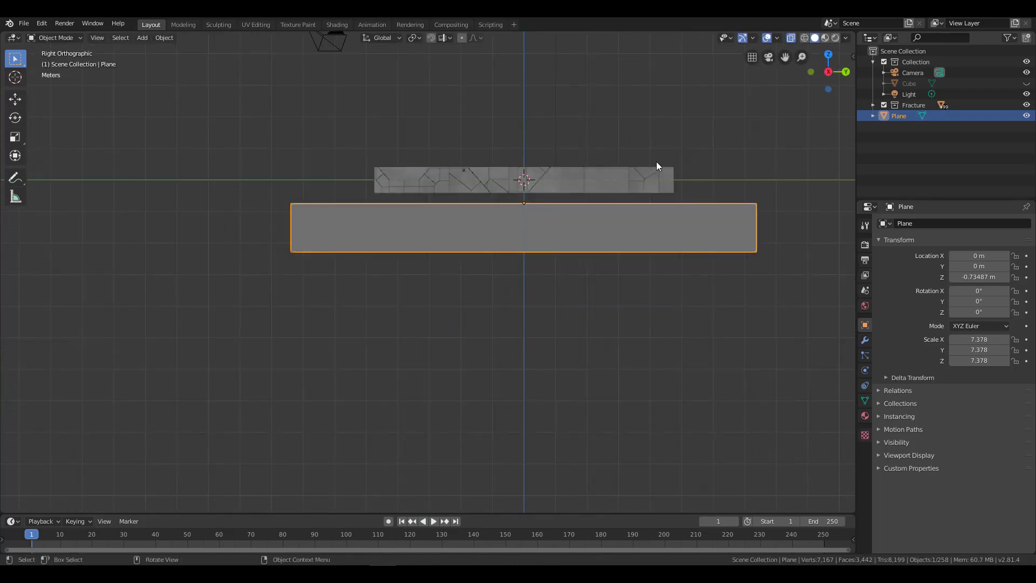
pyautogui.click(656, 161)
# Select all fracture pieces, make one cell active and enable rigid body physics on it.
pyautogui.moveTo(690, 195); pyautogui.dragTo(248, 103)
pyautogui.scroll(2, 533, 160)
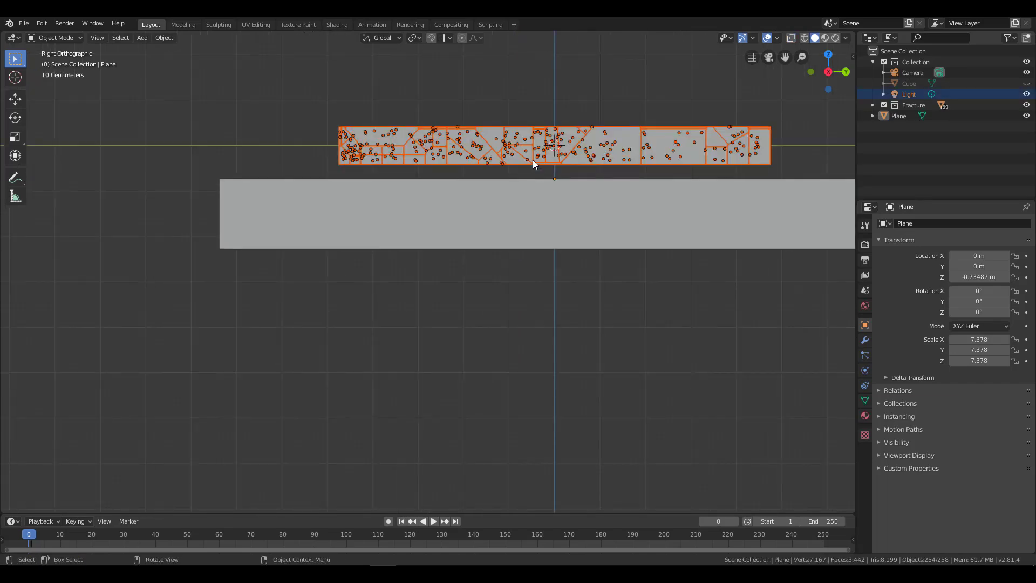
pyautogui.keyDown('shift'); pyautogui.moveTo(532, 160); pyautogui.dragTo(500, 286, button='middle'); pyautogui.keyUp('shift')
pyautogui.scroll(1, 499, 286)
pyautogui.scroll(3, 529, 213)
pyautogui.keyDown('shift'); pyautogui.click(548, 180); pyautogui.keyUp('shift')
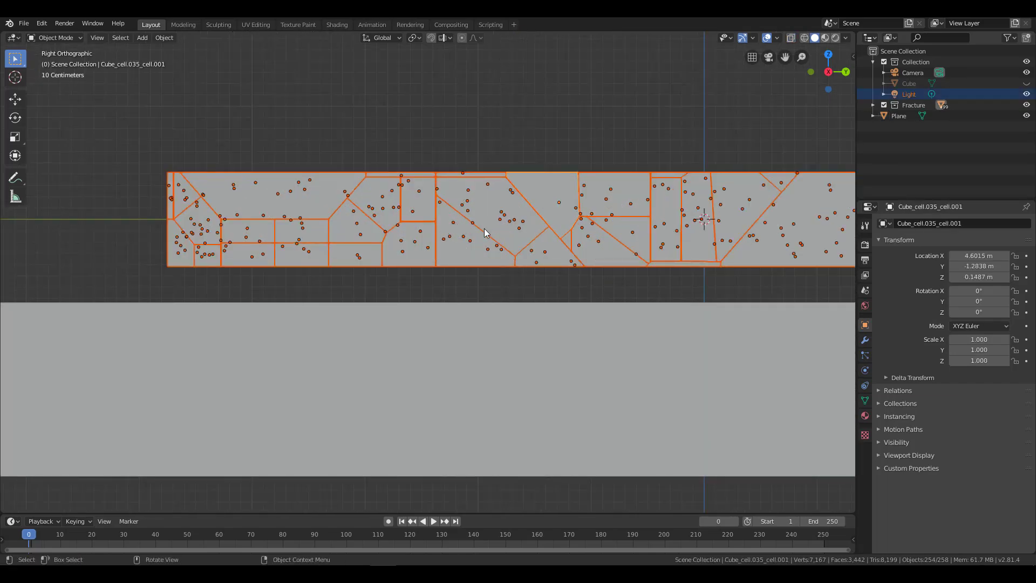
pyautogui.moveTo(484, 228); pyautogui.dragTo(402, 219, button='middle')
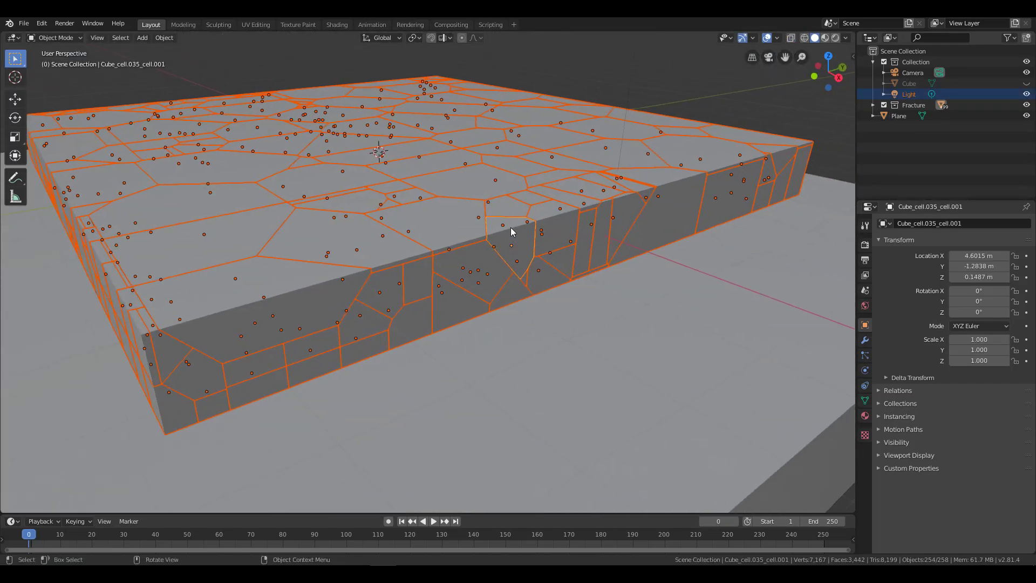
pyautogui.click(866, 384)
pyautogui.click(866, 370)
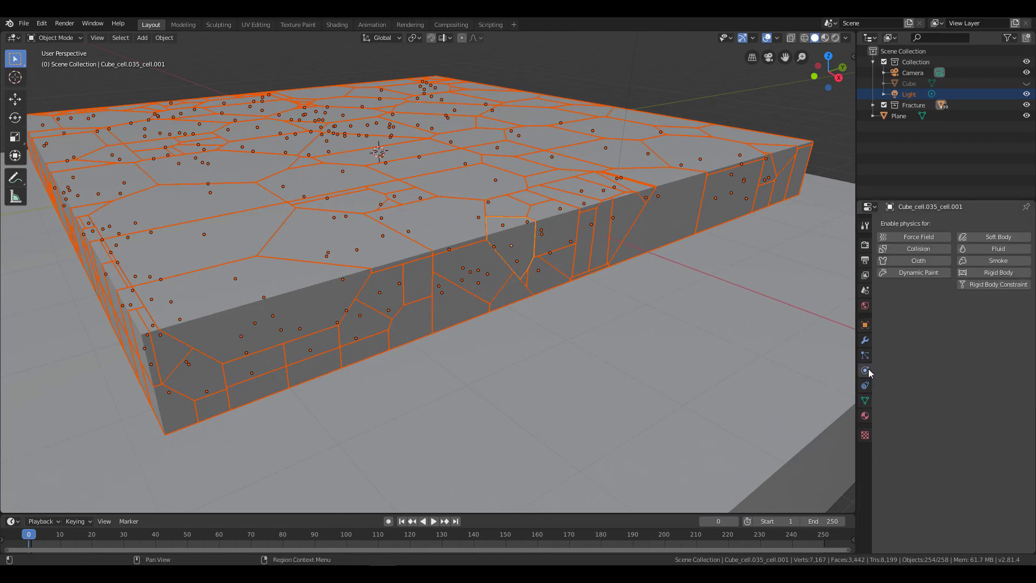
pyautogui.click(979, 273)
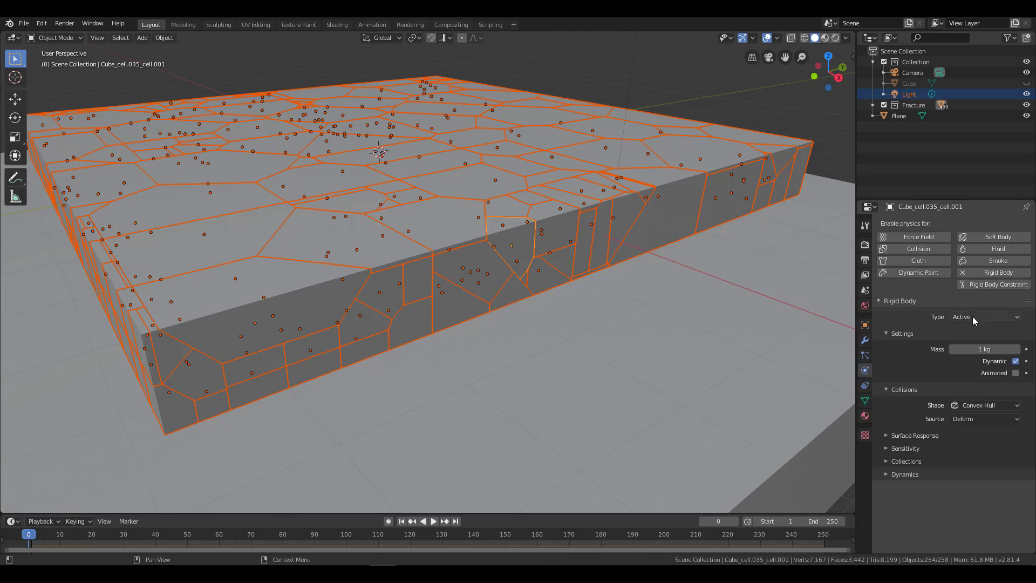
# Apply Copy Rigid Body Settings from the active cell to all other fracture cells.
pyautogui.scroll(-3, 497, 242)
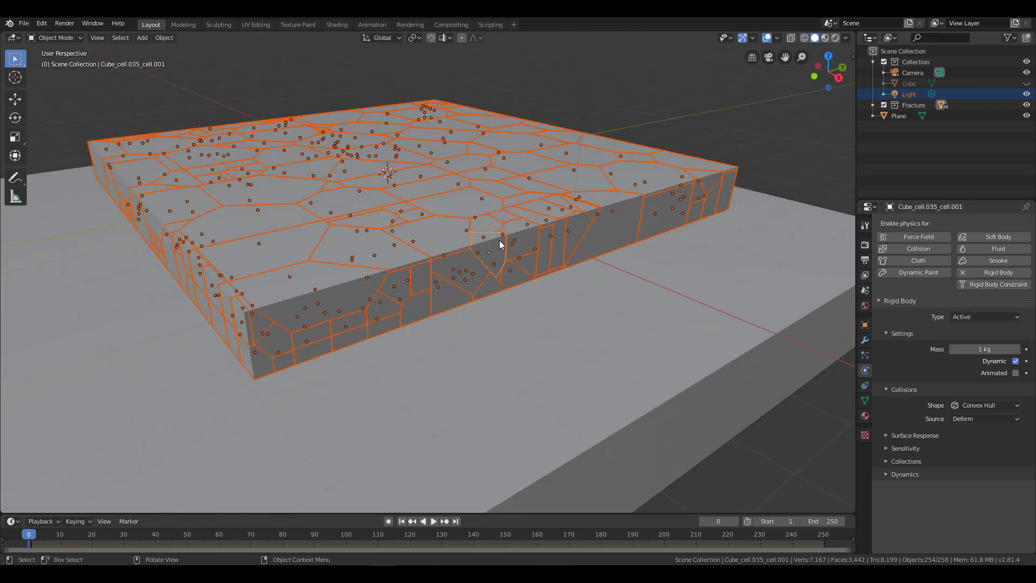
pyautogui.moveTo(497, 243); pyautogui.dragTo(495, 236, button='middle')
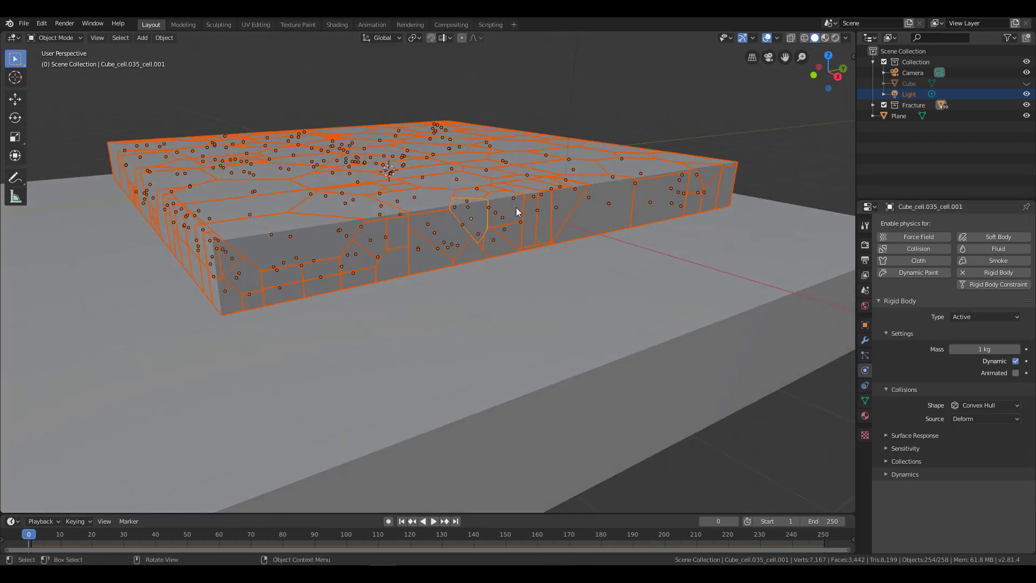
pyautogui.scroll(-2, 596, 264)
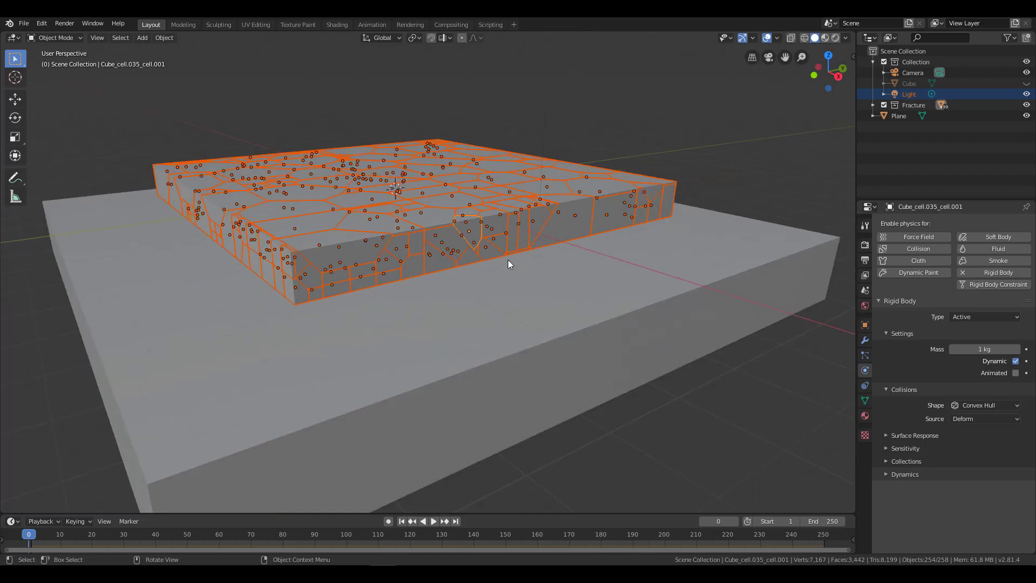
pyautogui.moveTo(567, 290); pyautogui.dragTo(578, 286, button='middle')
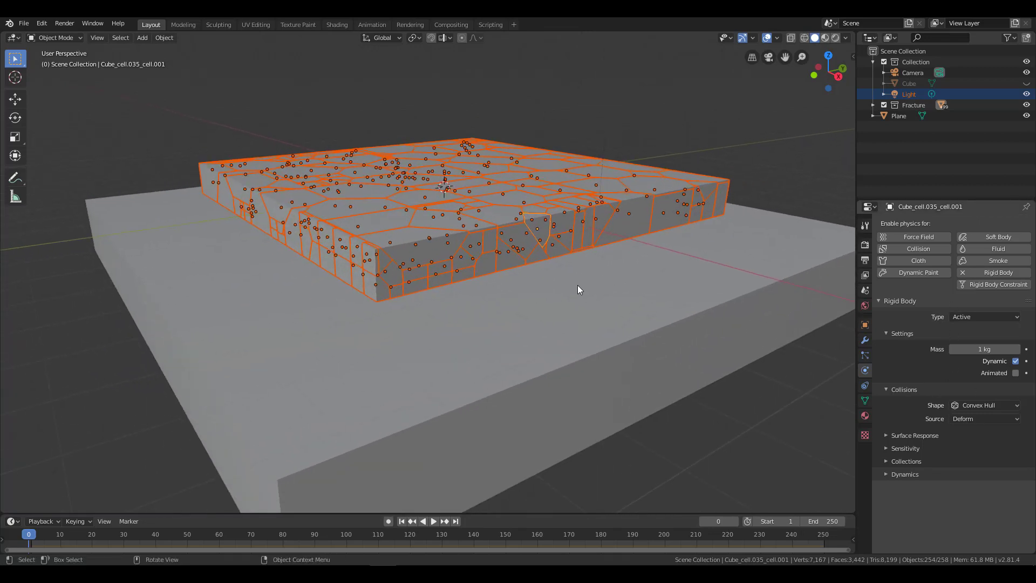
pyautogui.press('F3')
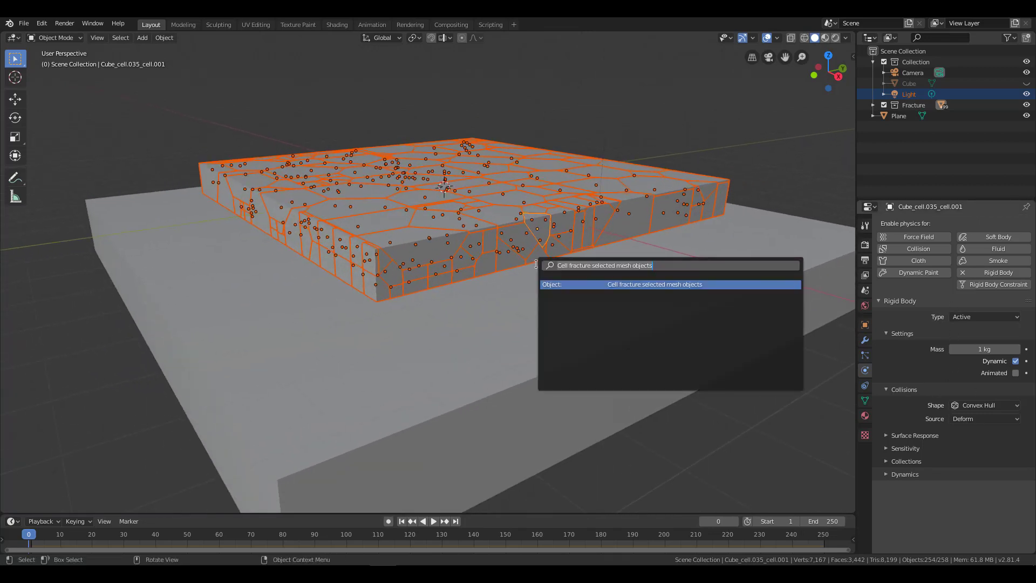
pyautogui.write('Rigib')
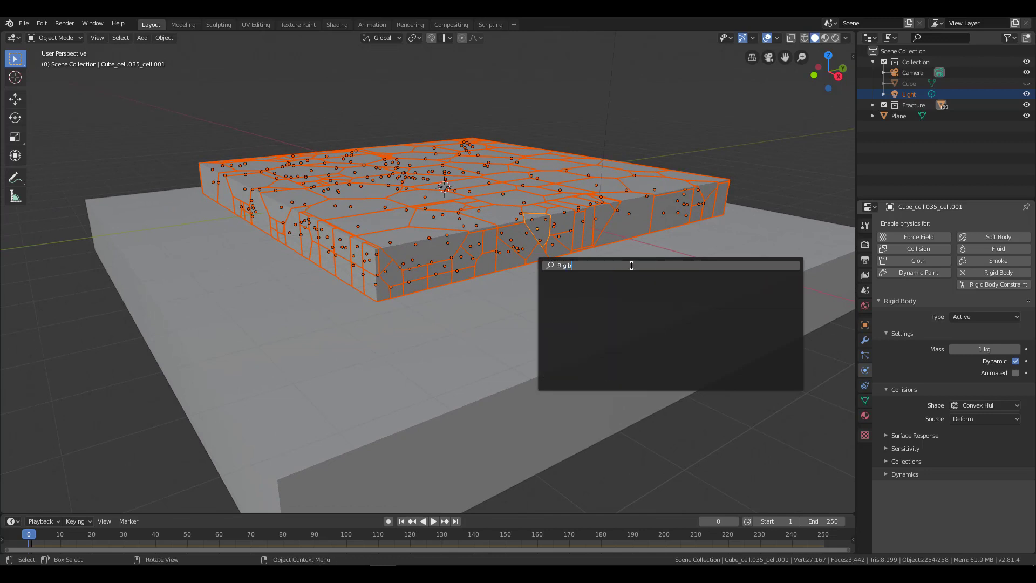
pyautogui.press('BackSpace')
pyautogui.write('d')
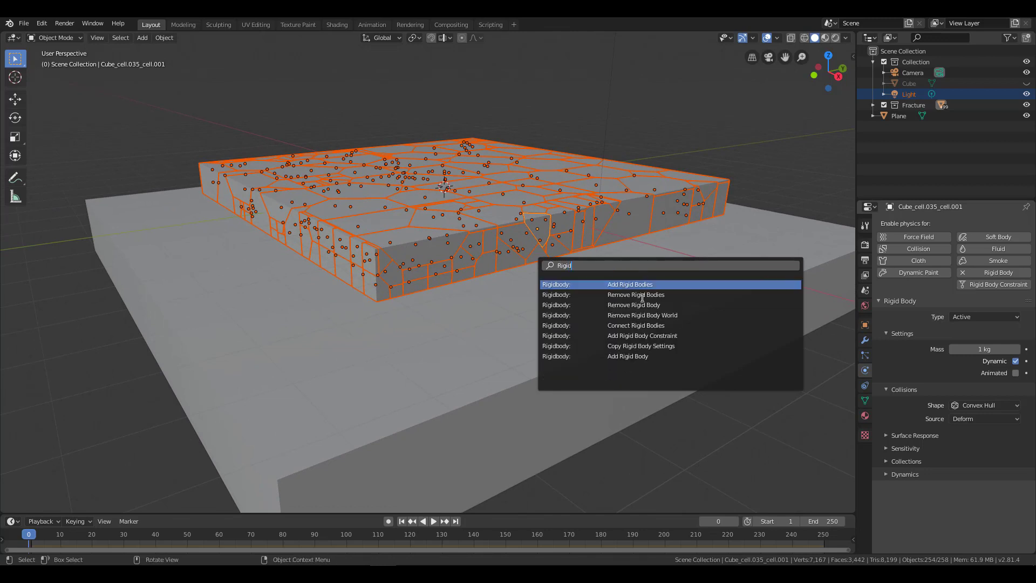
pyautogui.click(684, 340)
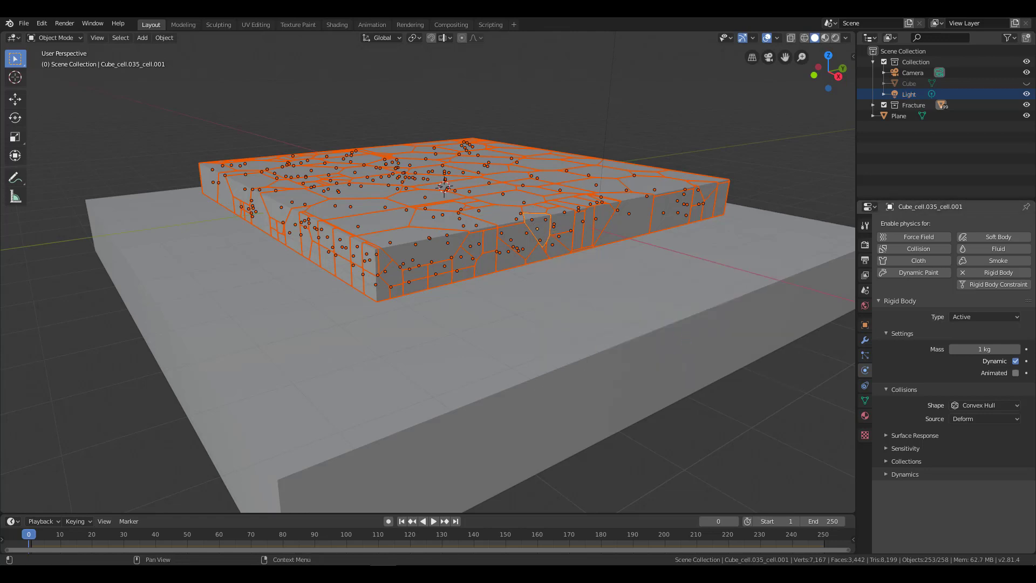
# Deselect the fracture cells and select the large ground plane.
pyautogui.moveTo(443, 254); pyautogui.dragTo(468, 251, button='middle')
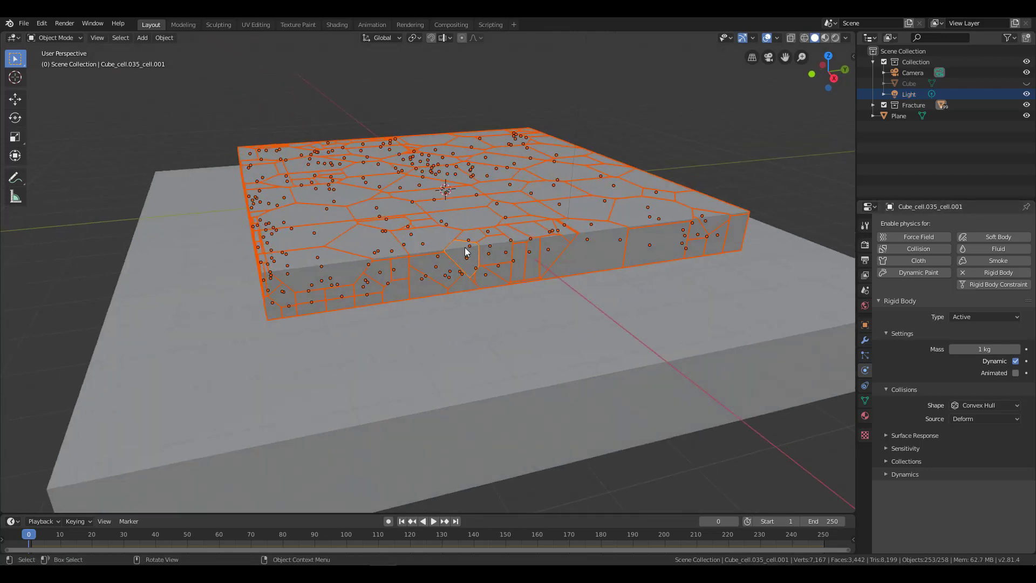
pyautogui.scroll(-3, 461, 268)
pyautogui.hotkey('alt', 'a')
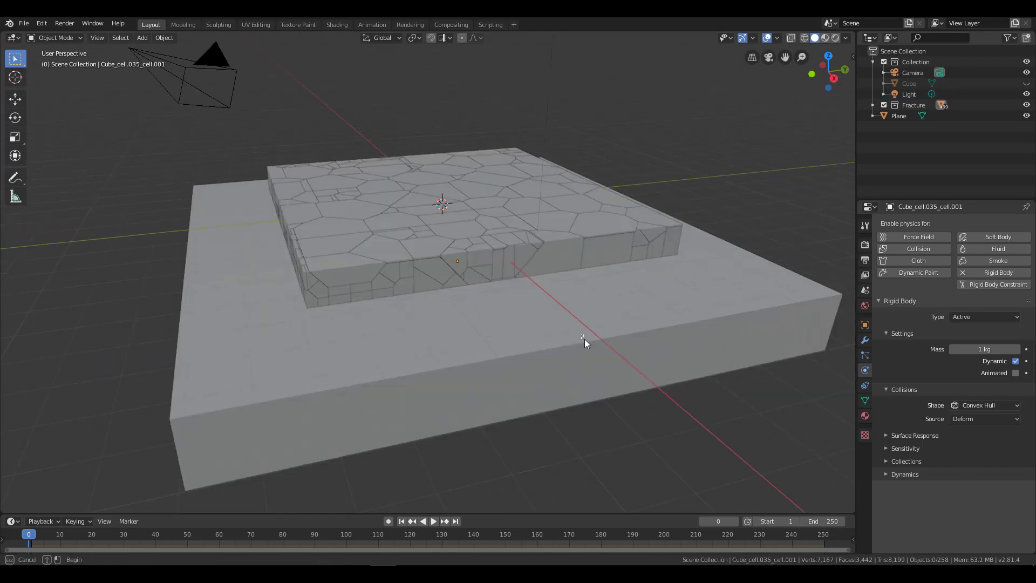
pyautogui.click(584, 339)
# Enable rigid body physics on the ground plane and set its type to Passive.
pyautogui.moveTo(428, 371); pyautogui.dragTo(458, 367, button='middle')
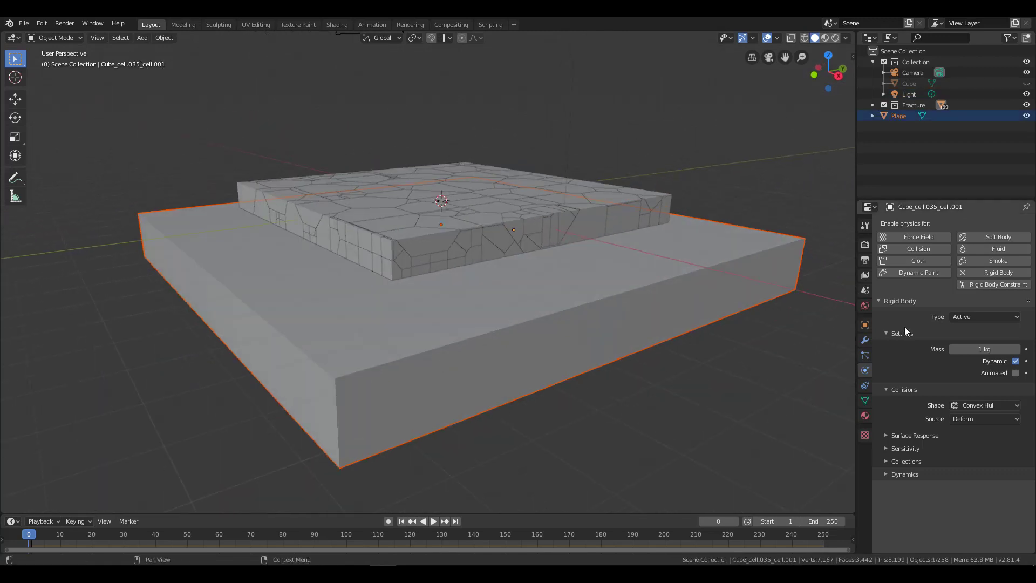
pyautogui.click(971, 317)
pyautogui.click(606, 288)
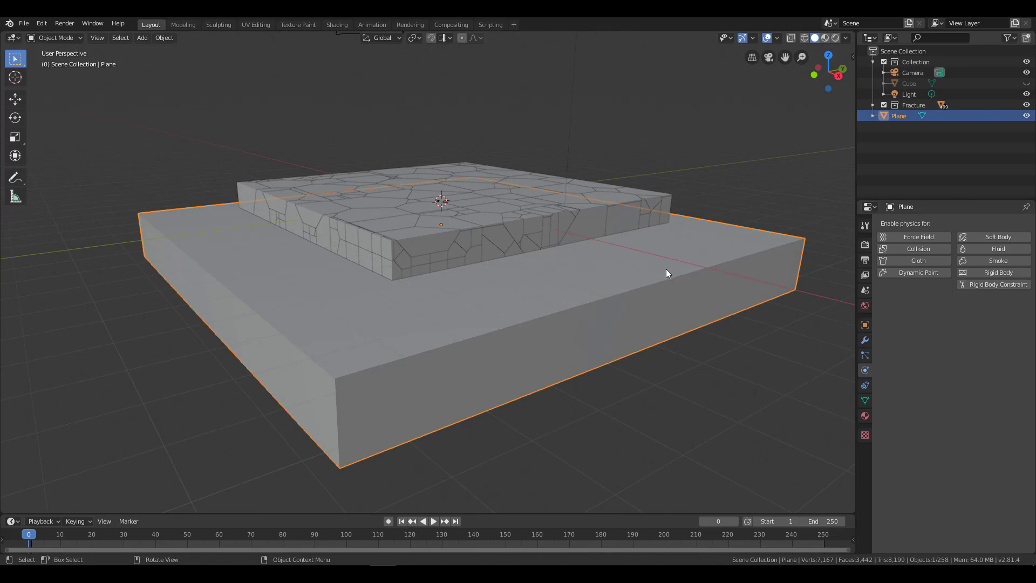
pyautogui.click(1000, 272)
pyautogui.click(970, 317)
pyautogui.click(966, 343)
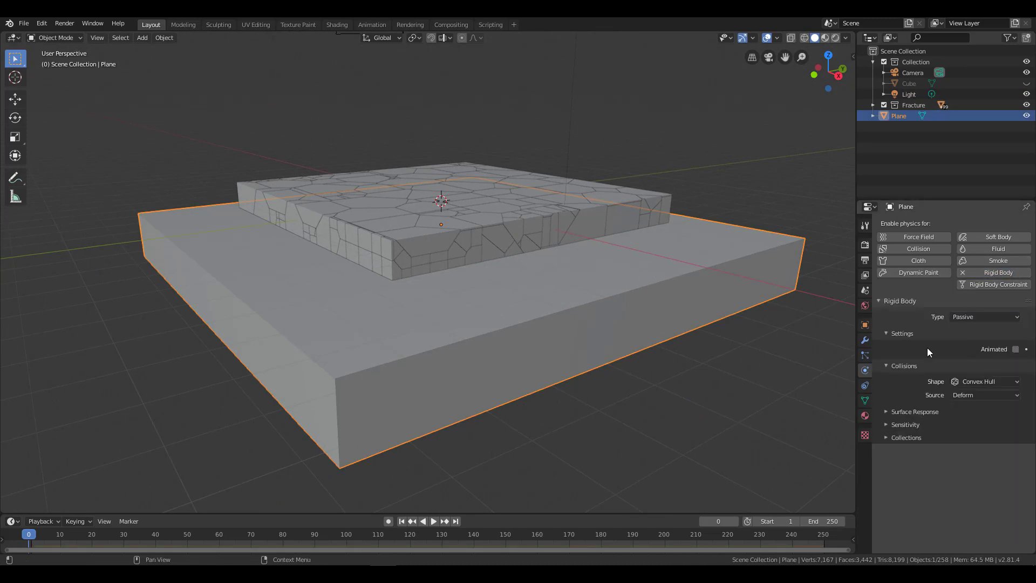
pyautogui.scroll(-2, 577, 335)
pyautogui.click(528, 347)
# Play the fracture simulation, enlarging the timeline, and replay it from the start frame.
pyautogui.press('space')
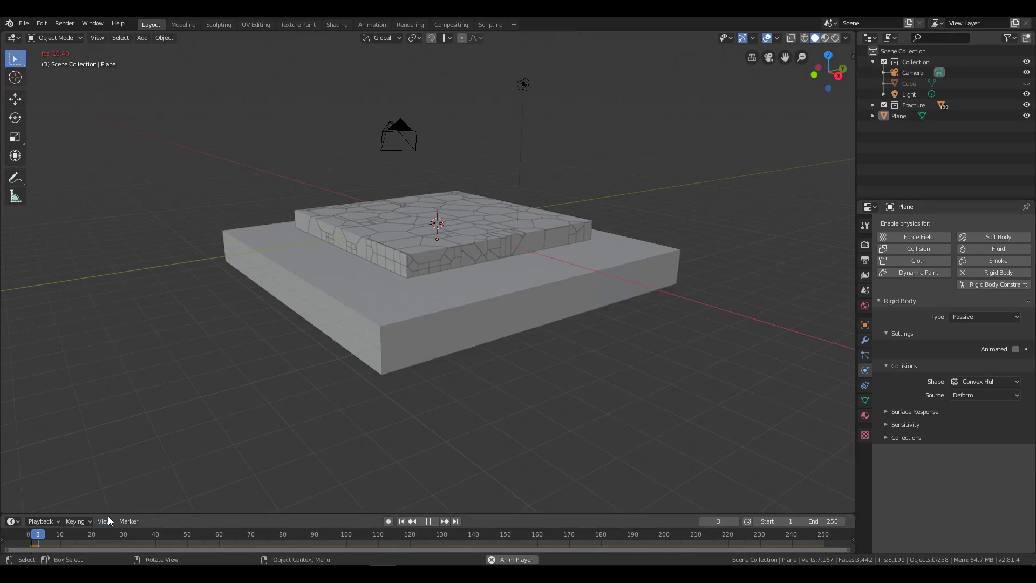
pyautogui.scroll(4, 524, 347)
pyautogui.scroll(-2, 523, 348)
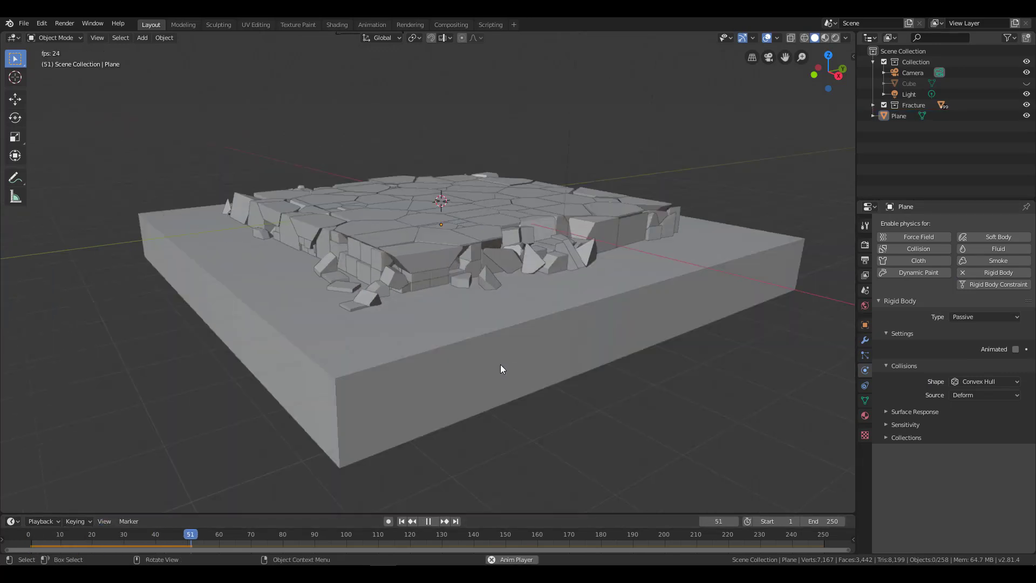
pyautogui.moveTo(490, 513); pyautogui.dragTo(490, 473)
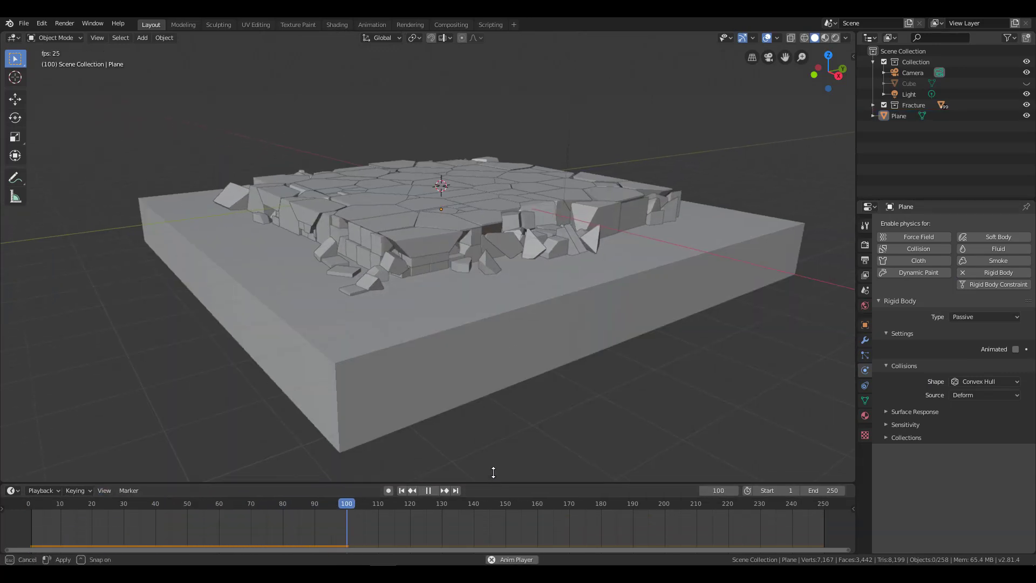
pyautogui.press('Escape')
pyautogui.scroll(-3, 619, 193)
pyautogui.scroll(-2, 625, 179)
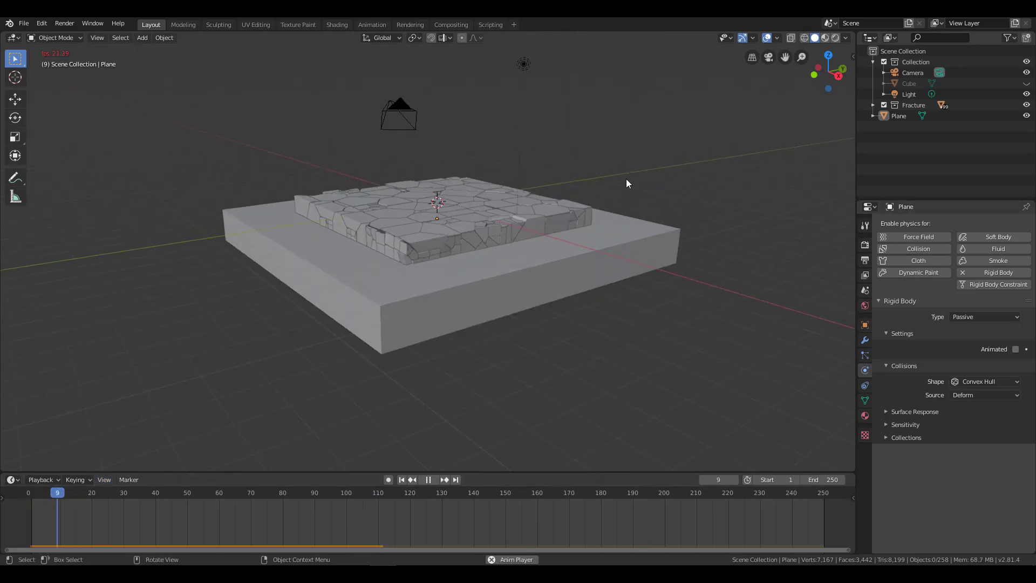
pyautogui.moveTo(626, 179)
pyautogui.mouseDown(button='middle')
pyautogui.moveTo(500, 260)
pyautogui.moveTo(472, 263)
pyautogui.moveTo(472, 384)
pyautogui.moveTo(400, 346)
pyautogui.moveTo(318, 345)
pyautogui.moveTo(507, 315)
pyautogui.moveTo(444, 312)
pyautogui.moveTo(457, 287)
pyautogui.moveTo(365, 409)
pyautogui.mouseUp(button='middle')
pyautogui.press('space')
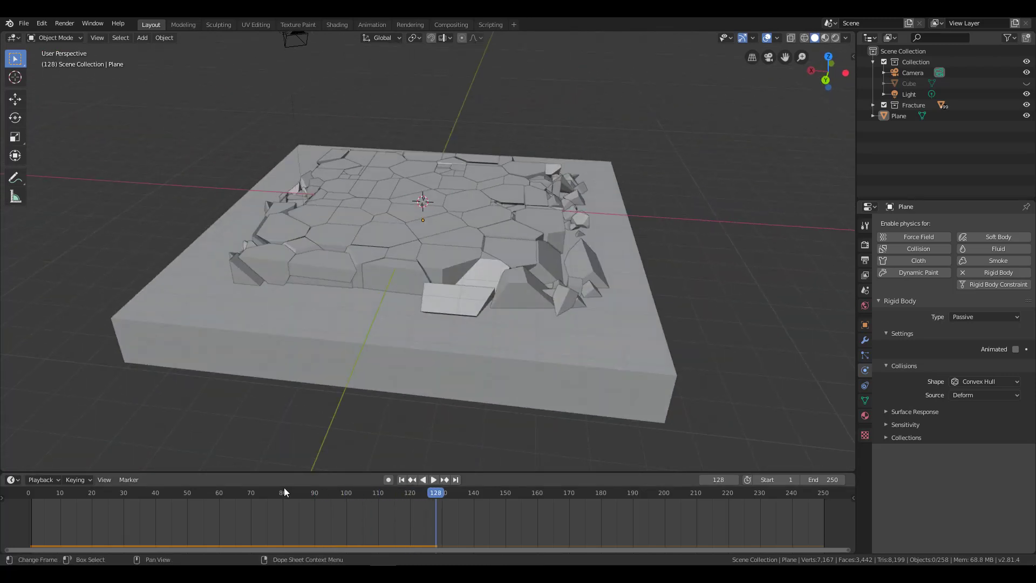
pyautogui.hotkey('shift', 'Left')
pyautogui.press('space')
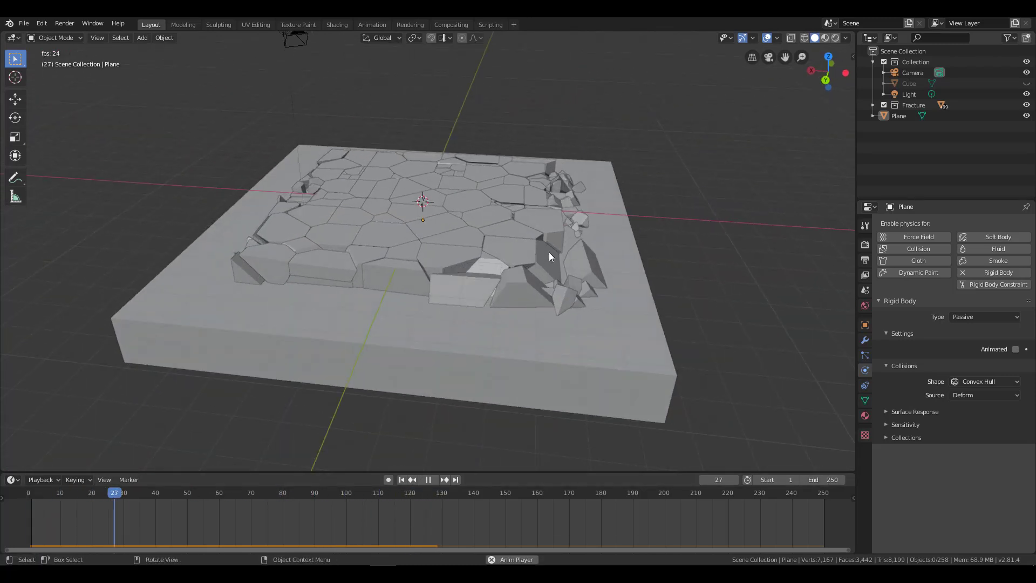
pyautogui.moveTo(549, 252); pyautogui.dragTo(529, 281, button='middle')
pyautogui.press('space')
pyautogui.hotkey('shift', 'Left')
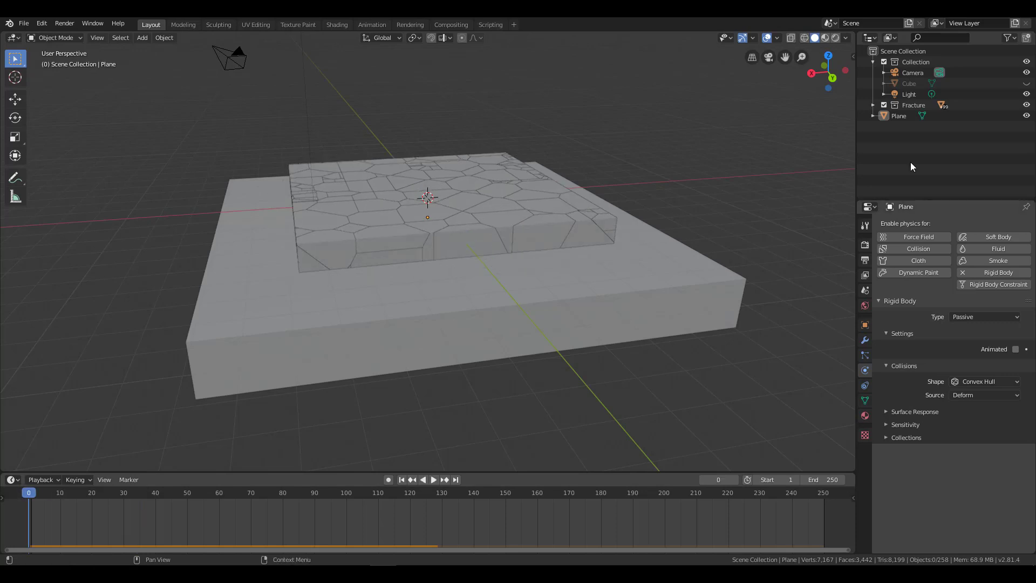
# Add a UV sphere and view it from the front orthographic view.
pyautogui.moveTo(474, 157); pyautogui.dragTo(471, 202, button='middle')
pyautogui.scroll(2, 470, 202)
pyautogui.hotkey('shift', 'a')
pyautogui.moveTo(442, 202)
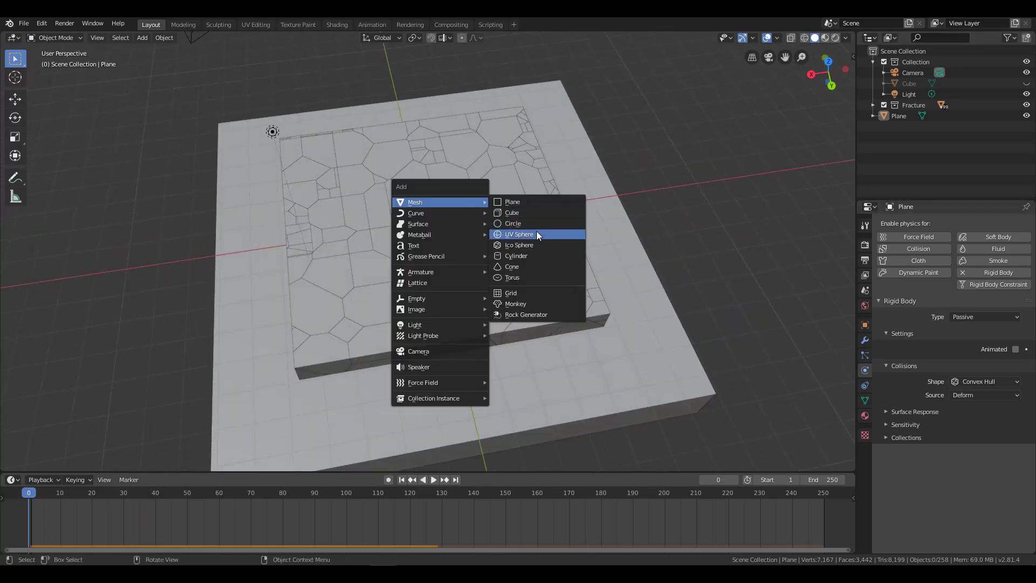
pyautogui.click(536, 231)
pyautogui.press('KP_1')
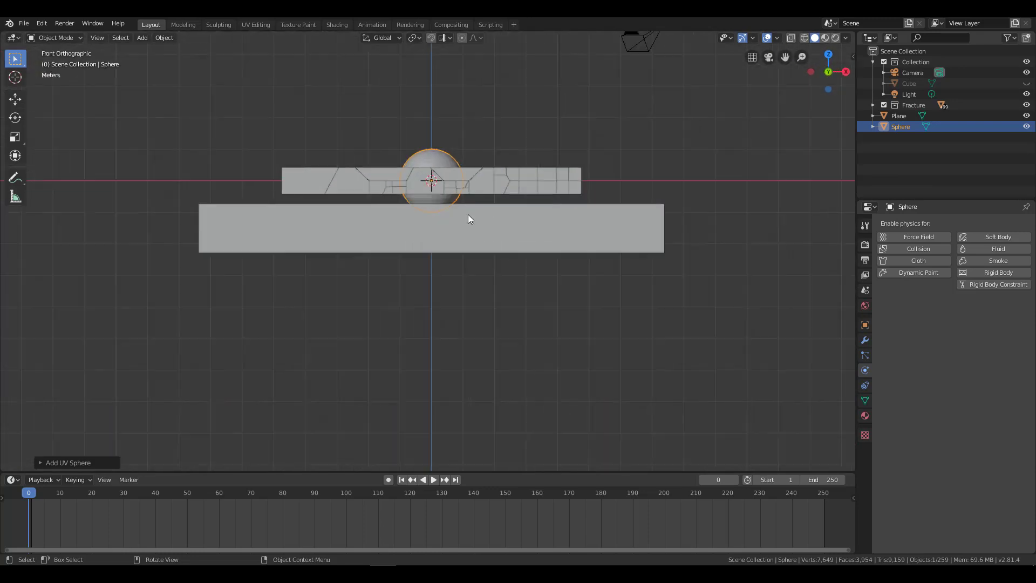
# Place the sphere above the slab and key its location at frame 0.
pyautogui.press('g')
pyautogui.click(463, 156)
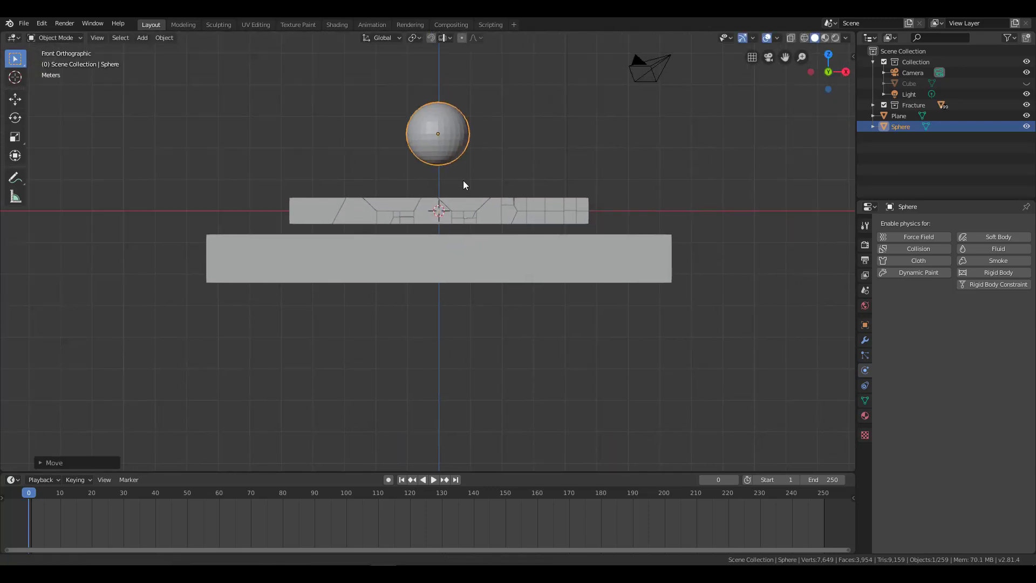
pyautogui.keyDown('shift'); pyautogui.moveTo(453, 145); pyautogui.dragTo(464, 181, button='middle'); pyautogui.keyUp('shift')
pyautogui.press('i')
pyautogui.click(464, 182)
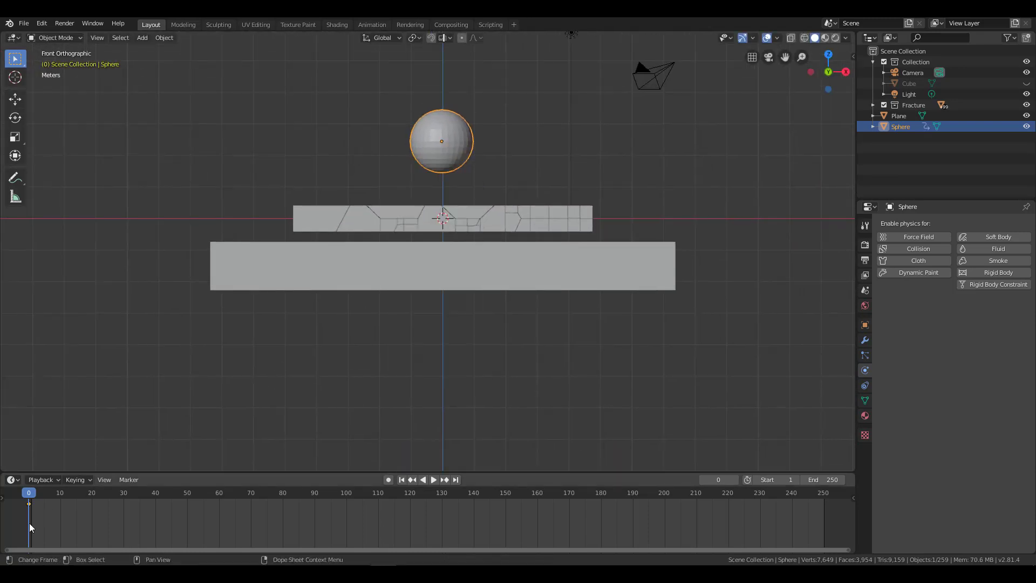
pyautogui.press('space')
pyautogui.press('space')
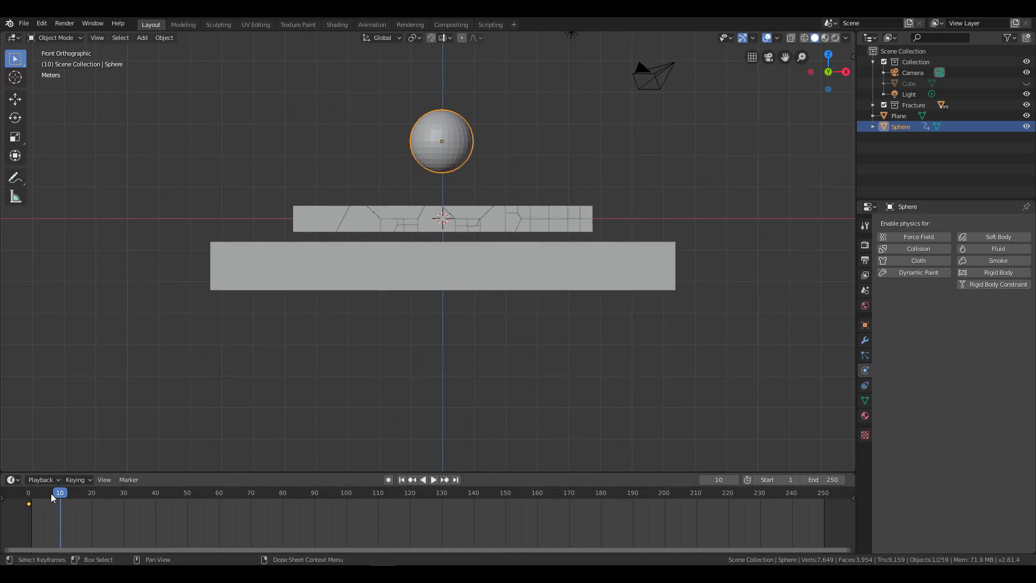
pyautogui.press('Escape')
# Drop the sphere into the fractured slab and key that position at frame 5.
pyautogui.press('g')
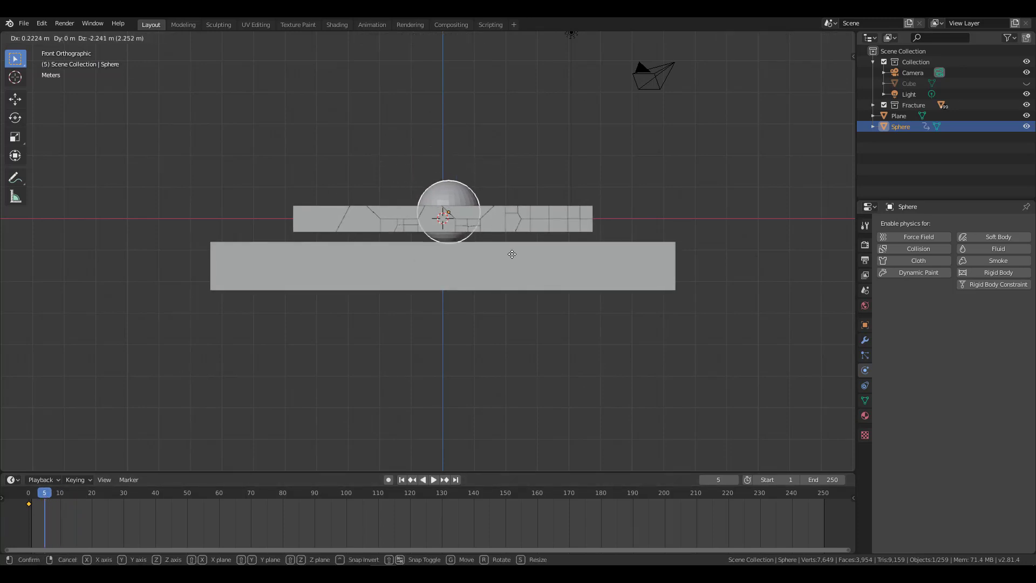
pyautogui.click(510, 252)
pyautogui.press('i')
pyautogui.click(510, 252)
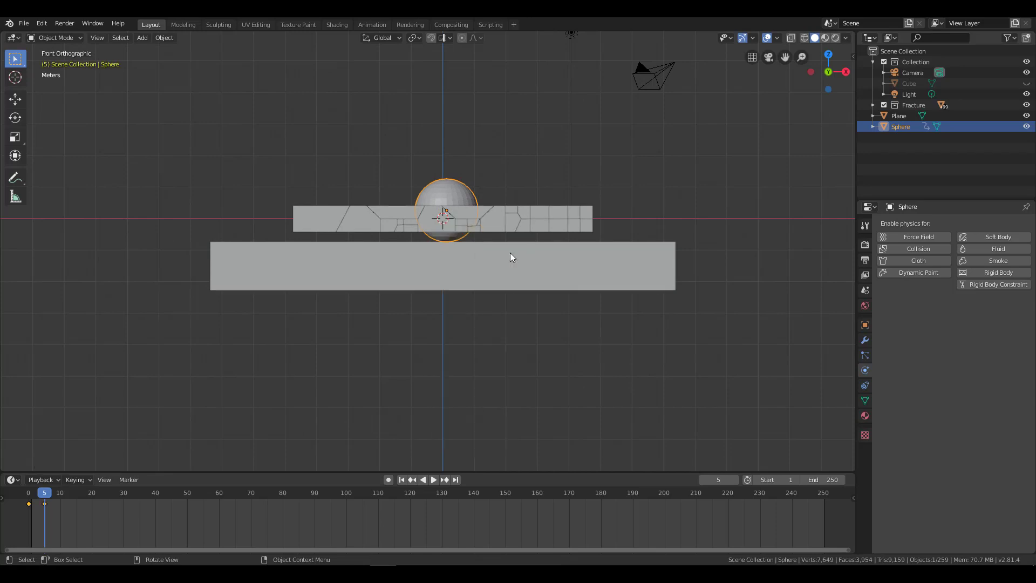
pyautogui.click(30, 499)
pyautogui.press('space')
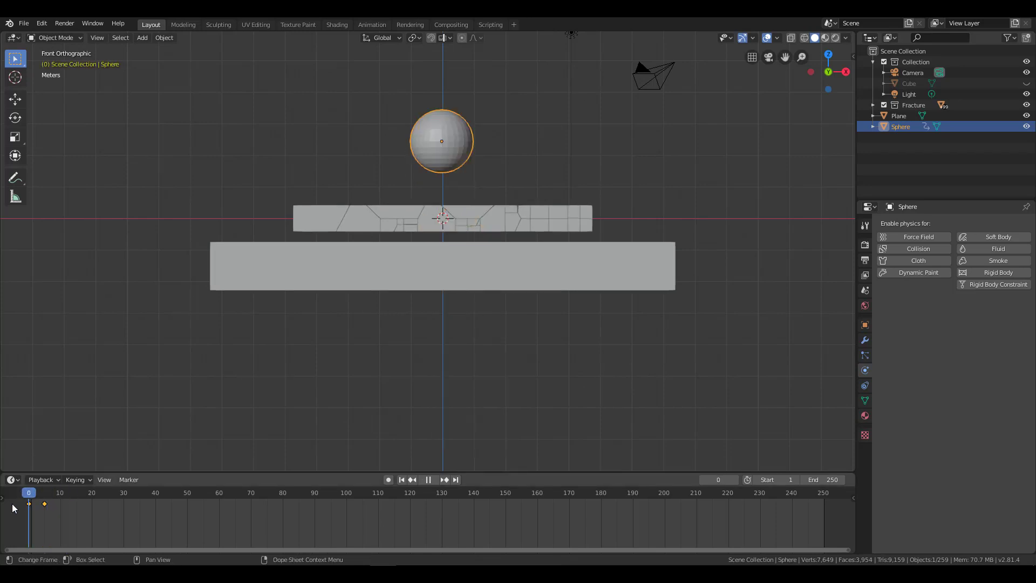
pyautogui.press('space')
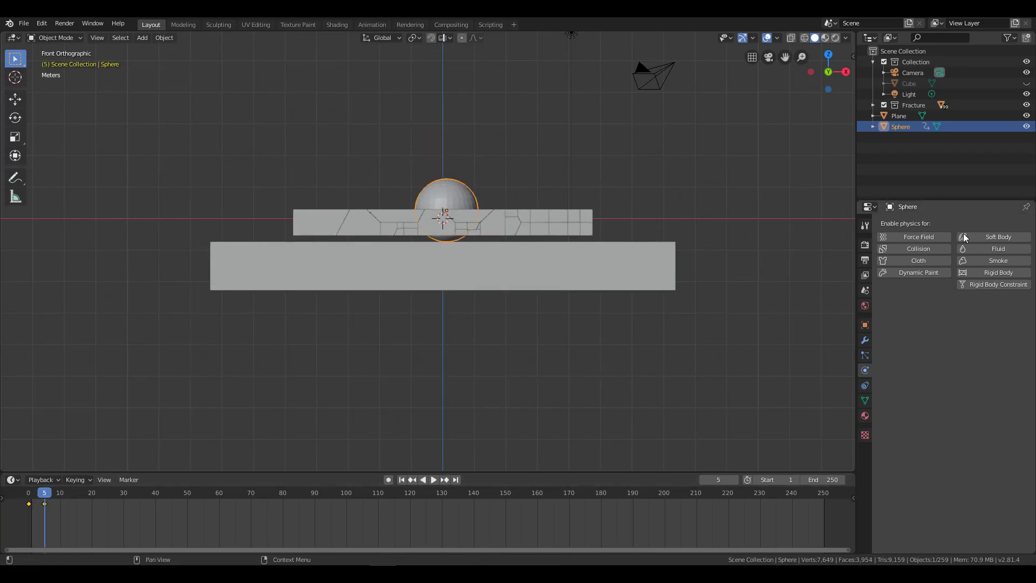
# Enlarge the sphere at frame 5 and key its location and rotation.
pyautogui.press('s')
pyautogui.click(713, 234)
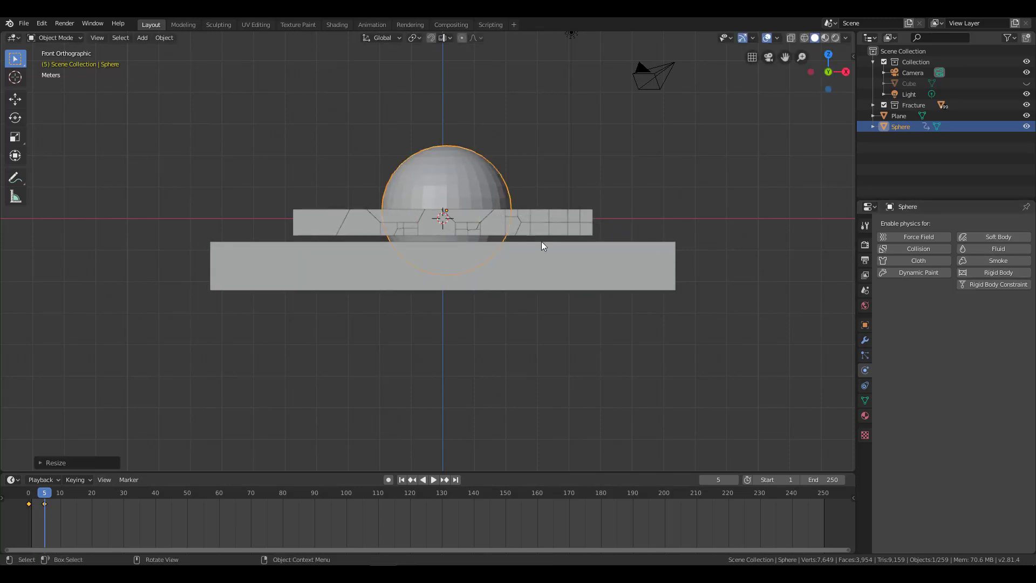
pyautogui.press('i')
pyautogui.click(539, 276)
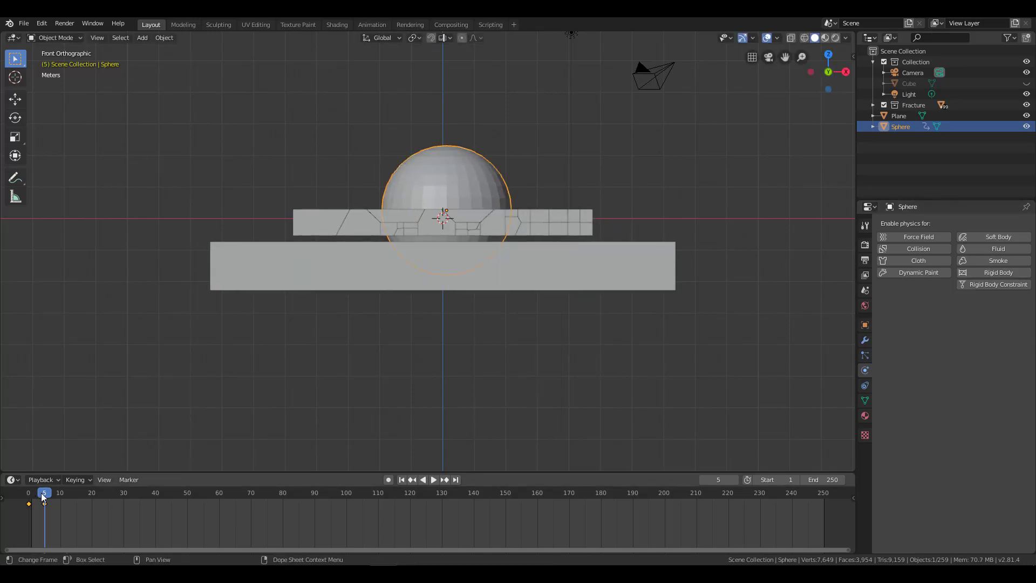
pyautogui.click(23, 498)
pyautogui.press('space')
# Shrink the sphere at frame 0, key its scale, and replay the growing drop.
pyautogui.press('space')
pyautogui.press('s')
pyautogui.click(446, 158)
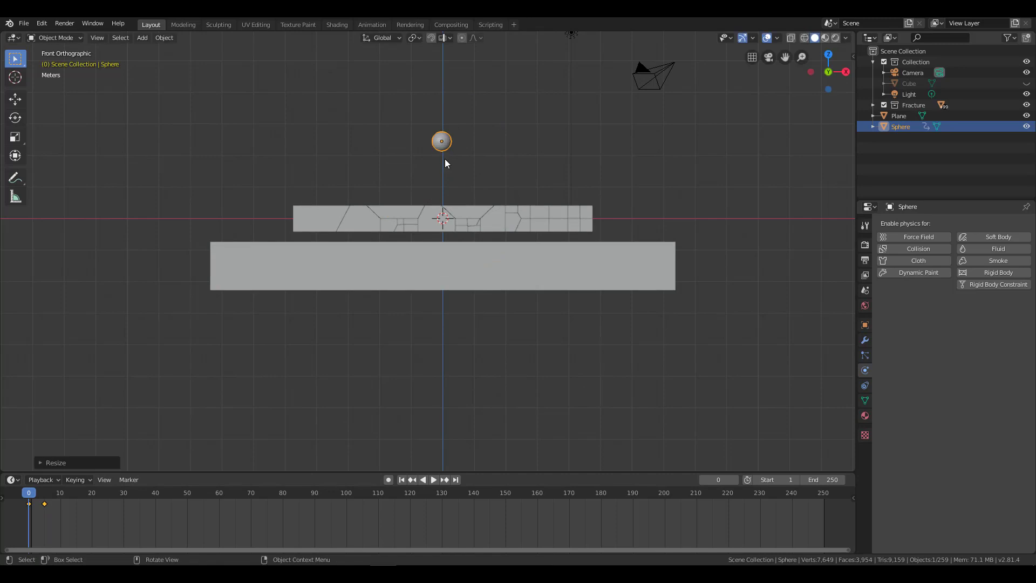
pyautogui.press('i')
pyautogui.click(446, 162)
pyautogui.click(29, 503)
pyautogui.press('space')
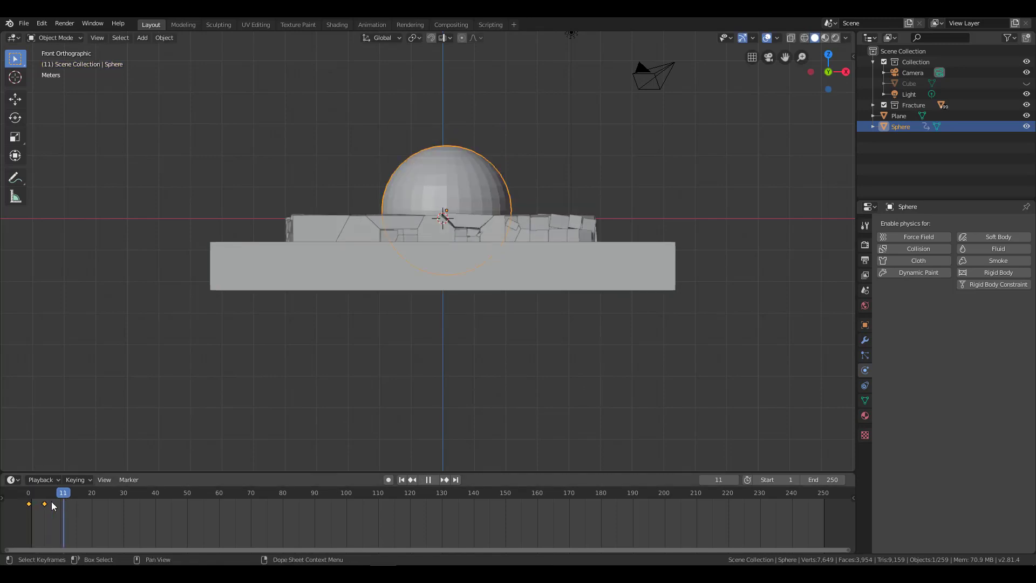
pyautogui.press('space')
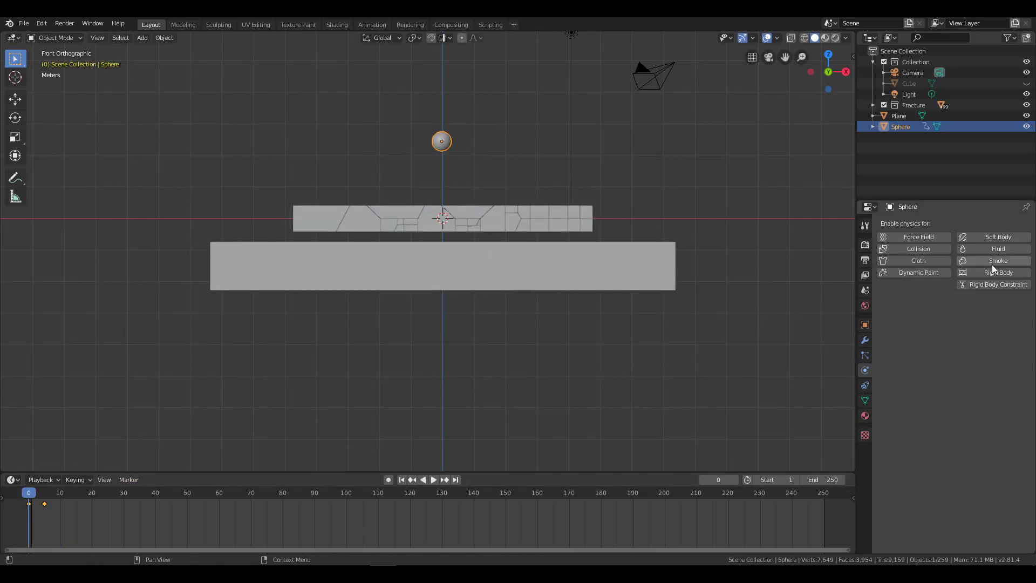
# Enable rigid body physics on the sphere and play the simulation.
pyautogui.click(1002, 272)
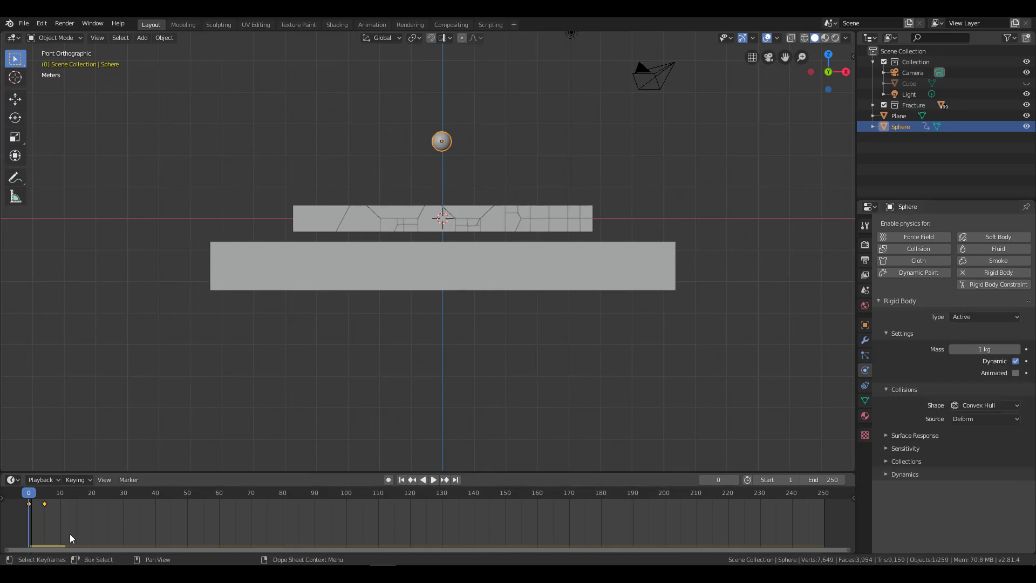
pyautogui.moveTo(409, 258)
pyautogui.mouseDown(button='middle')
pyautogui.moveTo(404, 281)
pyautogui.moveTo(312, 365)
pyautogui.moveTo(355, 339)
pyautogui.mouseUp(button='middle')
pyautogui.press('space')
pyautogui.press('space')
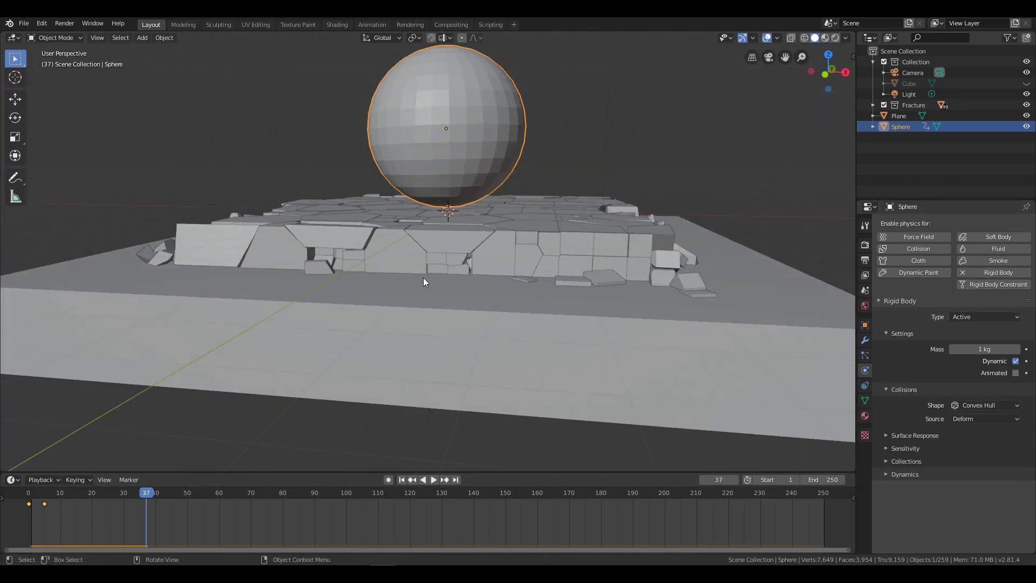
pyautogui.press('KP_1')
# At frame 5, lower the sphere onto the slab and set its rigid body type to Passive.
pyautogui.moveTo(35, 496); pyautogui.dragTo(46, 501)
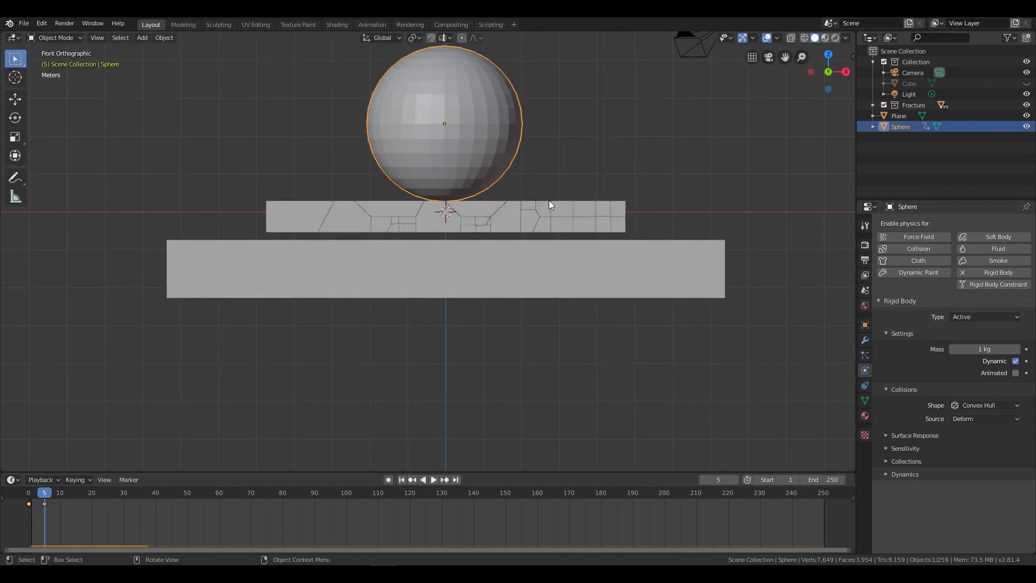
pyautogui.scroll(-1, 512, 132)
pyautogui.press('g')
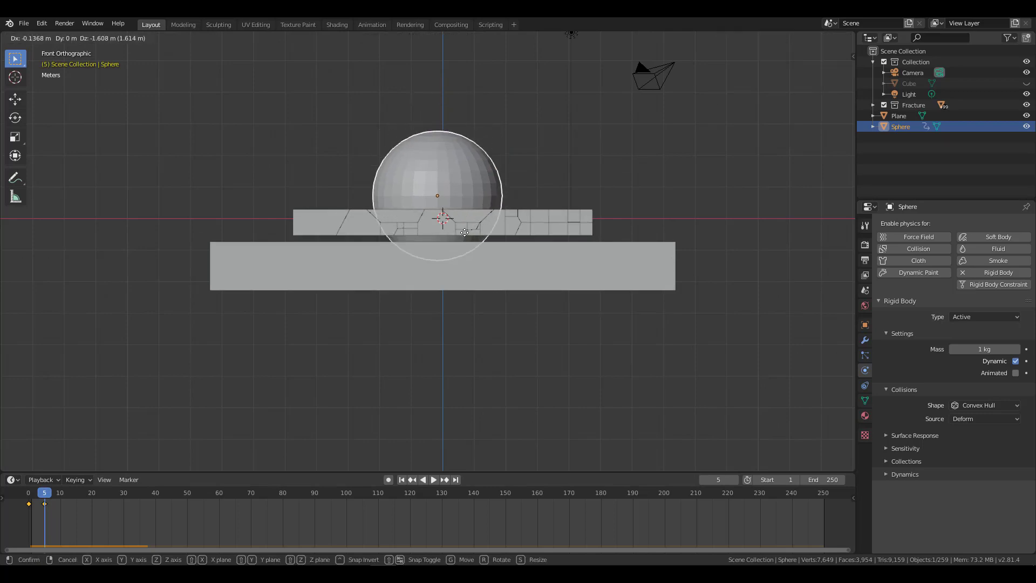
pyautogui.press('Escape')
pyautogui.press('g')
pyautogui.click(486, 222)
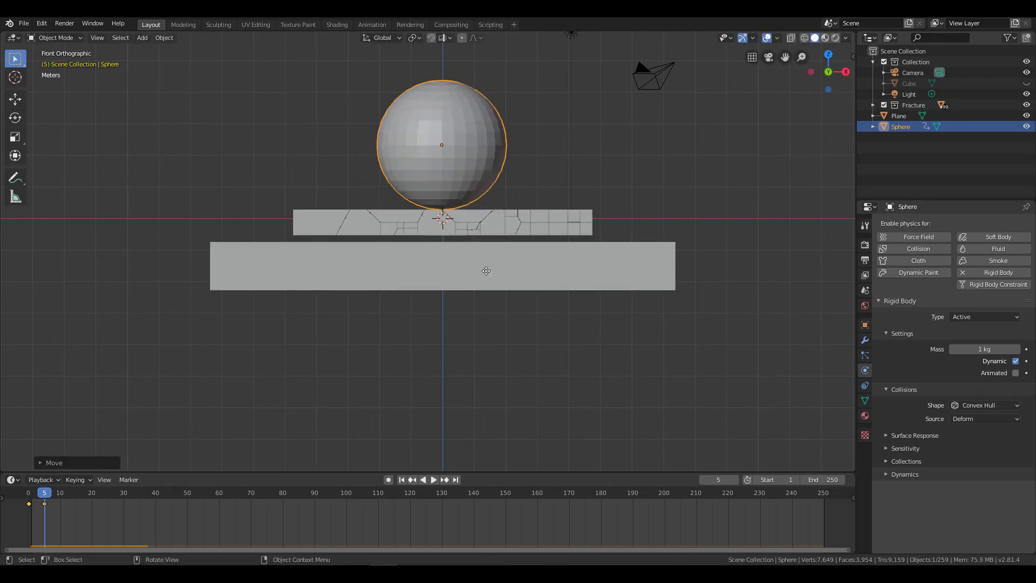
pyautogui.moveTo(44, 494)
pyautogui.mouseDown()
pyautogui.moveTo(73, 494)
pyautogui.moveTo(29, 495)
pyautogui.mouseUp()
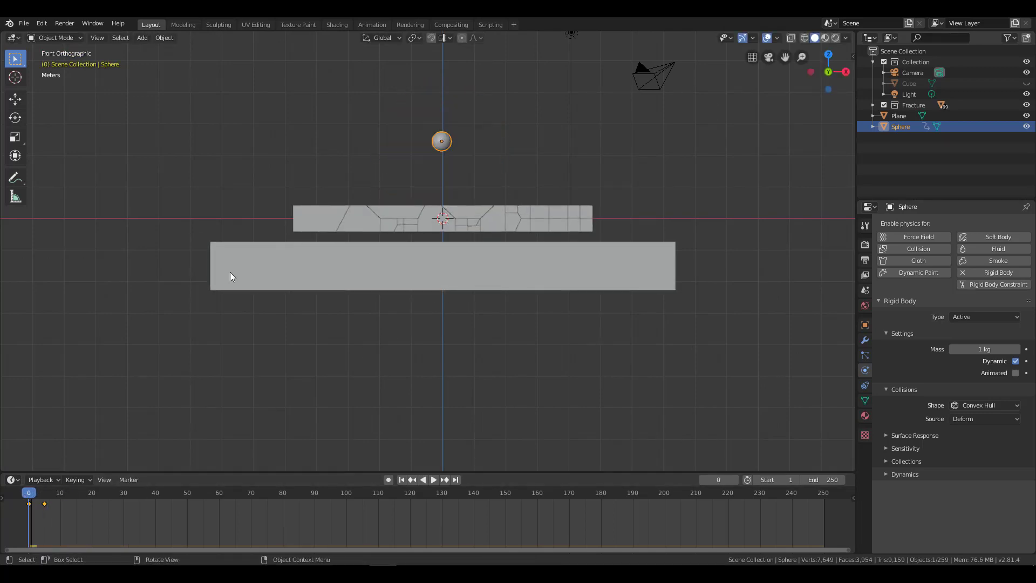
pyautogui.click(979, 317)
# Make the sphere a passive rigid body and replay the simulation from the first frame.
pyautogui.click(980, 342)
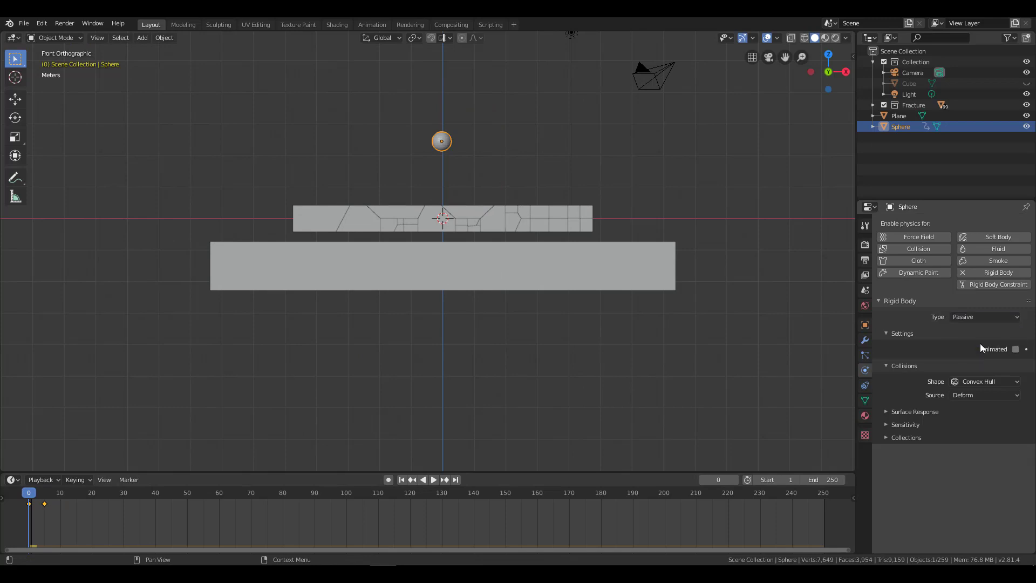
pyautogui.press('space')
pyautogui.moveTo(481, 216); pyautogui.dragTo(515, 225, button='middle')
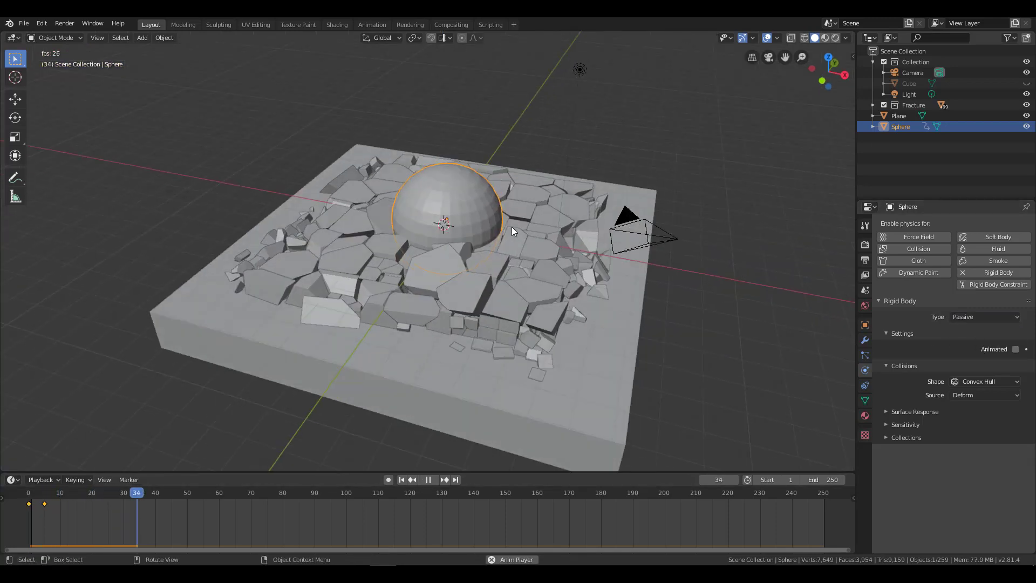
pyautogui.press('space')
pyautogui.hotkey('shift', 'Left')
pyautogui.press('space')
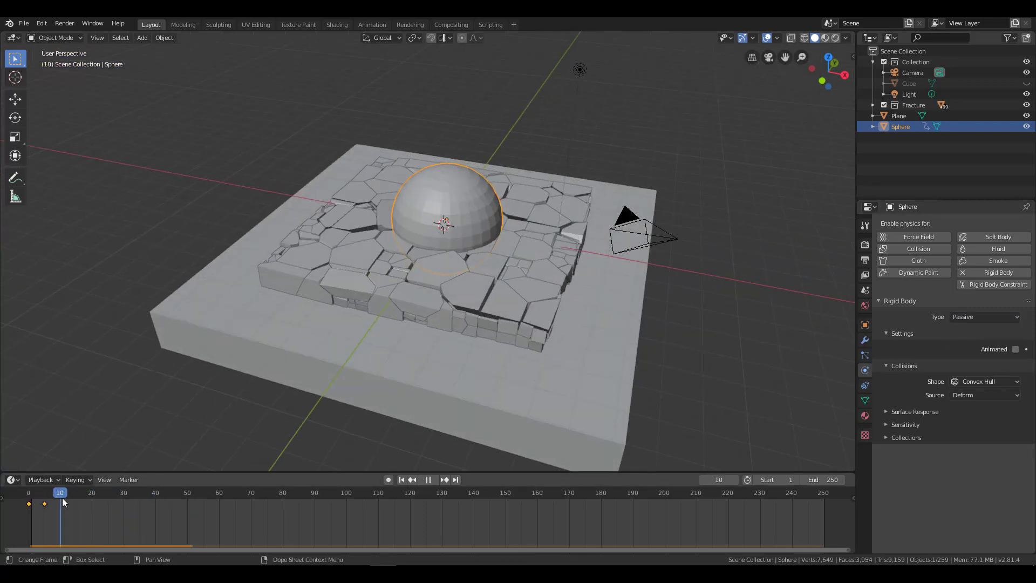
pyautogui.press('Escape')
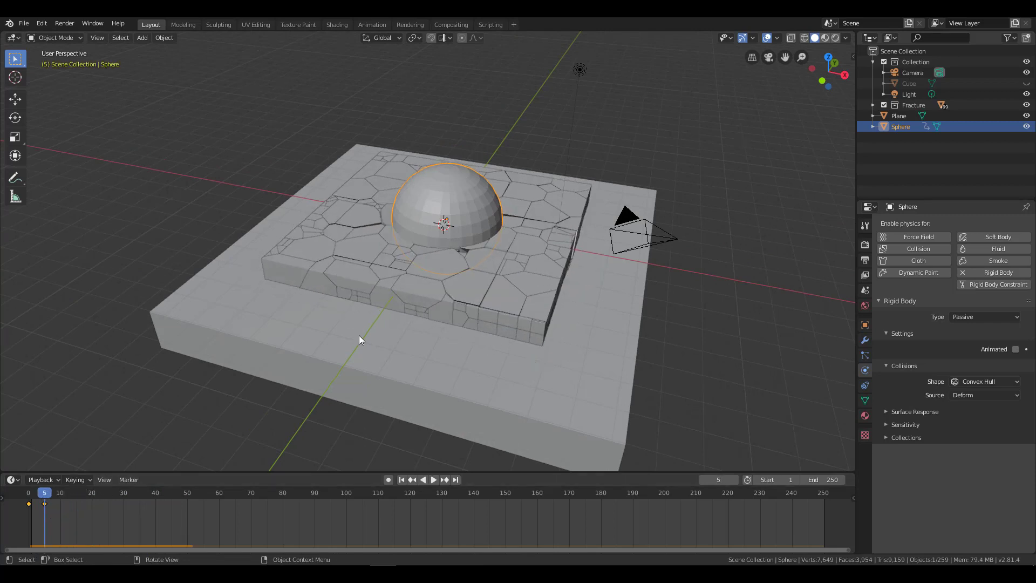
# At frame 10, scale the sphere up hugely and keyframe its scaling.
pyautogui.moveTo(35, 505); pyautogui.dragTo(63, 496)
pyautogui.press('space')
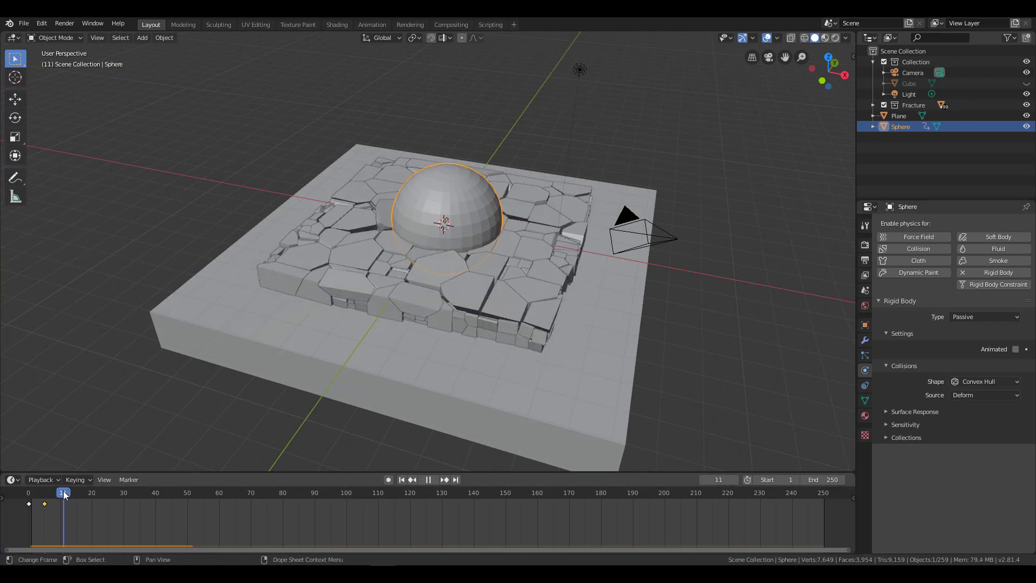
pyautogui.press('space')
pyautogui.press('s')
pyautogui.click(789, 341)
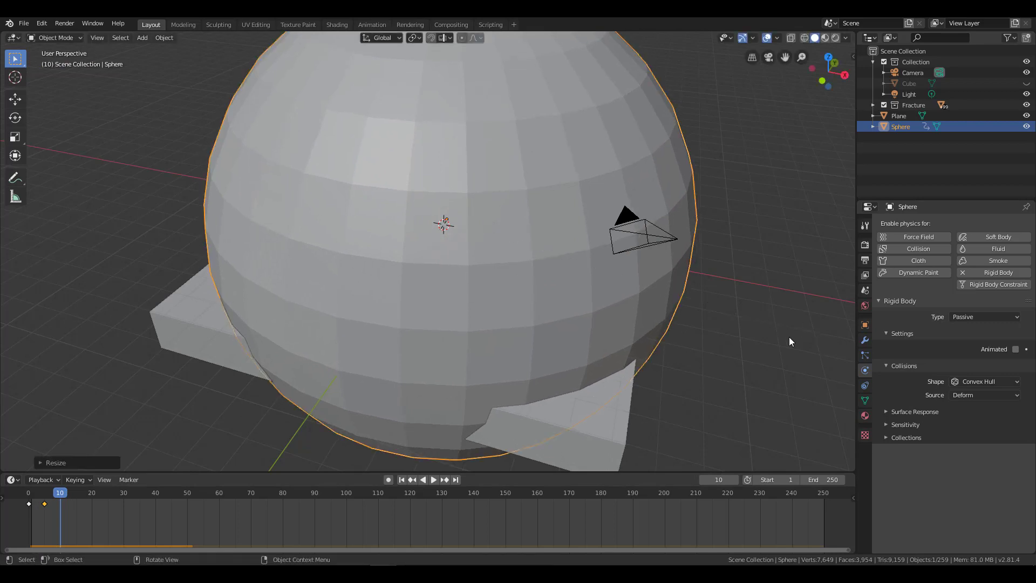
pyautogui.press('i')
pyautogui.click(743, 327)
# Replay from the start to watch the swelling sphere blast the slab apart.
pyautogui.click(26, 494)
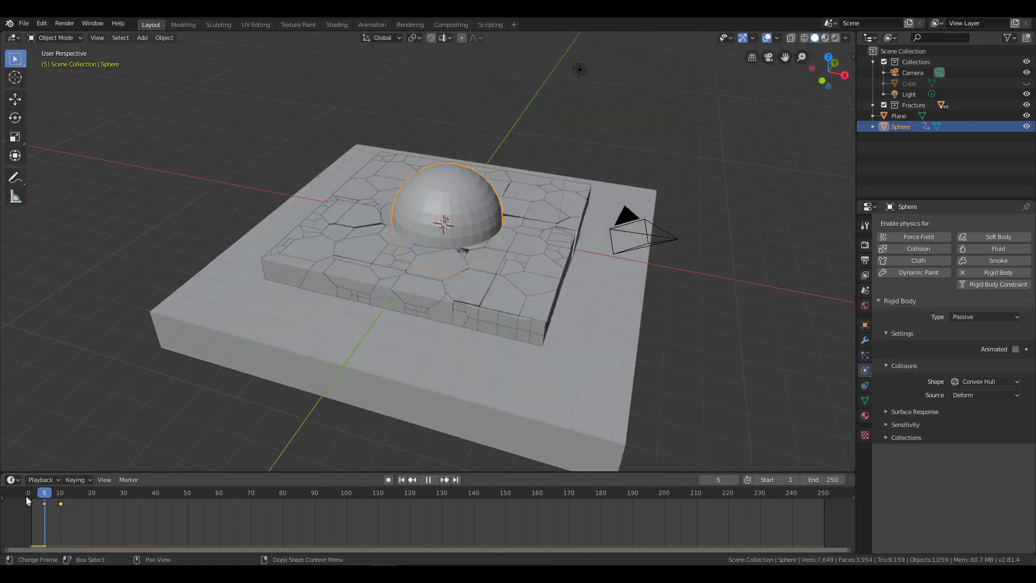
pyautogui.press('space')
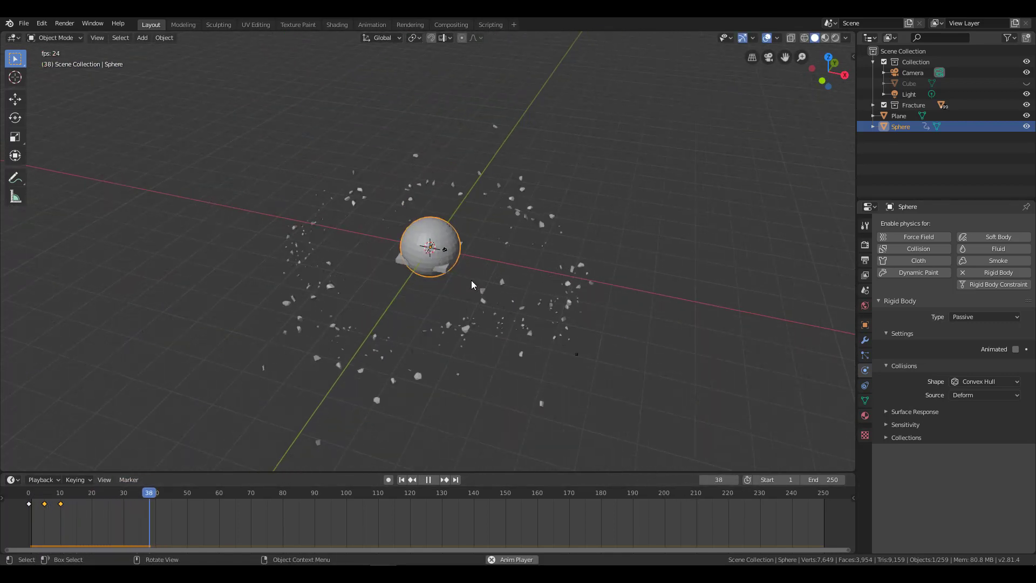
pyautogui.press('space')
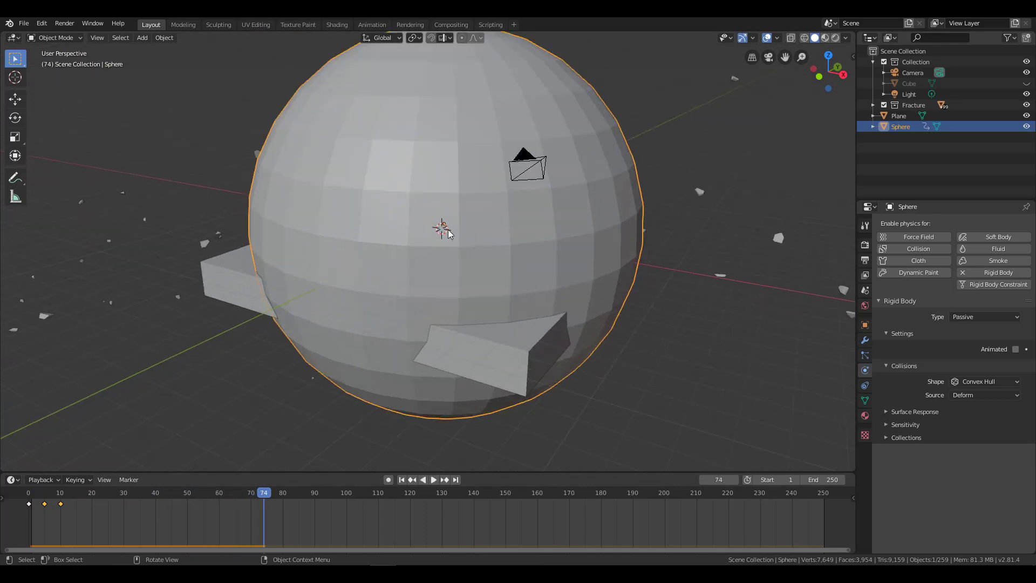
pyautogui.click(26, 502)
pyautogui.press('space')
pyautogui.scroll(3, 431, 174)
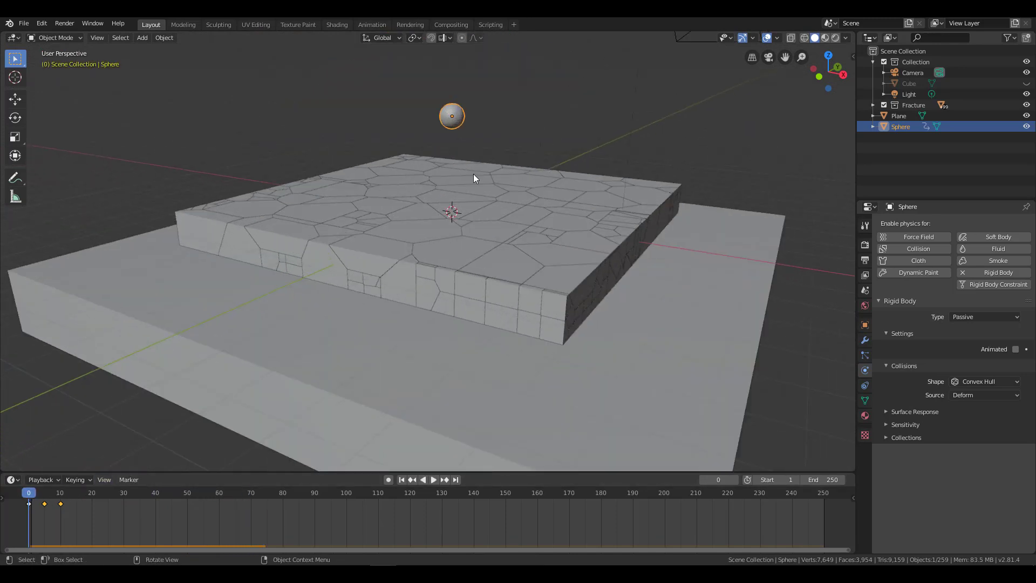
pyautogui.moveTo(474, 174); pyautogui.dragTo(475, 206, button='middle')
# Hide the sphere from the viewport and widen the Outliner and Properties area.
pyautogui.click(1026, 126)
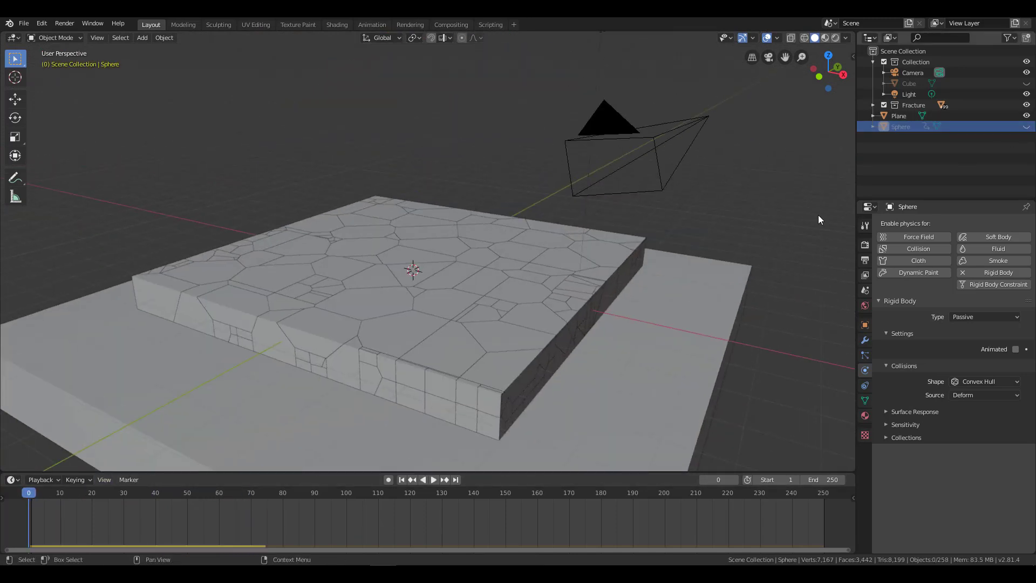
pyautogui.moveTo(819, 220)
pyautogui.mouseDown(button='middle')
pyautogui.moveTo(452, 278)
pyautogui.moveTo(400, 301)
pyautogui.mouseUp(button='middle')
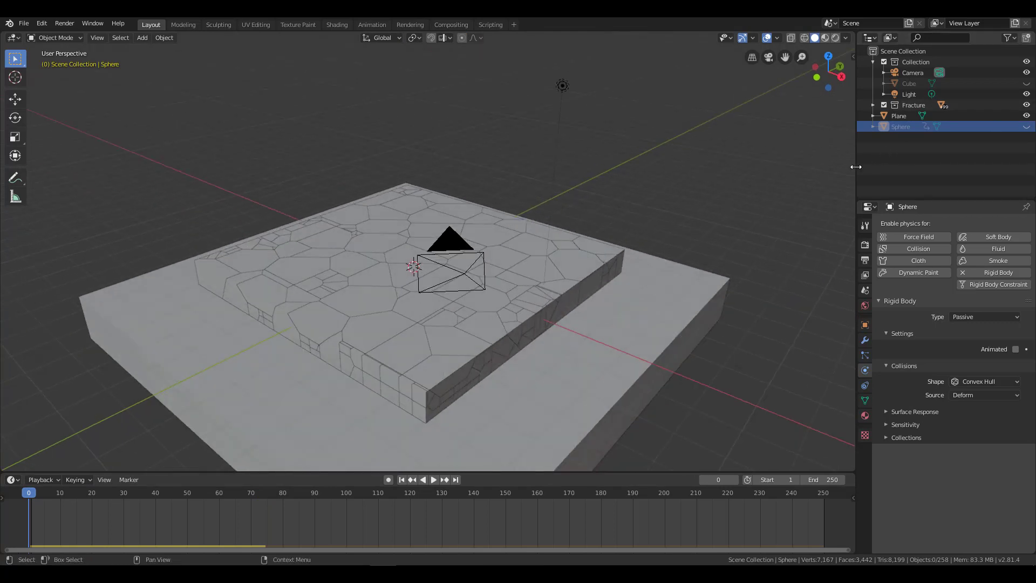
pyautogui.moveTo(855, 167); pyautogui.dragTo(786, 167)
pyautogui.click(1006, 37)
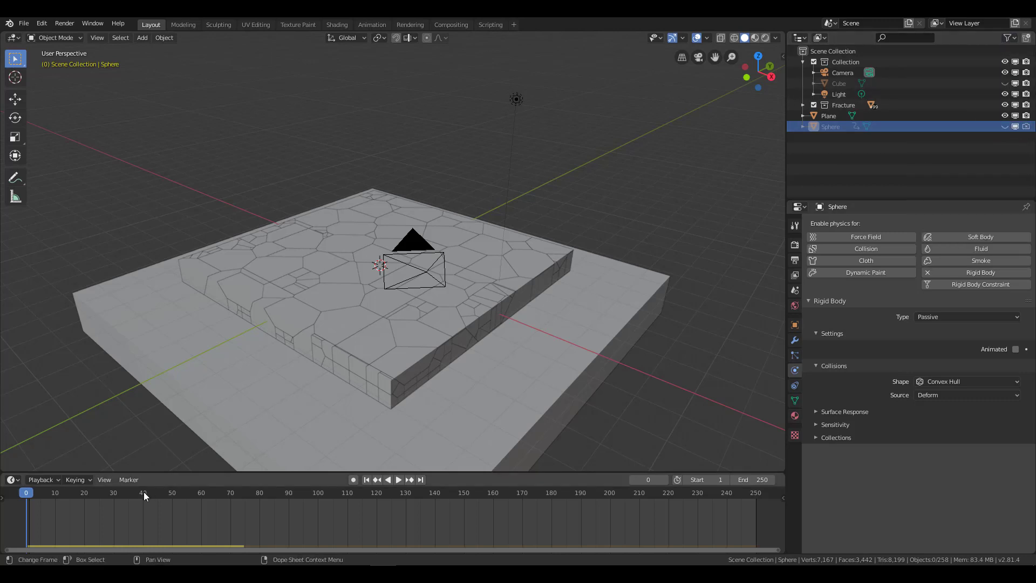
# Play the rigid body simulation and orbit around the slab fragments flying outward.
pyautogui.press('space')
pyautogui.scroll(-5, 407, 272)
pyautogui.scroll(-3, 410, 275)
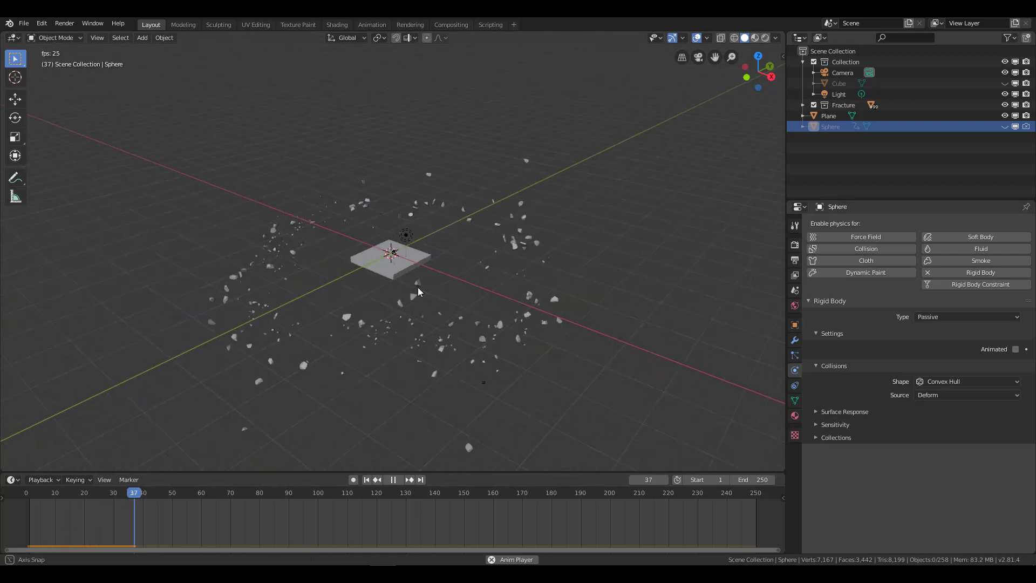
pyautogui.moveTo(417, 287)
pyautogui.mouseDown(button='middle')
pyautogui.moveTo(448, 287)
pyautogui.moveTo(348, 335)
pyautogui.mouseUp(button='middle')
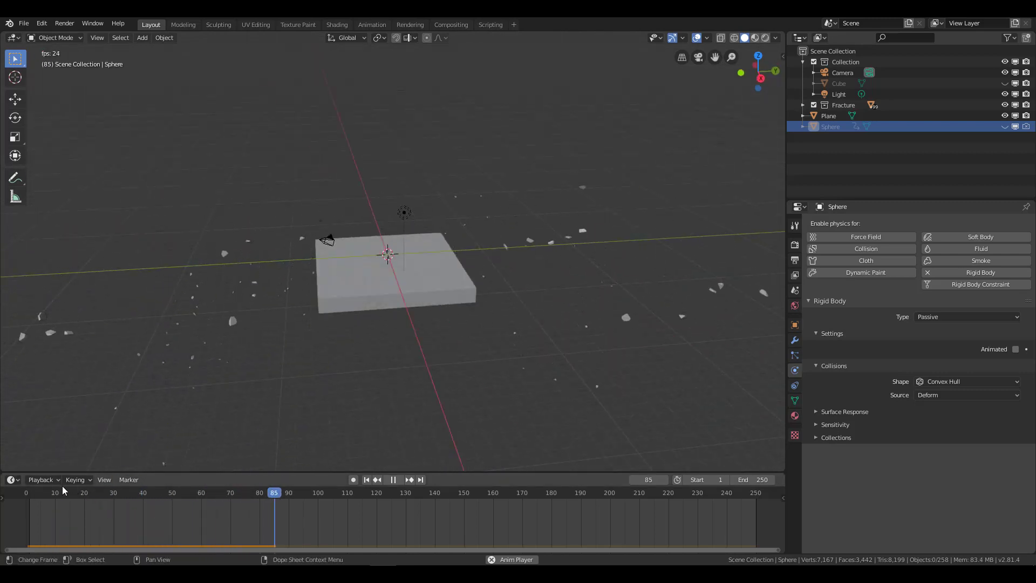
pyautogui.click(17, 492)
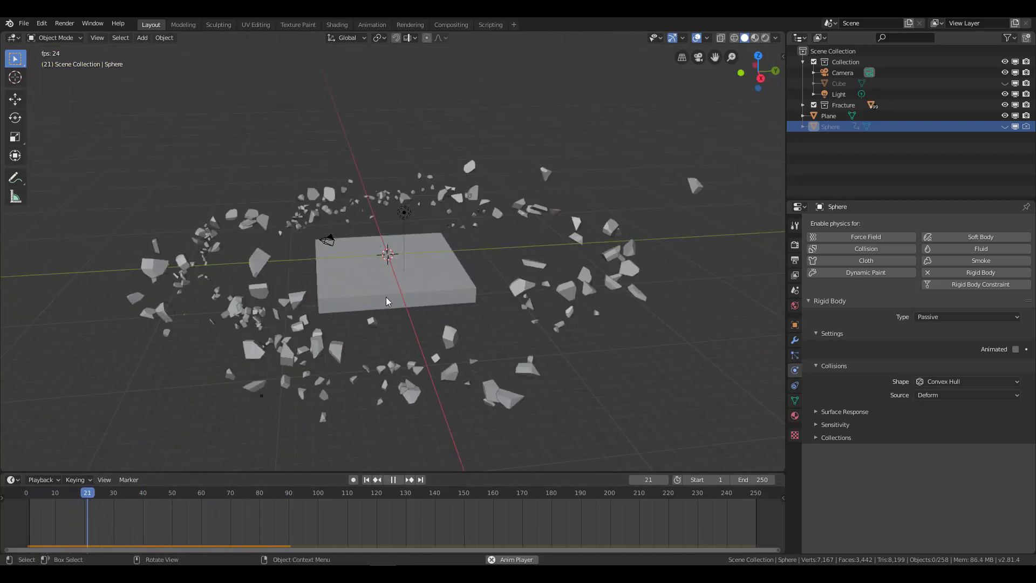
pyautogui.press('space')
pyautogui.moveTo(397, 302)
pyautogui.mouseDown(button='middle')
pyautogui.moveTo(545, 272)
pyautogui.moveTo(468, 250)
pyautogui.moveTo(402, 208)
pyautogui.moveTo(190, 249)
pyautogui.moveTo(122, 318)
pyautogui.moveTo(299, 321)
pyautogui.mouseUp(button='middle')
pyautogui.scroll(2, 393, 309)
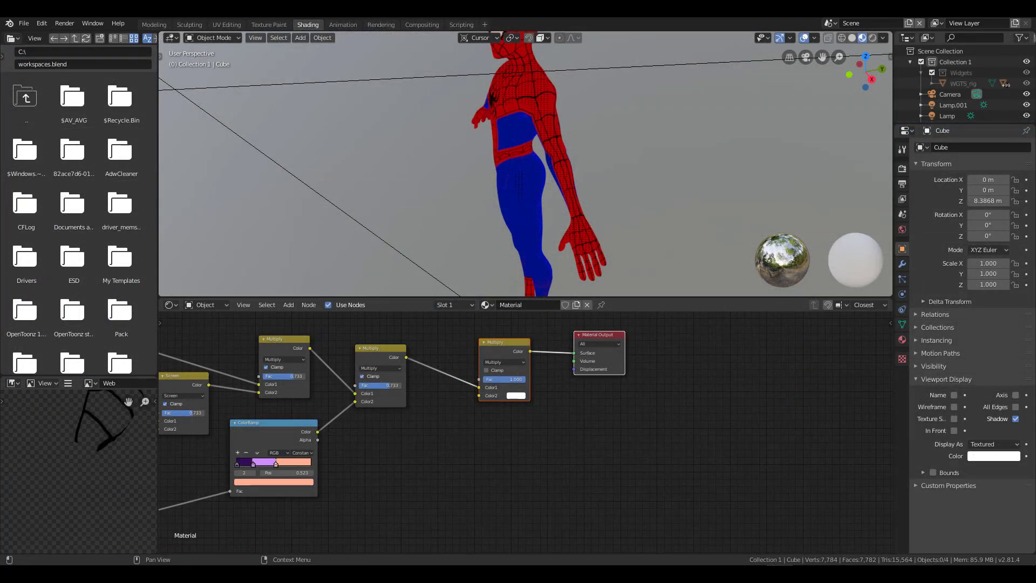
# Pan the Spider-Man material node graph and orbit around the character.
pyautogui.moveTo(638, 419); pyautogui.dragTo(736, 430, button='middle')
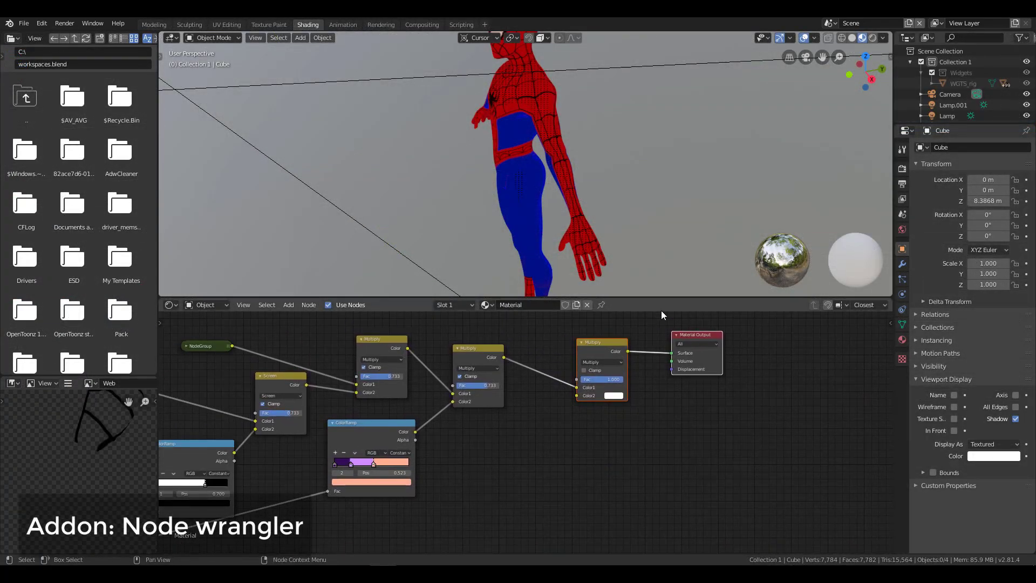
pyautogui.moveTo(661, 297); pyautogui.dragTo(662, 261)
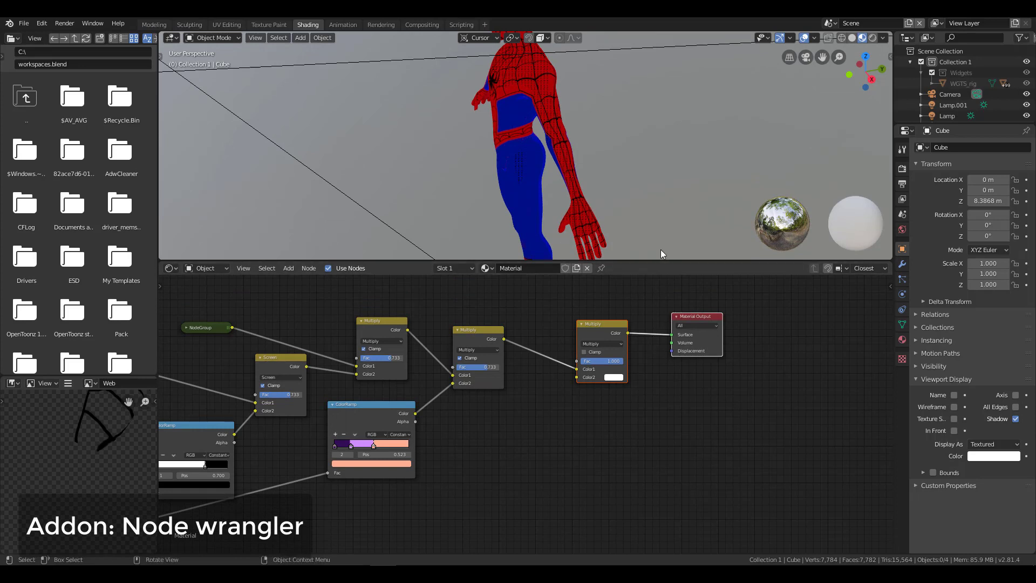
pyautogui.scroll(-4, 660, 250)
pyautogui.moveTo(641, 239)
pyautogui.mouseDown(button='middle')
pyautogui.moveTo(682, 210)
pyautogui.moveTo(653, 162)
pyautogui.moveTo(566, 253)
pyautogui.mouseUp(button='middle')
pyautogui.scroll(5, 630, 173)
pyautogui.scroll(-3, 616, 207)
pyautogui.moveTo(583, 435); pyautogui.dragTo(614, 442, button='middle')
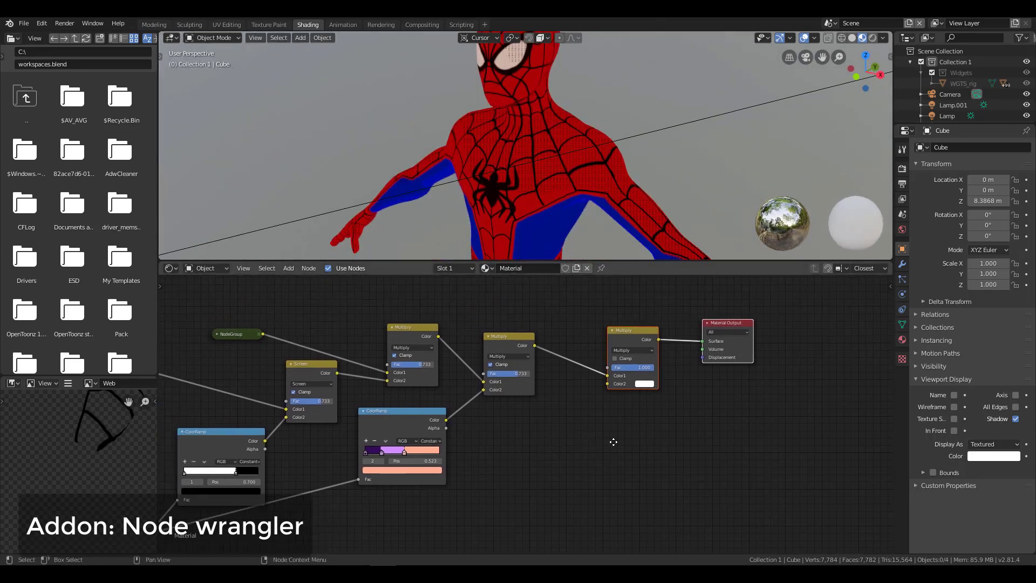
# Shift the final Multiply, Material Output and middle Multiply nodes to tidy the graph.
pyautogui.moveTo(700, 464); pyautogui.dragTo(582, 444, button='middle')
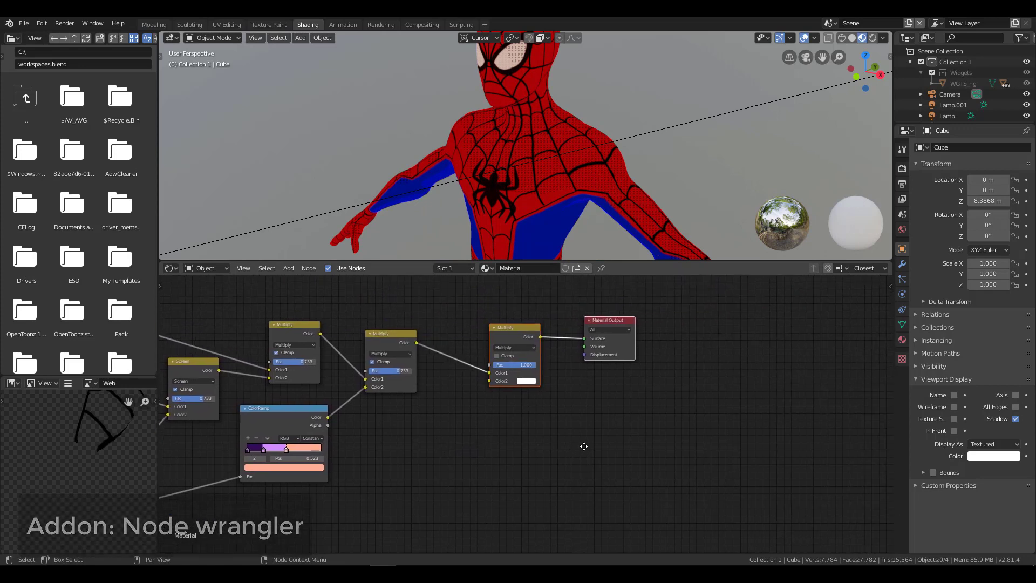
pyautogui.scroll(2, 582, 444)
pyautogui.moveTo(655, 307); pyautogui.dragTo(706, 294)
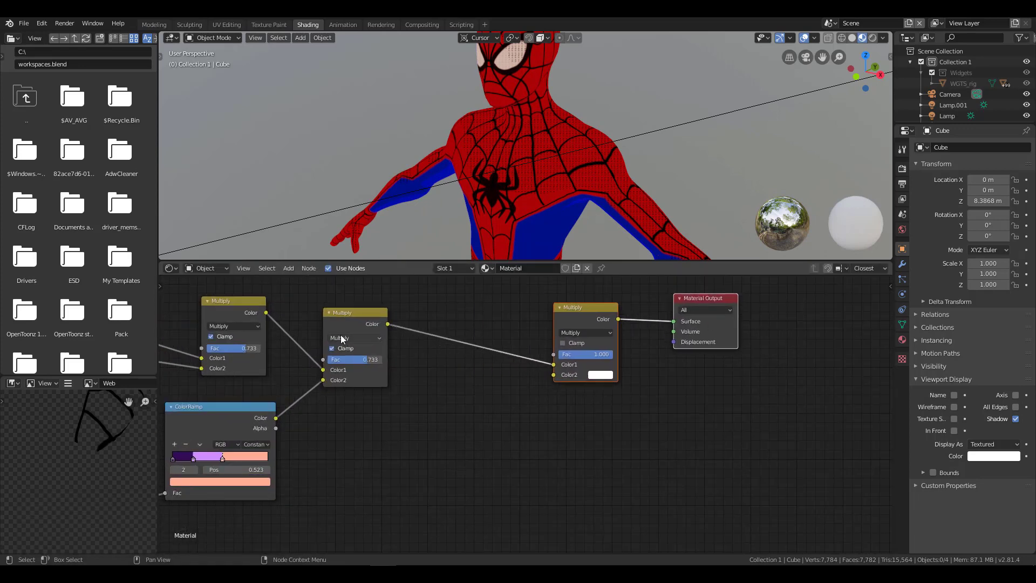
pyautogui.moveTo(352, 320); pyautogui.dragTo(371, 345)
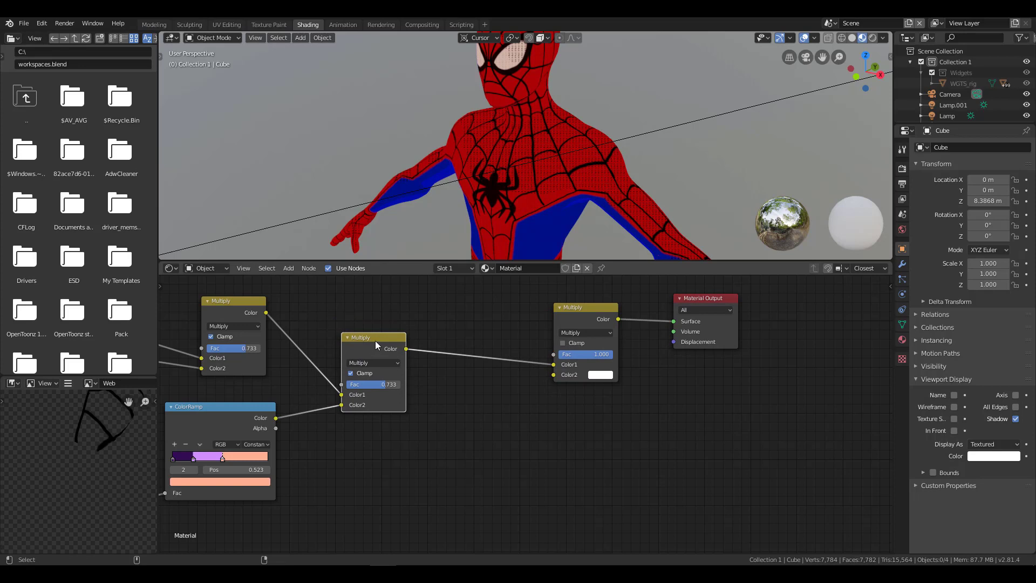
pyautogui.moveTo(395, 421); pyautogui.dragTo(443, 434, button='middle')
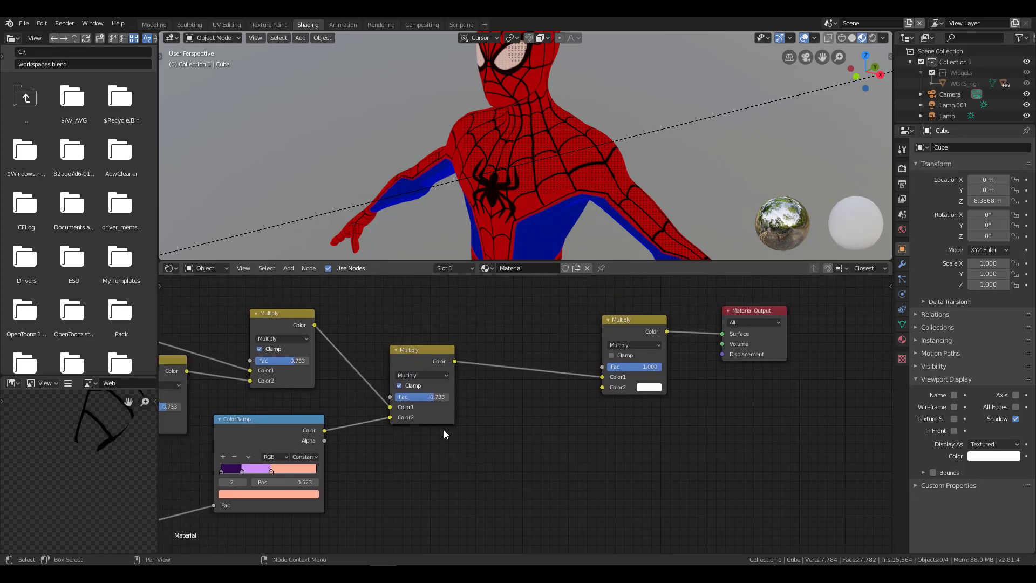
# Enable the Node: Node Wrangler add-on by searching 'Node' in Preferences.
pyautogui.press('F4')
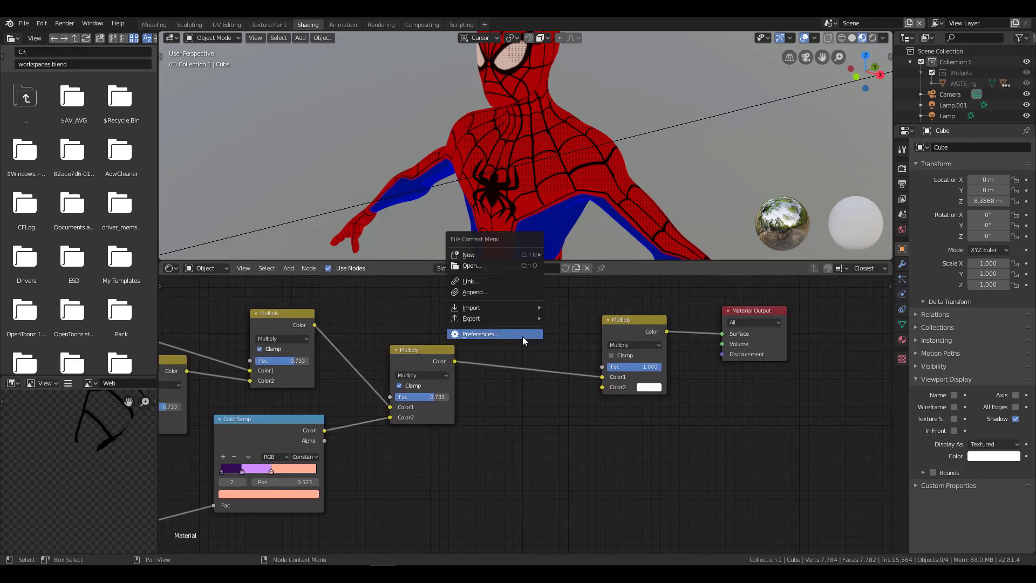
pyautogui.click(523, 337)
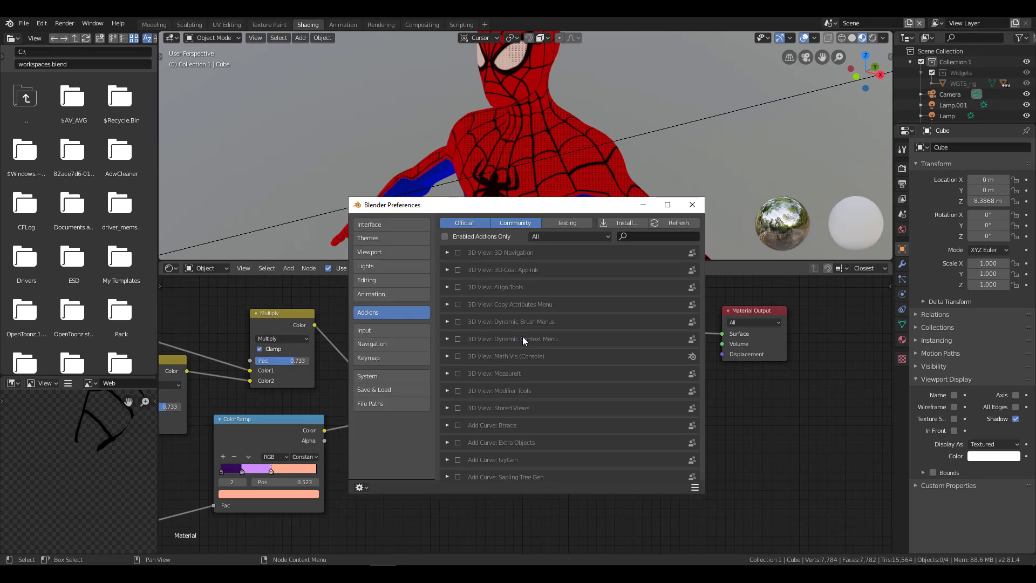
pyautogui.click(645, 236)
pyautogui.write('Node')
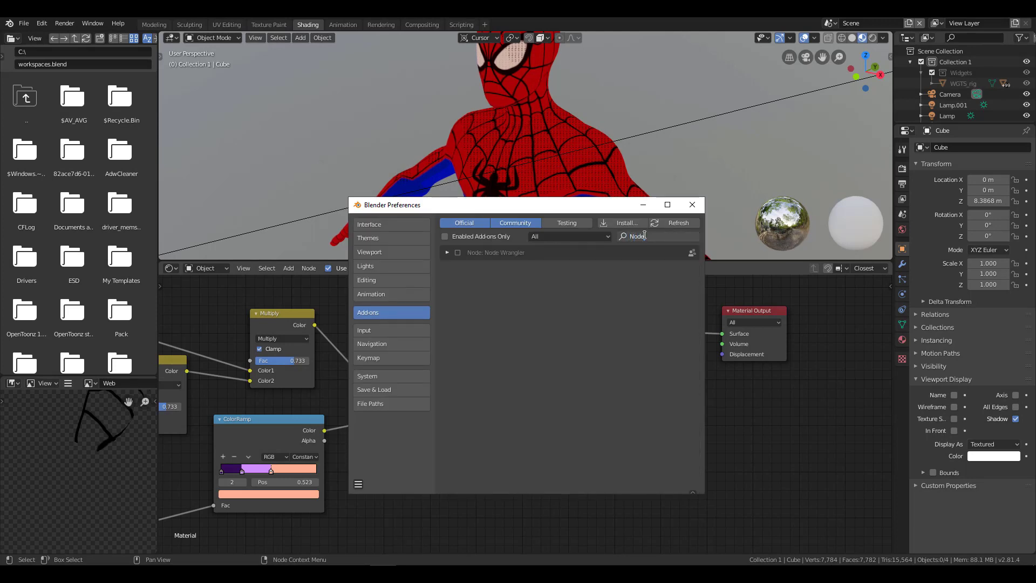
pyautogui.click(458, 252)
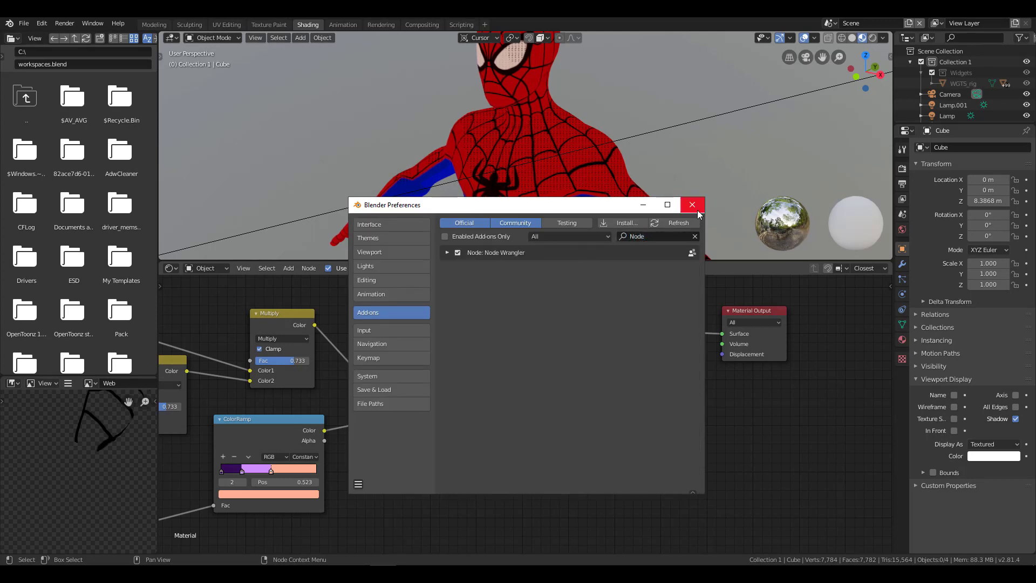
pyautogui.click(692, 205)
# Preview the white-black ColorRamp output on the character.
pyautogui.moveTo(274, 466)
pyautogui.mouseDown(button='middle')
pyautogui.moveTo(456, 454)
pyautogui.moveTo(646, 412)
pyautogui.moveTo(485, 435)
pyautogui.moveTo(477, 410)
pyautogui.mouseUp(button='middle')
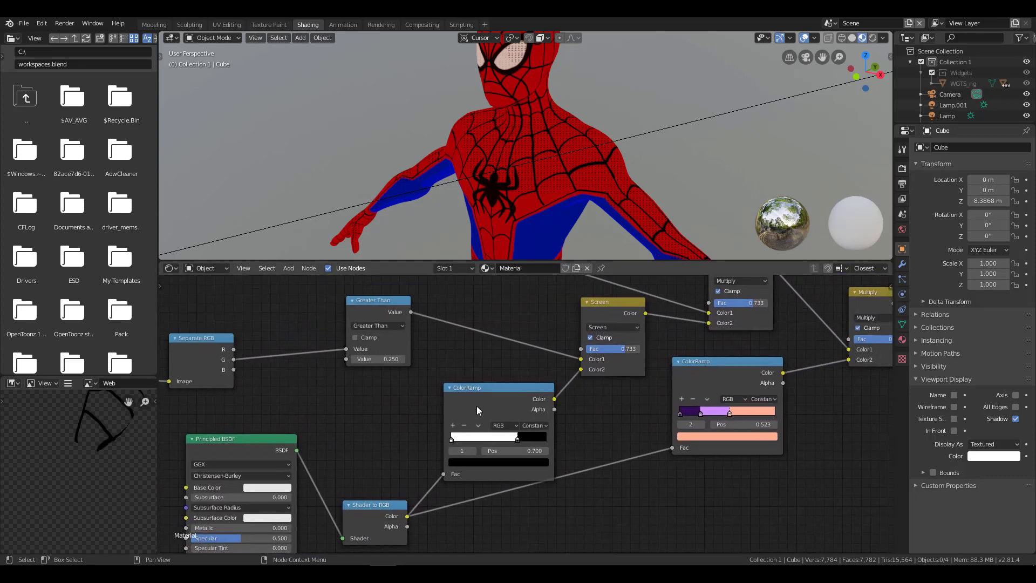
pyautogui.moveTo(464, 347); pyautogui.dragTo(515, 341, button='middle')
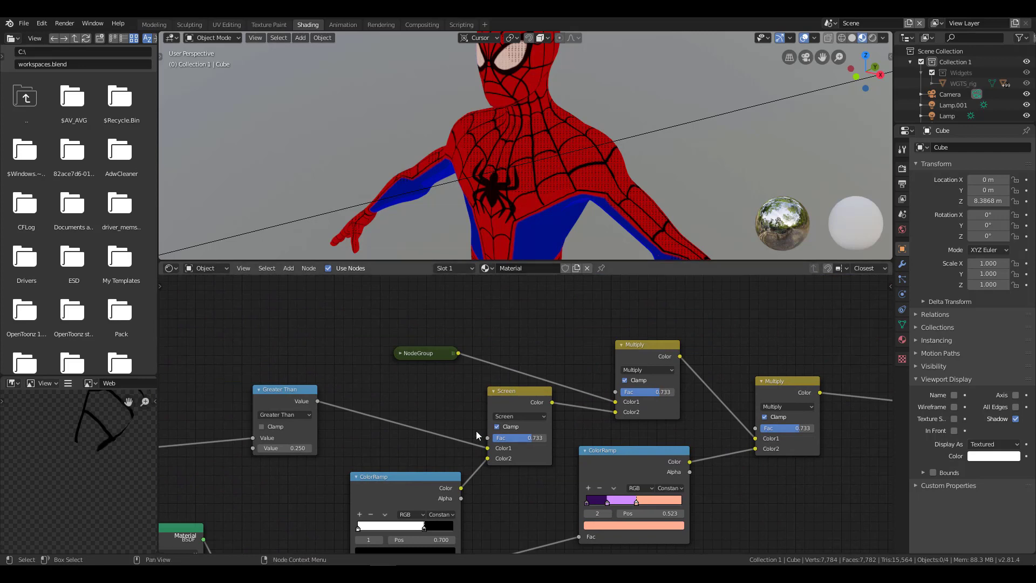
pyautogui.moveTo(598, 514)
pyautogui.mouseDown(button='middle')
pyautogui.moveTo(440, 444)
pyautogui.moveTo(406, 499)
pyautogui.mouseUp(button='middle')
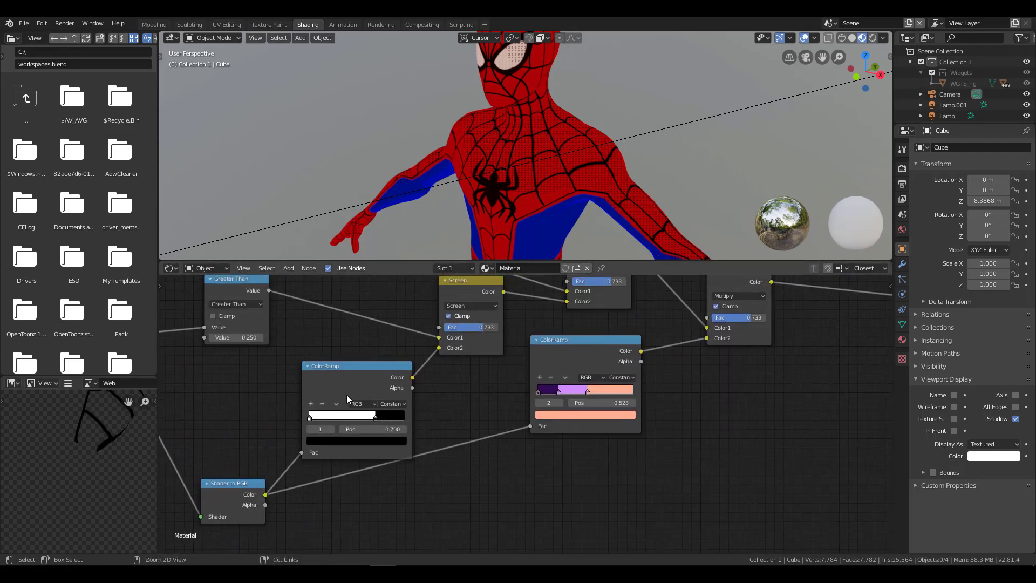
pyautogui.keyDown('ctrl'); pyautogui.keyDown('shift'); pyautogui.click(366, 368); pyautogui.keyUp('shift'); pyautogui.keyUp('ctrl')
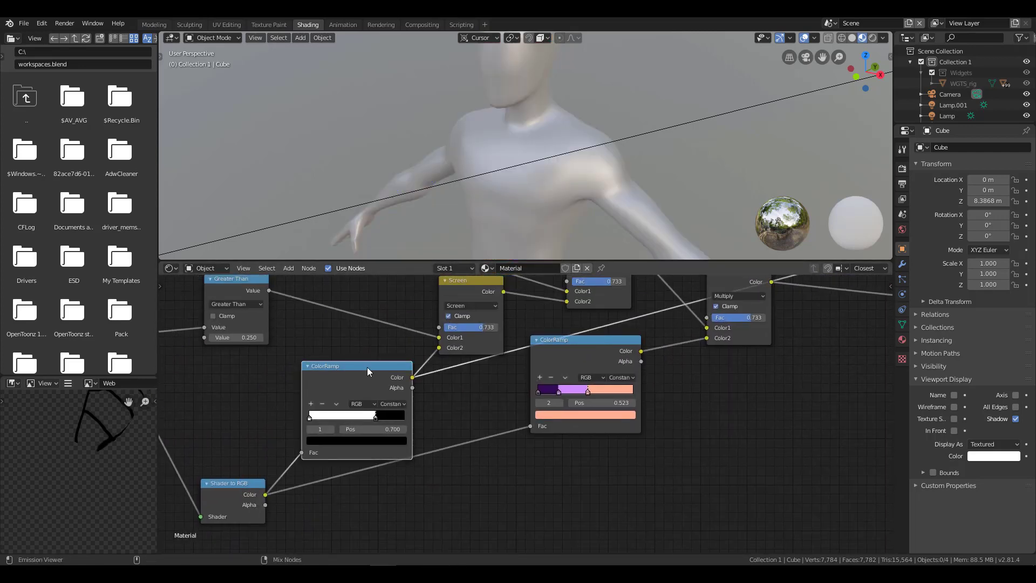
pyautogui.scroll(-3, 719, 383)
pyautogui.scroll(-5, 524, 227)
pyautogui.moveTo(523, 228); pyautogui.dragTo(604, 186, button='middle')
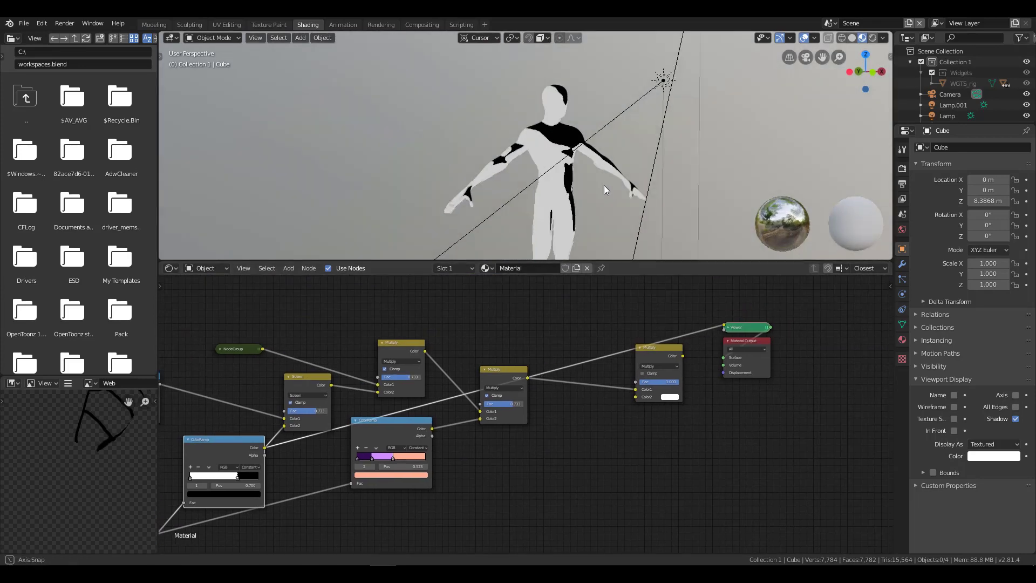
# Preview the Screen node and then the first Multiply node on the character.
pyautogui.moveTo(225, 442); pyautogui.dragTo(381, 410, button='middle')
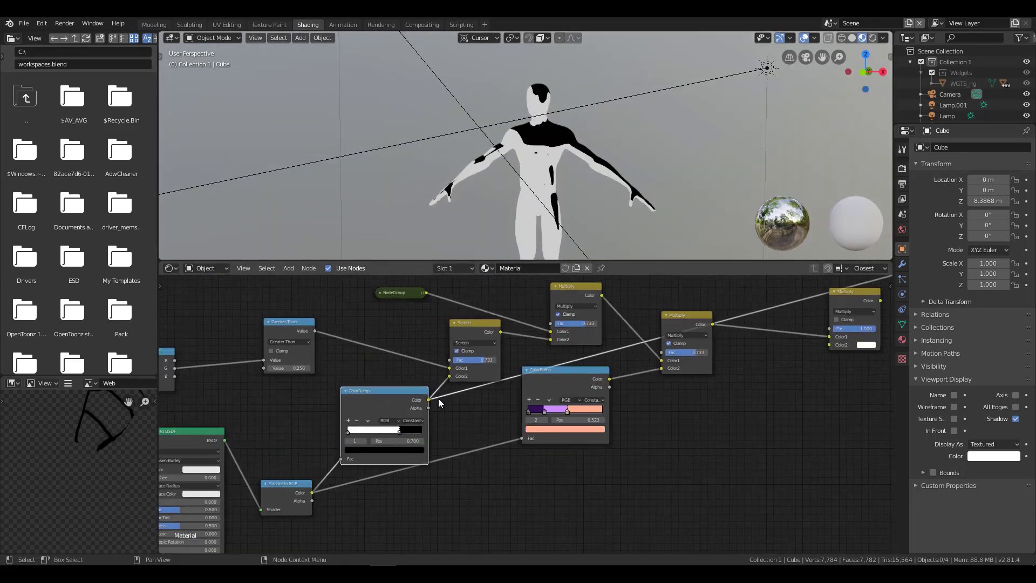
pyautogui.scroll(2, 594, 378)
pyautogui.keyDown('ctrl'); pyautogui.keyDown('shift'); pyautogui.click(425, 358); pyautogui.keyUp('shift'); pyautogui.keyUp('ctrl')
pyautogui.moveTo(613, 352); pyautogui.dragTo(590, 361, button='middle')
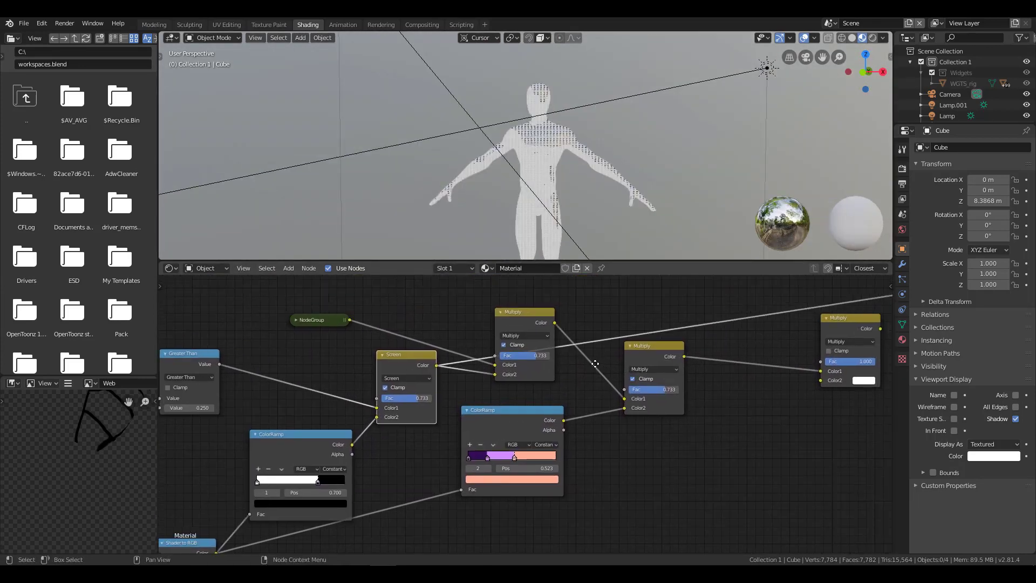
pyautogui.moveTo(572, 178); pyautogui.dragTo(584, 159, button='middle')
pyautogui.scroll(6, 584, 159)
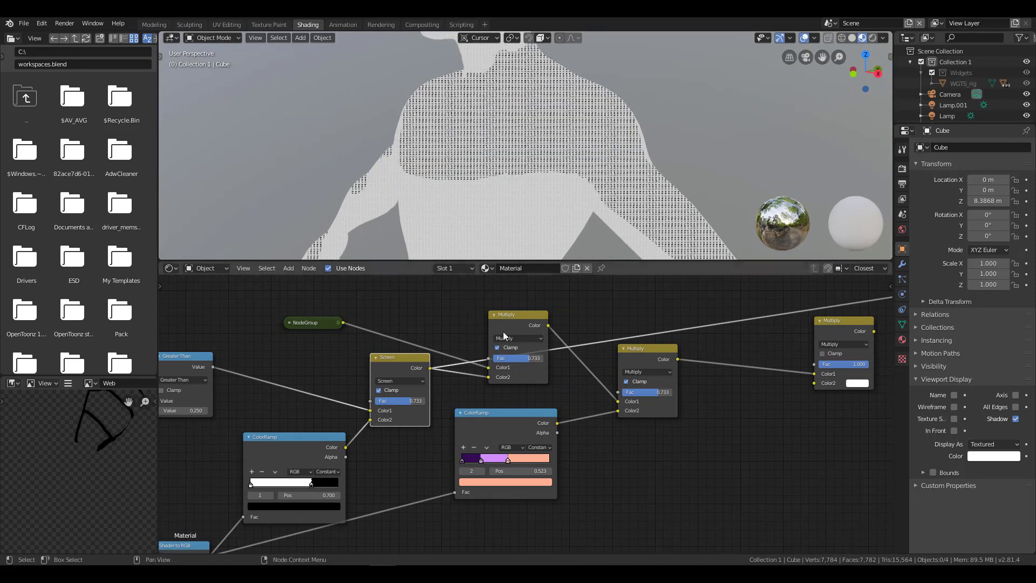
pyautogui.keyDown('ctrl'); pyautogui.keyDown('shift'); pyautogui.click(523, 316); pyautogui.keyUp('shift'); pyautogui.keyUp('ctrl')
# Preview the purple-peach ColorRamp and then the Magic Texture color output.
pyautogui.moveTo(643, 484); pyautogui.dragTo(557, 485, button='middle')
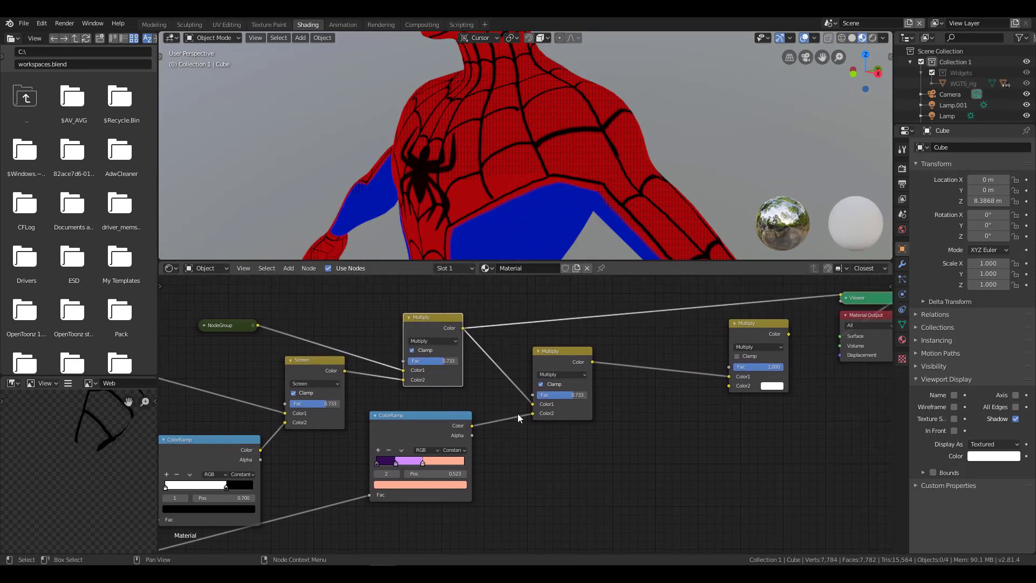
pyautogui.keyDown('ctrl'); pyautogui.keyDown('shift'); pyautogui.click(397, 419); pyautogui.keyUp('shift'); pyautogui.keyUp('ctrl')
pyautogui.scroll(-3, 451, 457)
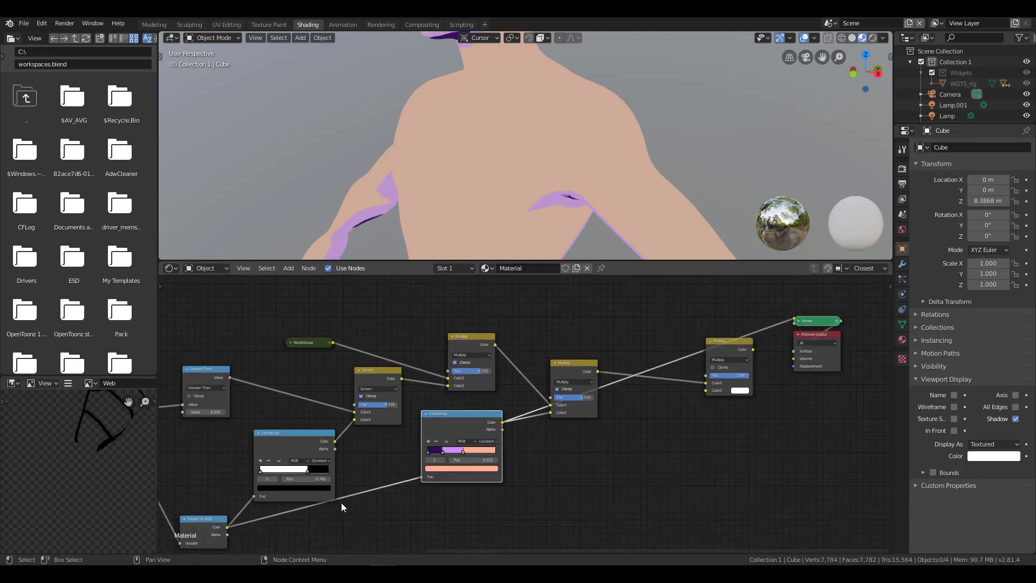
pyautogui.moveTo(345, 502); pyautogui.dragTo(440, 458, button='middle')
pyautogui.scroll(-5, 599, 157)
pyautogui.moveTo(606, 171); pyautogui.dragTo(631, 174, button='middle')
pyautogui.scroll(3, 655, 359)
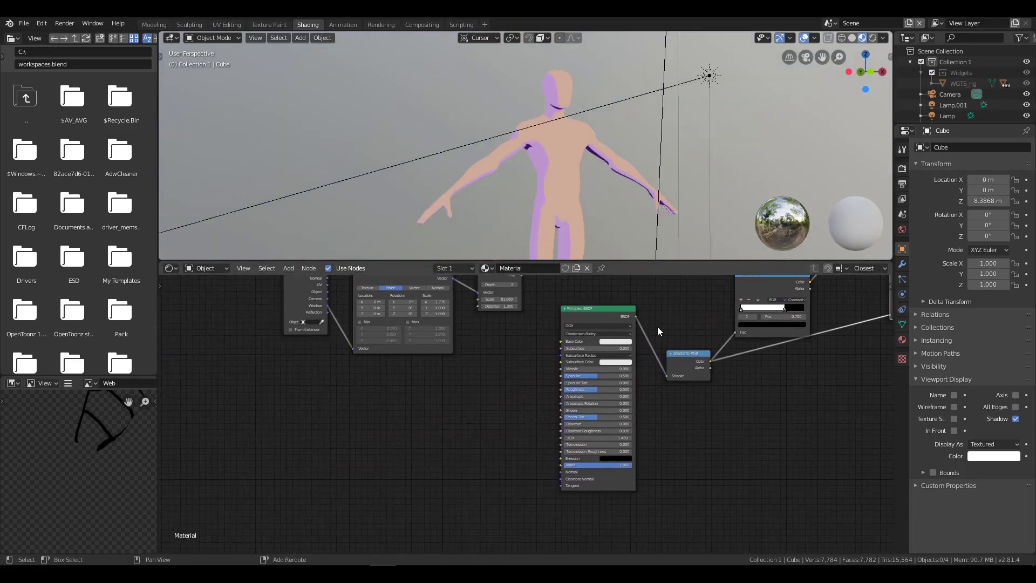
pyautogui.moveTo(655, 358)
pyautogui.mouseDown(button='middle')
pyautogui.moveTo(488, 408)
pyautogui.moveTo(526, 401)
pyautogui.moveTo(408, 403)
pyautogui.mouseUp(button='middle')
pyautogui.scroll(2, 436, 400)
pyautogui.keyDown('ctrl'); pyautogui.keyDown('shift'); pyautogui.click(467, 350); pyautogui.keyUp('shift'); pyautogui.keyUp('ctrl')
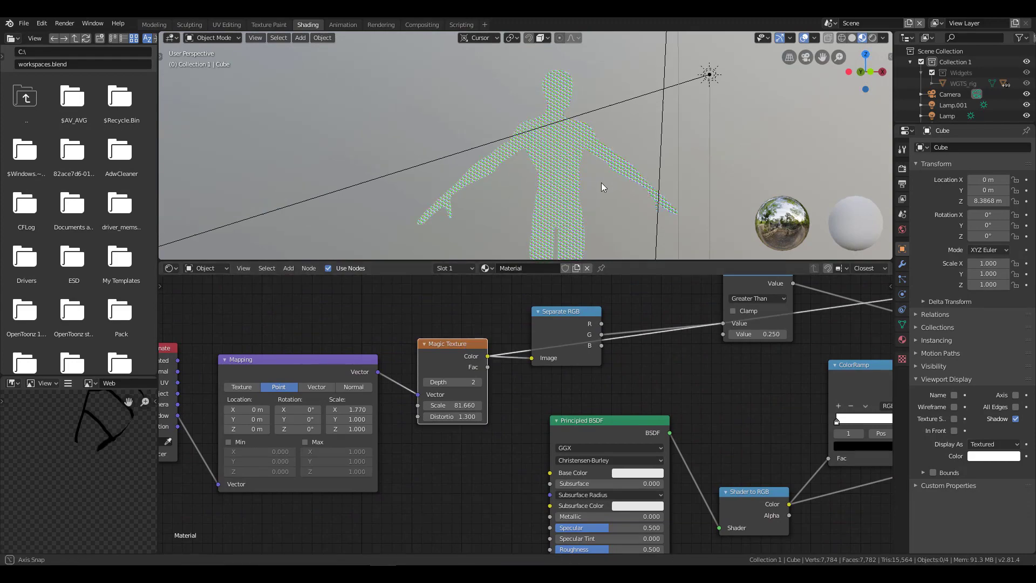
# Preview the Principled BSDF shader and then the final Multiply node output.
pyautogui.scroll(3, 548, 171)
pyautogui.scroll(4, 552, 173)
pyautogui.scroll(-5, 553, 173)
pyautogui.keyDown('ctrl'); pyautogui.keyDown('shift'); pyautogui.click(608, 422); pyautogui.keyUp('shift'); pyautogui.keyUp('ctrl')
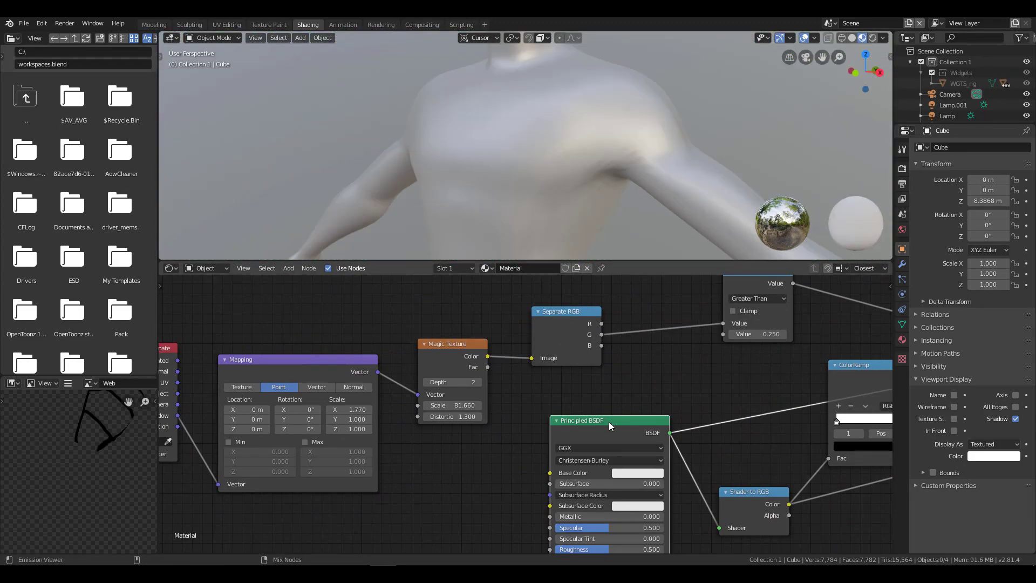
pyautogui.scroll(-3, 647, 427)
pyautogui.moveTo(692, 430)
pyautogui.mouseDown(button='middle')
pyautogui.moveTo(371, 475)
pyautogui.moveTo(232, 475)
pyautogui.mouseUp(button='middle')
pyautogui.scroll(3, 541, 416)
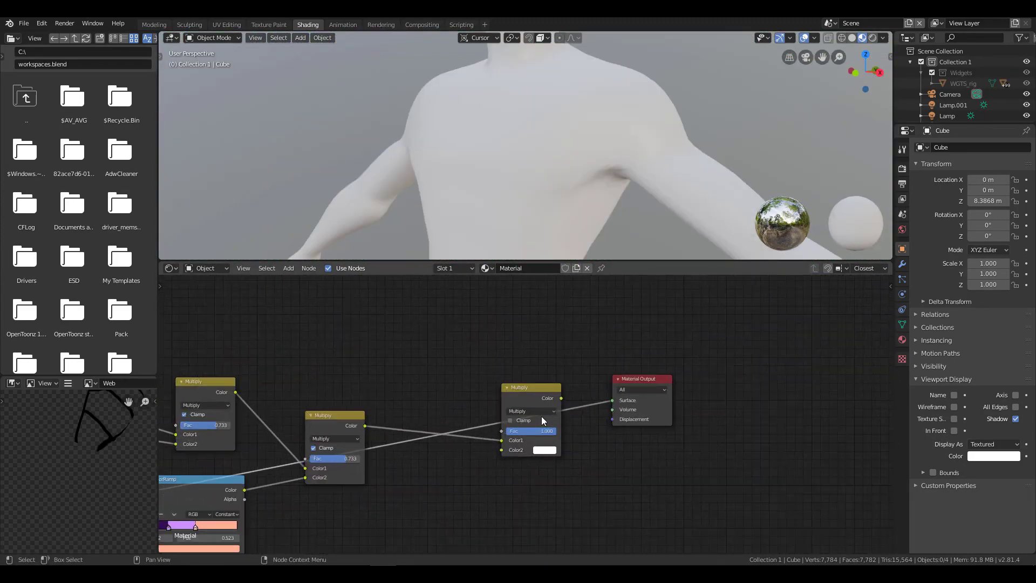
pyautogui.keyDown('ctrl'); pyautogui.keyDown('shift'); pyautogui.click(523, 393); pyautogui.keyUp('shift'); pyautogui.keyUp('ctrl')
# Expand the Viewer node, set its Strength to 12.300, and reposition it.
pyautogui.moveTo(661, 402); pyautogui.dragTo(812, 396)
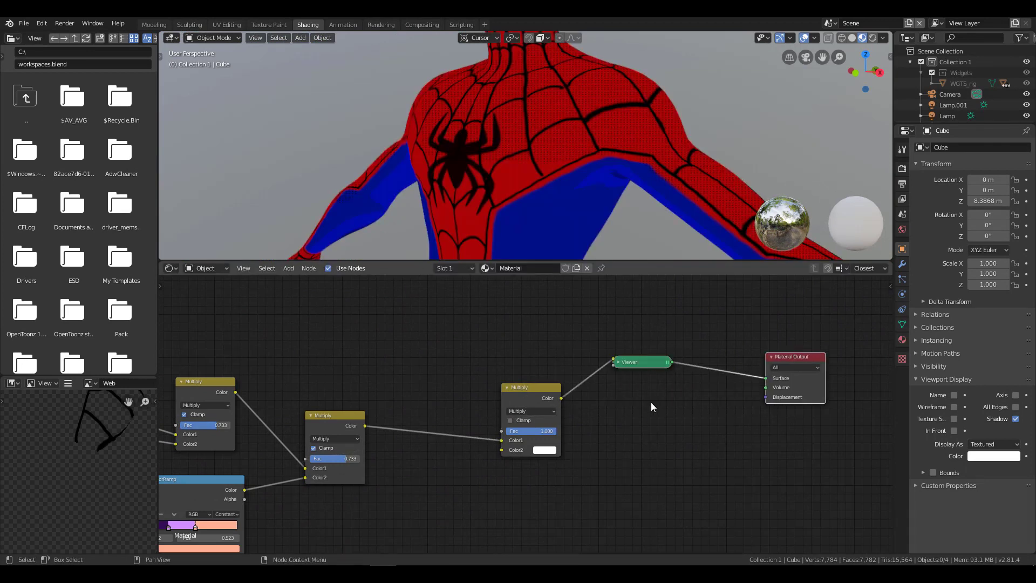
pyautogui.scroll(2, 651, 402)
pyautogui.click(653, 343)
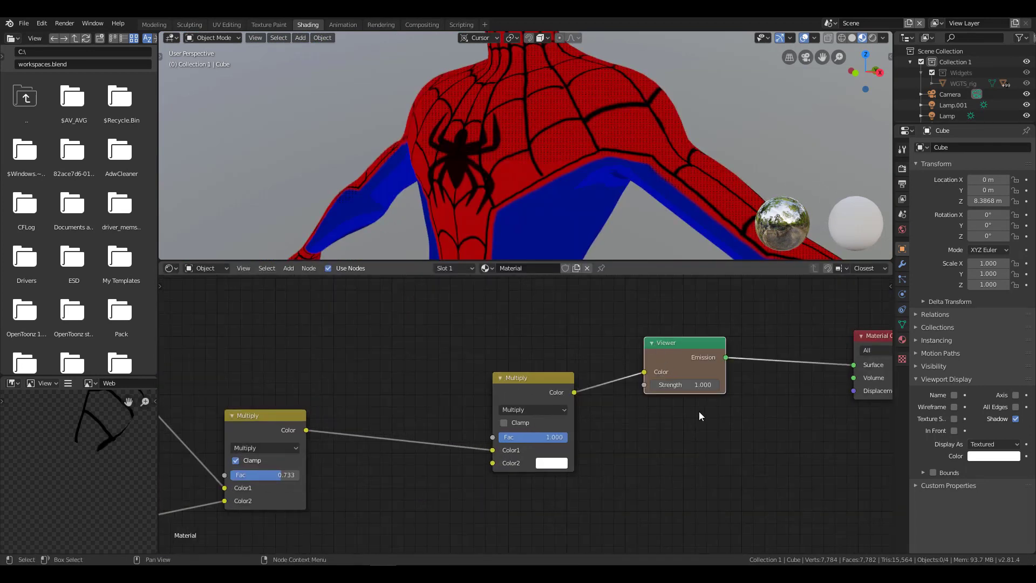
pyautogui.click(654, 385)
pyautogui.moveTo(684, 385); pyautogui.dragTo(711, 364)
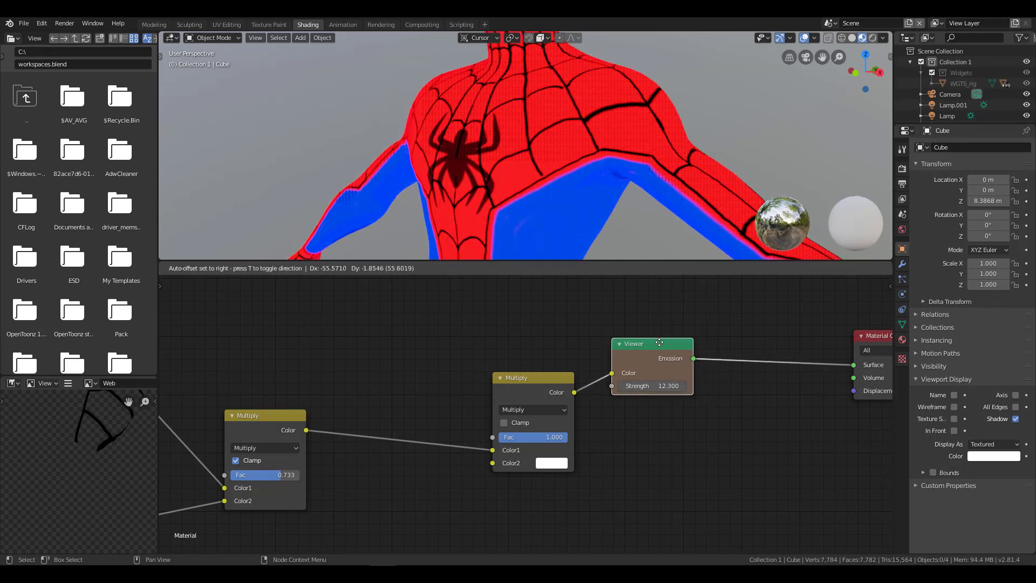
pyautogui.scroll(2, 710, 365)
pyautogui.moveTo(710, 364); pyautogui.dragTo(506, 359, button='middle')
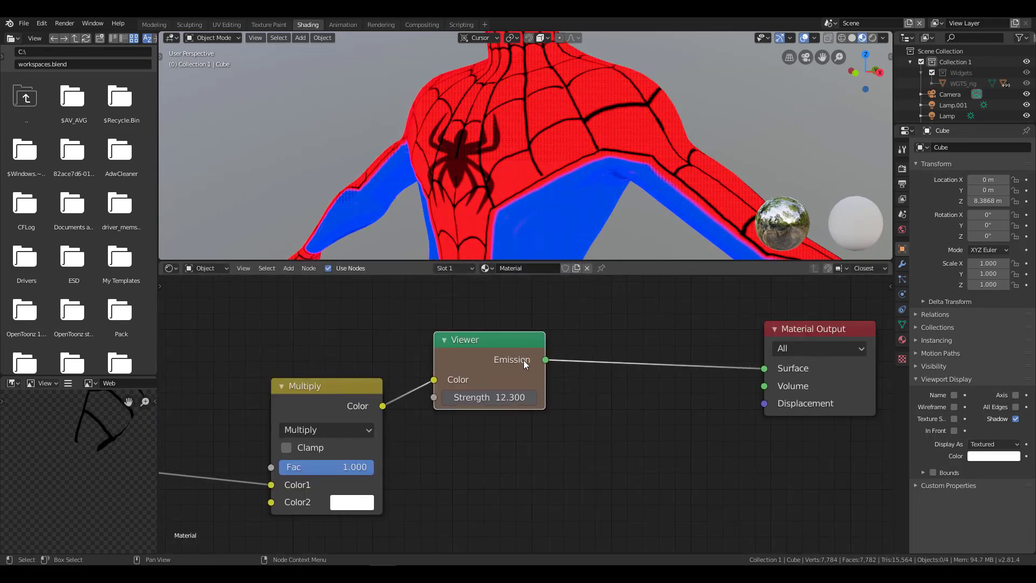
pyautogui.scroll(-1, 537, 374)
pyautogui.scroll(-2, 572, 391)
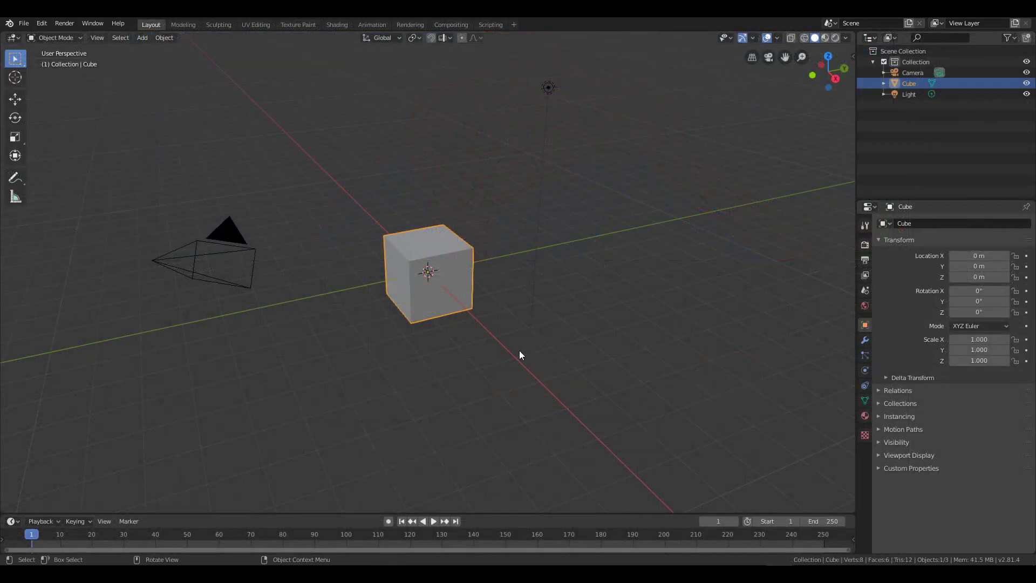
# Box-select the default camera, light and cube and delete all three.
pyautogui.moveTo(519, 355)
pyautogui.mouseDown(button='middle')
pyautogui.moveTo(555, 349)
pyautogui.moveTo(472, 344)
pyautogui.mouseUp(button='middle')
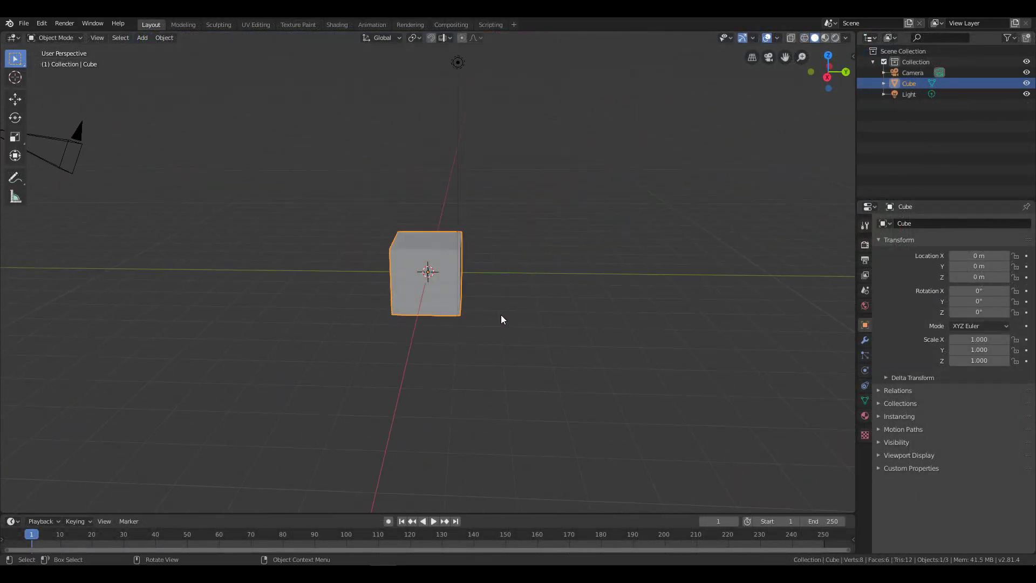
pyautogui.moveTo(532, 308); pyautogui.dragTo(515, 313, button='middle')
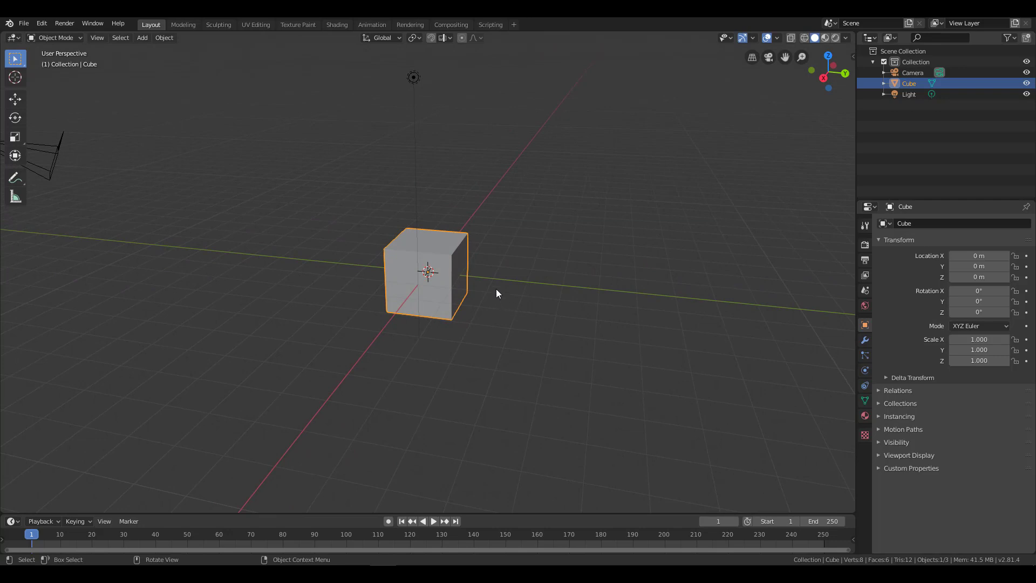
pyautogui.scroll(-2, 497, 293)
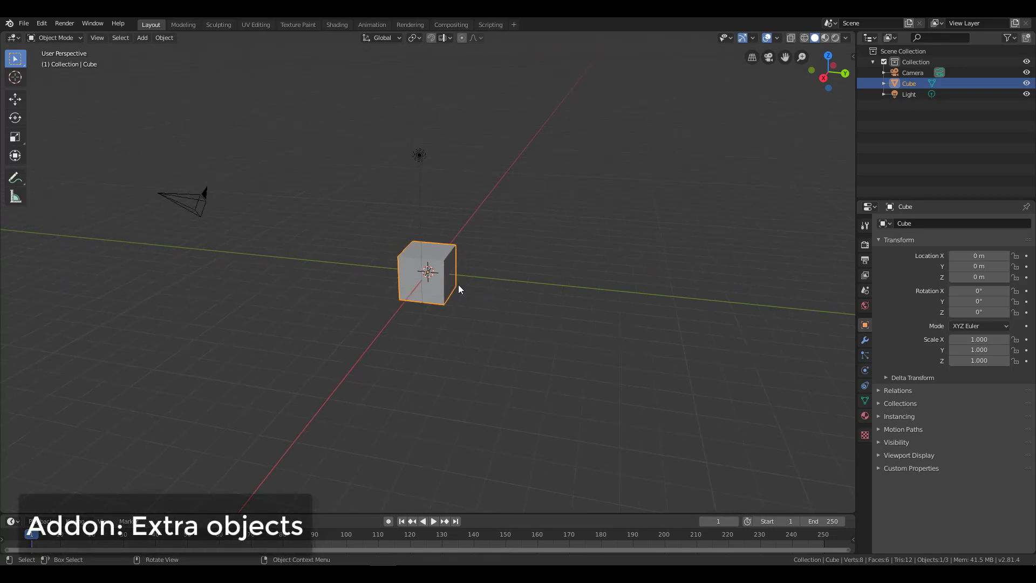
pyautogui.moveTo(458, 283); pyautogui.dragTo(507, 303, button='middle')
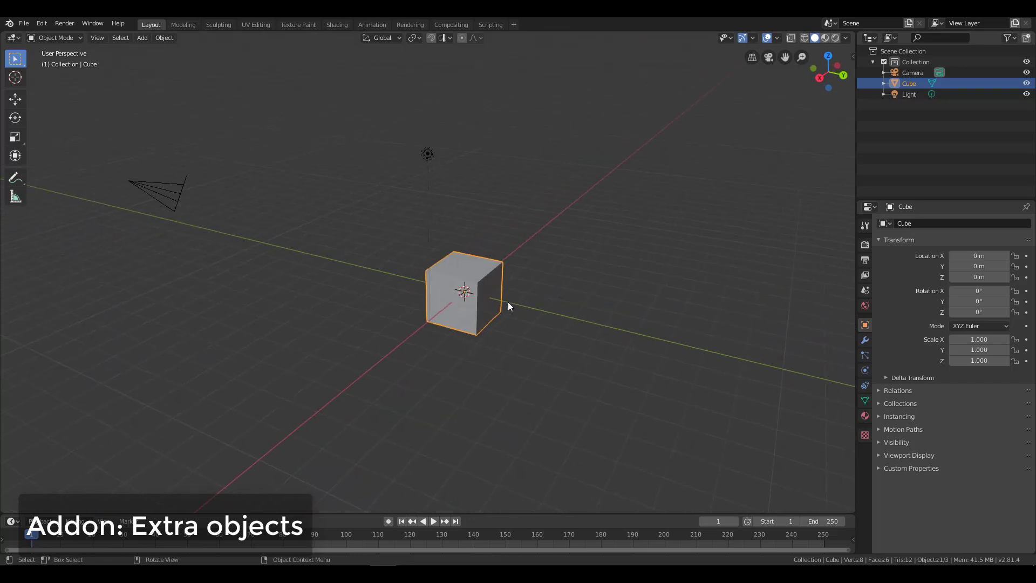
pyautogui.press('b')
pyautogui.moveTo(555, 380); pyautogui.dragTo(231, 181)
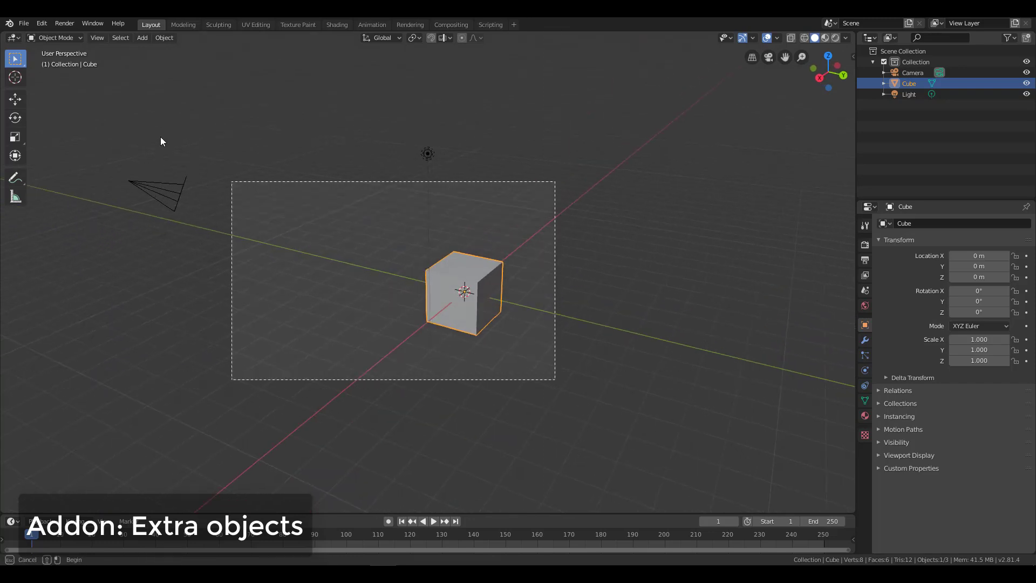
pyautogui.press('x')
pyautogui.click(527, 225)
# Look over the empty scene and its Add menu.
pyautogui.moveTo(526, 225)
pyautogui.mouseDown(button='middle')
pyautogui.moveTo(545, 259)
pyautogui.moveTo(424, 218)
pyautogui.mouseUp(button='middle')
pyautogui.hotkey('shift', 'a')
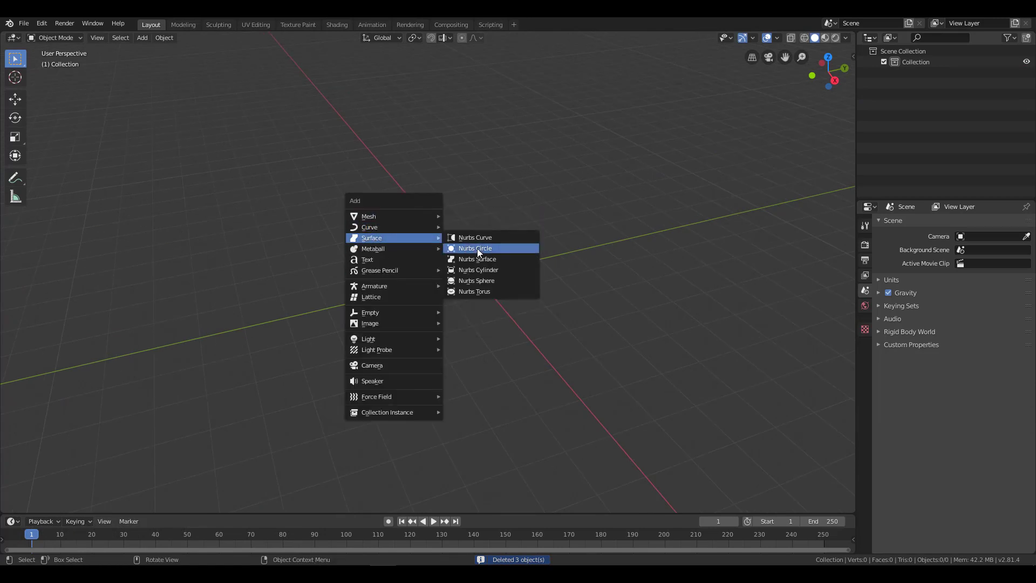
pyautogui.moveTo(538, 293)
pyautogui.mouseDown(button='middle')
pyautogui.moveTo(481, 253)
pyautogui.moveTo(512, 275)
pyautogui.moveTo(564, 287)
pyautogui.moveTo(521, 333)
pyautogui.mouseUp(button='middle')
pyautogui.press('F4')
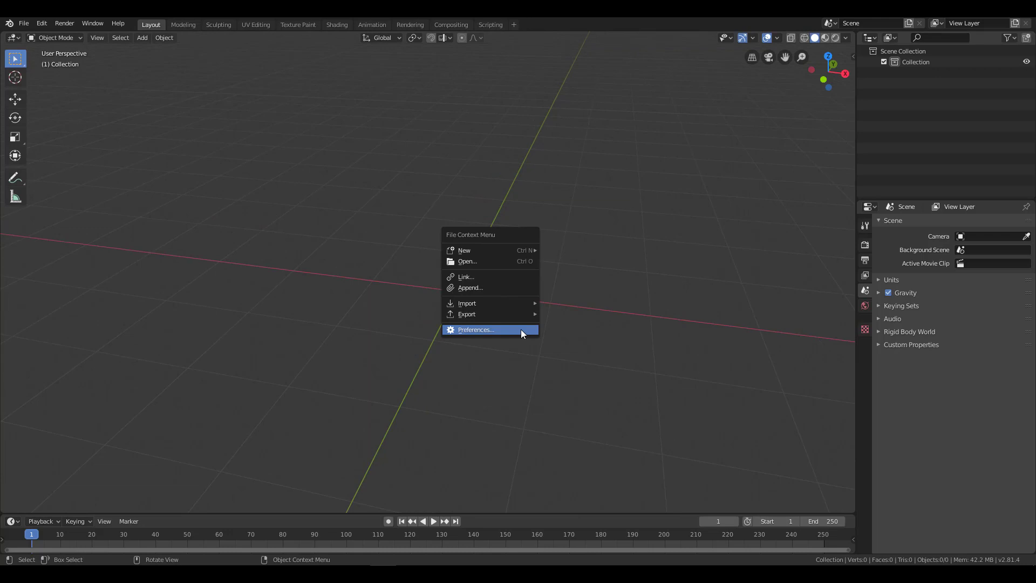
# Search 'Extra' in Preferences add-ons and enable Add Curve and Add Mesh: Extra Objects.
pyautogui.click(521, 329)
pyautogui.click(632, 230)
pyautogui.write('Extra')
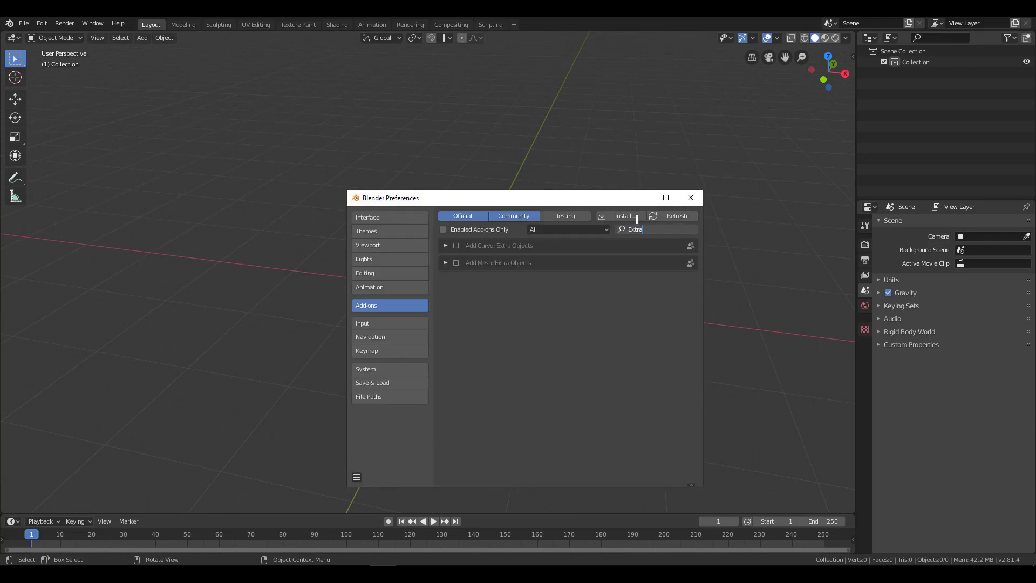
pyautogui.press('Return')
pyautogui.click(456, 245)
pyautogui.click(457, 263)
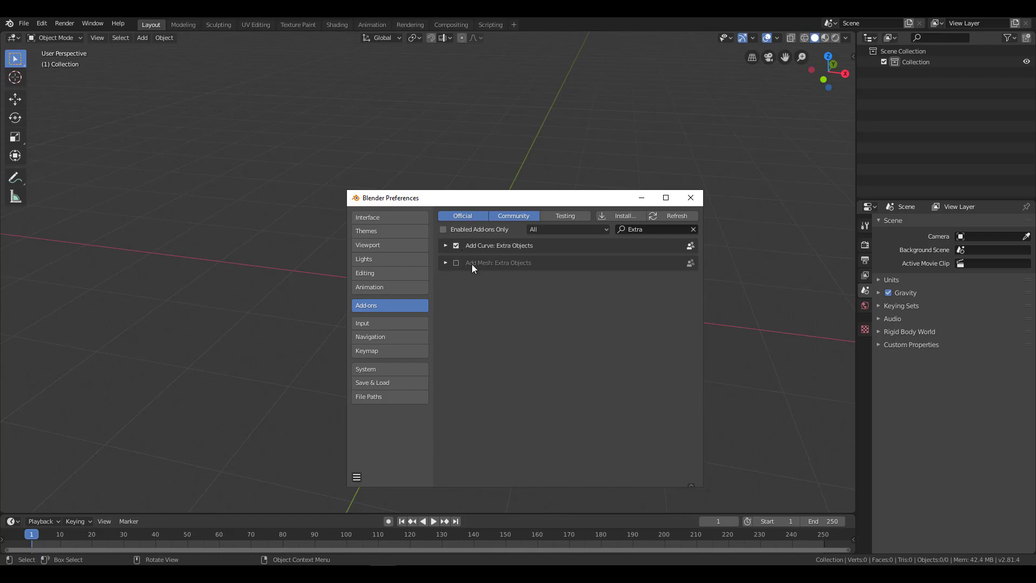
pyautogui.click(691, 198)
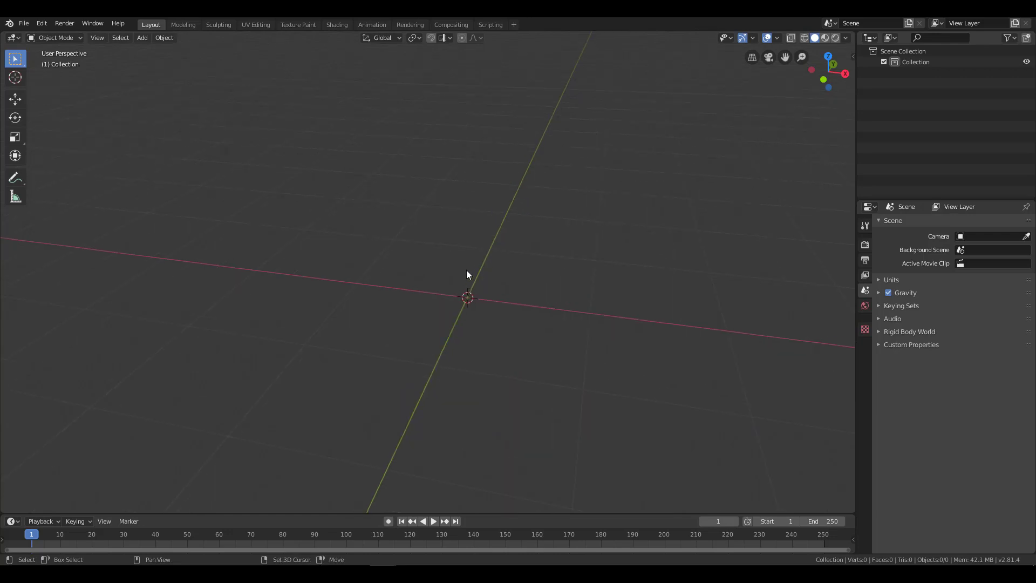
# Add a Round Cube mesh to the empty scene.
pyautogui.hotkey('shift', 'a')
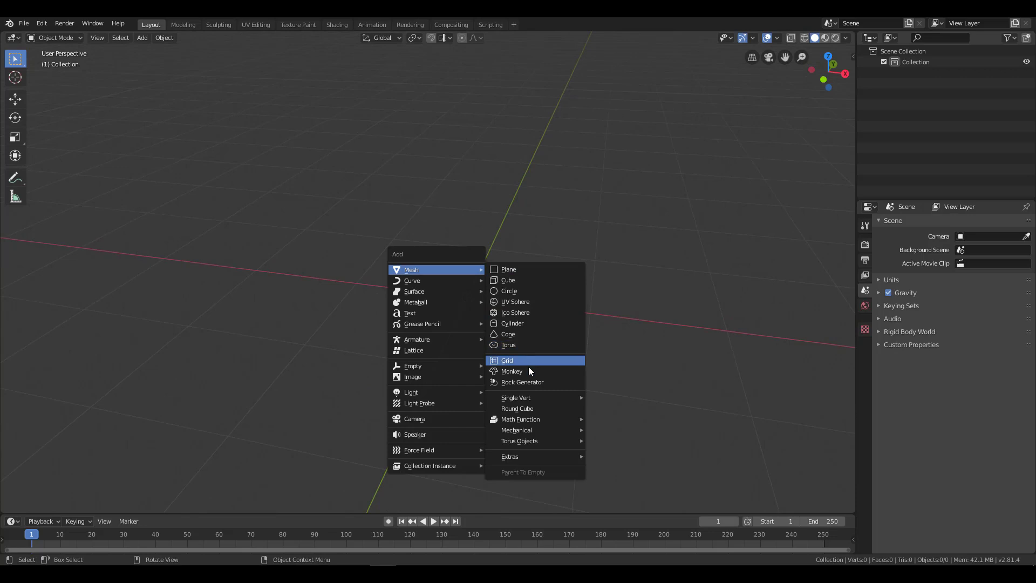
pyautogui.moveTo(520, 419)
pyautogui.moveTo(534, 397)
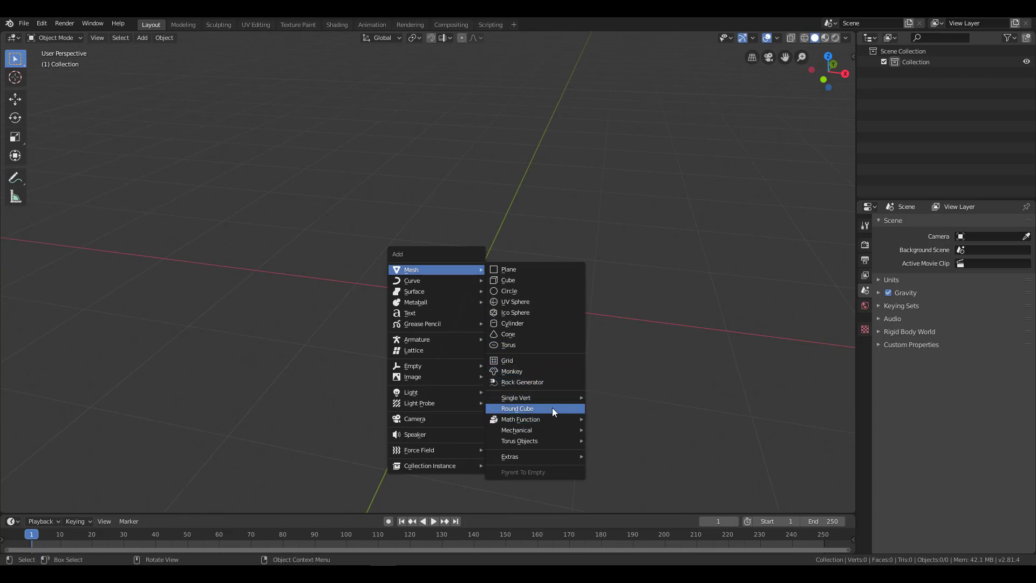
pyautogui.click(552, 408)
pyautogui.moveTo(576, 372); pyautogui.dragTo(581, 358, button='middle')
pyautogui.scroll(-2, 581, 358)
# In Edit Mode, select a vertex and an edge loop to inspect the round cube's quad topology.
pyautogui.press('Tab')
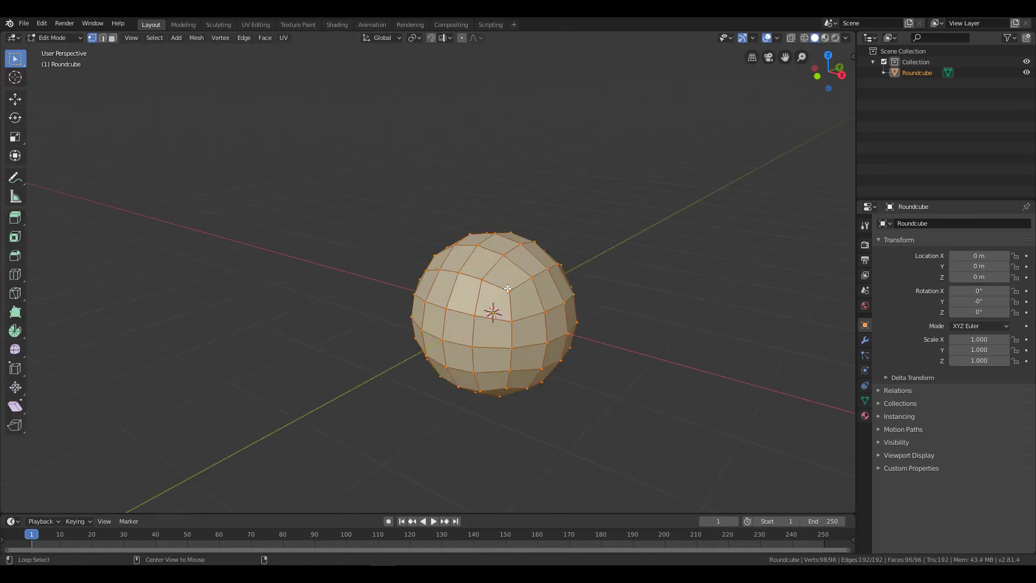
pyautogui.click(560, 303)
pyautogui.moveTo(561, 303); pyautogui.dragTo(403, 259, button='middle')
pyautogui.scroll(3, 403, 259)
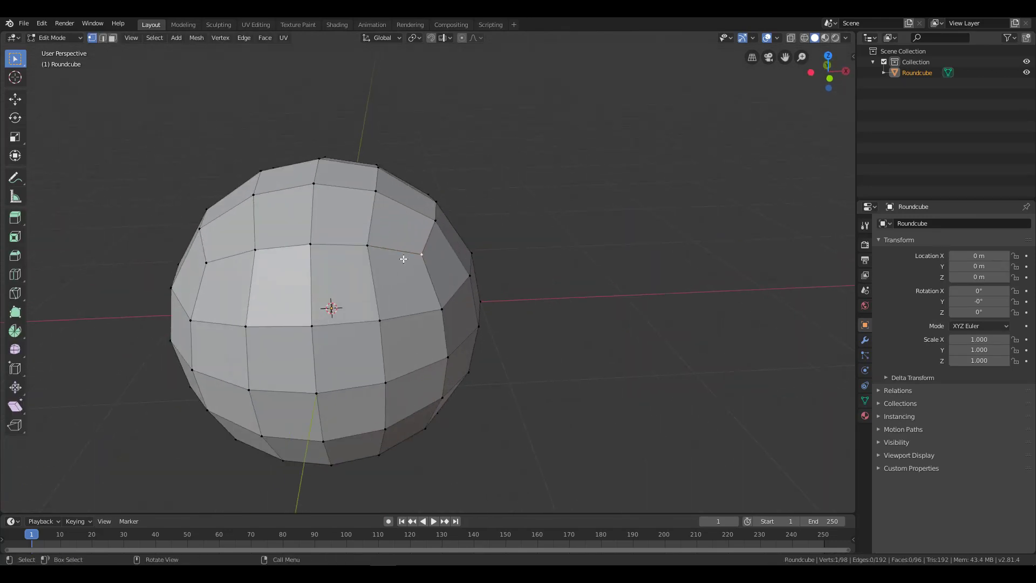
pyautogui.keyDown('alt'); pyautogui.click(417, 252); pyautogui.keyUp('alt')
pyautogui.scroll(-2, 371, 419)
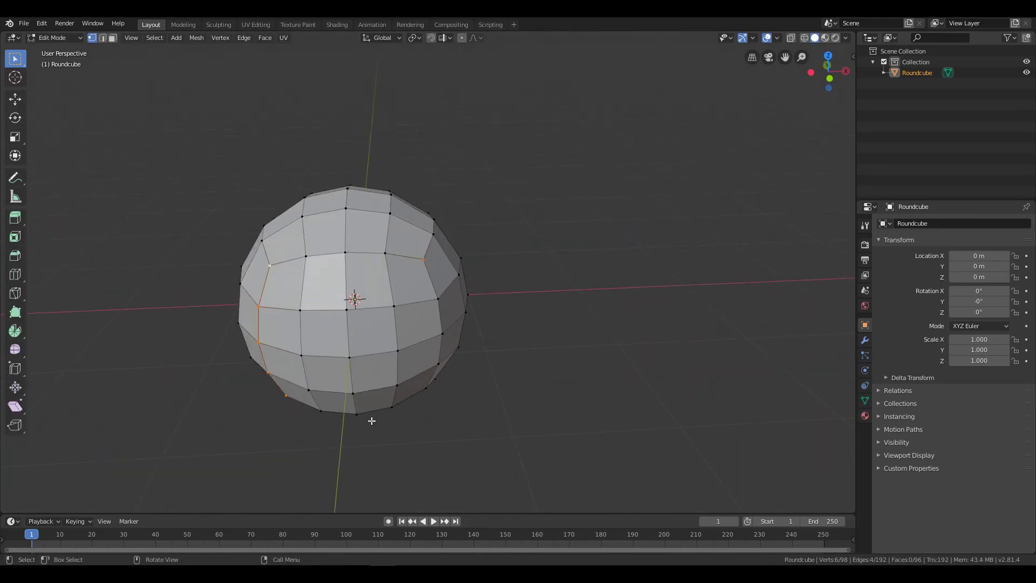
pyautogui.moveTo(370, 419); pyautogui.dragTo(438, 369, button='middle')
pyautogui.press('Tab')
# Delete the round cube from the scene.
pyautogui.scroll(-2, 415, 300)
pyautogui.moveTo(415, 300)
pyautogui.mouseDown(button='middle')
pyautogui.moveTo(455, 284)
pyautogui.moveTo(487, 251)
pyautogui.moveTo(472, 285)
pyautogui.mouseUp(button='middle')
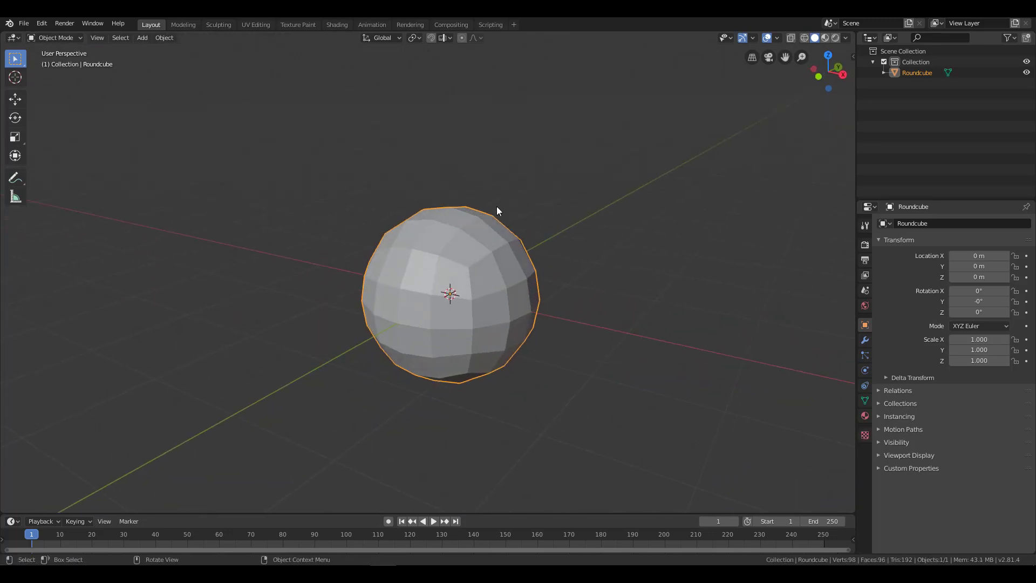
pyautogui.moveTo(497, 210)
pyautogui.mouseDown(button='middle')
pyautogui.moveTo(431, 290)
pyautogui.moveTo(492, 286)
pyautogui.mouseUp(button='middle')
pyautogui.press('x')
pyautogui.click(492, 286)
pyautogui.hotkey('shift', 'a')
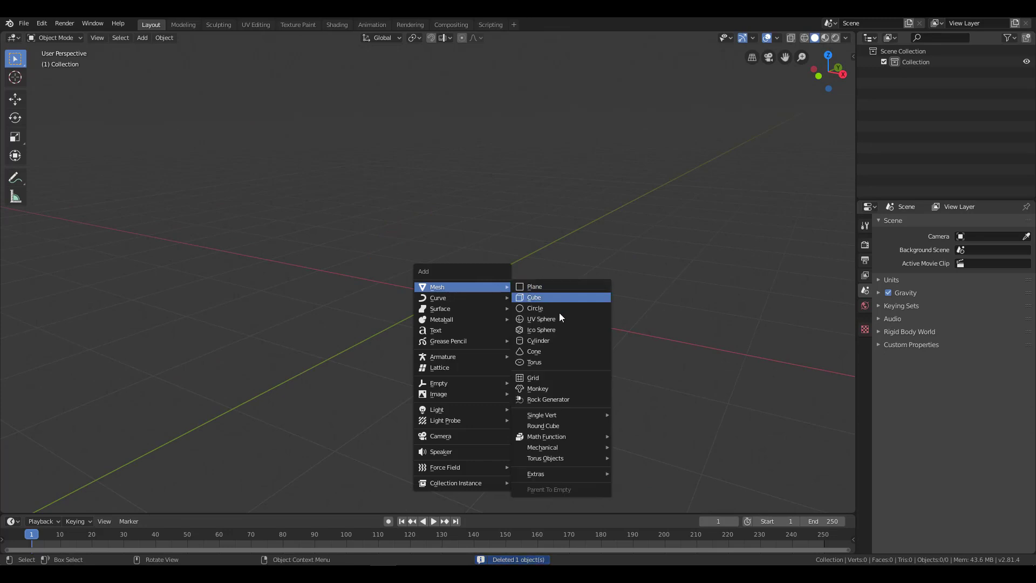
pyautogui.moveTo(641, 447)
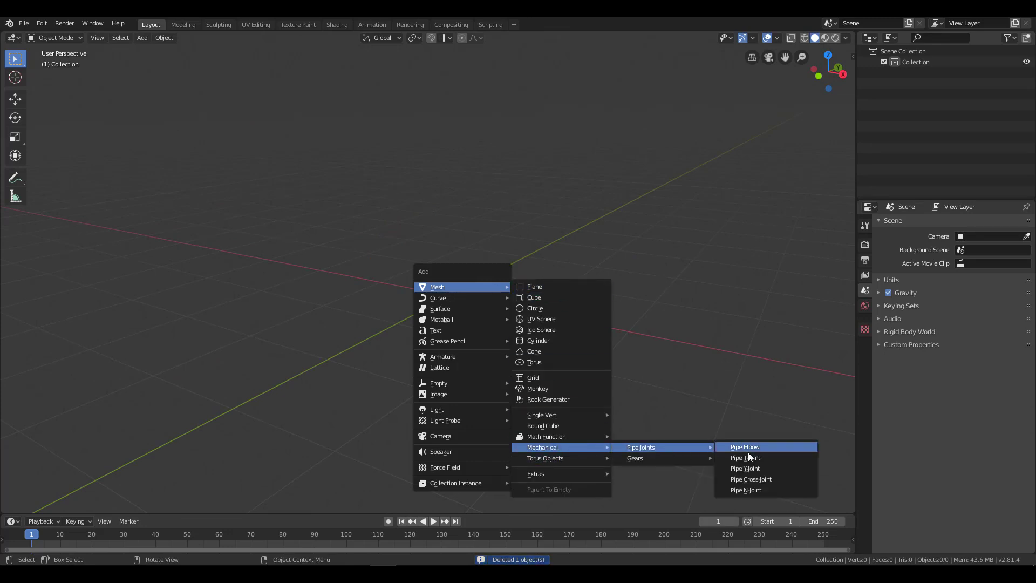
# Add a Pipe Tee-Joint, widen its radius to 1.3 m, then delete it.
pyautogui.click(769, 459)
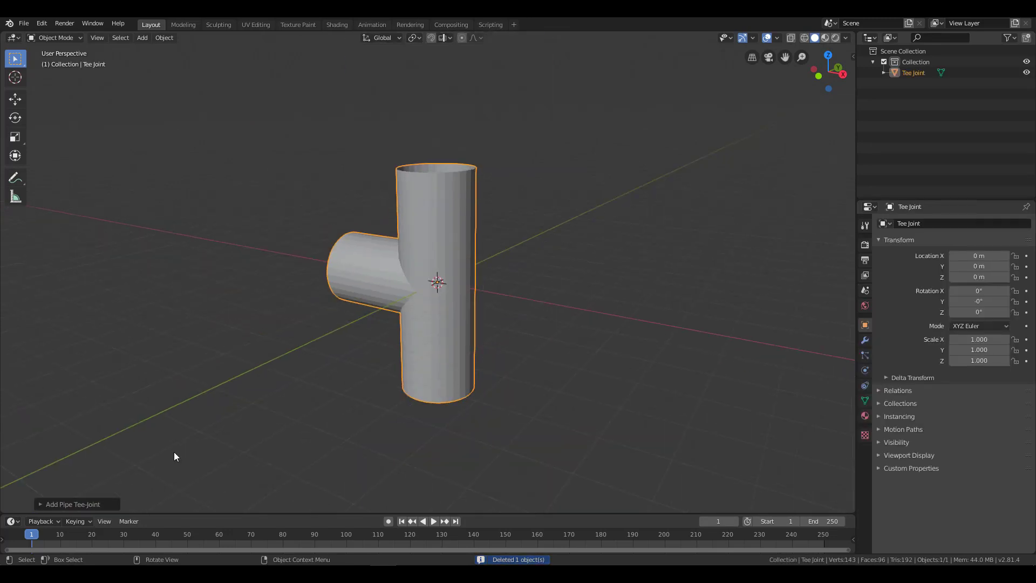
pyautogui.click(72, 504)
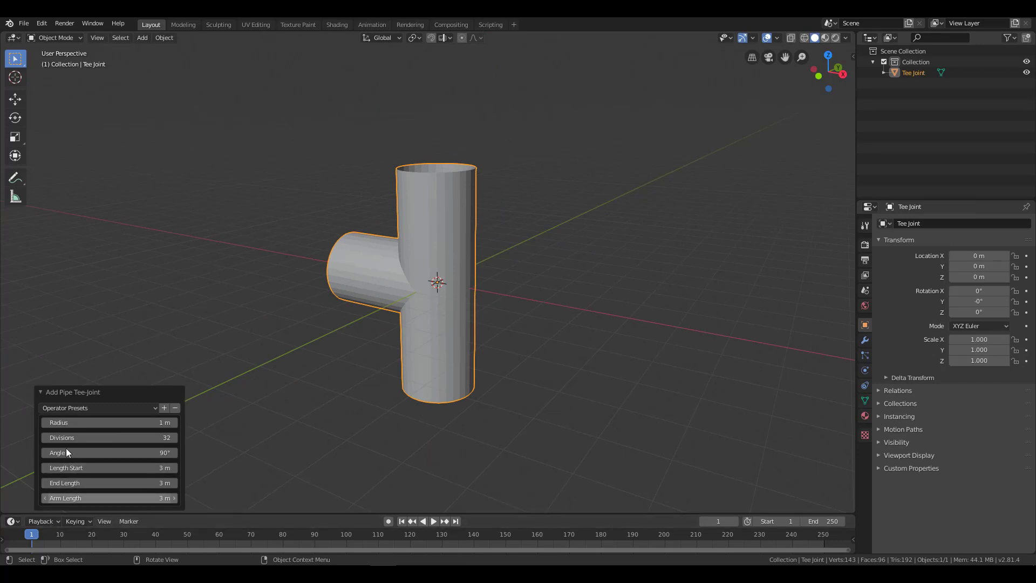
pyautogui.moveTo(73, 422)
pyautogui.mouseDown()
pyautogui.moveTo(94, 422)
pyautogui.moveTo(89, 467)
pyautogui.mouseUp()
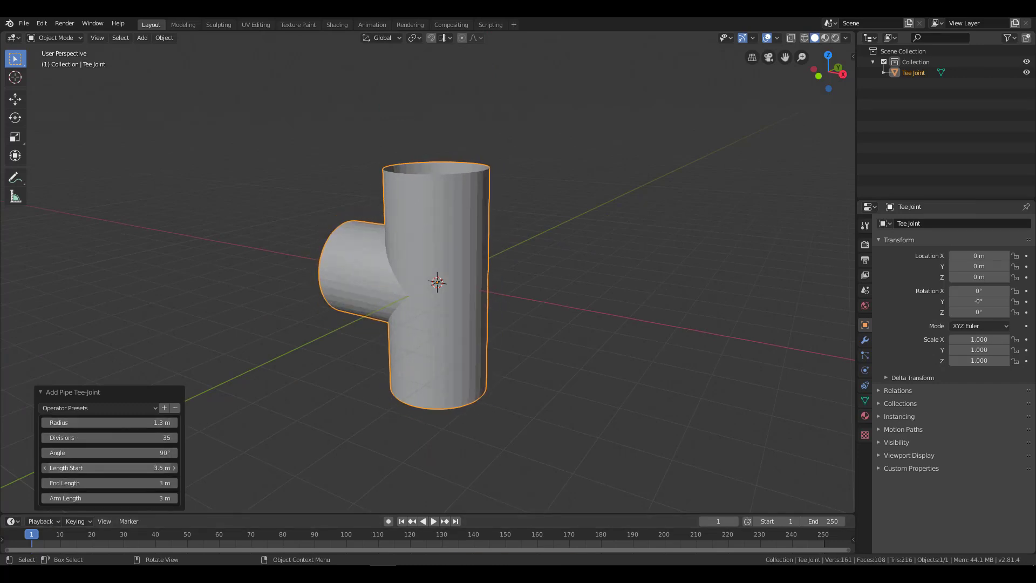
pyautogui.hotkey('alt', 'a')
pyautogui.moveTo(284, 356); pyautogui.dragTo(300, 242, button='middle')
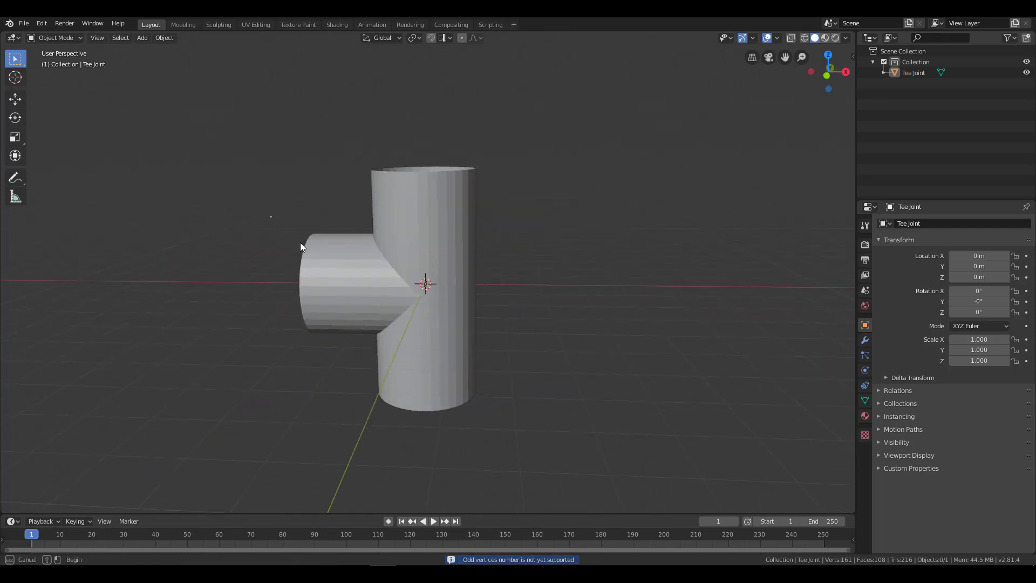
pyautogui.click(300, 242)
pyautogui.press('Delete')
# Add a Triangle math mesh, look it over, then delete it.
pyautogui.hotkey('shift', 'a')
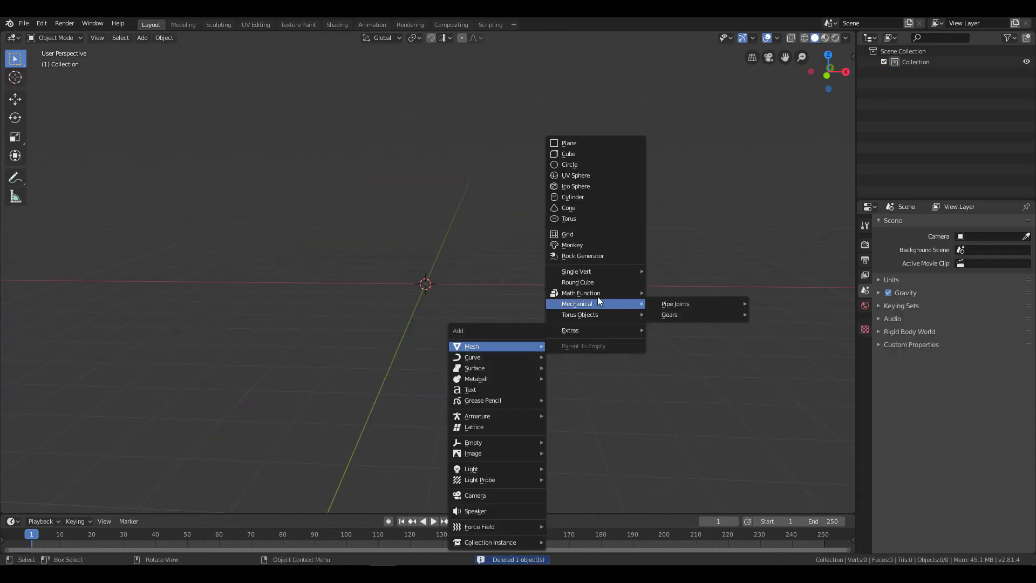
pyautogui.moveTo(581, 292)
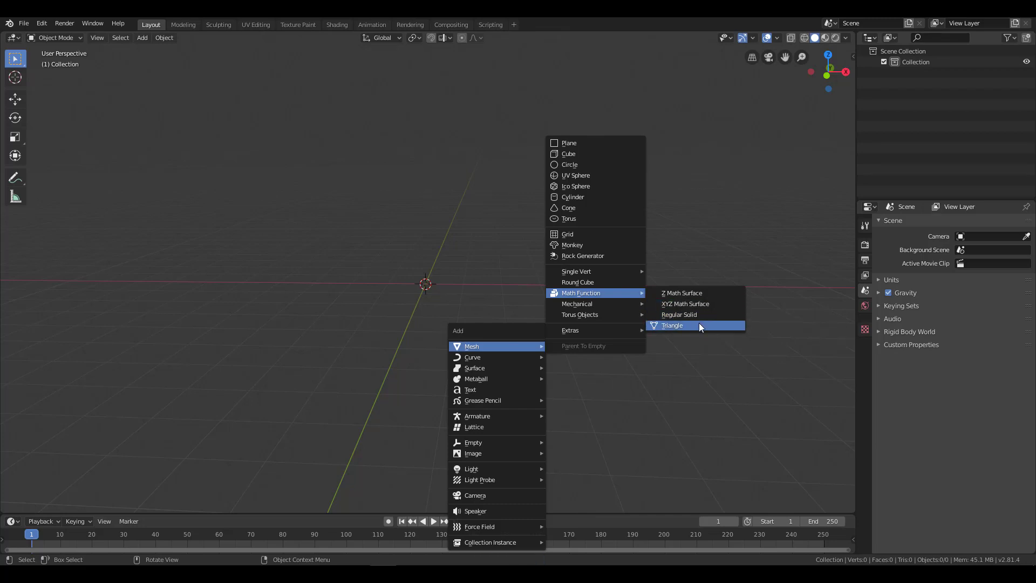
pyautogui.click(698, 325)
pyautogui.moveTo(698, 326)
pyautogui.mouseDown(button='middle')
pyautogui.moveTo(513, 373)
pyautogui.moveTo(491, 259)
pyautogui.mouseUp(button='middle')
pyautogui.press('Delete')
# Add an XYZ Math Surface with U step 32 and V step 128.
pyautogui.hotkey('shift', 'a')
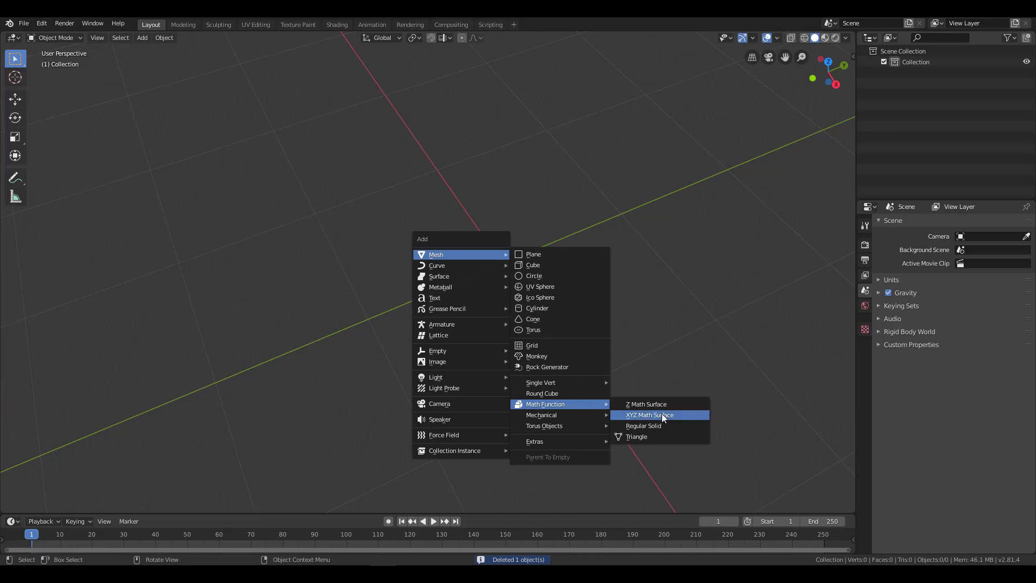
pyautogui.click(663, 414)
pyautogui.scroll(-5, 639, 397)
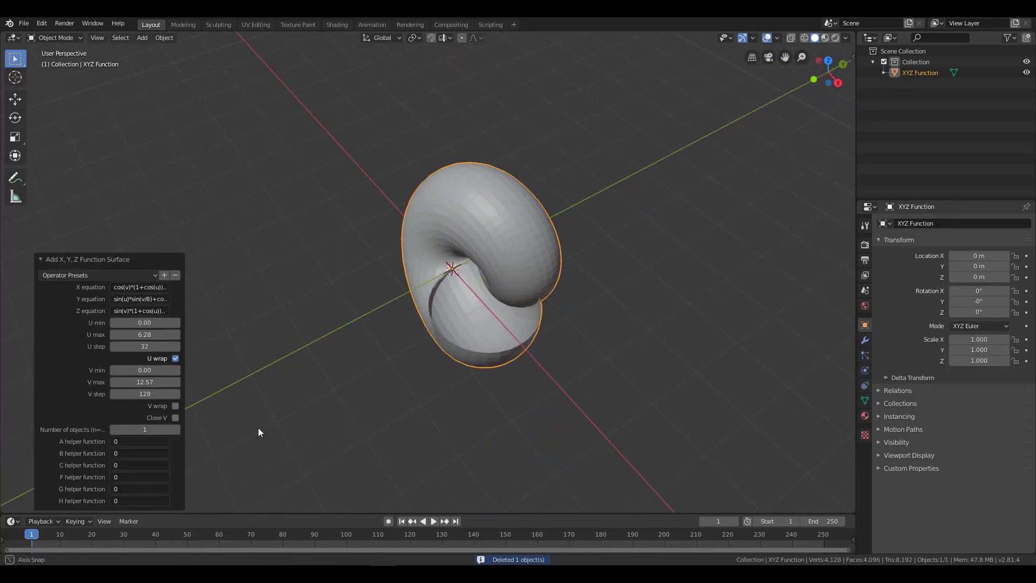
pyautogui.moveTo(259, 431)
pyautogui.mouseDown(button='middle')
pyautogui.moveTo(302, 400)
pyautogui.moveTo(405, 413)
pyautogui.mouseUp(button='middle')
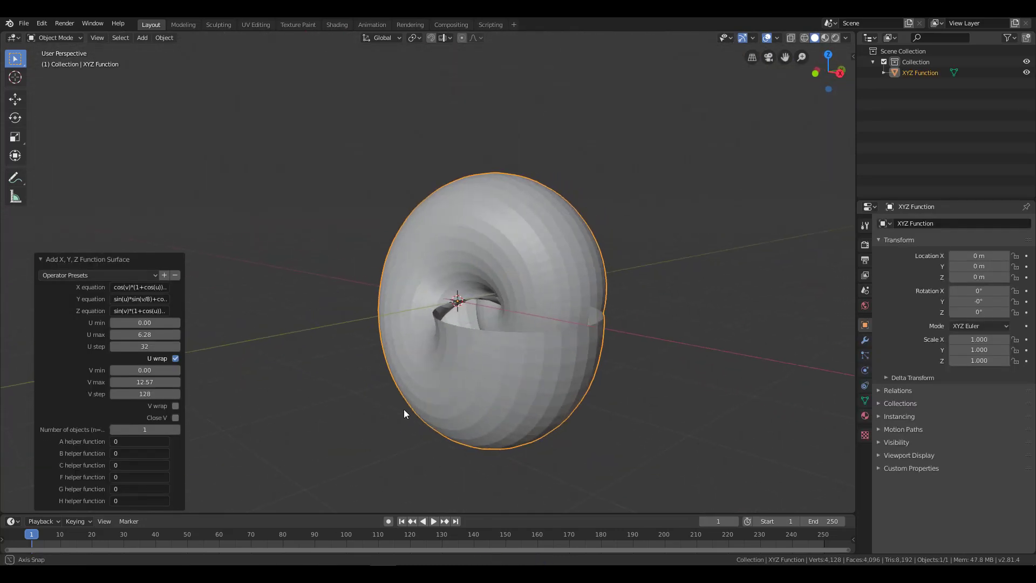
# Extend the surface's U max to about 9.3, delete it, and try a Supertoroid.
pyautogui.moveTo(139, 322); pyautogui.dragTo(169, 334)
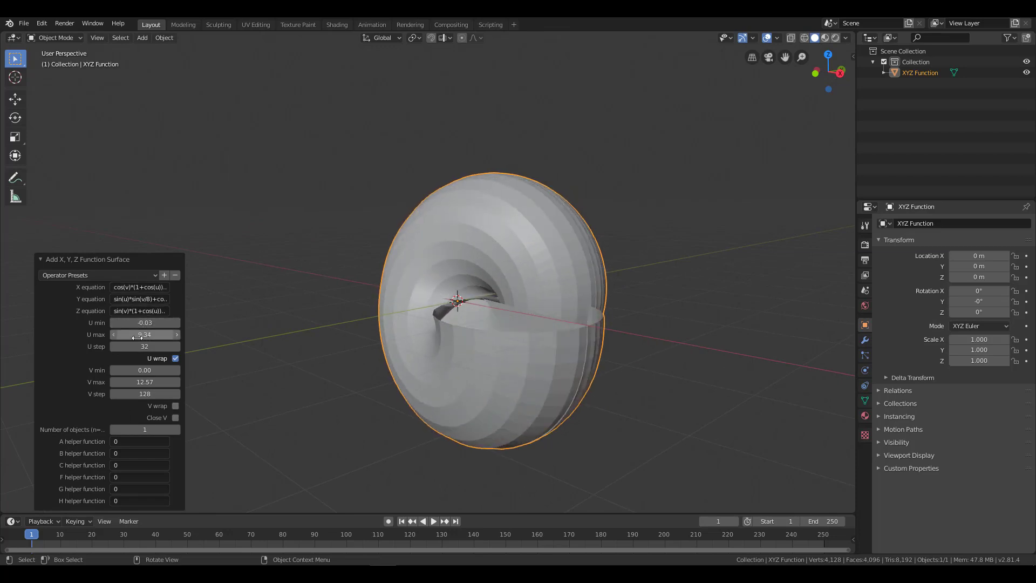
pyautogui.press('Delete')
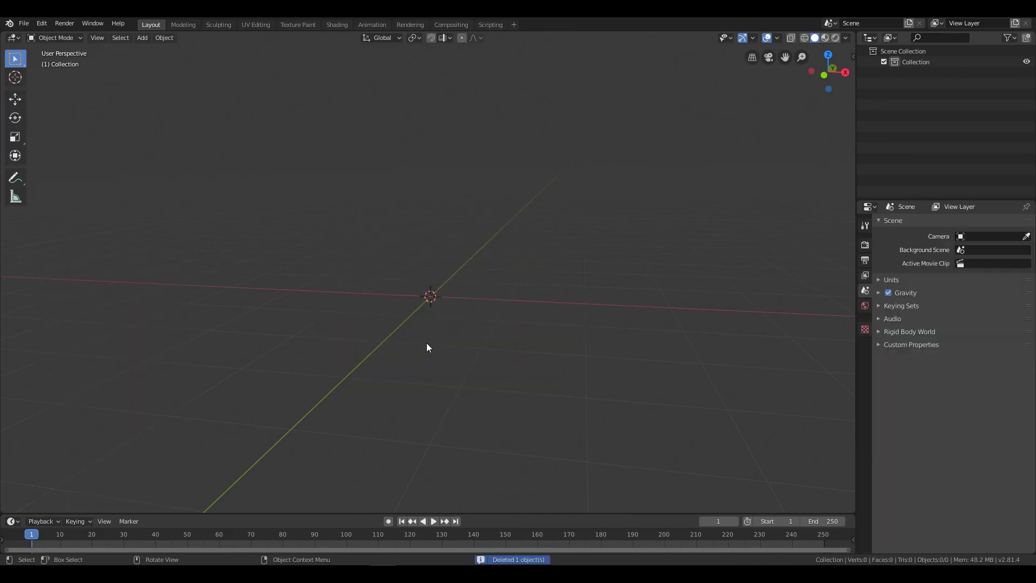
pyautogui.hotkey('shift', 'a')
pyautogui.moveTo(549, 479)
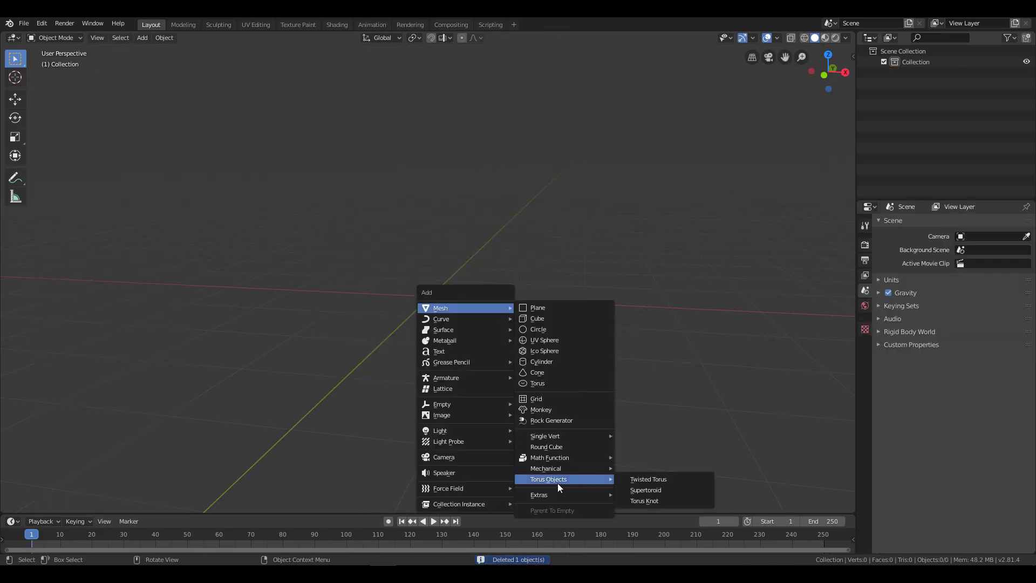
pyautogui.click(669, 489)
pyautogui.hotkey('ctrl', 'z')
# Add a resolution-5 Teapot+ mesh, inspect it, and delete it.
pyautogui.hotkey('shift', 'a')
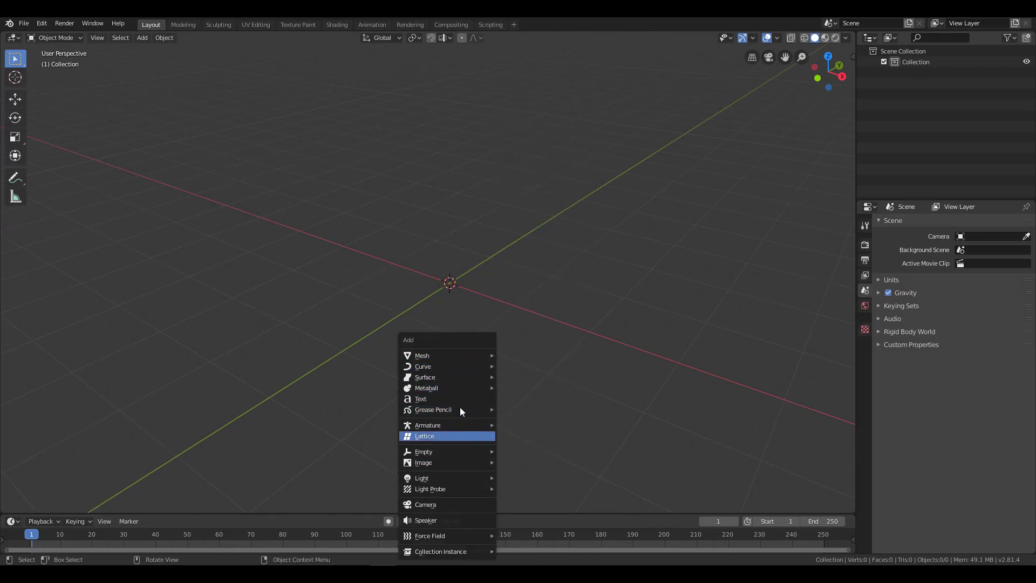
pyautogui.moveTo(545, 339)
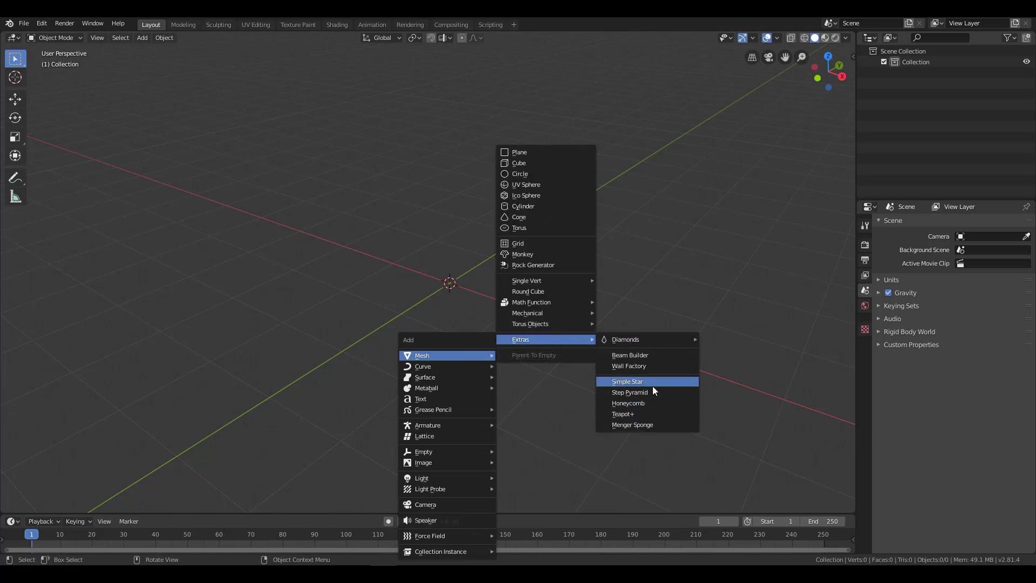
pyautogui.click(653, 413)
pyautogui.moveTo(653, 414)
pyautogui.mouseDown(button='middle')
pyautogui.moveTo(497, 255)
pyautogui.moveTo(509, 325)
pyautogui.mouseUp(button='middle')
pyautogui.press('Delete')
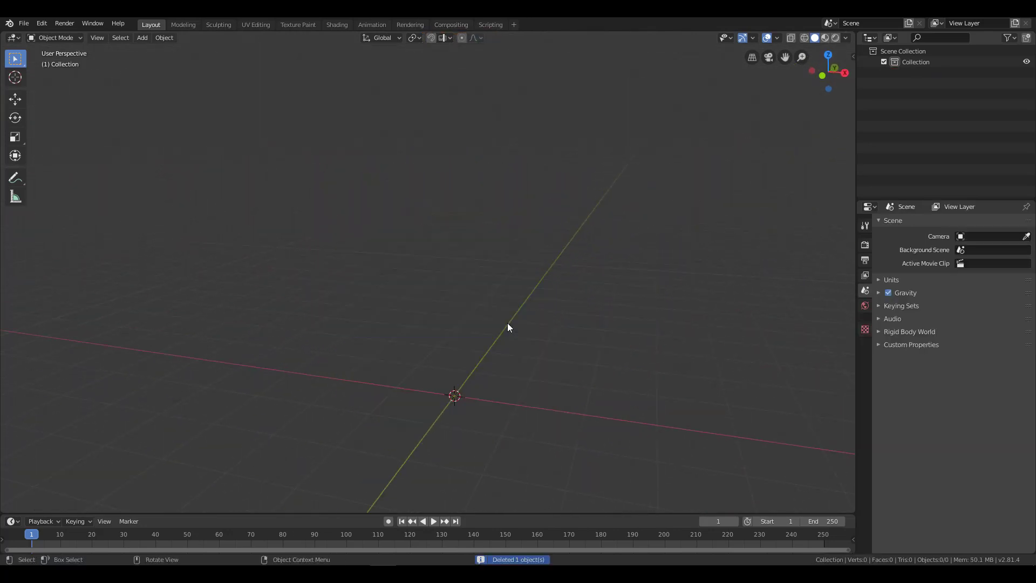
pyautogui.hotkey('shift', 'a')
pyautogui.moveTo(575, 507)
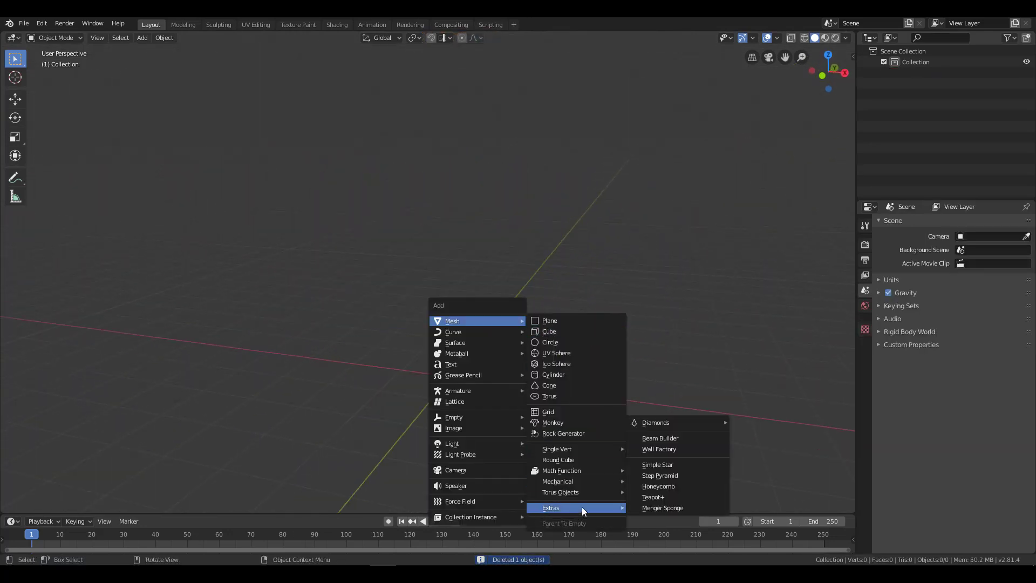
# Add a Honeycomb mesh with 8 rows and 8 columns.
pyautogui.click(675, 487)
pyautogui.moveTo(503, 357); pyautogui.dragTo(486, 323, button='middle')
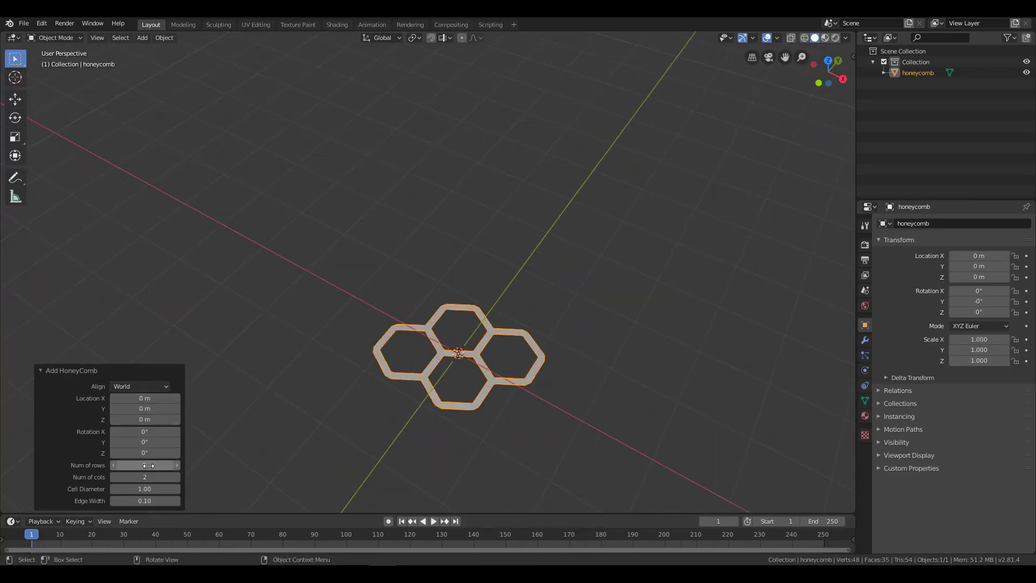
pyautogui.moveTo(144, 477)
pyautogui.mouseDown()
pyautogui.moveTo(167, 477)
pyautogui.moveTo(173, 465)
pyautogui.mouseUp()
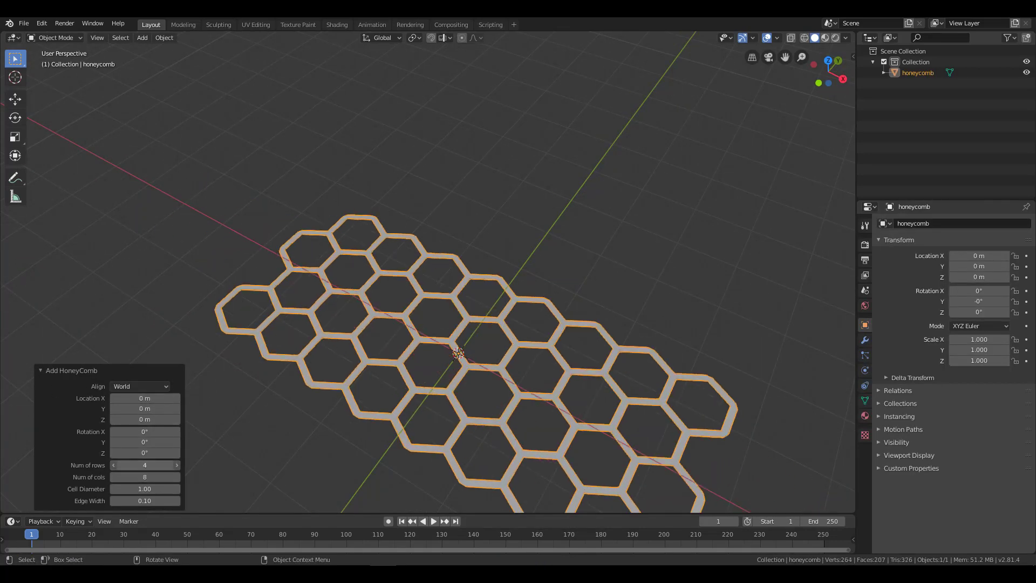
pyautogui.moveTo(464, 324)
pyautogui.mouseDown(button='middle')
pyautogui.moveTo(476, 348)
pyautogui.moveTo(445, 327)
pyautogui.mouseUp(button='middle')
pyautogui.scroll(2, 402, 399)
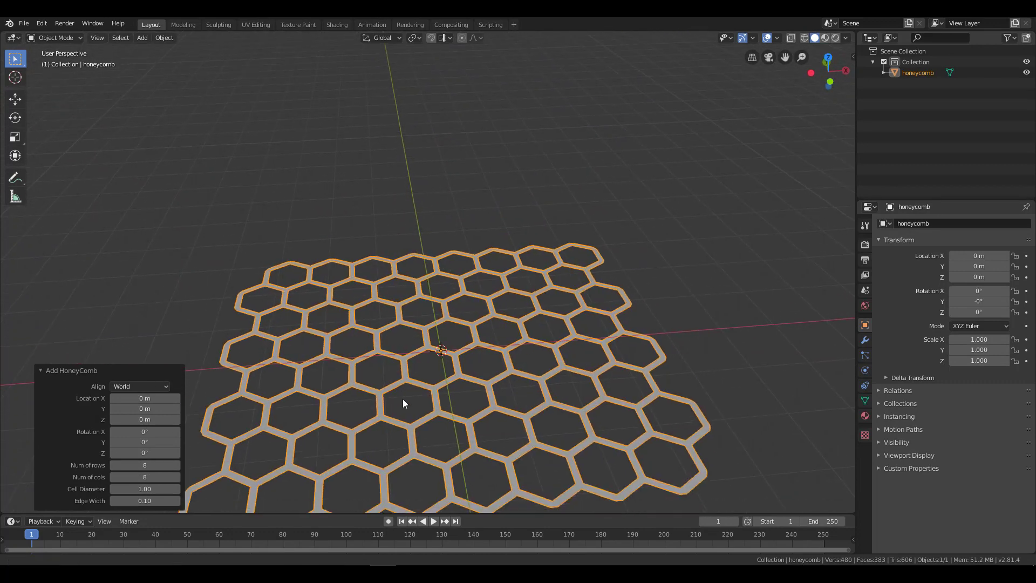
# Set the honeycomb's Align option to View, re-aligning it after orbiting.
pyautogui.click(152, 386)
pyautogui.click(149, 413)
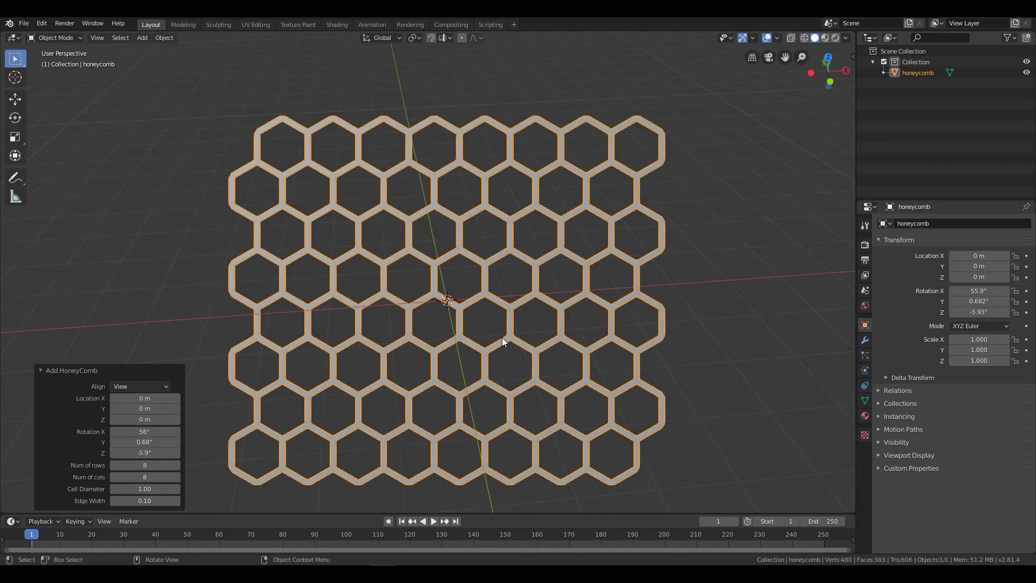
pyautogui.moveTo(502, 338); pyautogui.dragTo(500, 303, button='middle')
pyautogui.click(160, 388)
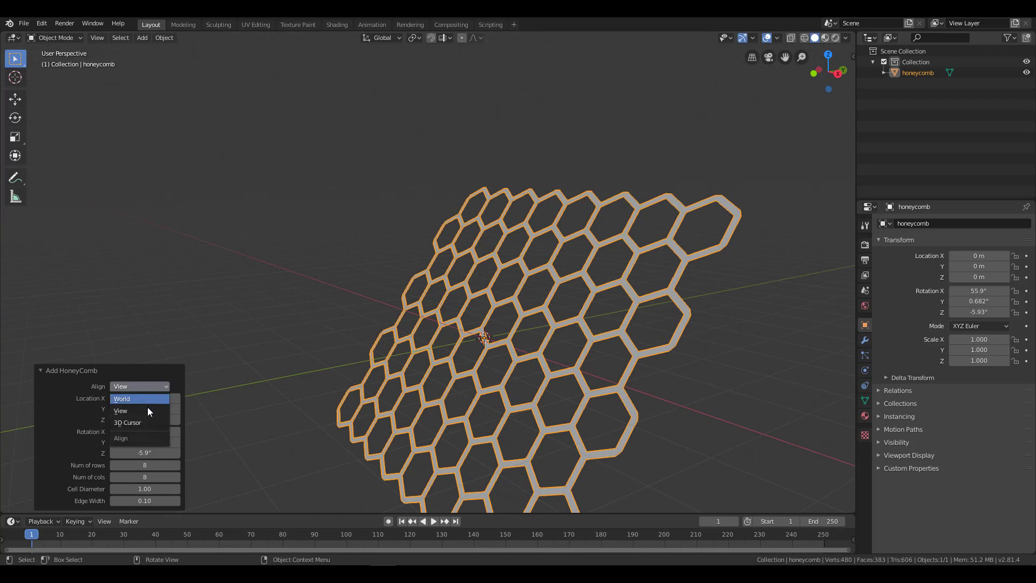
pyautogui.click(147, 407)
pyautogui.moveTo(575, 378); pyautogui.dragTo(560, 382, button='middle')
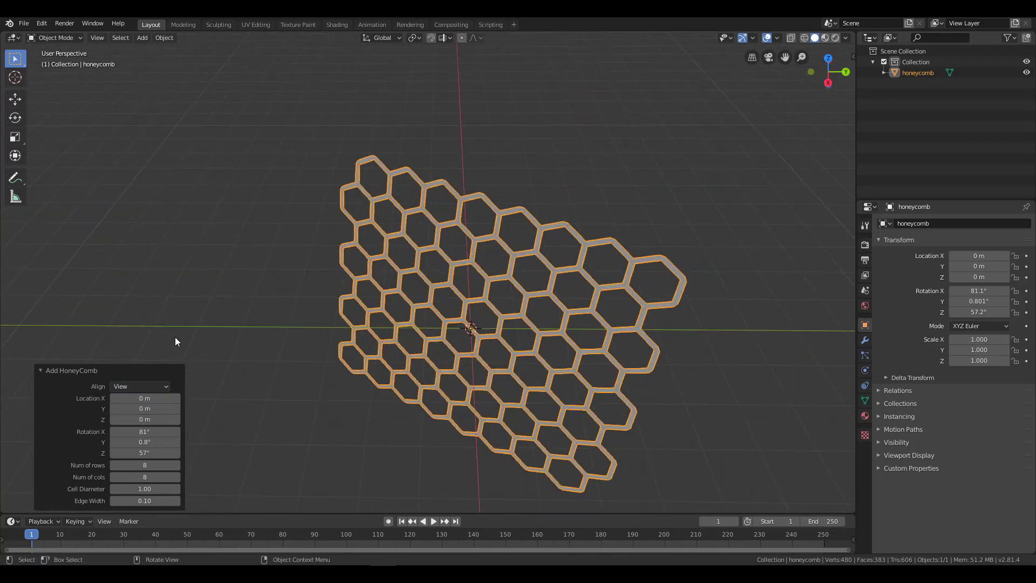
# Delete the honeycomb and add a new XYZ Math Surface.
pyautogui.press('x')
pyautogui.click(482, 275)
pyautogui.hotkey('shift', 'a')
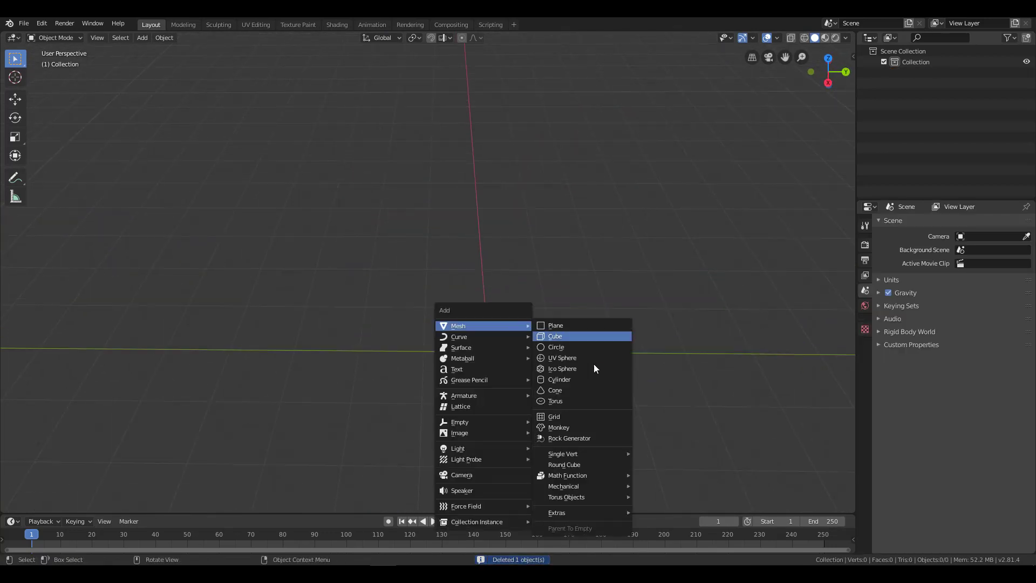
pyautogui.moveTo(568, 475)
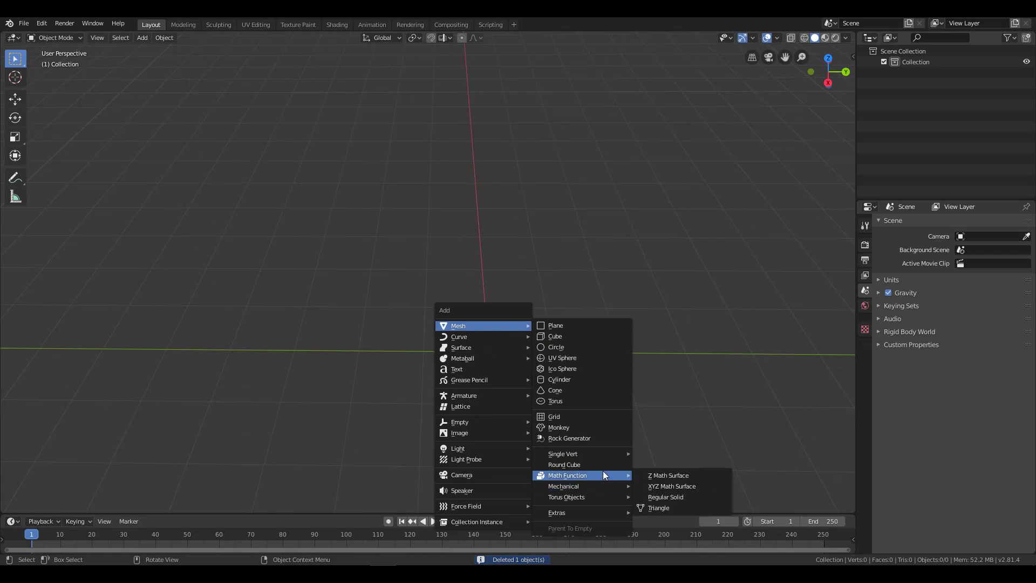
pyautogui.click(700, 488)
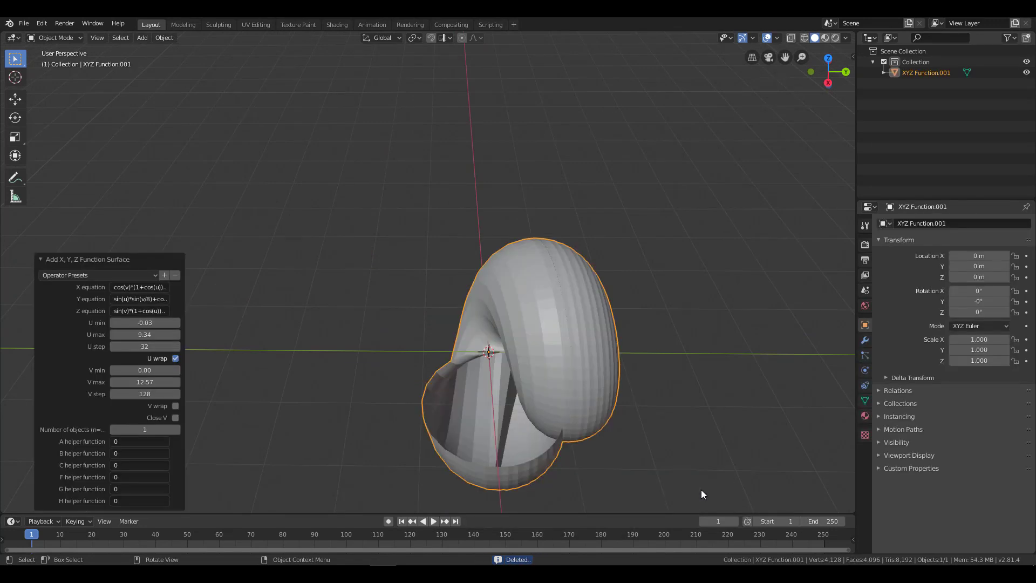
# Change the surface's X equation to a pow(u,5) function.
pyautogui.click(154, 290)
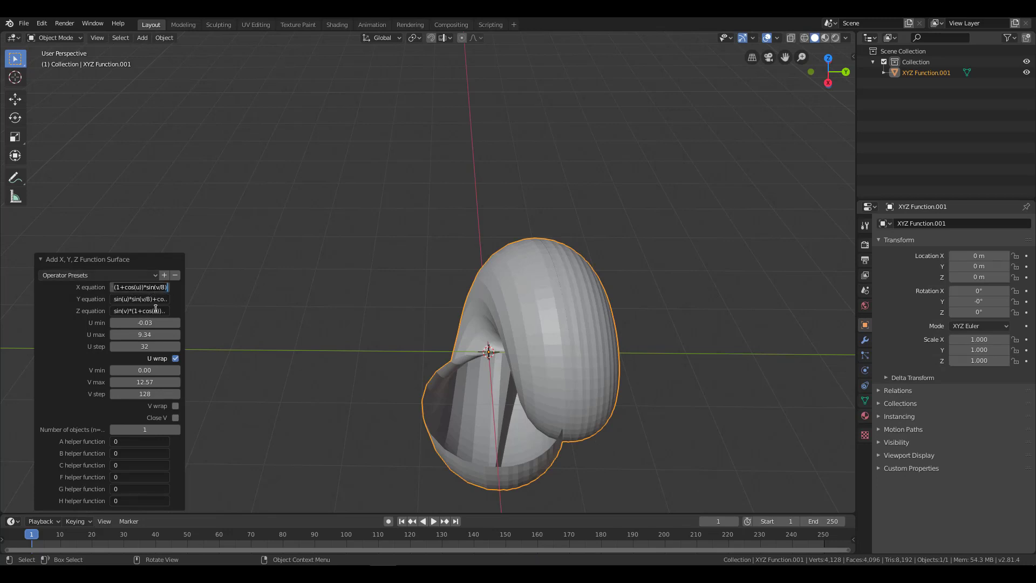
pyautogui.write('pow(u,5')
pyautogui.press('Return')
pyautogui.moveTo(647, 244)
pyautogui.mouseDown(button='middle')
pyautogui.moveTo(597, 282)
pyautogui.moveTo(720, 273)
pyautogui.moveTo(674, 286)
pyautogui.mouseUp(button='middle')
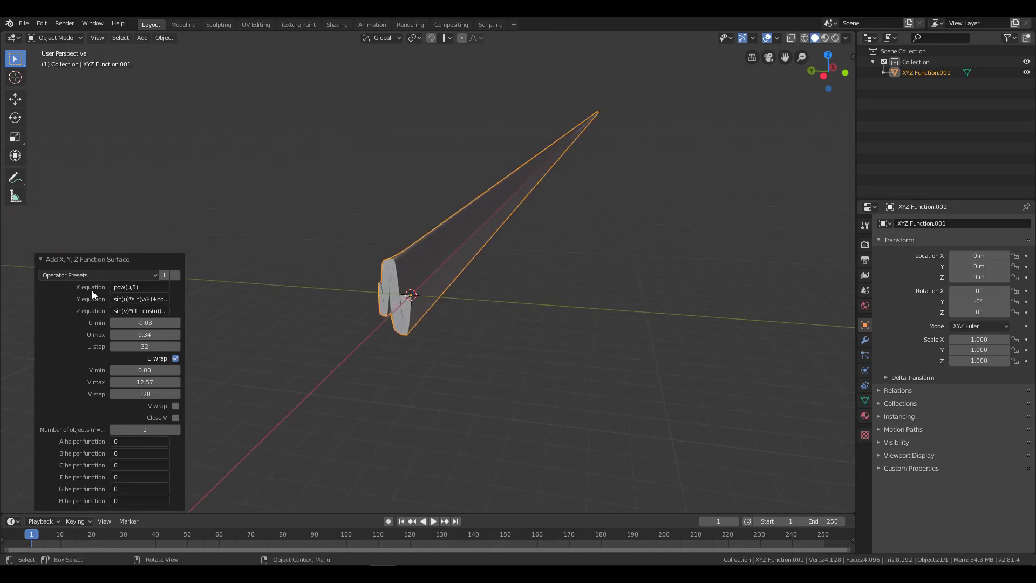
# Set the Y equation to pow(v,2), inspect the result, then delete the surface.
pyautogui.click(147, 300)
pyautogui.write('pow(v,2')
pyautogui.write(')')
pyautogui.press('Return')
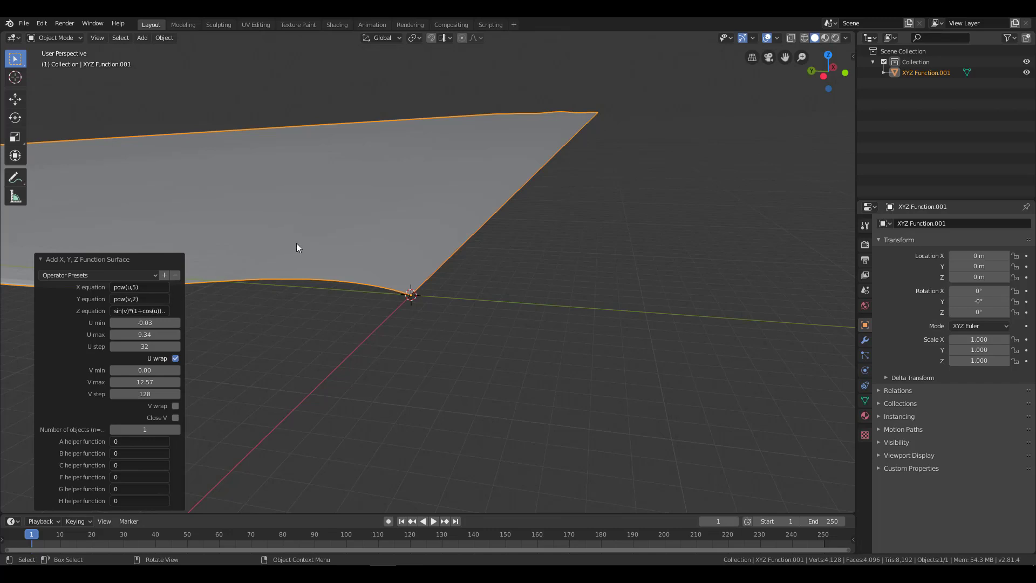
pyautogui.moveTo(296, 243)
pyautogui.mouseDown(button='middle')
pyautogui.moveTo(593, 251)
pyautogui.moveTo(482, 281)
pyautogui.mouseUp(button='middle')
pyautogui.moveTo(497, 244); pyautogui.dragTo(566, 226, button='middle')
pyautogui.press('x')
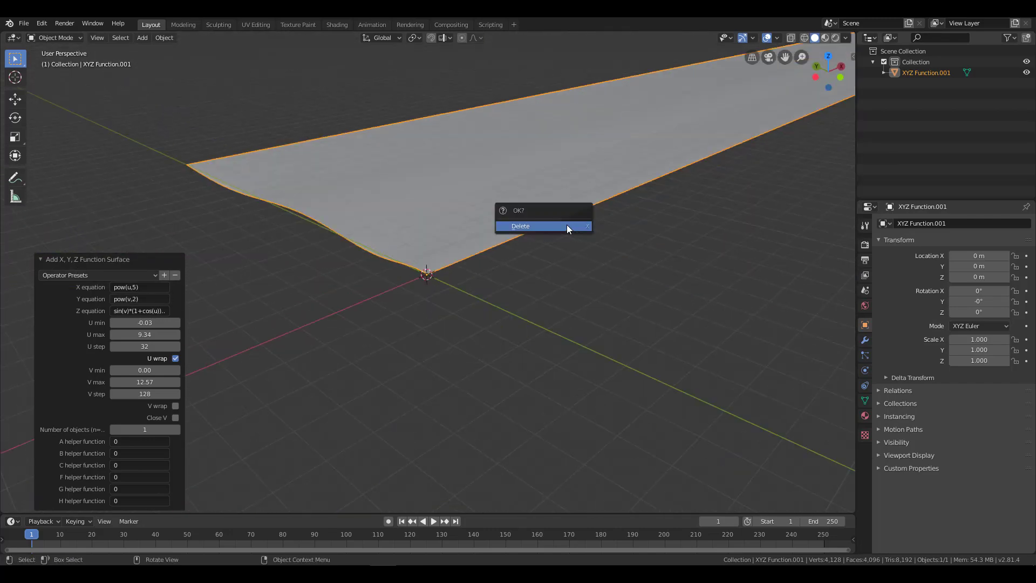
pyautogui.click(567, 225)
pyautogui.hotkey('shift', 'a')
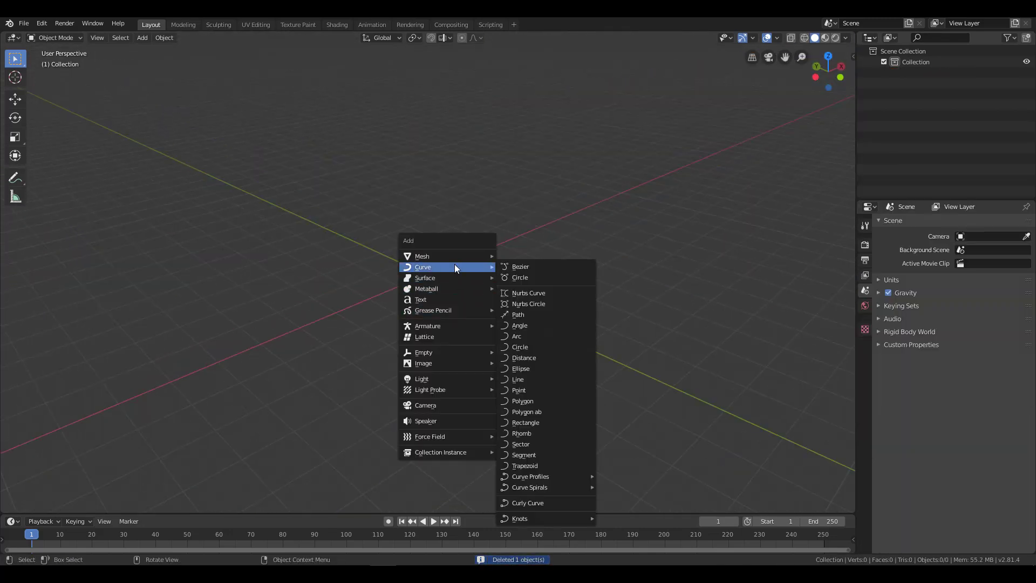
pyautogui.moveTo(445, 267)
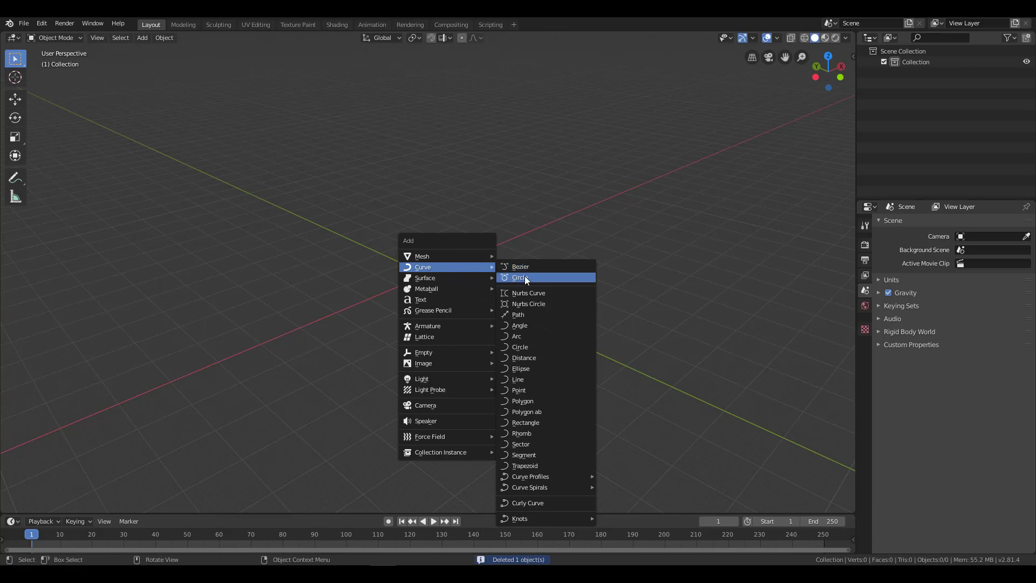
pyautogui.moveTo(531, 476)
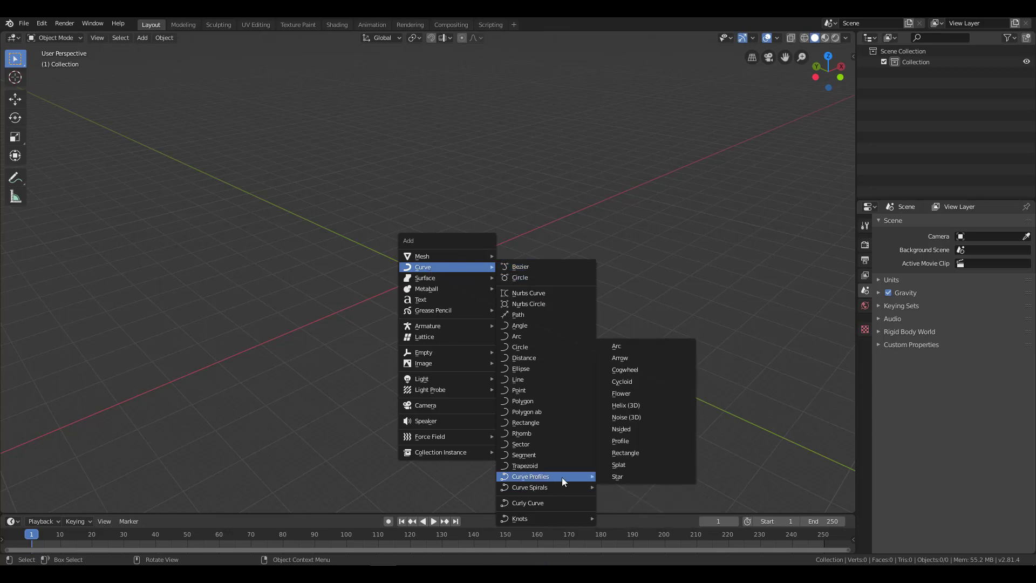
pyautogui.click(651, 406)
pyautogui.moveTo(506, 331); pyautogui.dragTo(267, 353, button='middle')
pyautogui.moveTo(108, 268)
pyautogui.mouseDown()
pyautogui.moveTo(140, 269)
pyautogui.moveTo(65, 280)
pyautogui.mouseUp()
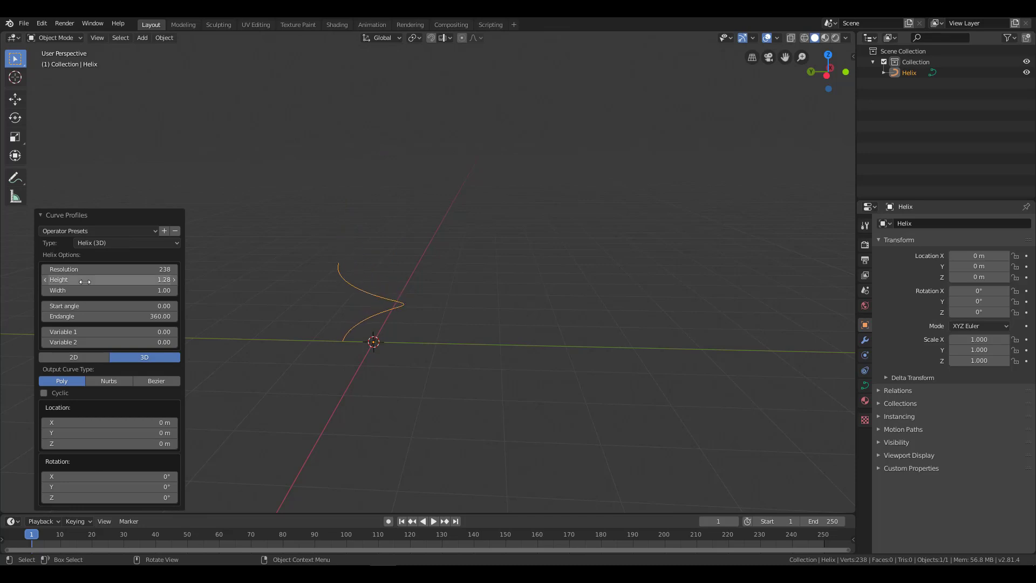
pyautogui.moveTo(397, 313); pyautogui.dragTo(302, 324, button='middle')
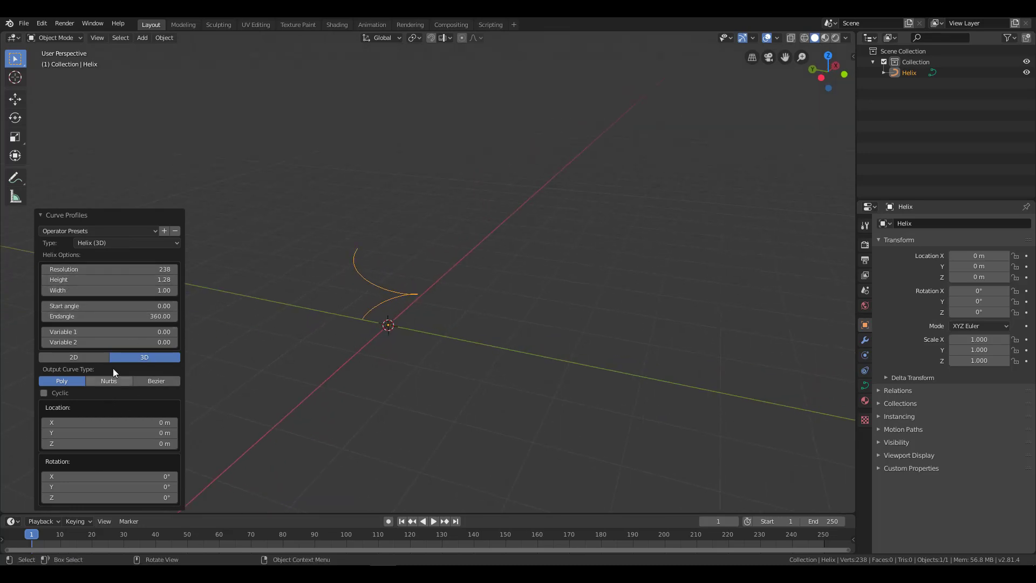
pyautogui.moveTo(108, 343); pyautogui.dragTo(116, 342)
pyautogui.moveTo(105, 315); pyautogui.dragTo(107, 315)
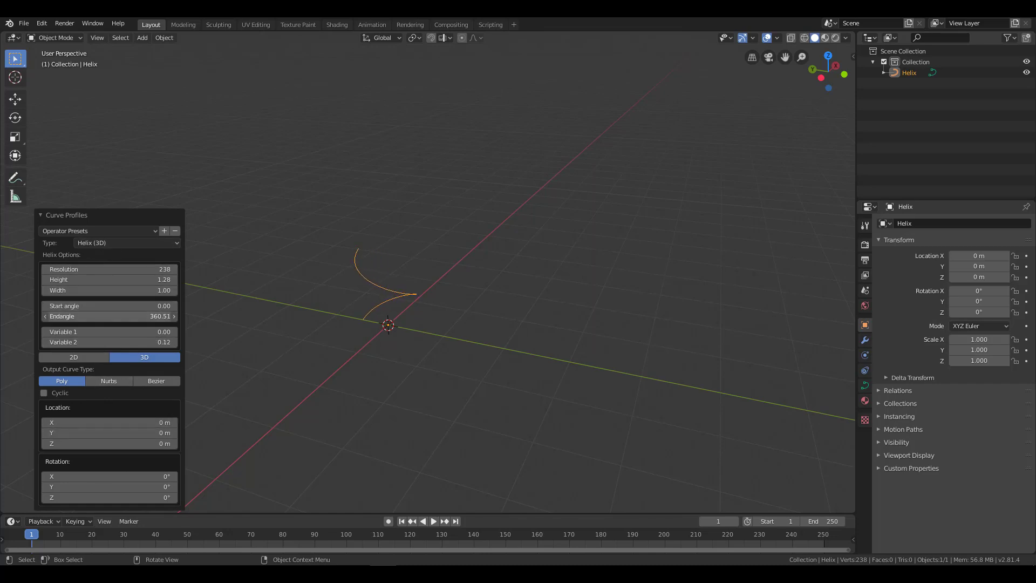
pyautogui.moveTo(92, 280); pyautogui.dragTo(108, 269)
pyautogui.click(92, 283)
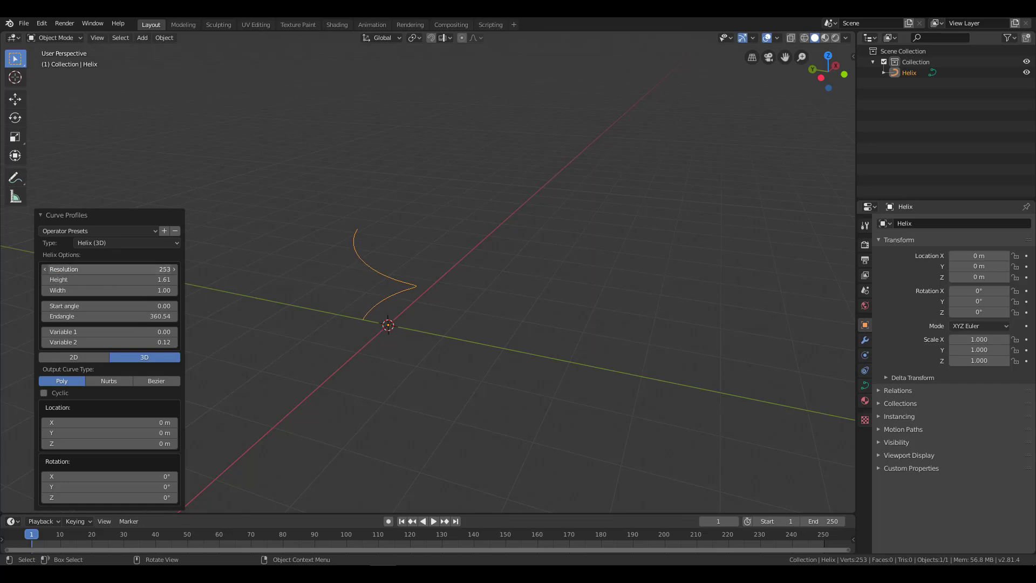
pyautogui.moveTo(426, 285); pyautogui.dragTo(417, 282, button='middle')
# Replace the helix with a trial Archimedean spiral with more turns and steps, then delete it.
pyautogui.press('Delete')
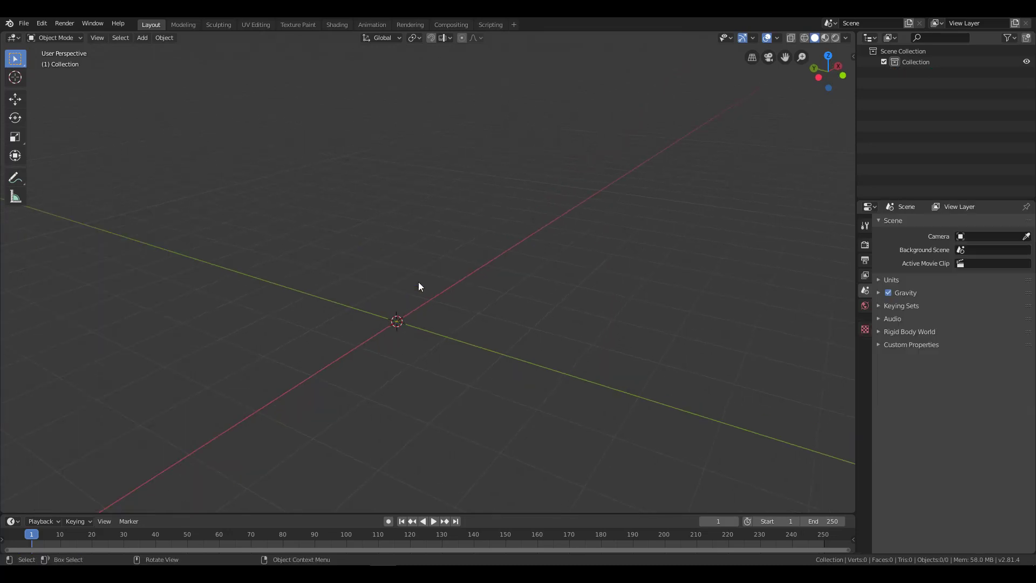
pyautogui.hotkey('shift', 'a')
pyautogui.moveTo(471, 503)
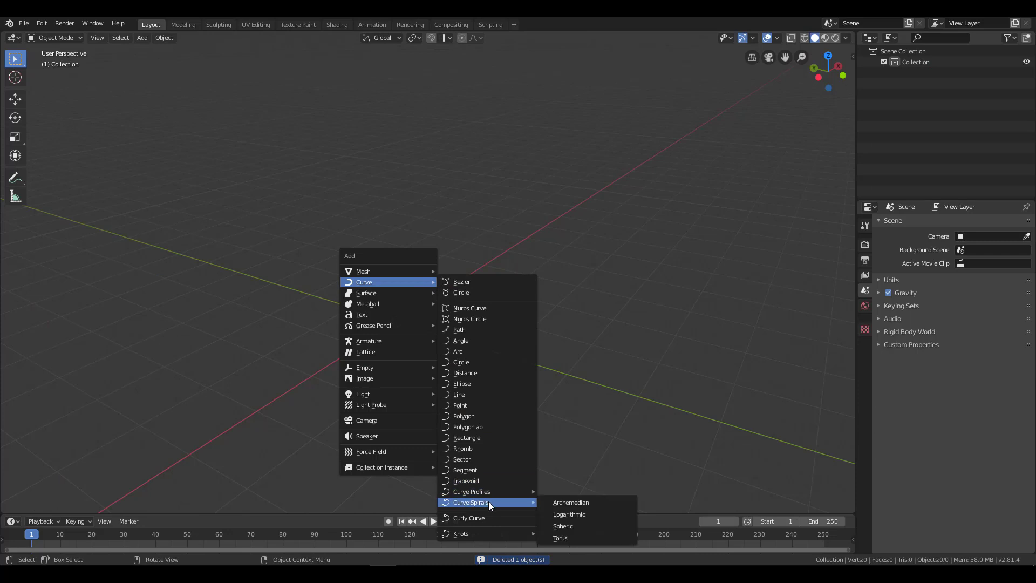
pyautogui.click(596, 503)
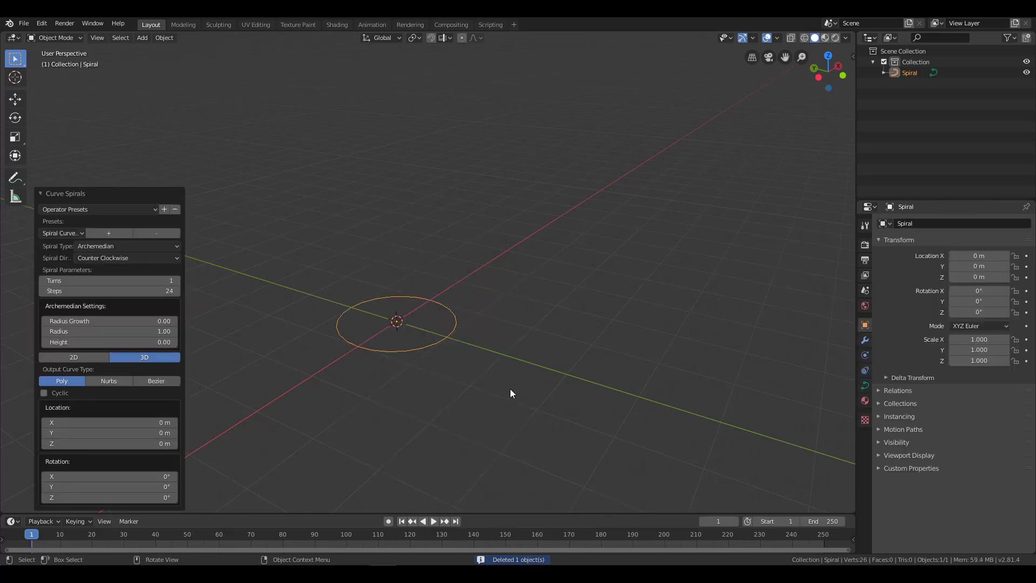
pyautogui.moveTo(59, 281)
pyautogui.mouseDown()
pyautogui.moveTo(108, 281)
pyautogui.moveTo(108, 291)
pyautogui.mouseUp()
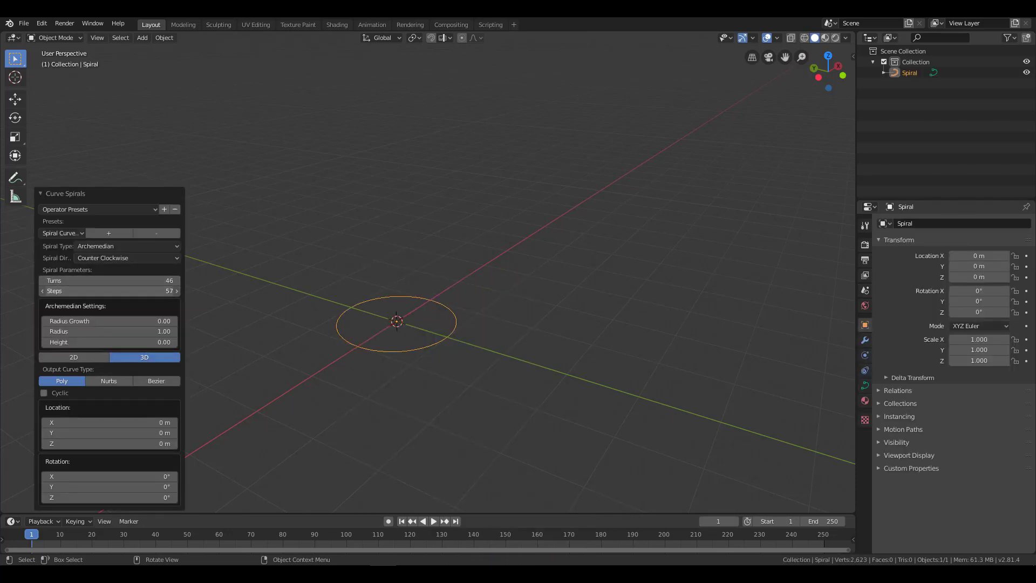
pyautogui.hotkey('alt', 'a')
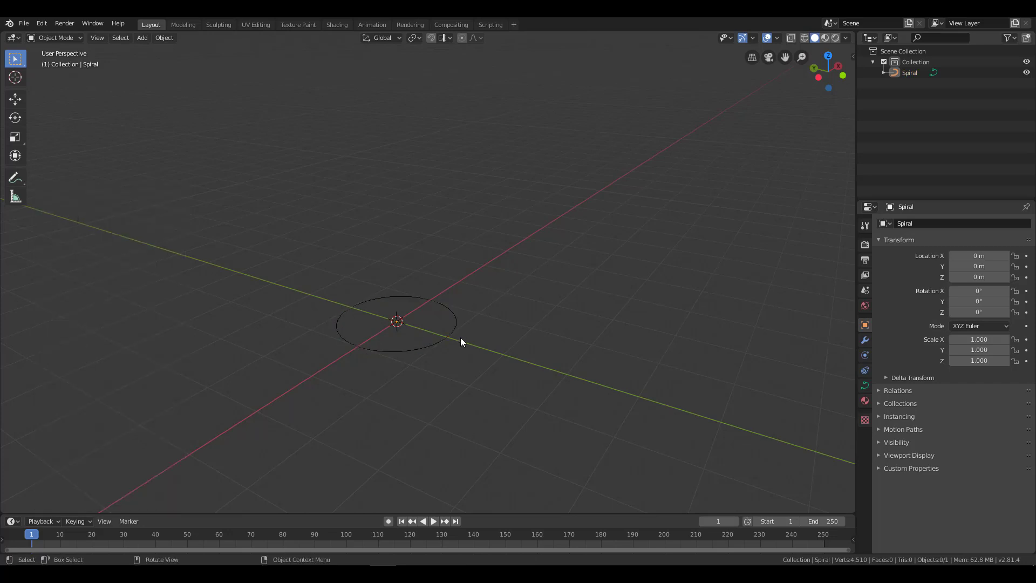
pyautogui.press('a')
pyautogui.press('Delete')
# Add a fresh Archimedean spiral with 46 turns, 98 steps and 0.72 height.
pyautogui.hotkey('shift', 'a')
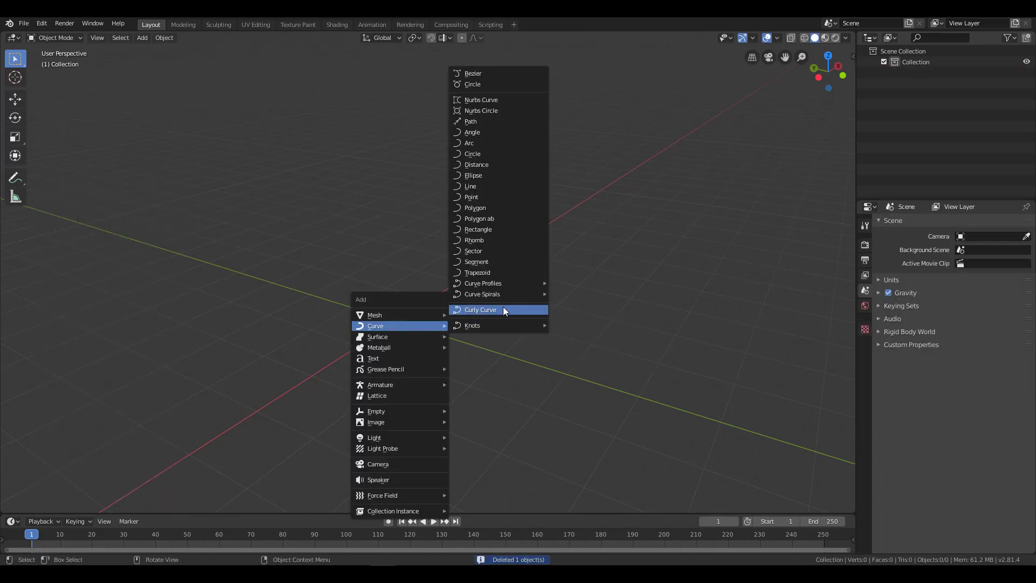
pyautogui.moveTo(482, 293)
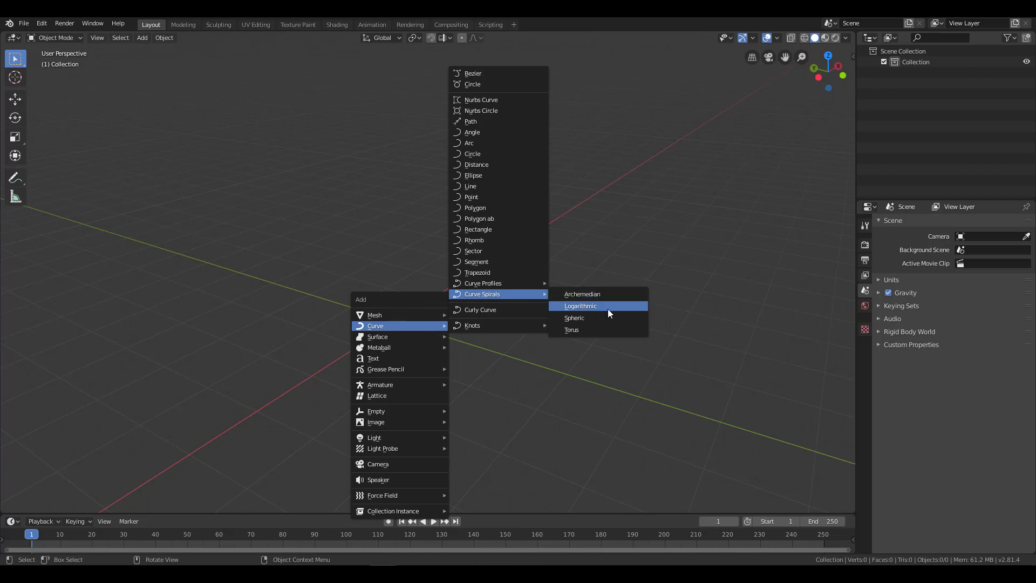
pyautogui.click(607, 295)
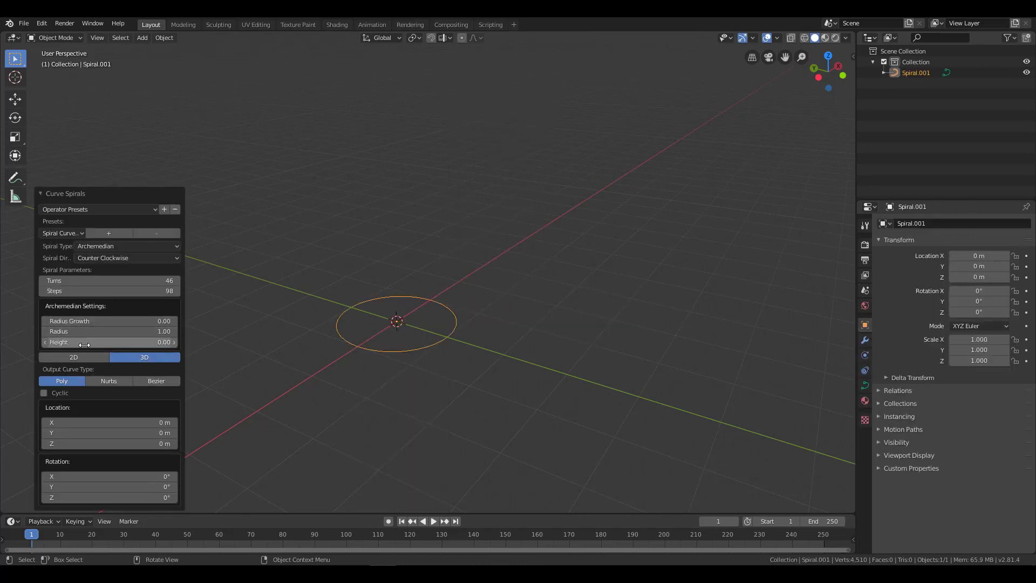
pyautogui.moveTo(89, 341); pyautogui.dragTo(129, 342)
pyautogui.moveTo(486, 162)
pyautogui.mouseDown(button='middle')
pyautogui.moveTo(502, 216)
pyautogui.moveTo(505, 322)
pyautogui.mouseUp(button='middle')
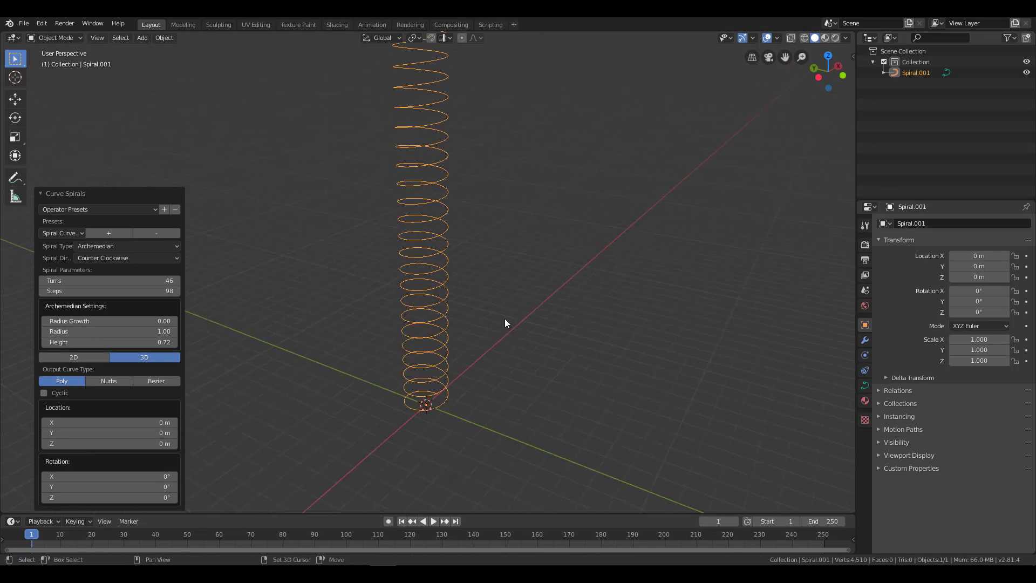
# Give the spiral curve a 0.2 m bevel depth in its Geometry settings.
pyautogui.click(864, 384)
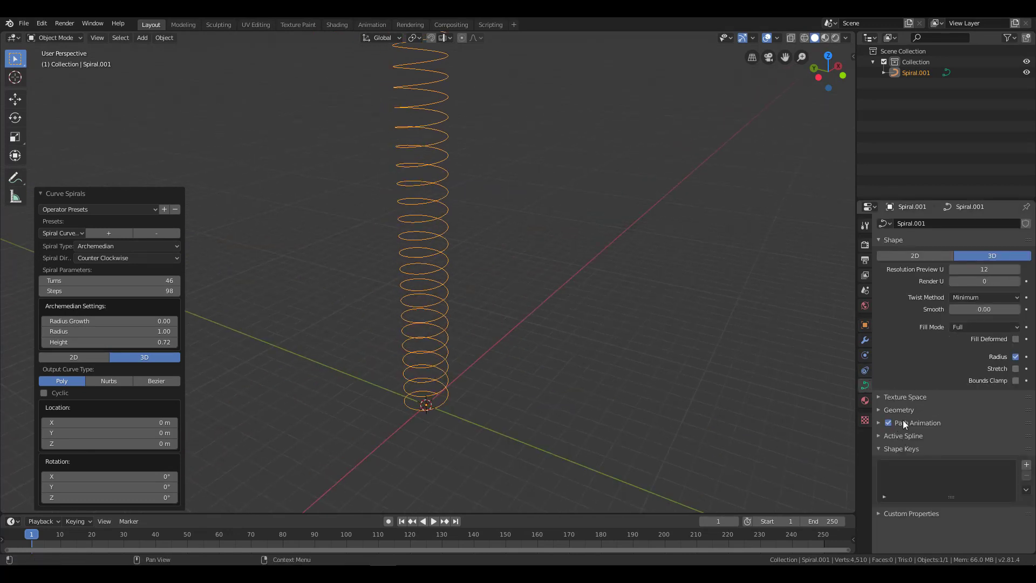
pyautogui.click(917, 436)
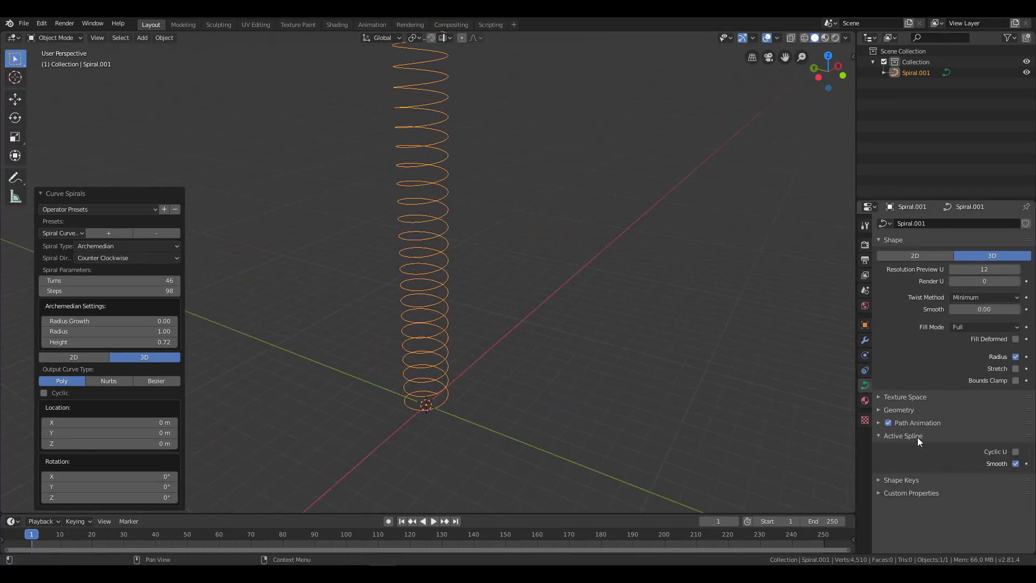
pyautogui.click(923, 398)
pyautogui.click(923, 408)
pyautogui.scroll(-3, 924, 421)
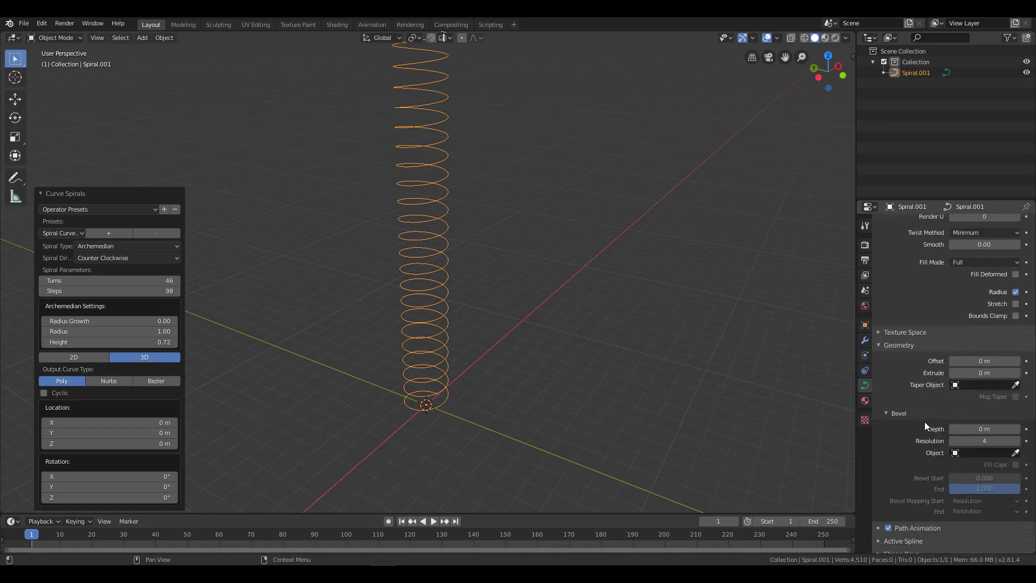
pyautogui.moveTo(984, 428); pyautogui.dragTo(1009, 428)
pyautogui.moveTo(543, 238)
pyautogui.mouseDown(button='middle')
pyautogui.moveTo(413, 216)
pyautogui.moveTo(520, 185)
pyautogui.moveTo(520, 145)
pyautogui.moveTo(516, 252)
pyautogui.moveTo(571, 266)
pyautogui.moveTo(511, 225)
pyautogui.moveTo(493, 270)
pyautogui.mouseUp(button='middle')
# Set the bevel End to 0 and keyframe it on the first frame.
pyautogui.moveTo(985, 490)
pyautogui.mouseDown()
pyautogui.moveTo(932, 489)
pyautogui.moveTo(993, 489)
pyautogui.moveTo(960, 489)
pyautogui.mouseUp()
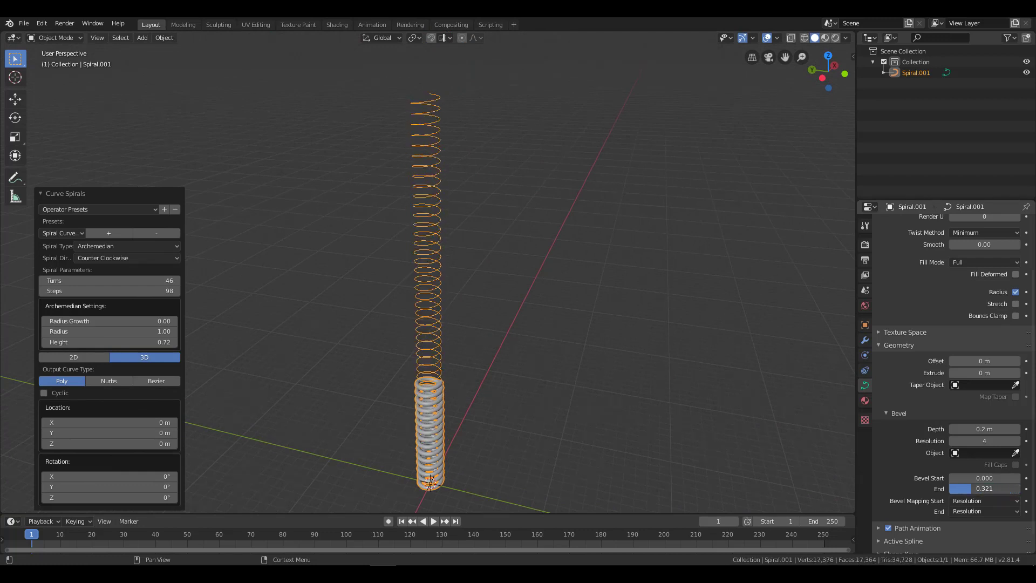
pyautogui.moveTo(317, 514); pyautogui.dragTo(317, 387)
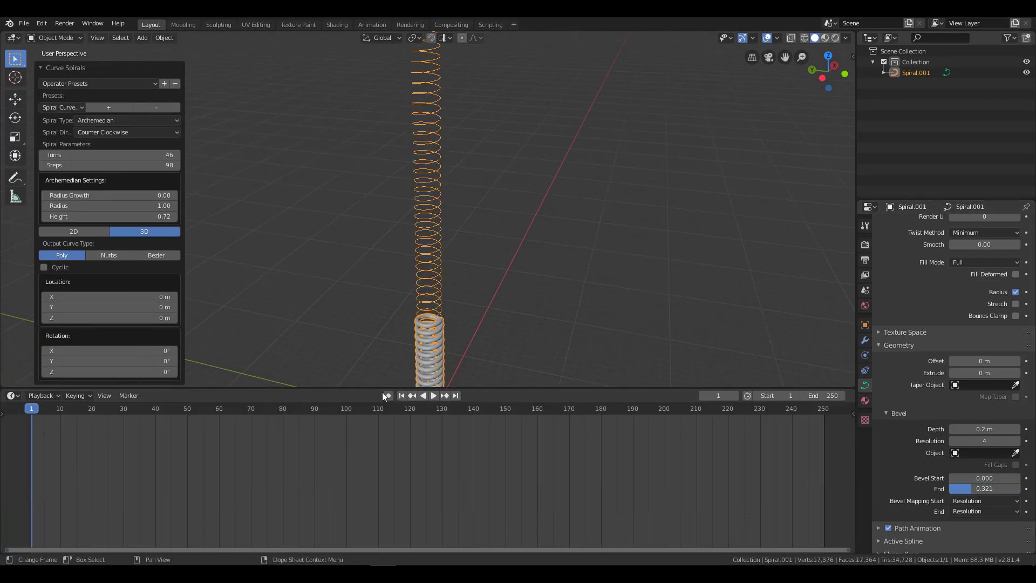
pyautogui.moveTo(980, 487); pyautogui.dragTo(964, 490)
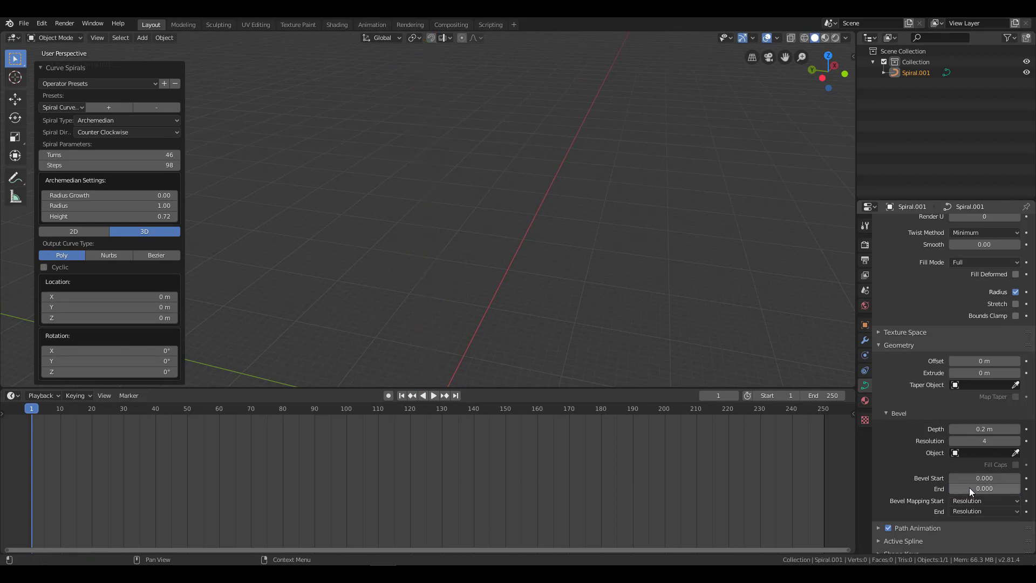
pyautogui.press('i')
# Keyframe the bevel End at 1 on frame 60.
pyautogui.moveTo(192, 409); pyautogui.dragTo(219, 409)
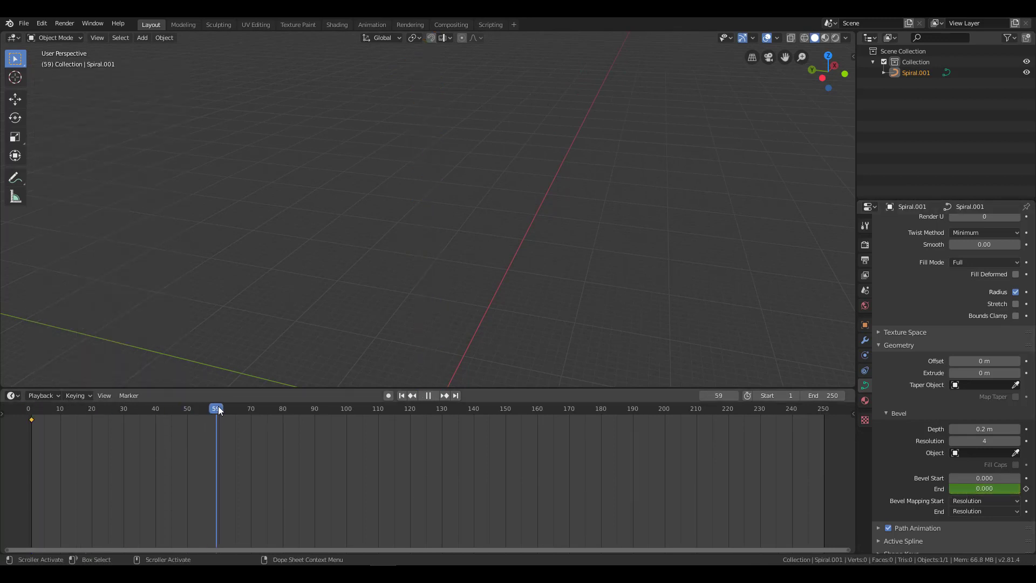
pyautogui.click(1004, 484)
pyautogui.write('1')
pyautogui.press('Return')
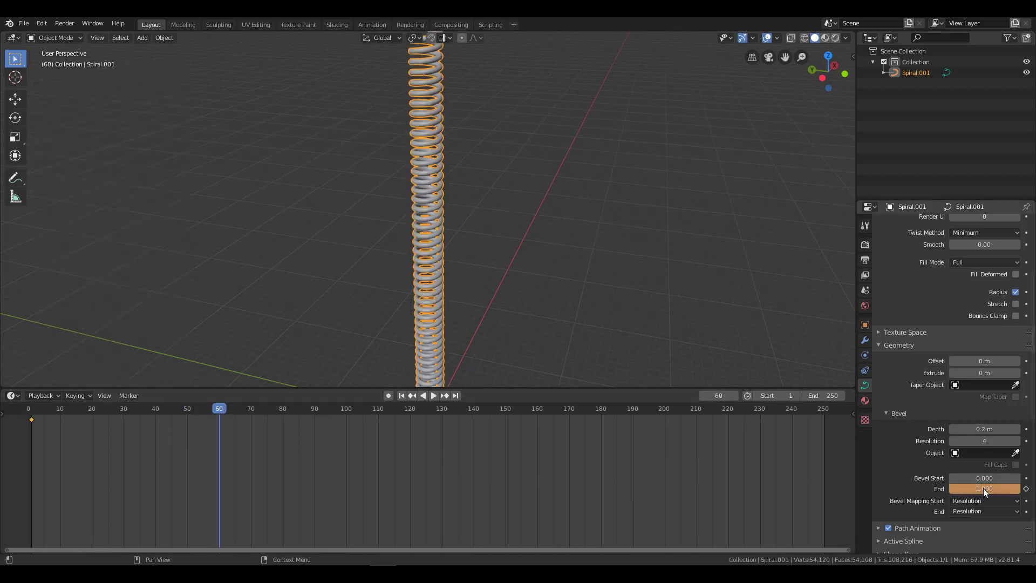
pyautogui.press('i')
# Play the animation from the start, orbiting to watch the spring's bevel grow.
pyautogui.hotkey('shift', 'Left')
pyautogui.press('space')
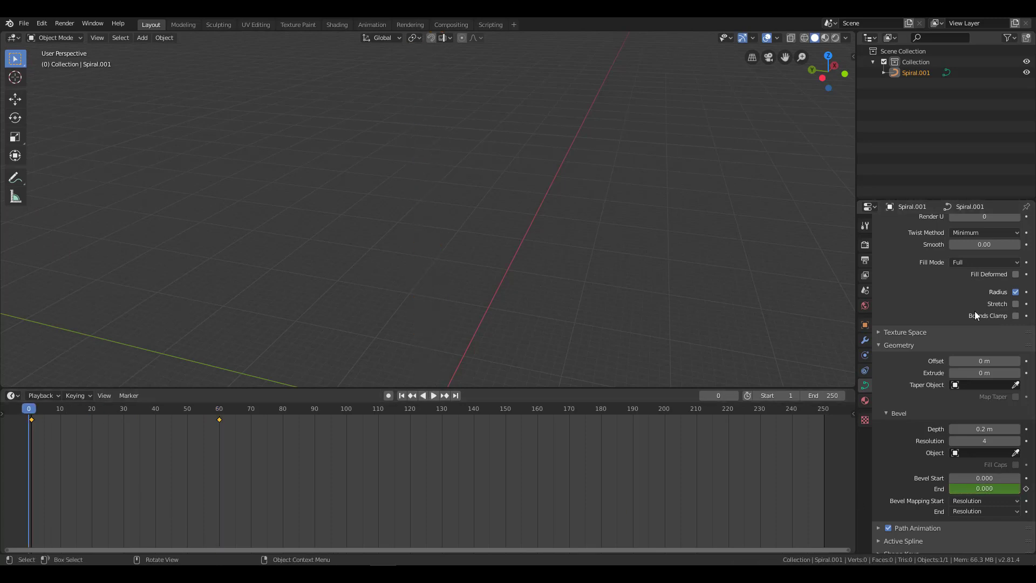
pyautogui.moveTo(491, 341)
pyautogui.mouseDown(button='middle')
pyautogui.moveTo(517, 235)
pyautogui.moveTo(535, 248)
pyautogui.moveTo(506, 212)
pyautogui.mouseUp(button='middle')
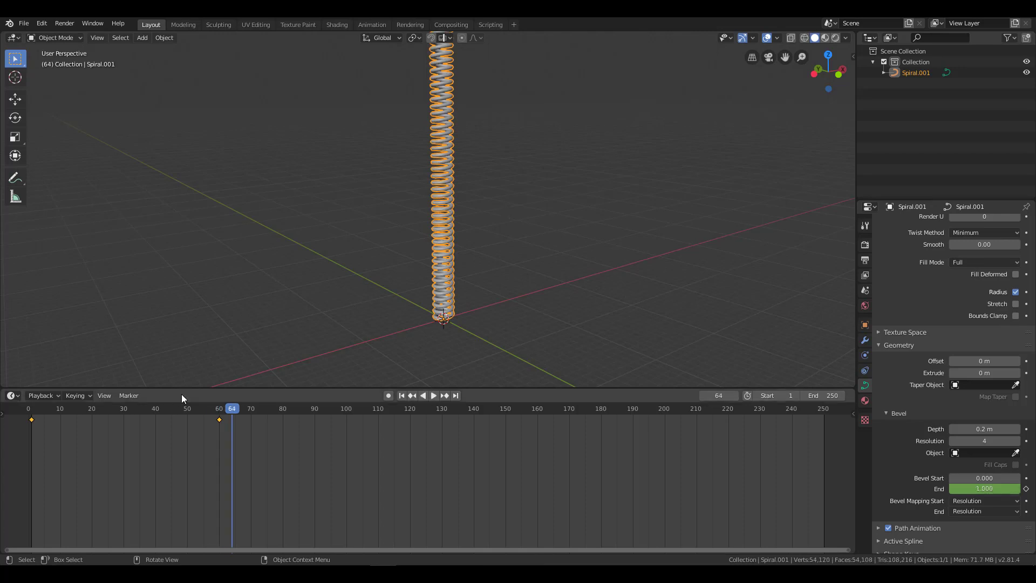
pyautogui.moveTo(156, 411); pyautogui.dragTo(28, 413)
pyautogui.press('space')
pyautogui.moveTo(637, 243)
pyautogui.mouseDown(button='middle')
pyautogui.moveTo(669, 240)
pyautogui.moveTo(675, 269)
pyautogui.mouseUp(button='middle')
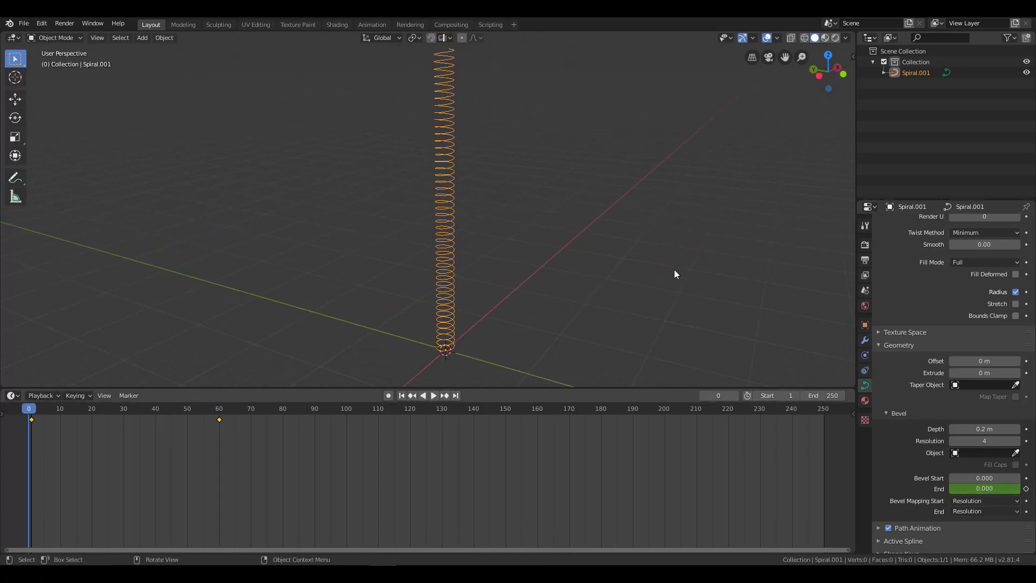